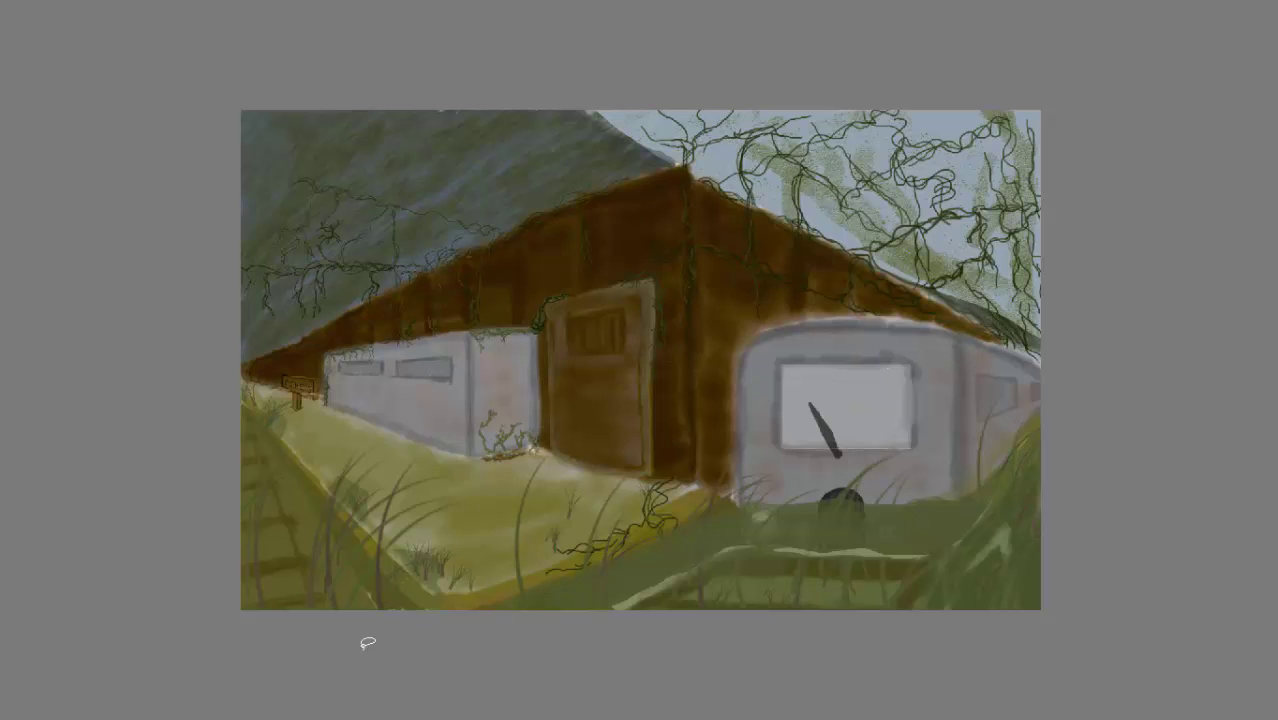
- Delete the layer above the Background and duplicate the Background painting onto a fresh Layer 1
{"action": "key", "text": "f"}
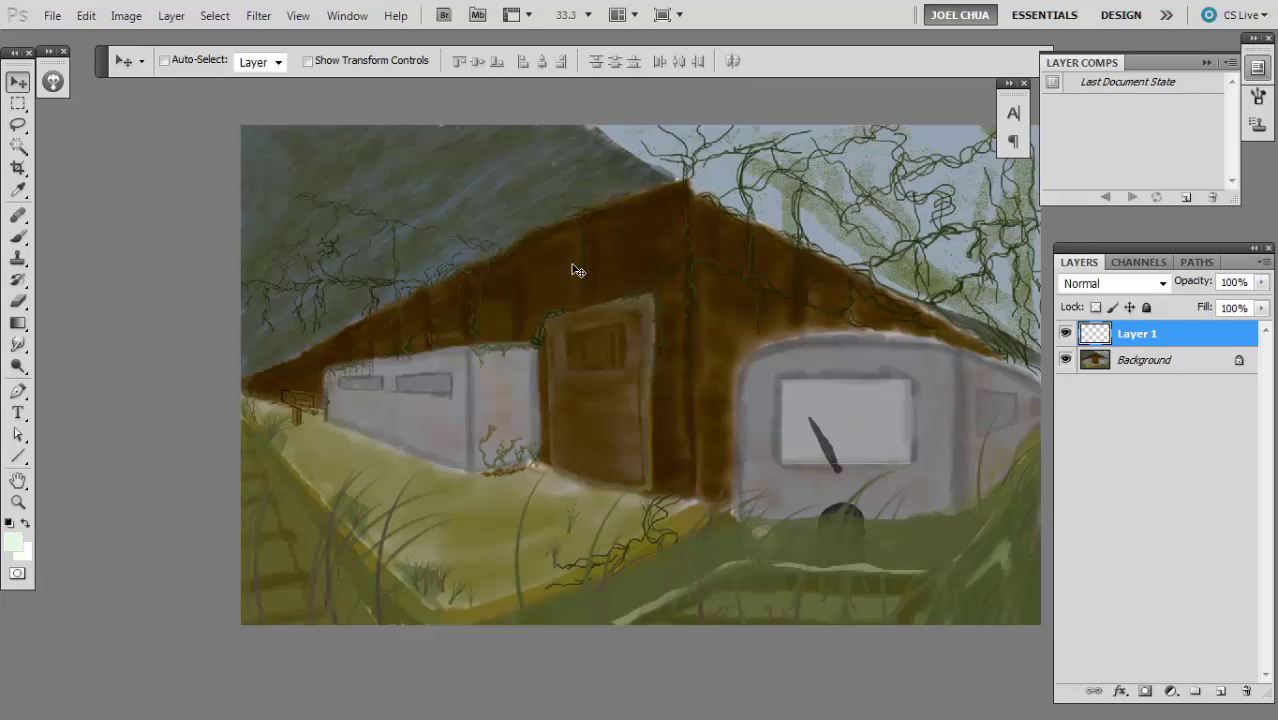
{"action": "key", "text": "f"}
{"action": "key", "text": "f"}
{"action": "left_click", "coordinate": [1065, 335]}
{"action": "left_click", "coordinate": [1065, 335]}
{"action": "left_click", "coordinate": [1065, 335]}
{"action": "left_click", "coordinate": [1065, 335]}
{"action": "key", "text": "Delete"}
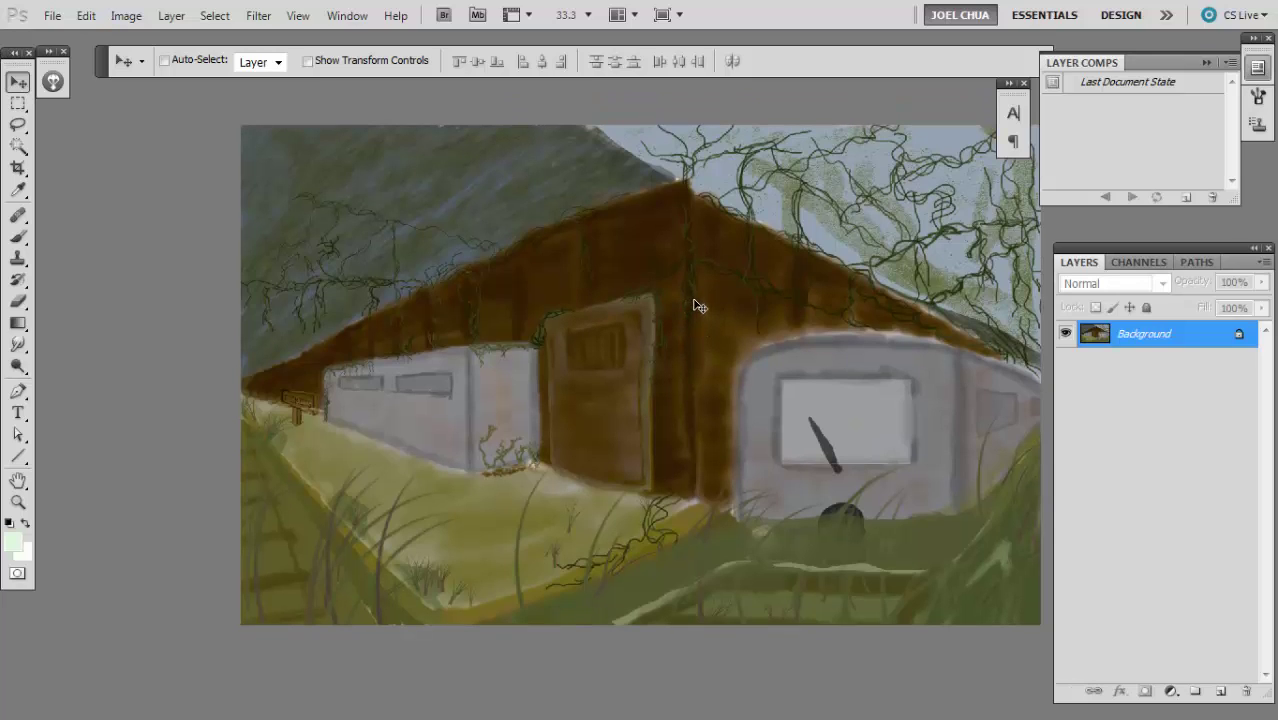
{"action": "key", "text": "ctrl+z"}
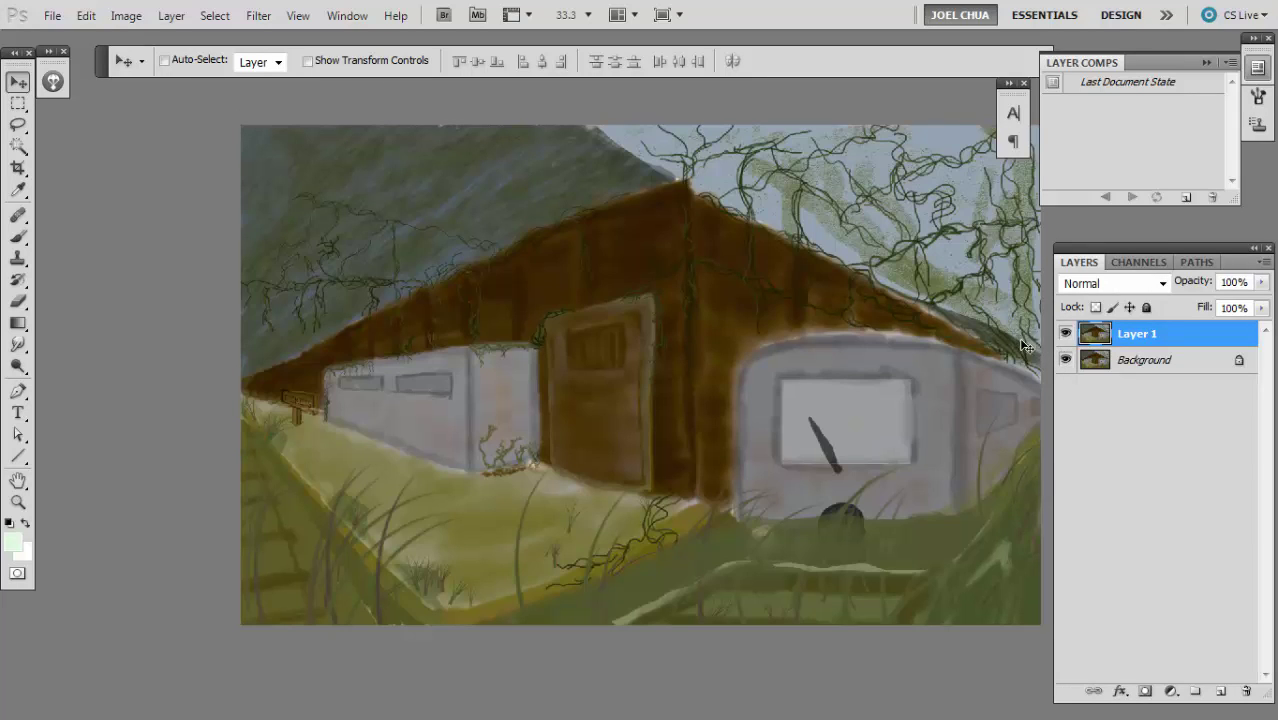
- Try out a narrow angled brush tip at 30 px for painting on Layer 1
{"action": "double_click", "coordinate": [1138, 334]}
{"action": "key", "text": "Return"}
{"action": "key", "text": "b"}
{"action": "right_click", "coordinate": [516, 226]}
{"action": "double_click", "coordinate": [604, 346]}
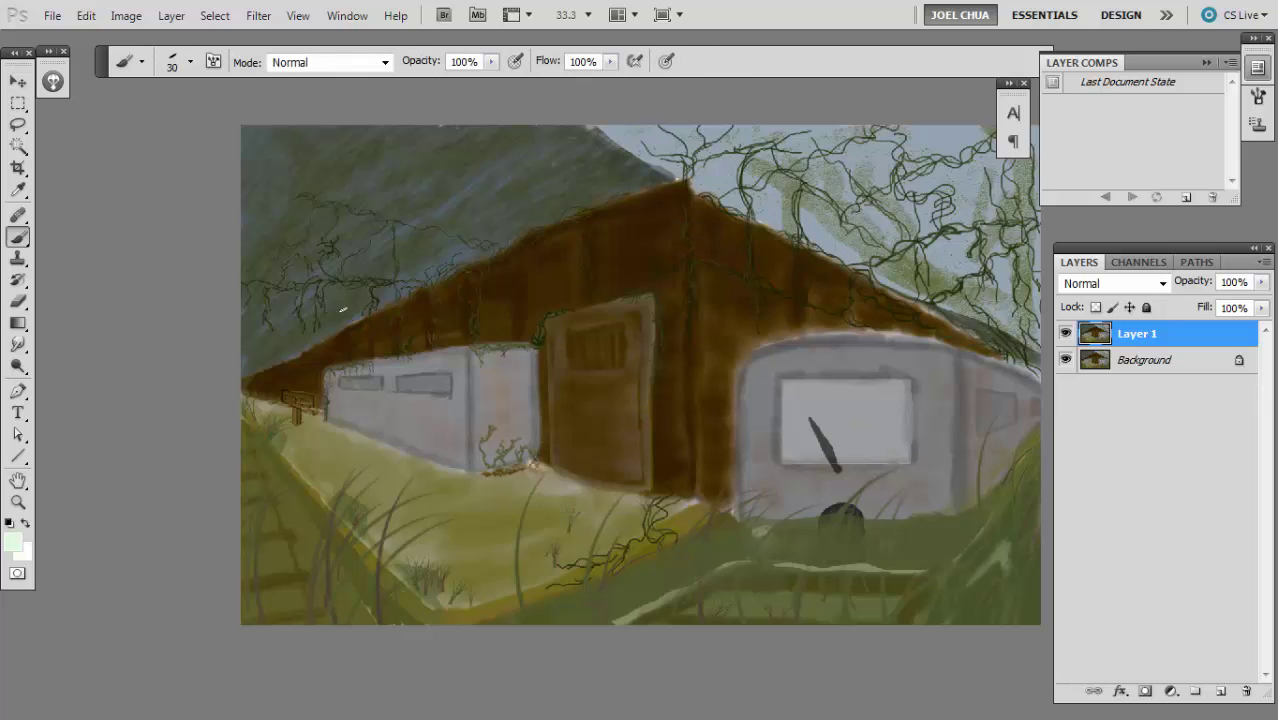
- Try to shade the brown wall around the door with a near-black tone mixed from the sampled wall brown
{"action": "key", "text": "ctrl+minus"}
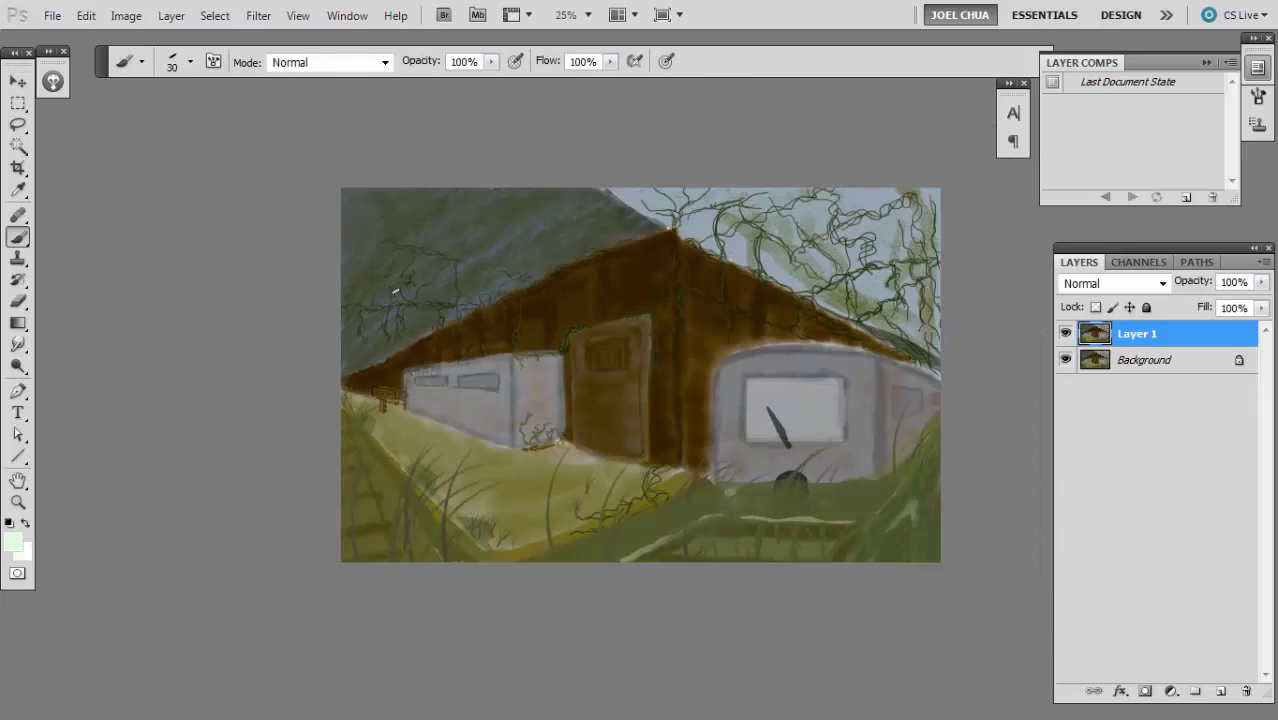
{"action": "left_click", "coordinate": [671, 297], "text": "alt"}
{"action": "key", "text": "bracketright"}
{"action": "key", "text": "n"}
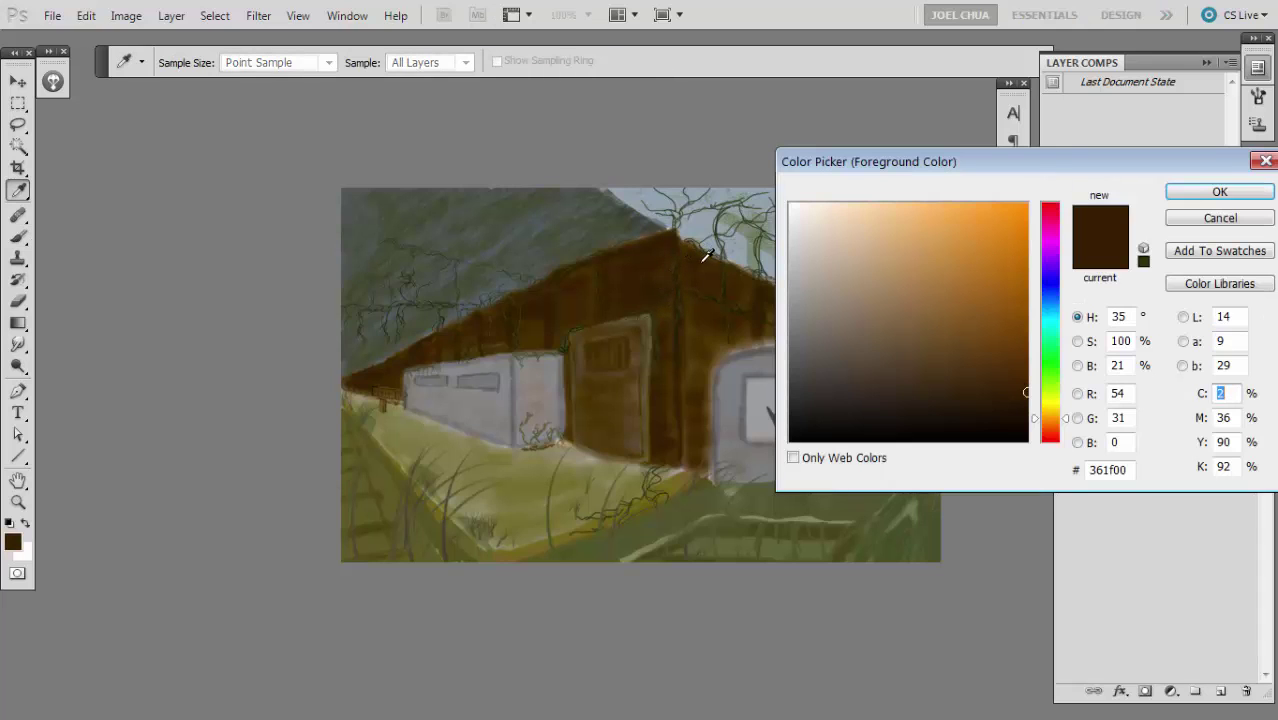
{"action": "mouse_move", "coordinate": [988, 409]}
{"action": "left_mouse_down"}
{"action": "mouse_move", "coordinate": [873, 402]}
{"action": "mouse_move", "coordinate": [876, 412]}
{"action": "left_mouse_up"}
{"action": "key", "text": "Return"}
{"action": "left_click_drag", "start_coordinate": [670, 362], "coordinate": [672, 432]}
{"action": "left_click_drag", "start_coordinate": [660, 305], "coordinate": [645, 382]}
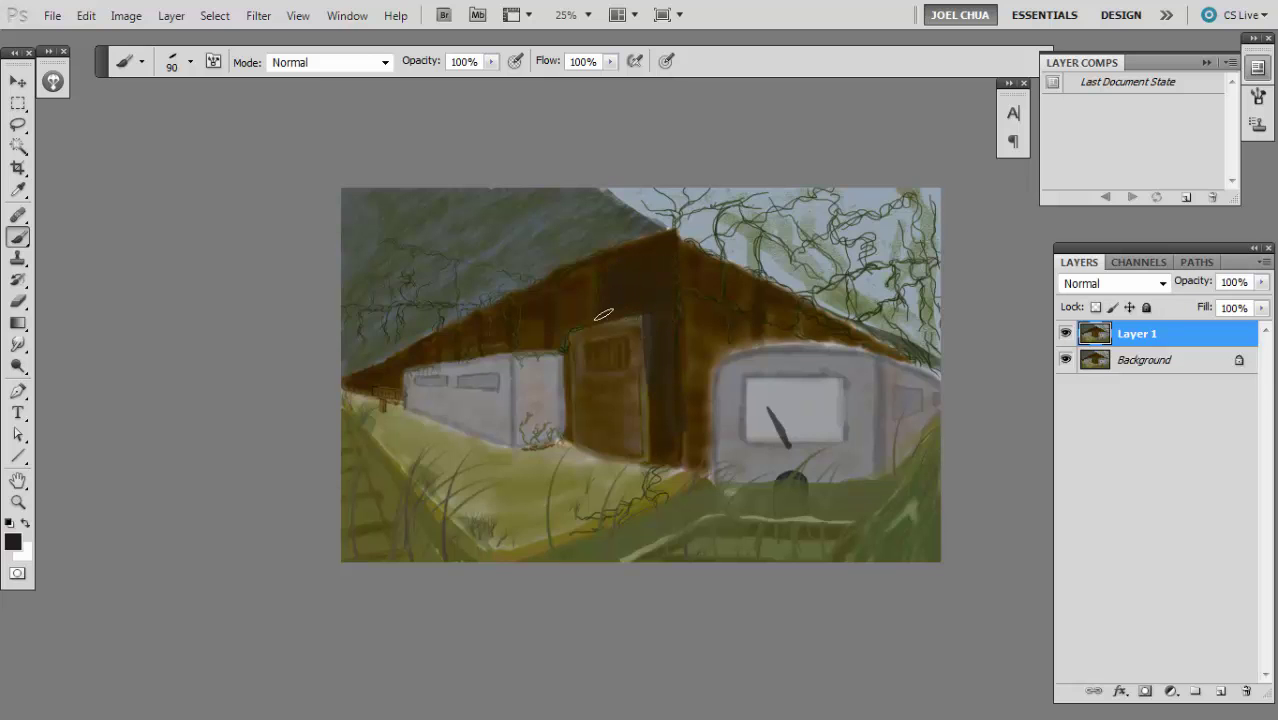
{"action": "mouse_move", "coordinate": [598, 272]}
{"action": "left_mouse_down"}
{"action": "mouse_move", "coordinate": [575, 325]}
{"action": "mouse_move", "coordinate": [551, 293]}
{"action": "mouse_move", "coordinate": [564, 336]}
{"action": "mouse_move", "coordinate": [529, 318]}
{"action": "left_mouse_up"}
{"action": "key", "text": "ctrl+plus"}
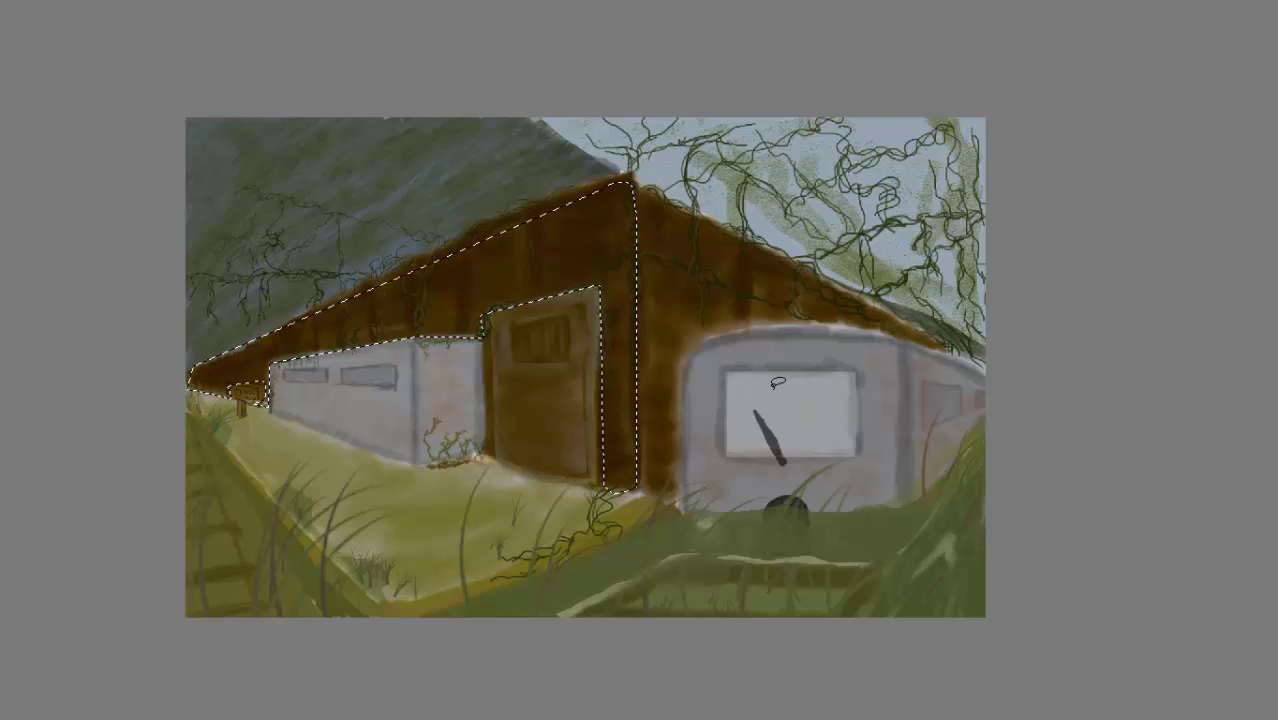
- Paint the selected left face of the brown building a uniform sampled dark brown with an enlarged round brush
{"action": "key", "text": "b"}
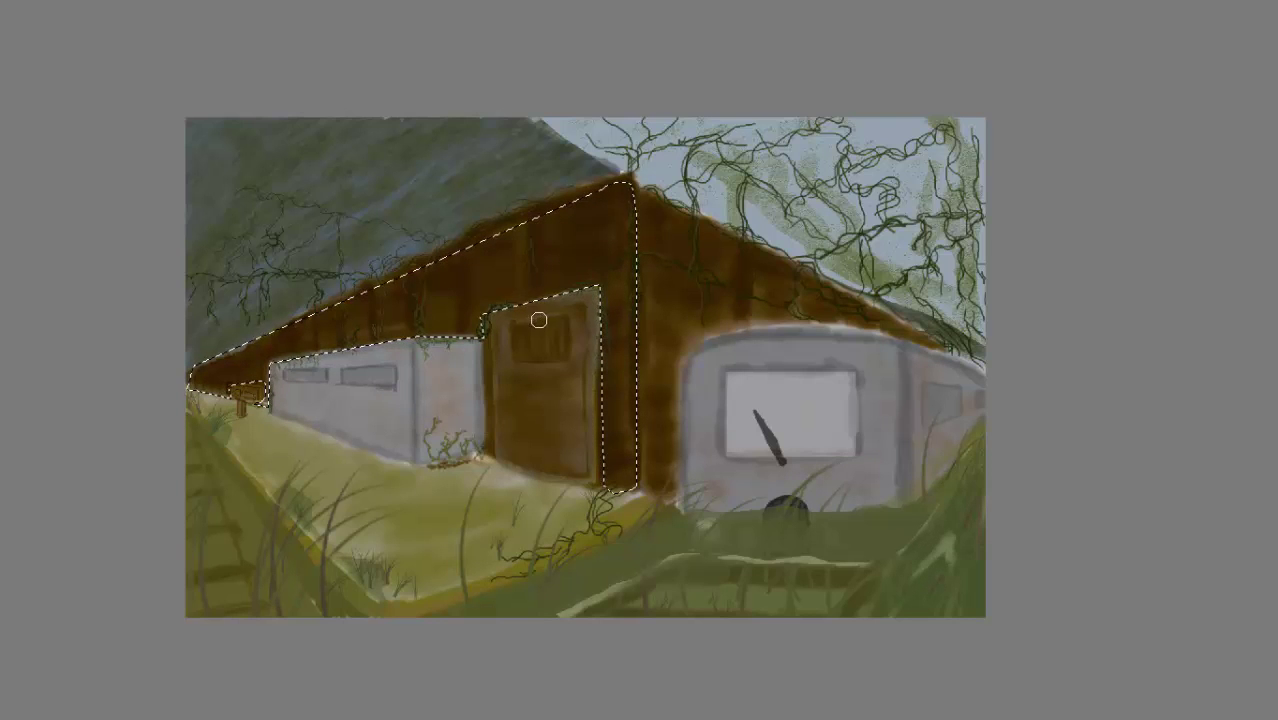
{"action": "key", "text": "]"}
{"action": "key", "text": "]"}
{"action": "key", "text": "]"}
{"action": "key", "text": "]"}
{"action": "key", "text": "]"}
{"action": "key", "text": "]"}
{"action": "key", "text": "]"}
{"action": "key", "text": "]"}
{"action": "key", "text": "]"}
{"action": "key", "text": "]"}
{"action": "left_click", "coordinate": [442, 262], "text": "alt"}
{"action": "mouse_move", "coordinate": [277, 342]}
{"action": "left_mouse_down"}
{"action": "mouse_move", "coordinate": [652, 270]}
{"action": "mouse_move", "coordinate": [629, 475]}
{"action": "left_mouse_up"}
- Select the brown wall beside the front carriage, leaving out the carriage, and fill it with dark brown on a new layer
{"action": "key", "text": "l"}
{"action": "key", "text": "ctrl+d"}
{"action": "left_click", "coordinate": [188, 369]}
{"action": "key", "text": "Escape"}
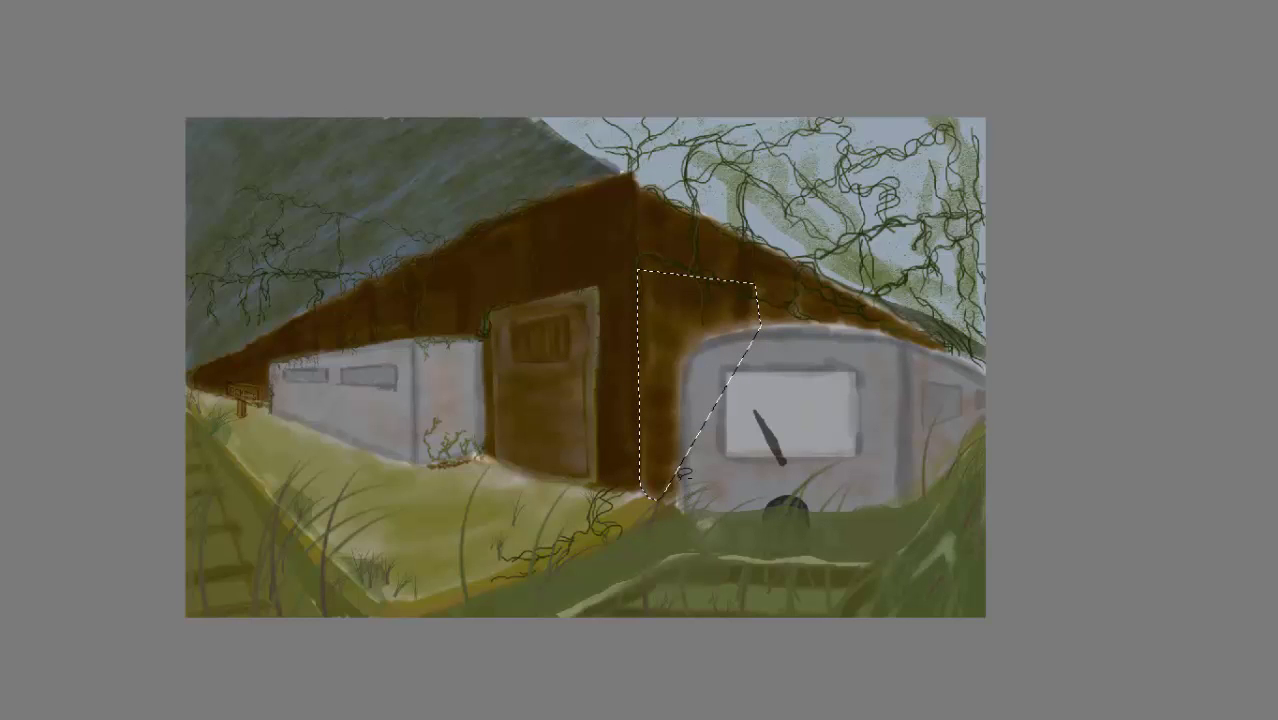
{"action": "key", "text": "f"}
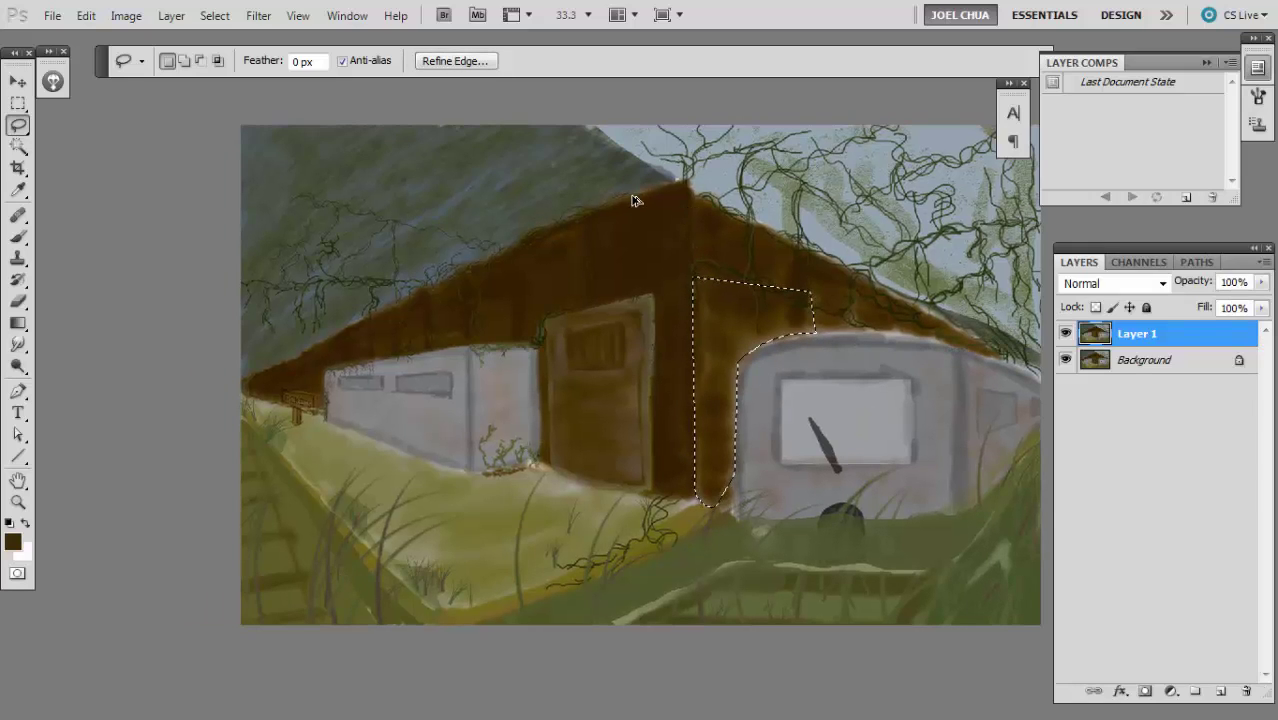
{"action": "key", "text": "ctrl+j"}
{"action": "key", "text": "b"}
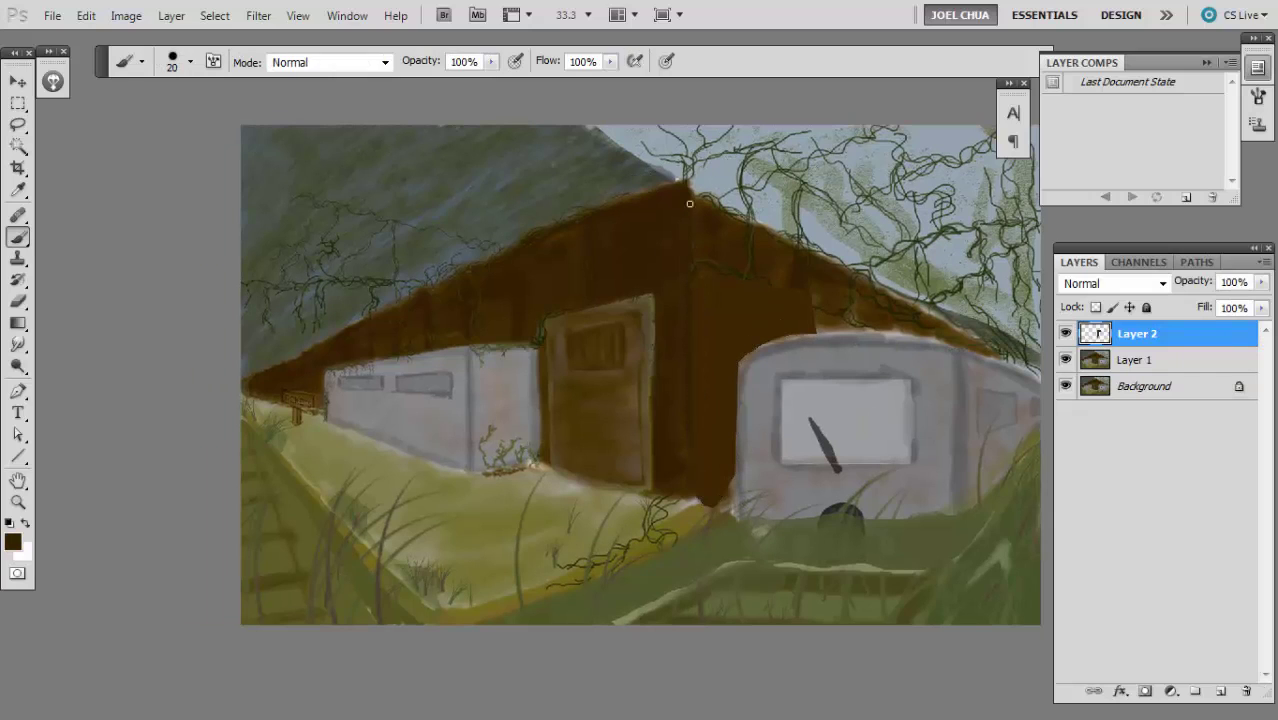
- Fill a lassoed area along the building's upper corner with the current brown and clear the selection
{"action": "key", "text": "l"}
{"action": "mouse_move", "coordinate": [670, 185]}
{"action": "left_mouse_down"}
{"action": "mouse_move", "coordinate": [800, 145]}
{"action": "mouse_move", "coordinate": [810, 297]}
{"action": "mouse_move", "coordinate": [728, 348]}
{"action": "mouse_move", "coordinate": [705, 470]}
{"action": "mouse_move", "coordinate": [672, 188]}
{"action": "left_mouse_up"}
{"action": "key", "text": "alt+BackSpace"}
{"action": "key", "text": "ctrl+d"}
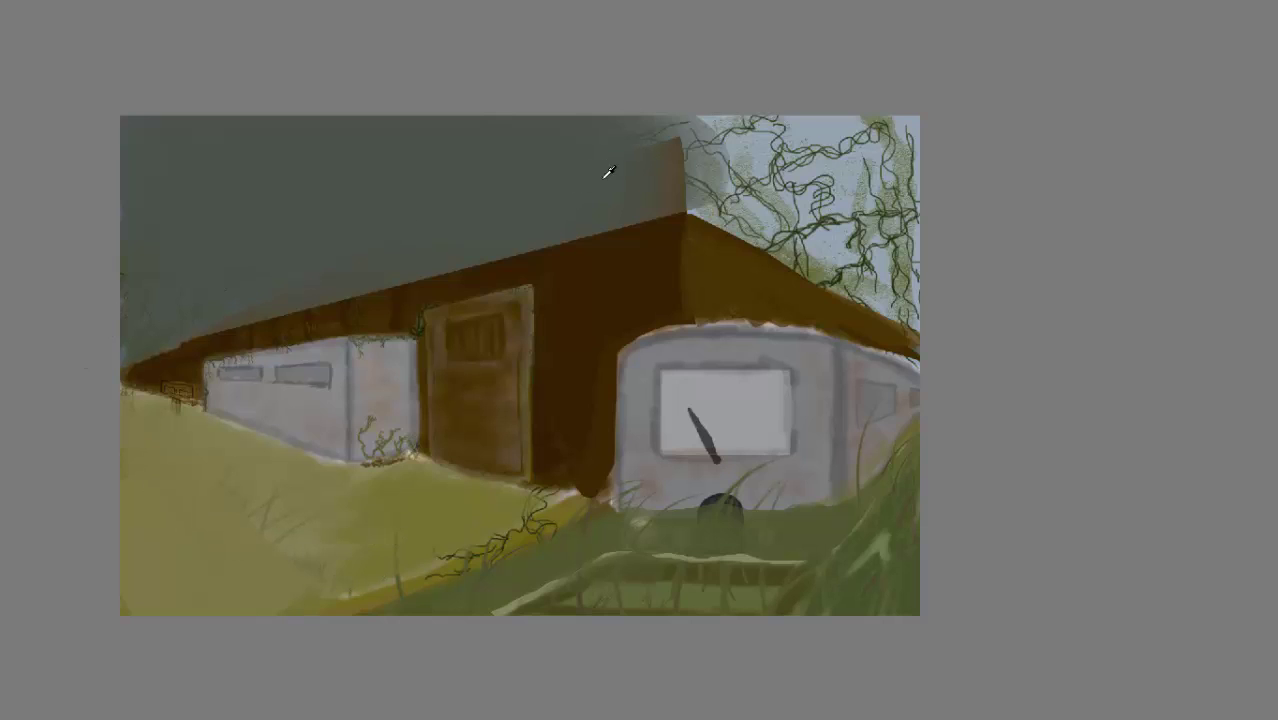
- Cover the leftover brown at the roof peak with grey-green and fill a lassoed dark brown block rising above the roofline
{"action": "mouse_move", "coordinate": [675, 122]}
{"action": "left_mouse_down"}
{"action": "mouse_move", "coordinate": [662, 200]}
{"action": "mouse_move", "coordinate": [625, 143]}
{"action": "left_mouse_up"}
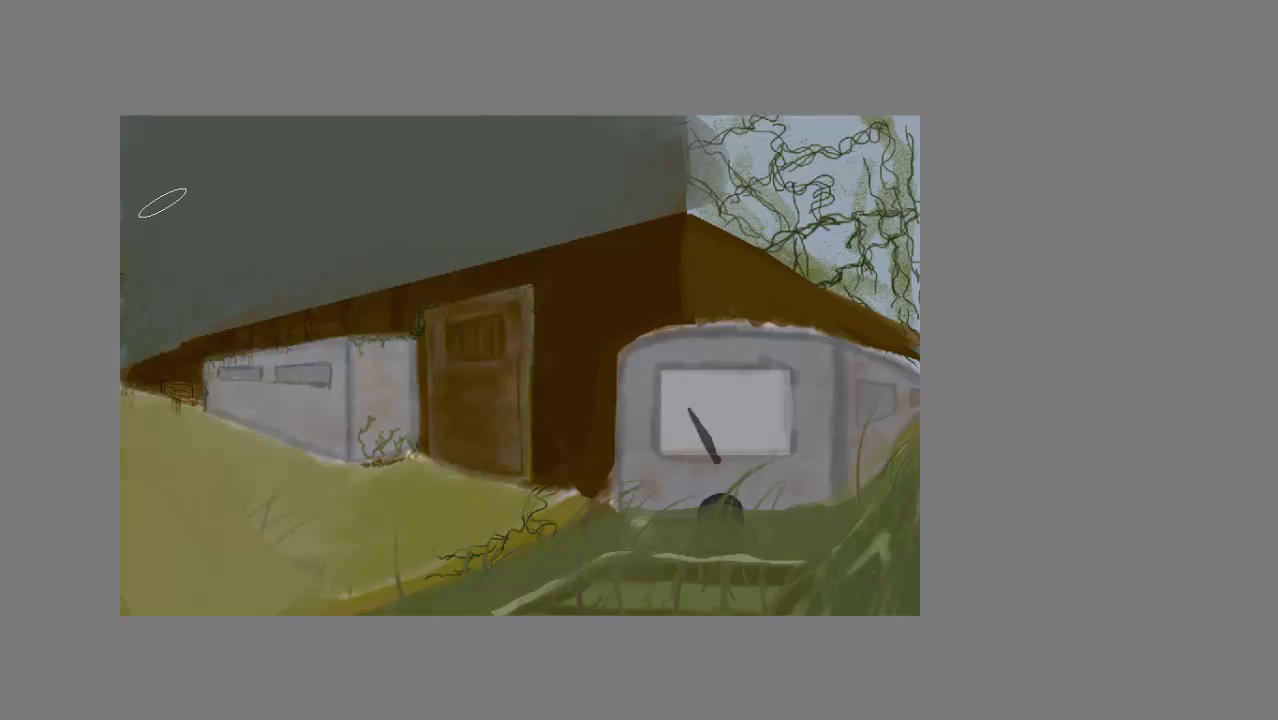
{"action": "key", "text": "l"}
{"action": "mouse_move", "coordinate": [412, 212]}
{"action": "left_mouse_down"}
{"action": "mouse_move", "coordinate": [413, 174]}
{"action": "mouse_move", "coordinate": [264, 246]}
{"action": "mouse_move", "coordinate": [267, 270]}
{"action": "mouse_move", "coordinate": [294, 241]}
{"action": "mouse_move", "coordinate": [284, 265]}
{"action": "mouse_move", "coordinate": [295, 330]}
{"action": "mouse_move", "coordinate": [412, 296]}
{"action": "left_mouse_up"}
{"action": "key", "text": "alt+BackSpace"}
{"action": "key", "text": "ctrl+d"}
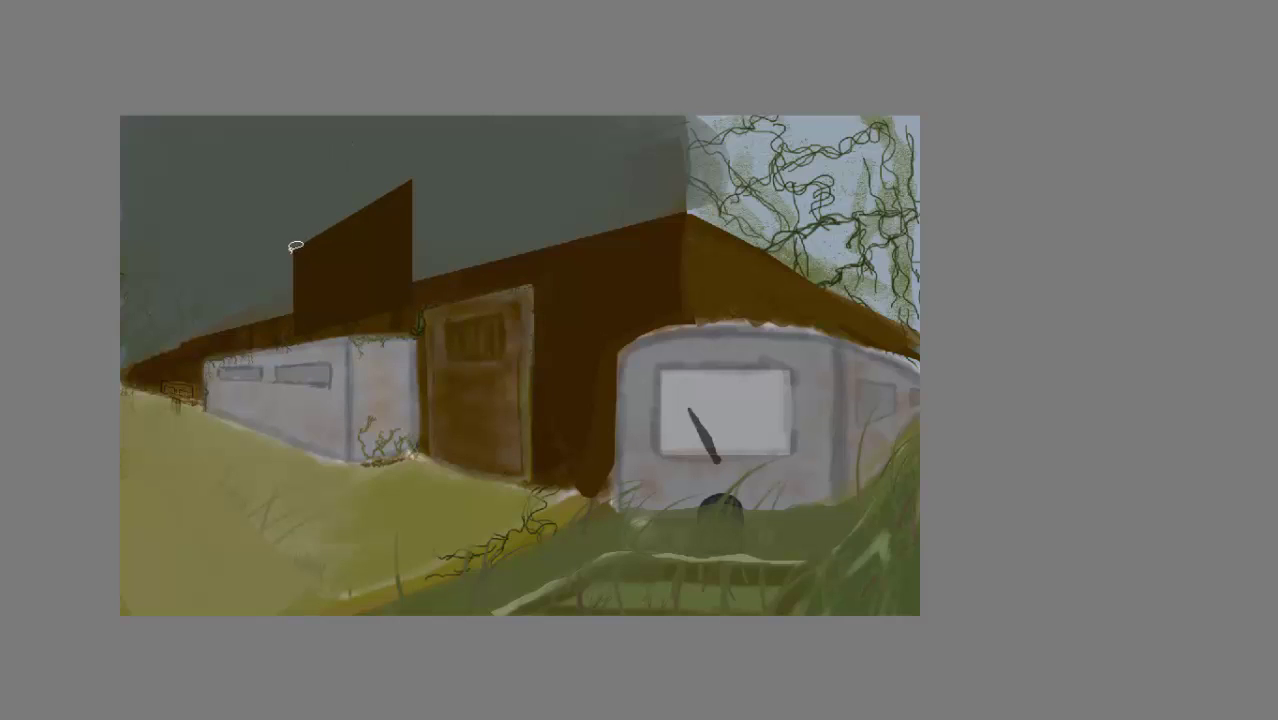
- Select a slanted plane running from the brown block's sloping upper edge to the canvas's left edge
{"action": "mouse_move", "coordinate": [291, 246]}
{"action": "left_mouse_down"}
{"action": "mouse_move", "coordinate": [416, 174]}
{"action": "mouse_move", "coordinate": [180, 162]}
{"action": "mouse_move", "coordinate": [123, 130]}
{"action": "left_mouse_up"}
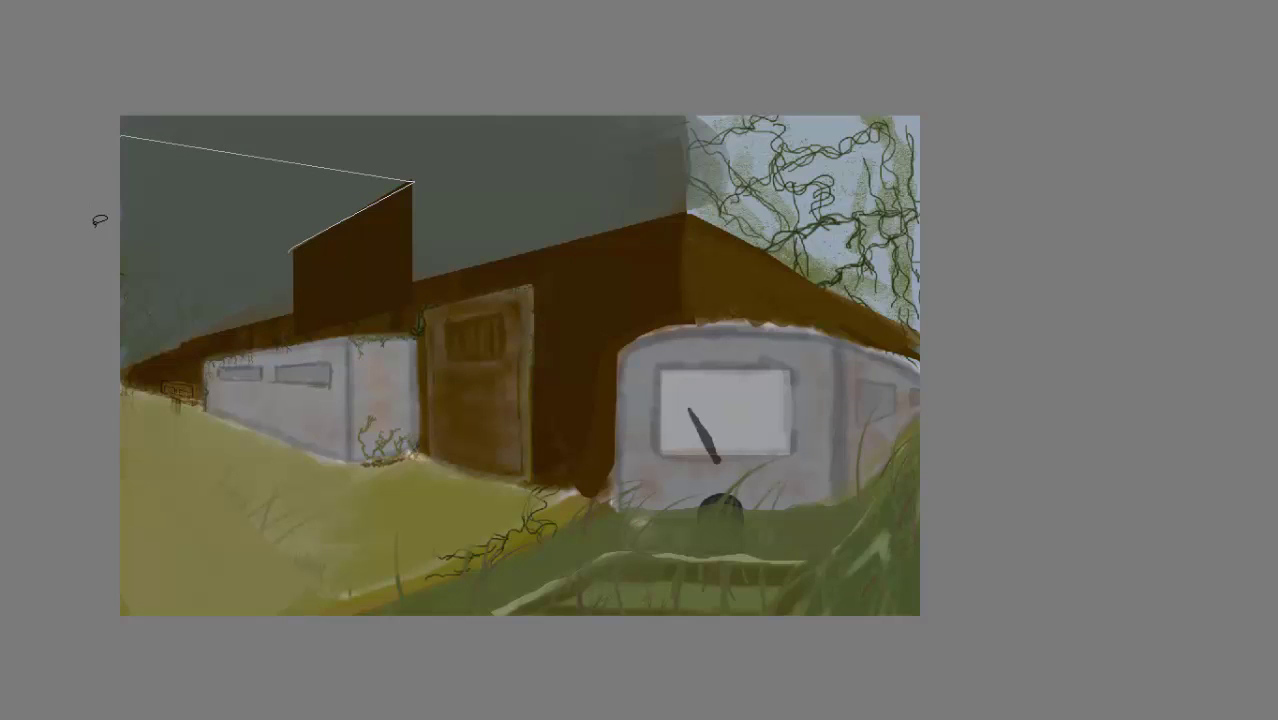
{"action": "left_click_drag", "start_coordinate": [100, 222], "coordinate": [292, 246]}
{"action": "left_click", "coordinate": [296, 246]}
{"action": "key", "text": "b"}
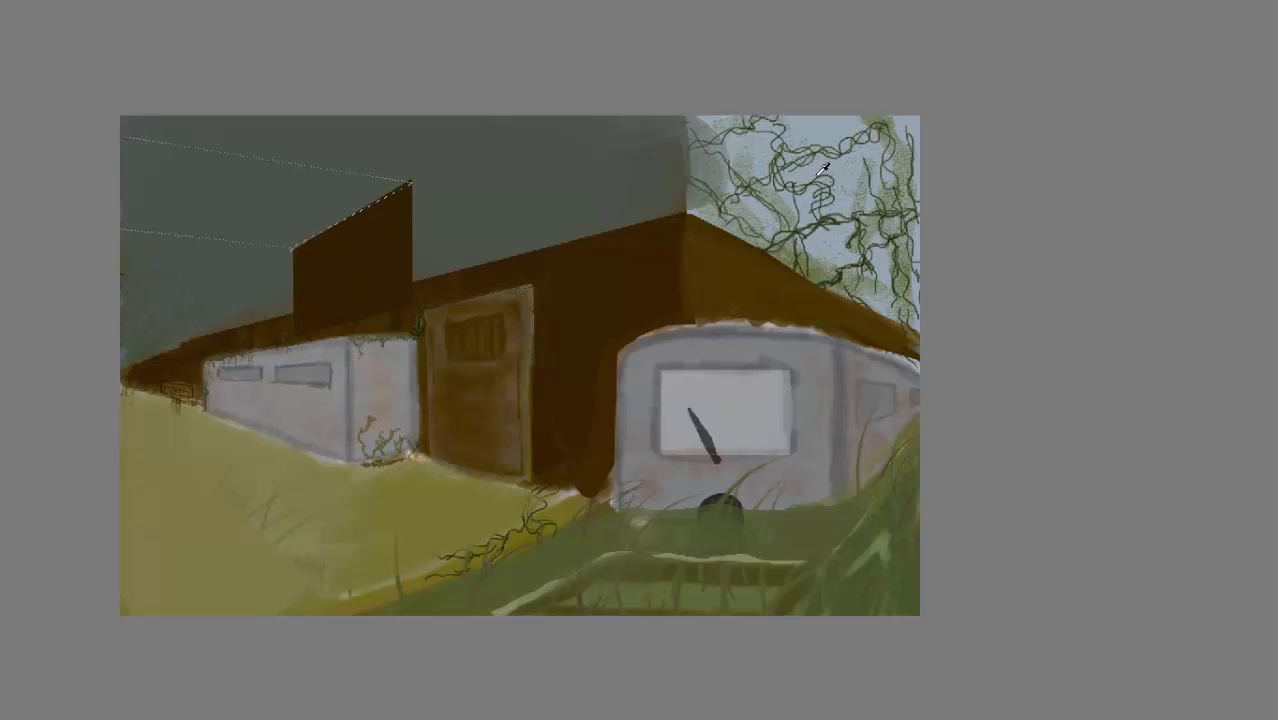
- Paint the selected slanted plane with pale sky blue using a much larger brush
{"action": "key", "text": "bracketright"}
{"action": "key", "text": "bracketright"}
{"action": "key", "text": "bracketright"}
{"action": "key", "text": "bracketright"}
{"action": "key", "text": "bracketright"}
{"action": "key", "text": "bracketright"}
{"action": "mouse_move", "coordinate": [85, 173]}
{"action": "left_mouse_down"}
{"action": "mouse_move", "coordinate": [456, 239]}
{"action": "mouse_move", "coordinate": [471, 268]}
{"action": "left_mouse_up"}
{"action": "mouse_move", "coordinate": [110, 180]}
{"action": "left_mouse_down"}
{"action": "mouse_move", "coordinate": [543, 246]}
{"action": "mouse_move", "coordinate": [535, 253]}
{"action": "left_mouse_up"}
- Fade the pale blue paint on the slanted plane to a lower opacity and clear the selection
{"action": "key", "text": "ctrl+shift+f"}
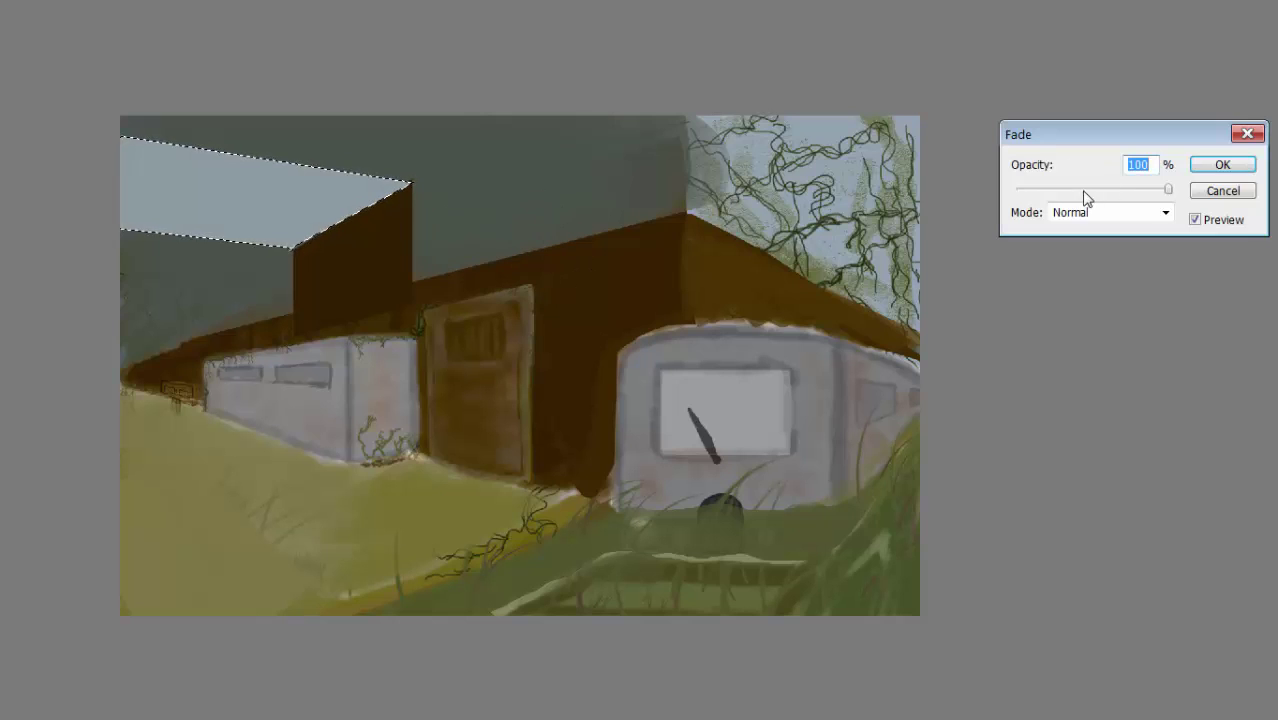
{"action": "left_click", "coordinate": [1083, 194]}
{"action": "key", "text": "Return"}
{"action": "key", "text": "bracketleft"}
{"action": "key", "text": "bracketleft"}
{"action": "key", "text": "bracketleft"}
{"action": "key", "text": "bracketleft"}
{"action": "key", "text": "bracketleft"}
{"action": "key", "text": "bracketleft"}
{"action": "key", "text": "l"}
{"action": "key", "text": "ctrl+d"}
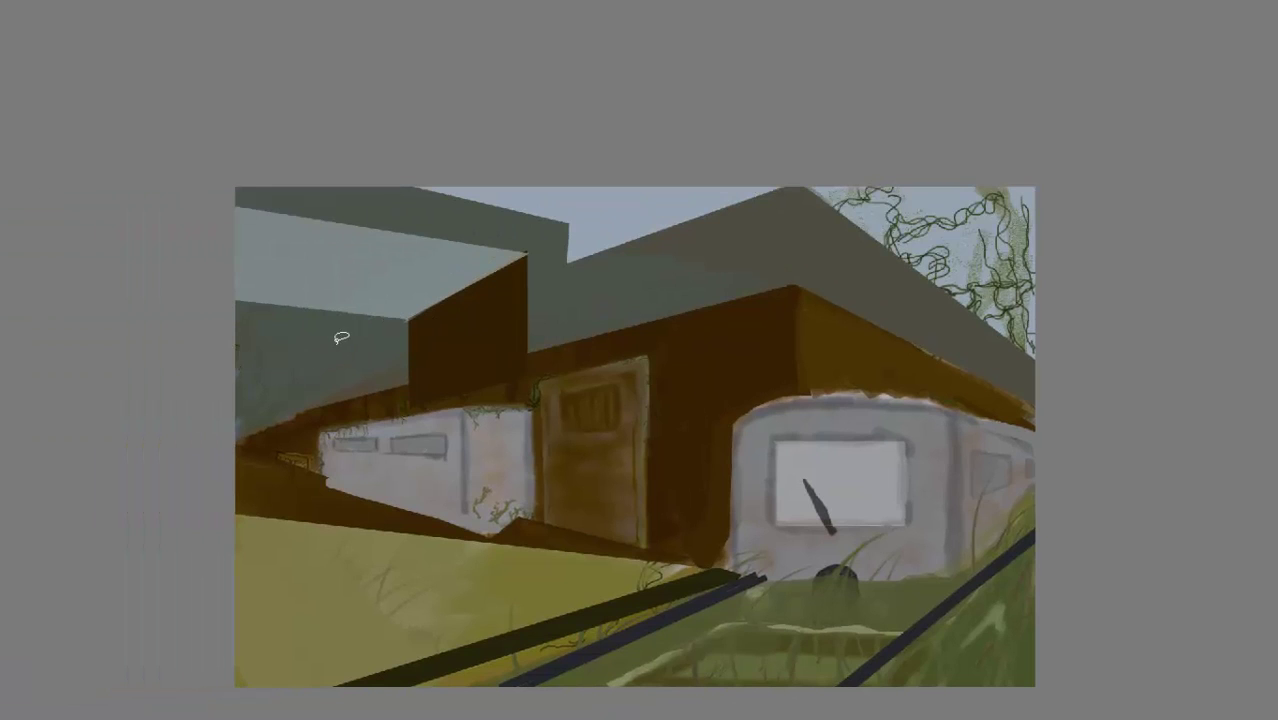
- Cut a pale blue sky opening into the grey structure at the canvas's left edge, beneath the slanted plane
{"action": "left_click", "coordinate": [313, 352]}
{"action": "left_click", "coordinate": [313, 410]}
{"action": "left_click", "coordinate": [222, 447]}
{"action": "left_click", "coordinate": [218, 318]}
{"action": "double_click", "coordinate": [313, 338]}
{"action": "key", "text": "Delete"}
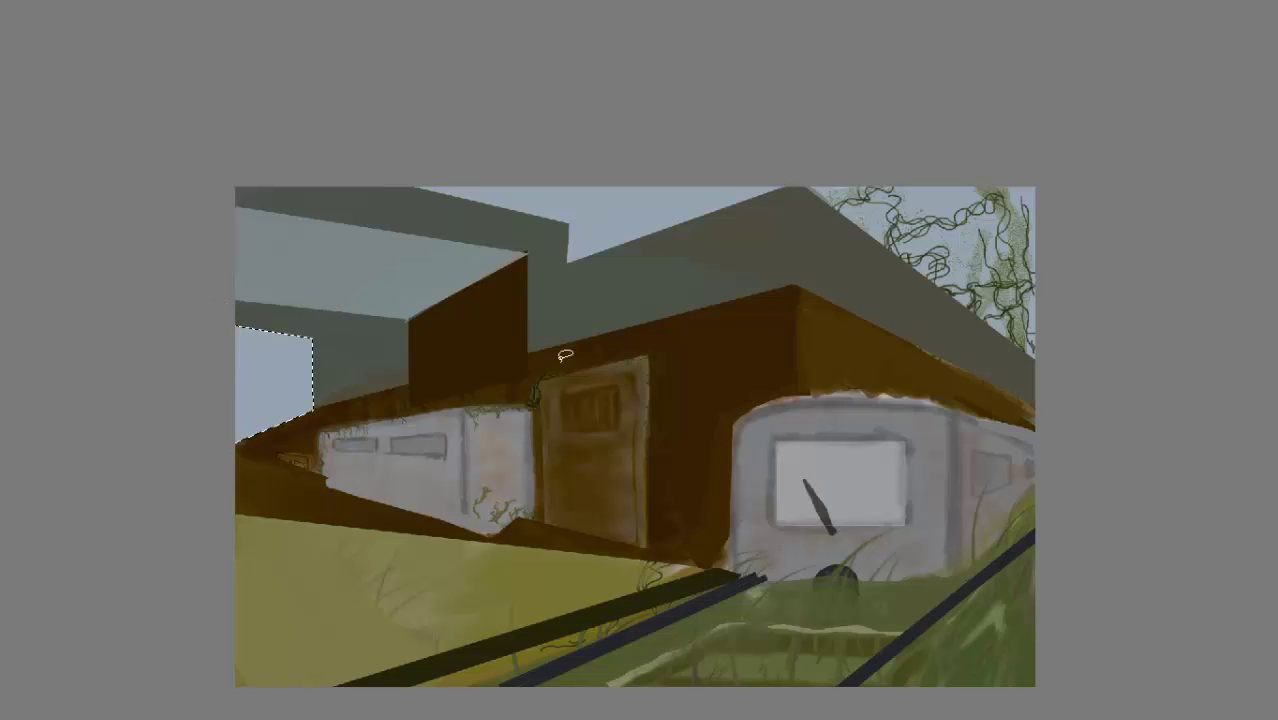
{"action": "key", "text": "ctrl+minus"}
{"action": "key", "text": "ctrl+plus"}
{"action": "key", "text": "ctrl+plus"}
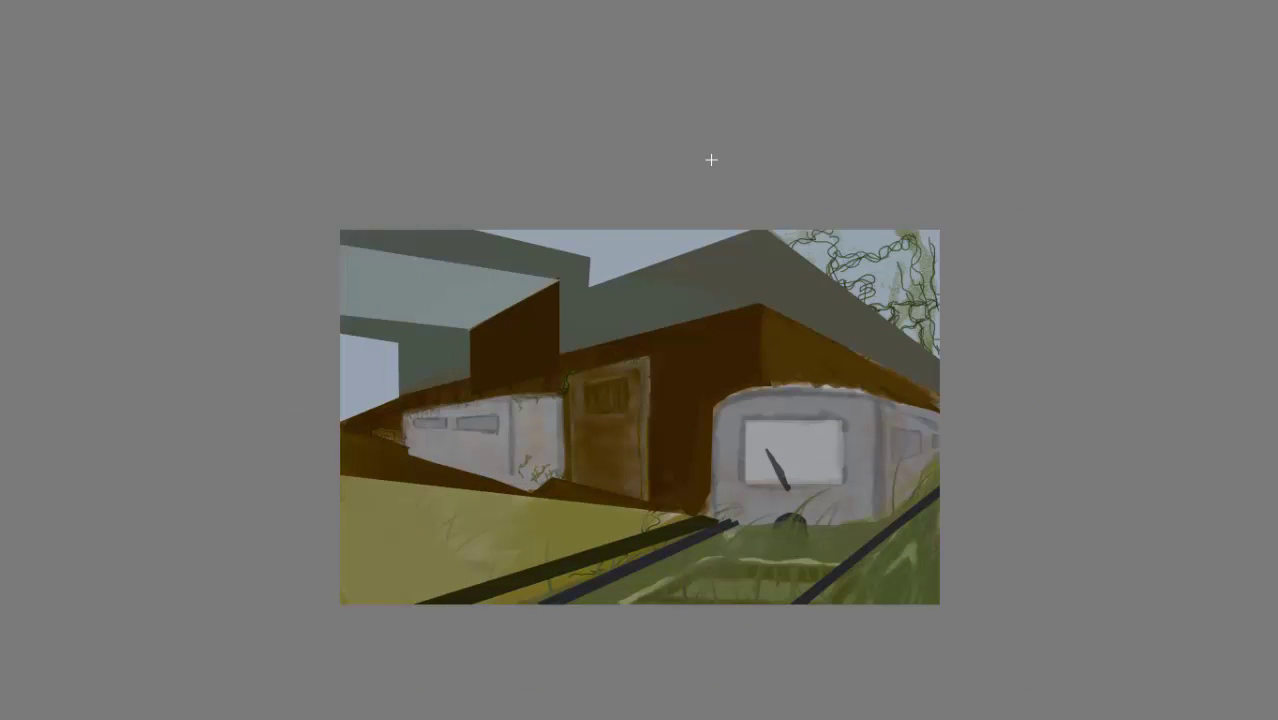
{"action": "left_click_drag", "start_coordinate": [765, 264], "coordinate": [856, 202]}
{"action": "left_click_drag", "start_coordinate": [737, 280], "coordinate": [685, 271]}
{"action": "key", "text": "ctrl+plus"}
{"action": "left_click_drag", "start_coordinate": [540, 375], "coordinate": [735, 257]}
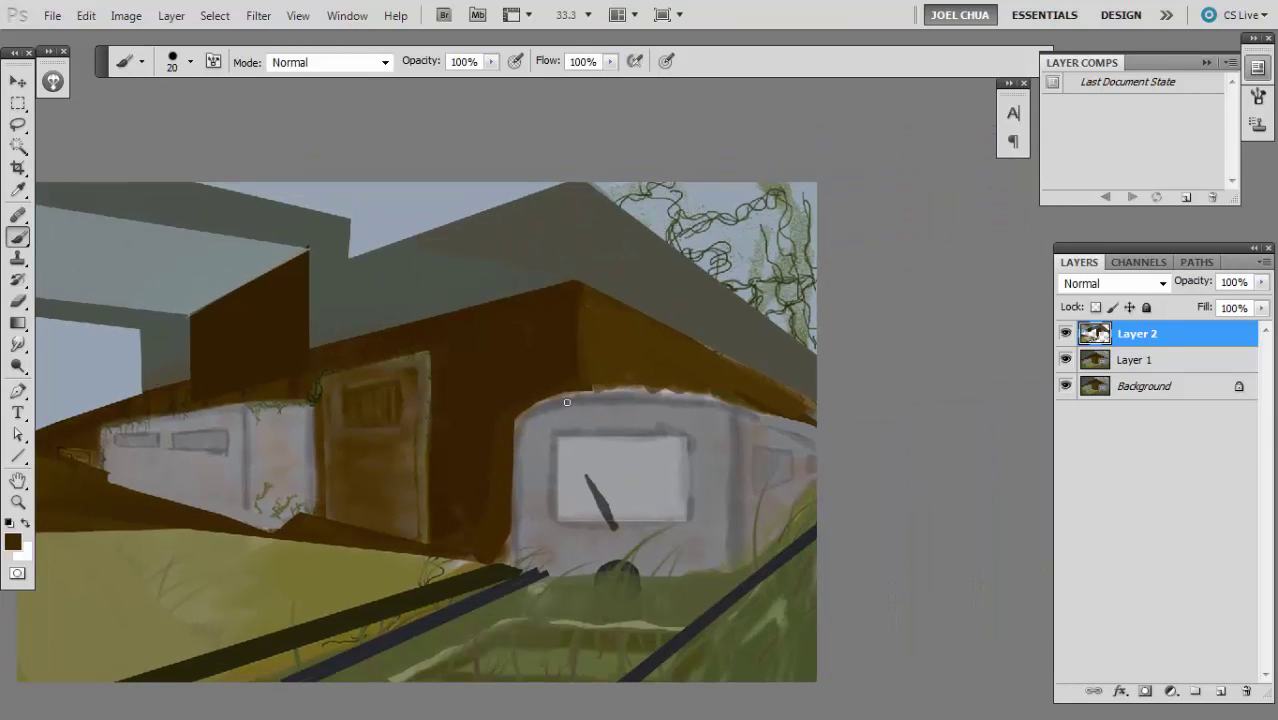
- Copy the door from Layer 1 to a new layer, scale it to 48.12%, and place it at the wall's base
{"action": "left_click", "coordinate": [565, 401], "text": "alt"}
{"action": "key", "text": "l"}
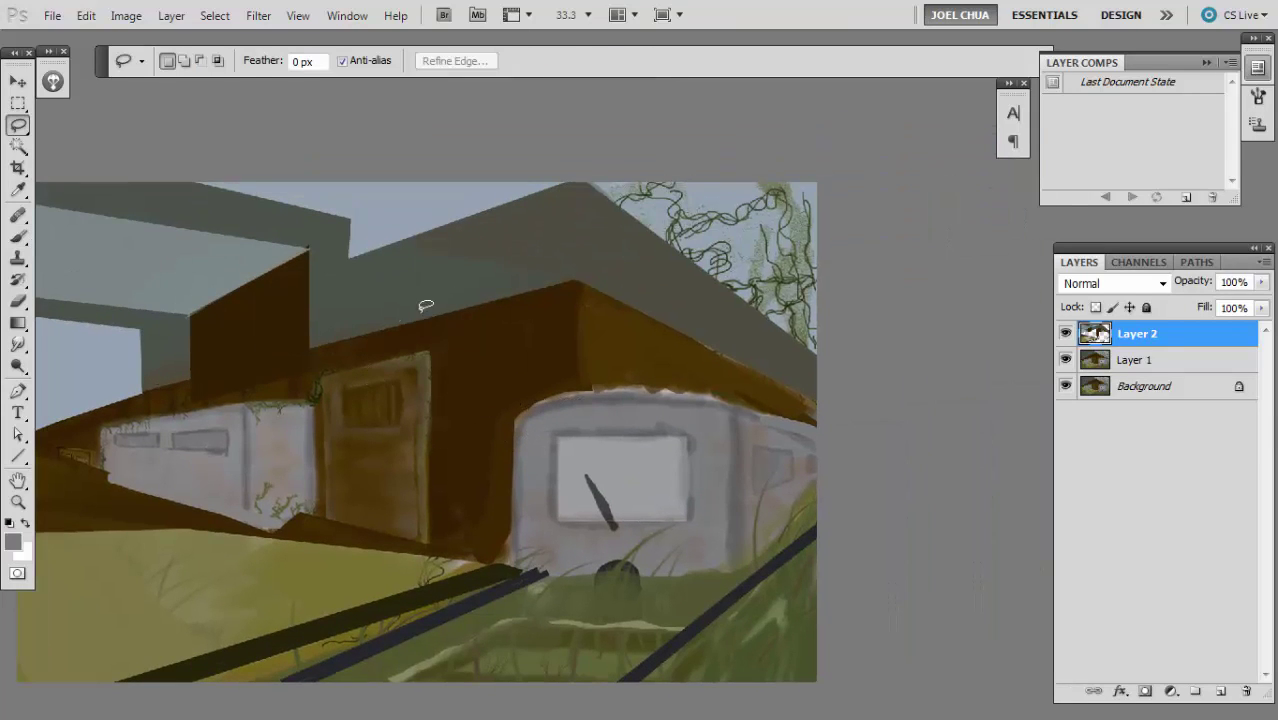
{"action": "key", "text": "b"}
{"action": "key", "text": "alt+bracketleft"}
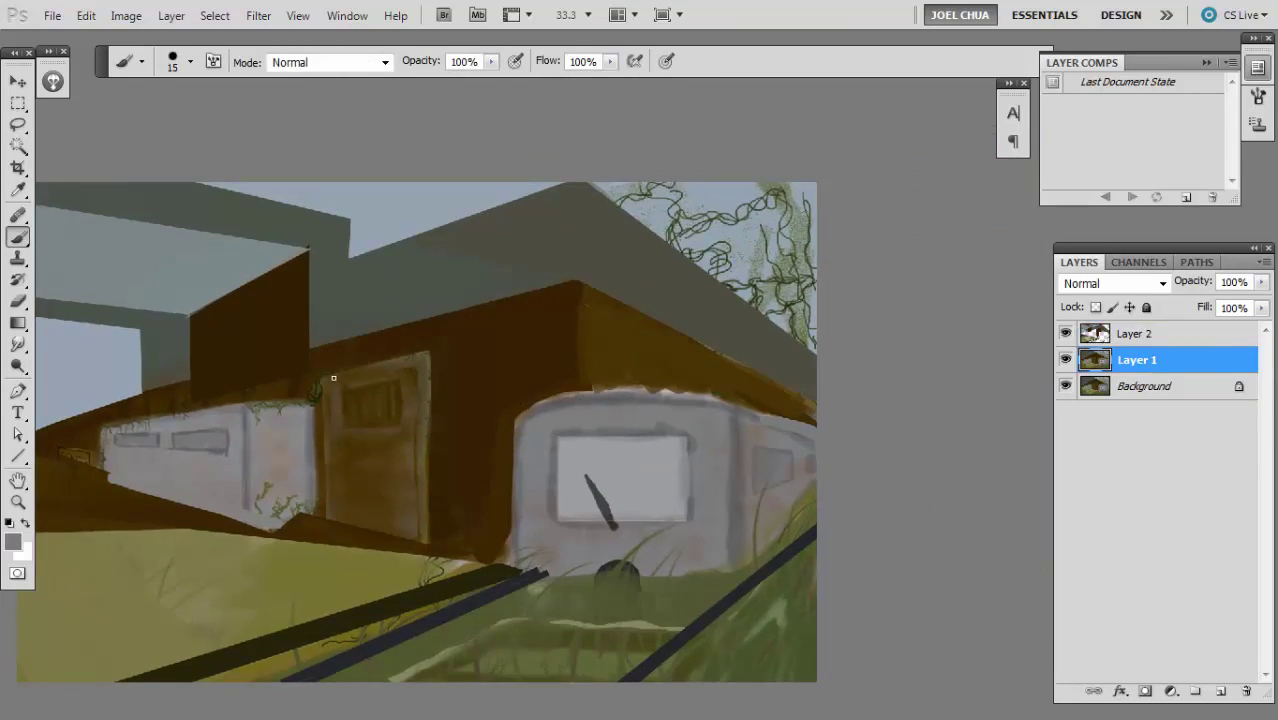
{"action": "key", "text": "l"}
{"action": "mouse_move", "coordinate": [320, 372]}
{"action": "left_mouse_down"}
{"action": "mouse_move", "coordinate": [320, 511]}
{"action": "mouse_move", "coordinate": [436, 536]}
{"action": "mouse_move", "coordinate": [432, 340]}
{"action": "mouse_move", "coordinate": [341, 363]}
{"action": "mouse_move", "coordinate": [409, 458]}
{"action": "mouse_move", "coordinate": [372, 433]}
{"action": "mouse_move", "coordinate": [409, 449]}
{"action": "mouse_move", "coordinate": [380, 478]}
{"action": "left_mouse_up"}
{"action": "key", "text": "ctrl+j"}
{"action": "key", "text": "ctrl+t"}
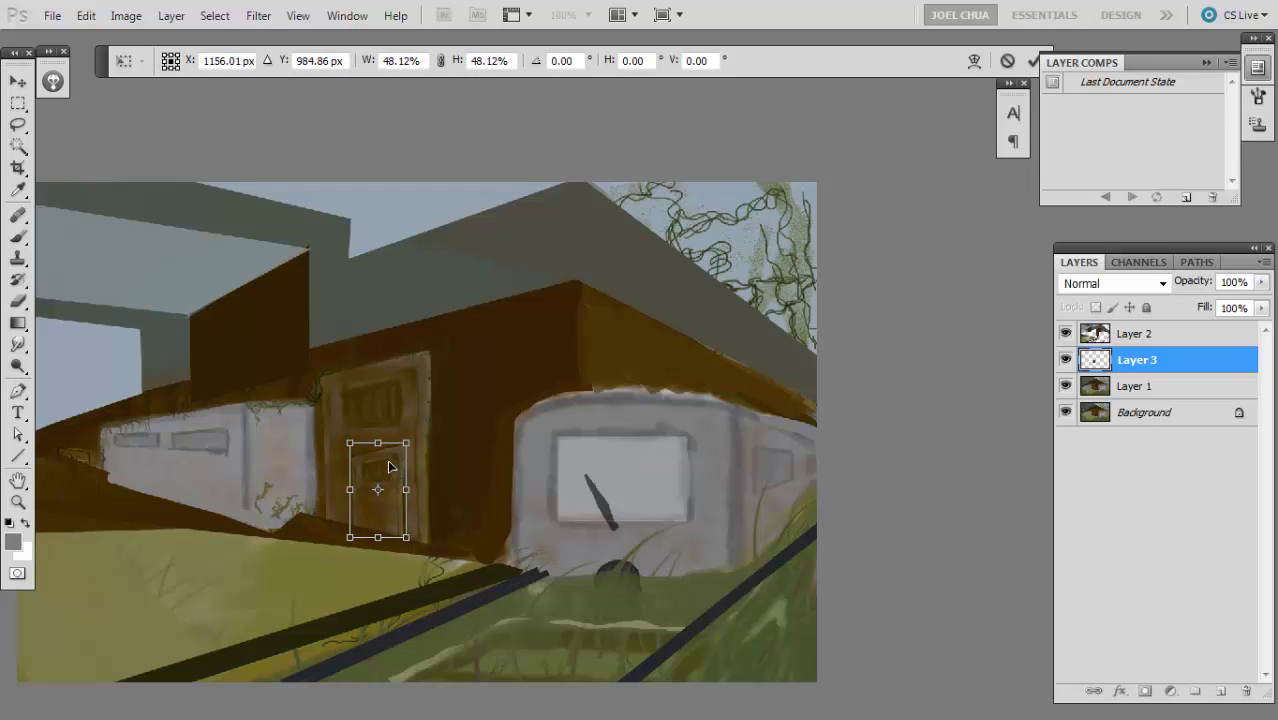
{"action": "key", "text": "Return"}
- Hide the original large door by filling its area with sampled wall brown on a new layer beneath the small door
{"action": "key", "text": "l"}
{"action": "key", "text": "alt+["}
{"action": "key", "text": "ctrl+shift+alt+n"}
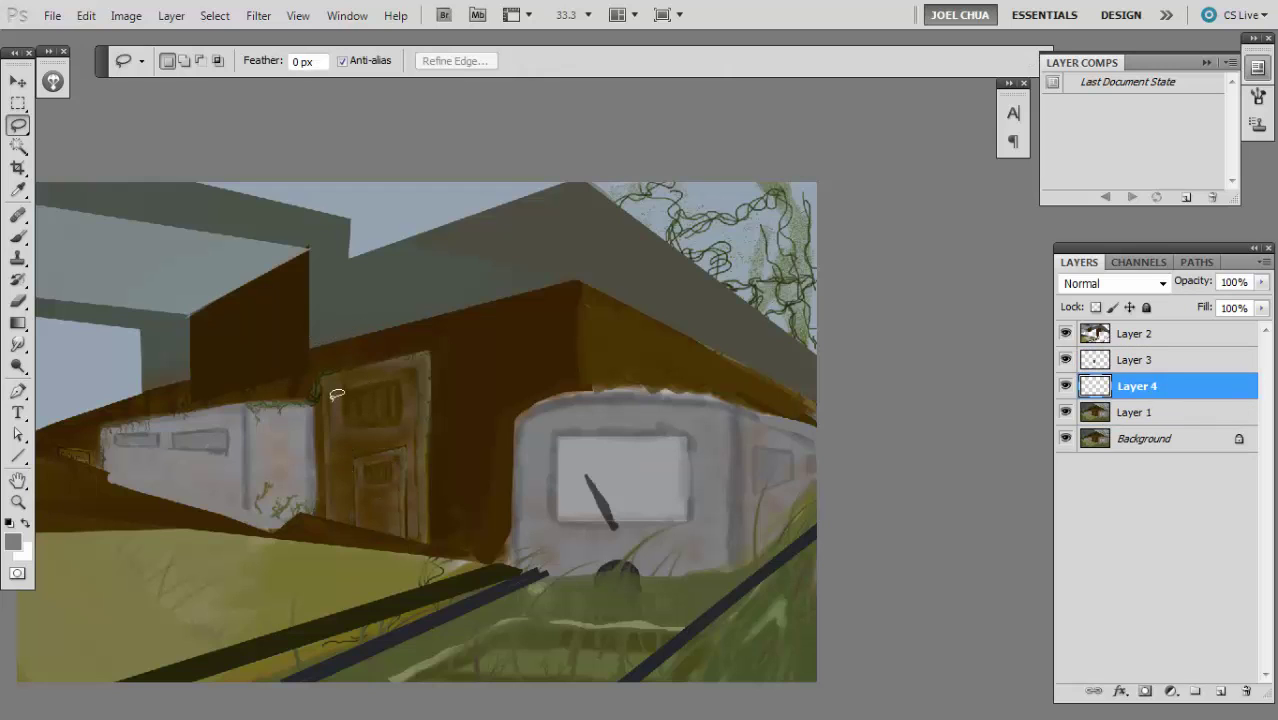
{"action": "mouse_move", "coordinate": [323, 361]}
{"action": "left_mouse_down"}
{"action": "mouse_move", "coordinate": [322, 515]}
{"action": "mouse_move", "coordinate": [437, 539]}
{"action": "mouse_move", "coordinate": [453, 477]}
{"action": "mouse_move", "coordinate": [367, 358]}
{"action": "left_mouse_up"}
{"action": "key", "text": "b"}
{"action": "left_click", "coordinate": [488, 312], "text": "alt"}
{"action": "key", "text": "alt+BackSpace"}
{"action": "key", "text": "l"}
{"action": "key", "text": "ctrl+d"}
{"action": "key", "text": "ctrl+minus"}
{"action": "key", "text": "ctrl+minus"}
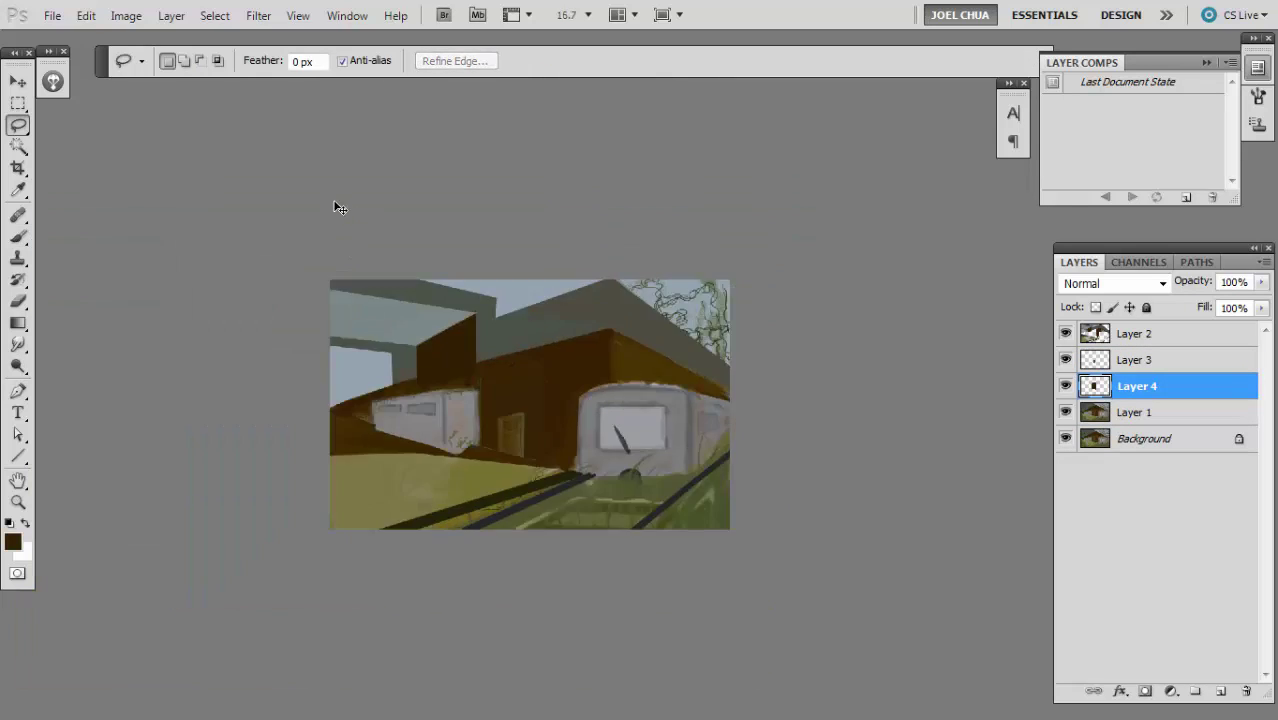
{"action": "key", "text": "ctrl+plus"}
{"action": "key", "text": "ctrl+plus"}
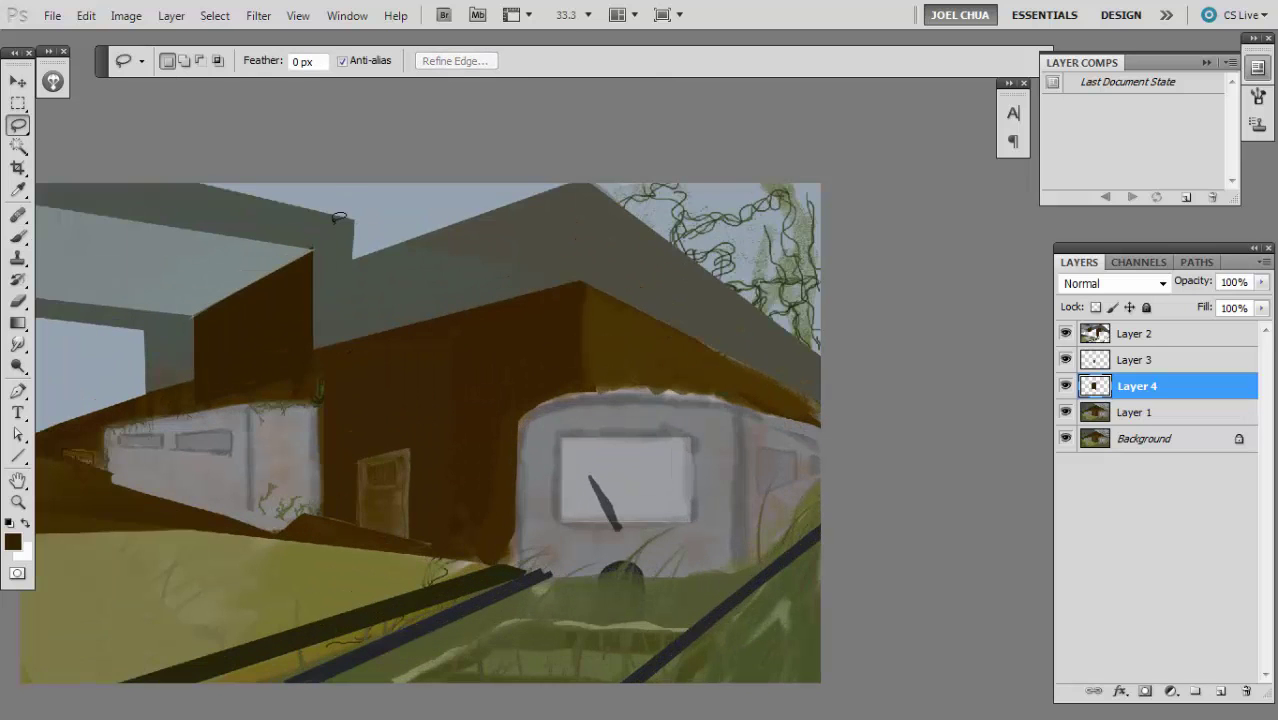
- Merge the door patch down into Layer 1 and clean up the left carriage's vine-covered upper edge with lassoed brown fills
{"action": "key", "text": "ctrl+e"}
{"action": "mouse_move", "coordinate": [268, 382]}
{"action": "left_mouse_down"}
{"action": "mouse_move", "coordinate": [266, 430]}
{"action": "mouse_move", "coordinate": [425, 488]}
{"action": "mouse_move", "coordinate": [446, 488]}
{"action": "mouse_move", "coordinate": [481, 401]}
{"action": "mouse_move", "coordinate": [470, 350]}
{"action": "mouse_move", "coordinate": [268, 382]}
{"action": "left_mouse_up"}
{"action": "key", "text": "ctrl+d"}
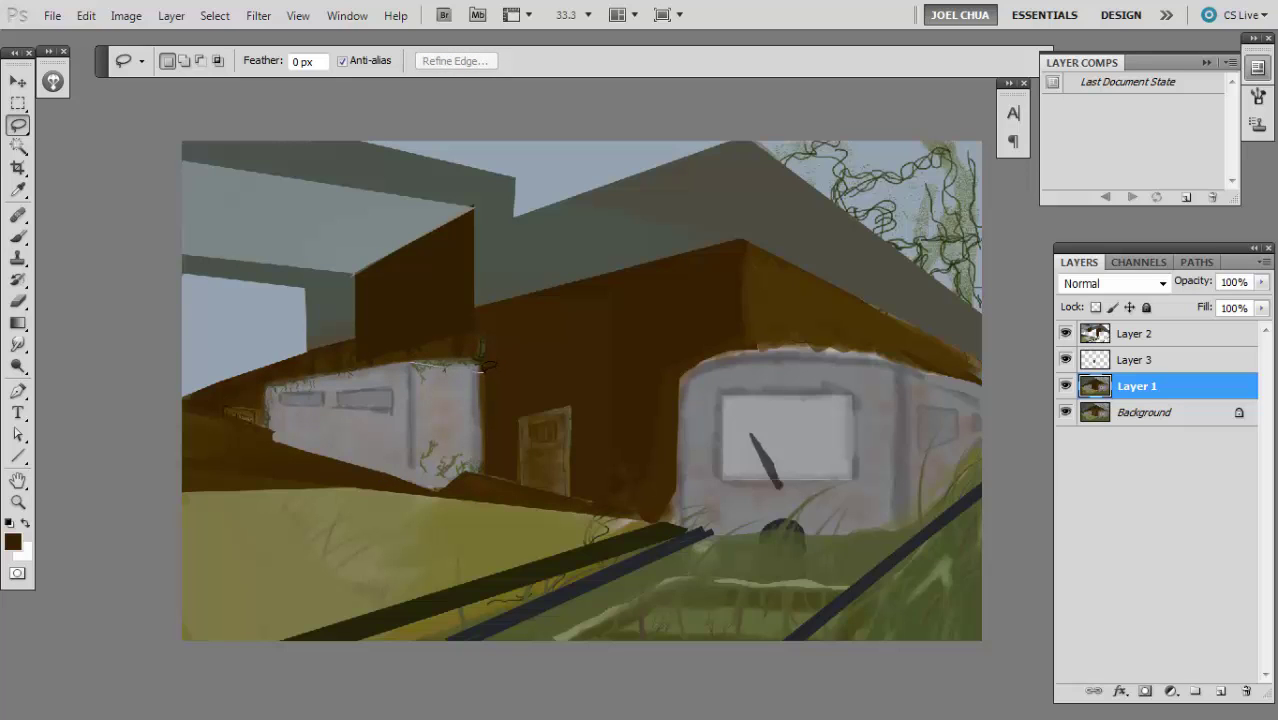
{"action": "mouse_move", "coordinate": [487, 368]}
{"action": "left_mouse_down"}
{"action": "mouse_move", "coordinate": [414, 358]}
{"action": "mouse_move", "coordinate": [484, 366]}
{"action": "left_mouse_up"}
{"action": "key", "text": "b"}
{"action": "key", "text": "l"}
{"action": "key", "text": "ctrl+d"}
{"action": "key", "text": "ctrl+minus"}
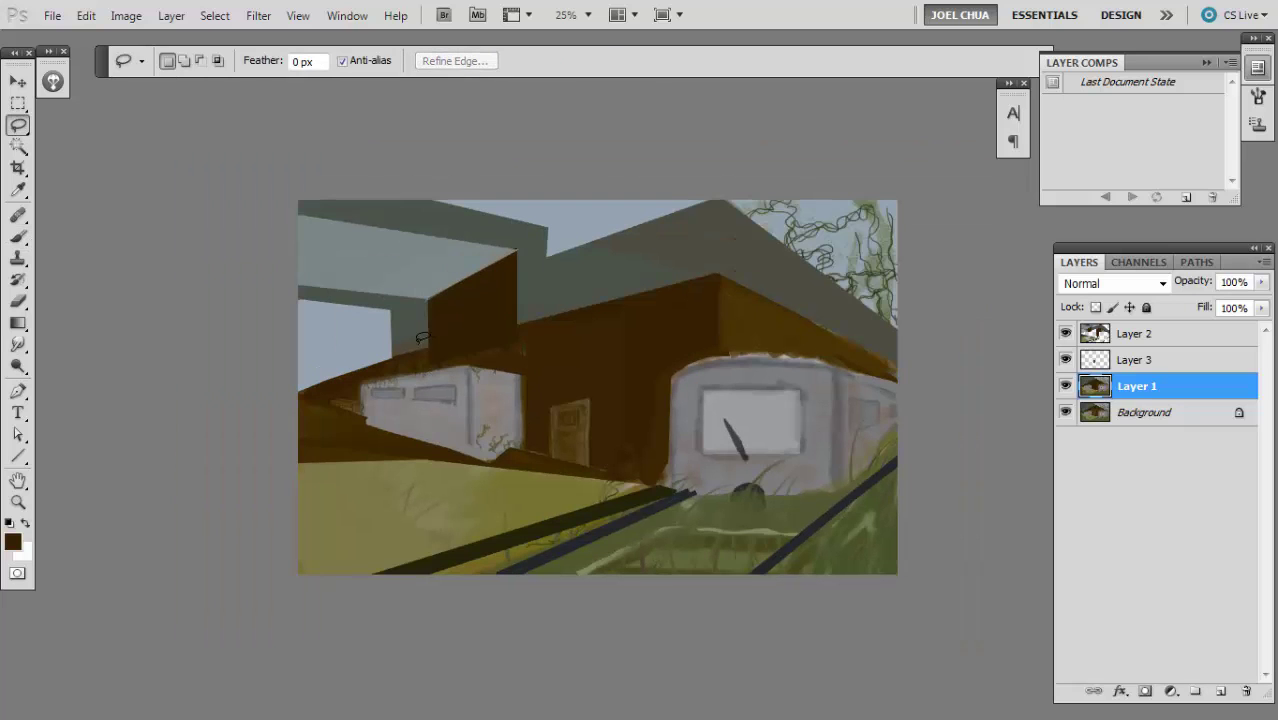
- Merge Layer 3 and Layer 2 into Layer 1 and straighten the left carriage's lower edge with dark brown
{"action": "key", "text": "b"}
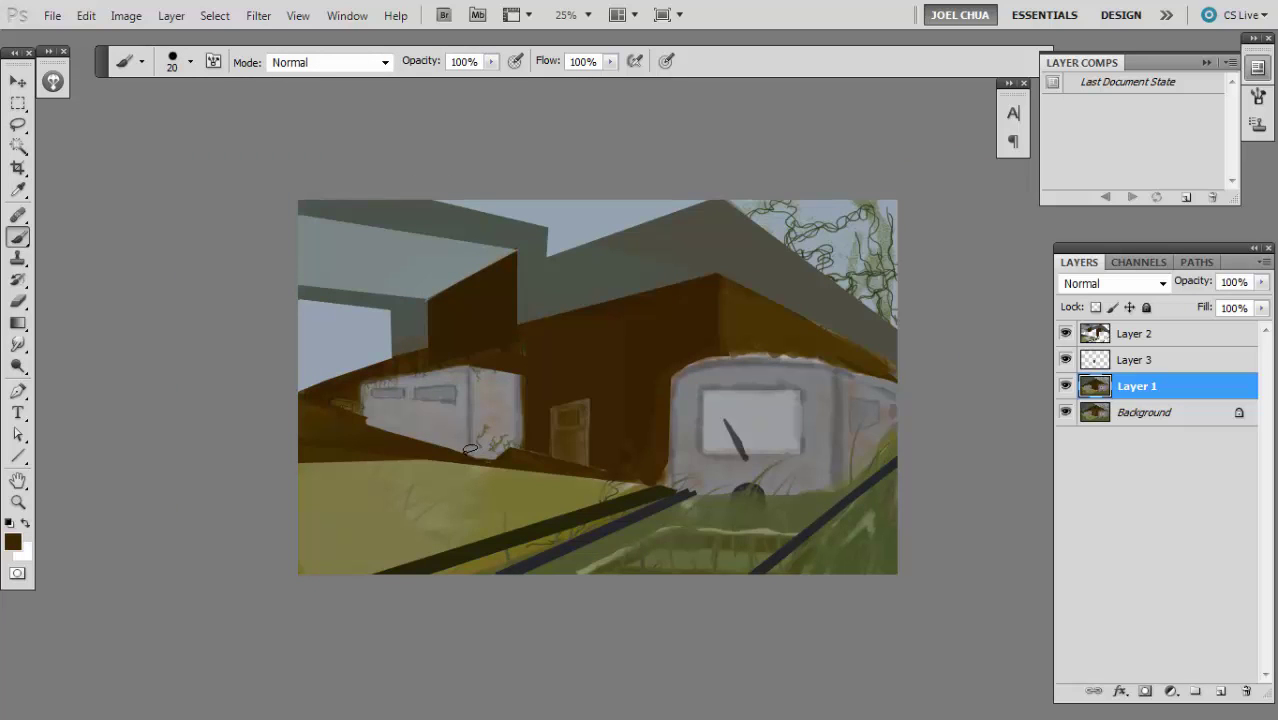
{"action": "key", "text": "ctrl+plus"}
{"action": "key", "text": "alt+bracketright"}
{"action": "key", "text": "ctrl+e"}
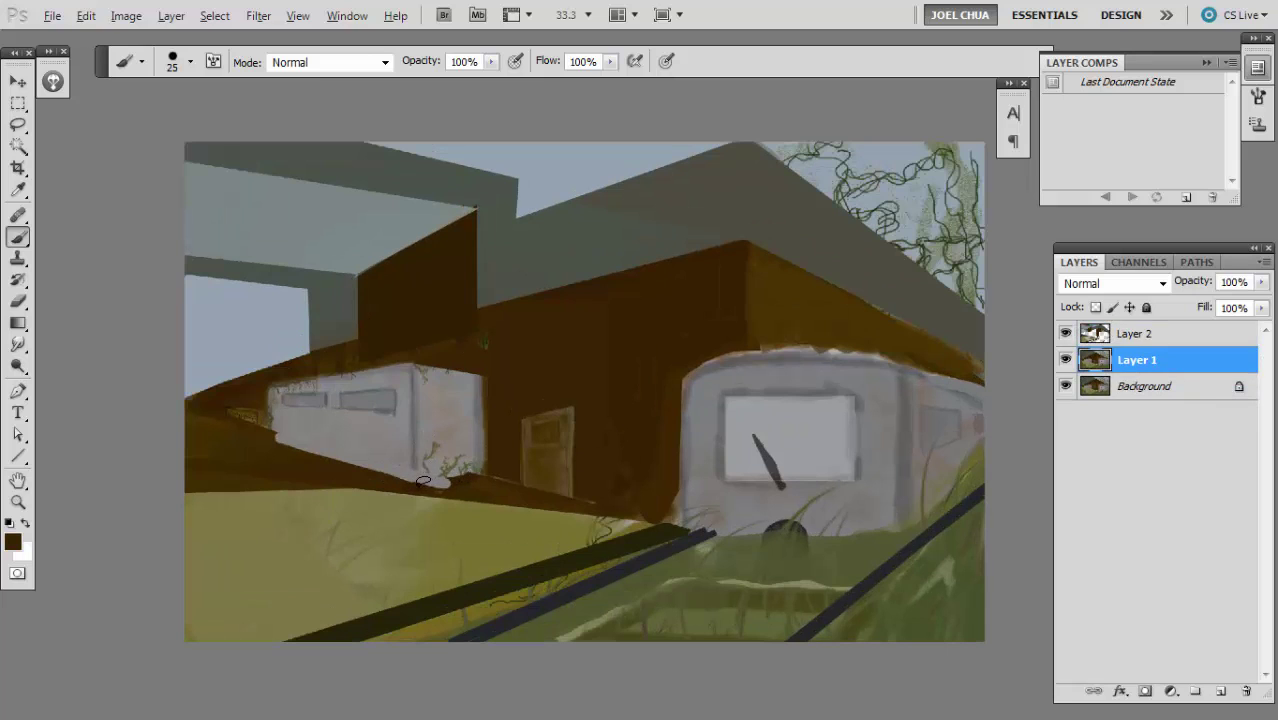
{"action": "key", "text": "alt+bracketright"}
{"action": "key", "text": "ctrl+e"}
{"action": "mouse_move", "coordinate": [418, 483]}
{"action": "left_mouse_down"}
{"action": "mouse_move", "coordinate": [438, 478]}
{"action": "mouse_move", "coordinate": [414, 474]}
{"action": "left_mouse_up"}
{"action": "key", "text": "ctrl+minus"}
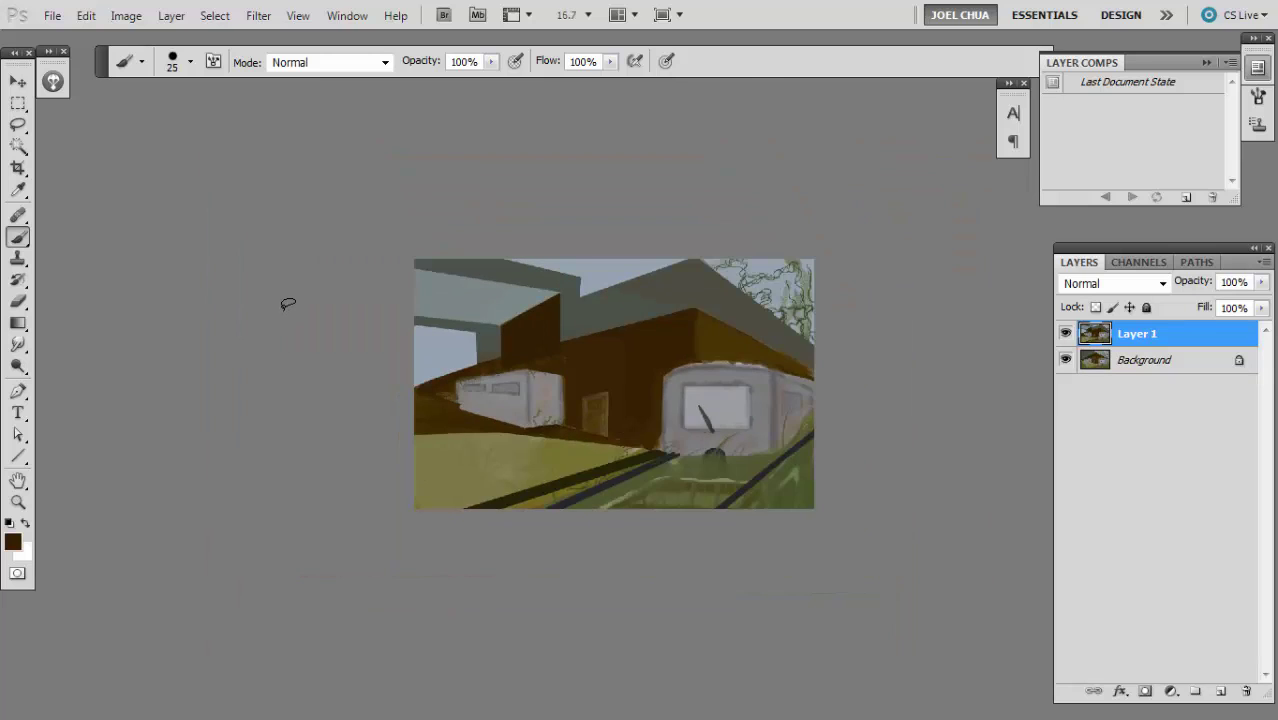
{"action": "key", "text": "ctrl+plus"}
- Sample the front carriage's grey and choose a different brush tip at a reduced size for repainting it
{"action": "left_click_drag", "start_coordinate": [812, 355], "coordinate": [679, 373]}
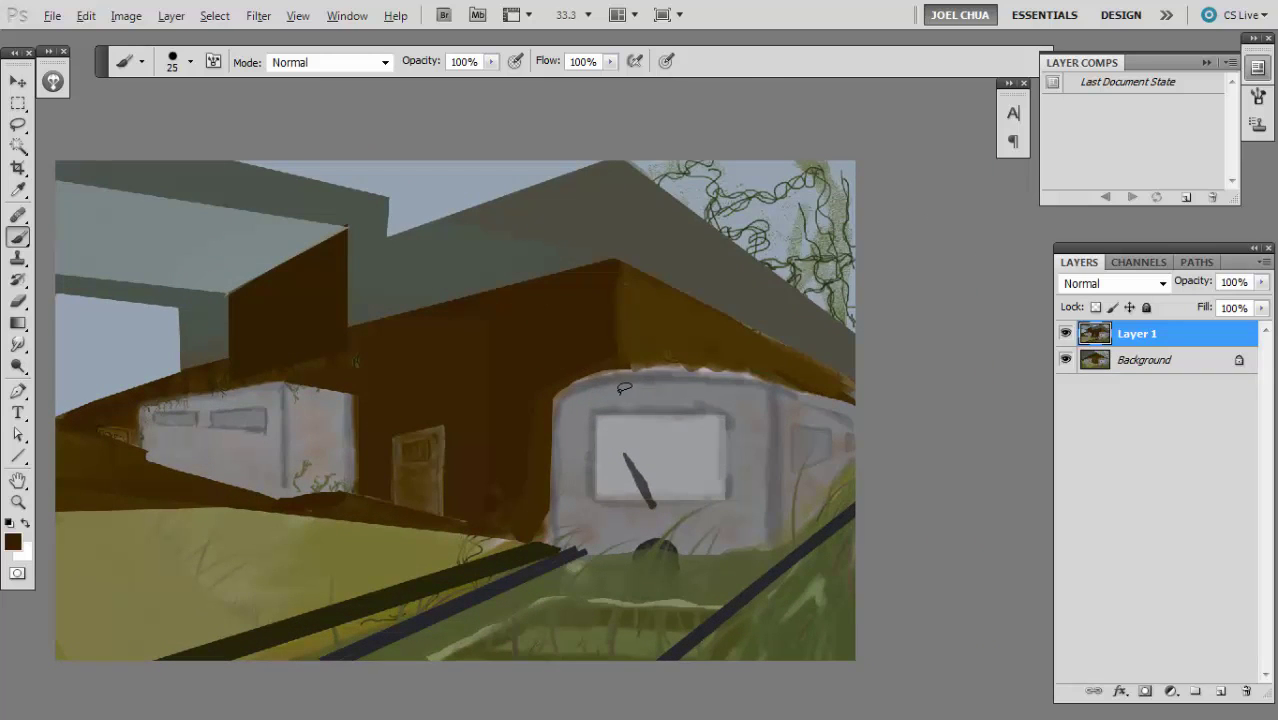
{"action": "left_click", "coordinate": [620, 394], "text": "alt"}
{"action": "key", "text": "]"}
{"action": "right_click", "coordinate": [700, 322]}
{"action": "double_click", "coordinate": [888, 448]}
{"action": "key", "text": "["}
{"action": "key", "text": "["}
{"action": "key", "text": "["}
- Sample greys from the front carriage's face and set the brush size to 50 for repainting it
{"action": "left_click", "coordinate": [637, 446], "text": "alt"}
{"action": "key", "text": "]"}
{"action": "key", "text": "]"}
{"action": "key", "text": "]"}
{"action": "key", "text": "]"}
{"action": "key", "text": "]"}
{"action": "key", "text": "]"}
{"action": "key", "text": "]"}
{"action": "key", "text": "]"}
{"action": "left_click", "coordinate": [738, 404], "text": "alt"}
{"action": "key", "text": "bracketleft"}
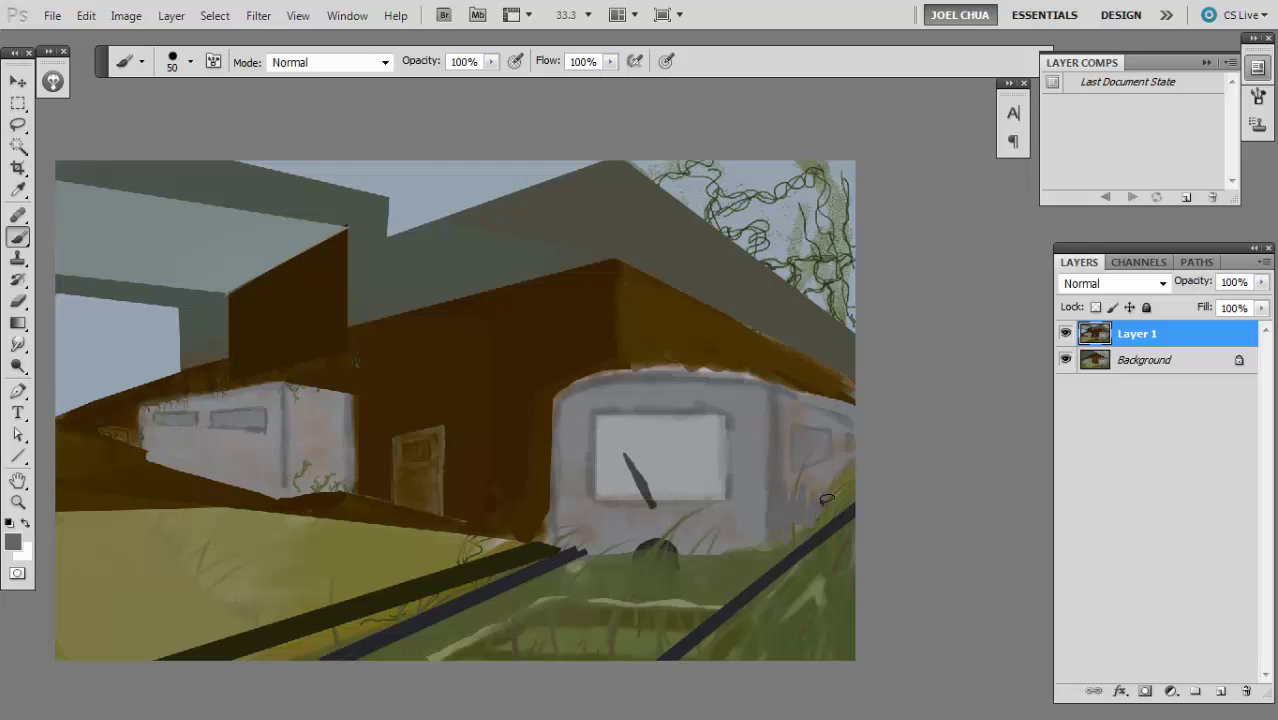
- Darken the lower side of the front carriage above the rail with irregular lassoed dark grey fills
{"action": "key", "text": "l"}
{"action": "mouse_move", "coordinate": [768, 538]}
{"action": "left_mouse_down"}
{"action": "mouse_move", "coordinate": [859, 497]}
{"action": "mouse_move", "coordinate": [858, 483]}
{"action": "mouse_move", "coordinate": [772, 541]}
{"action": "mouse_move", "coordinate": [779, 511]}
{"action": "mouse_move", "coordinate": [867, 477]}
{"action": "mouse_move", "coordinate": [790, 530]}
{"action": "left_mouse_up"}
{"action": "key", "text": "alt+BackSpace"}
{"action": "key", "text": "ctrl+d"}
{"action": "key", "text": "alt+BackSpace"}
{"action": "key", "text": "ctrl+d"}
{"action": "left_click_drag", "start_coordinate": [820, 488], "coordinate": [833, 480]}
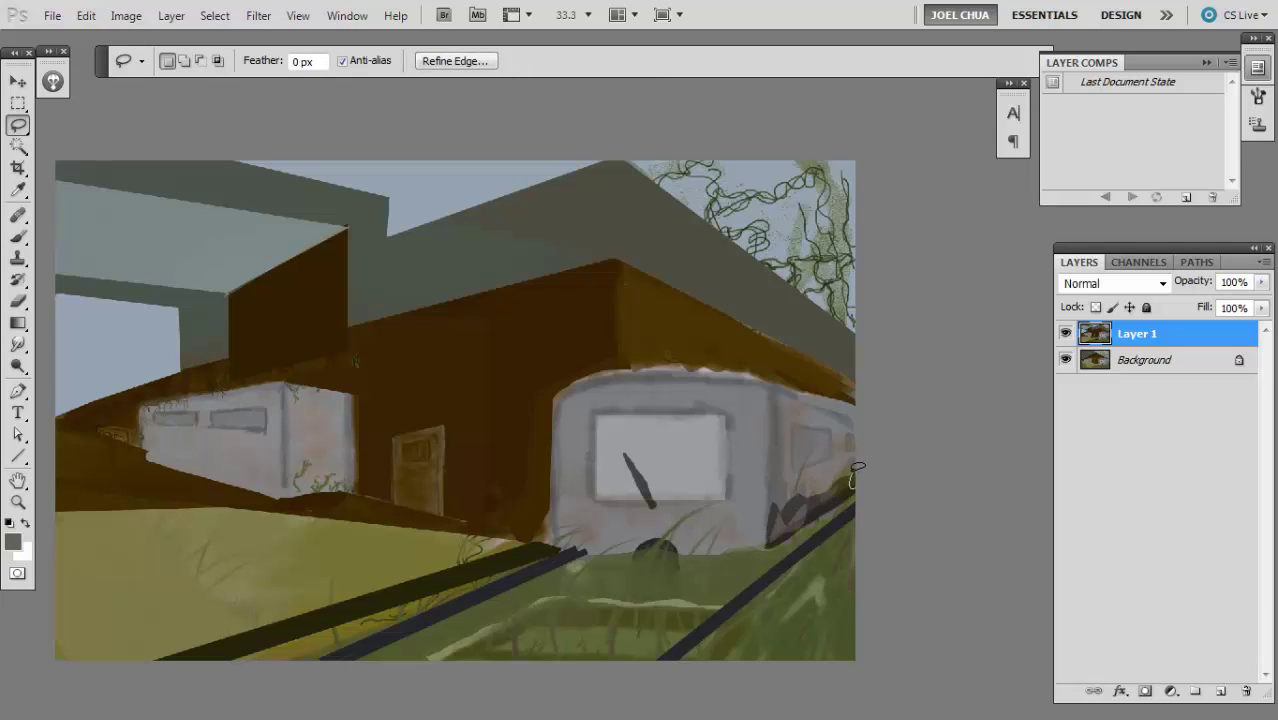
{"action": "mouse_move", "coordinate": [800, 466]}
{"action": "left_mouse_down"}
{"action": "mouse_move", "coordinate": [813, 487]}
{"action": "mouse_move", "coordinate": [787, 507]}
{"action": "mouse_move", "coordinate": [830, 496]}
{"action": "mouse_move", "coordinate": [777, 516]}
{"action": "mouse_move", "coordinate": [820, 478]}
{"action": "mouse_move", "coordinate": [812, 505]}
{"action": "mouse_move", "coordinate": [834, 492]}
{"action": "mouse_move", "coordinate": [822, 484]}
{"action": "mouse_move", "coordinate": [832, 494]}
{"action": "left_mouse_up"}
{"action": "key", "text": "alt+BackSpace"}
{"action": "key", "text": "Delete"}
{"action": "key", "text": "Delete"}
{"action": "key", "text": "ctrl+d"}
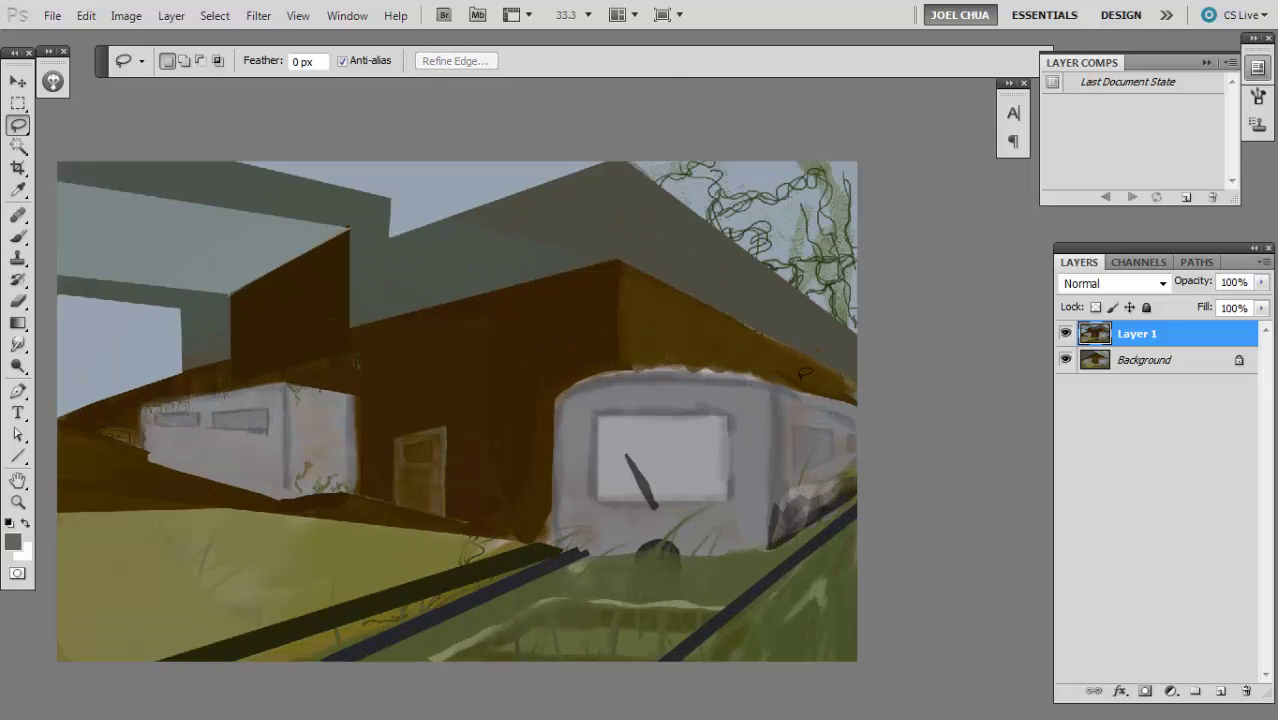
- Raise the lower edge of the front carriage's windscreen and cover the wiper's lower end with grey at brush size 20
{"action": "key", "text": "b"}
{"action": "left_click", "coordinate": [813, 478], "text": "alt"}
{"action": "key", "text": "ctrl+plus"}
{"action": "left_click_drag", "start_coordinate": [650, 438], "coordinate": [590, 456]}
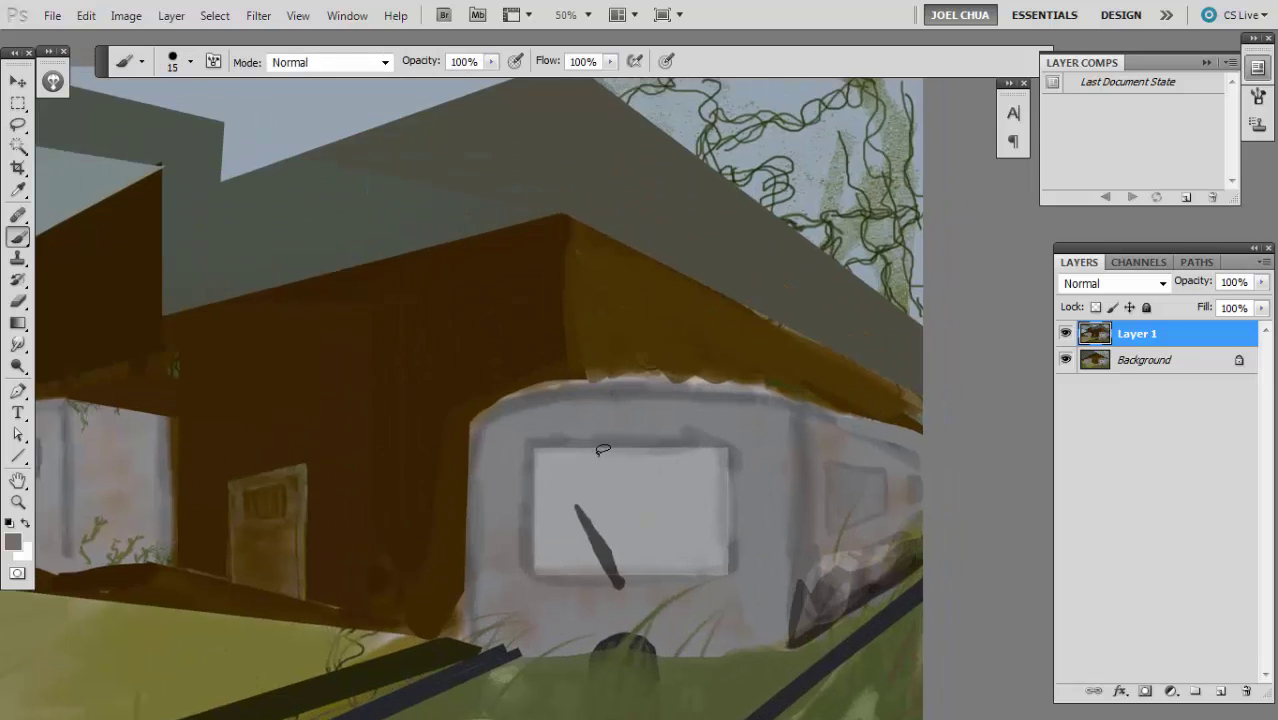
{"action": "key", "text": "ctrl+minus"}
{"action": "key", "text": "ctrl+minus"}
{"action": "key", "text": "ctrl+minus"}
{"action": "scroll", "coordinate": [529, 309], "scroll_direction": "up", "scroll_amount": 2}
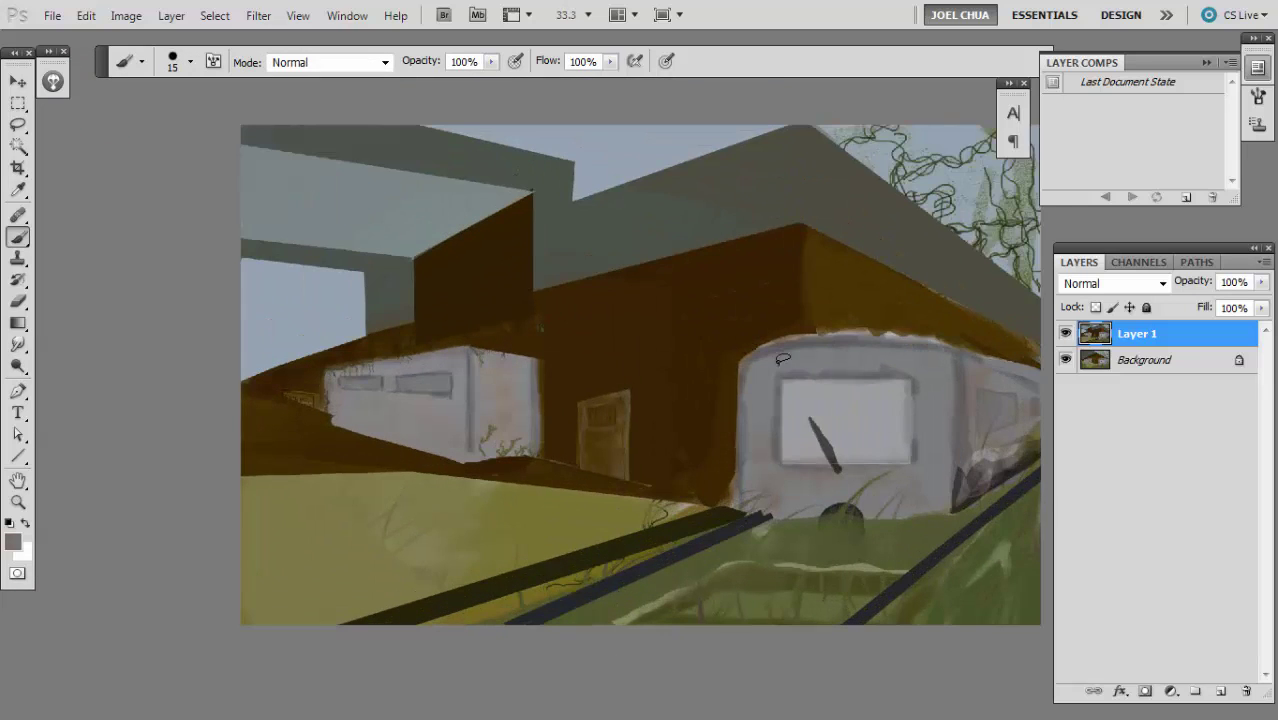
{"action": "key", "text": "bracketright"}
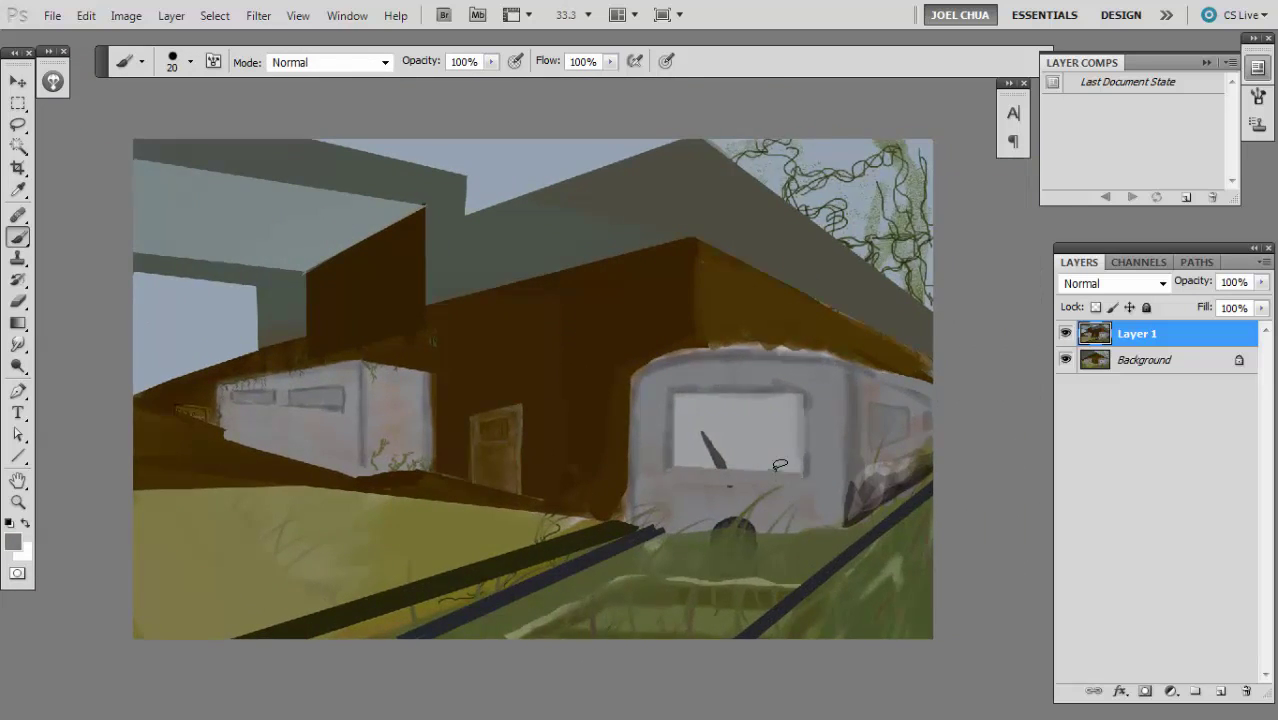
{"action": "mouse_move", "coordinate": [782, 467]}
{"action": "left_mouse_down"}
{"action": "mouse_move", "coordinate": [684, 456]}
{"action": "mouse_move", "coordinate": [803, 462]}
{"action": "left_mouse_up"}
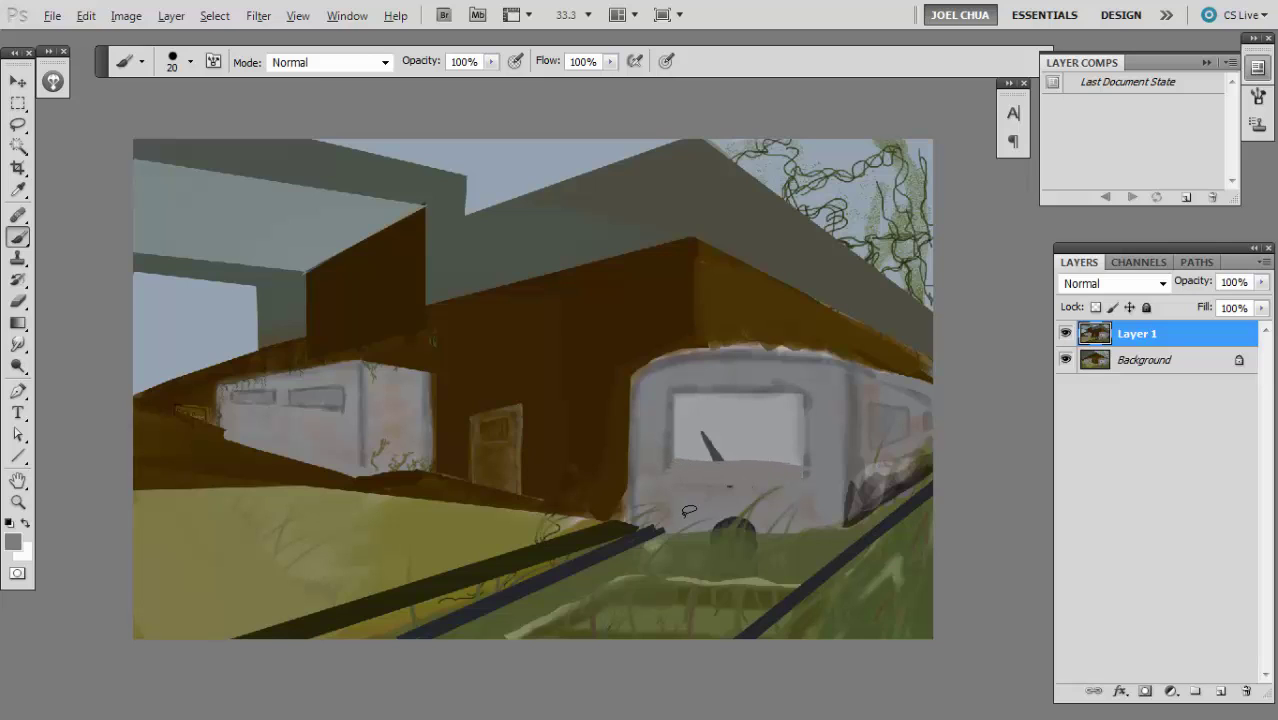
- Cover the round coupling and grass blades on the front carriage's lower face with sampled grey, extending its lower edge
{"action": "left_click", "coordinate": [658, 511], "text": "alt"}
{"action": "key", "text": "bracketright"}
{"action": "key", "text": "bracketright"}
{"action": "mouse_move", "coordinate": [704, 516]}
{"action": "left_mouse_down"}
{"action": "mouse_move", "coordinate": [746, 518]}
{"action": "mouse_move", "coordinate": [669, 522]}
{"action": "mouse_move", "coordinate": [811, 540]}
{"action": "left_mouse_up"}
{"action": "left_click", "coordinate": [658, 512], "text": "alt"}
{"action": "mouse_move", "coordinate": [658, 511]}
{"action": "left_mouse_down"}
{"action": "mouse_move", "coordinate": [785, 540]}
{"action": "mouse_move", "coordinate": [840, 528]}
{"action": "mouse_move", "coordinate": [922, 474]}
{"action": "left_mouse_up"}
{"action": "left_click", "coordinate": [839, 533]}
- Repaint the front carriage's lower corner and side base along the rail with sampled darker greys at brush size 35
{"action": "left_click", "coordinate": [868, 501], "text": "alt"}
{"action": "left_click_drag", "start_coordinate": [856, 534], "coordinate": [936, 470]}
{"action": "left_click", "coordinate": [836, 543], "text": "alt"}
{"action": "key", "text": "bracketleft"}
{"action": "left_click_drag", "start_coordinate": [851, 517], "coordinate": [922, 474]}
{"action": "key", "text": "ctrl+minus"}
{"action": "key", "text": "ctrl+minus"}
{"action": "key", "text": "ctrl+minus"}
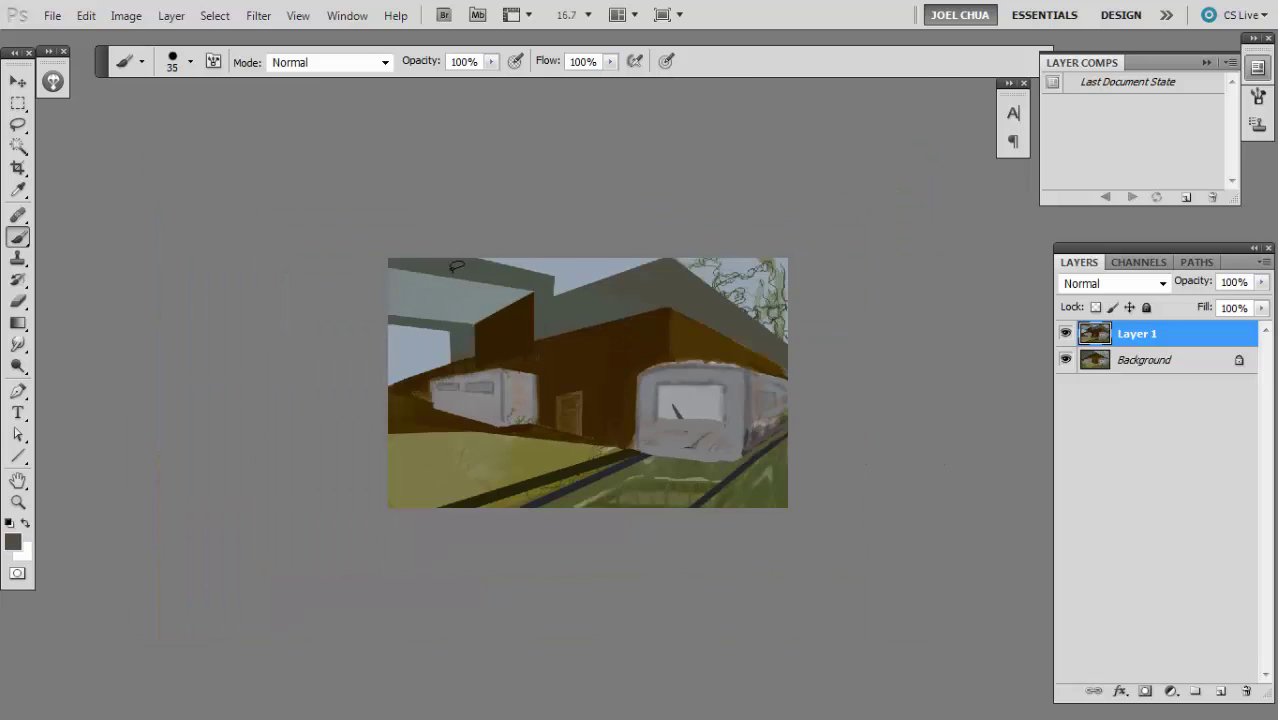
- Widen the front carriage's face beside the brown wall with sampled grey, smoothing its outer edge
{"action": "key", "text": "ctrl+plus"}
{"action": "key", "text": "ctrl+plus"}
{"action": "key", "text": "bracketright"}
{"action": "left_click", "coordinate": [656, 409], "text": "alt"}
{"action": "key", "text": "bracketright"}
{"action": "key", "text": "bracketright"}
{"action": "mouse_move", "coordinate": [648, 446]}
{"action": "left_mouse_down"}
{"action": "mouse_move", "coordinate": [645, 401]}
{"action": "mouse_move", "coordinate": [644, 472]}
{"action": "left_mouse_up"}
{"action": "left_click_drag", "start_coordinate": [646, 396], "coordinate": [639, 470]}
- Even out the front carriage's corner between face and side and its lower face with sampled greys, up to brush size 70
{"action": "left_click", "coordinate": [797, 421], "text": "alt"}
{"action": "key", "text": "bracketright"}
{"action": "mouse_move", "coordinate": [804, 408]}
{"action": "left_mouse_down"}
{"action": "mouse_move", "coordinate": [800, 473]}
{"action": "mouse_move", "coordinate": [807, 379]}
{"action": "mouse_move", "coordinate": [799, 478]}
{"action": "mouse_move", "coordinate": [774, 376]}
{"action": "mouse_move", "coordinate": [768, 417]}
{"action": "mouse_move", "coordinate": [809, 485]}
{"action": "left_mouse_up"}
{"action": "left_click", "coordinate": [778, 418], "text": "alt"}
{"action": "left_click", "coordinate": [804, 474], "text": "alt"}
{"action": "left_click", "coordinate": [716, 472], "text": "alt"}
{"action": "key", "text": "bracketright"}
{"action": "left_click_drag", "start_coordinate": [716, 476], "coordinate": [732, 463]}
{"action": "left_click_drag", "start_coordinate": [376, 487], "coordinate": [414, 418]}
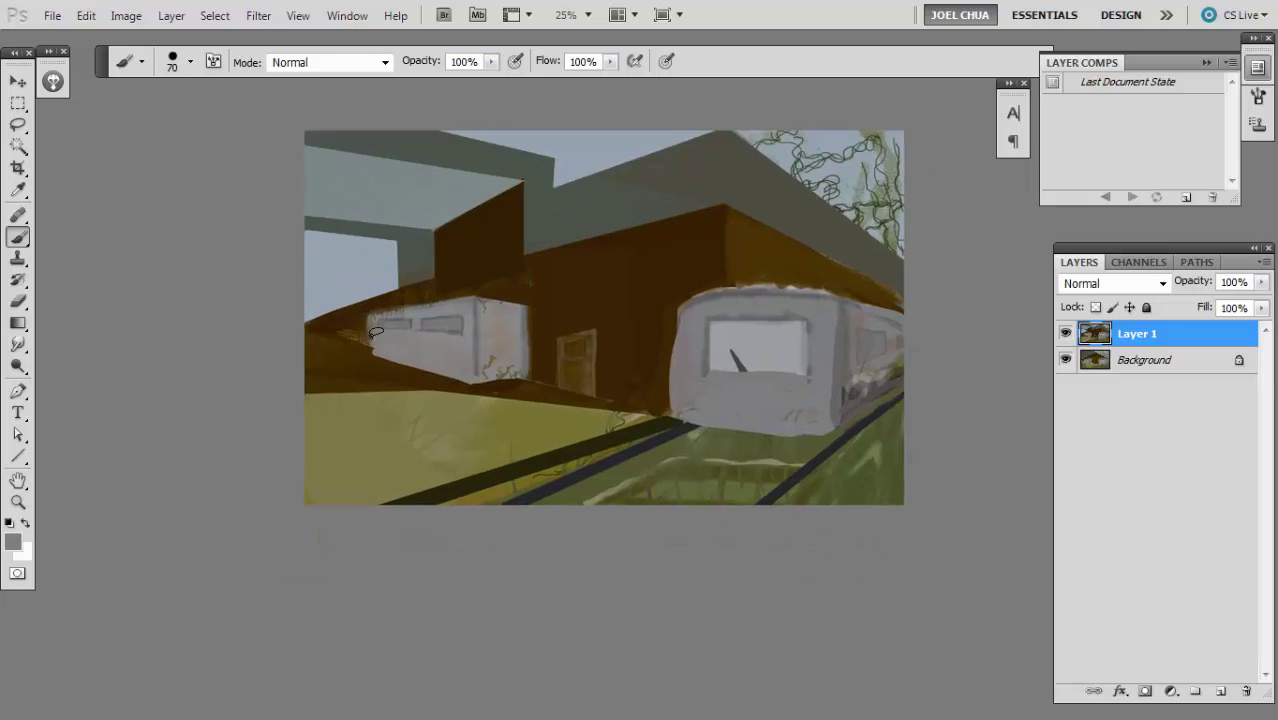
{"action": "key", "text": "ctrl+plus"}
{"action": "left_click_drag", "start_coordinate": [243, 205], "coordinate": [300, 308]}
{"action": "key", "text": "ctrl+minus"}
{"action": "key", "text": "ctrl+minus"}
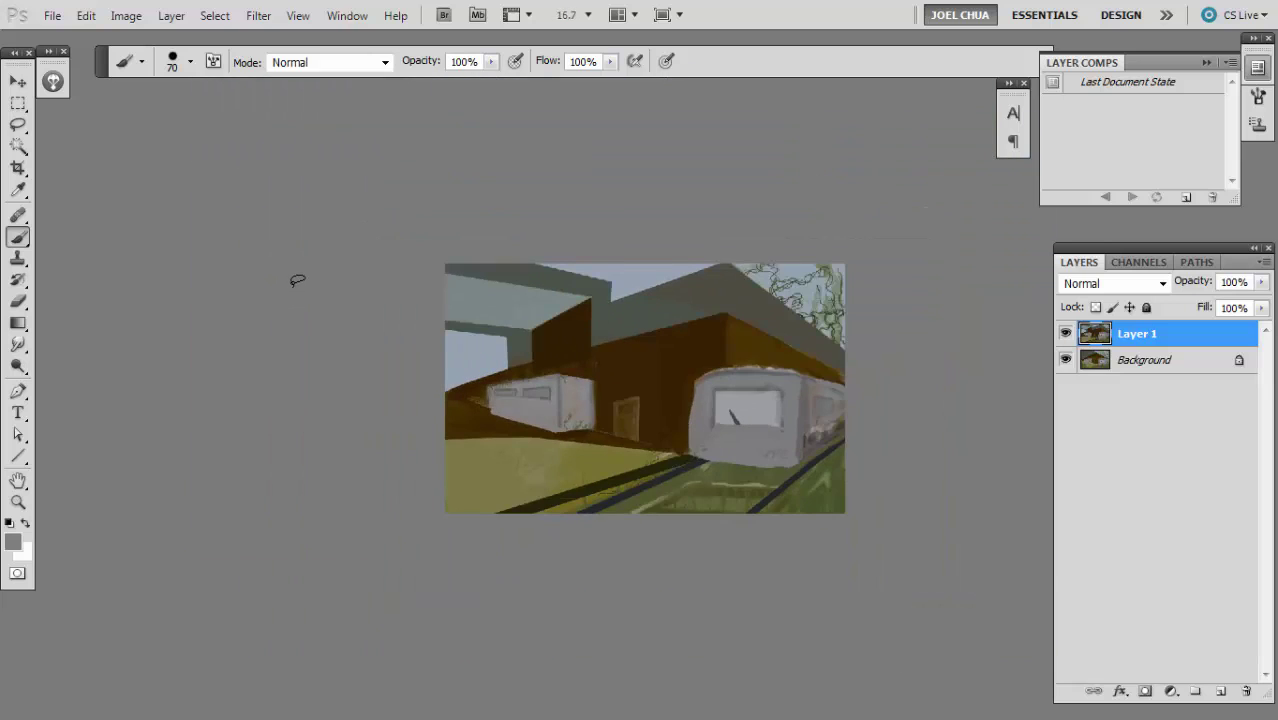
- Extend the dark grey-green roof over the sky above the building's peak and part of the vines, reducing the brush to 35
{"action": "scroll", "coordinate": [297, 281], "scroll_direction": "up", "scroll_amount": 3}
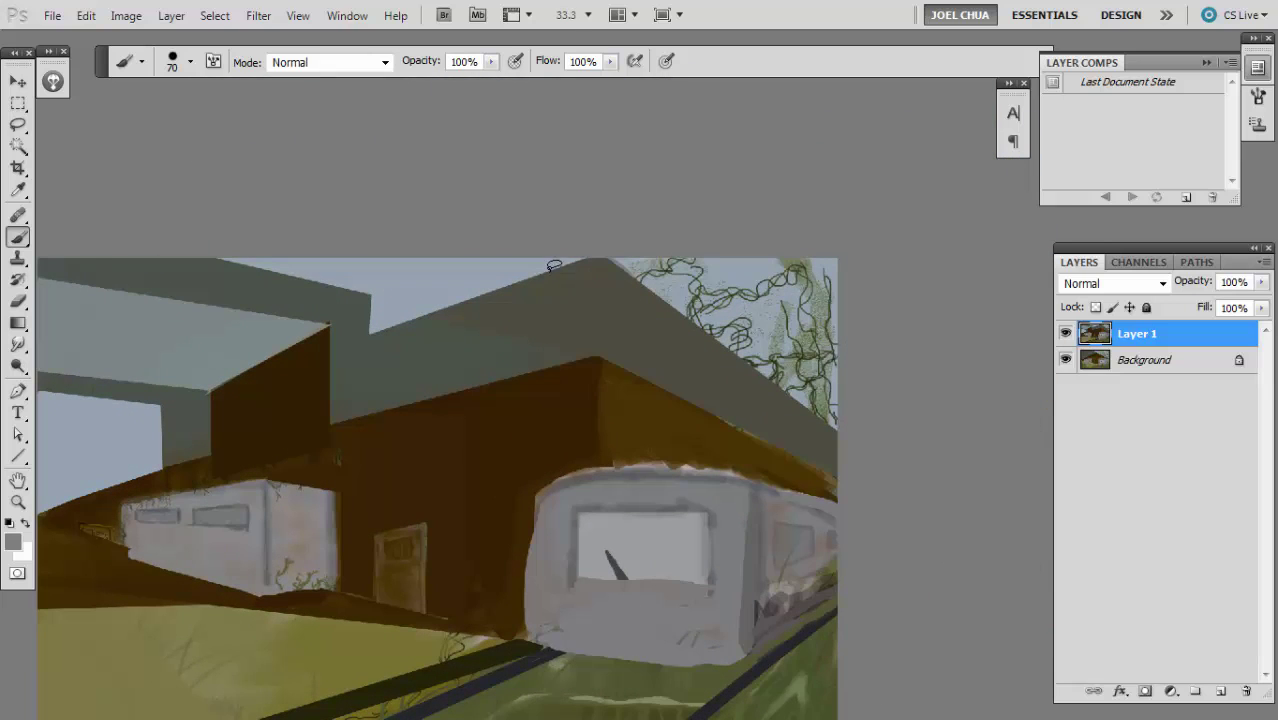
{"action": "key", "text": "l"}
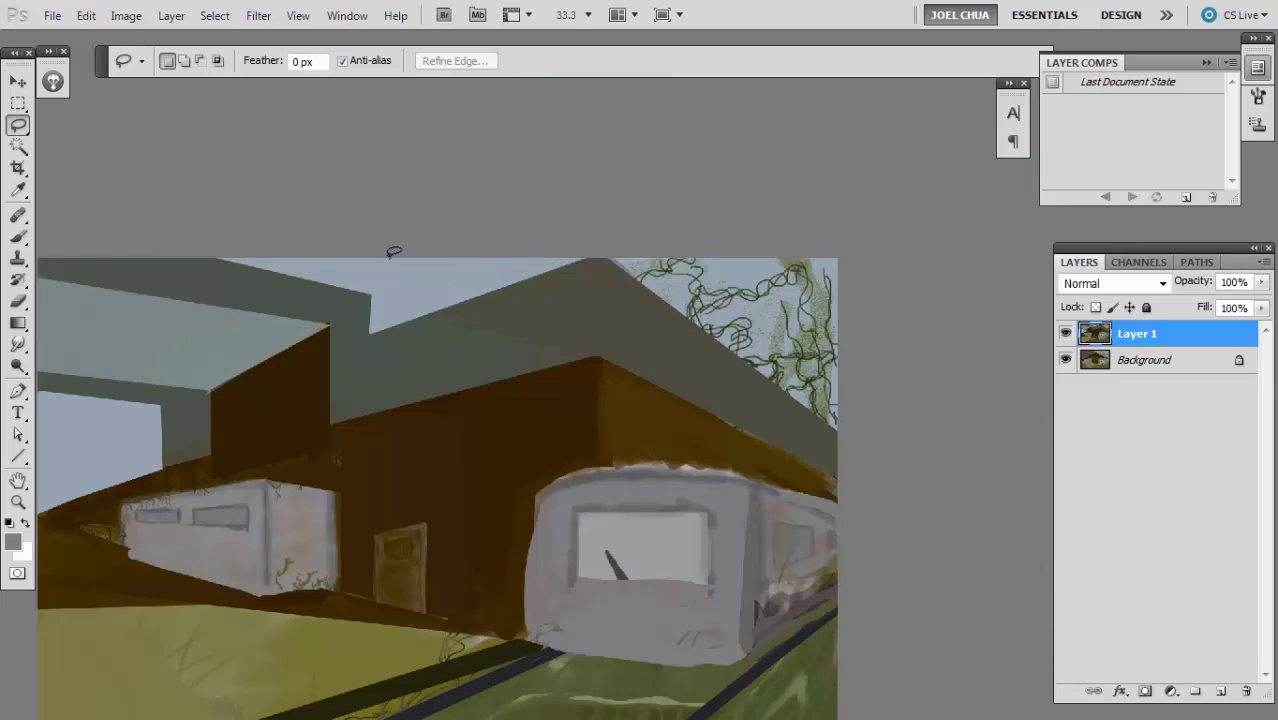
{"action": "key", "text": "m"}
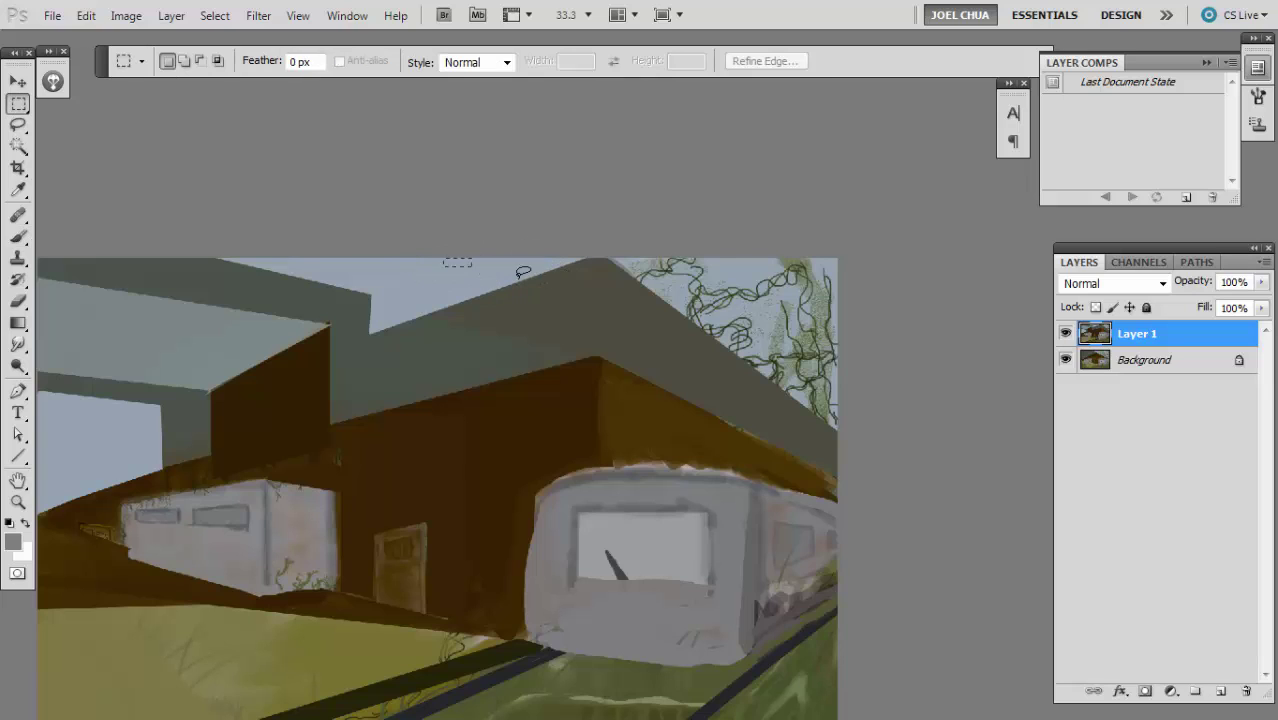
{"action": "key", "text": "l"}
{"action": "key", "text": "b"}
{"action": "mouse_move", "coordinate": [541, 290]}
{"action": "left_mouse_down"}
{"action": "mouse_move", "coordinate": [580, 281]}
{"action": "mouse_move", "coordinate": [577, 249]}
{"action": "mouse_move", "coordinate": [615, 267]}
{"action": "mouse_move", "coordinate": [722, 247]}
{"action": "mouse_move", "coordinate": [744, 257]}
{"action": "mouse_move", "coordinate": [652, 317]}
{"action": "mouse_move", "coordinate": [710, 281]}
{"action": "left_mouse_up"}
{"action": "key", "text": "["}
{"action": "key", "text": "bracketleft"}
{"action": "key", "text": "bracketleft"}
{"action": "key", "text": "bracketleft"}
{"action": "key", "text": "bracketleft"}
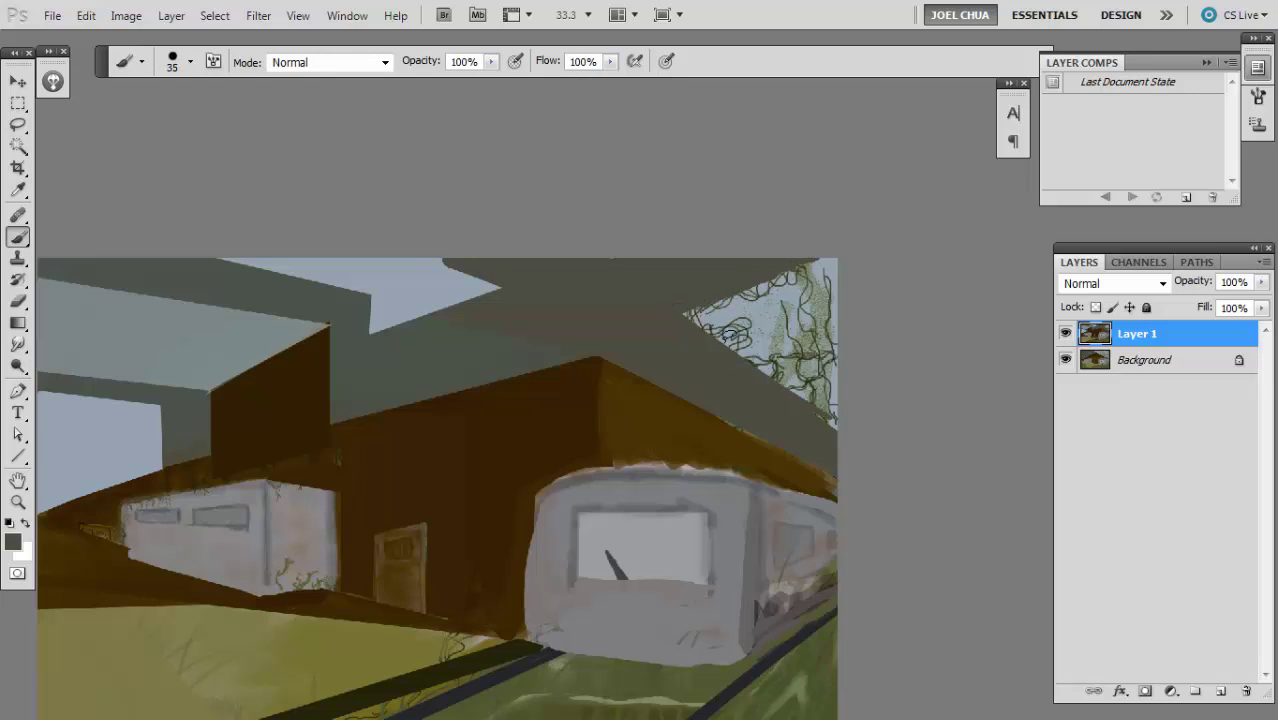
- Carve a slanted sky opening through the extended roof near the vines, using sampled sky blue and roof grey-green
{"action": "left_click", "coordinate": [741, 303], "text": "alt"}
{"action": "key", "text": "bracketleft"}
{"action": "mouse_move", "coordinate": [657, 294]}
{"action": "left_mouse_down"}
{"action": "mouse_move", "coordinate": [723, 262]}
{"action": "mouse_move", "coordinate": [660, 286]}
{"action": "mouse_move", "coordinate": [648, 315]}
{"action": "mouse_move", "coordinate": [711, 269]}
{"action": "mouse_move", "coordinate": [654, 300]}
{"action": "left_mouse_up"}
{"action": "left_click", "coordinate": [651, 314], "text": "alt"}
{"action": "left_click", "coordinate": [669, 278], "text": "alt"}
{"action": "key", "text": "bracketright"}
{"action": "left_click_drag", "start_coordinate": [698, 263], "coordinate": [655, 289]}
- Trim the roof extension's overhang beside the building's peak back with sampled sky blue at brush size 40
{"action": "key", "text": "ctrl+minus"}
{"action": "left_click", "coordinate": [674, 300], "text": "alt"}
{"action": "mouse_move", "coordinate": [541, 299]}
{"action": "left_mouse_down"}
{"action": "mouse_move", "coordinate": [470, 276]}
{"action": "mouse_move", "coordinate": [543, 294]}
{"action": "left_mouse_up"}
{"action": "left_click", "coordinate": [503, 303], "text": "alt"}
{"action": "key", "text": "bracketright"}
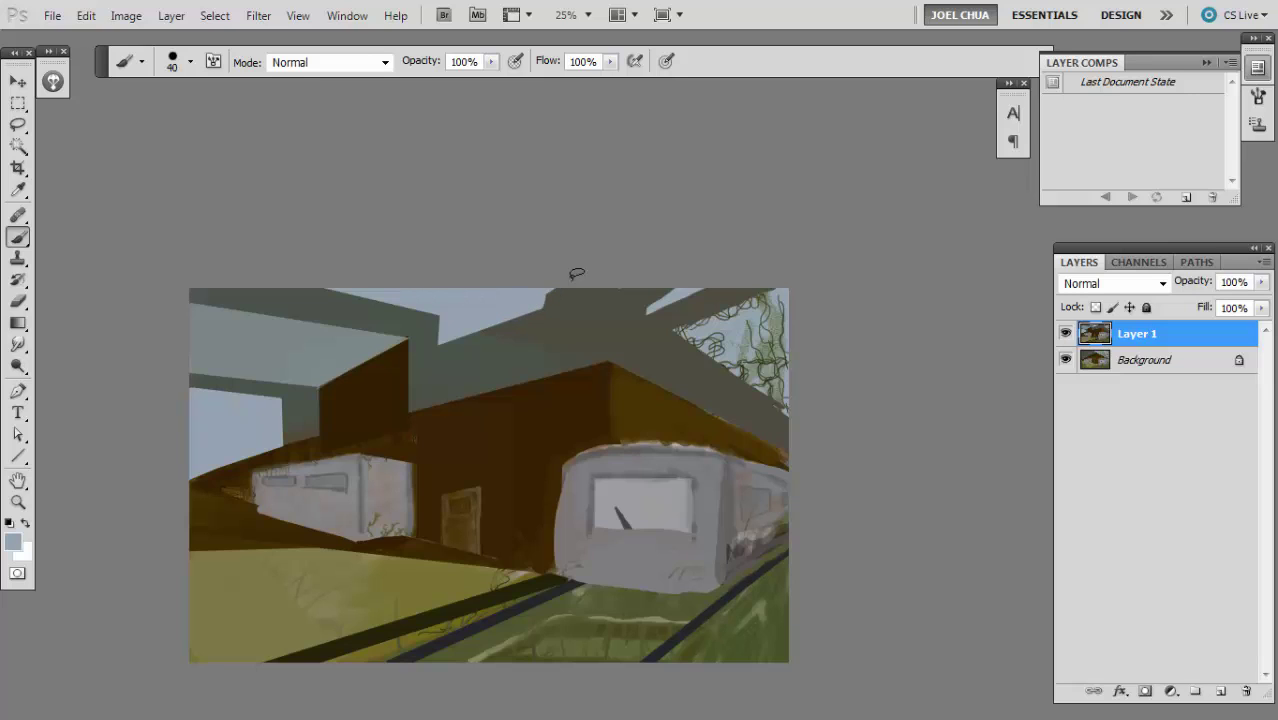
- Paint curved grey-green roof beams across the vine-filled sky opening at brush size 35 and compare with Layer 1 hidden
{"action": "left_click", "coordinate": [560, 315], "text": "alt"}
{"action": "mouse_move", "coordinate": [691, 343]}
{"action": "left_mouse_down"}
{"action": "mouse_move", "coordinate": [746, 321]}
{"action": "mouse_move", "coordinate": [684, 347]}
{"action": "mouse_move", "coordinate": [736, 315]}
{"action": "mouse_move", "coordinate": [680, 355]}
{"action": "mouse_move", "coordinate": [696, 361]}
{"action": "mouse_move", "coordinate": [786, 326]}
{"action": "left_mouse_up"}
{"action": "key", "text": "bracketleft"}
{"action": "key", "text": "bracketleft"}
{"action": "key", "text": "bracketleft"}
{"action": "mouse_move", "coordinate": [710, 373]}
{"action": "left_mouse_down"}
{"action": "mouse_move", "coordinate": [791, 334]}
{"action": "mouse_move", "coordinate": [713, 364]}
{"action": "mouse_move", "coordinate": [752, 357]}
{"action": "mouse_move", "coordinate": [758, 370]}
{"action": "mouse_move", "coordinate": [733, 387]}
{"action": "mouse_move", "coordinate": [803, 401]}
{"action": "left_mouse_up"}
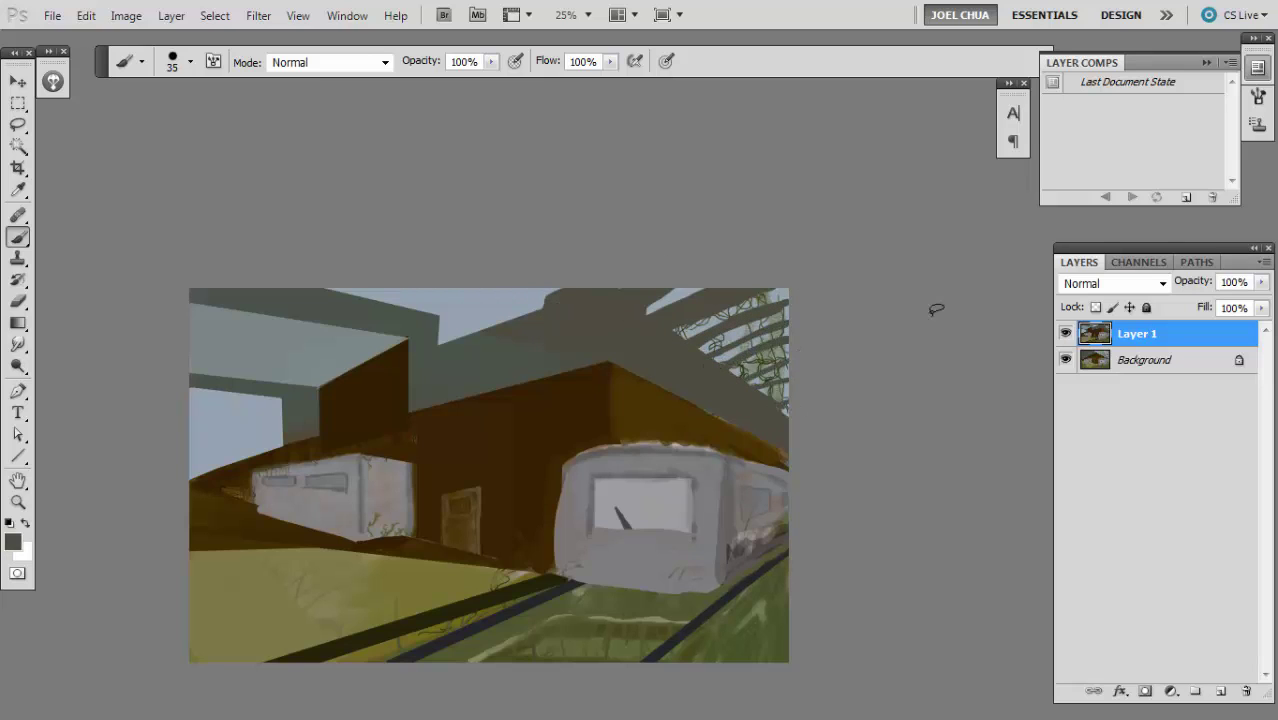
{"action": "left_click", "coordinate": [1066, 333]}
{"action": "left_click", "coordinate": [1066, 333]}
- Trim the brown building's far end with sampled sky blue at brush size 40 and check the painting in full screen
{"action": "key", "text": "ctrl+plus"}
{"action": "left_click_drag", "start_coordinate": [279, 375], "coordinate": [477, 356]}
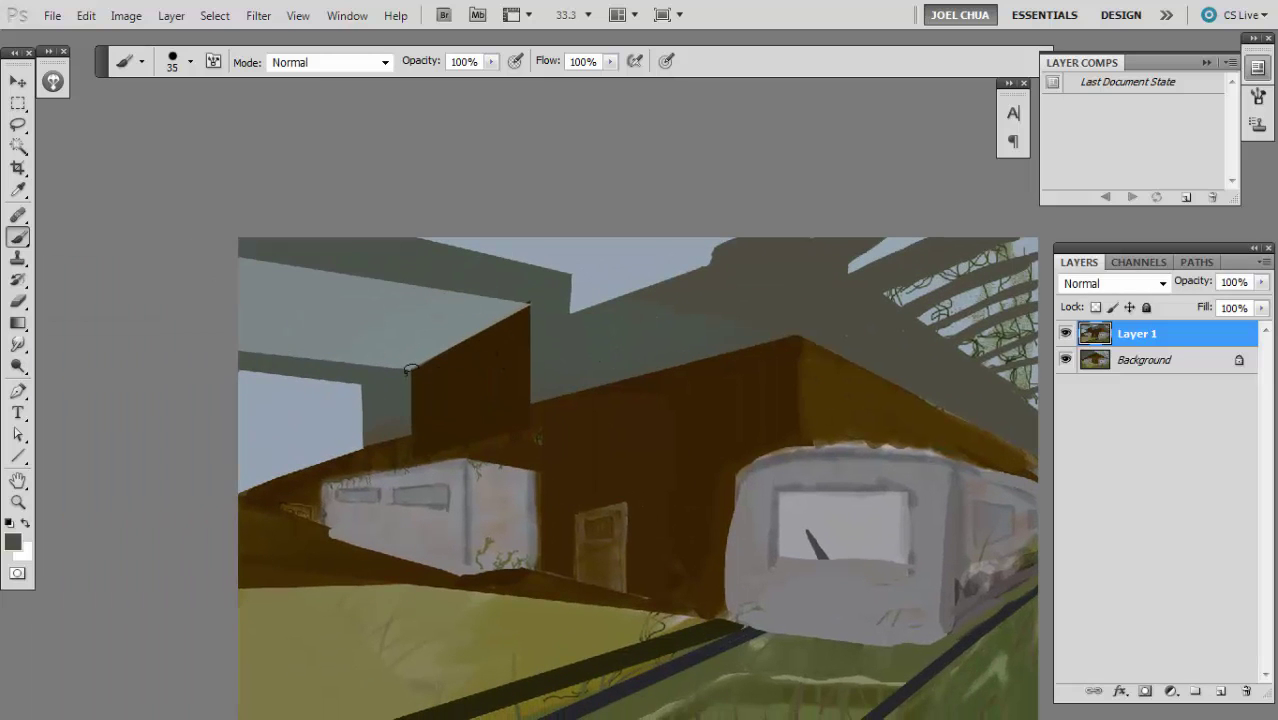
{"action": "left_click", "coordinate": [307, 447], "text": "alt"}
{"action": "key", "text": "]"}
{"action": "mouse_move", "coordinate": [279, 478]}
{"action": "left_mouse_down"}
{"action": "mouse_move", "coordinate": [278, 500]}
{"action": "mouse_move", "coordinate": [252, 487]}
{"action": "left_mouse_up"}
{"action": "key", "text": "f"}
{"action": "key", "text": "f"}
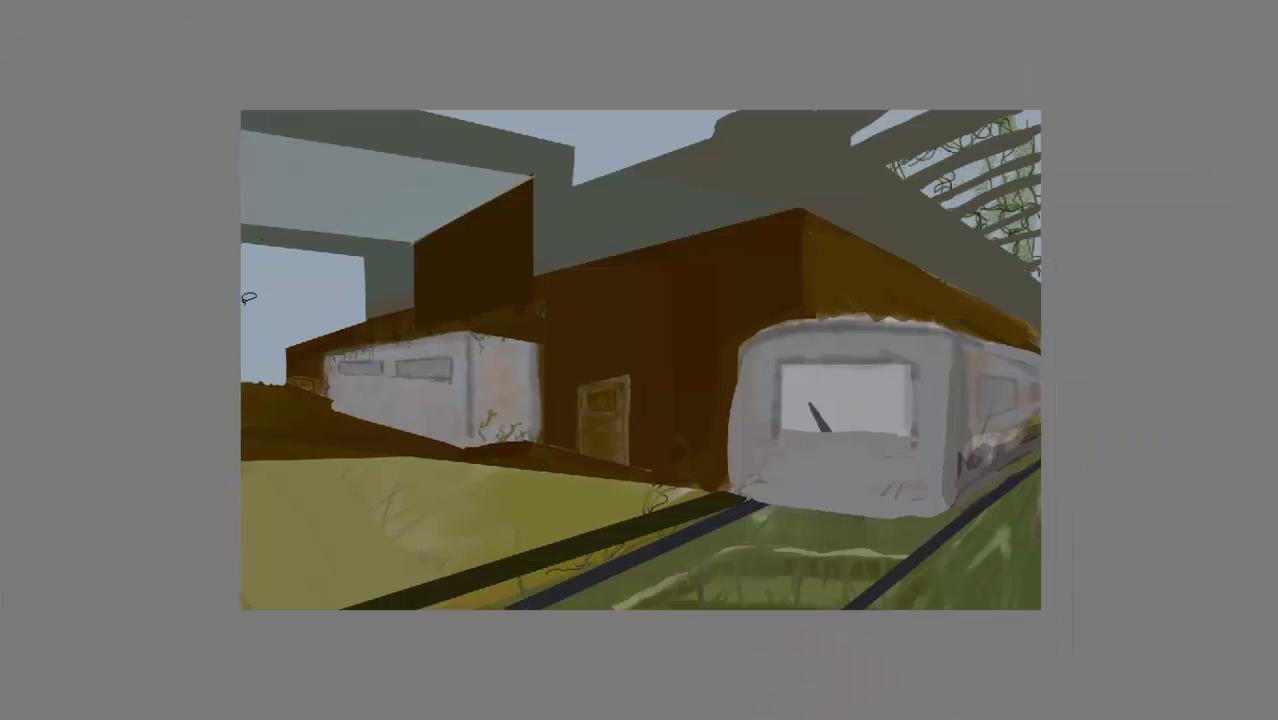
{"action": "mouse_move", "coordinate": [322, 336]}
{"action": "left_mouse_down"}
{"action": "mouse_move", "coordinate": [346, 392]}
{"action": "mouse_move", "coordinate": [300, 405]}
{"action": "mouse_move", "coordinate": [336, 398]}
{"action": "left_mouse_up"}
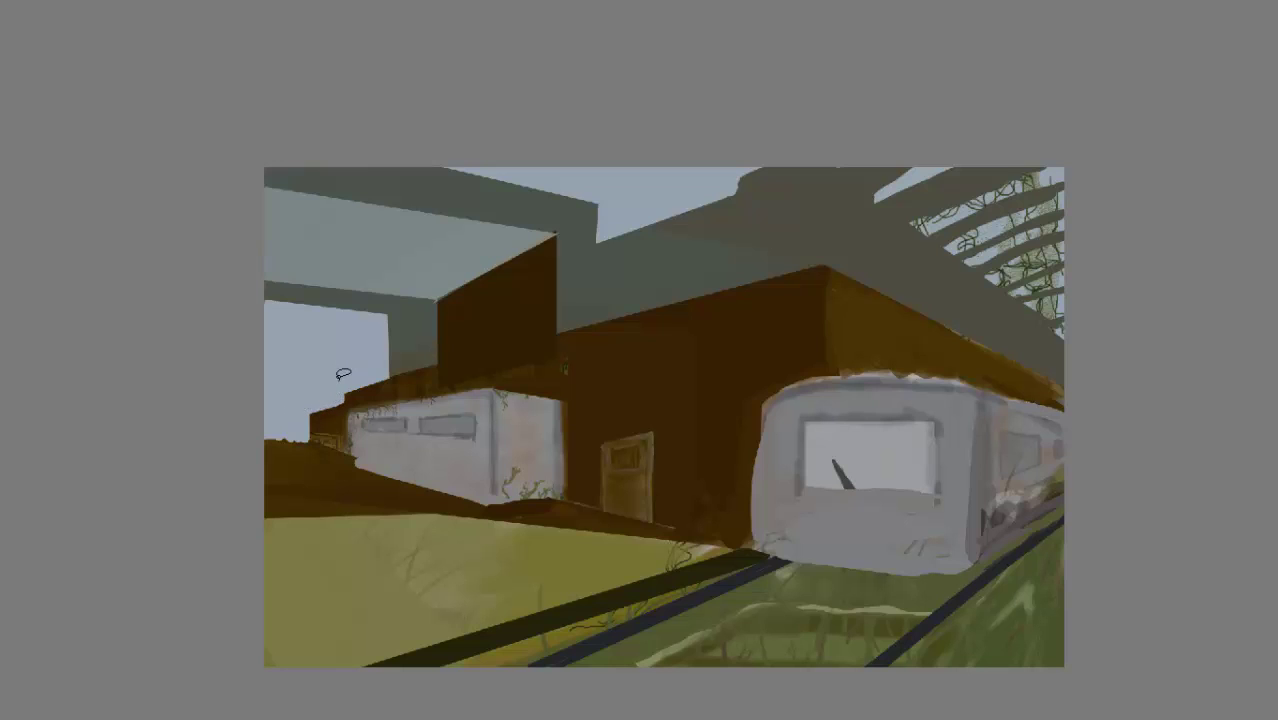
{"action": "key", "text": "f"}
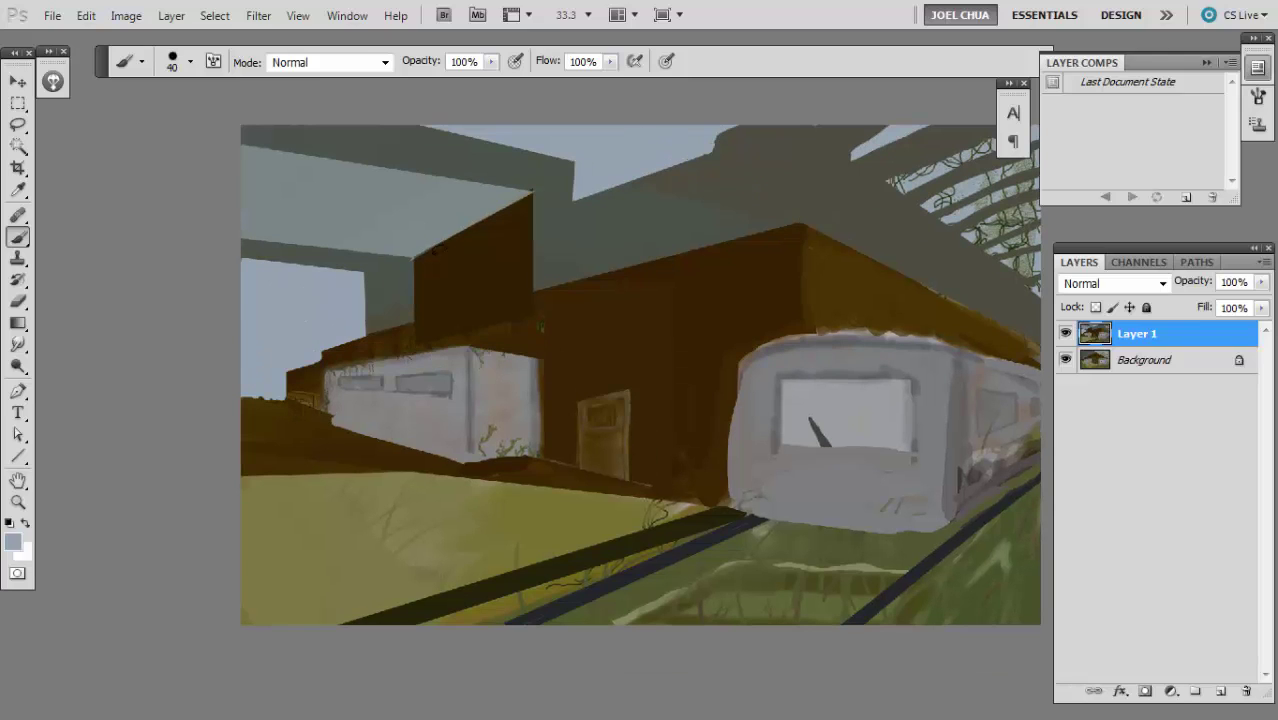
{"action": "key", "text": "f"}
{"action": "key", "text": "f"}
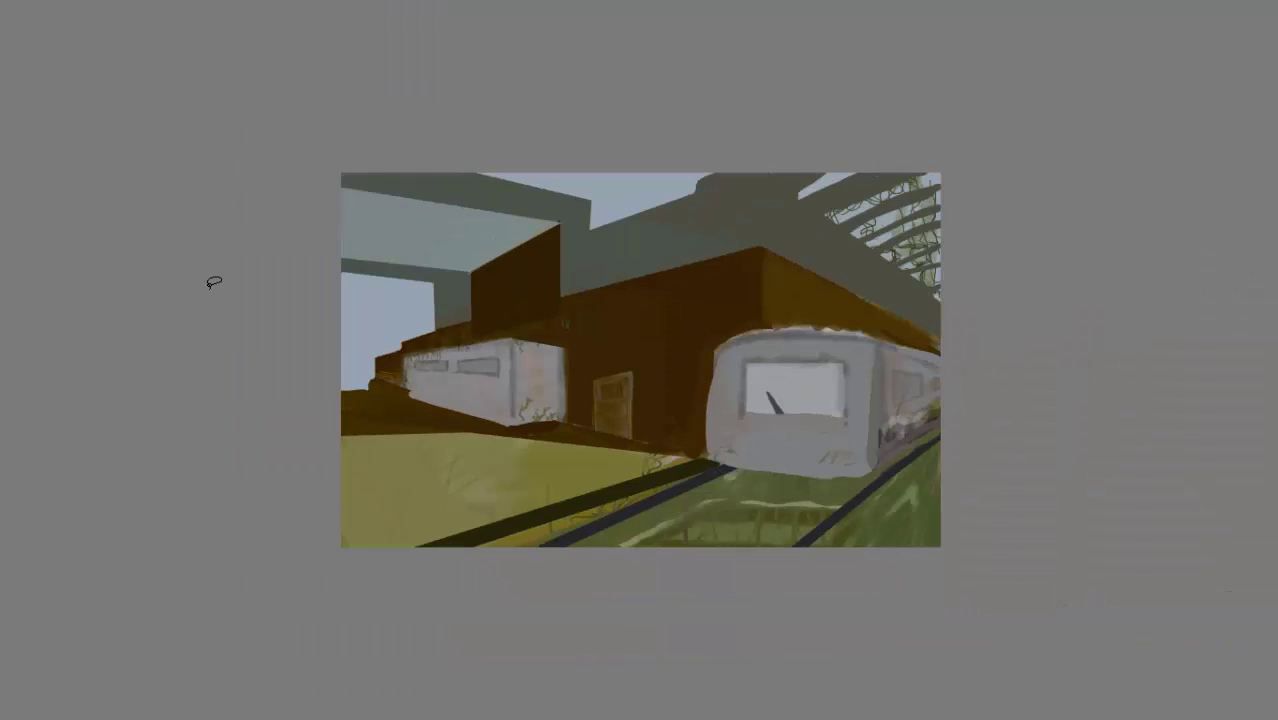
- Enlarge the left carriage's two windows by filling lassoed areas over and below them with flat grey
{"action": "key", "text": "ctrl+plus"}
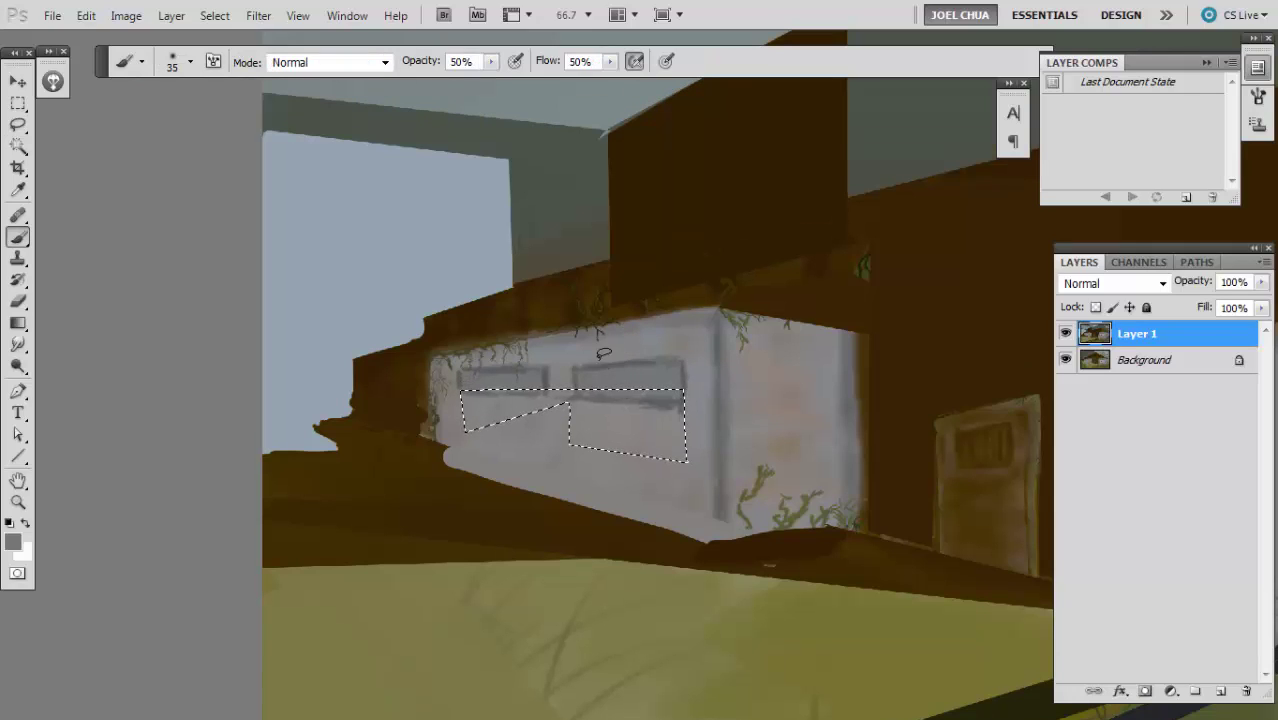
{"action": "key", "text": "b"}
{"action": "key", "text": "alt+BackSpace"}
{"action": "key", "text": "l"}
{"action": "key", "text": "ctrl+d"}
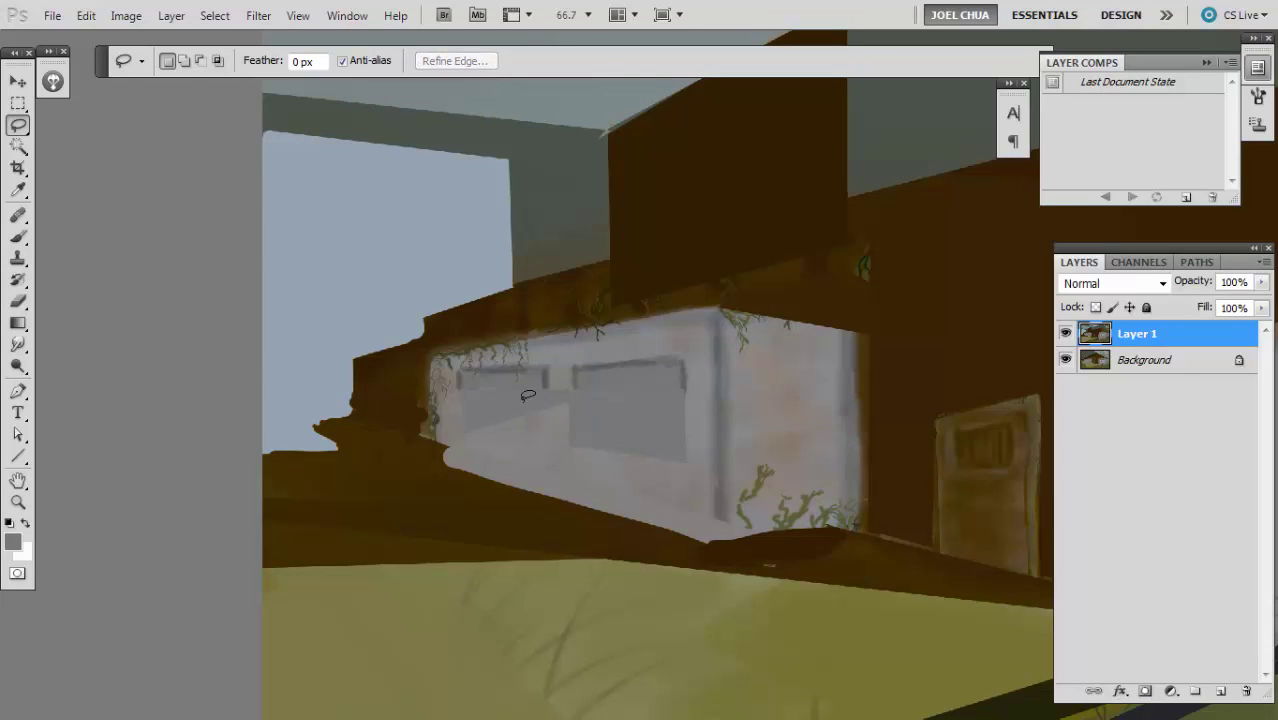
{"action": "key", "text": "b"}
{"action": "mouse_move", "coordinate": [496, 397]}
{"action": "left_mouse_down"}
{"action": "mouse_move", "coordinate": [472, 398]}
{"action": "mouse_move", "coordinate": [522, 368]}
{"action": "left_mouse_up"}
{"action": "key", "text": "alt+BackSpace"}
{"action": "key", "text": "ctrl+d"}
- Merge the left carriage's windows into one long band by painting over their frames and surroundings with sampled greys
{"action": "left_click", "coordinate": [576, 360], "text": "alt"}
{"action": "mouse_move", "coordinate": [605, 356]}
{"action": "left_mouse_down"}
{"action": "mouse_move", "coordinate": [644, 362]}
{"action": "mouse_move", "coordinate": [612, 361]}
{"action": "left_mouse_up"}
{"action": "left_click", "coordinate": [599, 358], "text": "alt"}
{"action": "key", "text": "period"}
{"action": "left_click", "coordinate": [678, 343], "text": "alt"}
{"action": "key", "text": "bracketright"}
{"action": "key", "text": "bracketright"}
{"action": "key", "text": "bracketright"}
{"action": "mouse_move", "coordinate": [522, 365]}
{"action": "left_mouse_down"}
{"action": "mouse_move", "coordinate": [688, 362]}
{"action": "mouse_move", "coordinate": [623, 375]}
{"action": "mouse_move", "coordinate": [474, 370]}
{"action": "mouse_move", "coordinate": [582, 360]}
{"action": "left_mouse_up"}
{"action": "key", "text": "ctrl+minus"}
{"action": "key", "text": "ctrl+minus"}
{"action": "key", "text": "ctrl+minus"}
- Lasso the left carriage's long side and darken it to a flatter grey, keeping the window band distinct
{"action": "key", "text": "ctrl+plus"}
{"action": "key", "text": "ctrl+plus"}
{"action": "mouse_move", "coordinate": [294, 311]}
{"action": "left_mouse_down"}
{"action": "mouse_move", "coordinate": [376, 283]}
{"action": "mouse_move", "coordinate": [622, 268]}
{"action": "left_mouse_up"}
{"action": "key", "text": "l"}
{"action": "mouse_move", "coordinate": [492, 326]}
{"action": "left_mouse_down"}
{"action": "mouse_move", "coordinate": [711, 287]}
{"action": "mouse_move", "coordinate": [707, 464]}
{"action": "mouse_move", "coordinate": [497, 407]}
{"action": "mouse_move", "coordinate": [486, 330]}
{"action": "left_mouse_up"}
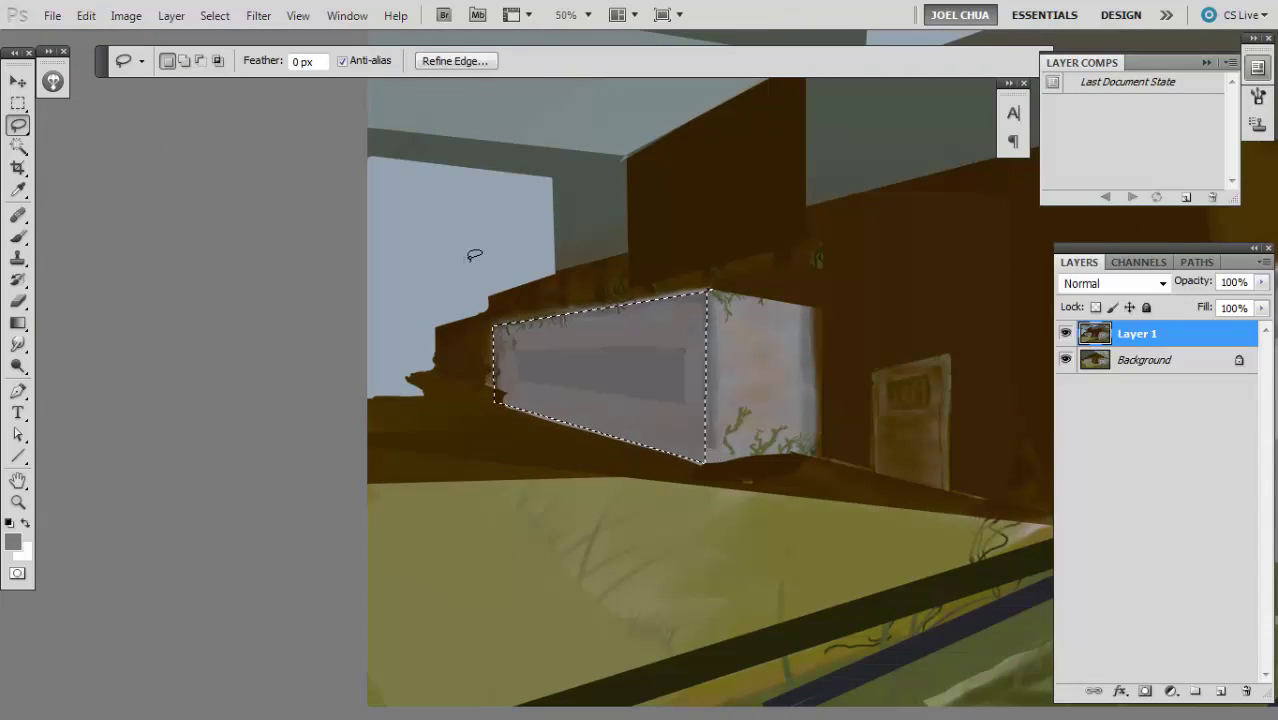
{"action": "key", "text": "ctrl+minus"}
{"action": "key", "text": "ctrl+minus"}
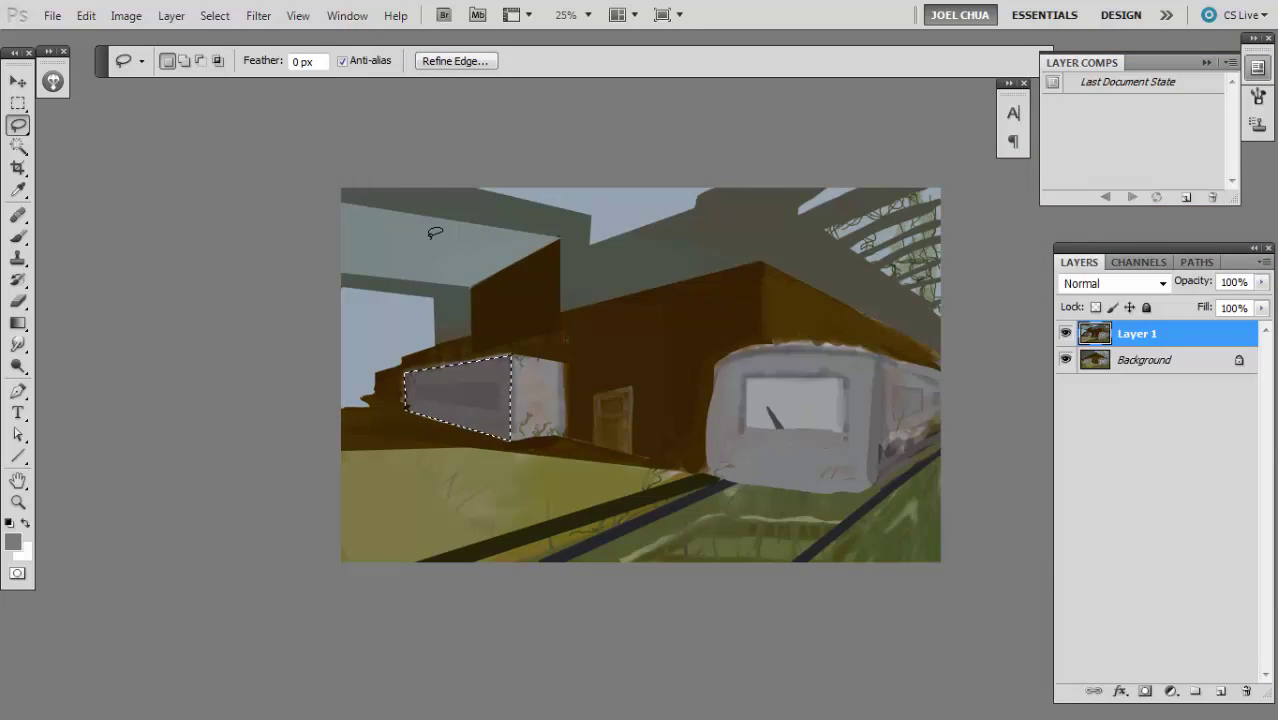
{"action": "key", "text": "ctrl+d"}
{"action": "key", "text": "ctrl+plus"}
{"action": "key", "text": "b"}
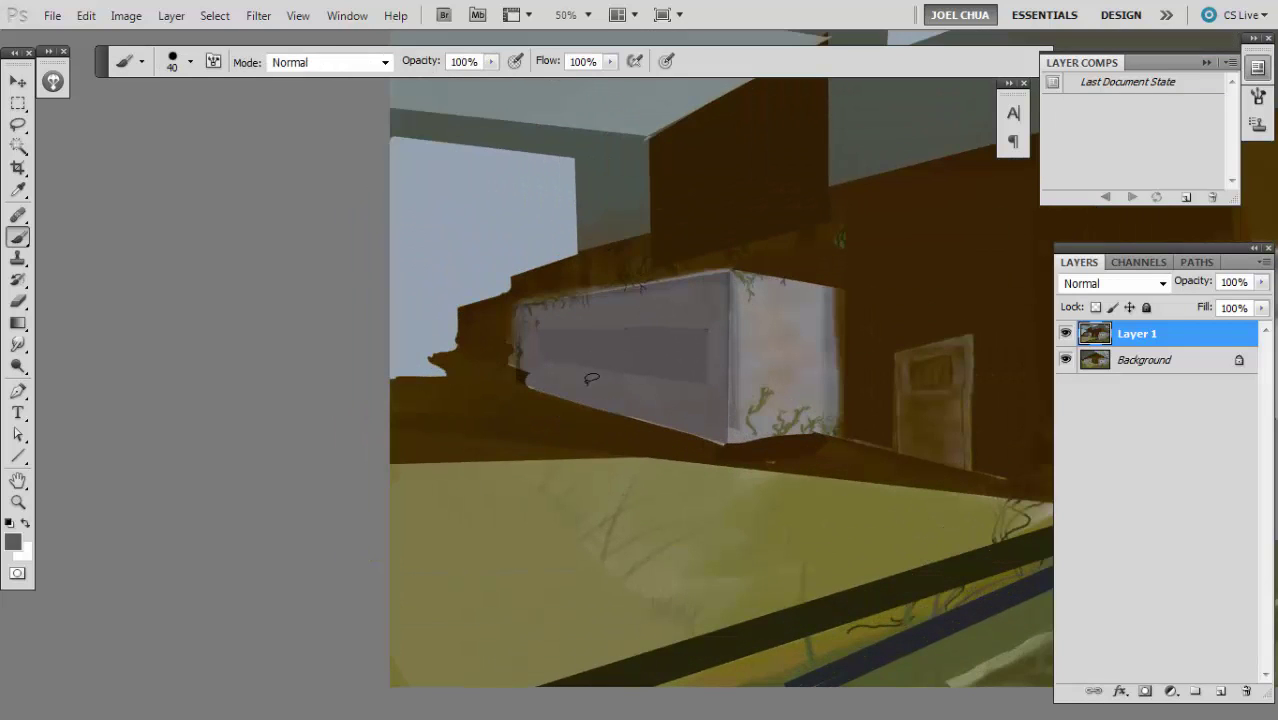
{"action": "key", "text": "ctrl+minus"}
{"action": "key", "text": "ctrl+minus"}
{"action": "key", "text": "ctrl+minus"}
{"action": "key", "text": "ctrl+plus"}
{"action": "key", "text": "ctrl+plus"}
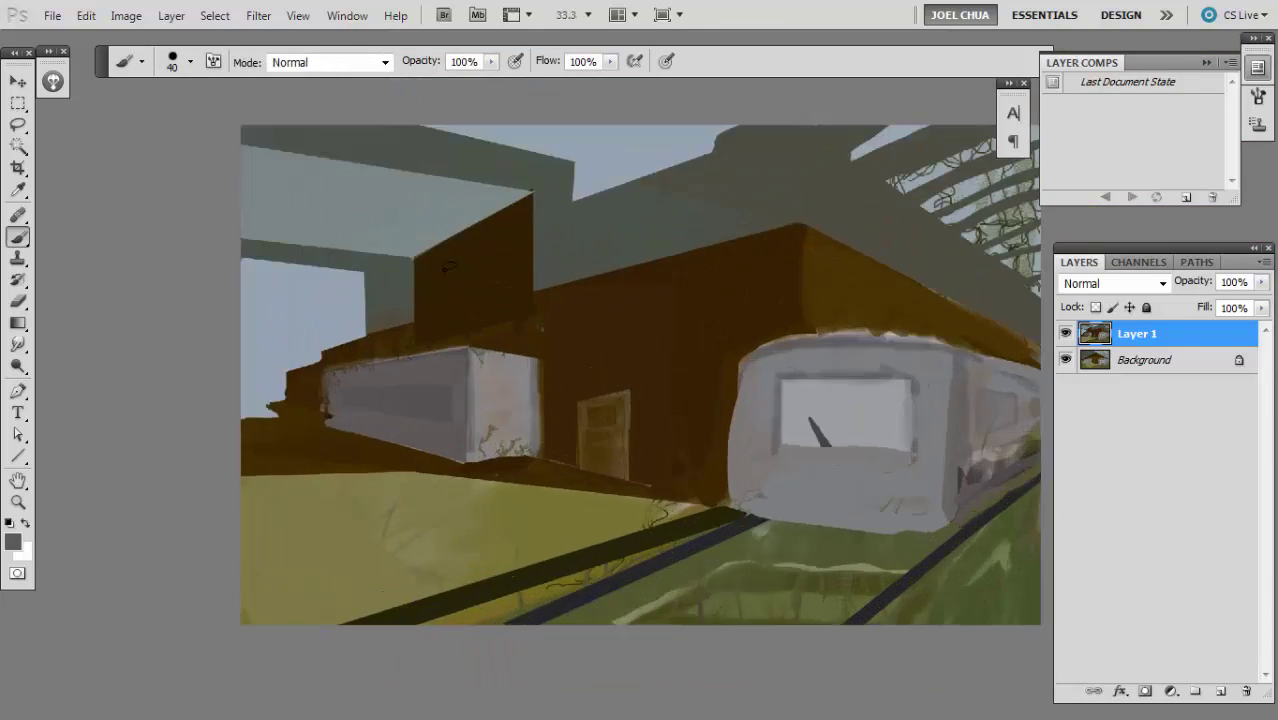
- Paint over the weeds and rough marks on the left carriage's end face with sampled grey at brush size 45
{"action": "key", "text": "ctrl+plus"}
{"action": "left_click_drag", "start_coordinate": [453, 373], "coordinate": [560, 381]}
{"action": "left_click", "coordinate": [523, 445], "text": "alt"}
{"action": "key", "text": "]"}
{"action": "mouse_move", "coordinate": [520, 450]}
{"action": "left_mouse_down"}
{"action": "mouse_move", "coordinate": [505, 498]}
{"action": "mouse_move", "coordinate": [557, 481]}
{"action": "mouse_move", "coordinate": [567, 458]}
{"action": "mouse_move", "coordinate": [510, 474]}
{"action": "mouse_move", "coordinate": [510, 419]}
{"action": "mouse_move", "coordinate": [506, 494]}
{"action": "left_mouse_up"}
{"action": "mouse_move", "coordinate": [543, 410]}
{"action": "left_mouse_down"}
{"action": "mouse_move", "coordinate": [581, 461]}
{"action": "mouse_move", "coordinate": [593, 453]}
{"action": "mouse_move", "coordinate": [579, 408]}
{"action": "left_mouse_up"}
{"action": "key", "text": "ctrl+minus"}
{"action": "key", "text": "ctrl+z"}
{"action": "mouse_move", "coordinate": [540, 261]}
{"action": "left_mouse_down"}
{"action": "mouse_move", "coordinate": [408, 229]}
{"action": "mouse_move", "coordinate": [352, 234]}
{"action": "left_mouse_up"}
{"action": "left_click_drag", "start_coordinate": [447, 313], "coordinate": [462, 339]}
- Flip the whole painting horizontally to check the composition
{"action": "key", "text": "ctrl+minus"}
{"action": "key", "text": "ctrl+minus"}
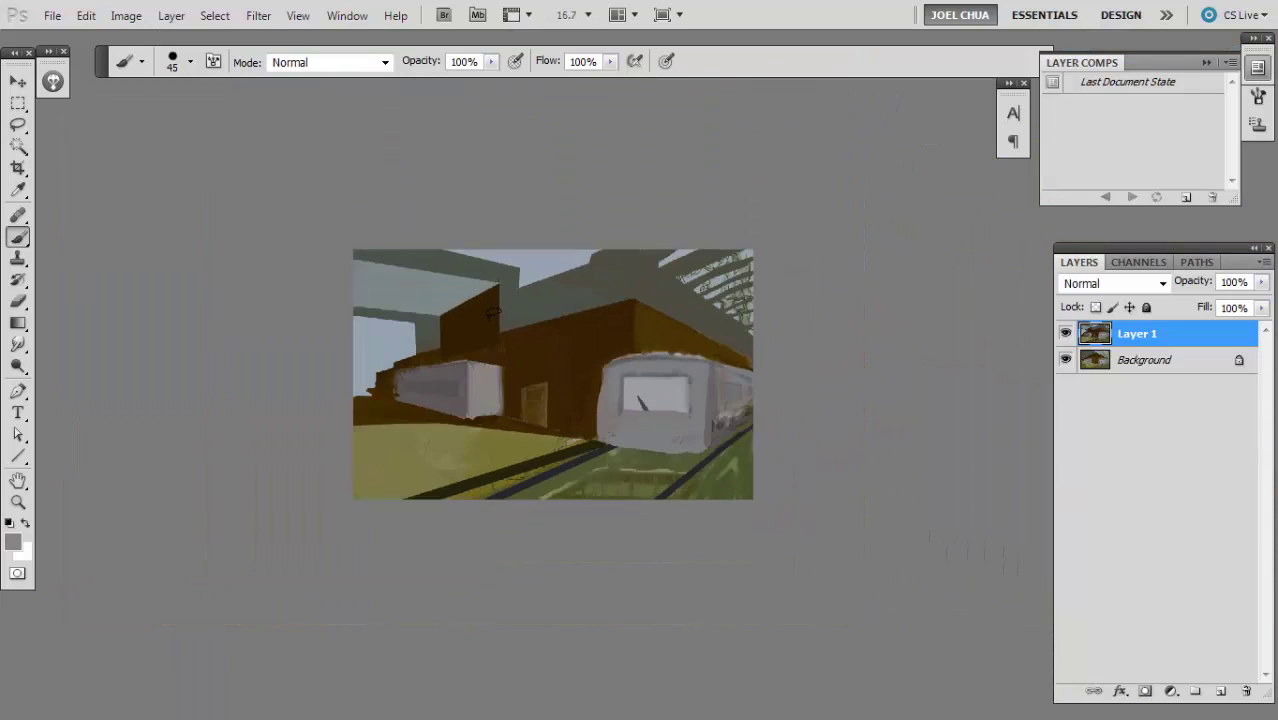
{"action": "key", "text": "ctrl+minus"}
{"action": "key", "text": "ctrl+plus"}
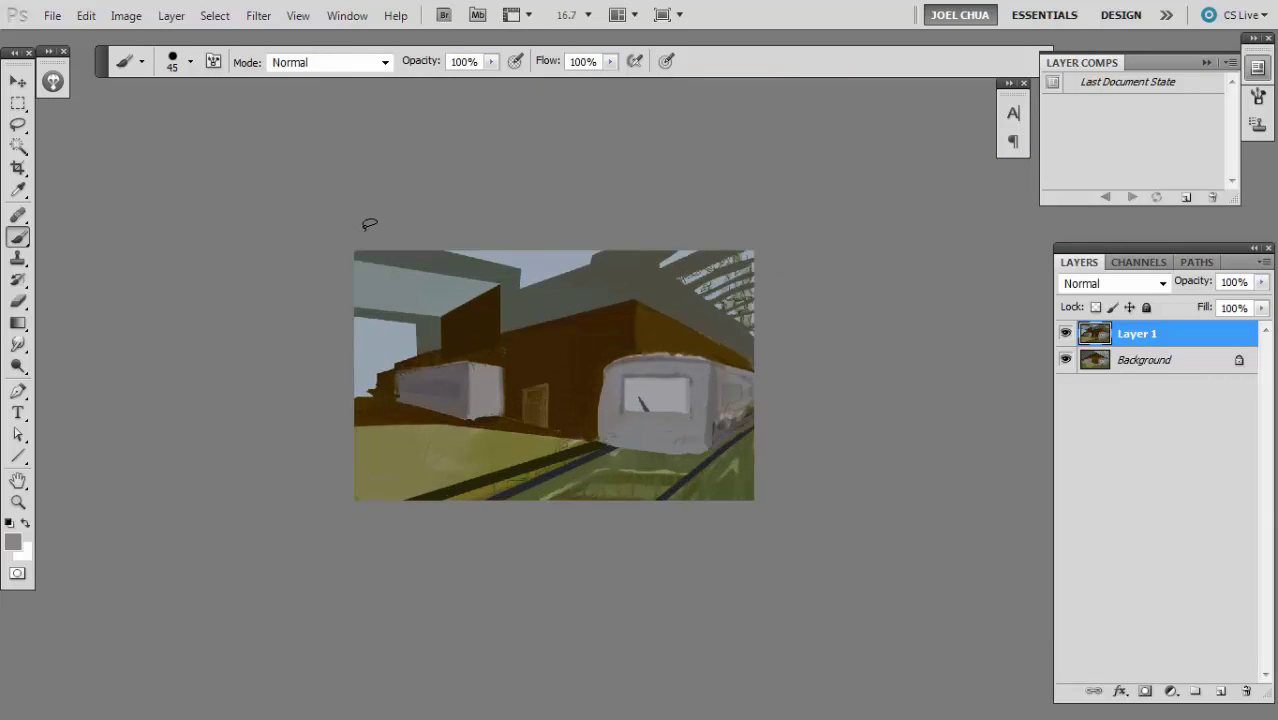
{"action": "key", "text": "ctrl+shift+h"}
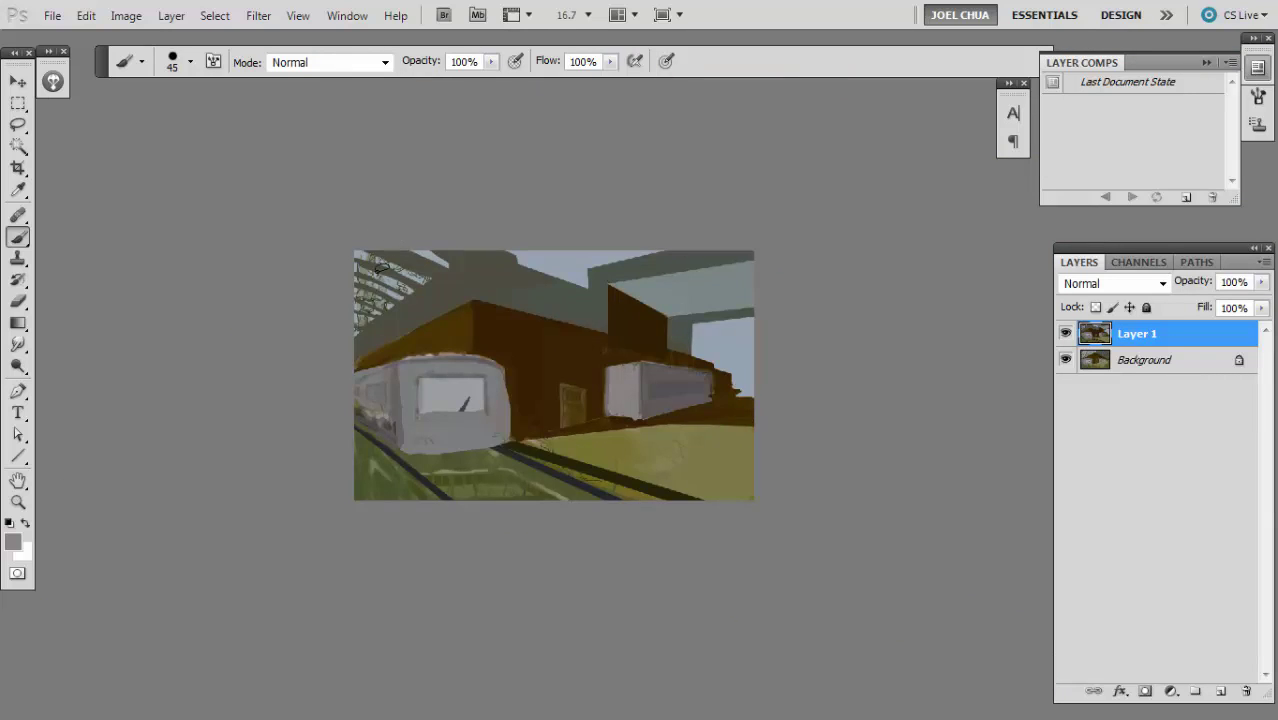
- Tidy the front carriage's rounded upper corner and the adjoining building wall with sampled browns and grey at brush size 40
{"action": "key", "text": "ctrl+plus"}
{"action": "left_click", "coordinate": [555, 299], "text": "alt"}
{"action": "key", "text": "bracketleft"}
{"action": "mouse_move", "coordinate": [527, 318]}
{"action": "left_mouse_down"}
{"action": "mouse_move", "coordinate": [660, 295]}
{"action": "mouse_move", "coordinate": [614, 294]}
{"action": "left_mouse_up"}
{"action": "left_click", "coordinate": [706, 287], "text": "alt"}
{"action": "key", "text": "bracketright"}
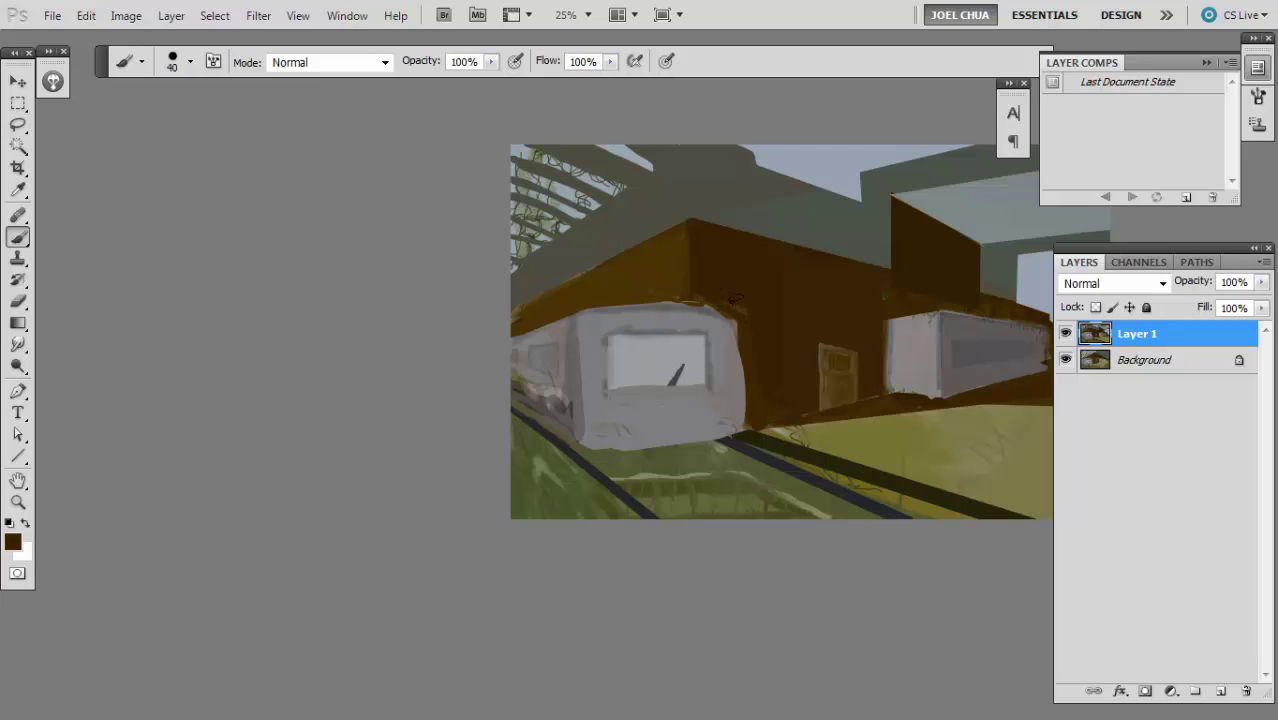
{"action": "left_click", "coordinate": [718, 318], "text": "alt"}
{"action": "left_click_drag", "start_coordinate": [698, 302], "coordinate": [728, 314]}
{"action": "left_click", "coordinate": [738, 316], "text": "alt"}
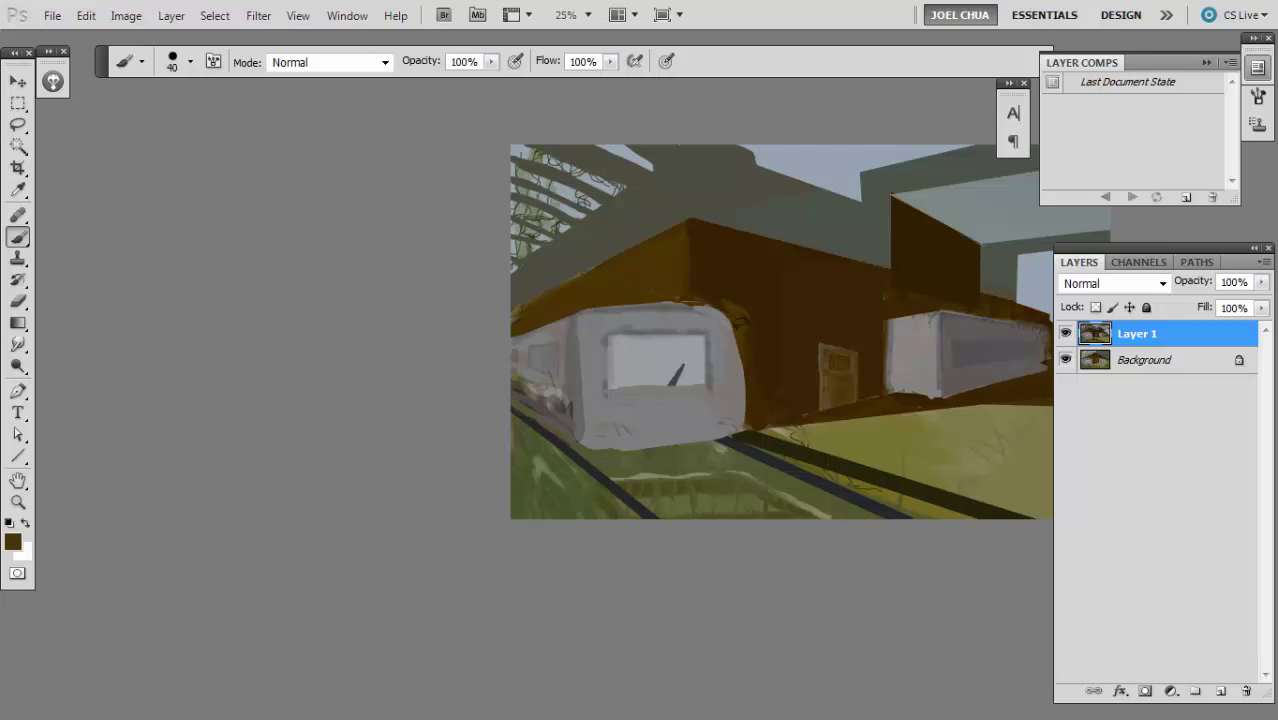
- Paint out the wiper on the front carriage's windscreen and clean up the window surround with sampled greys
{"action": "left_click", "coordinate": [574, 355], "text": "alt"}
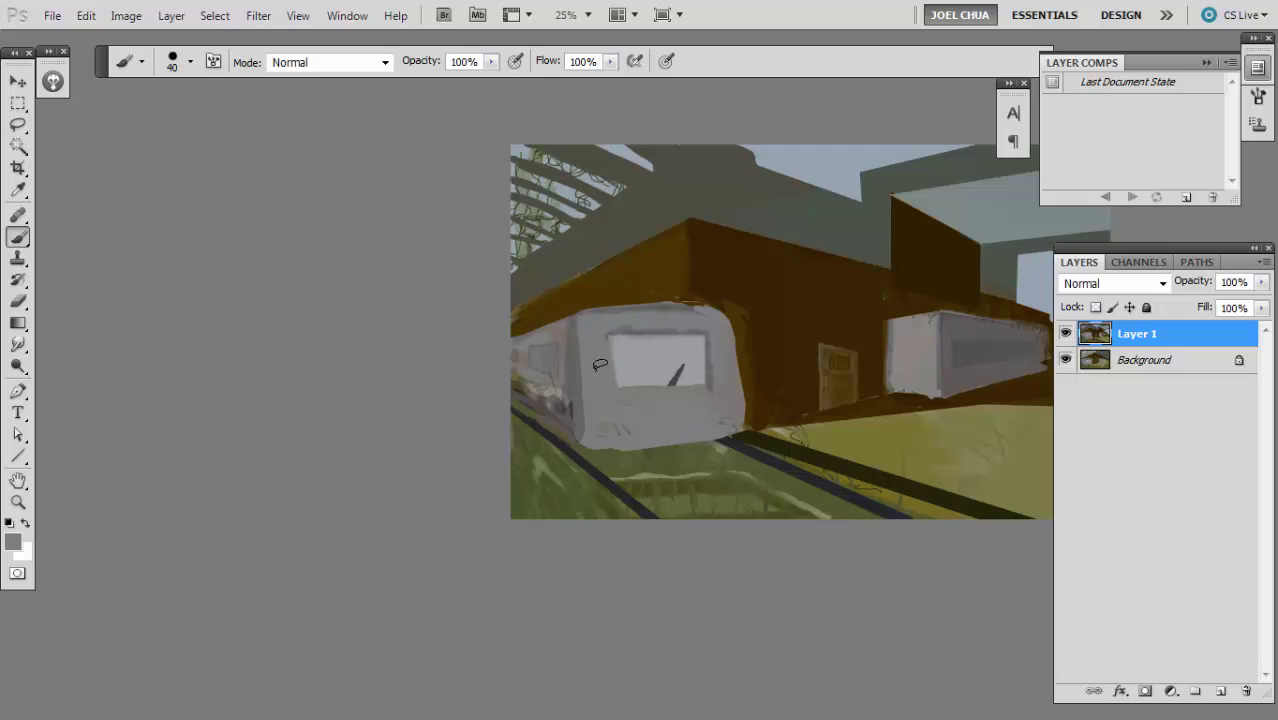
{"action": "scroll", "coordinate": [641, 372], "scroll_direction": "up", "scroll_amount": 2}
{"action": "mouse_move", "coordinate": [729, 344]}
{"action": "left_mouse_down"}
{"action": "mouse_move", "coordinate": [705, 376]}
{"action": "mouse_move", "coordinate": [722, 370]}
{"action": "left_mouse_up"}
{"action": "left_click", "coordinate": [772, 311], "text": "alt"}
{"action": "mouse_move", "coordinate": [776, 322]}
{"action": "left_mouse_down"}
{"action": "mouse_move", "coordinate": [782, 394]}
{"action": "mouse_move", "coordinate": [786, 372]}
{"action": "mouse_move", "coordinate": [769, 388]}
{"action": "left_mouse_up"}
{"action": "left_click", "coordinate": [752, 337], "text": "alt"}
{"action": "left_click", "coordinate": [790, 397], "text": "alt"}
{"action": "key", "text": "ctrl+minus"}
{"action": "key", "text": "ctrl+minus"}
{"action": "key", "text": "ctrl+minus"}
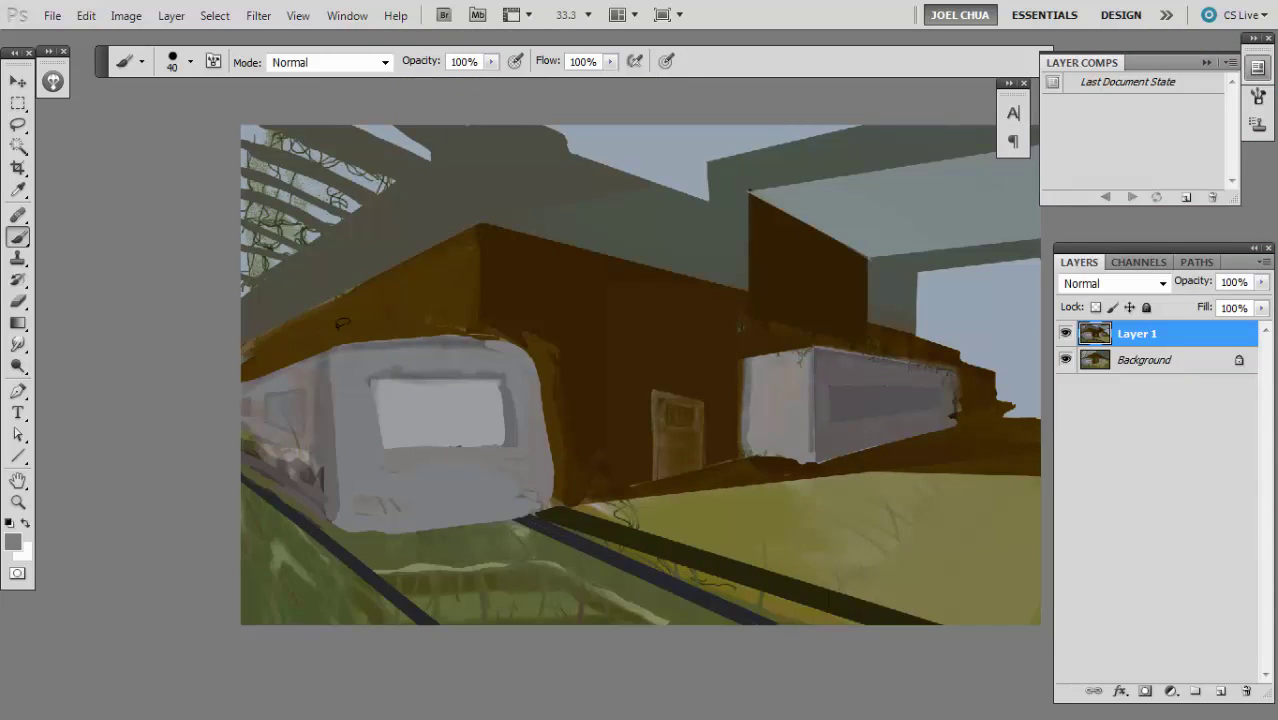
- Add a doorway to the far carriage's end face by filling a lassoed upright rectangle with darker grey
{"action": "key", "text": "ctrl+plus"}
{"action": "key", "text": "ctrl+plus"}
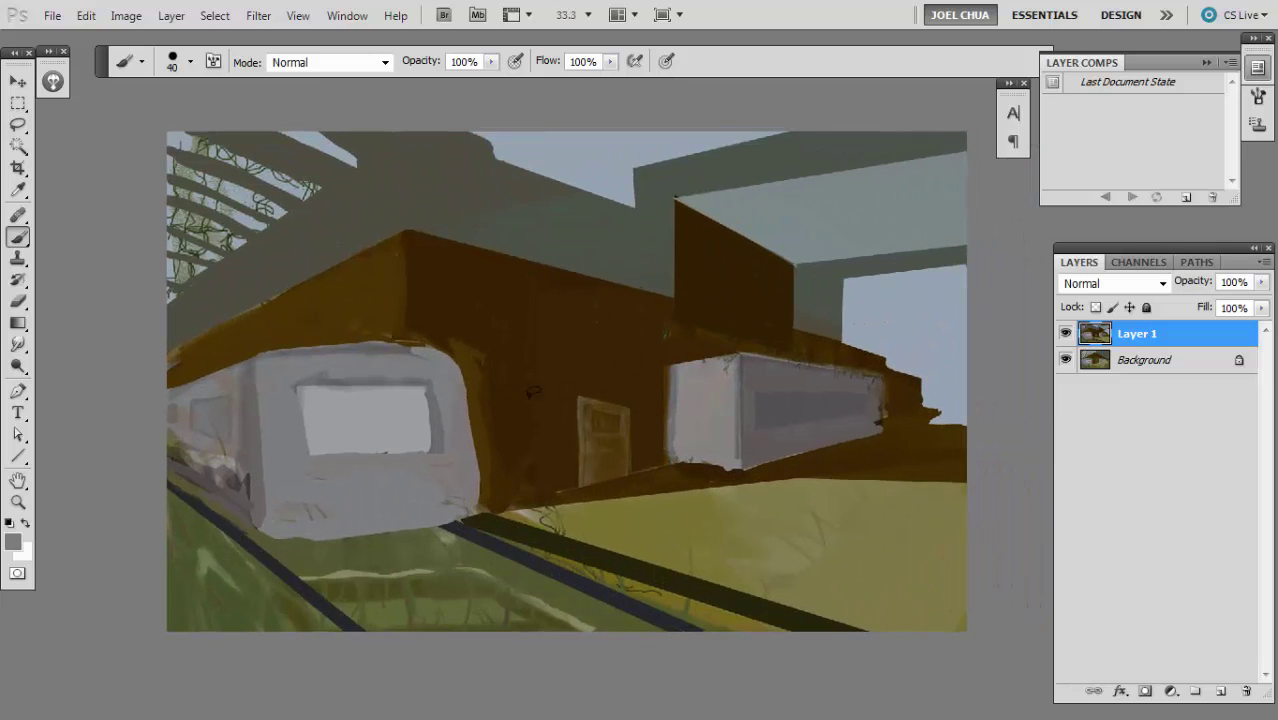
{"action": "left_click", "coordinate": [698, 462], "text": "alt"}
{"action": "key", "text": "ctrl+plus"}
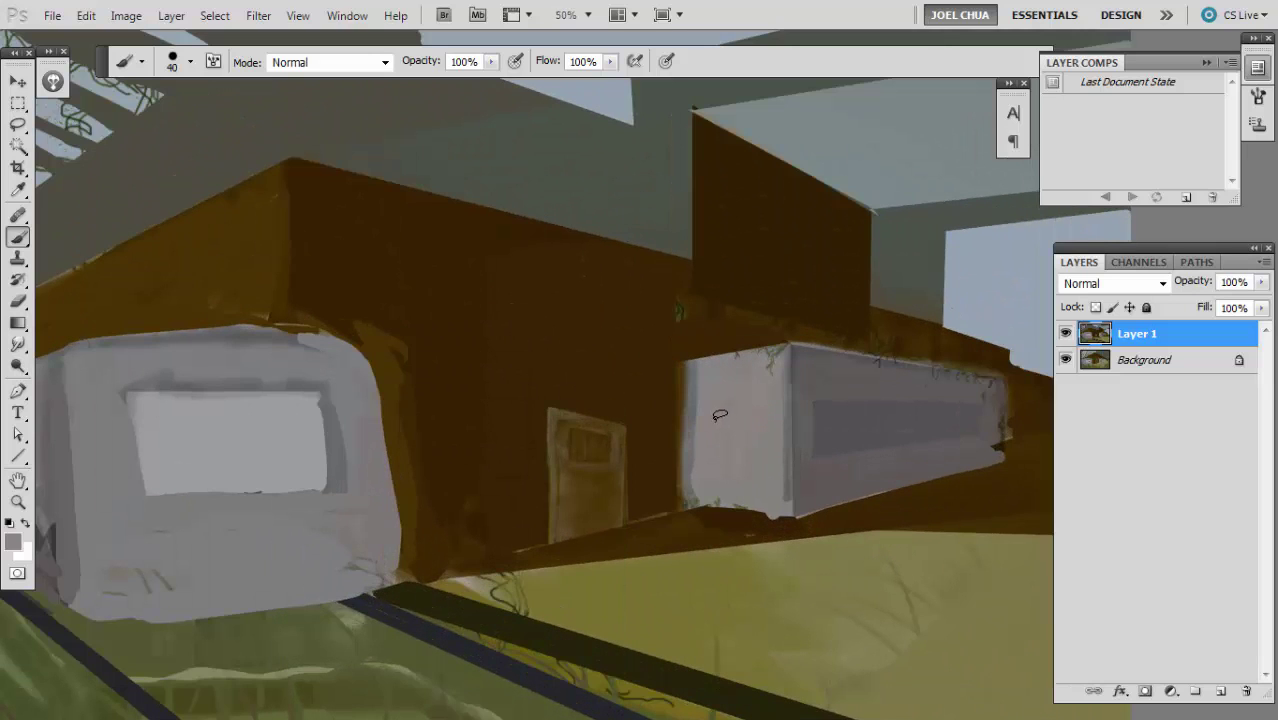
{"action": "key", "text": "l"}
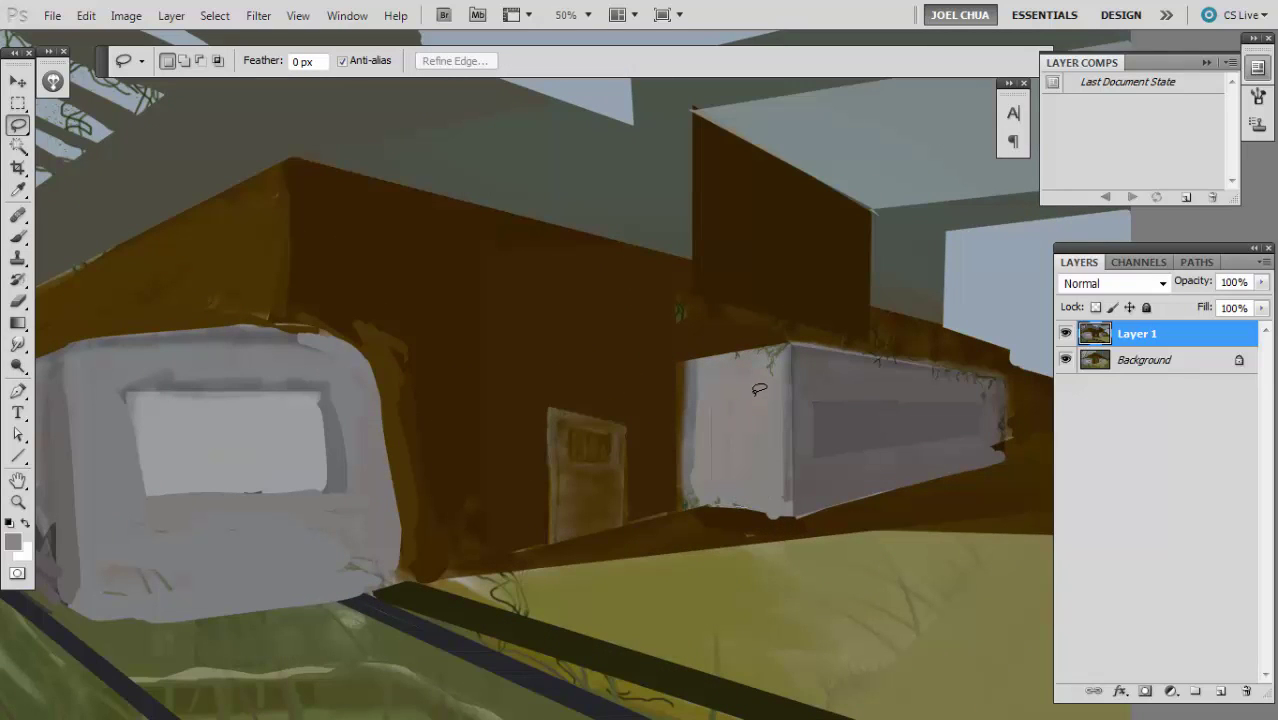
{"action": "left_click_drag", "start_coordinate": [756, 394], "coordinate": [722, 401]}
{"action": "key", "text": "alt+BackSpace"}
{"action": "key", "text": "ctrl+d"}
{"action": "key", "text": "ctrl+minus"}
{"action": "key", "text": "ctrl+plus"}
- Narrow the building's wooden door by painting over its outer frame with sampled dark brown at brush size 15
{"action": "key", "text": "b"}
{"action": "left_click", "coordinate": [653, 365], "text": "alt"}
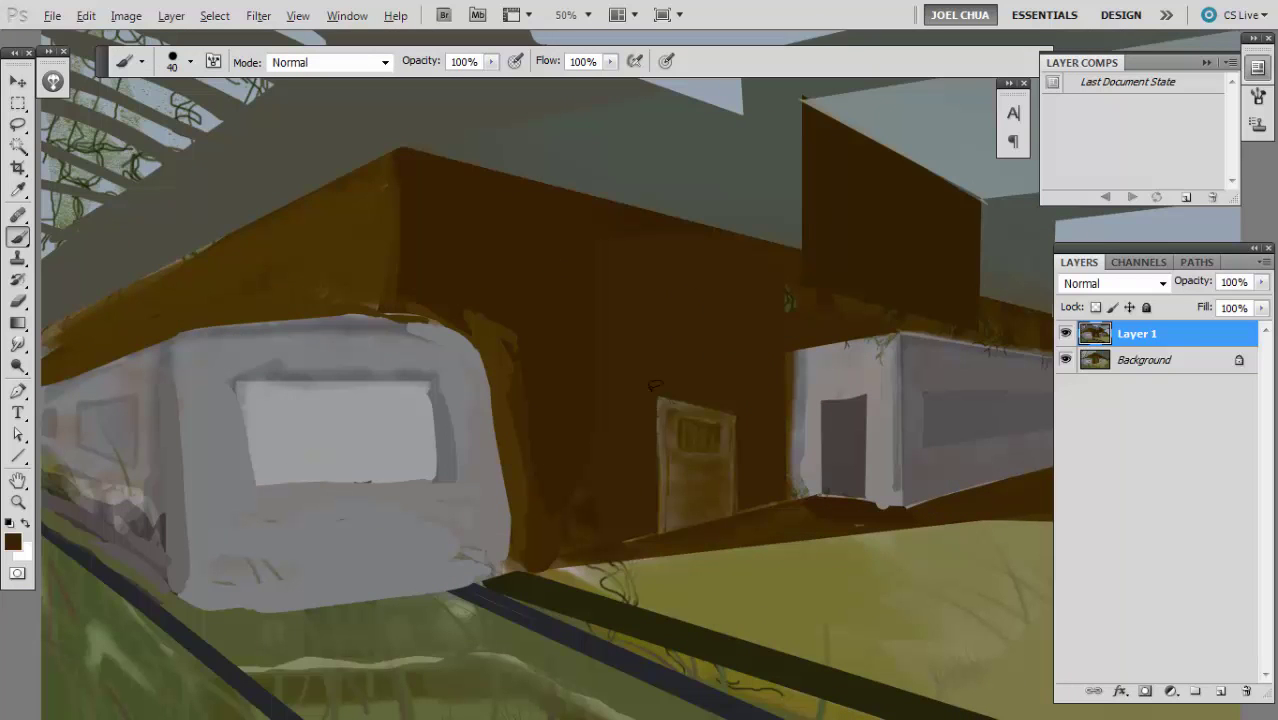
{"action": "key", "text": "bracketleft"}
{"action": "mouse_move", "coordinate": [660, 398]}
{"action": "left_mouse_down"}
{"action": "mouse_move", "coordinate": [660, 512]}
{"action": "mouse_move", "coordinate": [660, 420]}
{"action": "left_mouse_up"}
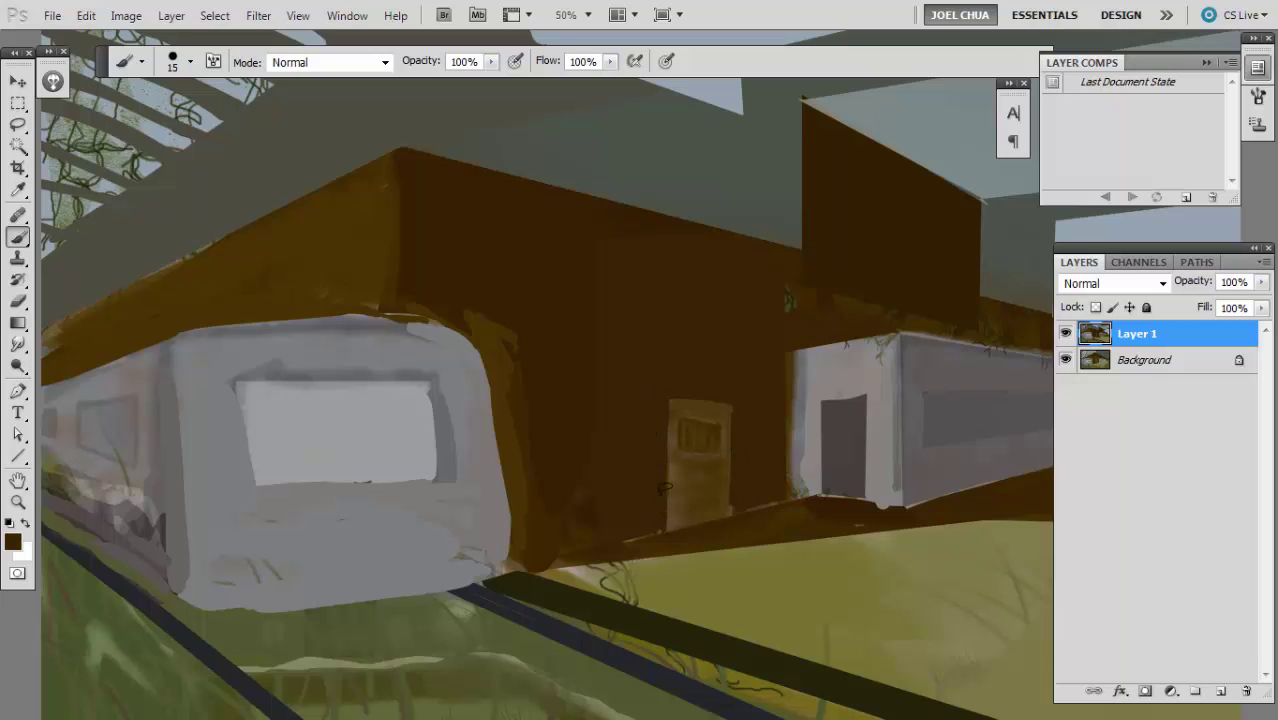
{"action": "key", "text": "ctrl+minus"}
{"action": "key", "text": "ctrl+minus"}
{"action": "key", "text": "ctrl+minus"}
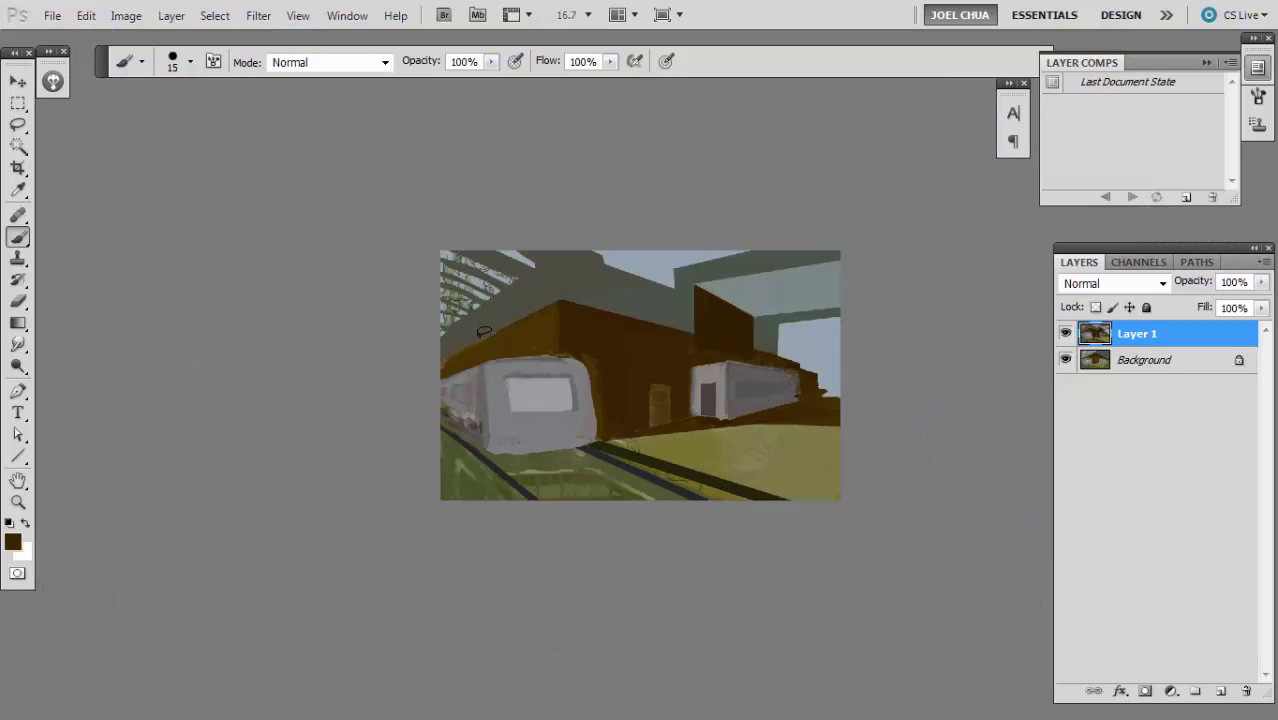
{"action": "key", "text": "ctrl+plus"}
{"action": "key", "text": "ctrl+plus"}
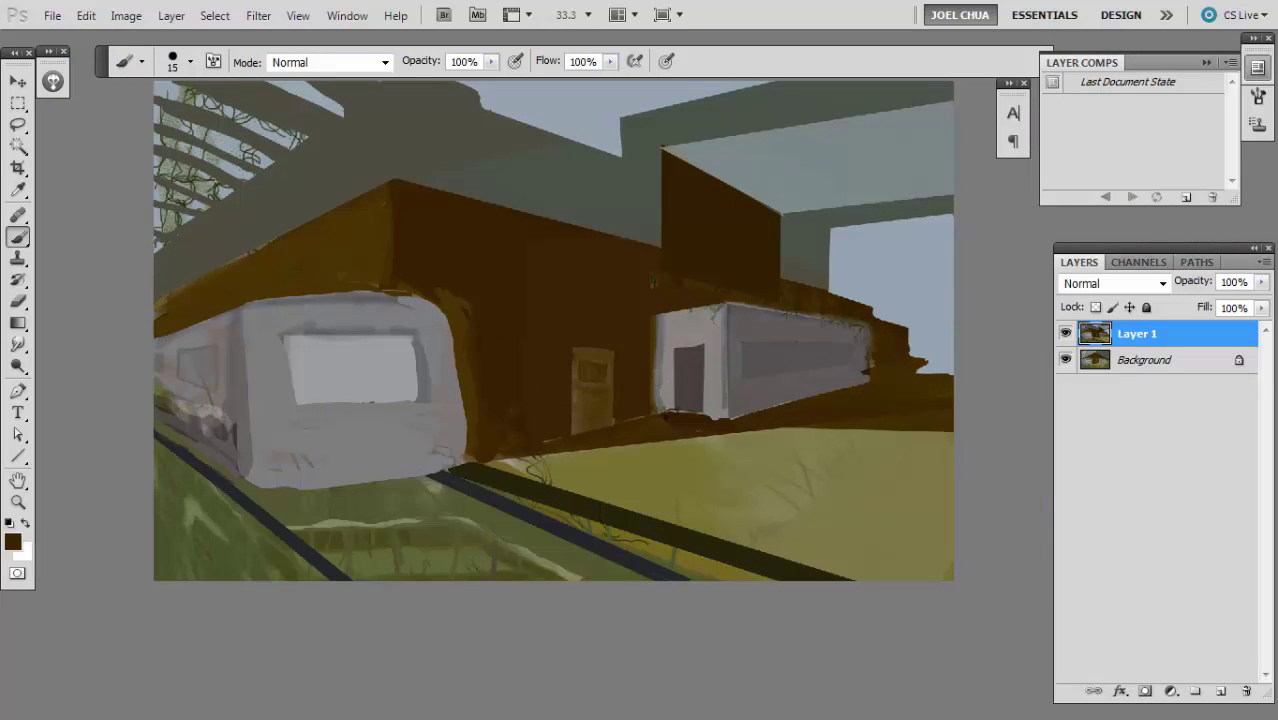
- Lasso the ground below the building and far carriage and tint its brown strip with sampled olive using a 600 brush at 50% opacity
{"action": "key", "text": "l"}
{"action": "left_click", "coordinate": [500, 458]}
{"action": "left_click", "coordinate": [665, 412]}
{"action": "left_click", "coordinate": [735, 422]}
{"action": "left_click", "coordinate": [906, 371]}
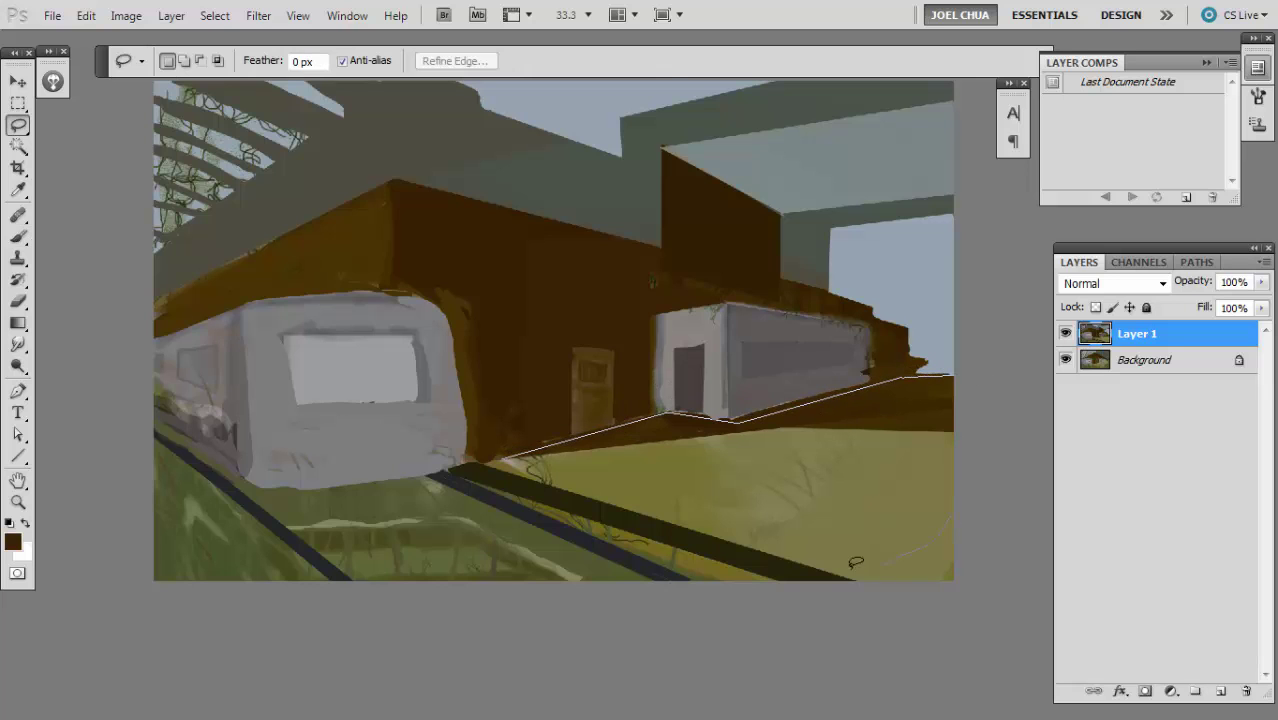
{"action": "left_click_drag", "start_coordinate": [844, 566], "coordinate": [750, 533]}
{"action": "key", "text": "b"}
{"action": "left_click", "coordinate": [760, 478], "text": "alt"}
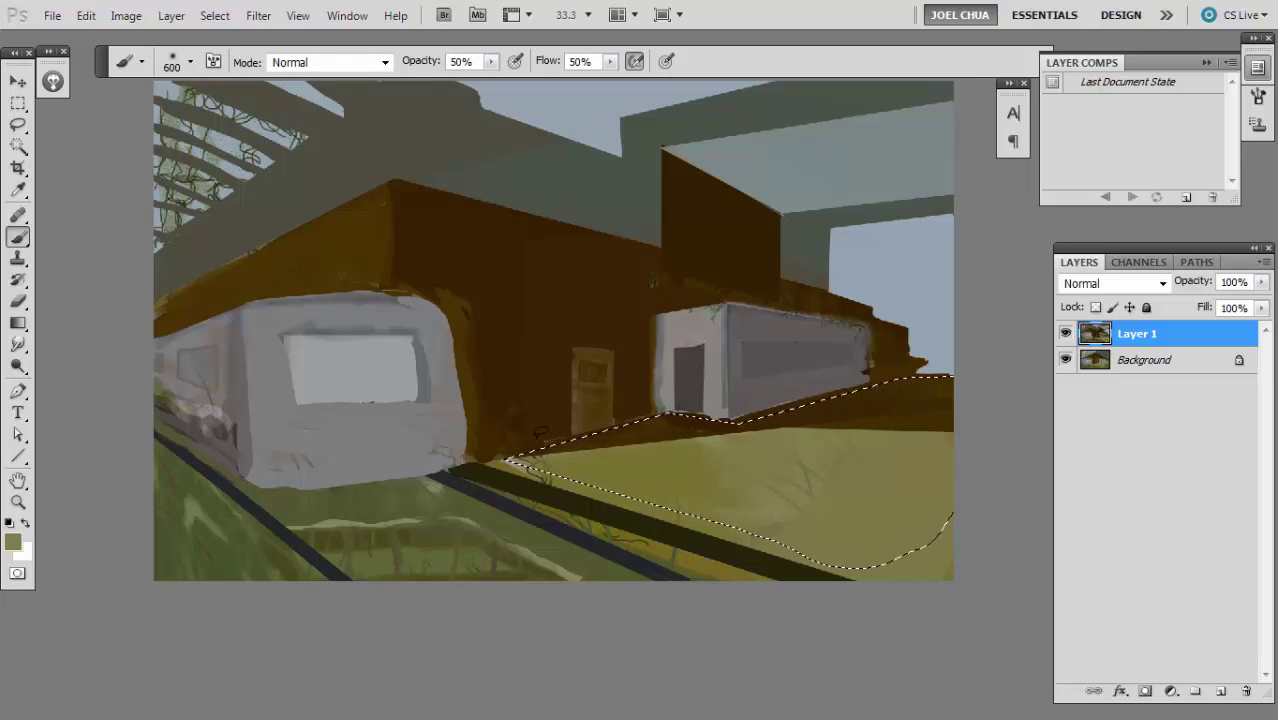
{"action": "left_click_drag", "start_coordinate": [548, 432], "coordinate": [1035, 393]}
{"action": "key", "text": "l"}
{"action": "key", "text": "ctrl+d"}
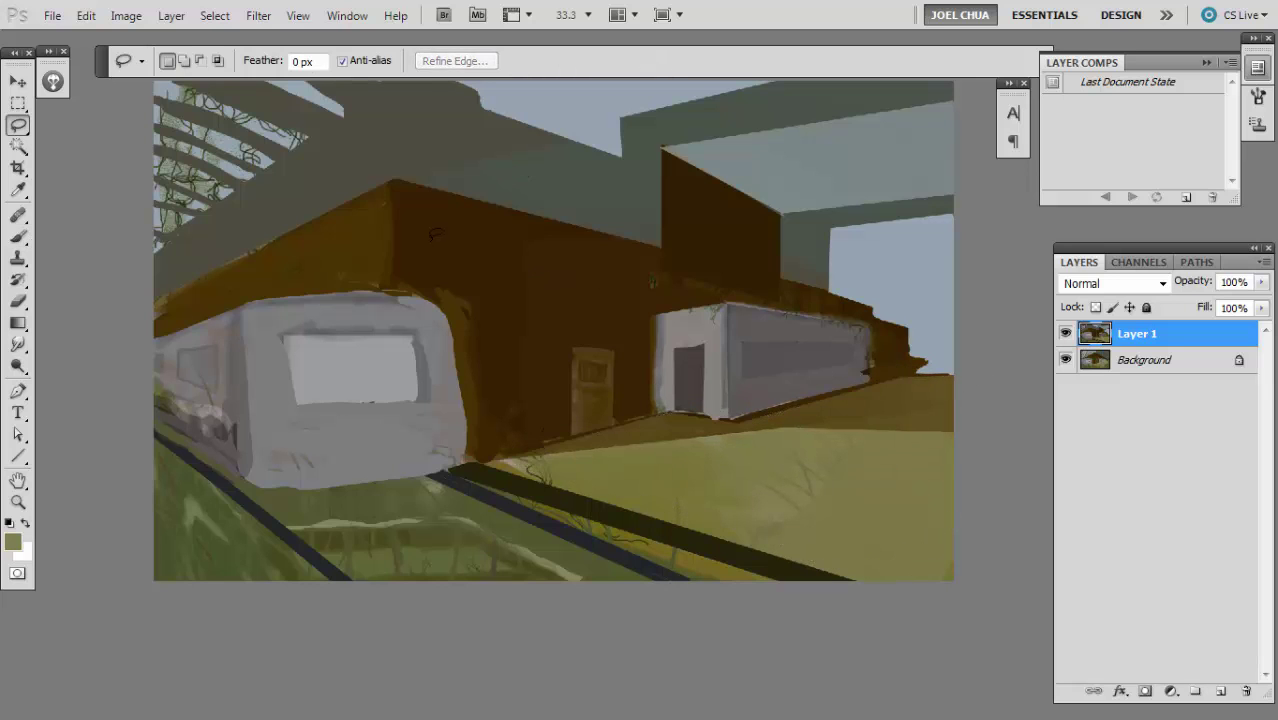
- Add a new empty layer above the painted layer
{"action": "key", "text": "b"}
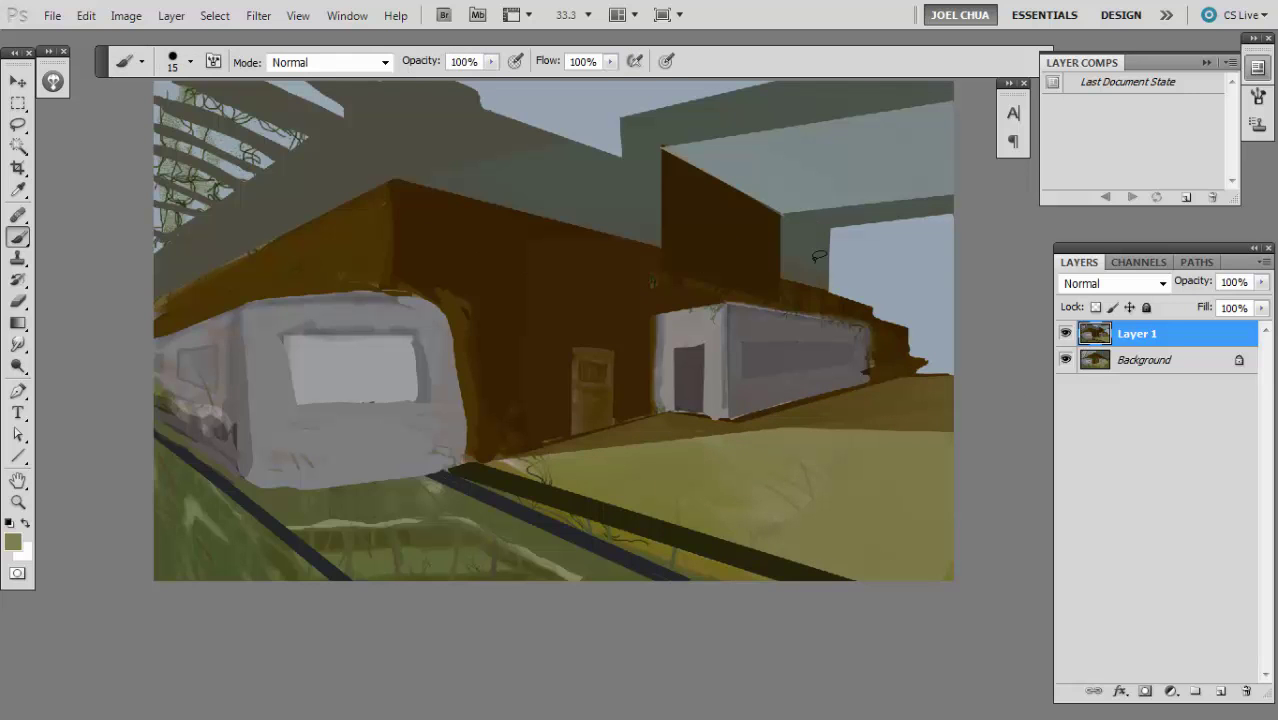
{"action": "key", "text": "ctrl+minus"}
{"action": "key", "text": "ctrl+minus"}
{"action": "key", "text": "ctrl+plus"}
{"action": "key", "text": "ctrl+plus"}
{"action": "left_click_drag", "start_coordinate": [837, 425], "coordinate": [785, 413]}
{"action": "key", "text": "ctrl+shift+alt+n"}
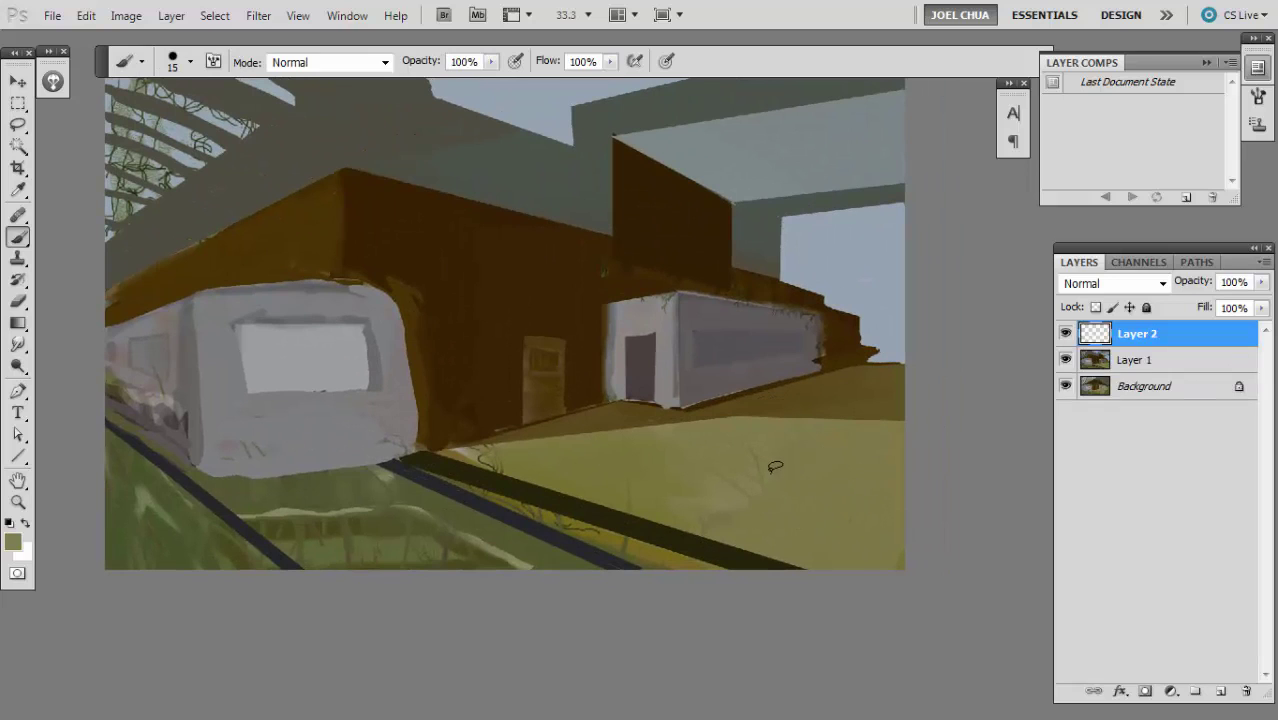
{"action": "key", "text": "l"}
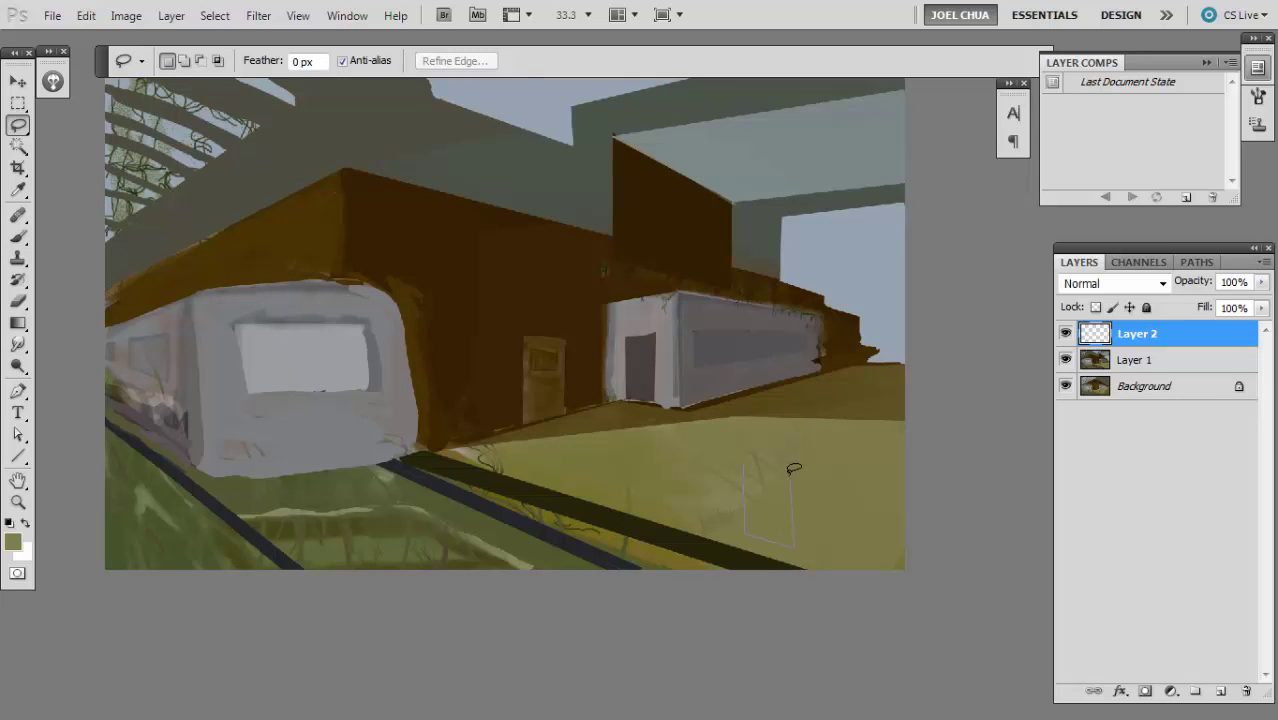
{"action": "left_click_drag", "start_coordinate": [791, 470], "coordinate": [789, 456]}
{"action": "key", "text": "ctrl+d"}
{"action": "key", "text": "ctrl+minus"}
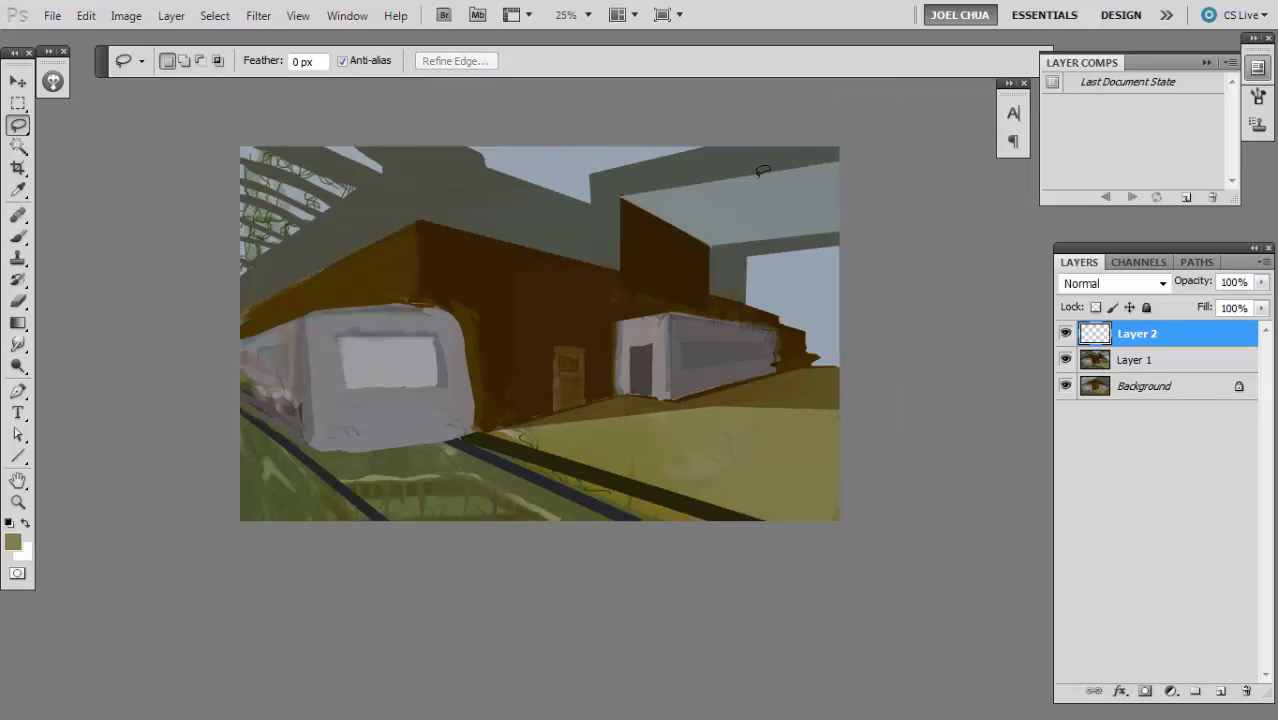
{"action": "key", "text": "m"}
{"action": "left_click_drag", "start_coordinate": [764, 146], "coordinate": [790, 515]}
{"action": "key", "text": "l"}
{"action": "key", "text": "ctrl+d"}
- Lasso a tall foreground pillar over the far carriage's end and fill it with sampled blue-grey on another new layer
{"action": "mouse_move", "coordinate": [790, 165]}
{"action": "left_mouse_down"}
{"action": "mouse_move", "coordinate": [770, 186]}
{"action": "mouse_move", "coordinate": [771, 465]}
{"action": "left_mouse_up"}
{"action": "mouse_move", "coordinate": [833, 257]}
{"action": "left_mouse_down"}
{"action": "mouse_move", "coordinate": [839, 126]}
{"action": "mouse_move", "coordinate": [790, 118]}
{"action": "left_mouse_up"}
{"action": "key", "text": "ctrl+shift+alt+n"}
{"action": "key", "text": "b"}
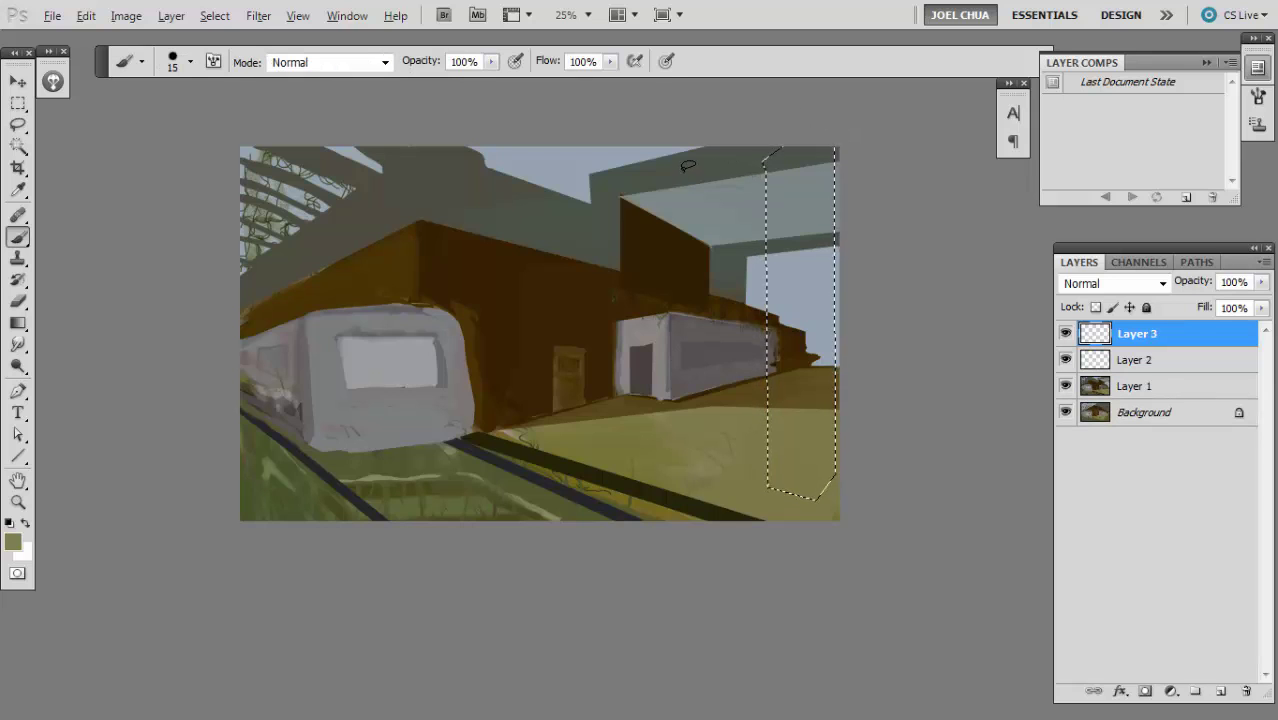
{"action": "left_click", "coordinate": [722, 196], "text": "alt"}
{"action": "key", "text": "alt+BackSpace"}
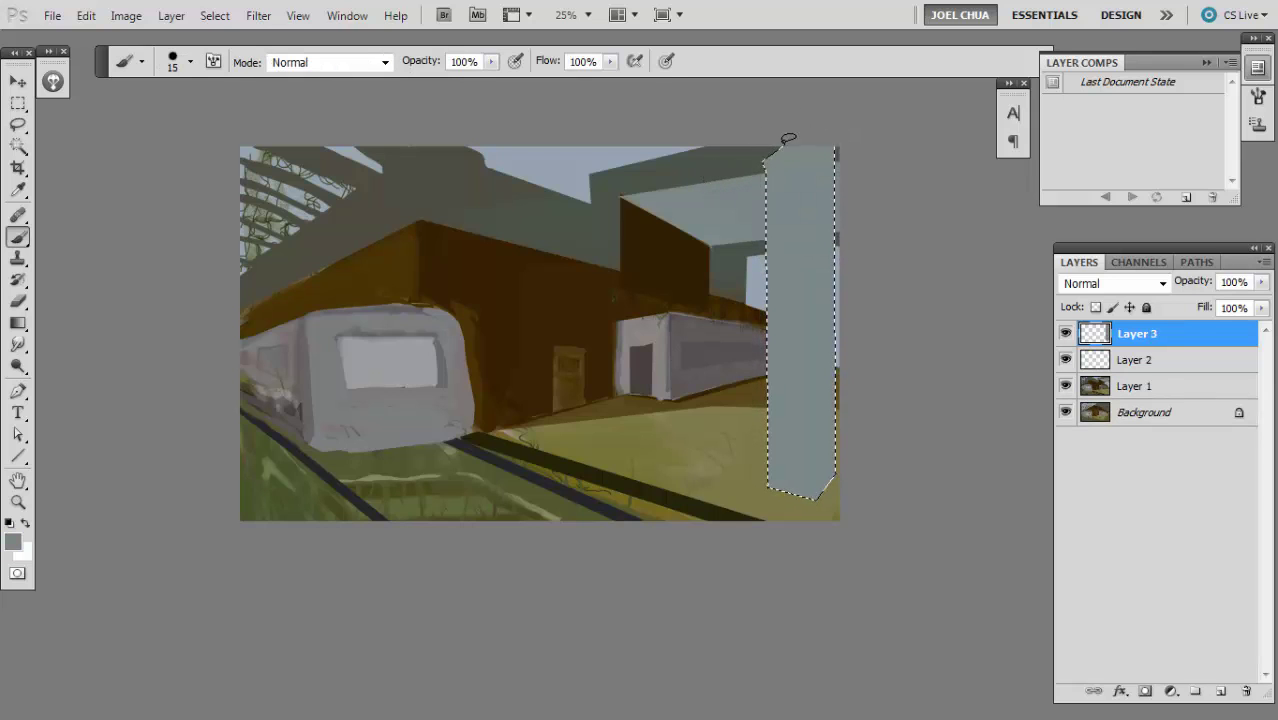
- Give the pillar two planes by lightening its wide front face and darkening its narrow side face with Levels
{"action": "key", "text": "m"}
{"action": "left_click_drag", "start_coordinate": [731, 147], "coordinate": [817, 531]}
{"action": "key", "text": "ctrl+shift+BackSpace"}
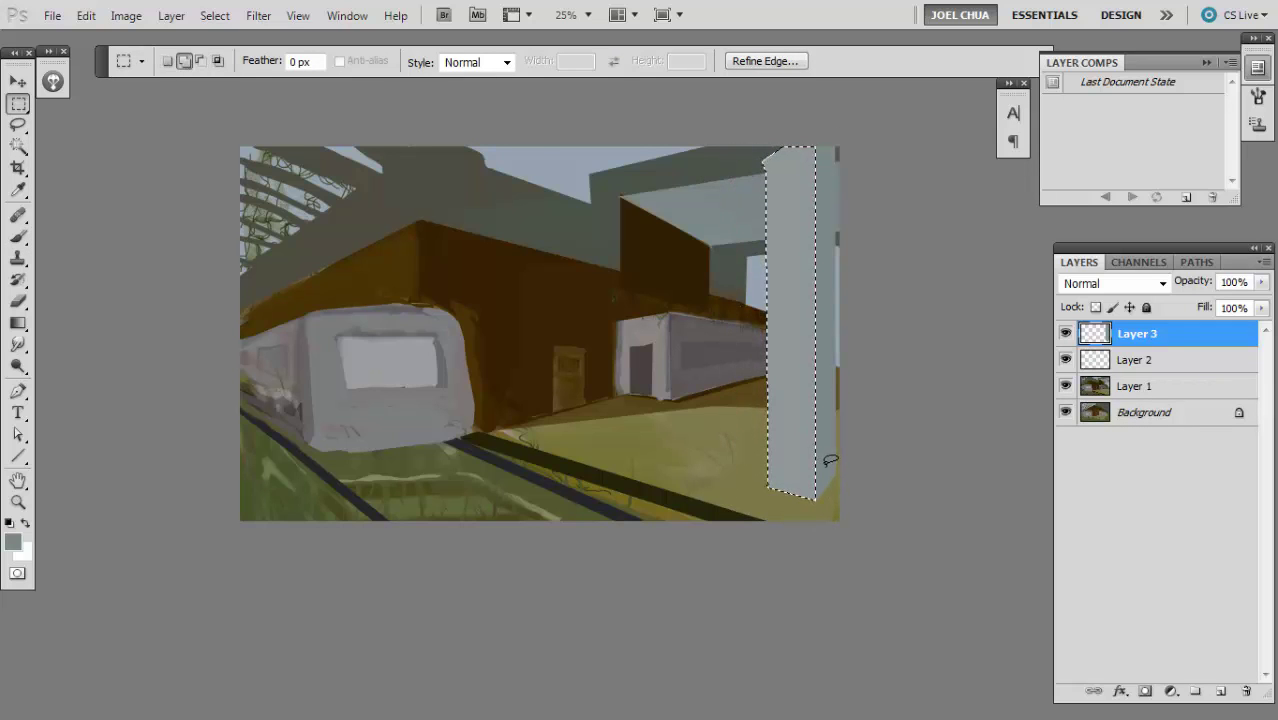
{"action": "key", "text": "ctrl+shift+i"}
{"action": "key", "text": "ctrl+l"}
{"action": "left_click_drag", "start_coordinate": [1088, 427], "coordinate": [1043, 427]}
{"action": "key", "text": "Return"}
{"action": "key", "text": "l"}
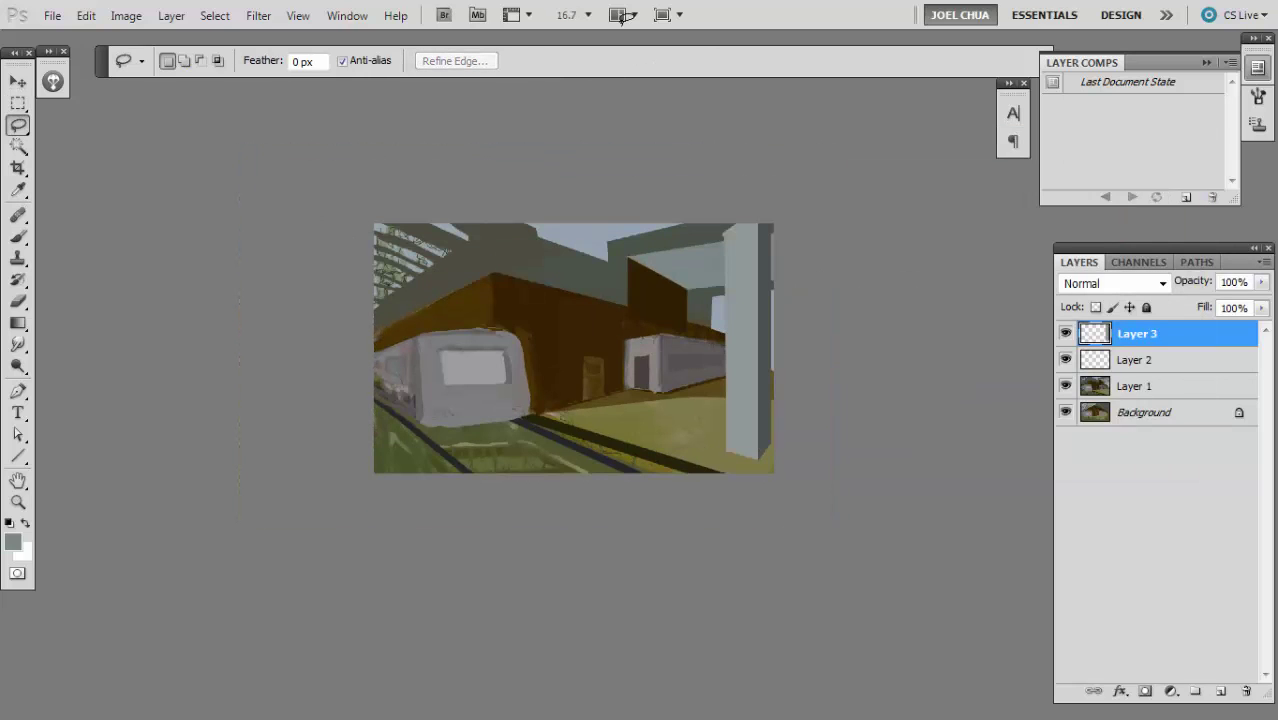
- Lasso a shallow ceiling slab along the canvas's upper edge at the pillar and fill it with dark grey-green, reshaping the selection once
{"action": "key", "text": "ctrl+plus"}
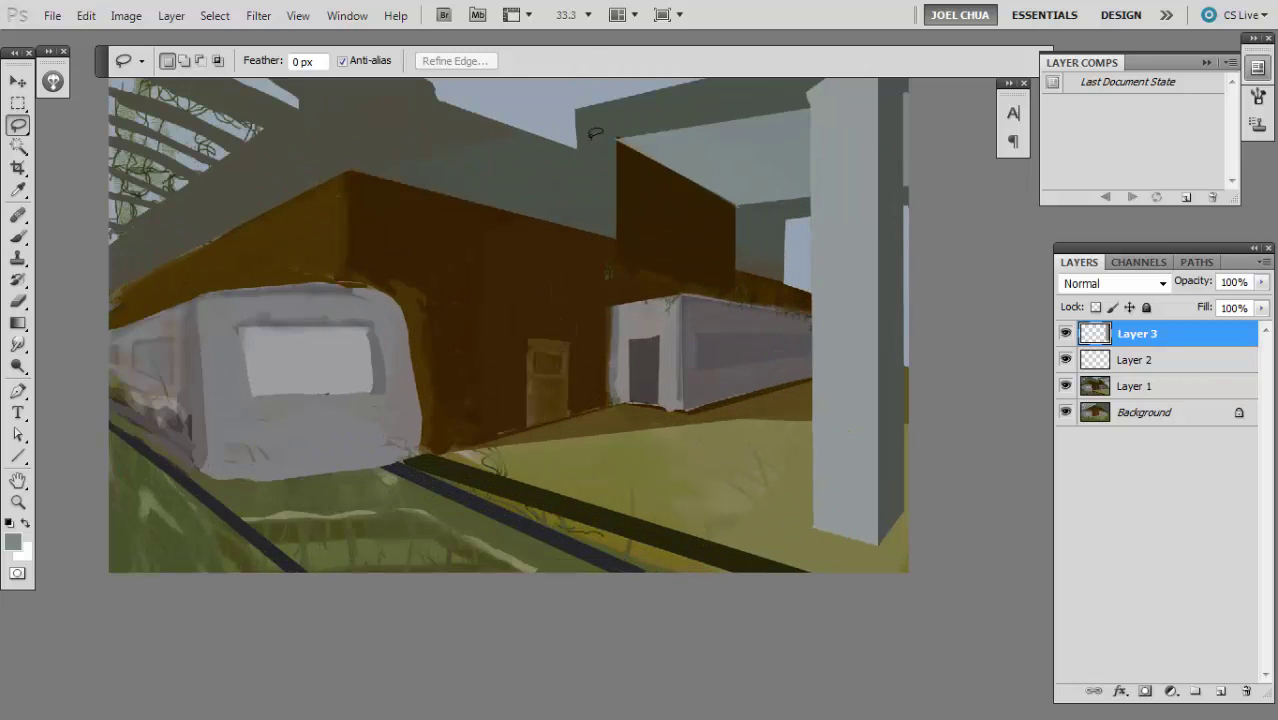
{"action": "key", "text": "b"}
{"action": "left_click_drag", "start_coordinate": [764, 140], "coordinate": [731, 300]}
{"action": "key", "text": "l"}
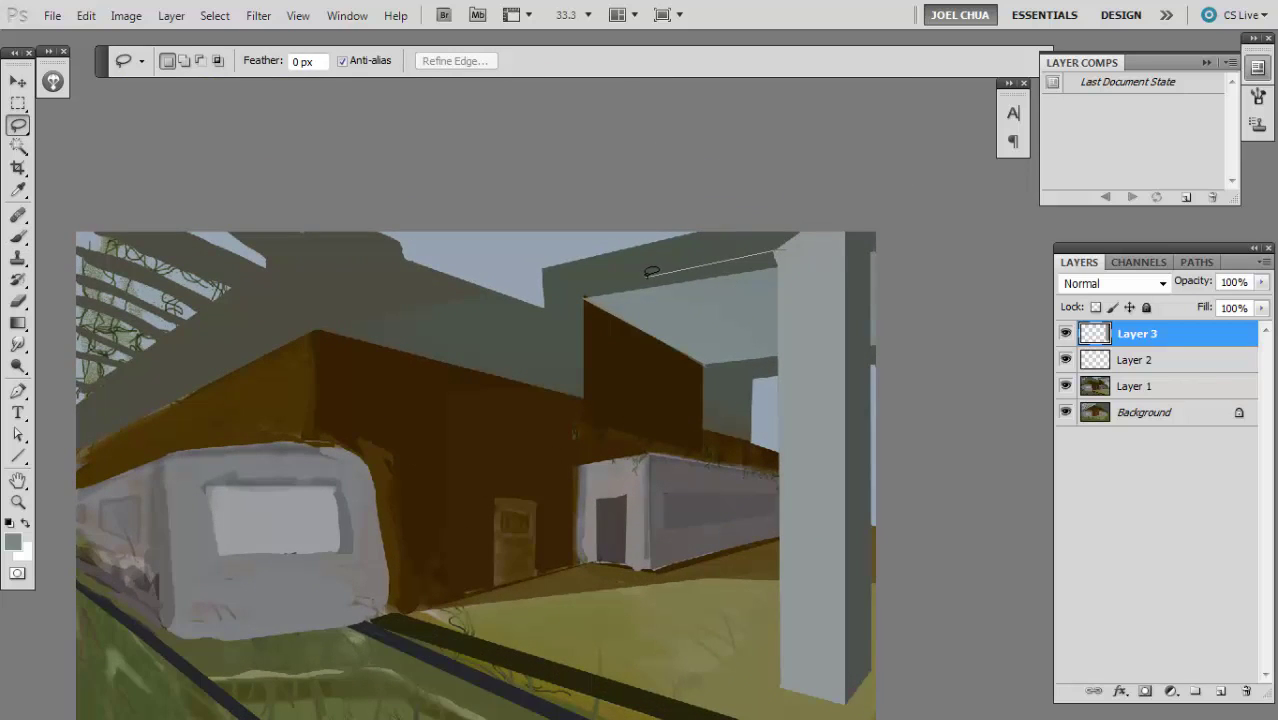
{"action": "double_click", "coordinate": [508, 212]}
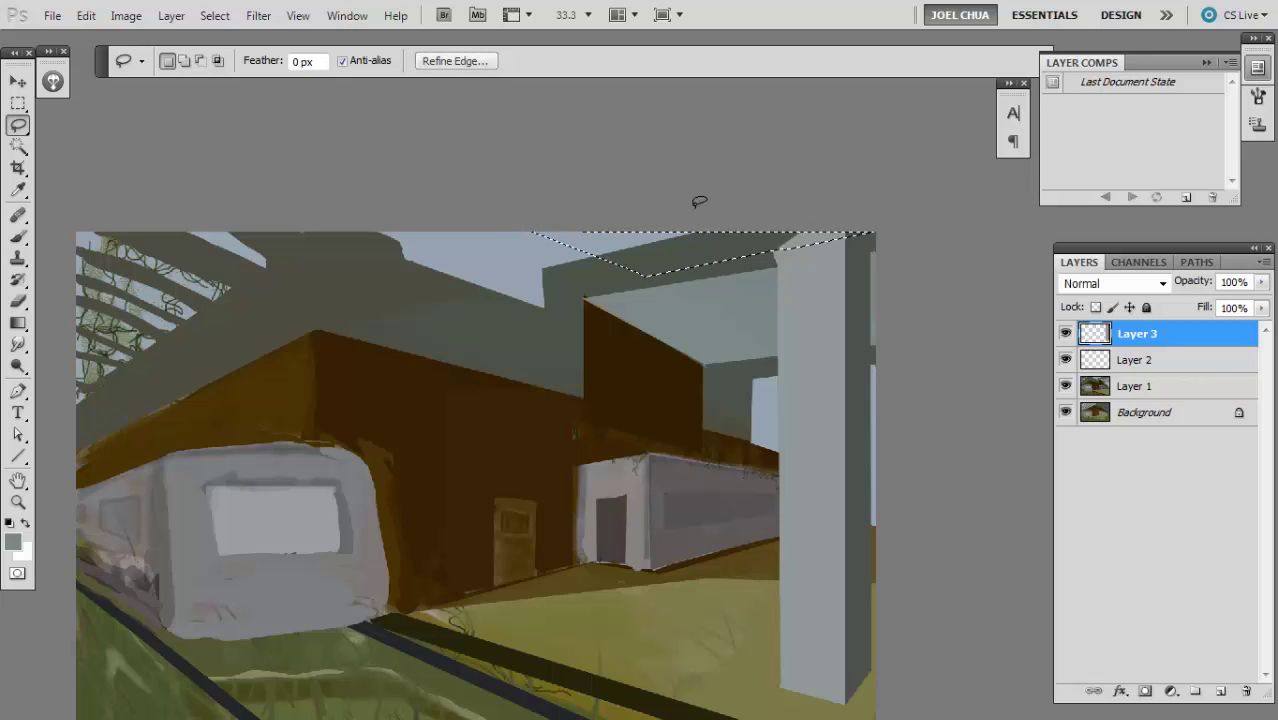
{"action": "key", "text": "n"}
{"action": "left_click", "coordinate": [819, 366]}
{"action": "key", "text": "Return"}
{"action": "key", "text": "alt+BackSpace"}
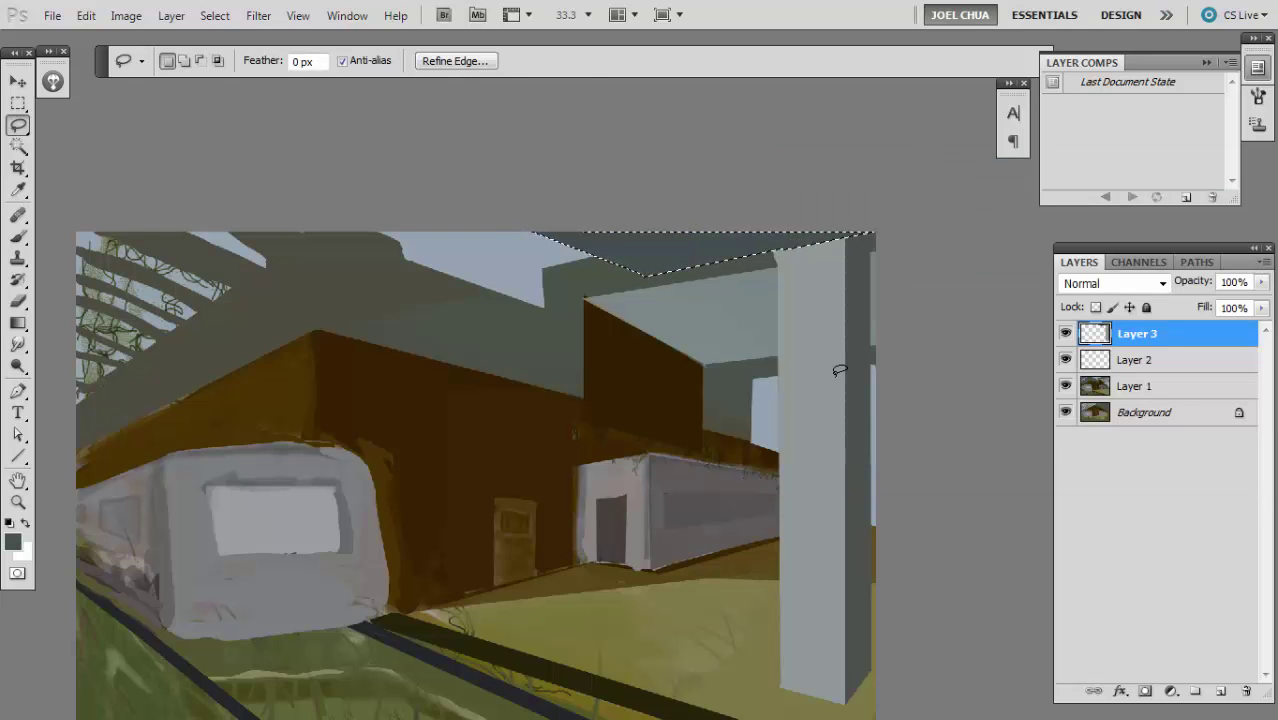
{"action": "key", "text": "ctrl+z"}
{"action": "mouse_move", "coordinate": [607, 272]}
{"action": "left_mouse_down"}
{"action": "mouse_move", "coordinate": [807, 239]}
{"action": "mouse_move", "coordinate": [840, 286]}
{"action": "left_mouse_up"}
{"action": "key", "text": "m"}
{"action": "key", "text": "alt+BackSpace"}
{"action": "key", "text": "ctrl+d"}
{"action": "key", "text": "l"}
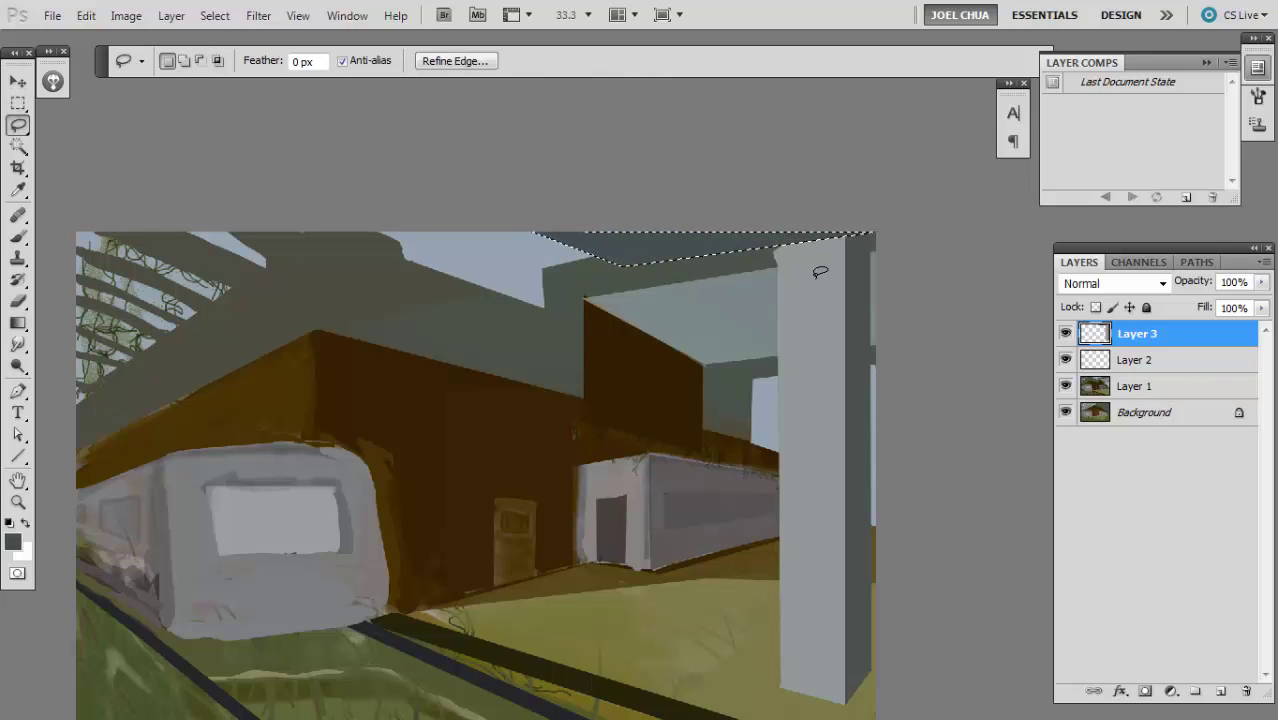
- Extend the pillar's front face up to the canvas edge by filling a selection at its upper end with sampled light grey
{"action": "key", "text": "b"}
{"action": "left_click", "coordinate": [793, 251], "text": "alt"}
{"action": "key", "text": "l"}
{"action": "left_click_drag", "start_coordinate": [776, 238], "coordinate": [785, 257]}
{"action": "key", "text": "m"}
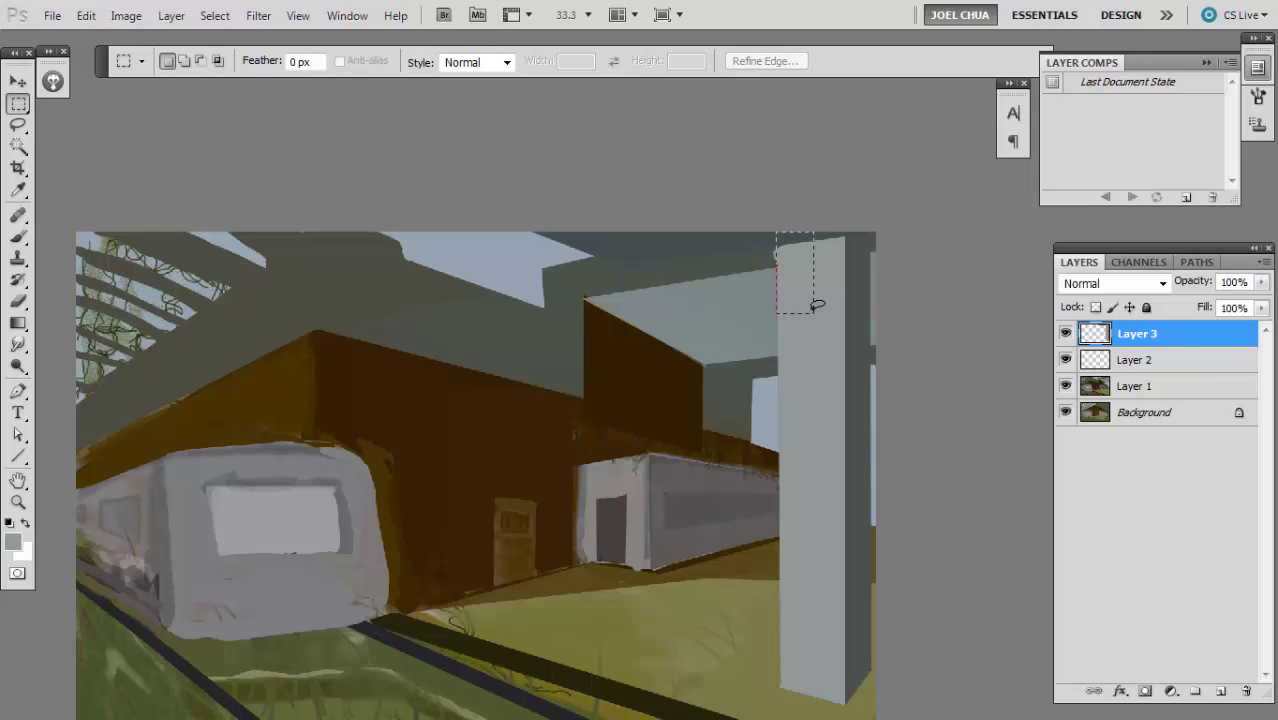
{"action": "key", "text": "g"}
{"action": "key", "text": "alt+BackSpace"}
{"action": "key", "text": "l"}
{"action": "key", "text": "ctrl+d"}
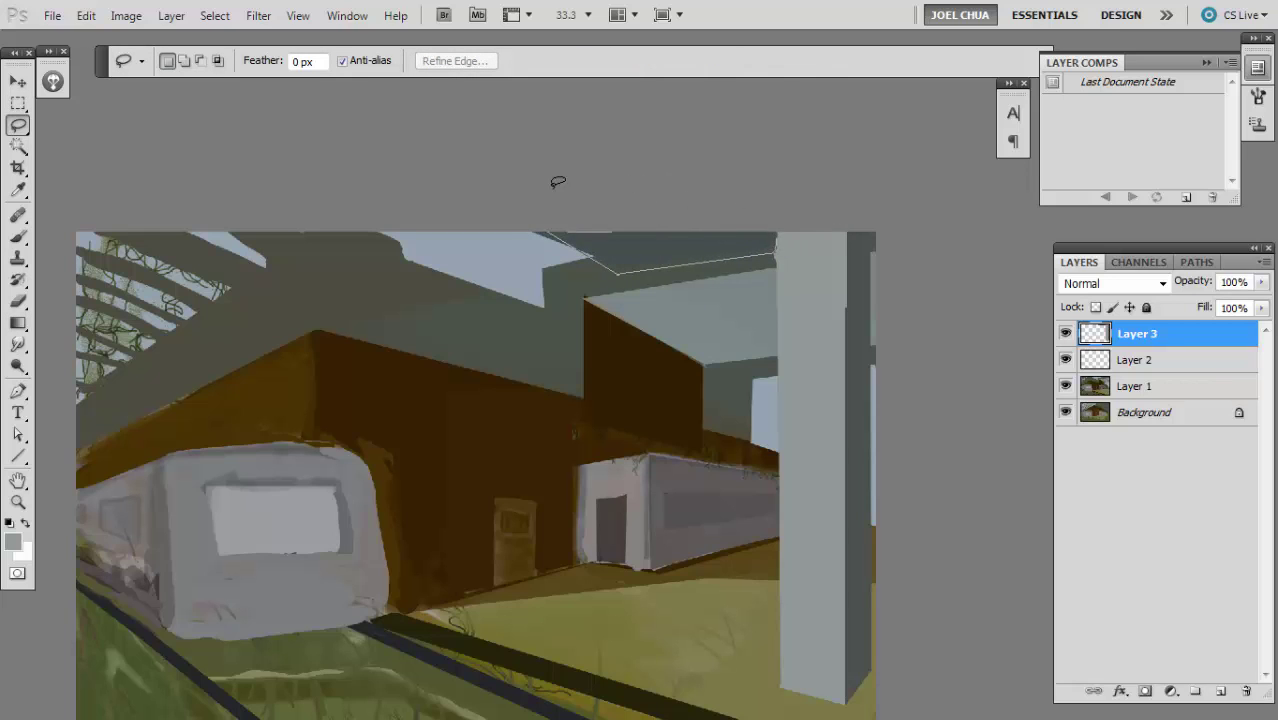
- Lasso the ceiling slab between the sky and the pillar and fill it with very dark teal
{"action": "left_click_drag", "start_coordinate": [556, 185], "coordinate": [556, 185]}
{"action": "key", "text": "n"}
{"action": "left_click", "coordinate": [805, 368]}
{"action": "key", "text": "Return"}
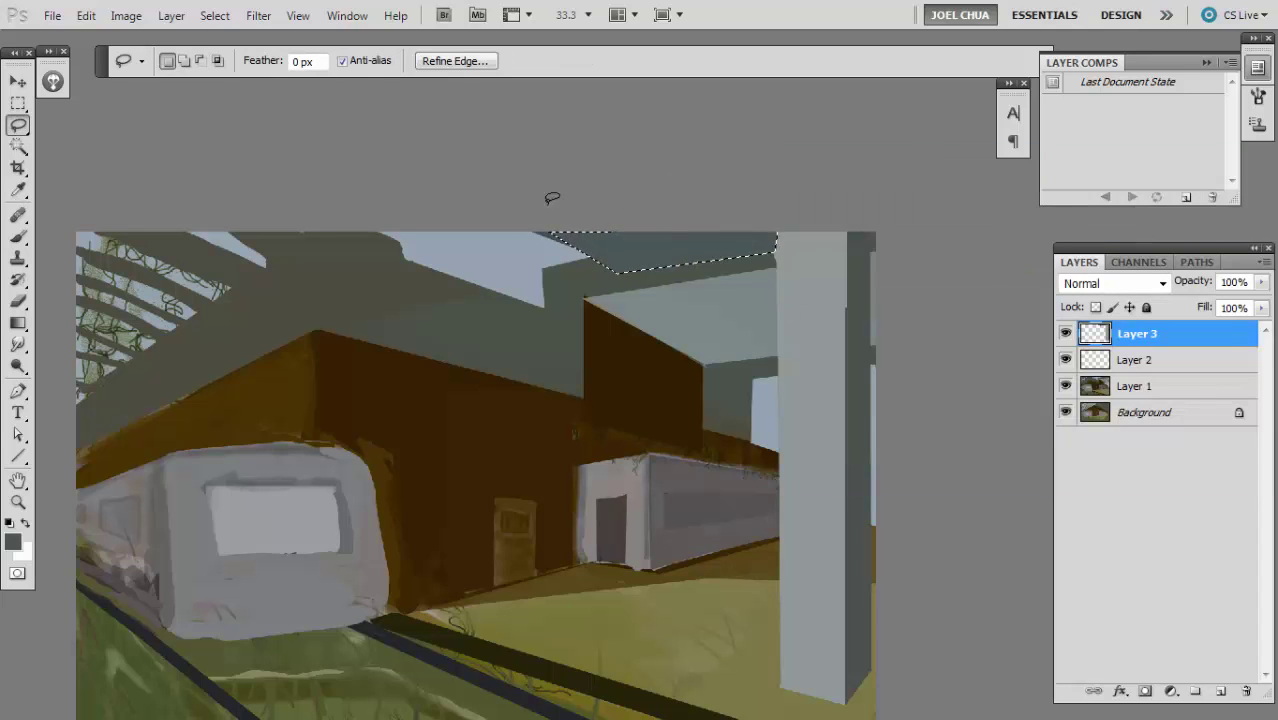
{"action": "key", "text": "n"}
{"action": "left_click", "coordinate": [881, 394]}
{"action": "key", "text": "Return"}
{"action": "key", "text": "alt+BackSpace"}
{"action": "key", "text": "ctrl+d"}
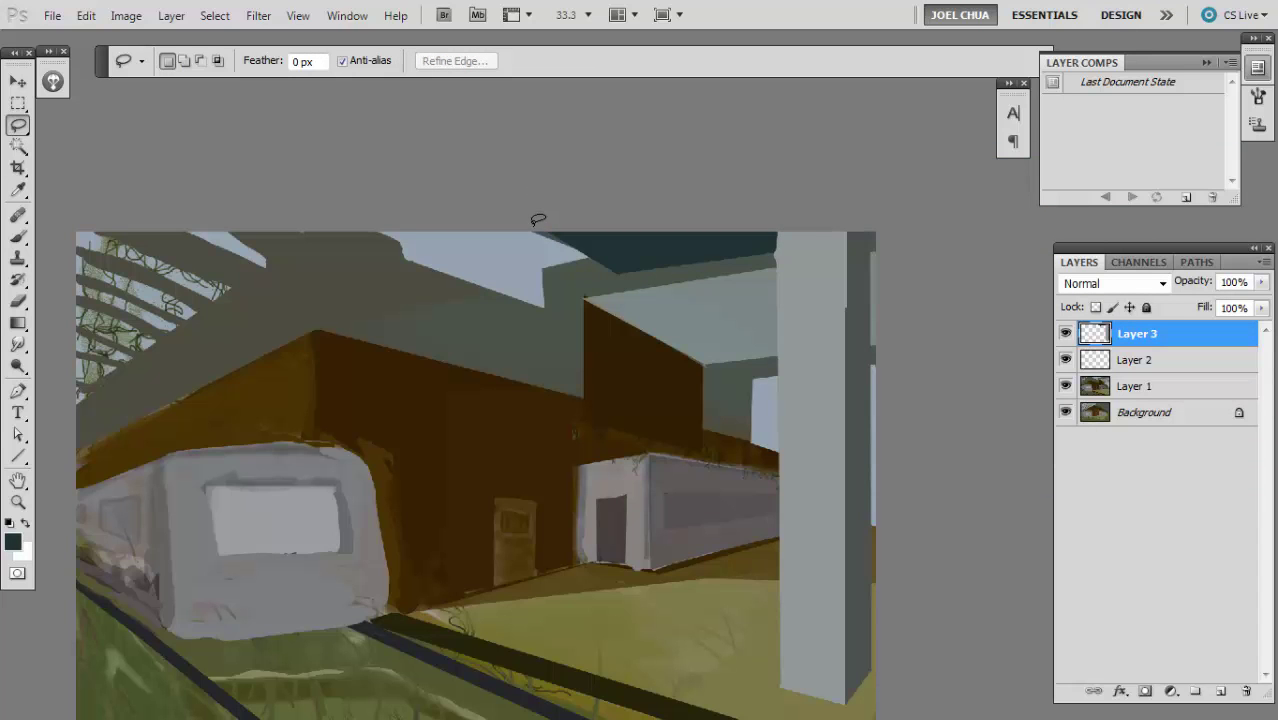
{"action": "key", "text": "ctrl+minus"}
{"action": "key", "text": "ctrl+plus"}
{"action": "key", "text": "ctrl+plus"}
{"action": "key", "text": "ctrl+minus"}
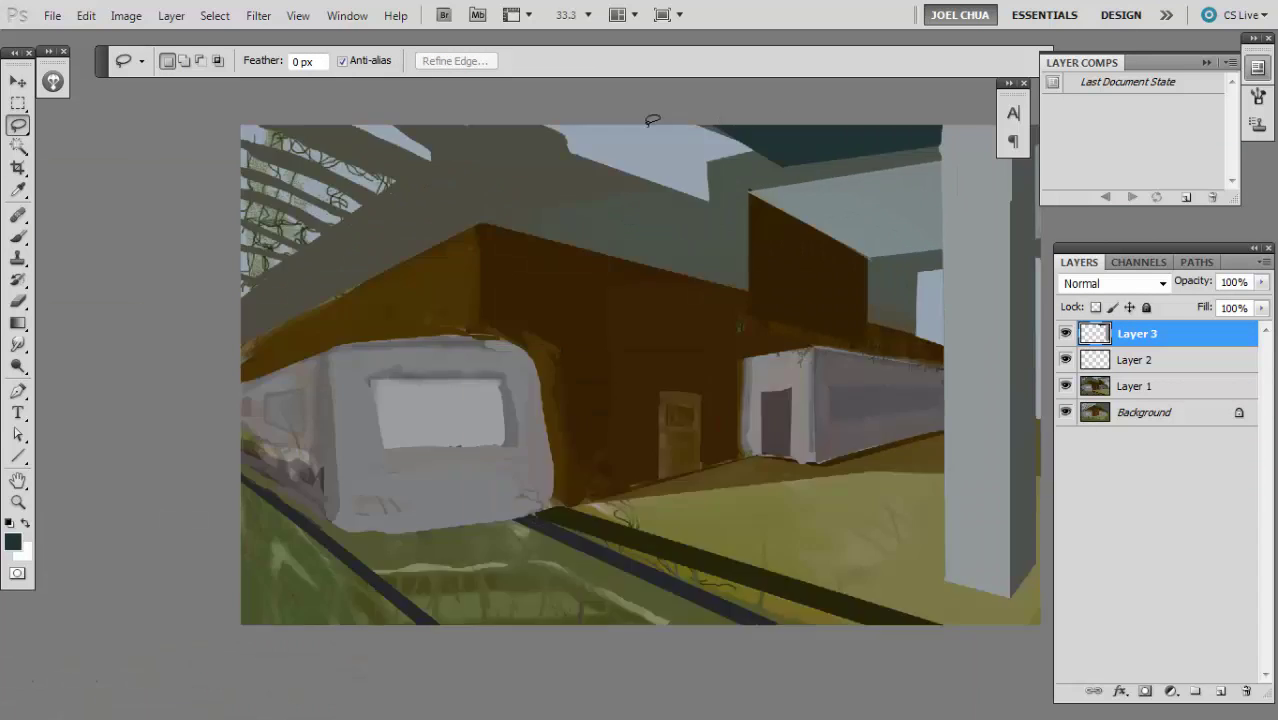
{"action": "key", "text": "ctrl+minus"}
{"action": "key", "text": "ctrl+minus"}
{"action": "scroll", "coordinate": [566, 112], "scroll_direction": "up", "scroll_amount": 2}
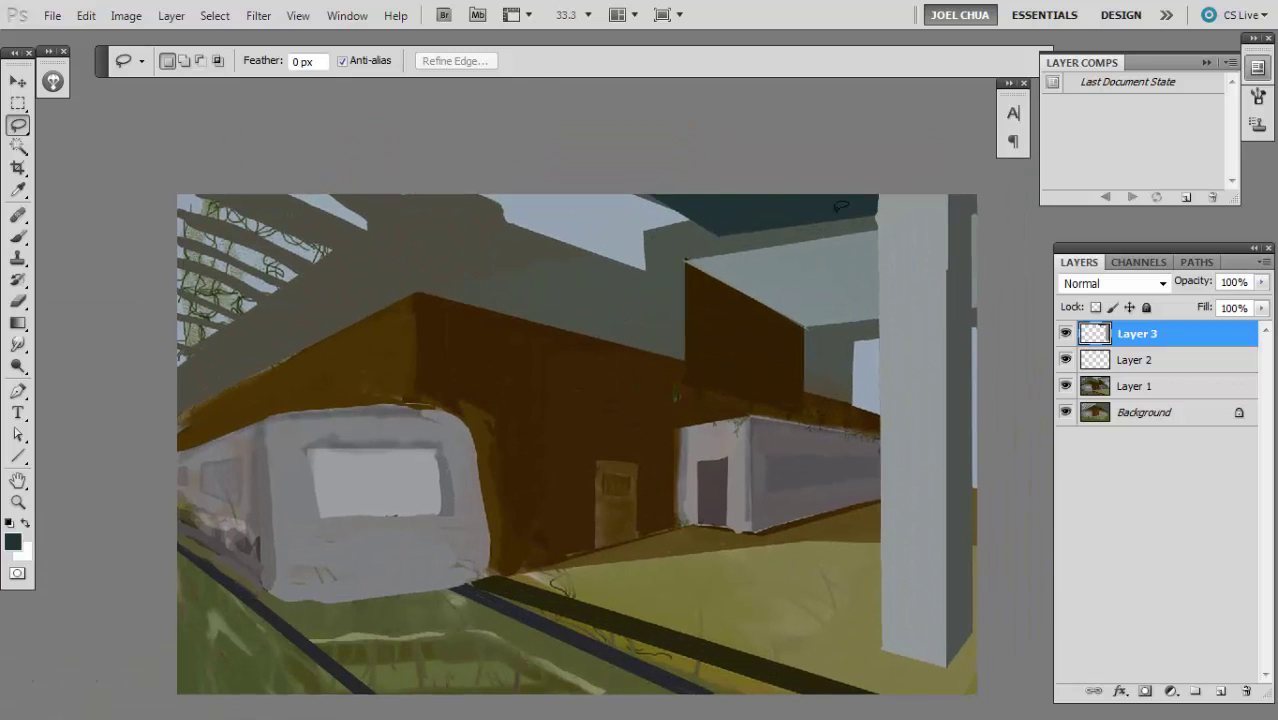
{"action": "mouse_move", "coordinate": [879, 206]}
{"action": "left_mouse_down"}
{"action": "mouse_move", "coordinate": [701, 243]}
{"action": "mouse_move", "coordinate": [515, 186]}
{"action": "mouse_move", "coordinate": [745, 165]}
{"action": "left_mouse_up"}
{"action": "scroll", "coordinate": [758, 224], "scroll_direction": "down", "scroll_amount": 2}
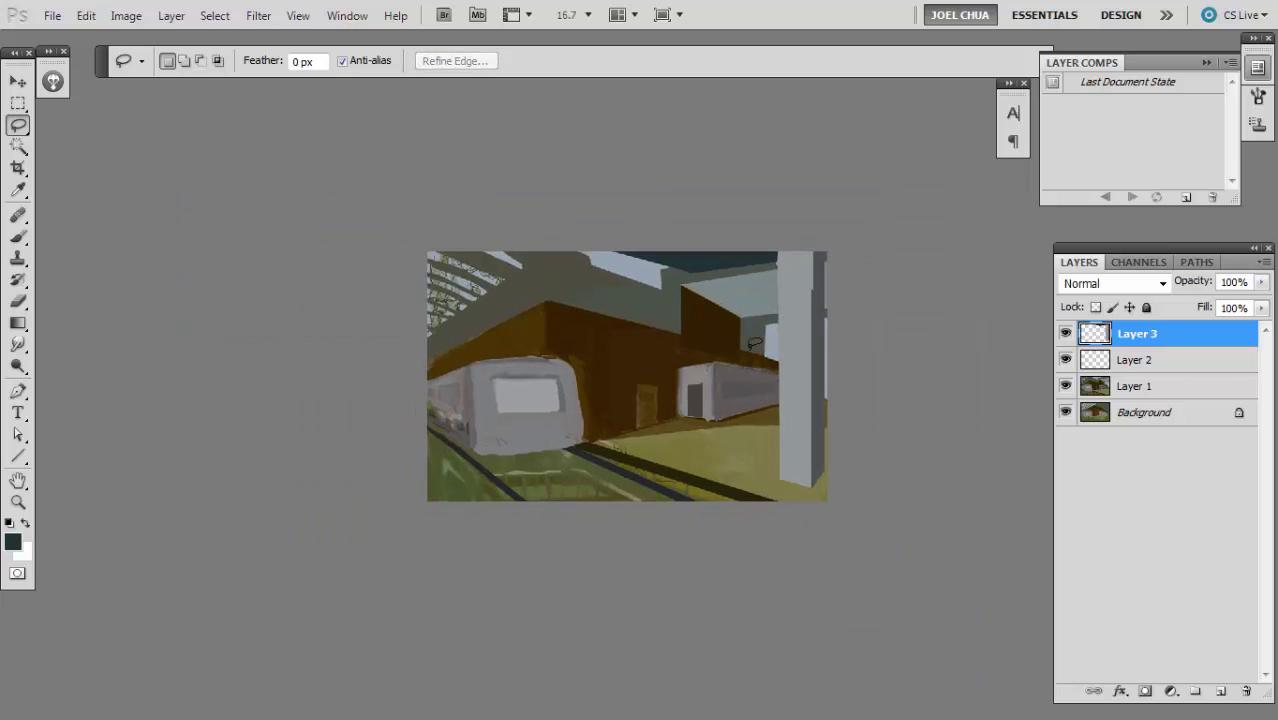
{"action": "scroll", "coordinate": [563, 298], "scroll_direction": "up", "scroll_amount": 2}
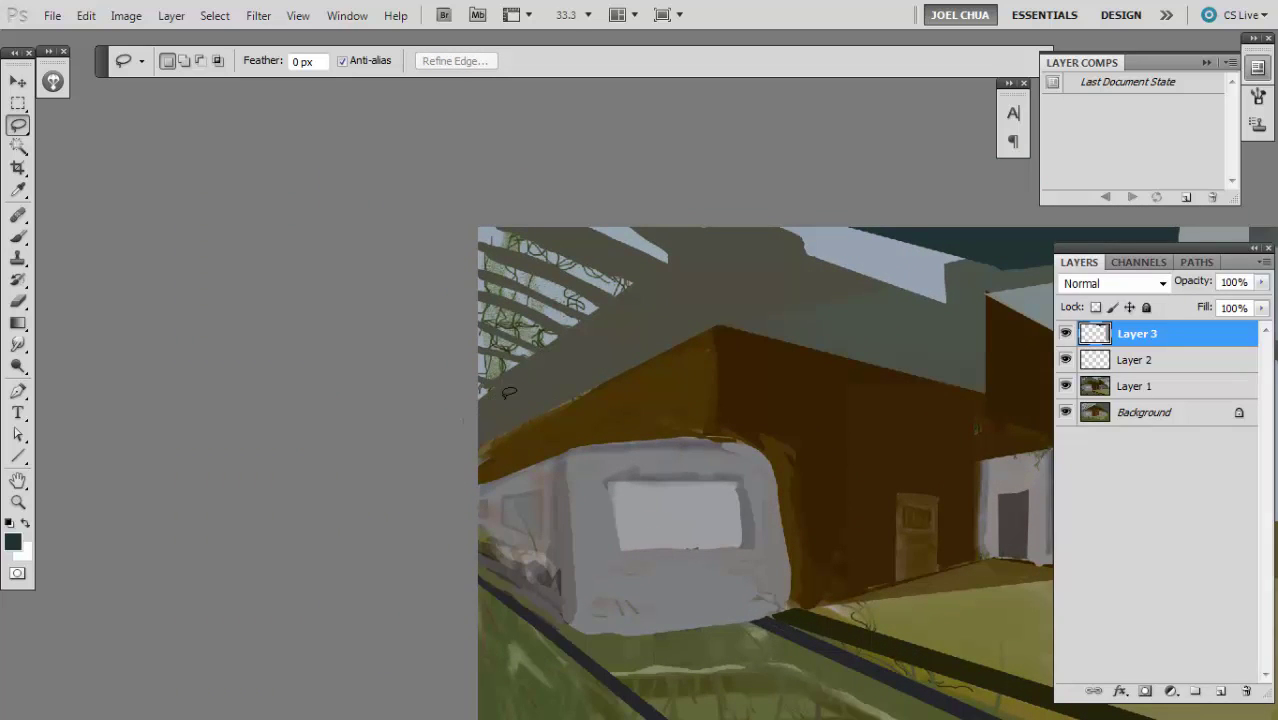
{"action": "mouse_move", "coordinate": [509, 393]}
{"action": "left_mouse_down"}
{"action": "mouse_move", "coordinate": [704, 291]}
{"action": "mouse_move", "coordinate": [690, 305]}
{"action": "left_mouse_up"}
{"action": "left_click_drag", "start_coordinate": [554, 451], "coordinate": [421, 459]}
{"action": "key", "text": "ctrl+d"}
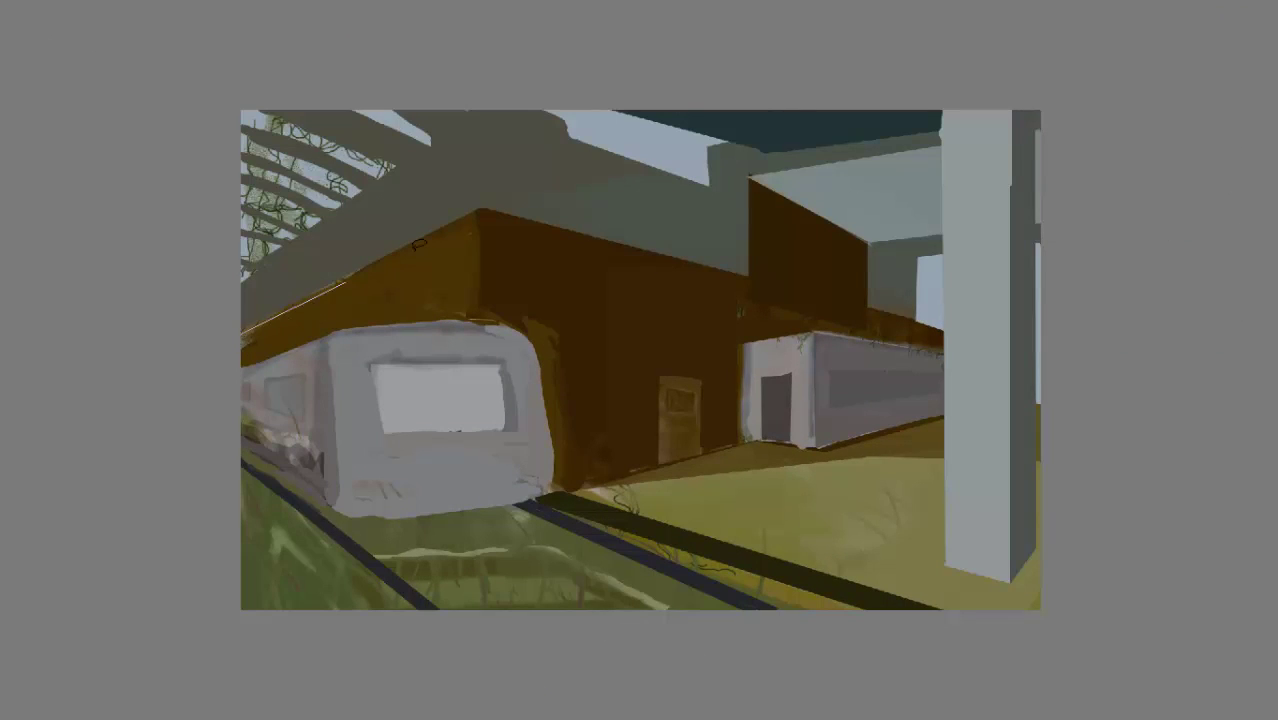
- Lasso a narrow eave band along the upper edges of both brown walls and fill it with dark teal
{"action": "left_click_drag", "start_coordinate": [420, 244], "coordinate": [477, 206]}
{"action": "left_click", "coordinate": [745, 266], "text": "shift"}
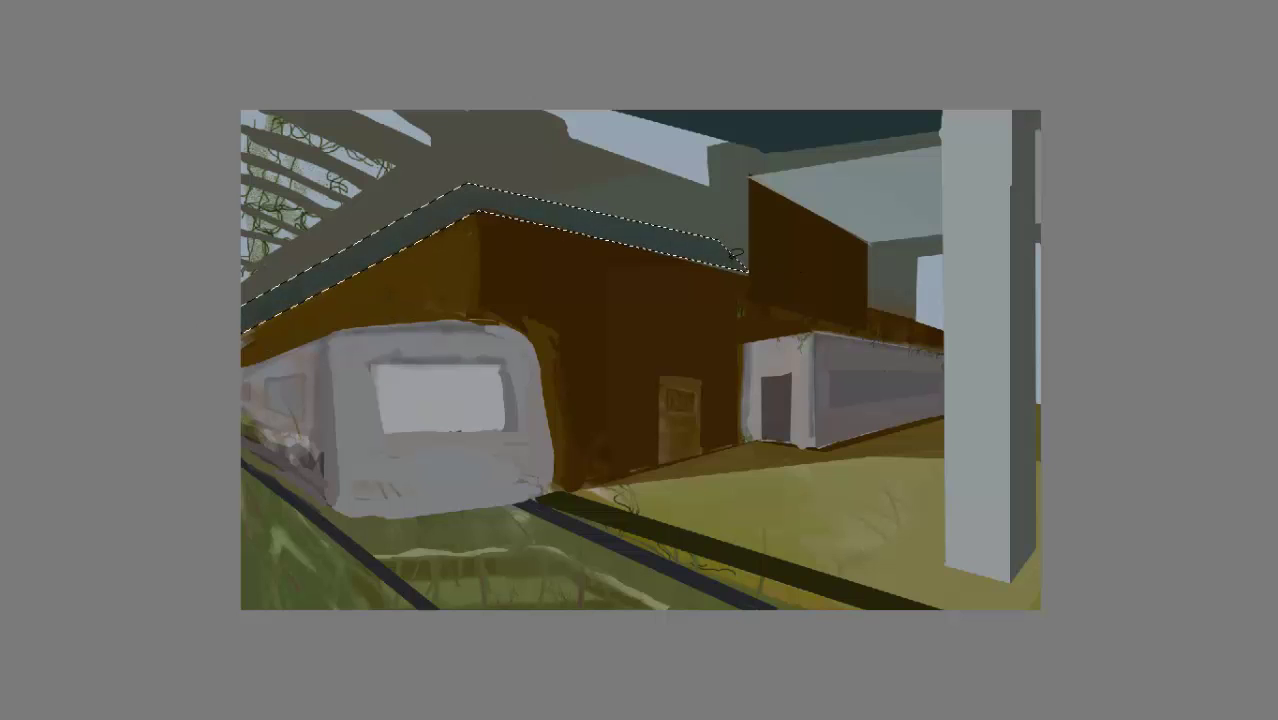
{"action": "left_click", "coordinate": [367, 399]}
{"action": "key", "text": "Return"}
{"action": "key", "text": "ctrl+minus"}
{"action": "key", "text": "ctrl+plus"}
{"action": "key", "text": "ctrl+alt+z"}
{"action": "key", "text": "ctrl+alt+z"}
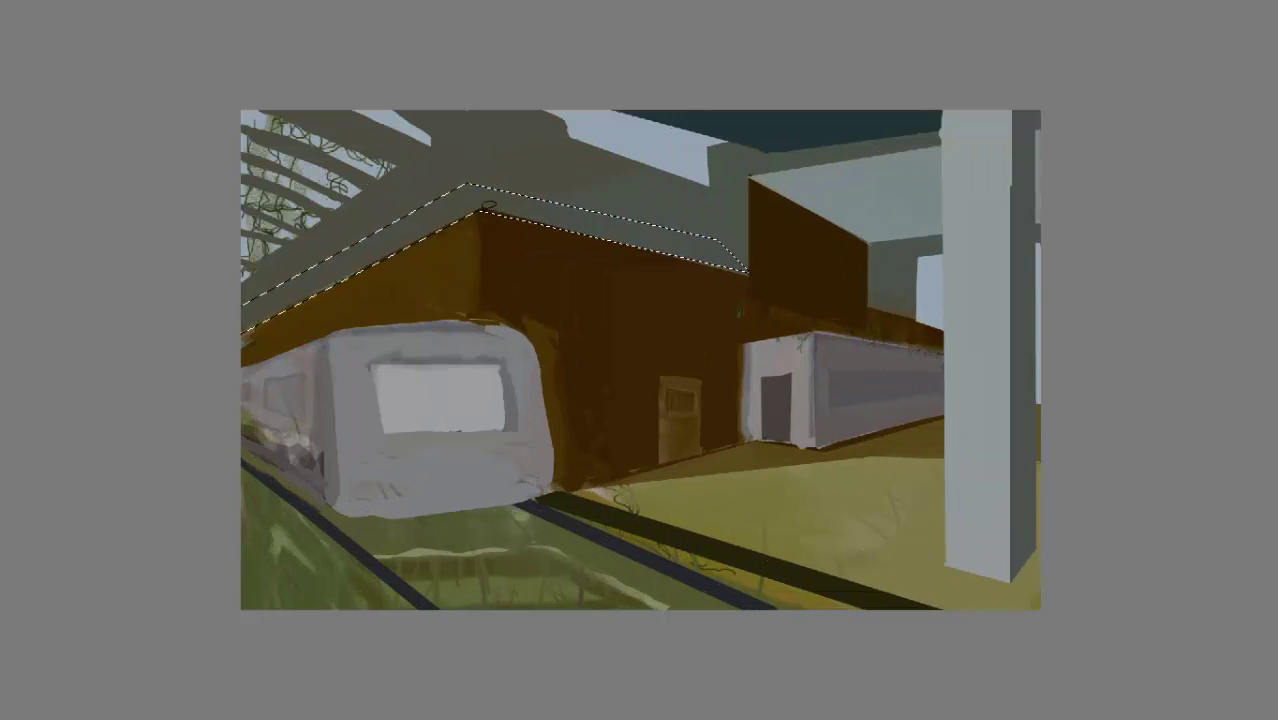
{"action": "left_click", "coordinate": [481, 188], "text": "alt"}
{"action": "key", "text": "alt+BackSpace"}
{"action": "key", "text": "ctrl+d"}
{"action": "mouse_move", "coordinate": [474, 184]}
{"action": "left_mouse_down"}
{"action": "mouse_move", "coordinate": [740, 250]}
{"action": "mouse_move", "coordinate": [660, 180]}
{"action": "mouse_move", "coordinate": [474, 185]}
{"action": "left_mouse_up"}
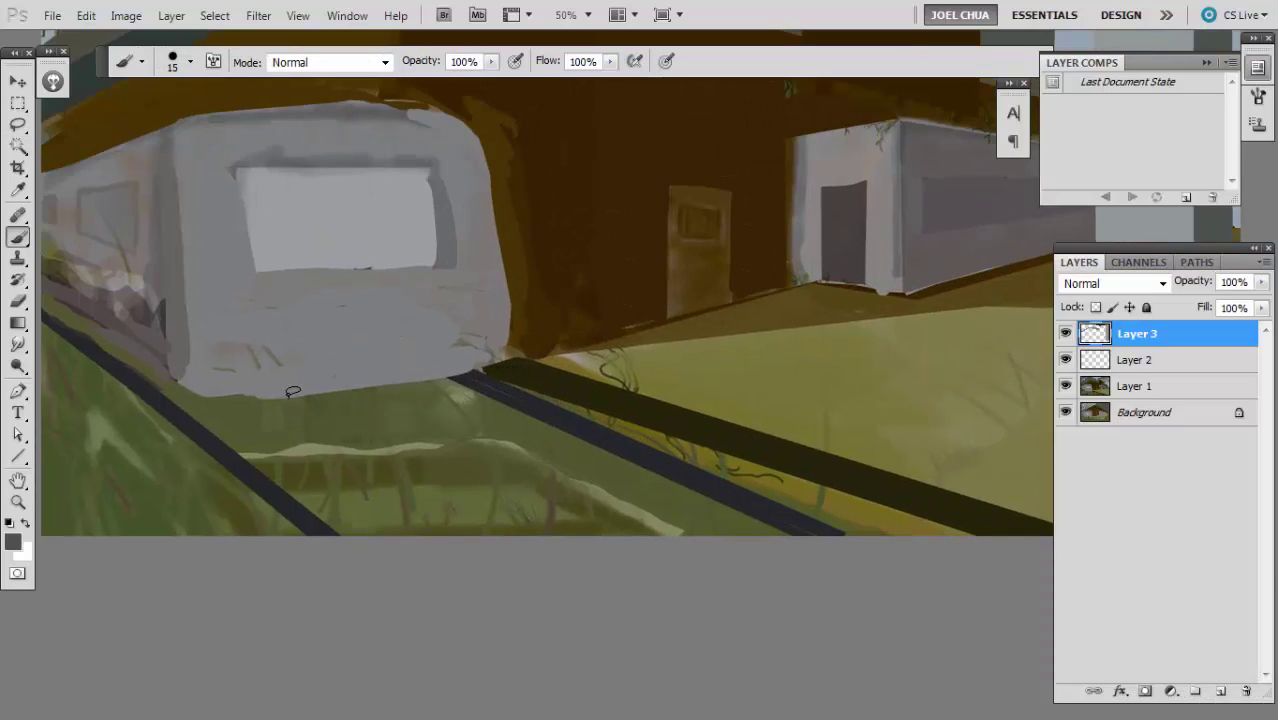
- Add a new layer and set the foreground colour to a dark, cool green based on the grass colour
{"action": "left_click_drag", "start_coordinate": [291, 391], "coordinate": [473, 424]}
{"action": "key", "text": "ctrl+minus"}
{"action": "key", "text": "ctrl+minus"}
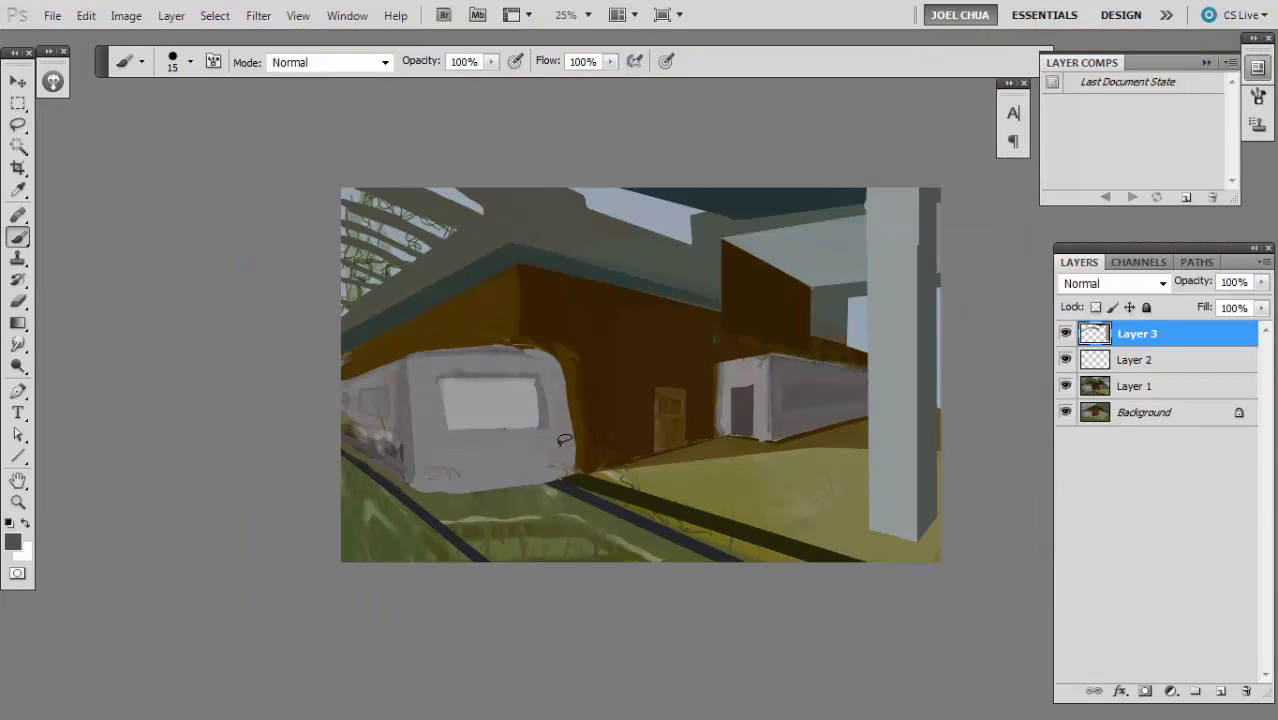
{"action": "key", "text": "ctrl+plus"}
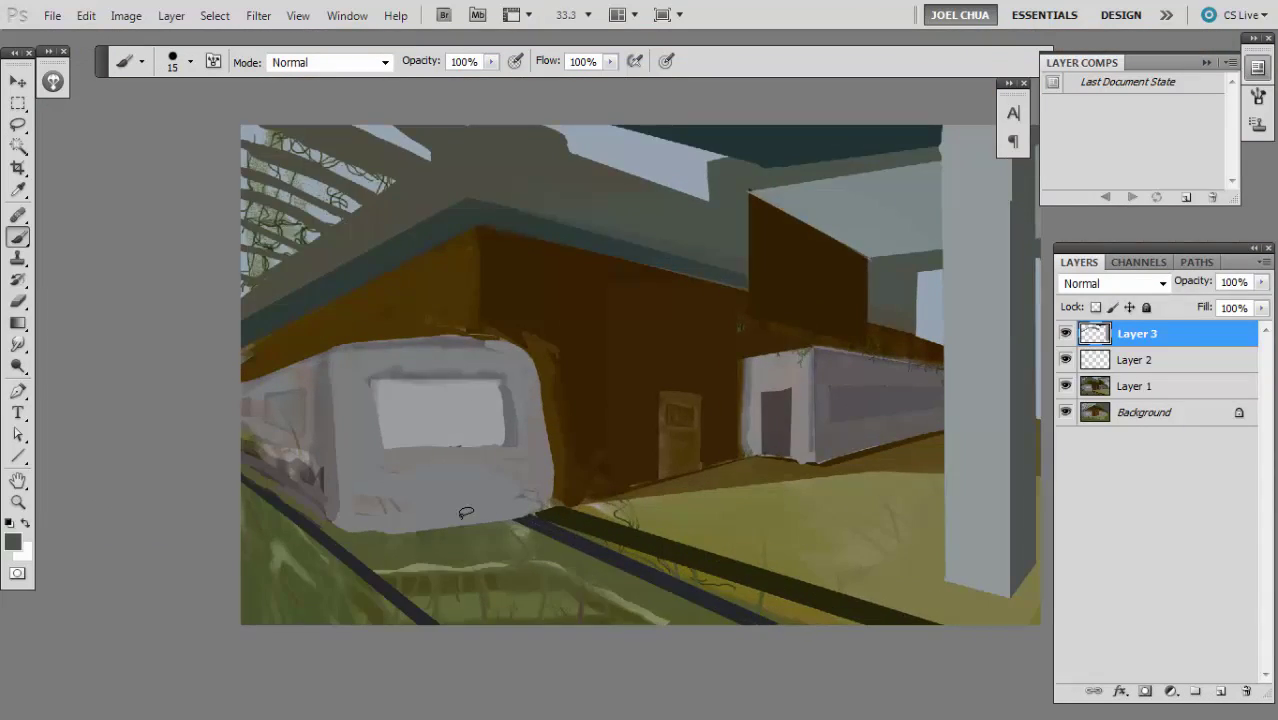
{"action": "left_click_drag", "start_coordinate": [470, 496], "coordinate": [535, 407]}
{"action": "key", "text": "ctrl+shift+alt+n"}
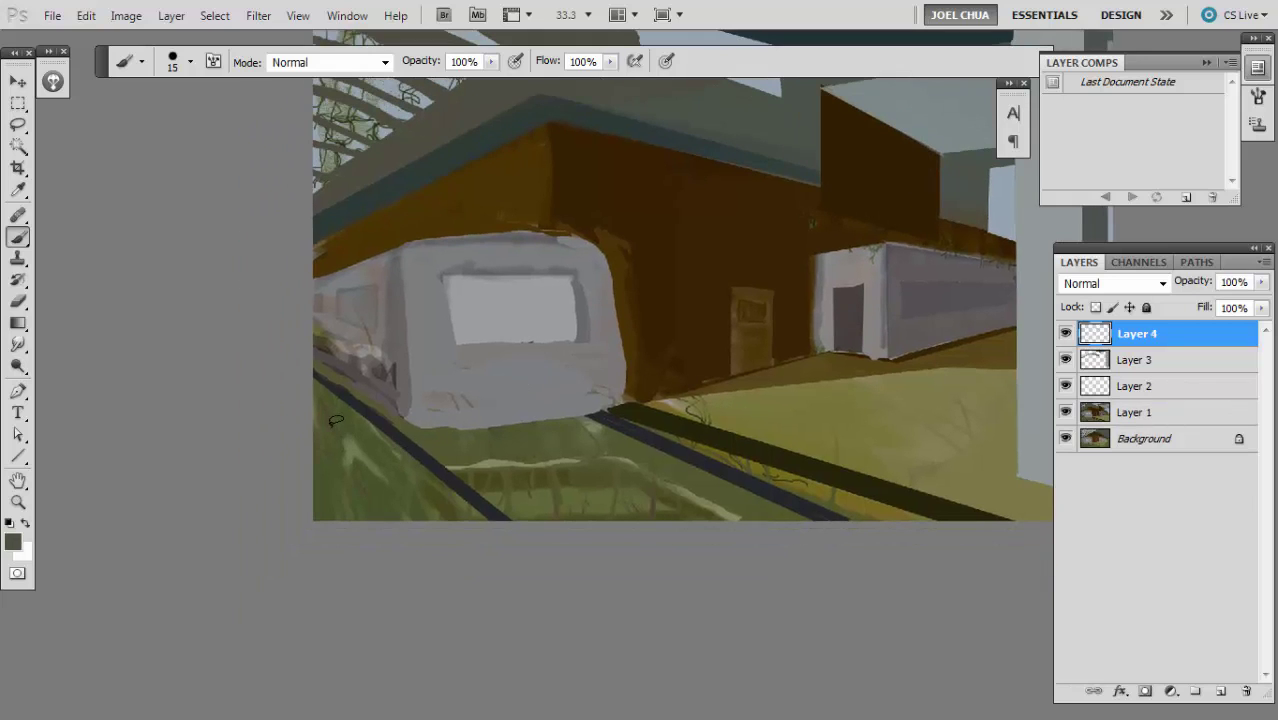
{"action": "key", "text": "n"}
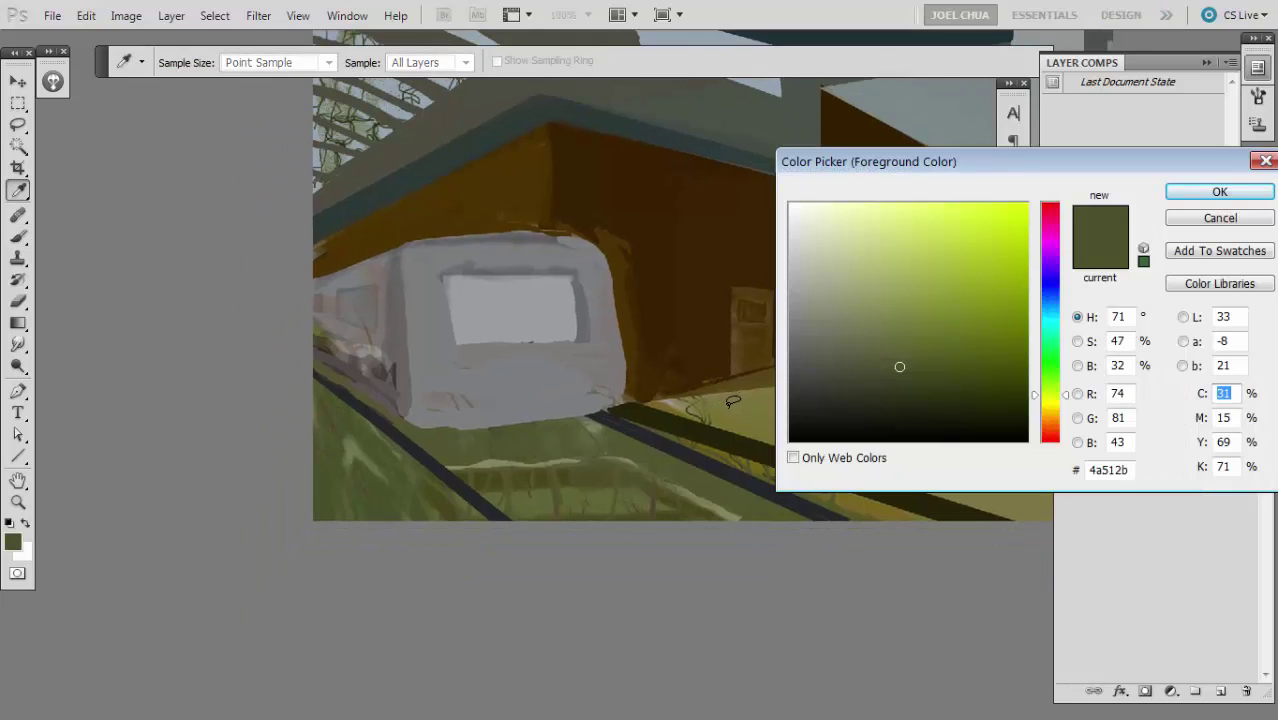
{"action": "left_click_drag", "start_coordinate": [1048, 398], "coordinate": [1050, 344]}
{"action": "mouse_move", "coordinate": [910, 368]}
{"action": "left_mouse_down"}
{"action": "mouse_move", "coordinate": [956, 391]}
{"action": "mouse_move", "coordinate": [973, 383]}
{"action": "mouse_move", "coordinate": [979, 328]}
{"action": "mouse_move", "coordinate": [944, 354]}
{"action": "mouse_move", "coordinate": [916, 354]}
{"action": "mouse_move", "coordinate": [941, 382]}
{"action": "left_mouse_up"}
{"action": "key", "text": "Return"}
{"action": "key", "text": "l"}
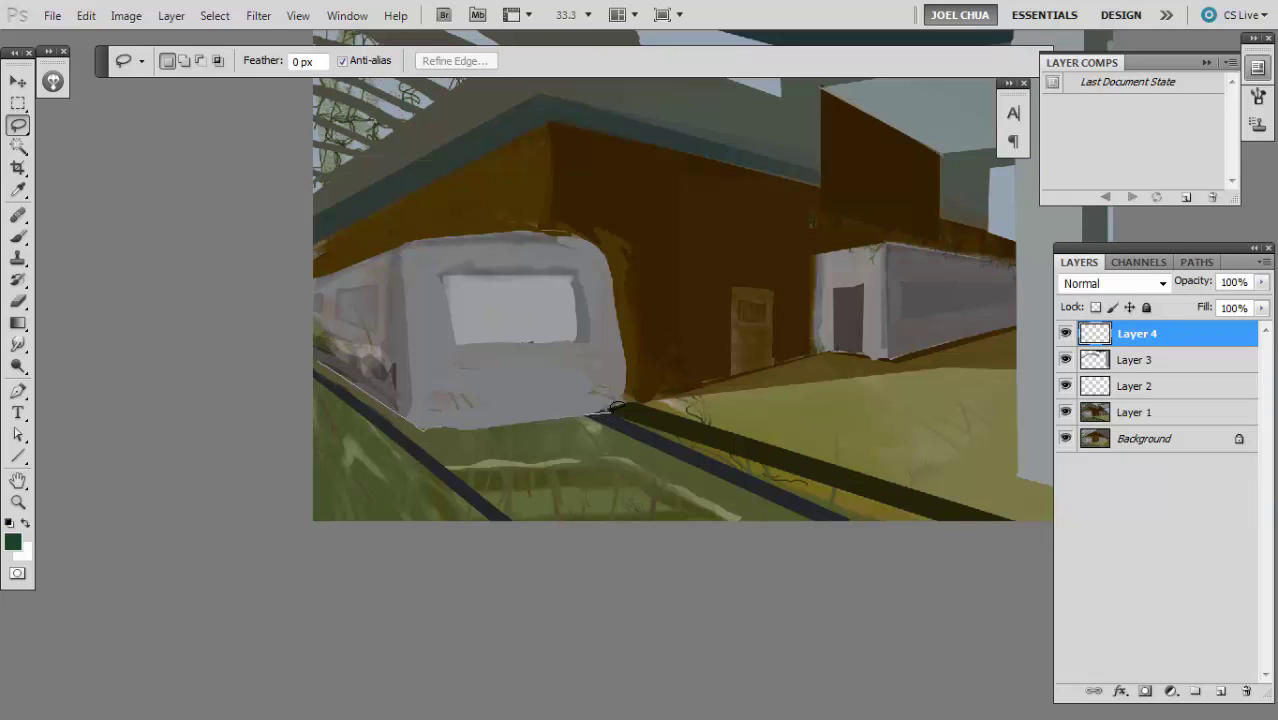
- Lasso the foreground ground around the rails, fill it with the dark green on a new layer, and set the layer opacity to 77%
{"action": "mouse_move", "coordinate": [612, 407]}
{"action": "left_mouse_down"}
{"action": "mouse_move", "coordinate": [947, 533]}
{"action": "mouse_move", "coordinate": [106, 437]}
{"action": "mouse_move", "coordinate": [196, 347]}
{"action": "left_mouse_up"}
{"action": "key", "text": "ctrl+shift+alt+n"}
{"action": "key", "text": "alt+BackSpace"}
{"action": "key", "text": "ctrl+d"}
{"action": "key", "text": "v"}
{"action": "key", "text": "5"}
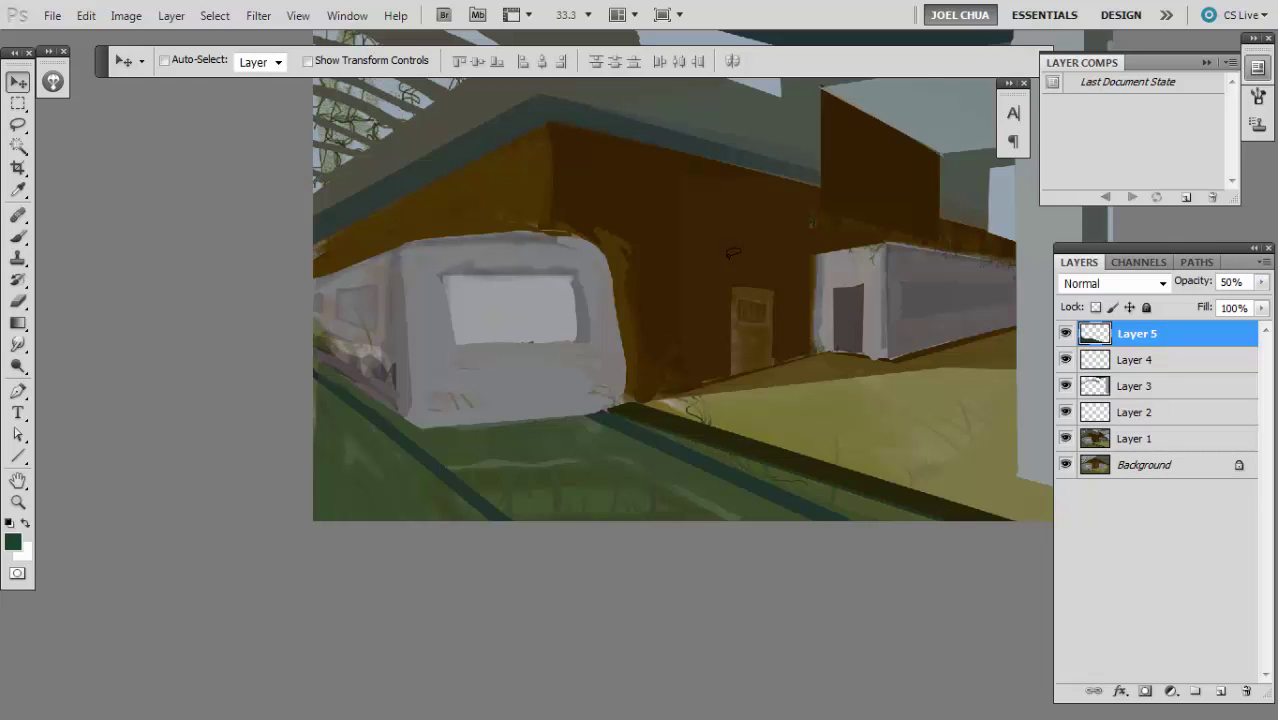
{"action": "key", "text": "7"}
{"action": "key", "text": "7"}
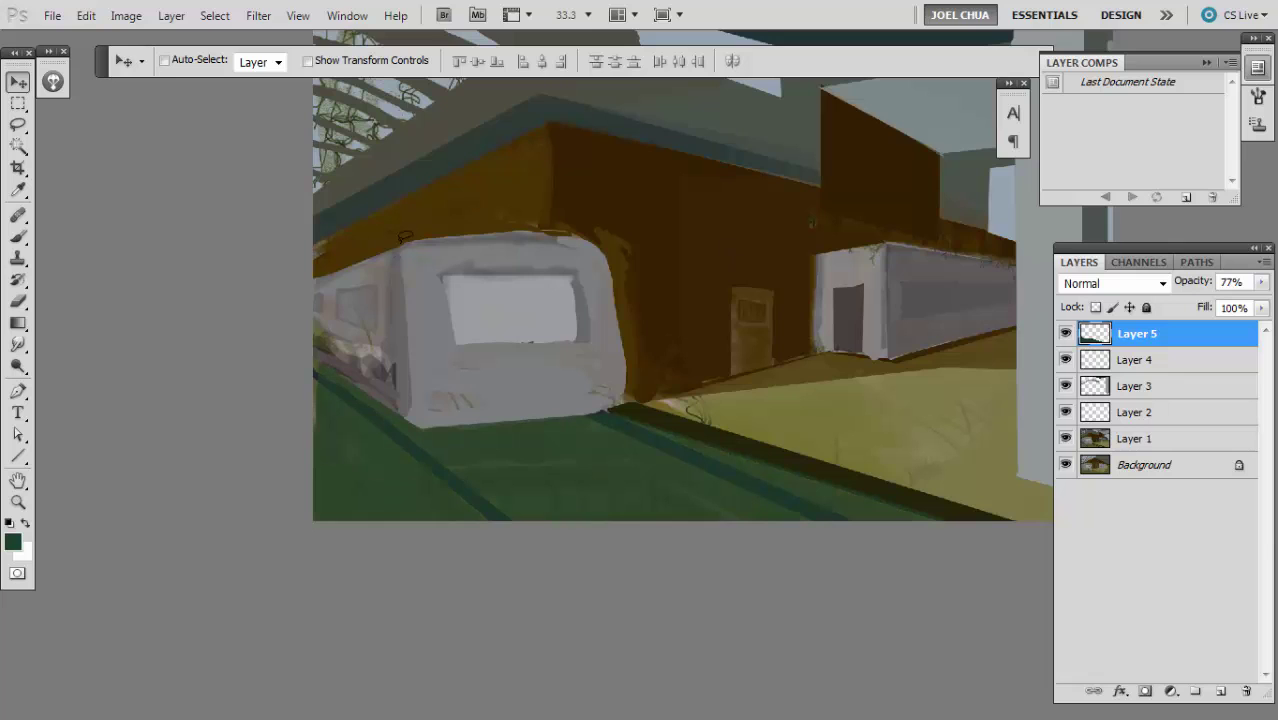
- Lasso many thin, curved grass streaks across the green foreground and delete them from the green layer
{"action": "key", "text": "ctrl+plus"}
{"action": "scroll", "coordinate": [366, 377], "scroll_direction": "down", "scroll_amount": 1}
{"action": "key", "text": "e"}
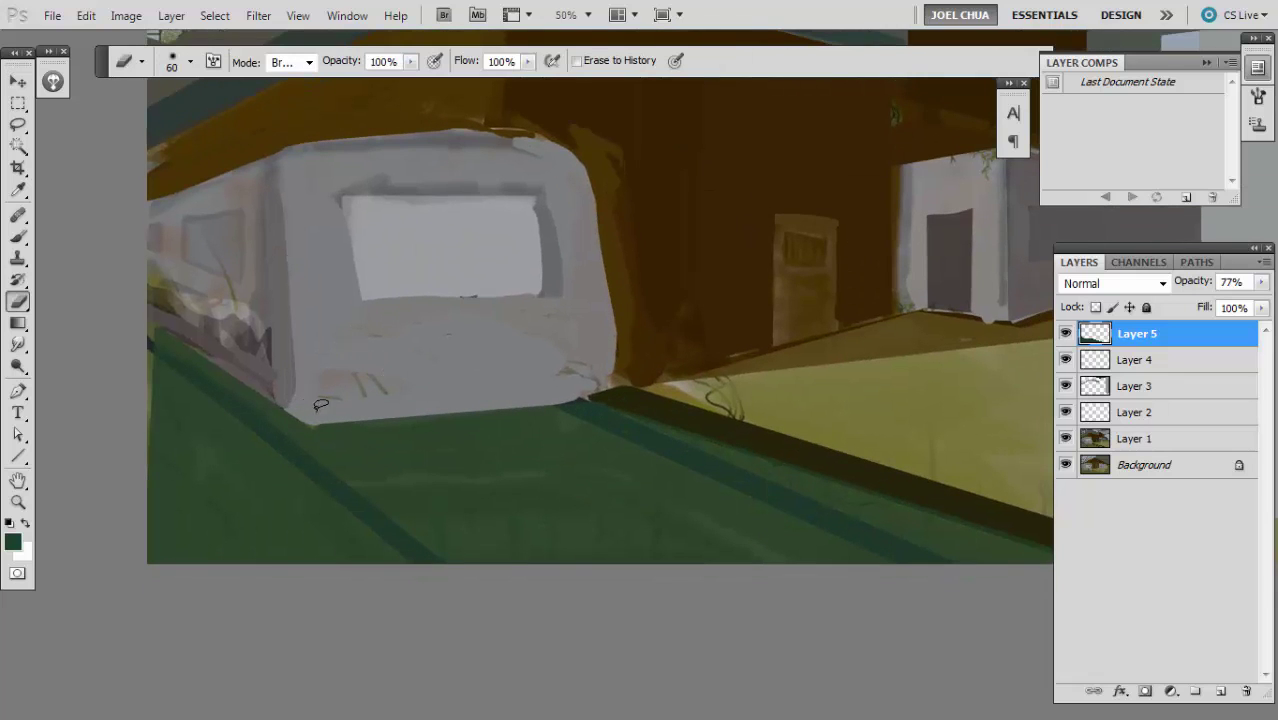
{"action": "key", "text": "l"}
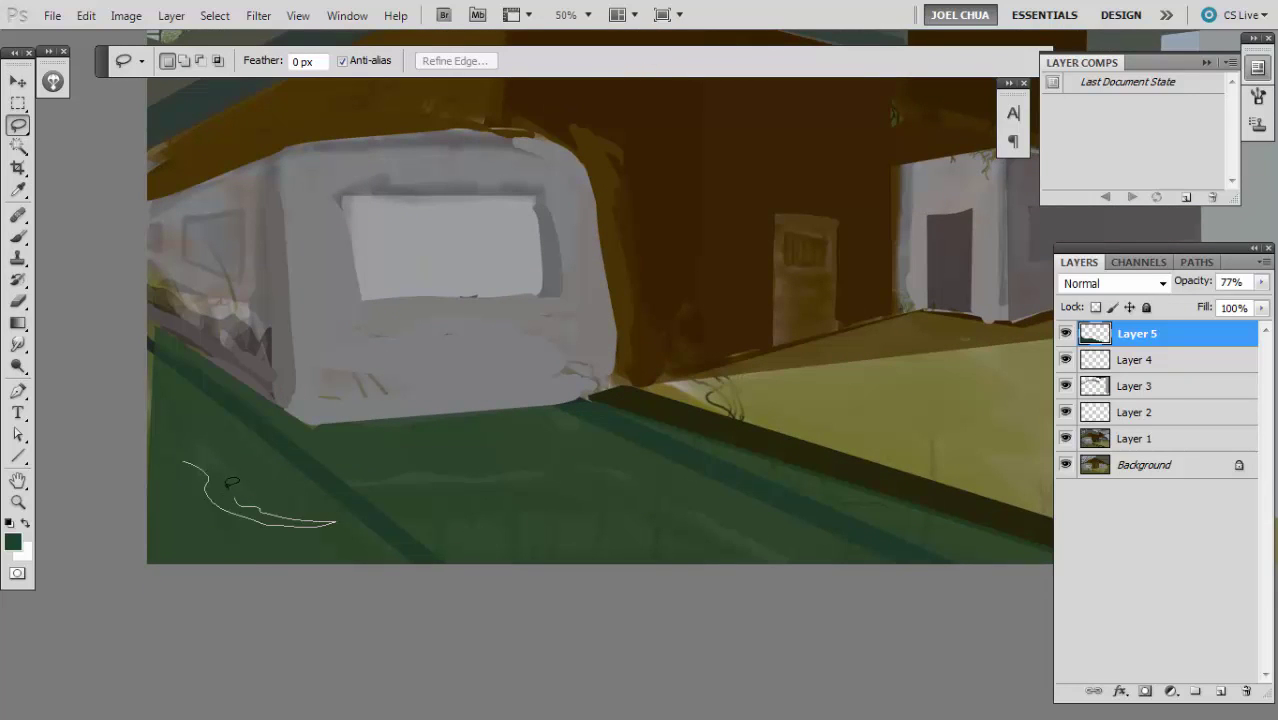
{"action": "key", "text": "shift"}
{"action": "mouse_move", "coordinate": [230, 479]}
{"action": "left_mouse_down"}
{"action": "mouse_move", "coordinate": [222, 470]}
{"action": "mouse_move", "coordinate": [340, 480]}
{"action": "mouse_move", "coordinate": [155, 418]}
{"action": "mouse_move", "coordinate": [205, 436]}
{"action": "left_mouse_up"}
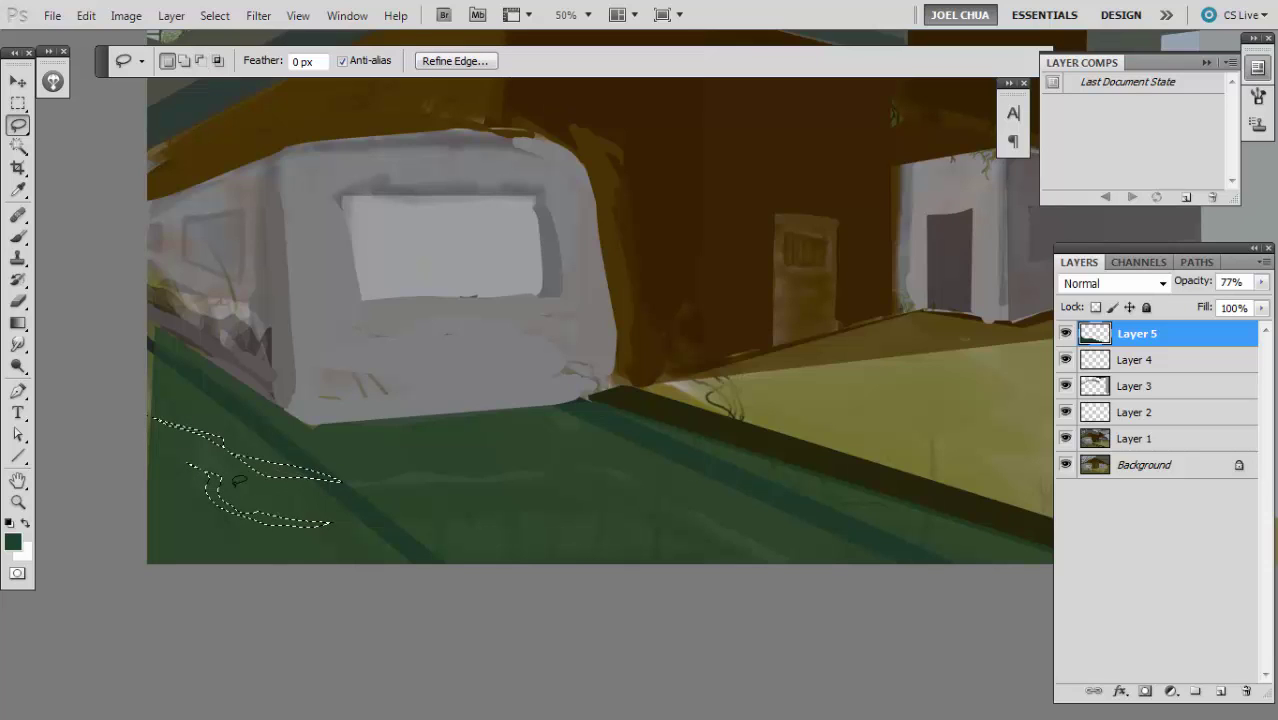
{"action": "key", "text": "shift"}
{"action": "mouse_move", "coordinate": [222, 558]}
{"action": "left_mouse_down"}
{"action": "mouse_move", "coordinate": [155, 542]}
{"action": "mouse_move", "coordinate": [242, 563]}
{"action": "left_mouse_up"}
{"action": "mouse_move", "coordinate": [556, 555]}
{"action": "left_mouse_down"}
{"action": "mouse_move", "coordinate": [490, 540]}
{"action": "mouse_move", "coordinate": [585, 563]}
{"action": "left_mouse_up"}
{"action": "left_click_drag", "start_coordinate": [390, 572], "coordinate": [240, 560]}
{"action": "mouse_move", "coordinate": [712, 441]}
{"action": "left_mouse_down"}
{"action": "mouse_move", "coordinate": [682, 482]}
{"action": "mouse_move", "coordinate": [735, 466]}
{"action": "mouse_move", "coordinate": [714, 443]}
{"action": "left_mouse_up"}
{"action": "mouse_move", "coordinate": [604, 417]}
{"action": "left_mouse_down"}
{"action": "mouse_move", "coordinate": [670, 444]}
{"action": "mouse_move", "coordinate": [658, 424]}
{"action": "mouse_move", "coordinate": [584, 404]}
{"action": "left_mouse_up"}
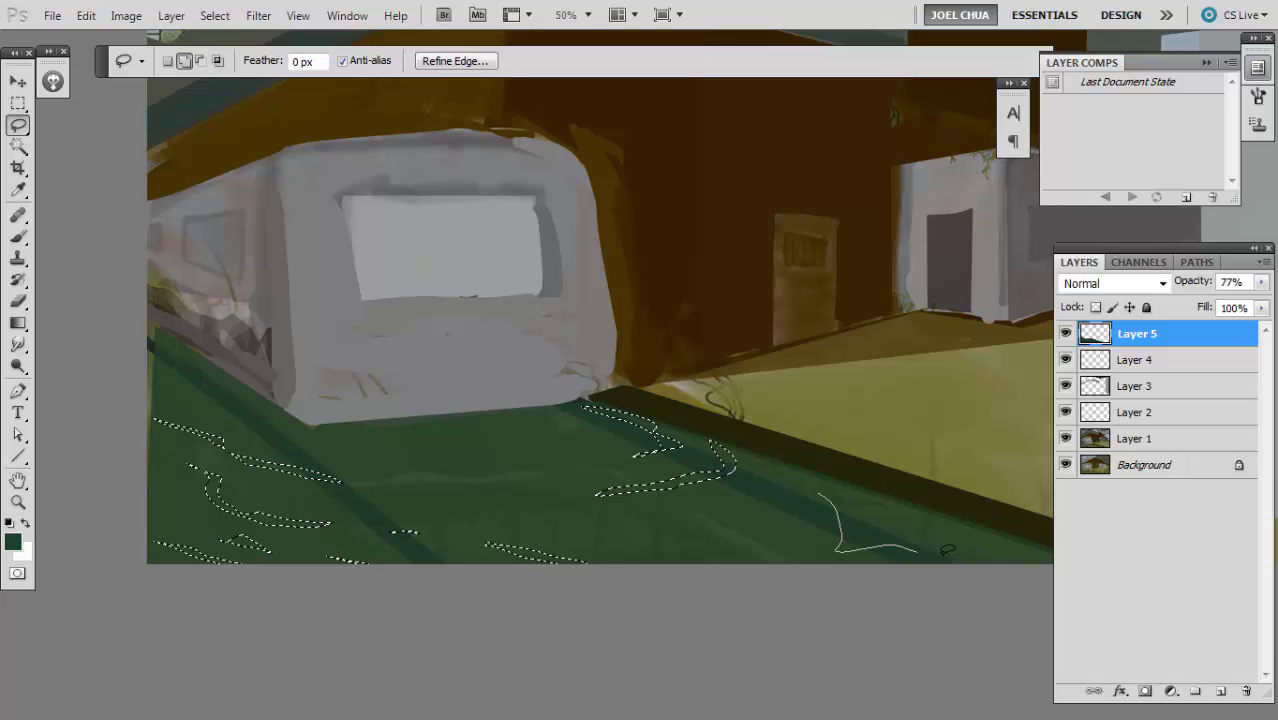
{"action": "left_click_drag", "start_coordinate": [962, 549], "coordinate": [845, 492]}
{"action": "left_click_drag", "start_coordinate": [858, 556], "coordinate": [940, 564]}
{"action": "mouse_move", "coordinate": [882, 525]}
{"action": "left_mouse_down"}
{"action": "mouse_move", "coordinate": [640, 511]}
{"action": "mouse_move", "coordinate": [620, 544]}
{"action": "mouse_move", "coordinate": [600, 520]}
{"action": "left_mouse_up"}
{"action": "left_click_drag", "start_coordinate": [700, 496], "coordinate": [804, 536]}
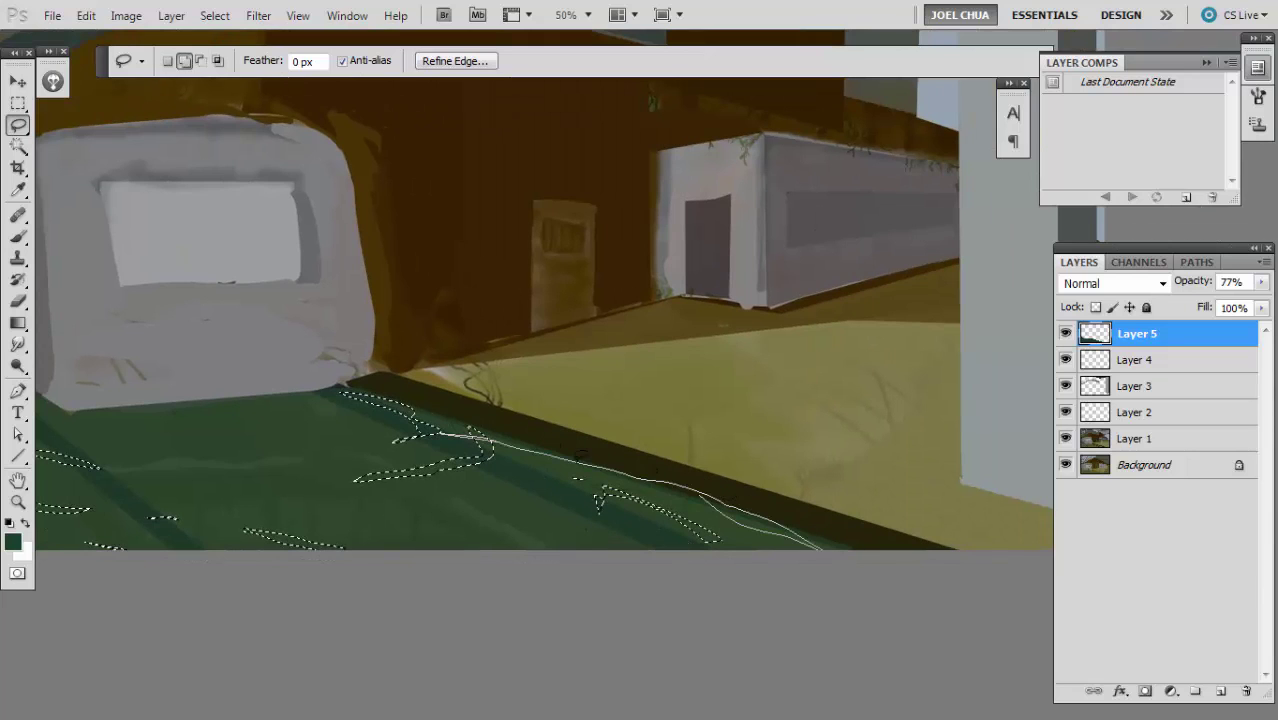
{"action": "left_click_drag", "start_coordinate": [605, 462], "coordinate": [600, 468]}
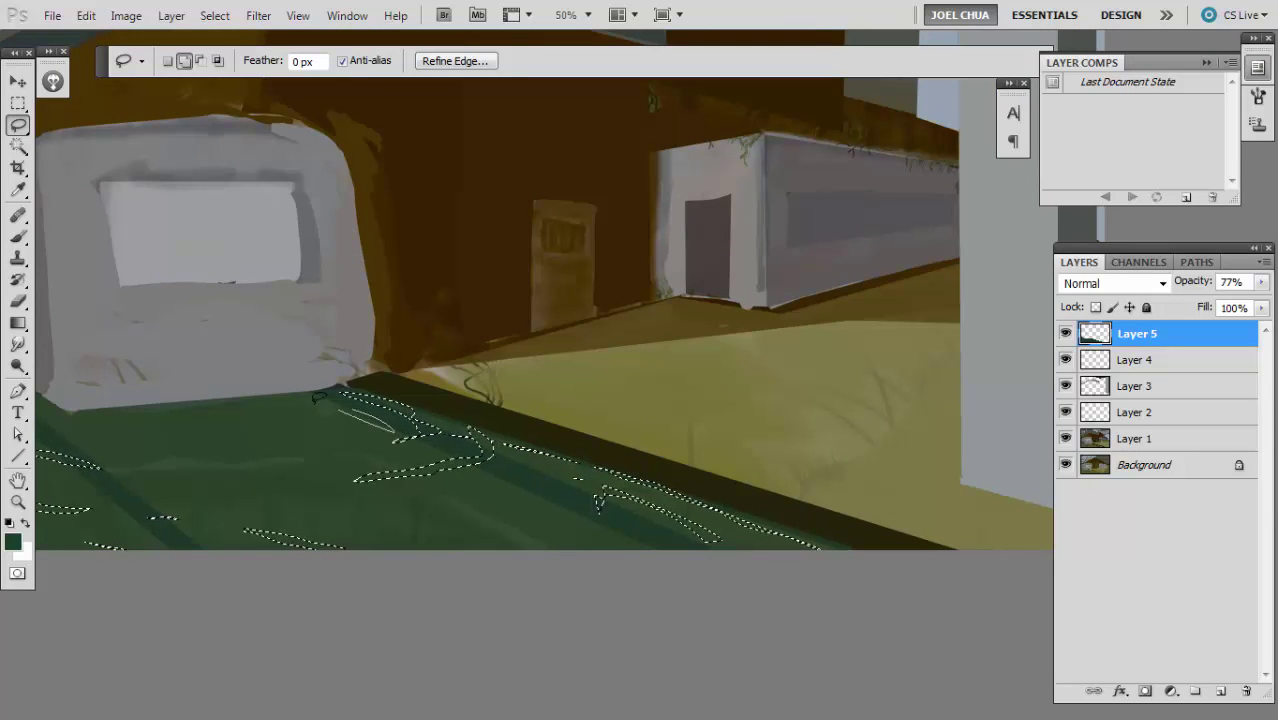
{"action": "left_click_drag", "start_coordinate": [135, 436], "coordinate": [468, 442]}
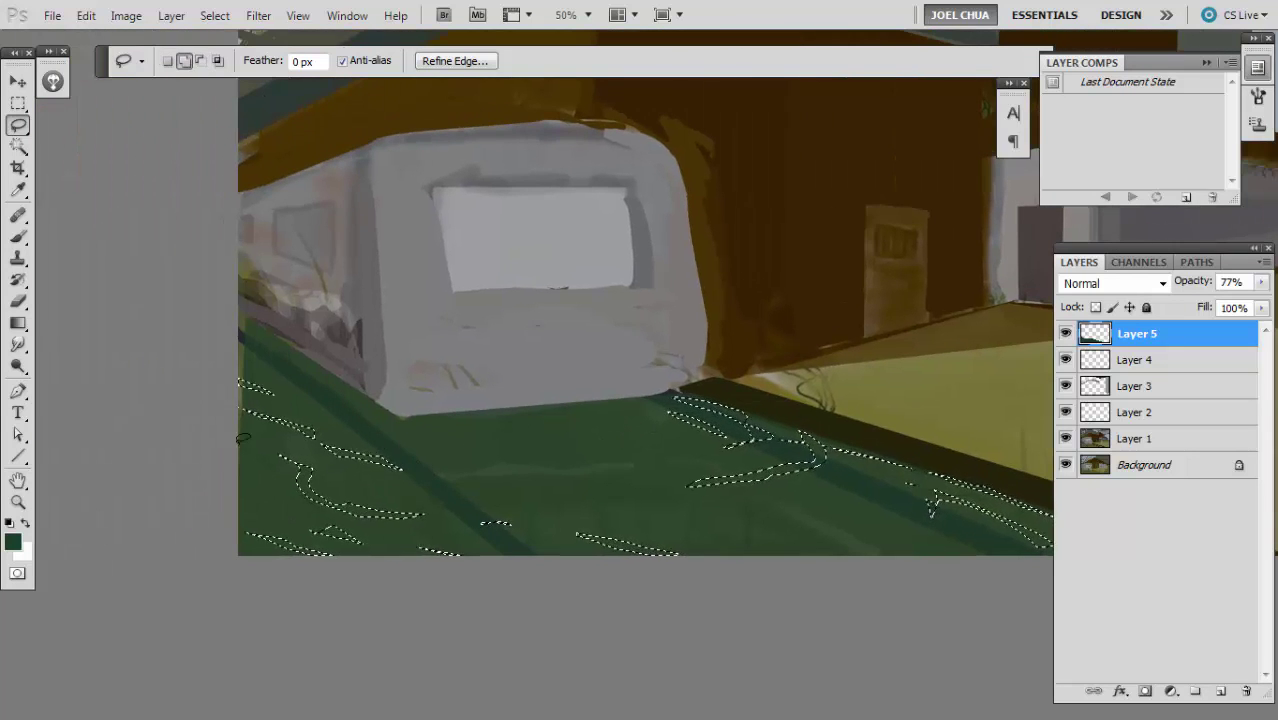
{"action": "mouse_move", "coordinate": [238, 448]}
{"action": "left_mouse_down"}
{"action": "mouse_move", "coordinate": [228, 471]}
{"action": "mouse_move", "coordinate": [260, 505]}
{"action": "mouse_move", "coordinate": [237, 486]}
{"action": "mouse_move", "coordinate": [225, 553]}
{"action": "left_mouse_up"}
{"action": "mouse_move", "coordinate": [238, 342]}
{"action": "left_mouse_down"}
{"action": "mouse_move", "coordinate": [279, 378]}
{"action": "mouse_move", "coordinate": [230, 362]}
{"action": "left_mouse_up"}
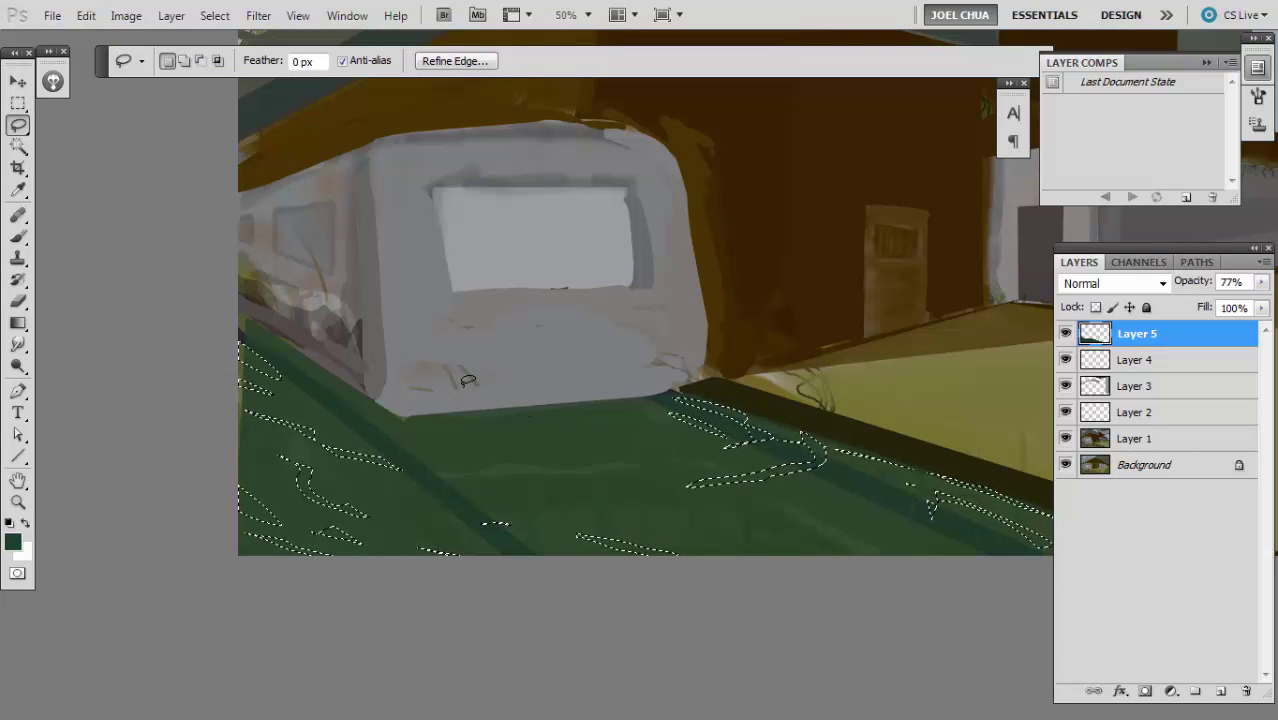
{"action": "key", "text": "ctrl+minus"}
{"action": "key", "text": "Delete"}
{"action": "key", "text": "ctrl+d"}
{"action": "left_click_drag", "start_coordinate": [452, 414], "coordinate": [455, 385]}
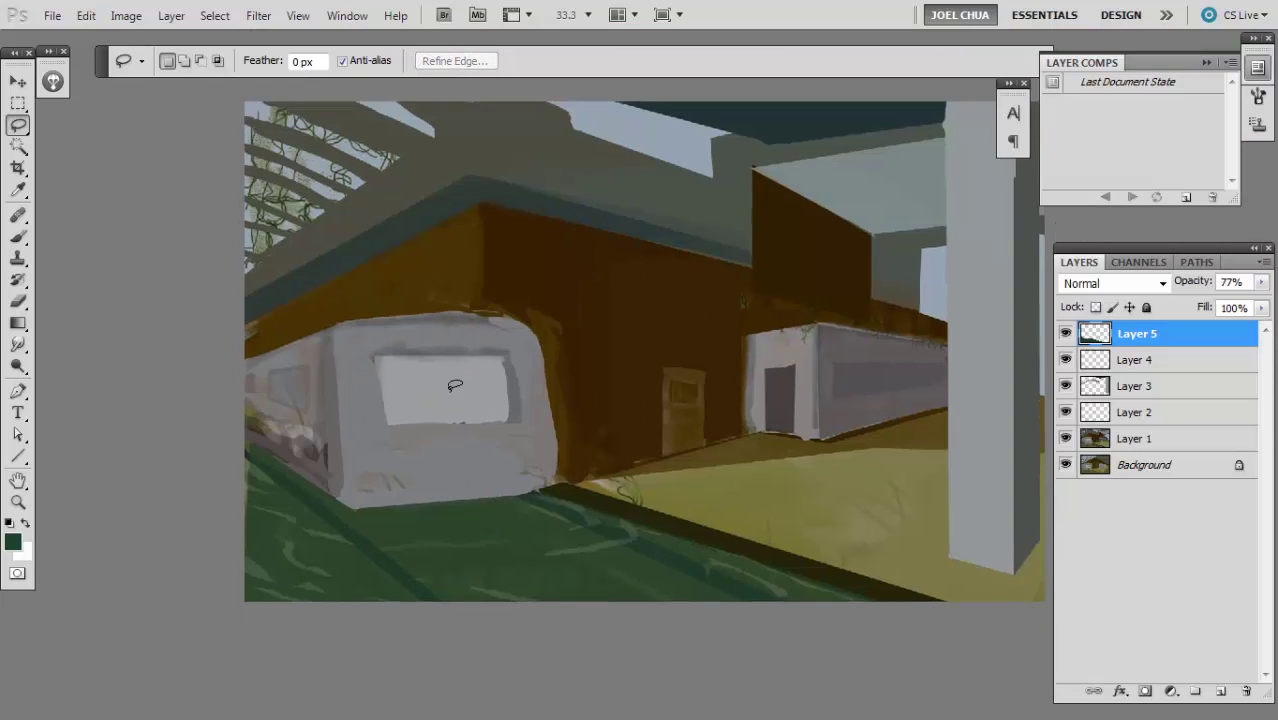
- Lasso a narrow shadow strip along the lower edge of the front carriage and darken it
{"action": "key", "text": "ctrl+plus"}
{"action": "left_click_drag", "start_coordinate": [290, 504], "coordinate": [379, 487]}
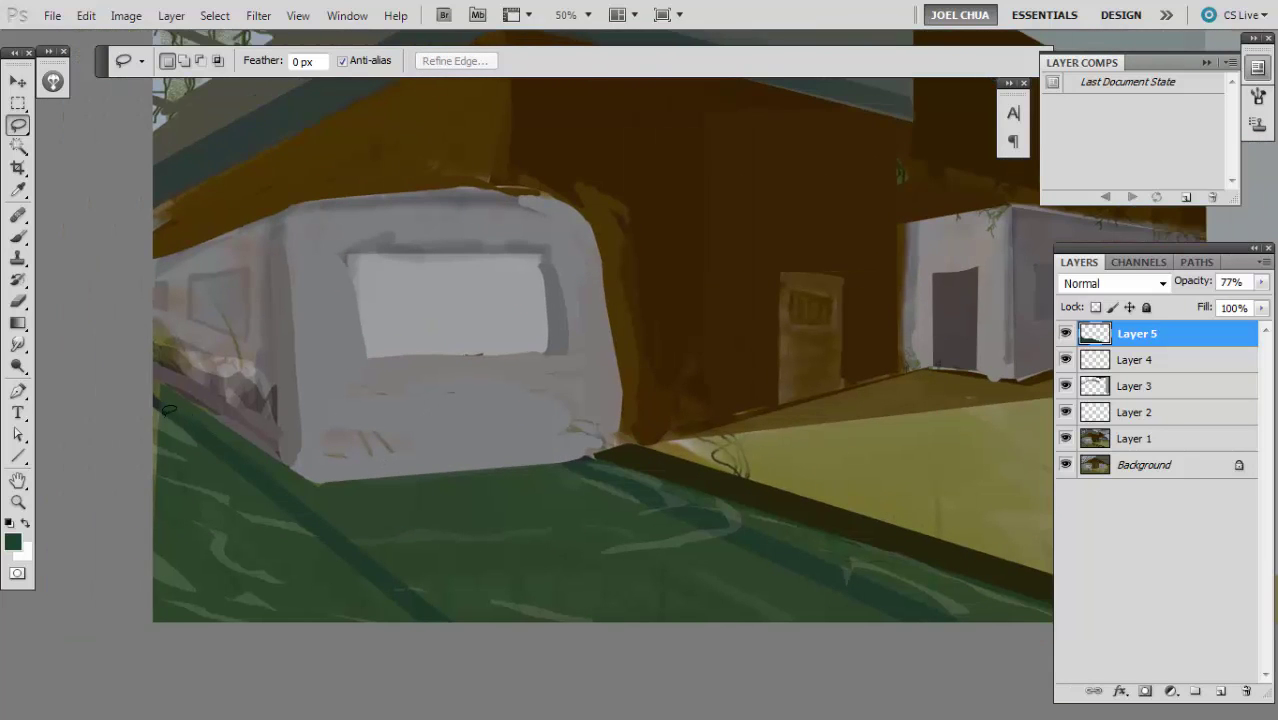
{"action": "mouse_move", "coordinate": [291, 492]}
{"action": "left_mouse_down"}
{"action": "mouse_move", "coordinate": [496, 498]}
{"action": "mouse_move", "coordinate": [625, 476]}
{"action": "left_mouse_up"}
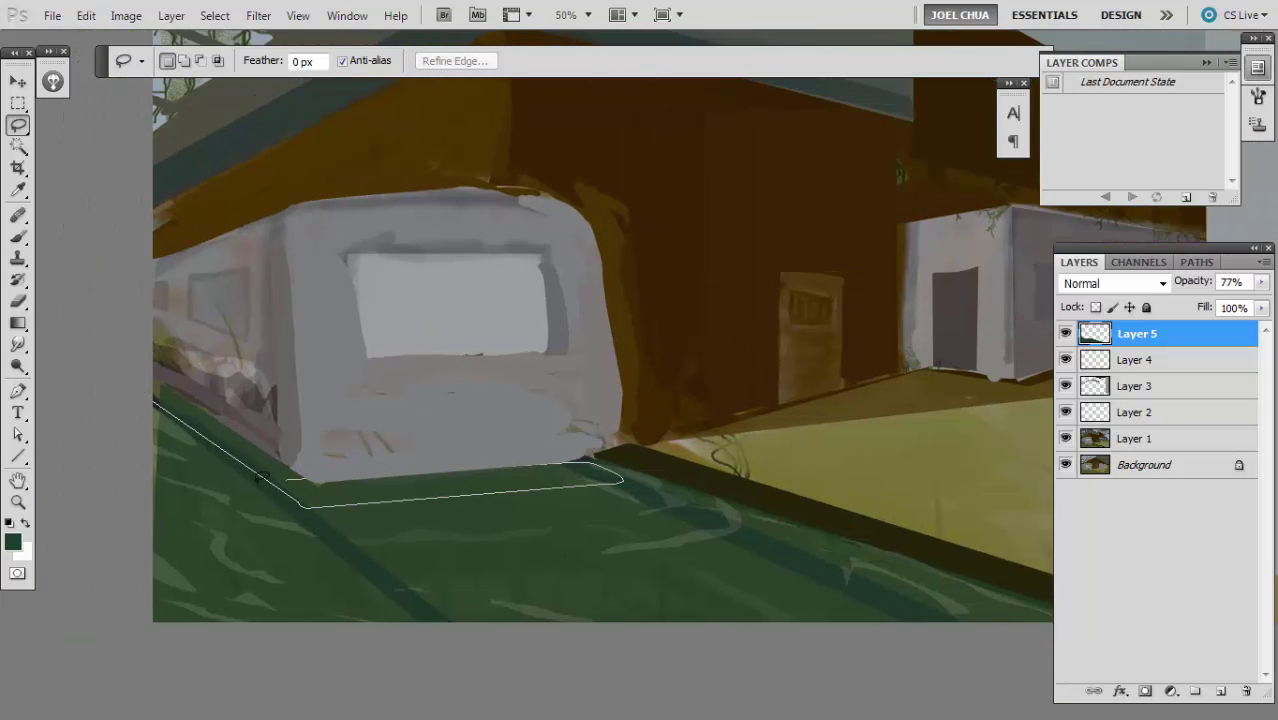
{"action": "left_click_drag", "start_coordinate": [307, 470], "coordinate": [128, 357]}
{"action": "key", "text": "alt+BackSpace"}
{"action": "key", "text": "ctrl+d"}
{"action": "key", "text": "ctrl+minus"}
{"action": "key", "text": "ctrl+plus"}
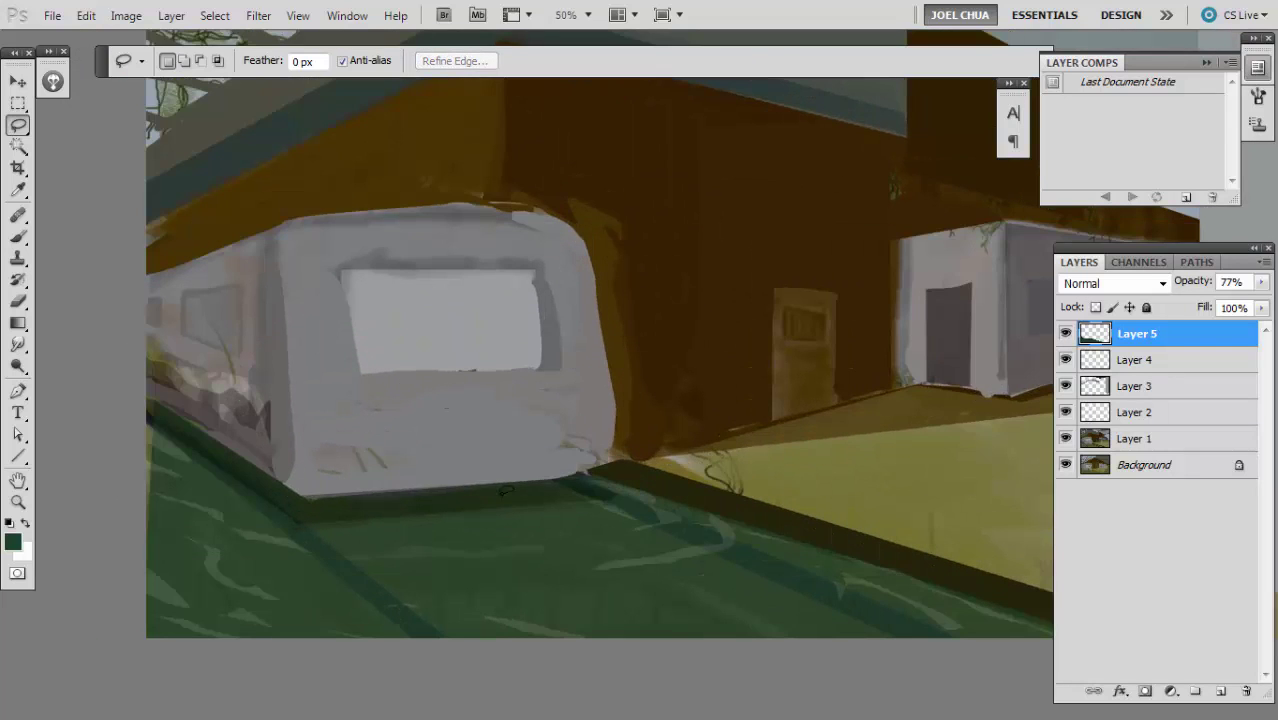
- Work small lassoed streaks into the green ground just below the front carriage and beside its shadow
{"action": "mouse_move", "coordinate": [450, 519]}
{"action": "left_mouse_down"}
{"action": "mouse_move", "coordinate": [395, 533]}
{"action": "mouse_move", "coordinate": [420, 543]}
{"action": "left_mouse_up"}
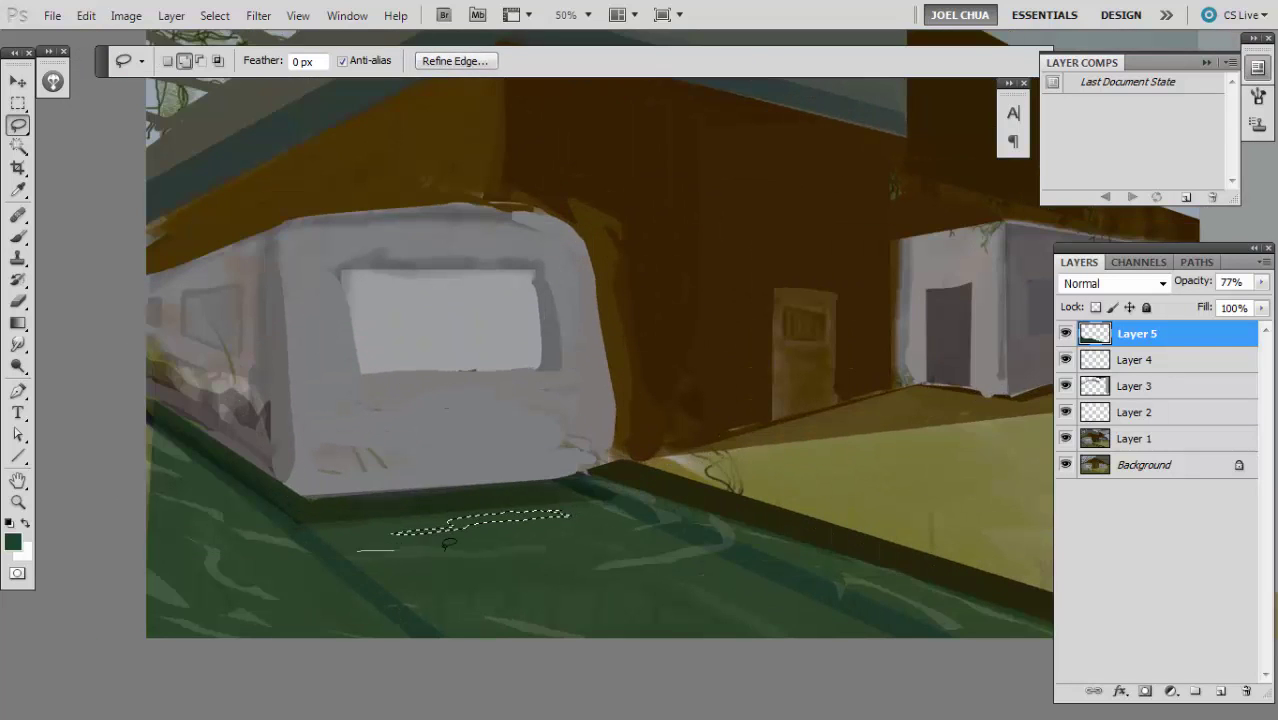
{"action": "mouse_move", "coordinate": [451, 548]}
{"action": "left_mouse_down"}
{"action": "mouse_move", "coordinate": [484, 554]}
{"action": "mouse_move", "coordinate": [395, 555]}
{"action": "left_mouse_up"}
{"action": "key", "text": "alt+BackSpace"}
{"action": "key", "text": "ctrl+d"}
{"action": "mouse_move", "coordinate": [156, 507]}
{"action": "left_mouse_down"}
{"action": "mouse_move", "coordinate": [256, 549]}
{"action": "mouse_move", "coordinate": [160, 505]}
{"action": "left_mouse_up"}
{"action": "key", "text": "alt+BackSpace"}
{"action": "key", "text": "ctrl+d"}
{"action": "mouse_move", "coordinate": [147, 434]}
{"action": "left_mouse_down"}
{"action": "mouse_move", "coordinate": [178, 465]}
{"action": "mouse_move", "coordinate": [129, 410]}
{"action": "left_mouse_up"}
{"action": "key", "text": "alt+BackSpace"}
{"action": "key", "text": "ctrl+d"}
{"action": "left_click_drag", "start_coordinate": [246, 498], "coordinate": [298, 520]}
{"action": "key", "text": "alt+BackSpace"}
{"action": "key", "text": "ctrl+d"}
{"action": "key", "text": "ctrl+minus"}
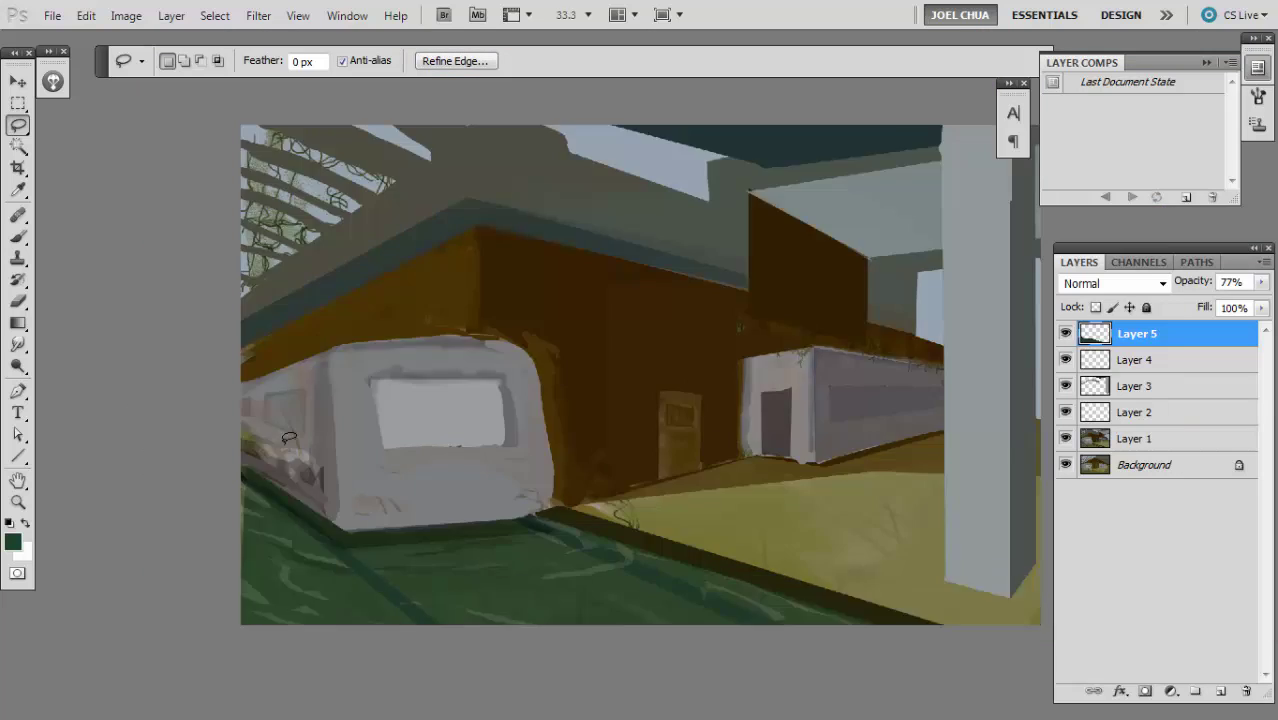
- Add a few more thin lassoed streaks to the green ground near the canvas's lower edge
{"action": "key", "text": "ctrl+minus"}
{"action": "left_click_drag", "start_coordinate": [293, 449], "coordinate": [237, 393]}
{"action": "key", "text": "ctrl+plus"}
{"action": "mouse_move", "coordinate": [527, 494]}
{"action": "left_mouse_down"}
{"action": "mouse_move", "coordinate": [580, 486]}
{"action": "mouse_move", "coordinate": [480, 504]}
{"action": "left_mouse_up"}
{"action": "key", "text": "ctrl+d"}
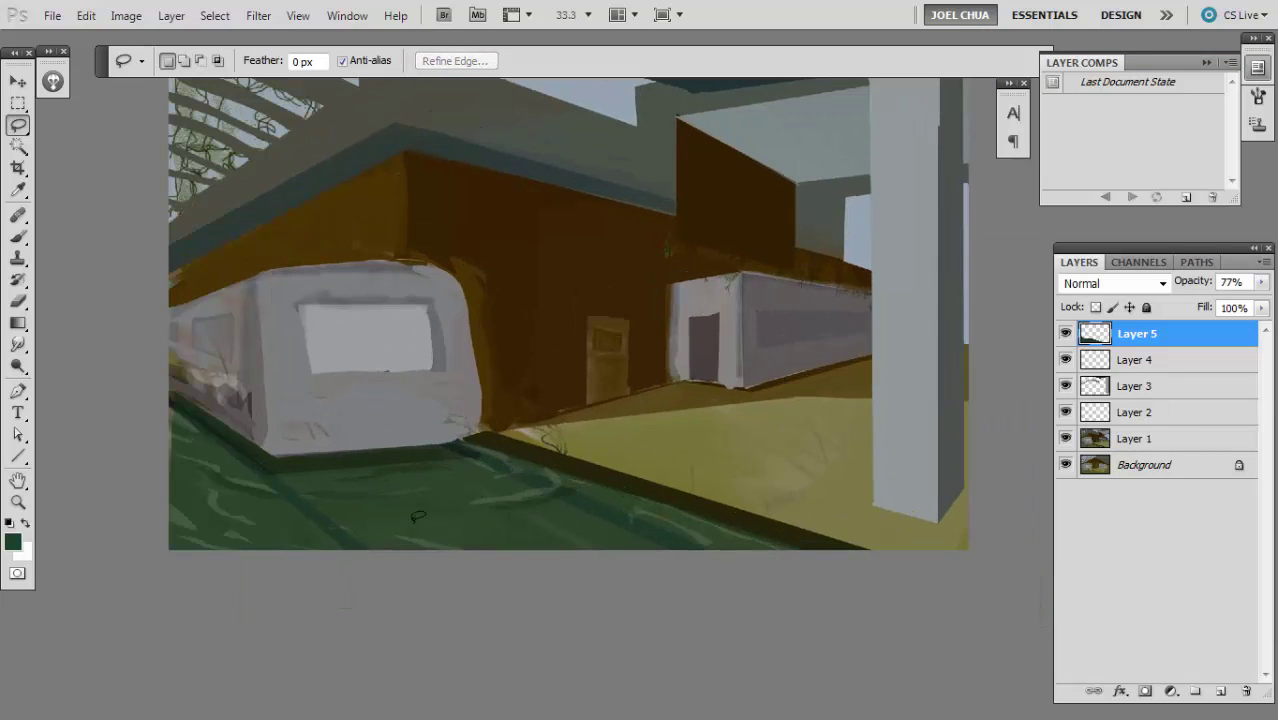
{"action": "left_click_drag", "start_coordinate": [395, 532], "coordinate": [366, 528]}
{"action": "key", "text": "ctrl+d"}
{"action": "mouse_move", "coordinate": [212, 506]}
{"action": "left_mouse_down"}
{"action": "mouse_move", "coordinate": [259, 530]}
{"action": "mouse_move", "coordinate": [216, 506]}
{"action": "left_mouse_up"}
{"action": "key", "text": "ctrl+d"}
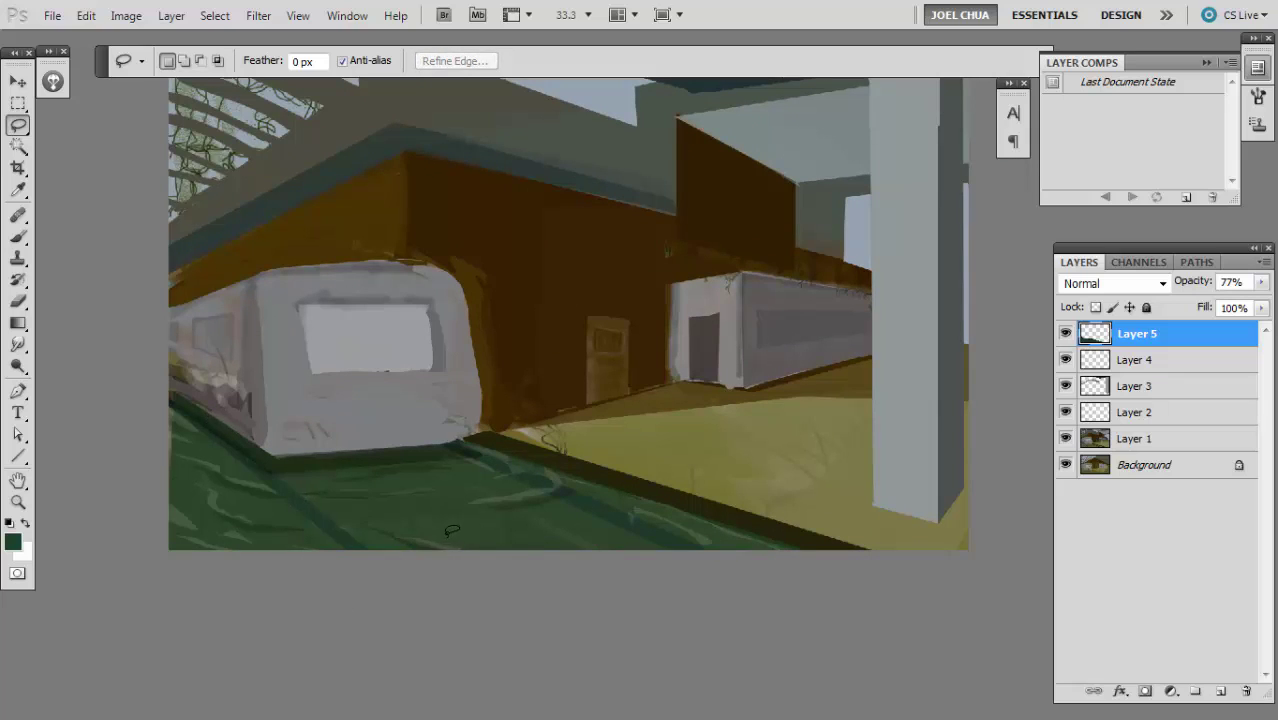
{"action": "left_click_drag", "start_coordinate": [463, 535], "coordinate": [390, 562]}
{"action": "key", "text": "ctrl+minus"}
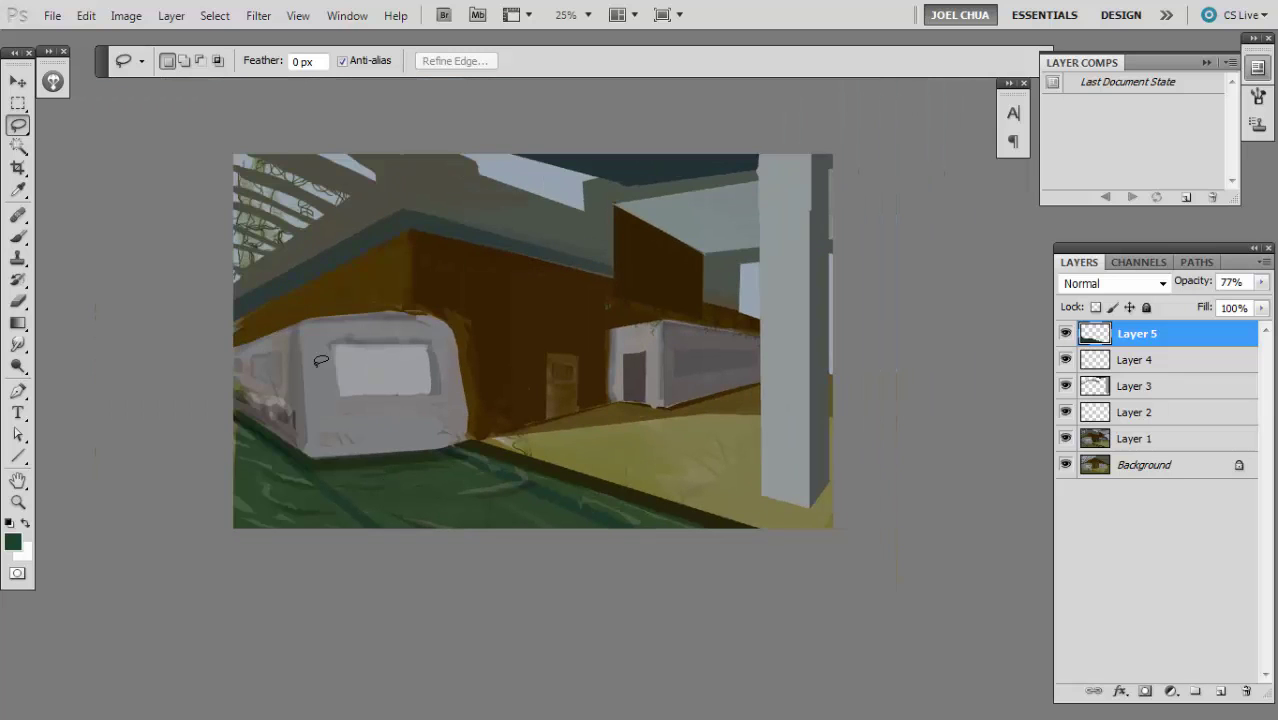
- Merge Layer 5, Layer 4 and Layer 3 down into Layer 2
{"action": "scroll", "coordinate": [239, 153], "scroll_direction": "up", "scroll_amount": 6}
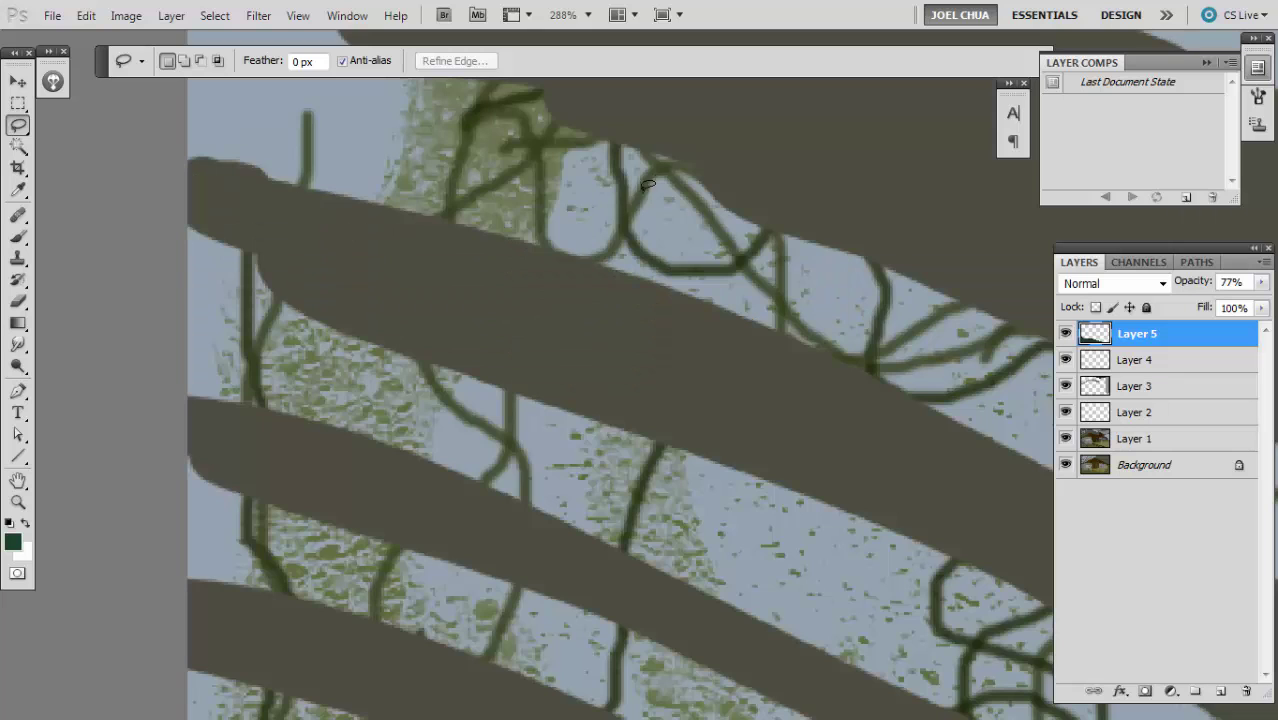
{"action": "scroll", "coordinate": [640, 190], "scroll_direction": "down", "scroll_amount": 4}
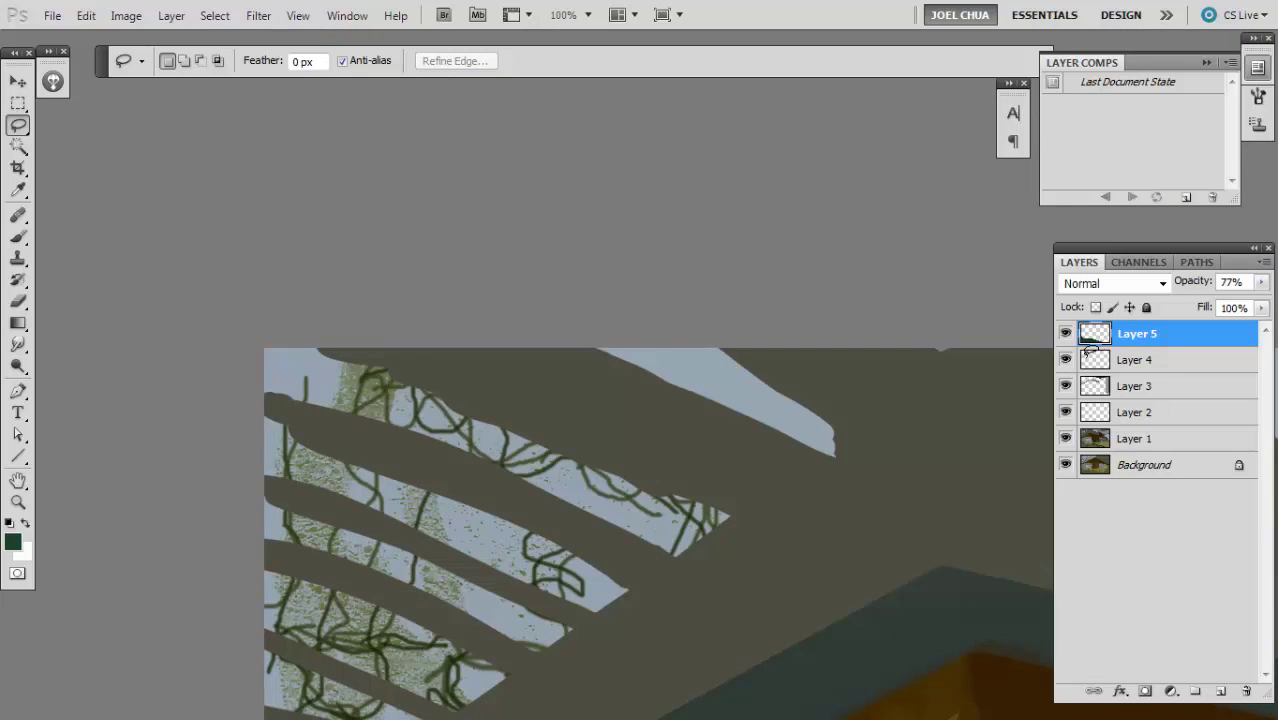
{"action": "key", "text": "Delete"}
{"action": "key", "text": "Delete"}
{"action": "key", "text": "Delete"}
{"action": "key", "text": "ctrl+0"}
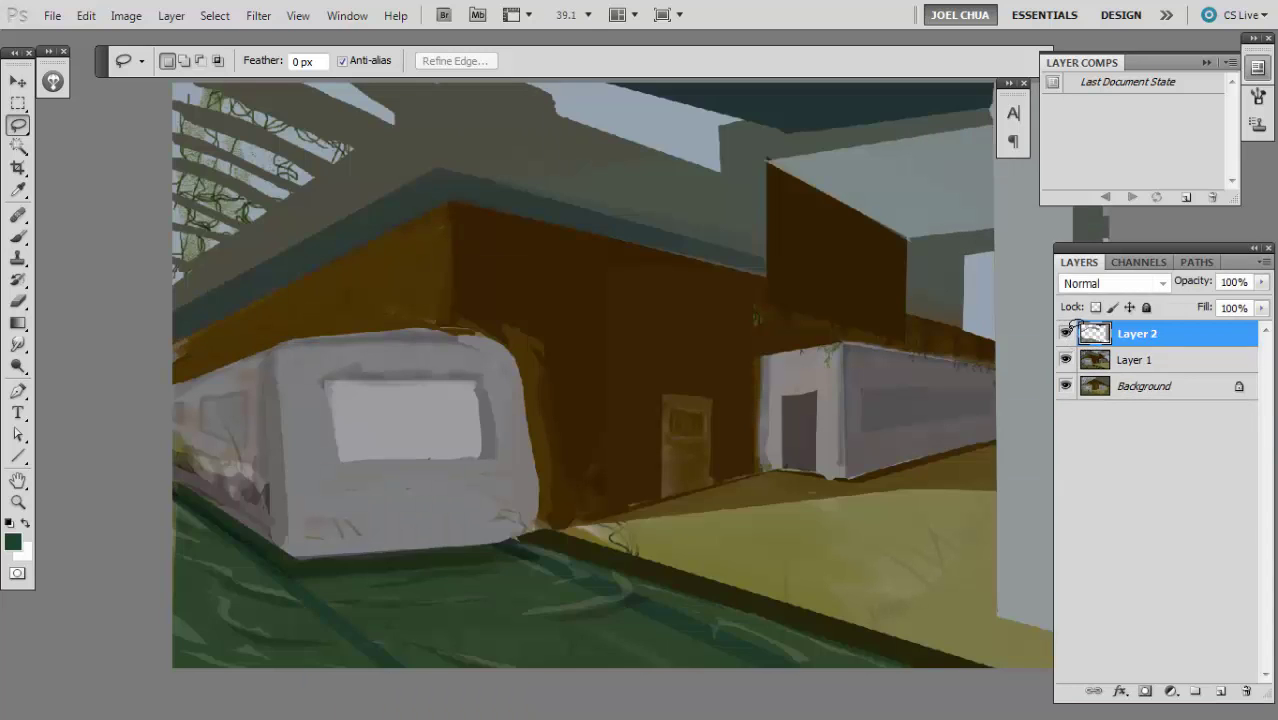
- Compare the reworked painting with its earlier state by toggling the visibility of Layer 2 and Layer 1
{"action": "left_click", "coordinate": [1066, 332]}
{"action": "left_click", "coordinate": [1066, 332]}
{"action": "key", "text": "ctrl+minus"}
{"action": "key", "text": "ctrl+minus"}
{"action": "left_click", "coordinate": [1066, 357]}
{"action": "left_click", "coordinate": [1066, 357]}
- Merge Layer 2 into Layer 1 and hide the merged layer to compare it with the original painting
{"action": "key", "text": "Delete"}
{"action": "left_click", "coordinate": [1066, 333]}
{"action": "key", "text": "ctrl+minus"}
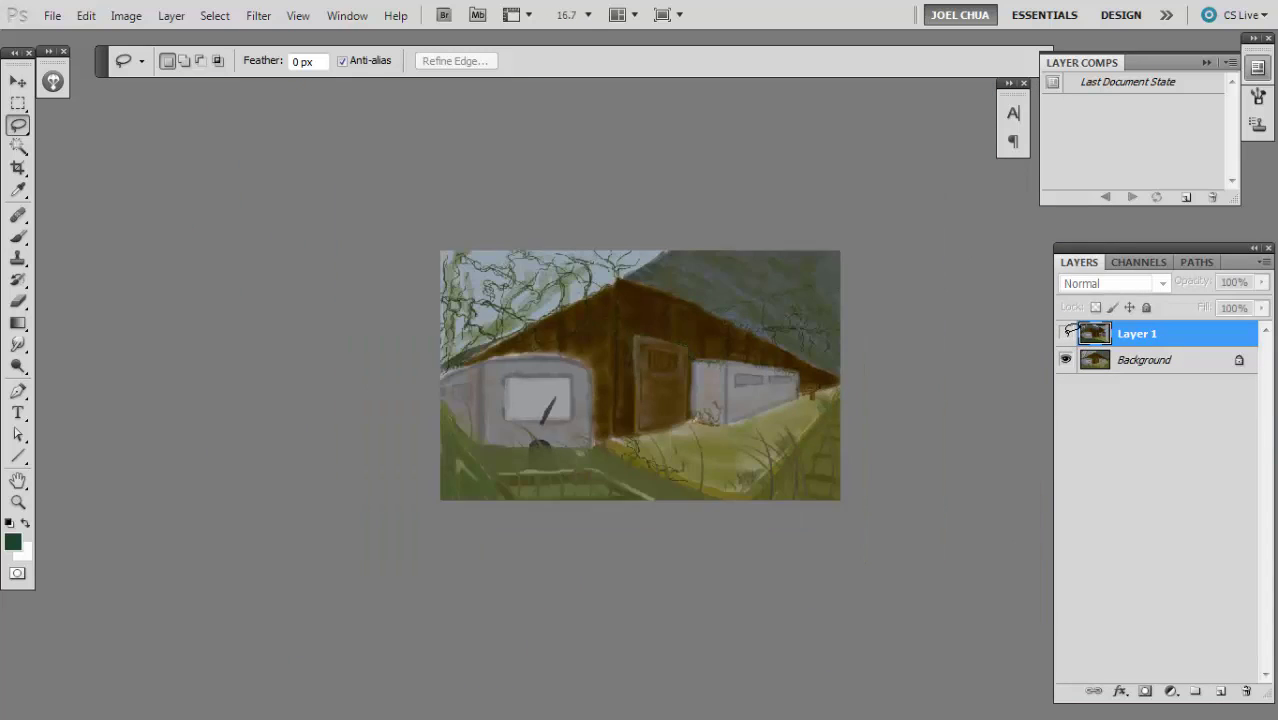
- Show Layer 1 again and brush brown over the rough edge of the lighter wall beneath the eave
{"action": "left_click", "coordinate": [1066, 333]}
{"action": "key", "text": "ctrl+plus"}
{"action": "key", "text": "ctrl+plus"}
{"action": "key", "text": "ctrl+plus"}
{"action": "key", "text": "ctrl+plus"}
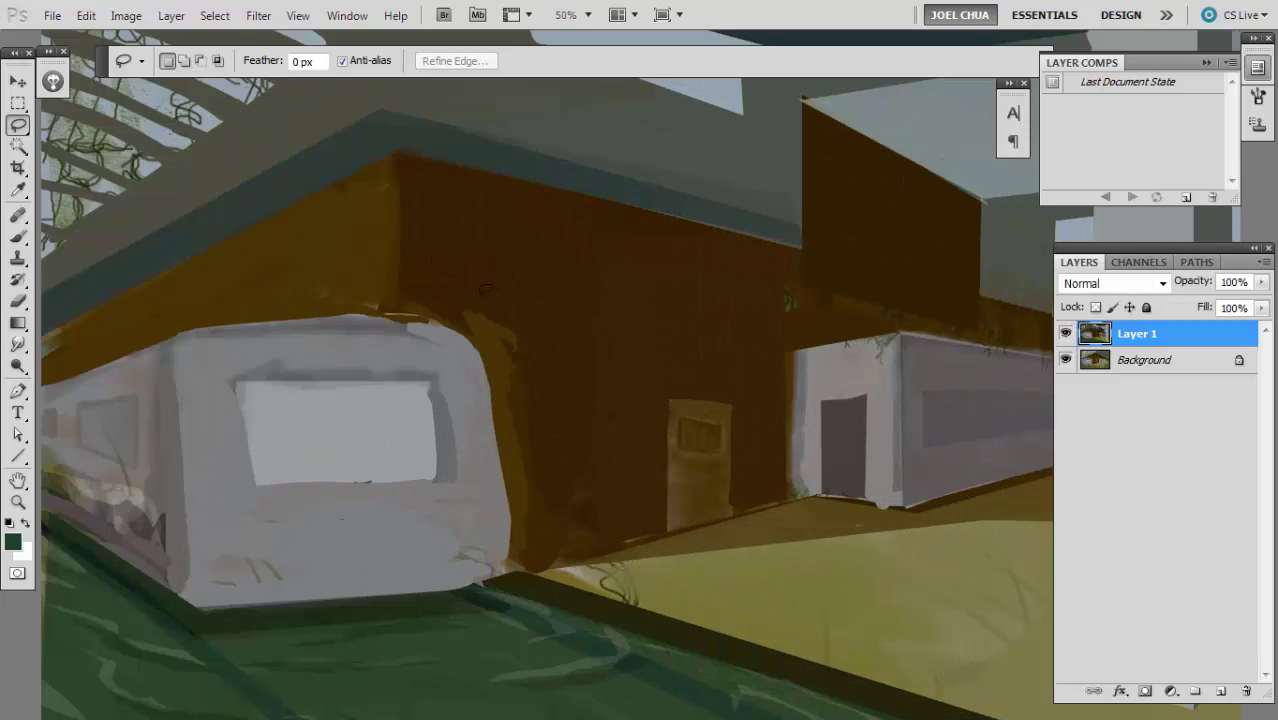
{"action": "key", "text": "ctrl+minus"}
{"action": "key", "text": "b"}
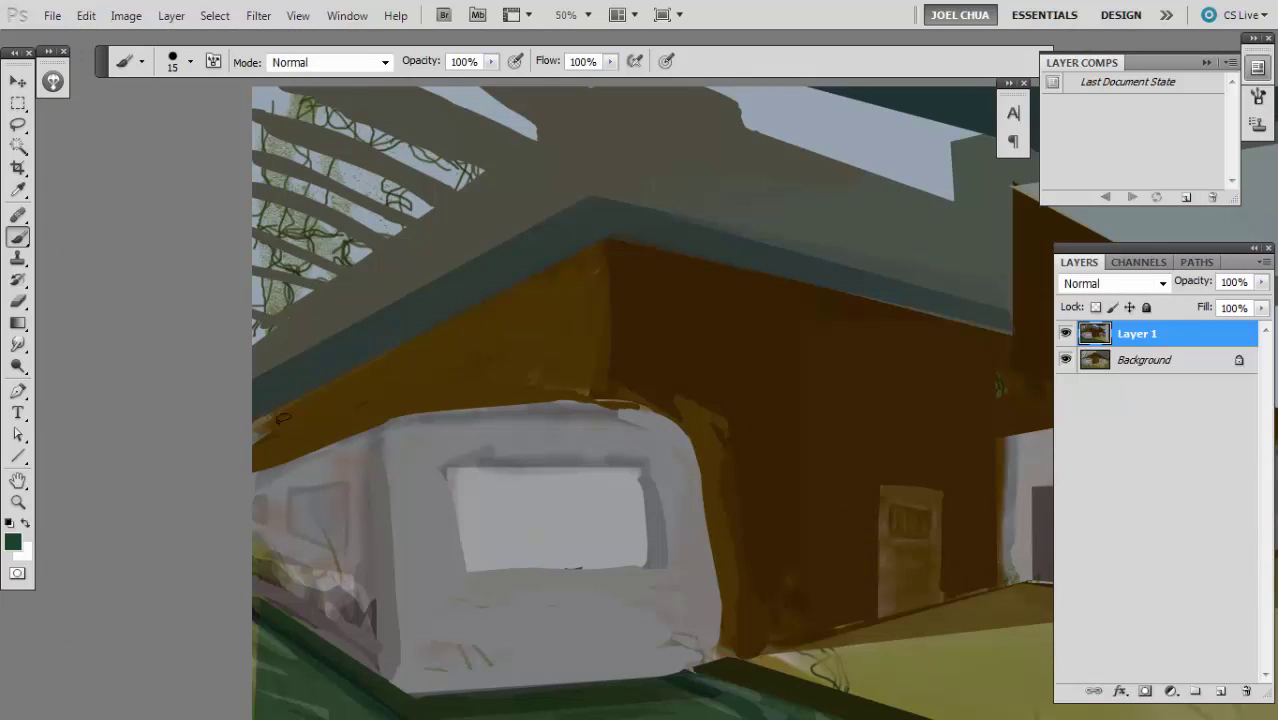
{"action": "key", "text": "bracketright"}
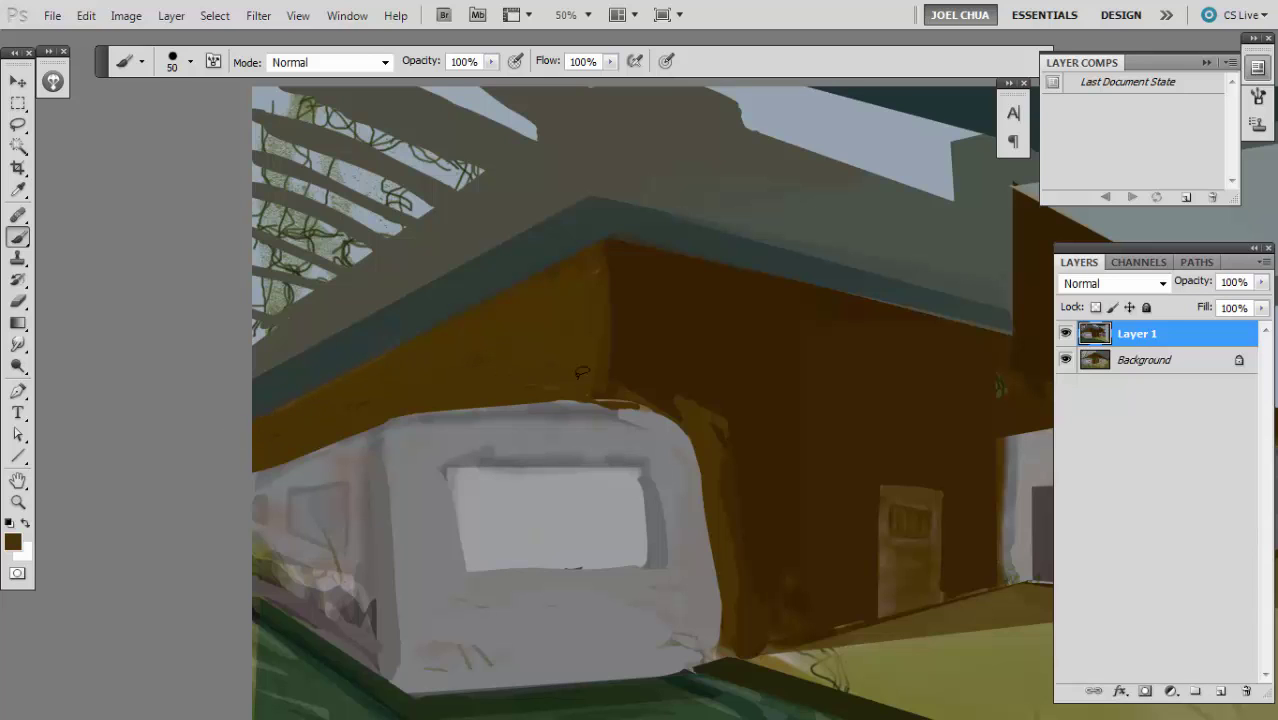
- Brush dark brown down the building's front corner and wall to even out the edge between its two faces
{"action": "left_click_drag", "start_coordinate": [614, 260], "coordinate": [614, 379]}
{"action": "key", "text": "ctrl+minus"}
{"action": "key", "text": "bracketright"}
{"action": "mouse_move", "coordinate": [536, 347]}
{"action": "left_mouse_down"}
{"action": "mouse_move", "coordinate": [572, 428]}
{"action": "mouse_move", "coordinate": [560, 395]}
{"action": "mouse_move", "coordinate": [569, 474]}
{"action": "left_mouse_up"}
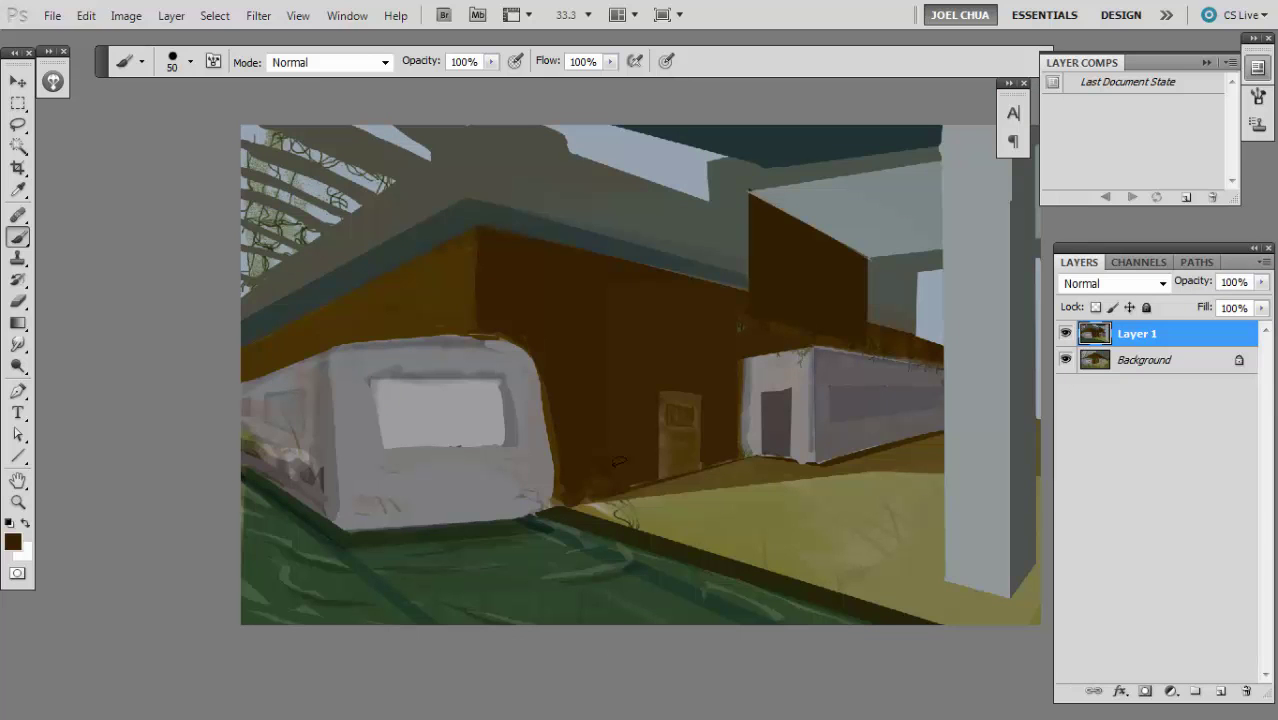
{"action": "key", "text": "ctrl+minus"}
{"action": "key", "text": "ctrl+minus"}
{"action": "key", "text": "ctrl+plus"}
{"action": "key", "text": "ctrl+plus"}
- On a new layer, draw diagonal grey beams with the Line tool across the pale roof opening beside the pillar
{"action": "left_click_drag", "start_coordinate": [592, 144], "coordinate": [668, 297]}
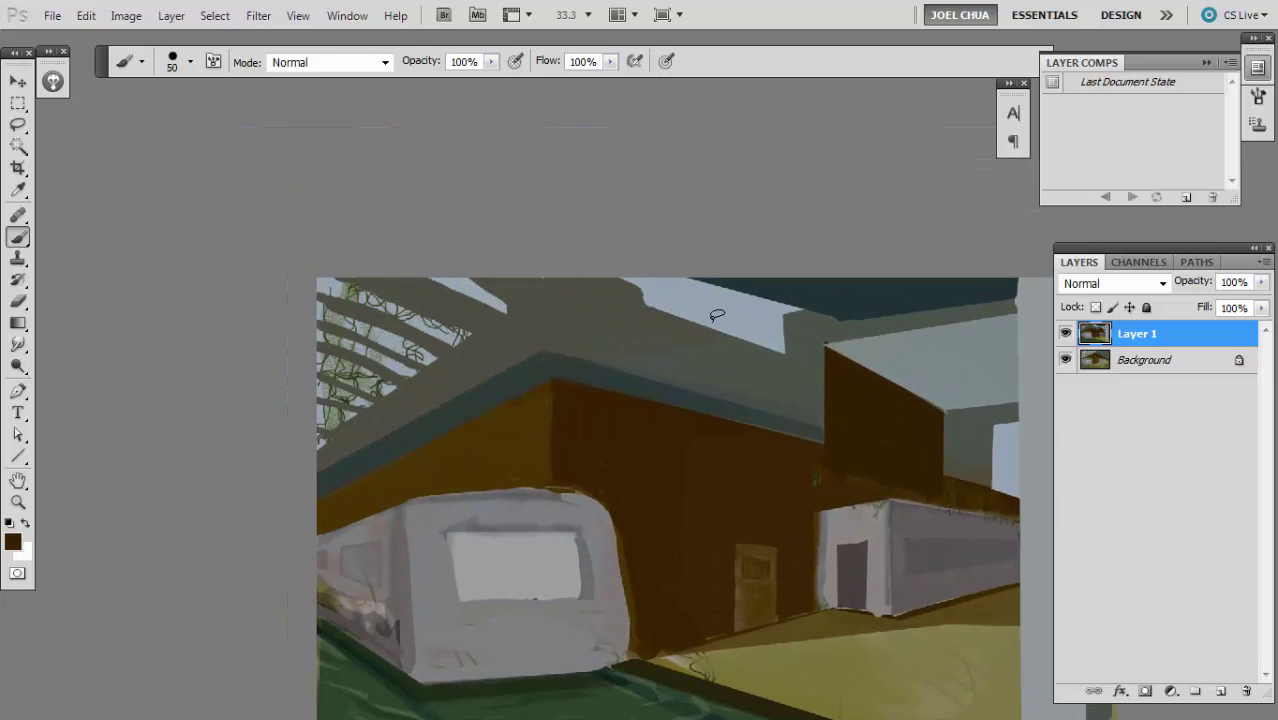
{"action": "mouse_move", "coordinate": [820, 326]}
{"action": "left_mouse_down"}
{"action": "mouse_move", "coordinate": [478, 283]}
{"action": "mouse_move", "coordinate": [545, 298]}
{"action": "left_mouse_up"}
{"action": "key", "text": "ctrl+plus"}
{"action": "left_click", "coordinate": [509, 271], "text": "alt"}
{"action": "key", "text": "l"}
{"action": "key", "text": "u"}
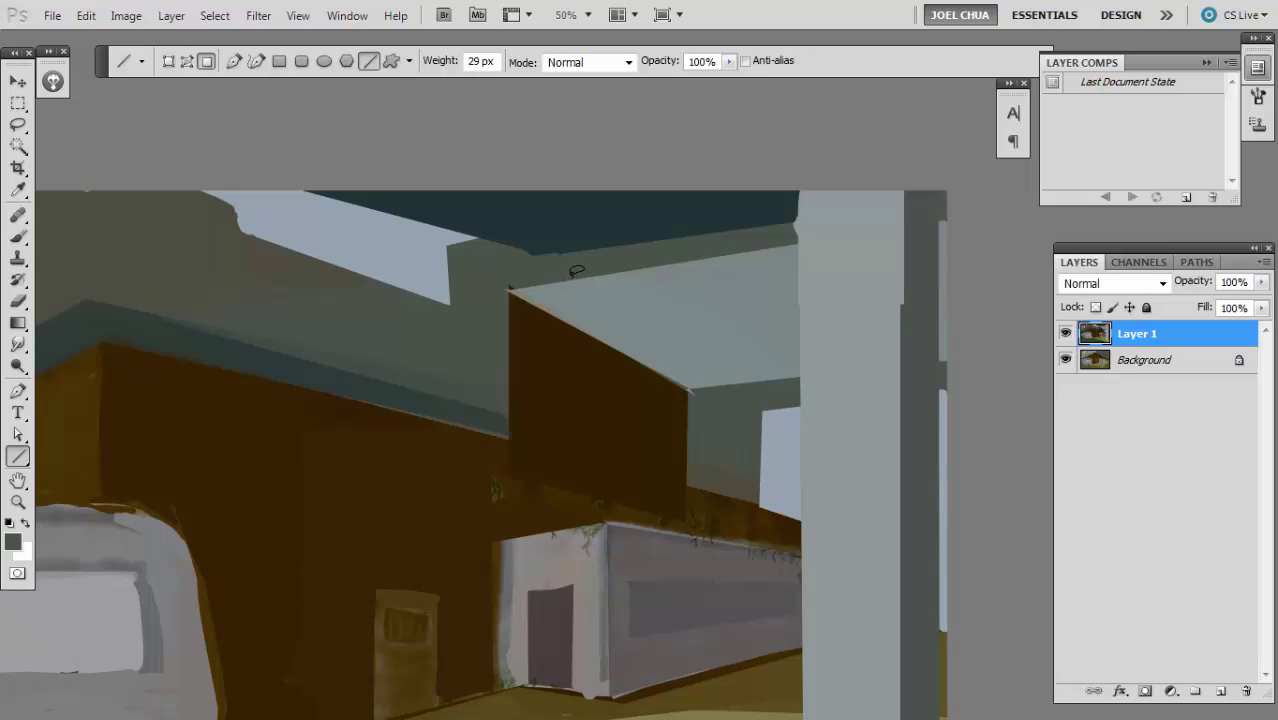
{"action": "key", "text": "ctrl+shift+alt+n"}
{"action": "key", "text": "]"}
{"action": "left_click_drag", "start_coordinate": [559, 270], "coordinate": [808, 388]}
{"action": "left_click_drag", "start_coordinate": [757, 362], "coordinate": [594, 370]}
{"action": "left_click_drag", "start_coordinate": [490, 266], "coordinate": [718, 376]}
{"action": "mouse_move", "coordinate": [604, 256]}
{"action": "left_mouse_down"}
{"action": "mouse_move", "coordinate": [813, 368]}
{"action": "mouse_move", "coordinate": [782, 364]}
{"action": "left_mouse_up"}
- Lasso and delete the overshooting ends of the new roof beams
{"action": "key", "text": "l"}
{"action": "left_click_drag", "start_coordinate": [630, 228], "coordinate": [750, 437]}
{"action": "key", "text": "Delete"}
{"action": "key", "text": "ctrl+d"}
{"action": "key", "text": "ctrl+minus"}
{"action": "key", "text": "ctrl+minus"}
{"action": "left_click_drag", "start_coordinate": [598, 232], "coordinate": [463, 296]}
{"action": "key", "text": "ctrl+plus"}
{"action": "left_click_drag", "start_coordinate": [442, 254], "coordinate": [577, 308]}
{"action": "left_click_drag", "start_coordinate": [644, 334], "coordinate": [468, 259]}
{"action": "left_click_drag", "start_coordinate": [490, 346], "coordinate": [546, 269]}
{"action": "key", "text": "ctrl+plus"}
{"action": "left_click_drag", "start_coordinate": [611, 332], "coordinate": [583, 392]}
{"action": "key", "text": "b"}
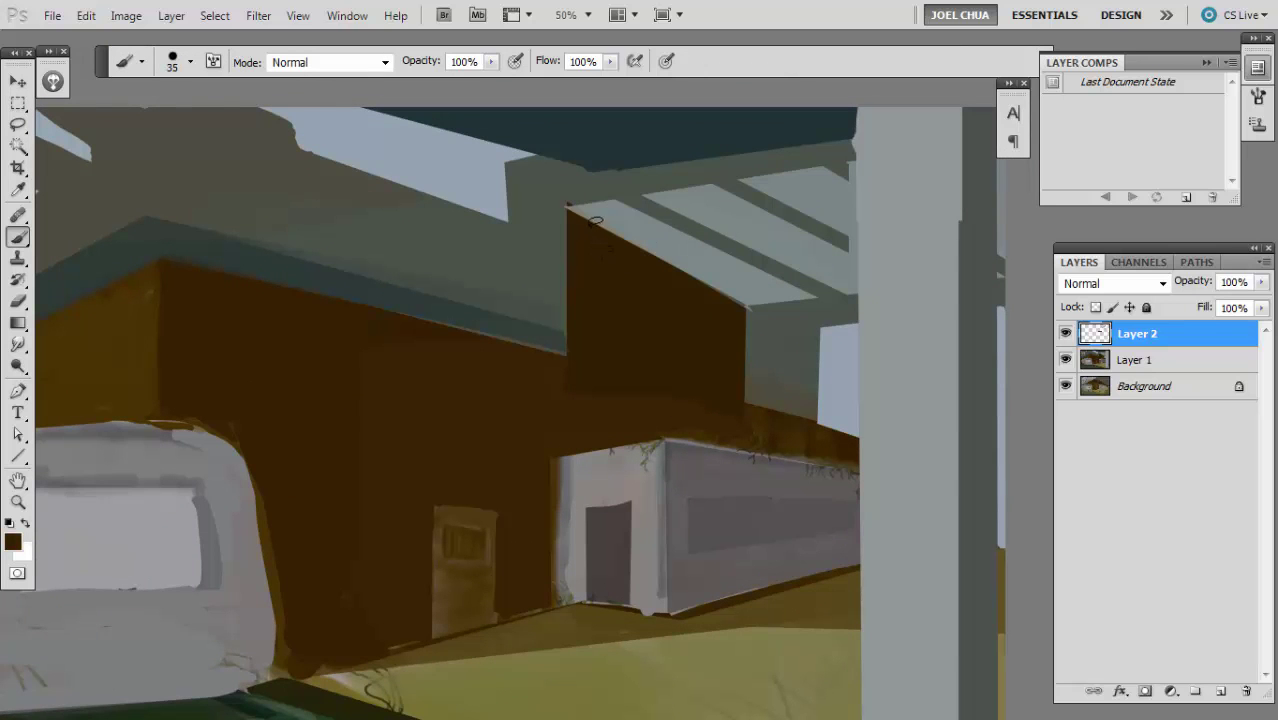
{"action": "key", "text": "ctrl+minus"}
{"action": "key", "text": "ctrl+plus"}
- Draw a grey-brown strip along both sides of the blue-grey eave with the Line tool, using a sampled roof colour
{"action": "left_click_drag", "start_coordinate": [760, 216], "coordinate": [503, 359]}
{"action": "left_click_drag", "start_coordinate": [284, 249], "coordinate": [516, 300]}
{"action": "left_click", "coordinate": [511, 304], "text": "alt"}
{"action": "key", "text": "u"}
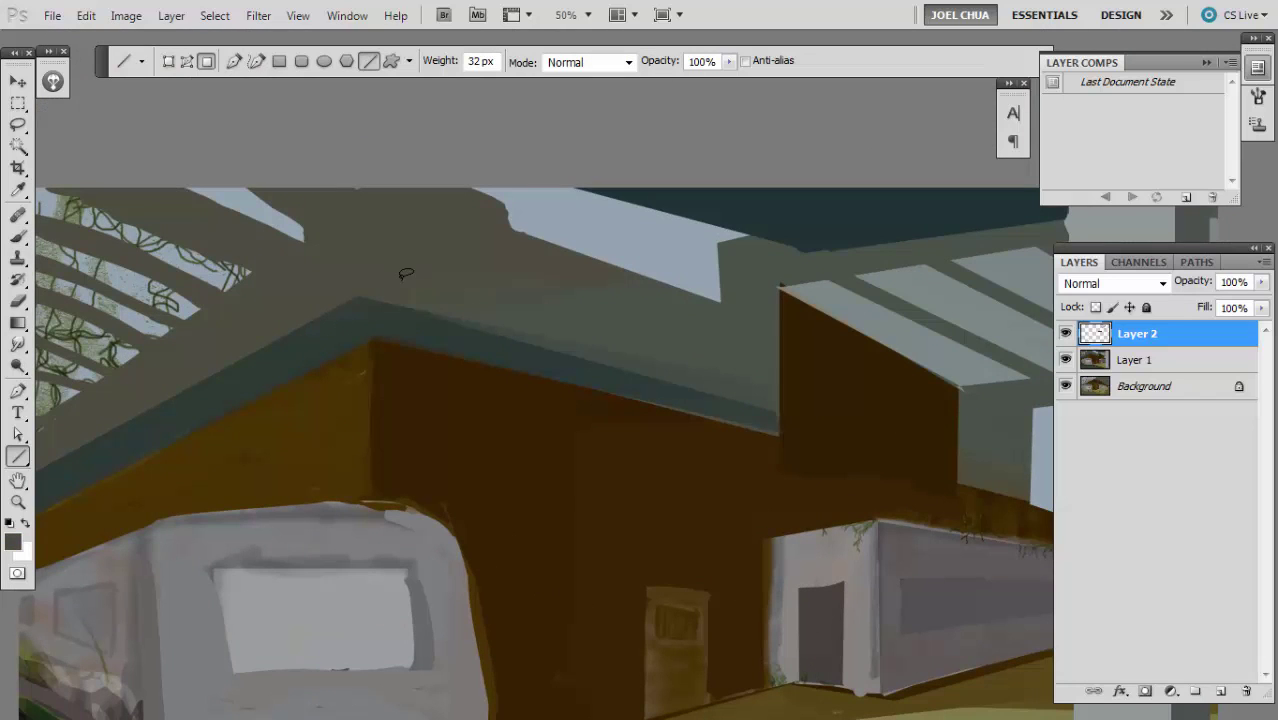
{"action": "key", "text": "bracketright"}
{"action": "key", "text": "bracketright"}
{"action": "mouse_move", "coordinate": [371, 311]}
{"action": "left_mouse_down"}
{"action": "mouse_move", "coordinate": [785, 423]}
{"action": "mouse_move", "coordinate": [511, 341]}
{"action": "mouse_move", "coordinate": [765, 415]}
{"action": "mouse_move", "coordinate": [460, 290]}
{"action": "mouse_move", "coordinate": [404, 314]}
{"action": "mouse_move", "coordinate": [705, 390]}
{"action": "left_mouse_up"}
{"action": "key", "text": "ctrl+z"}
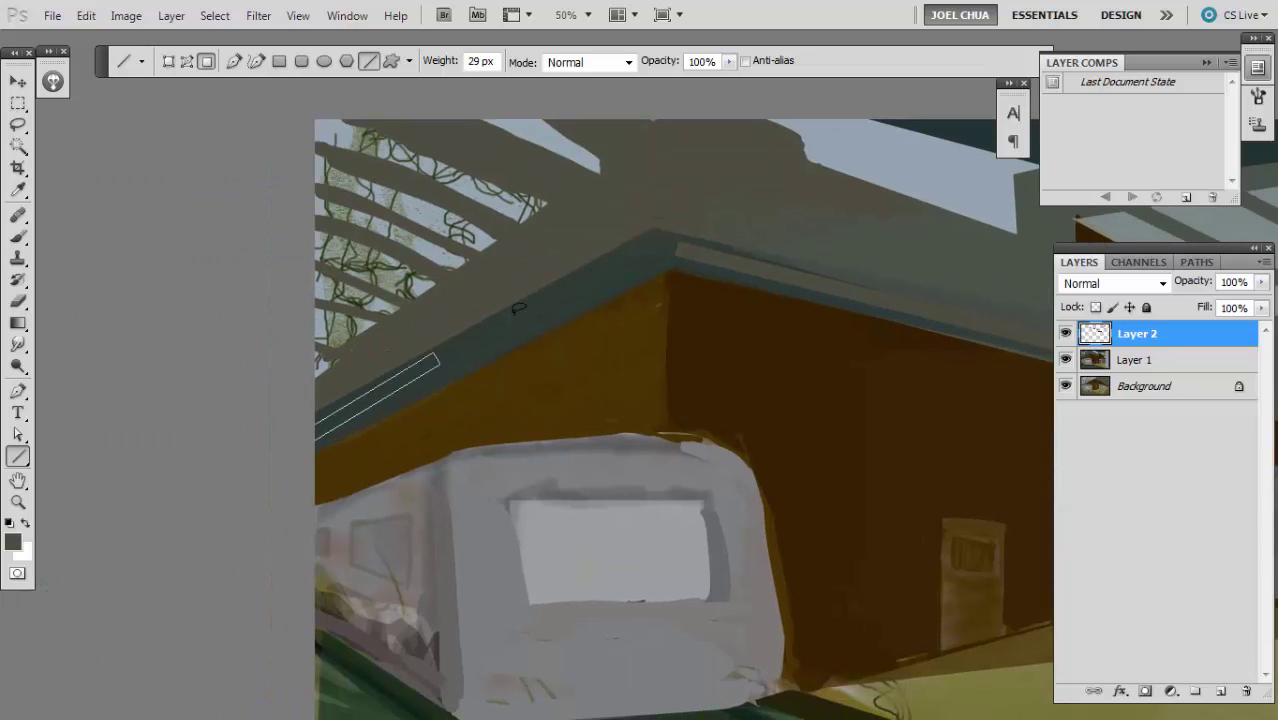
{"action": "left_click_drag", "start_coordinate": [519, 308], "coordinate": [670, 245]}
{"action": "key", "text": "ctrl+minus"}
{"action": "key", "text": "ctrl+minus"}
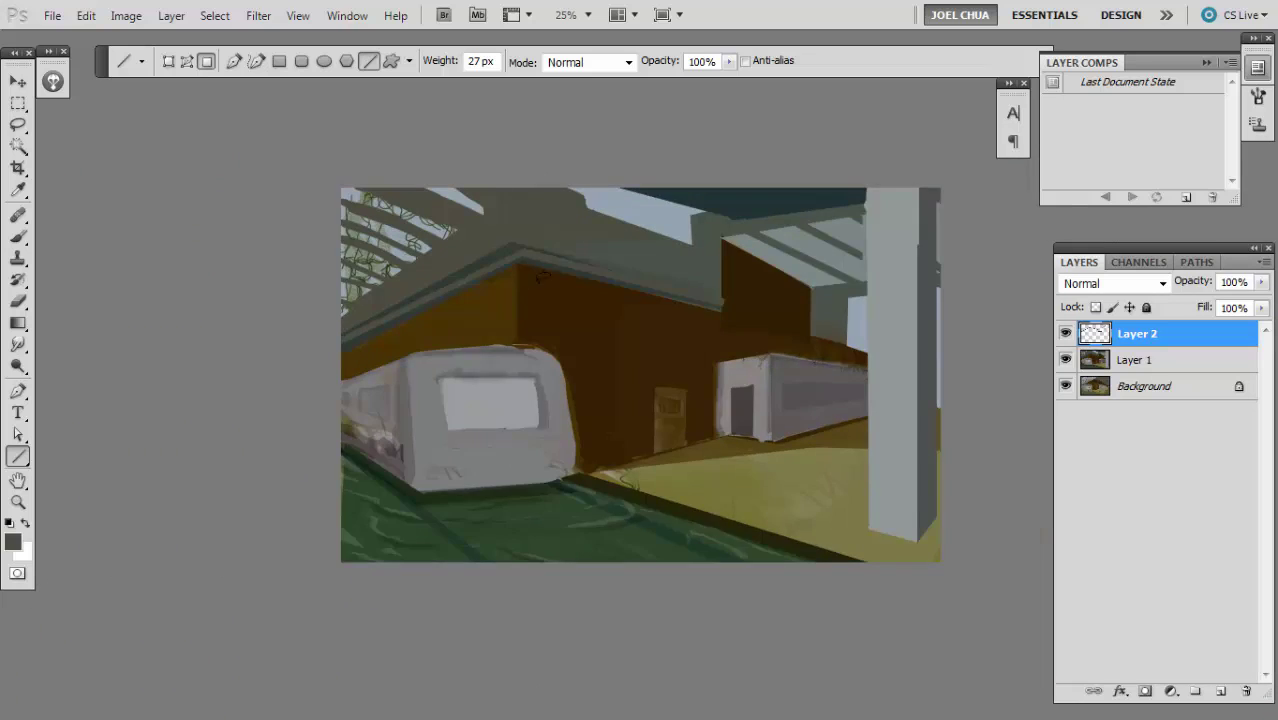
- Add a darker grey strip along the eave's upper edge on both sides of the building's corner
{"action": "key", "text": "ctrl+plus"}
{"action": "mouse_move", "coordinate": [344, 268]}
{"action": "left_mouse_down"}
{"action": "mouse_move", "coordinate": [590, 312]}
{"action": "mouse_move", "coordinate": [620, 332]}
{"action": "left_mouse_up"}
{"action": "key", "text": "ctrl+plus"}
{"action": "left_click_drag", "start_coordinate": [187, 213], "coordinate": [608, 322]}
{"action": "key", "text": "ctrl+minus"}
{"action": "key", "text": "ctrl+minus"}
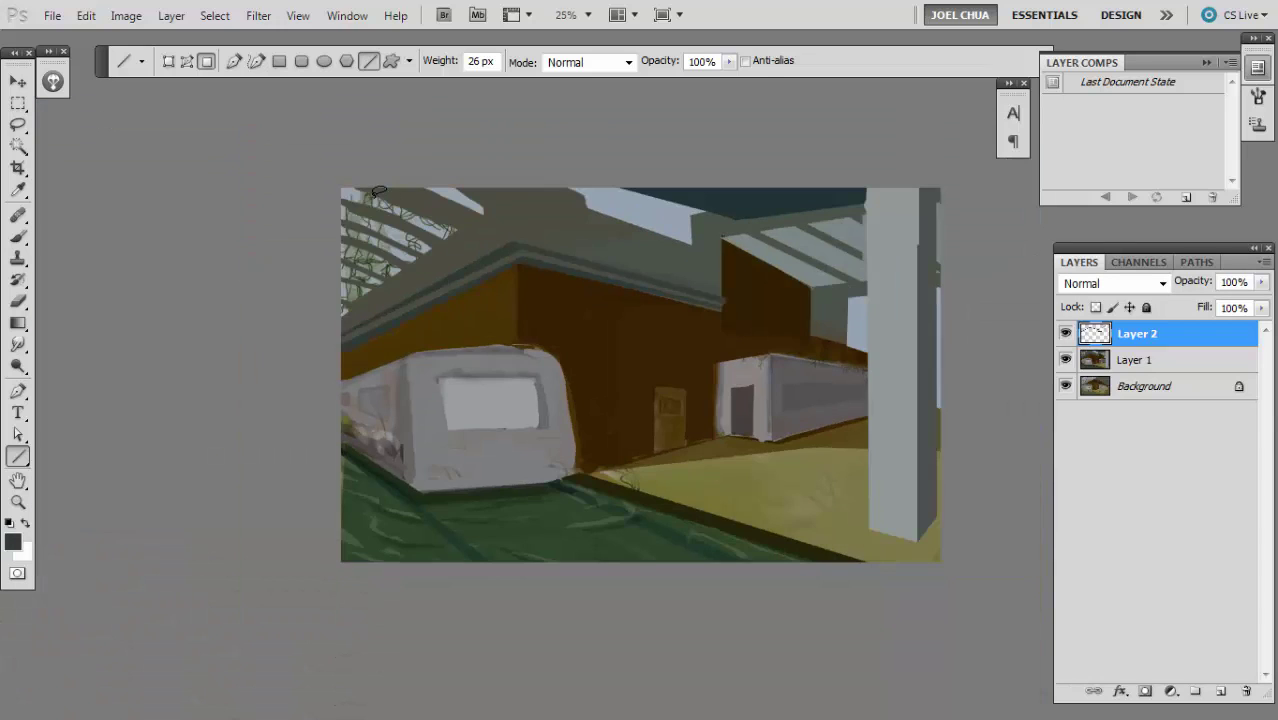
- Sample the eave colours and draw a strip continuing the eave between the raised brown block and the pillar
{"action": "key", "text": "ctrl+plus"}
{"action": "key", "text": "ctrl+plus"}
{"action": "left_click_drag", "start_coordinate": [832, 182], "coordinate": [717, 318]}
{"action": "key", "text": "b"}
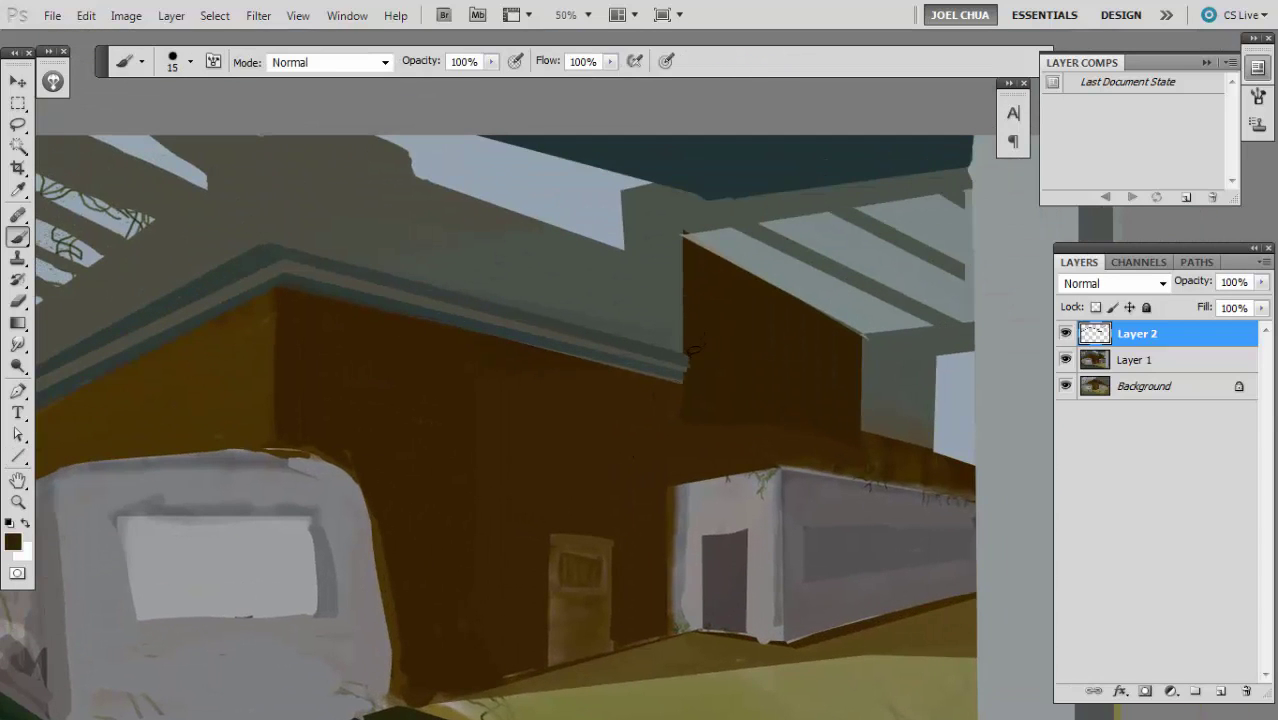
{"action": "left_click", "coordinate": [656, 320], "text": "alt"}
{"action": "left_click_drag", "start_coordinate": [656, 320], "coordinate": [511, 289]}
{"action": "key", "text": "u"}
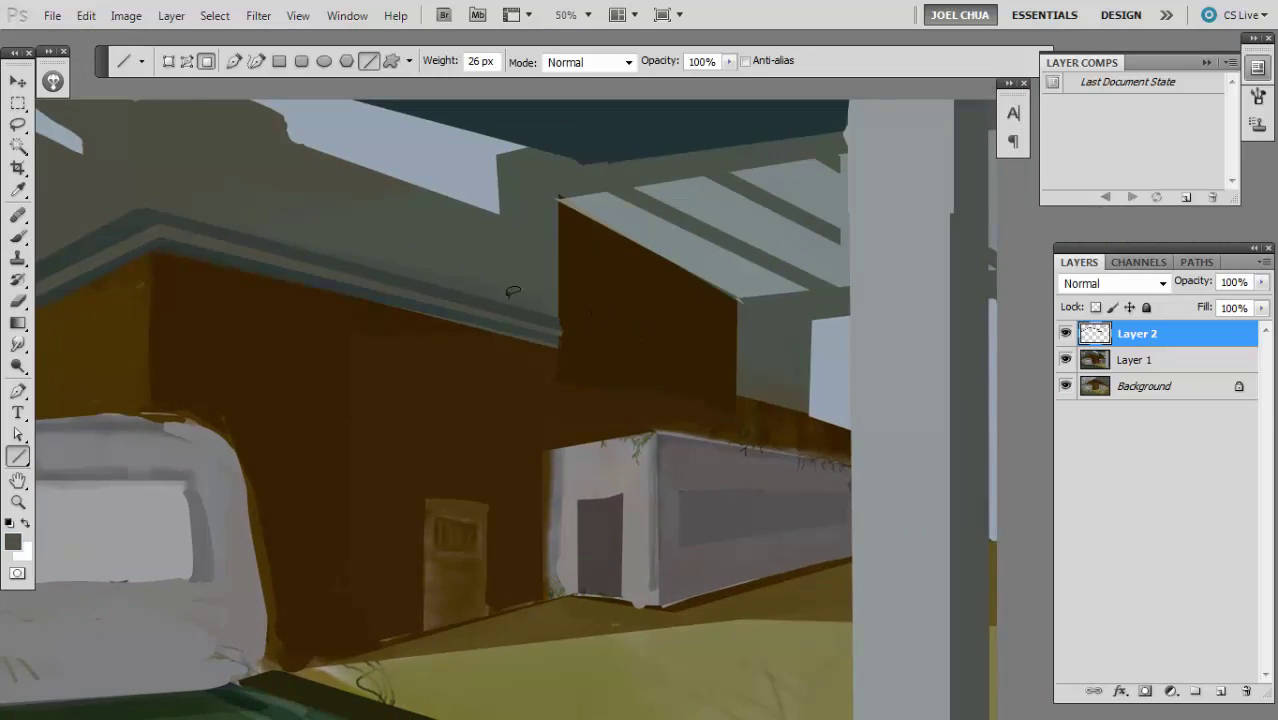
{"action": "left_click", "coordinate": [518, 314], "text": "alt"}
{"action": "left_click_drag", "start_coordinate": [741, 369], "coordinate": [813, 390]}
- Reduce the line weight to 17 px and draw a parallel strip just below the eave's continuation beyond the brown block
{"action": "key", "text": "bracketleft"}
{"action": "key", "text": "bracketleft"}
{"action": "key", "text": "bracketleft"}
{"action": "key", "text": "bracketleft"}
{"action": "key", "text": "ctrl+z"}
{"action": "key", "text": "bracketleft"}
{"action": "key", "text": "bracketleft"}
{"action": "key", "text": "bracketleft"}
{"action": "left_click_drag", "start_coordinate": [739, 382], "coordinate": [810, 402]}
{"action": "key", "text": "ctrl+minus"}
{"action": "key", "text": "ctrl+minus"}
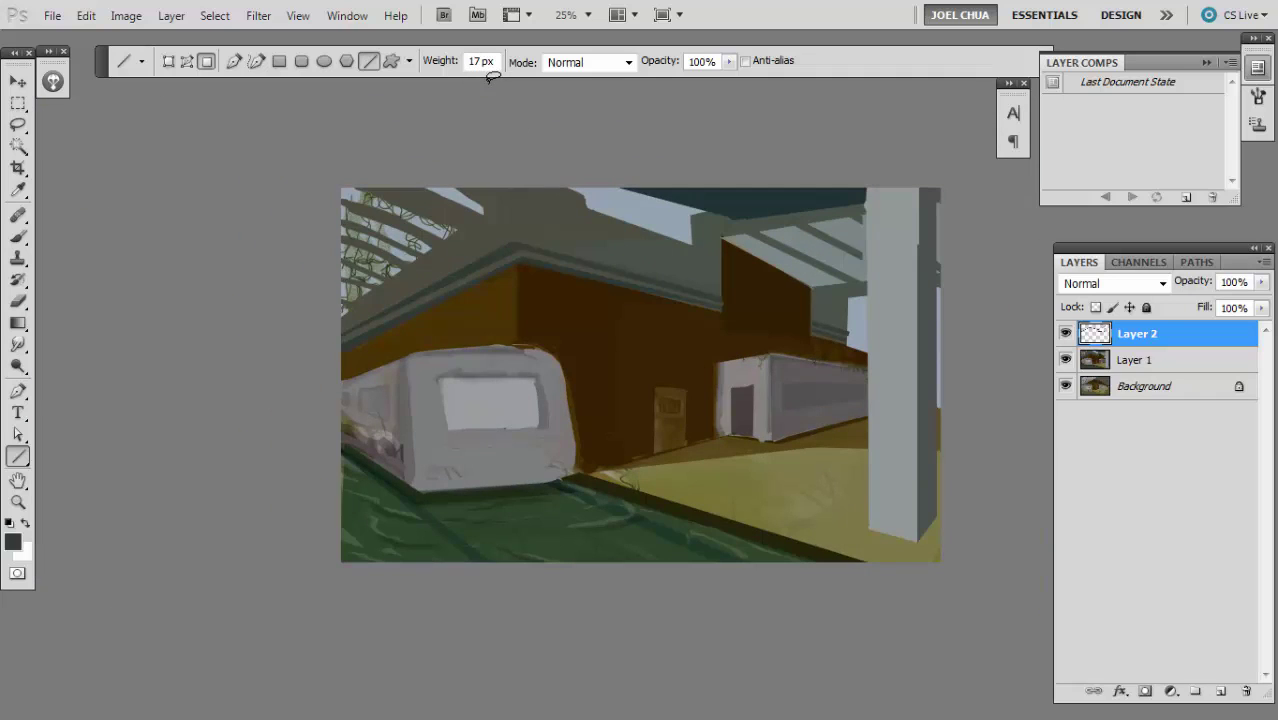
- On a new layer, lasso a small slanted awning over the top of the brown door and fill it with grey
{"action": "key", "text": "ctrl+plus"}
{"action": "key", "text": "ctrl+plus"}
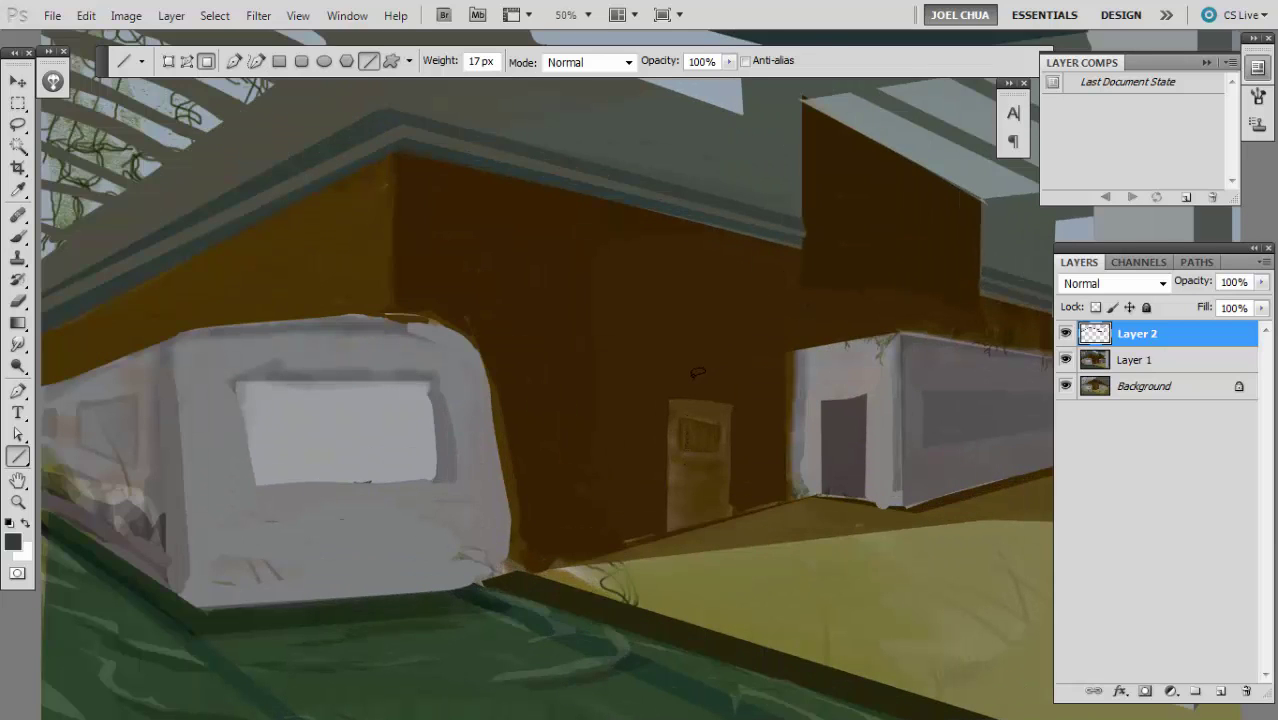
{"action": "key", "text": "ctrl+plus"}
{"action": "key", "text": "l"}
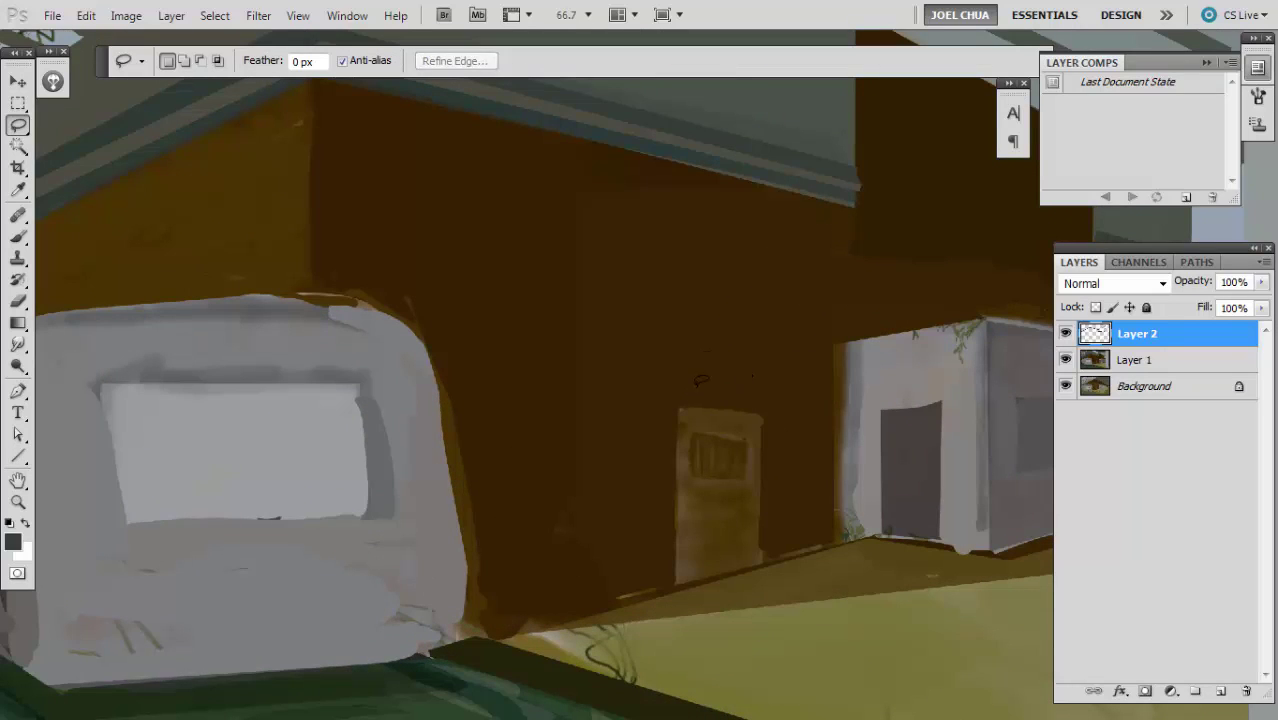
{"action": "left_click_drag", "start_coordinate": [755, 410], "coordinate": [704, 369]}
{"action": "key", "text": "ctrl+d"}
{"action": "key", "text": "ctrl+shift+alt+n"}
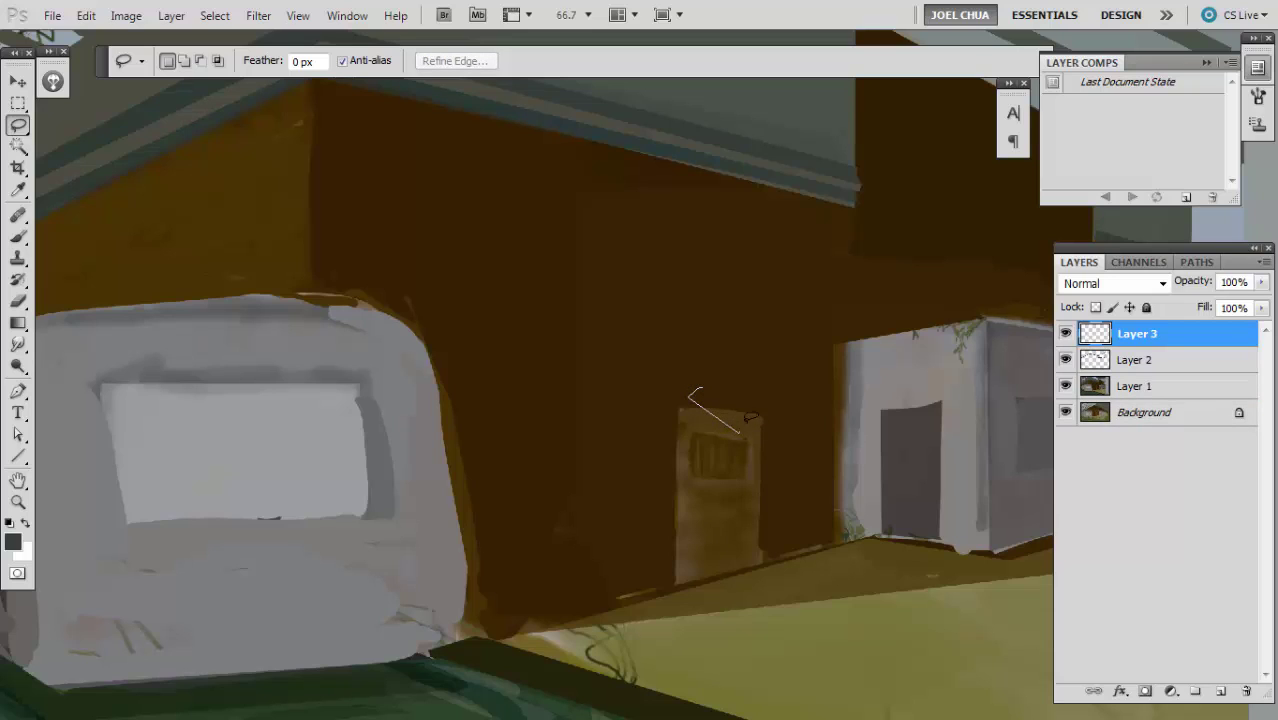
{"action": "left_click", "coordinate": [704, 387], "text": "alt"}
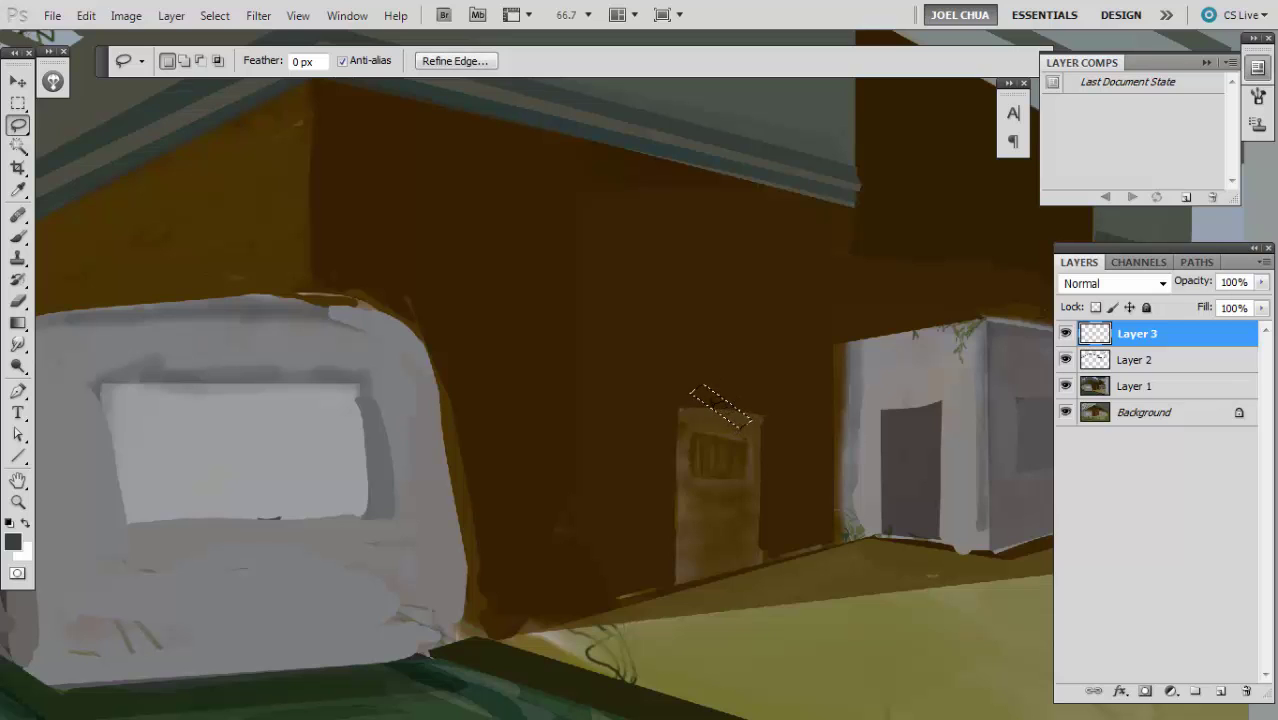
{"action": "key", "text": "n"}
{"action": "left_click", "coordinate": [816, 358]}
{"action": "left_click", "coordinate": [822, 337]}
{"action": "left_click", "coordinate": [1051, 411]}
{"action": "key", "text": "Return"}
{"action": "key", "text": "alt+BackSpace"}
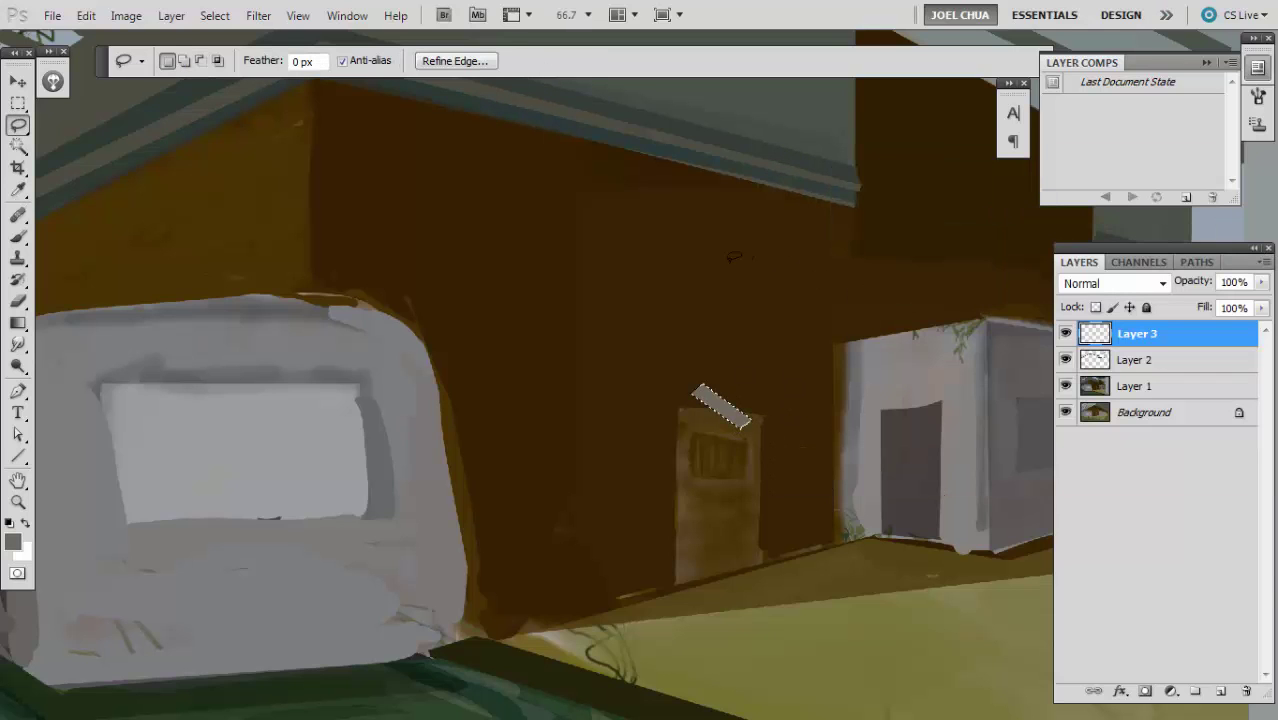
{"action": "key", "text": "ctrl+d"}
- Adjust the placement of the grey awning above the door with Free Transform
{"action": "key", "text": "ctrl+minus"}
{"action": "key", "text": "ctrl+minus"}
{"action": "key", "text": "ctrl+plus"}
{"action": "key", "text": "ctrl+plus"}
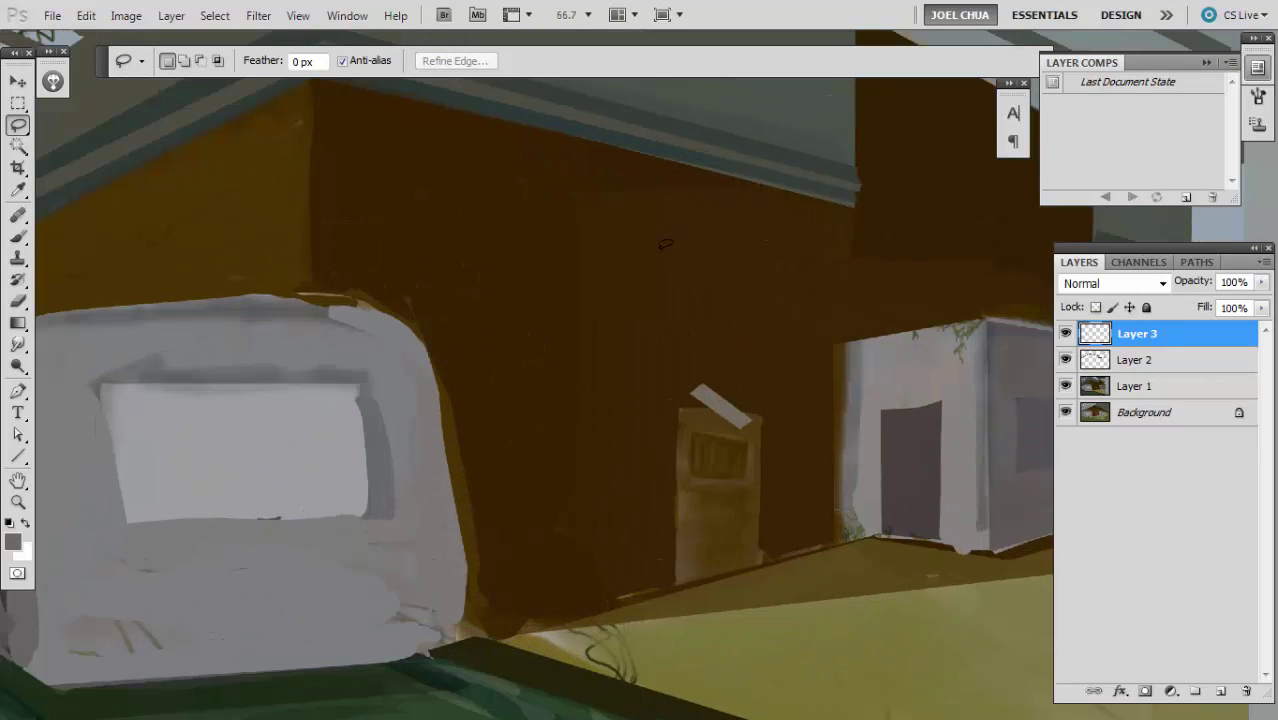
{"action": "key", "text": "ctrl+t"}
{"action": "left_click_drag", "start_coordinate": [662, 250], "coordinate": [642, 255]}
{"action": "key", "text": "Return"}
{"action": "key", "text": "ctrl+minus"}
{"action": "key", "text": "ctrl+minus"}
{"action": "key", "text": "ctrl+minus"}
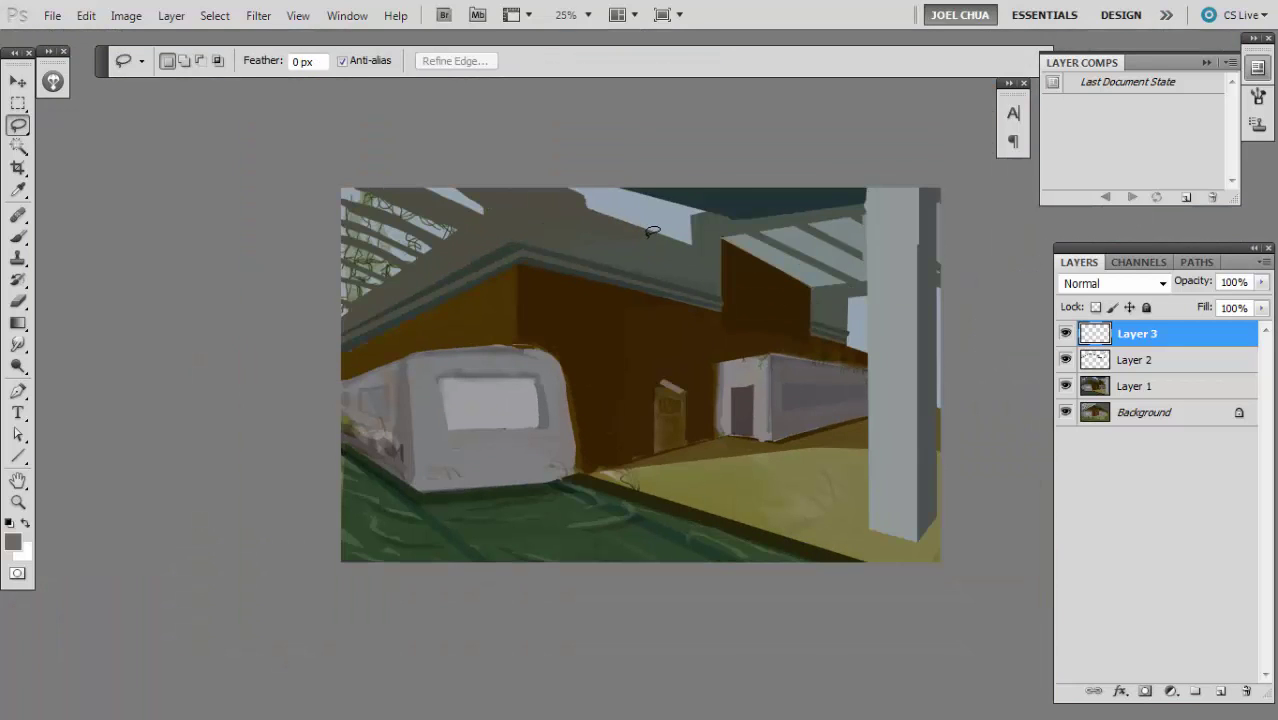
- Flip the canvas horizontally to check the composition mirrored
{"action": "key", "text": "ctrl+plus"}
{"action": "left_click_drag", "start_coordinate": [738, 410], "coordinate": [978, 337]}
{"action": "key", "text": "ctrl+minus"}
{"action": "key", "text": "ctrl+minus"}
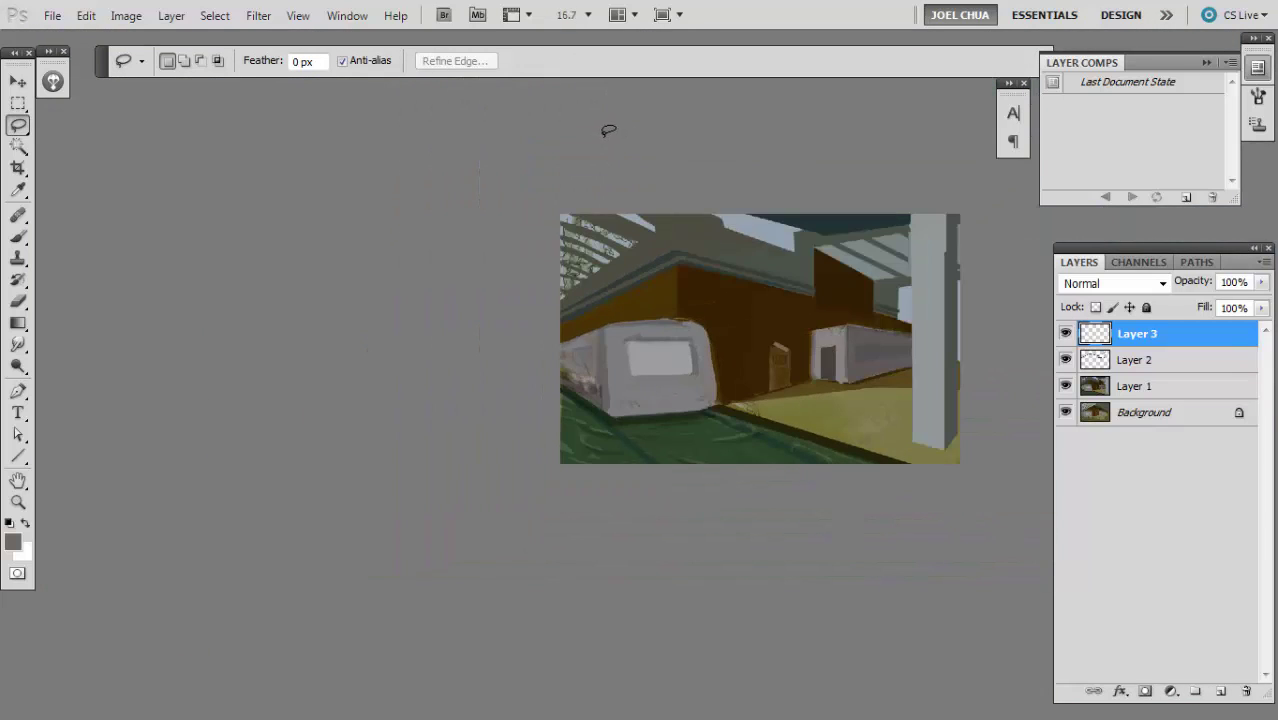
{"action": "key", "text": "ctrl+shift+h"}
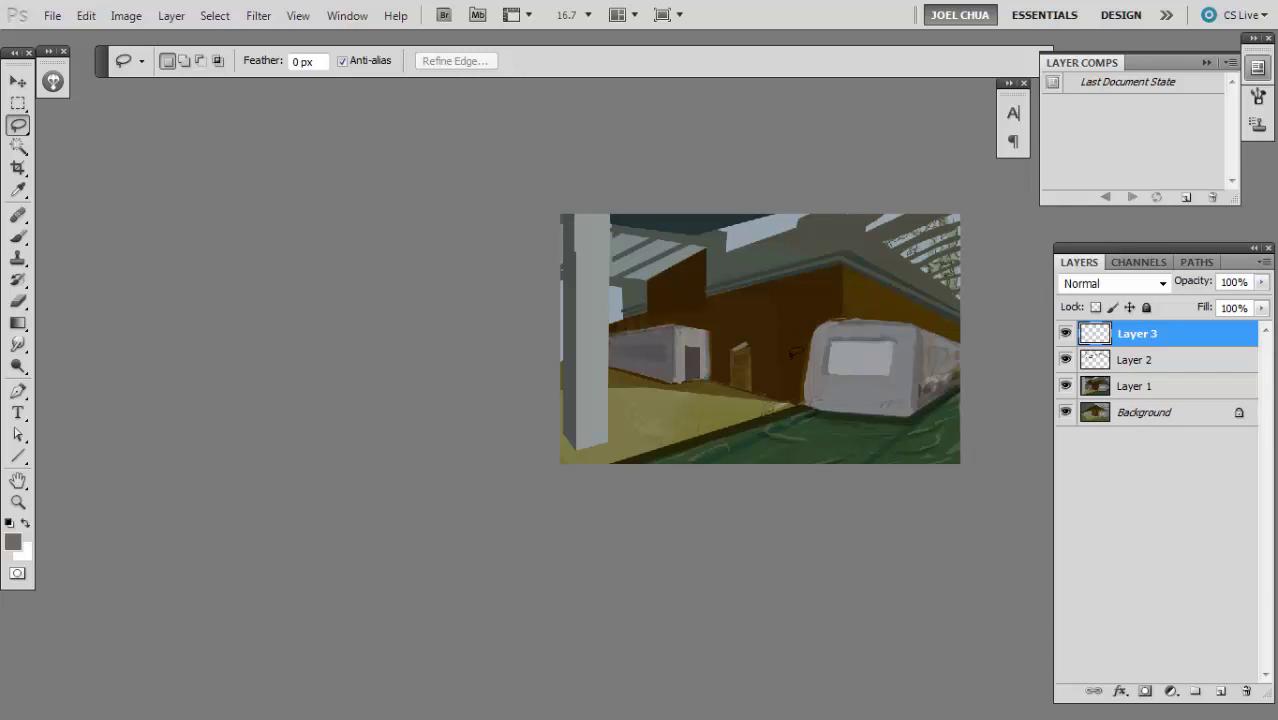
{"action": "mouse_move", "coordinate": [785, 349]}
{"action": "left_mouse_down"}
{"action": "mouse_move", "coordinate": [681, 217]}
{"action": "mouse_move", "coordinate": [527, 396]}
{"action": "left_mouse_up"}
{"action": "key", "text": "ctrl+minus"}
{"action": "key", "text": "ctrl+minus"}
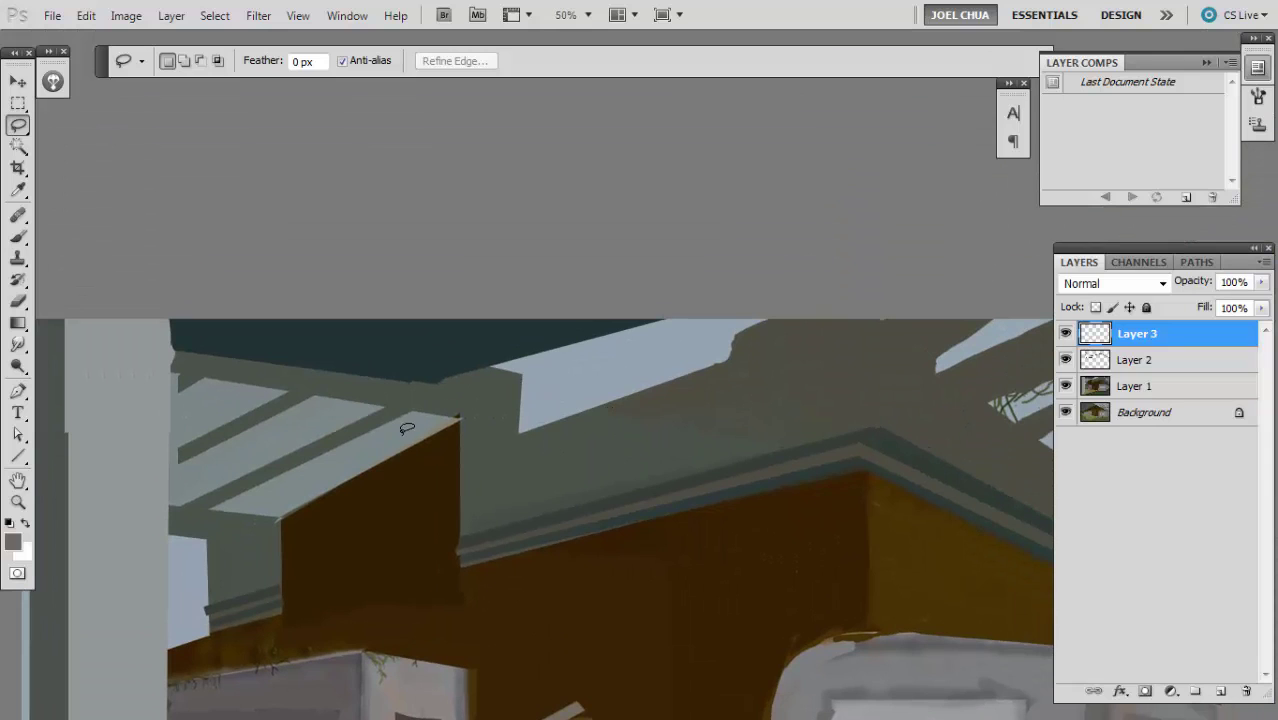
- On Layer 1, lasso a wedge along the raised brown block's sloping top and fill it with the adjoining pale roof grey
{"action": "mouse_move", "coordinate": [379, 442]}
{"action": "left_mouse_down"}
{"action": "mouse_move", "coordinate": [547, 379]}
{"action": "mouse_move", "coordinate": [609, 387]}
{"action": "mouse_move", "coordinate": [613, 353]}
{"action": "left_mouse_up"}
{"action": "left_click_drag", "start_coordinate": [453, 418], "coordinate": [428, 455]}
{"action": "key", "text": "alt+bracketleft"}
{"action": "key", "text": "alt+bracketleft"}
{"action": "key", "text": "g"}
{"action": "left_click", "coordinate": [494, 392]}
{"action": "key", "text": "ctrl+d"}
{"action": "key", "text": "l"}
{"action": "key", "text": "ctrl+minus"}
{"action": "key", "text": "ctrl+plus"}
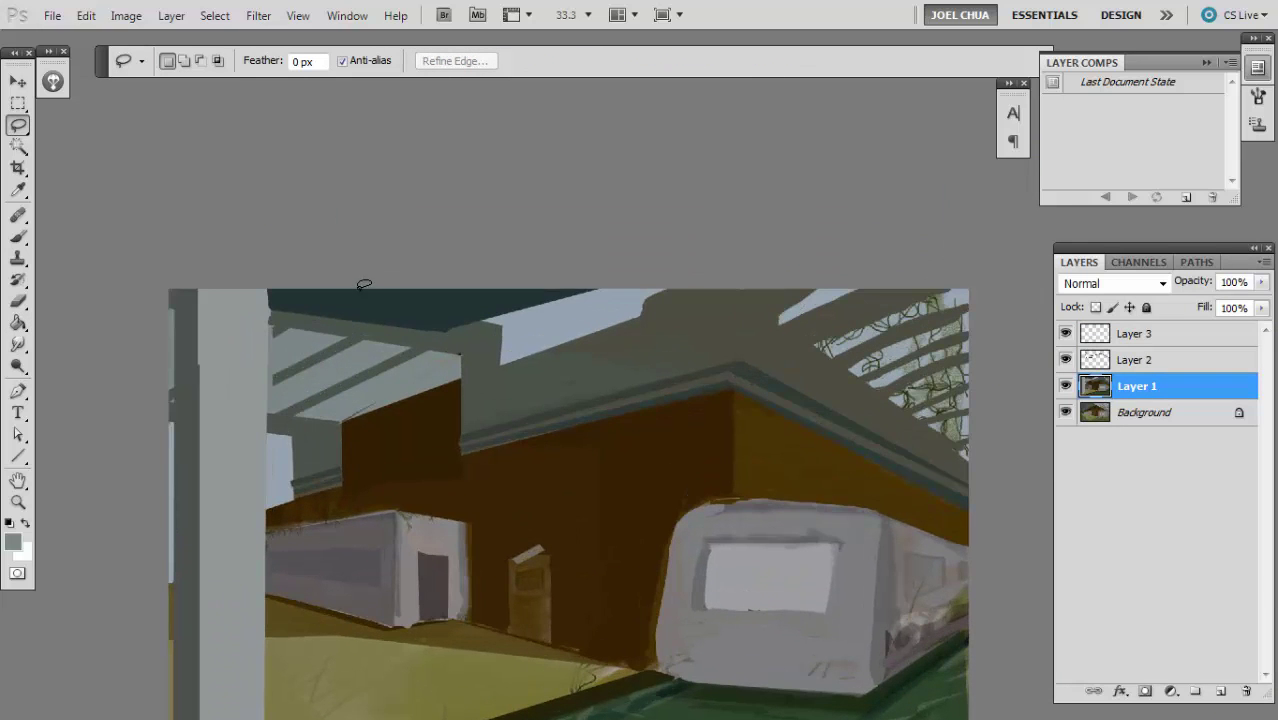
{"action": "key", "text": "ctrl+plus"}
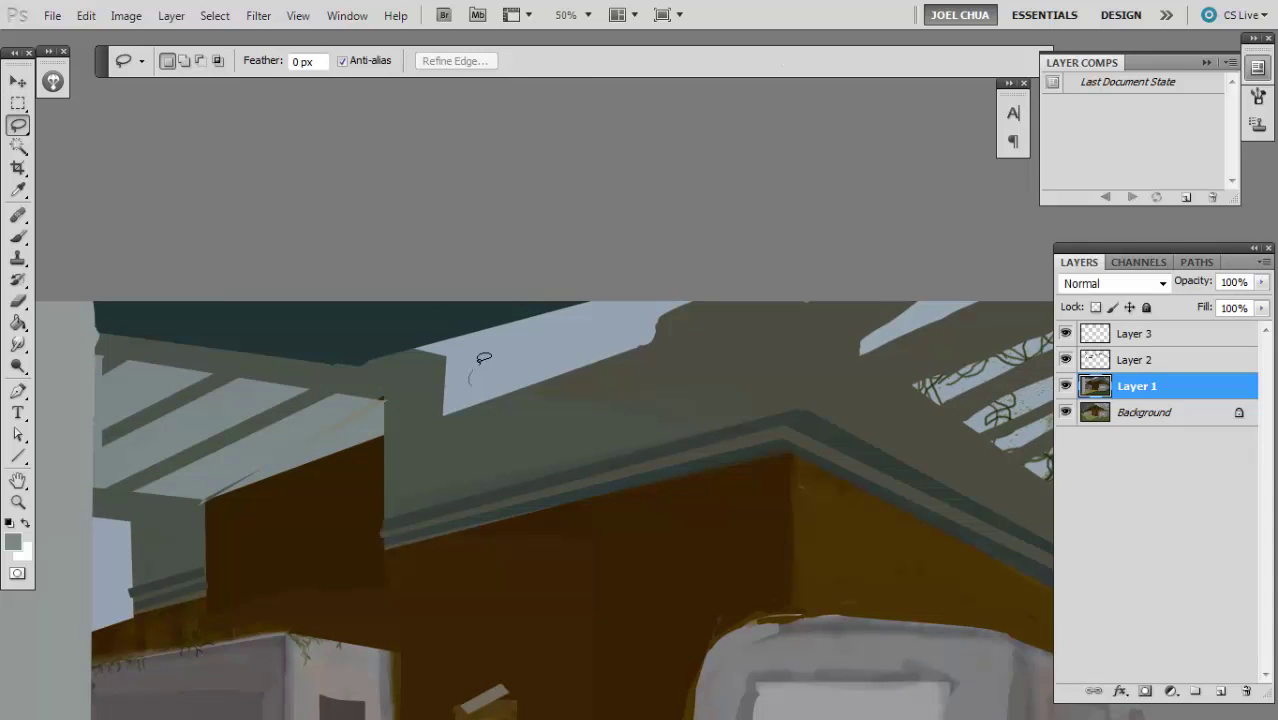
{"action": "mouse_move", "coordinate": [481, 362]}
{"action": "left_mouse_down"}
{"action": "mouse_move", "coordinate": [515, 351]}
{"action": "mouse_move", "coordinate": [554, 364]}
{"action": "left_mouse_up"}
{"action": "mouse_move", "coordinate": [501, 422]}
{"action": "left_mouse_down"}
{"action": "mouse_move", "coordinate": [466, 390]}
{"action": "mouse_move", "coordinate": [556, 413]}
{"action": "left_mouse_up"}
{"action": "key", "text": "ctrl+d"}
{"action": "key", "text": "m"}
{"action": "key", "text": "ctrl+d"}
- Lasso a rounded shape over the sky opening's lower edge and fill it with dark grey on a new layer above Layer 1
{"action": "key", "text": "l"}
{"action": "left_click_drag", "start_coordinate": [575, 381], "coordinate": [536, 423]}
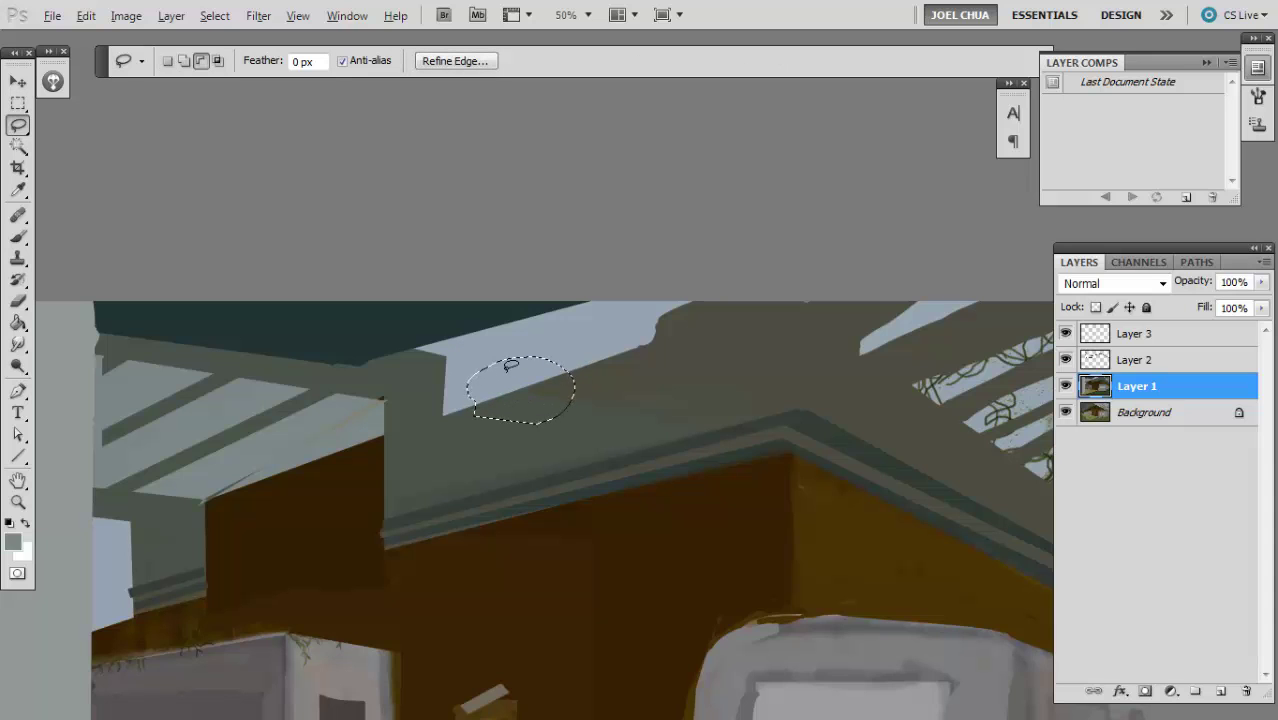
{"action": "key", "text": "ctrl+alt+shift+n"}
{"action": "key", "text": "n"}
{"action": "left_click_drag", "start_coordinate": [824, 328], "coordinate": [833, 371]}
{"action": "key", "text": "Return"}
{"action": "key", "text": "g"}
{"action": "left_click", "coordinate": [499, 369]}
{"action": "key", "text": "ctrl+d"}
{"action": "key", "text": "l"}
- Lasso and delete the lower part of the dark rounded shape so it sits flush with the roof's edge
{"action": "key", "text": "ctrl+plus"}
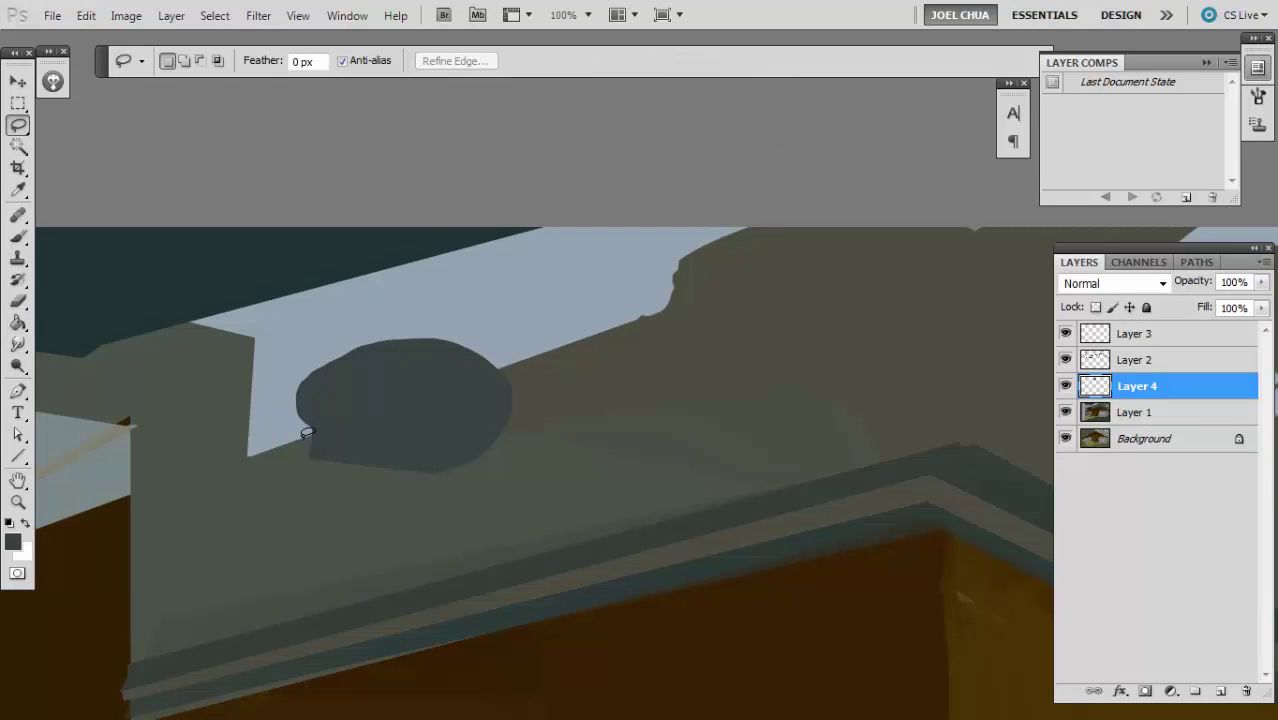
{"action": "mouse_move", "coordinate": [303, 435]}
{"action": "left_mouse_down"}
{"action": "mouse_move", "coordinate": [545, 350]}
{"action": "mouse_move", "coordinate": [196, 462]}
{"action": "left_mouse_up"}
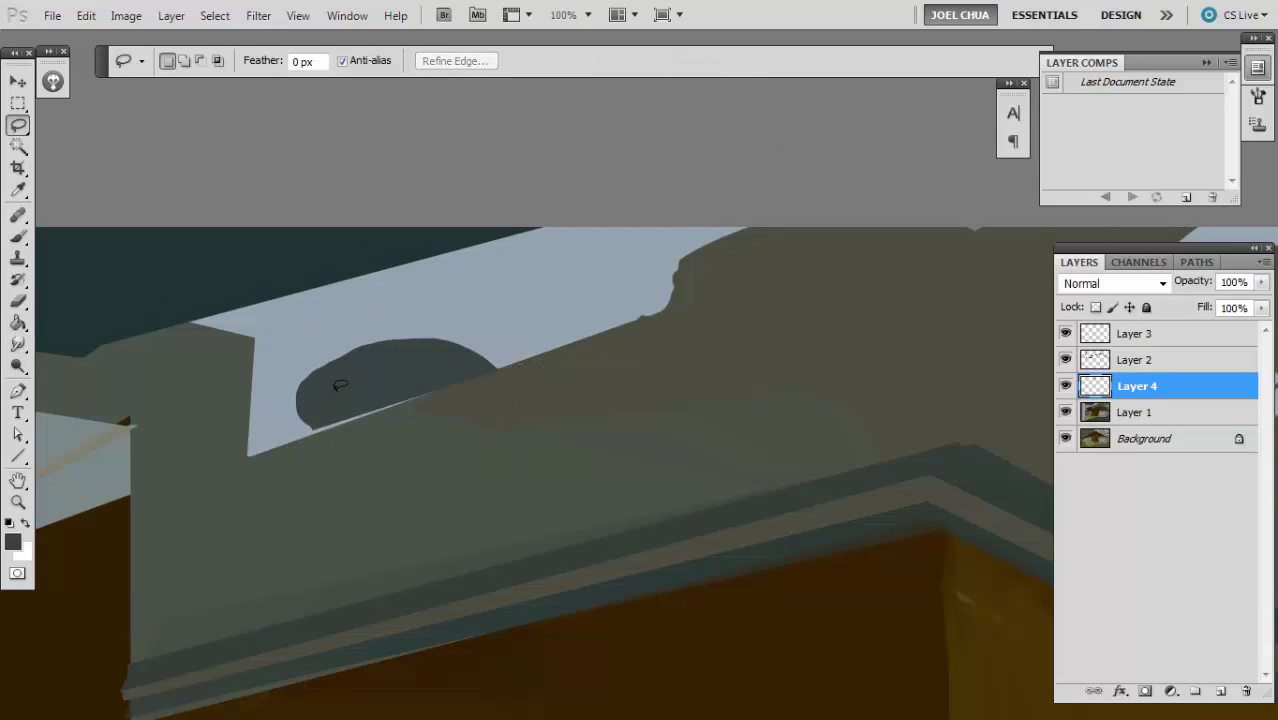
{"action": "key", "text": "Delete"}
{"action": "key", "text": "ctrl+d"}
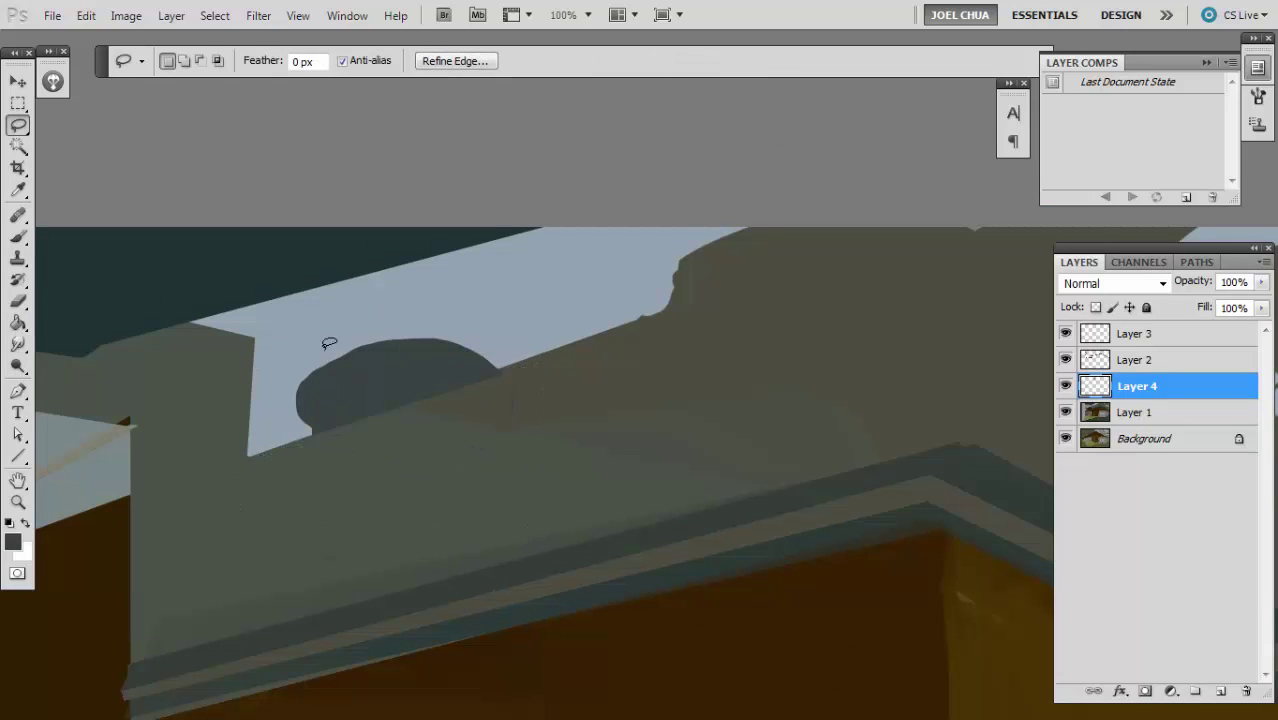
- Lasso and delete uneven pieces along the dark dome's upper and outer edge, undoing the last cut
{"action": "mouse_move", "coordinate": [347, 357]}
{"action": "left_mouse_down"}
{"action": "mouse_move", "coordinate": [338, 375]}
{"action": "mouse_move", "coordinate": [367, 357]}
{"action": "mouse_move", "coordinate": [378, 392]}
{"action": "mouse_move", "coordinate": [390, 349]}
{"action": "mouse_move", "coordinate": [462, 350]}
{"action": "left_mouse_up"}
{"action": "mouse_move", "coordinate": [316, 376]}
{"action": "left_mouse_down", "text": "shift"}
{"action": "mouse_move", "coordinate": [251, 377]}
{"action": "mouse_move", "coordinate": [291, 424]}
{"action": "mouse_move", "coordinate": [308, 418]}
{"action": "left_mouse_up", "text": "shift"}
{"action": "key", "text": "Delete"}
{"action": "key", "text": "ctrl+d"}
{"action": "key", "text": "Delete"}
{"action": "key", "text": "ctrl+d"}
{"action": "key", "text": "ctrl+alt+z"}
{"action": "key", "text": "ctrl+alt+z"}
{"action": "key", "text": "ctrl+alt+z"}
- Lasso and delete the dome's rough outer edge to a smooth curve and add narrow curved lighter slits across its face
{"action": "left_click_drag", "start_coordinate": [323, 362], "coordinate": [306, 436]}
{"action": "key", "text": "Delete"}
{"action": "key", "text": "ctrl+d"}
{"action": "key", "text": "ctrl+minus"}
{"action": "key", "text": "ctrl+minus"}
{"action": "key", "text": "ctrl+minus"}
{"action": "key", "text": "ctrl+plus"}
{"action": "key", "text": "ctrl+plus"}
{"action": "key", "text": "ctrl+plus"}
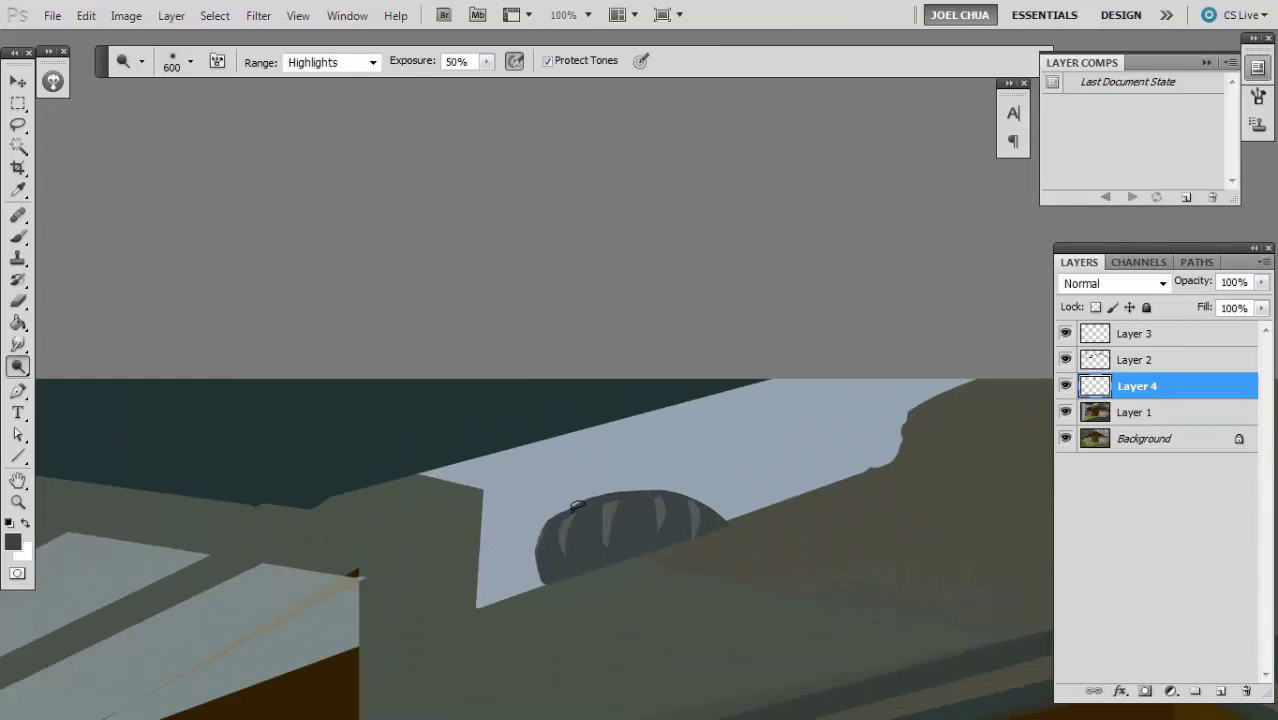
- Lasso the dome's upper part and brighten it with Levels, and brighten a wider area with a white input level of 227
{"action": "mouse_move", "coordinate": [585, 505]}
{"action": "left_mouse_down"}
{"action": "mouse_move", "coordinate": [668, 506]}
{"action": "mouse_move", "coordinate": [628, 463]}
{"action": "left_mouse_up"}
{"action": "key", "text": "ctrl+l"}
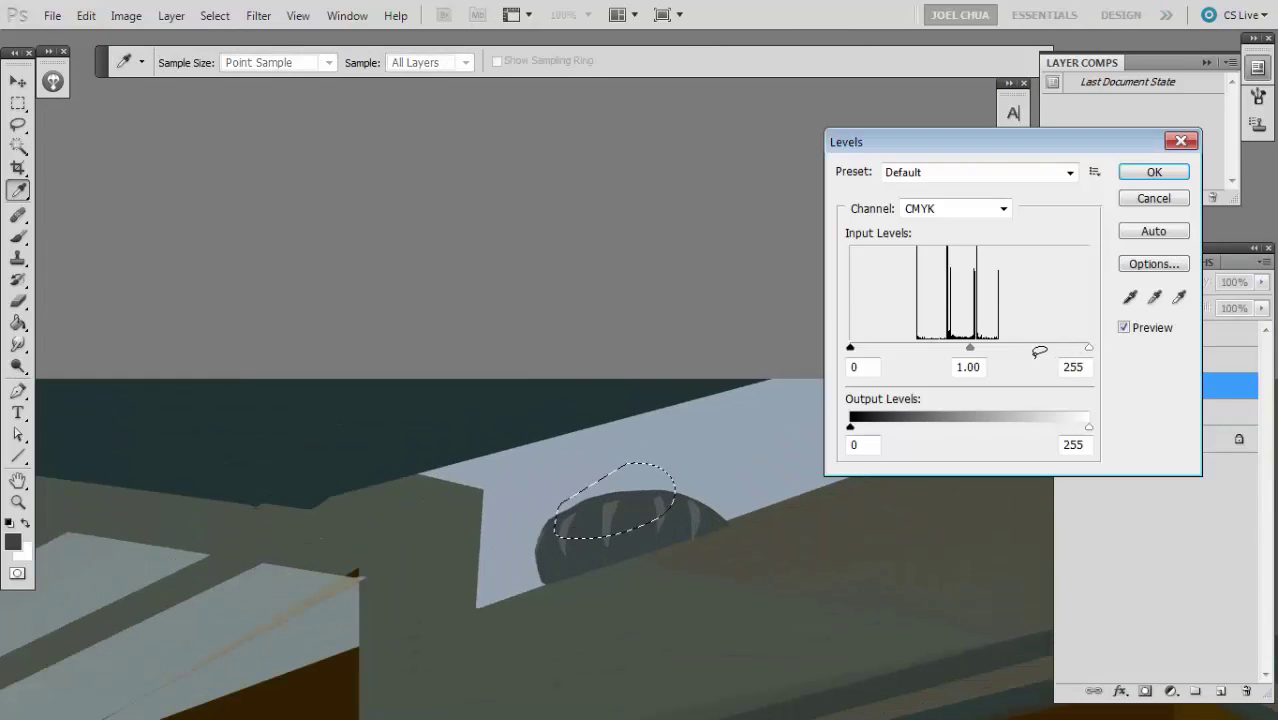
{"action": "left_click_drag", "start_coordinate": [1086, 348], "coordinate": [1035, 349]}
{"action": "key", "text": "Return"}
{"action": "key", "text": "ctrl+d"}
{"action": "mouse_move", "coordinate": [539, 521]}
{"action": "left_mouse_down"}
{"action": "mouse_move", "coordinate": [604, 551]}
{"action": "mouse_move", "coordinate": [616, 456]}
{"action": "mouse_move", "coordinate": [541, 520]}
{"action": "left_mouse_up"}
{"action": "key", "text": "ctrl+l"}
{"action": "left_click_drag", "start_coordinate": [1087, 347], "coordinate": [1066, 347]}
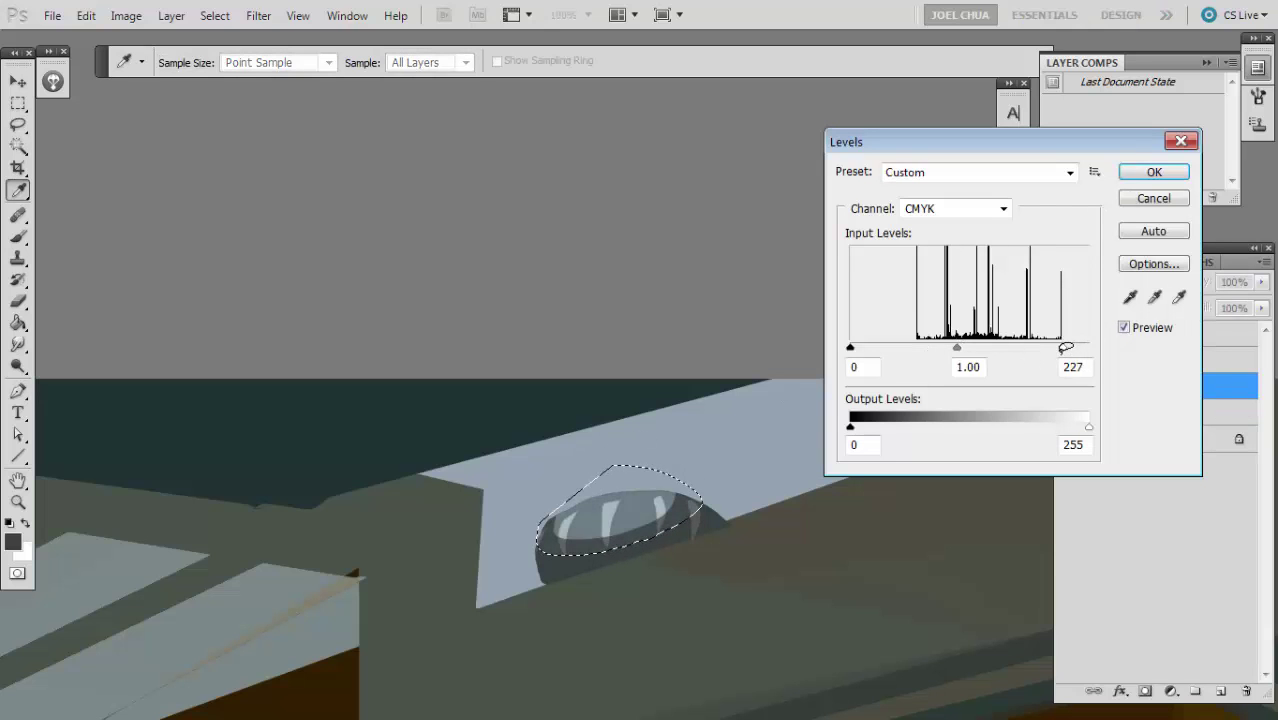
{"action": "key", "text": "Return"}
{"action": "key", "text": "ctrl+minus"}
{"action": "key", "text": "ctrl+minus"}
{"action": "key", "text": "ctrl+minus"}
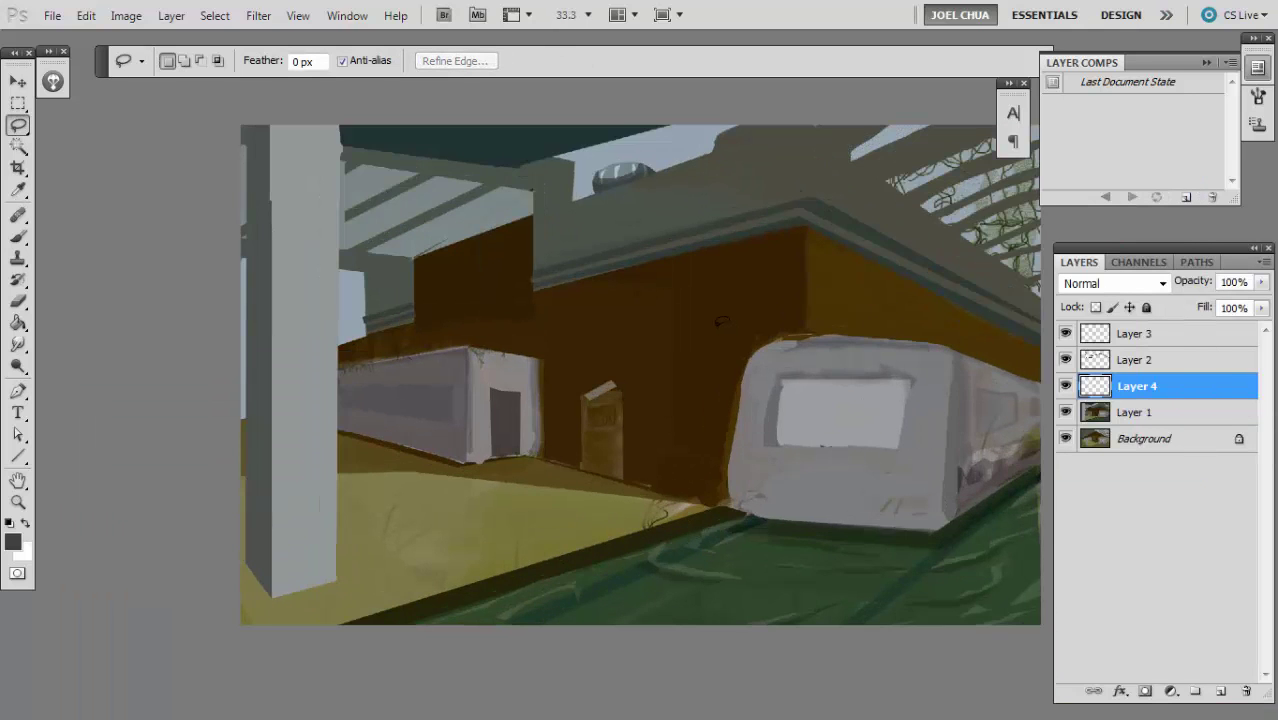
- Examine the roof, dome, brown walls and both carriages up close and from a distance
{"action": "scroll", "coordinate": [721, 321], "scroll_direction": "up", "scroll_amount": 3}
{"action": "left_click_drag", "start_coordinate": [646, 389], "coordinate": [545, 222]}
{"action": "left_click_drag", "start_coordinate": [760, 321], "coordinate": [936, 330]}
{"action": "left_click_drag", "start_coordinate": [652, 309], "coordinate": [523, 450]}
{"action": "key", "text": "ctrl+plus"}
{"action": "key", "text": "ctrl+plus"}
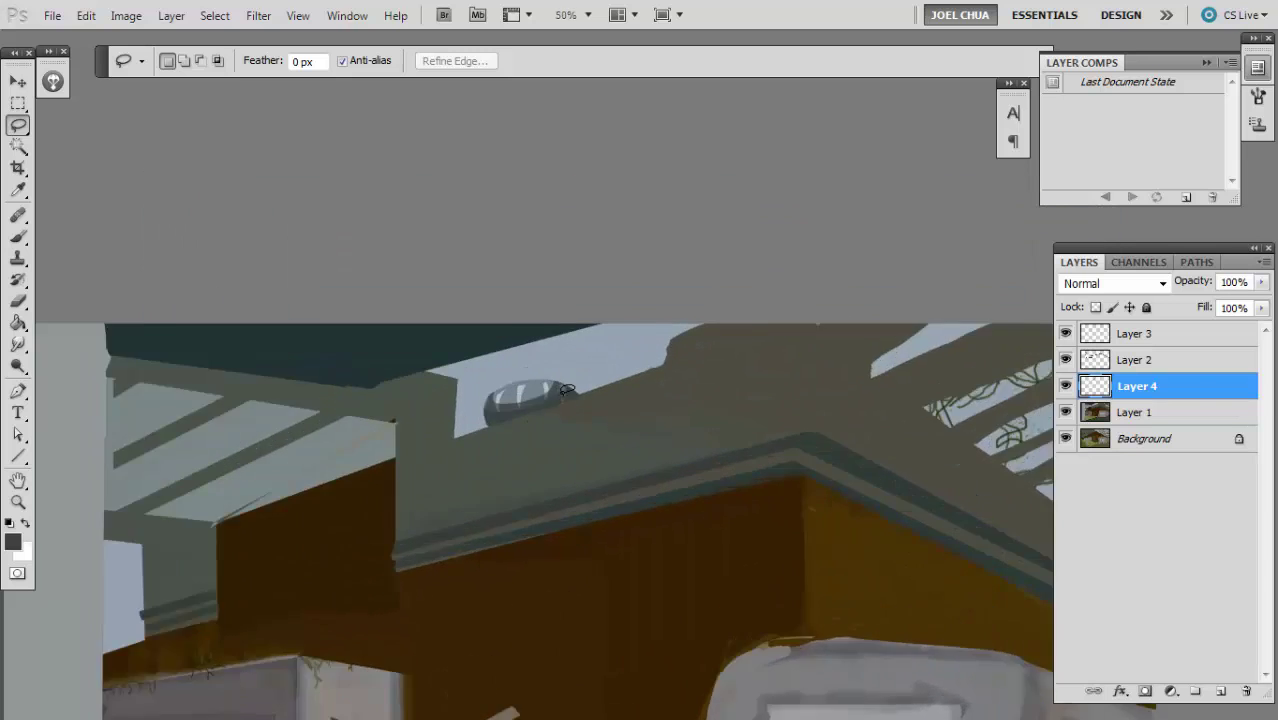
{"action": "left_click_drag", "start_coordinate": [590, 390], "coordinate": [705, 280]}
{"action": "left_click_drag", "start_coordinate": [459, 385], "coordinate": [776, 237]}
{"action": "left_click_drag", "start_coordinate": [797, 476], "coordinate": [490, 345]}
{"action": "key", "text": "ctrl+minus"}
{"action": "key", "text": "ctrl+minus"}
{"action": "key", "text": "ctrl+plus"}
{"action": "key", "text": "ctrl+plus"}
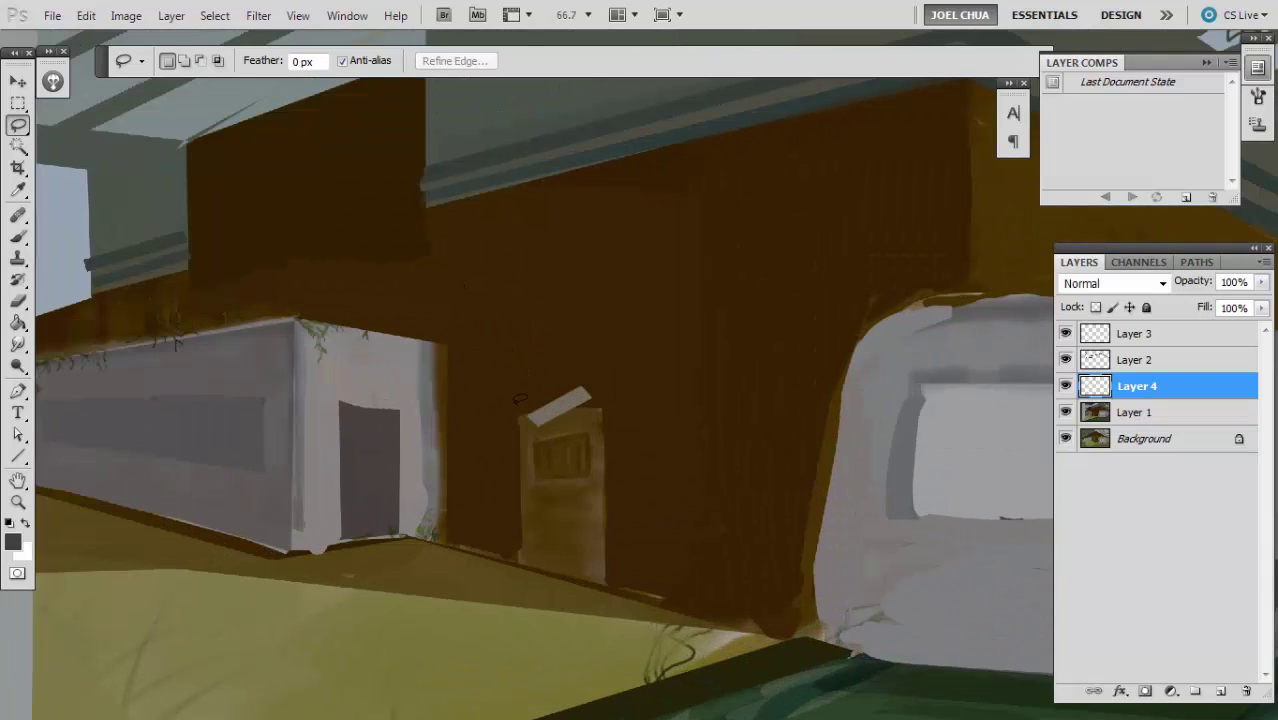
{"action": "key", "text": "ctrl+minus"}
{"action": "left_click_drag", "start_coordinate": [523, 345], "coordinate": [472, 463]}
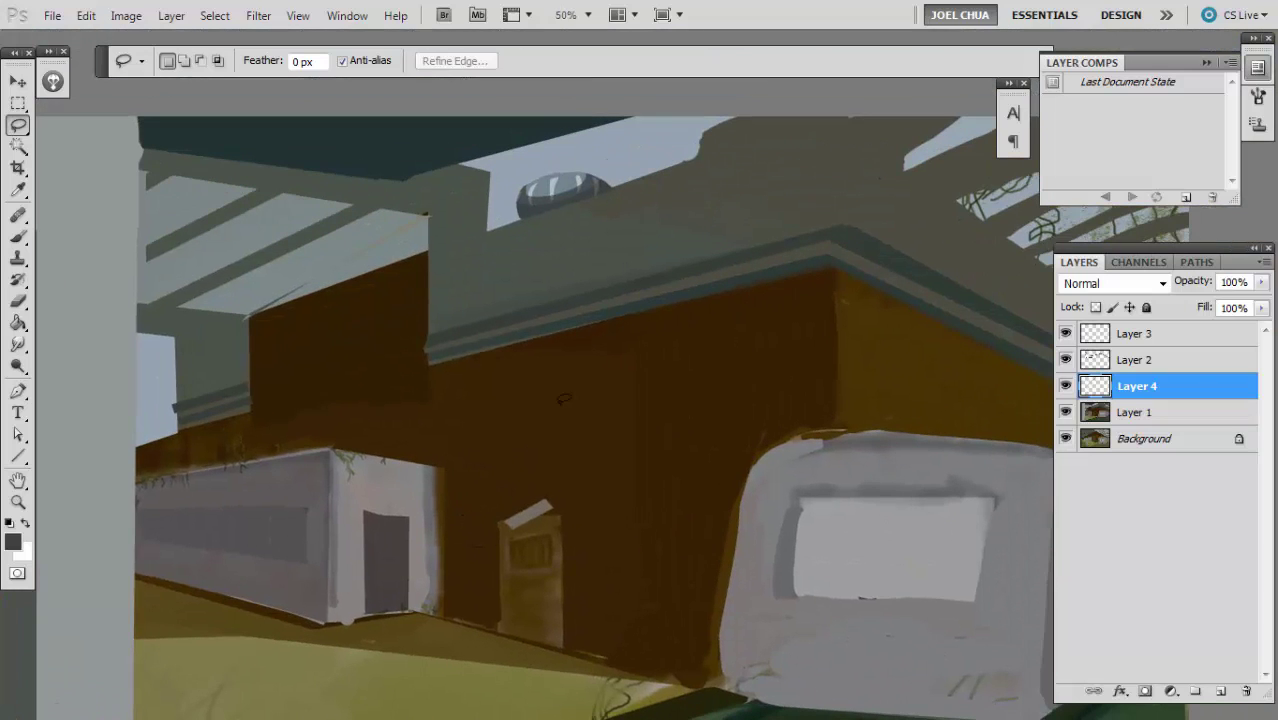
{"action": "left_click", "coordinate": [820, 303], "text": "alt"}
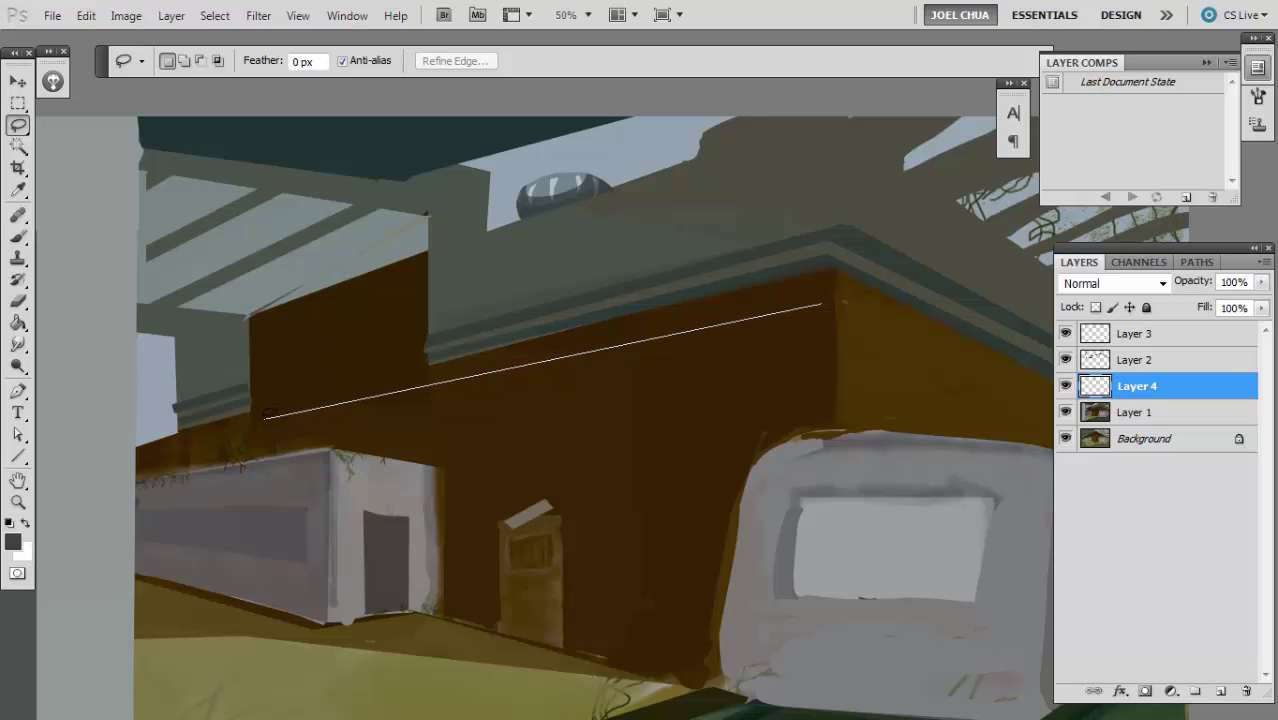
{"action": "left_click", "coordinate": [264, 418], "text": "alt"}
{"action": "key", "text": "ctrl+d"}
- Divide the far carriage's dark window band into separate windows with straight upright lines in the carriage's grey
{"action": "mouse_move", "coordinate": [246, 450]}
{"action": "left_mouse_down"}
{"action": "mouse_move", "coordinate": [505, 402]}
{"action": "mouse_move", "coordinate": [365, 406]}
{"action": "left_mouse_up"}
{"action": "left_click_drag", "start_coordinate": [288, 455], "coordinate": [451, 413]}
{"action": "key", "text": "ctrl+plus"}
{"action": "key", "text": "b"}
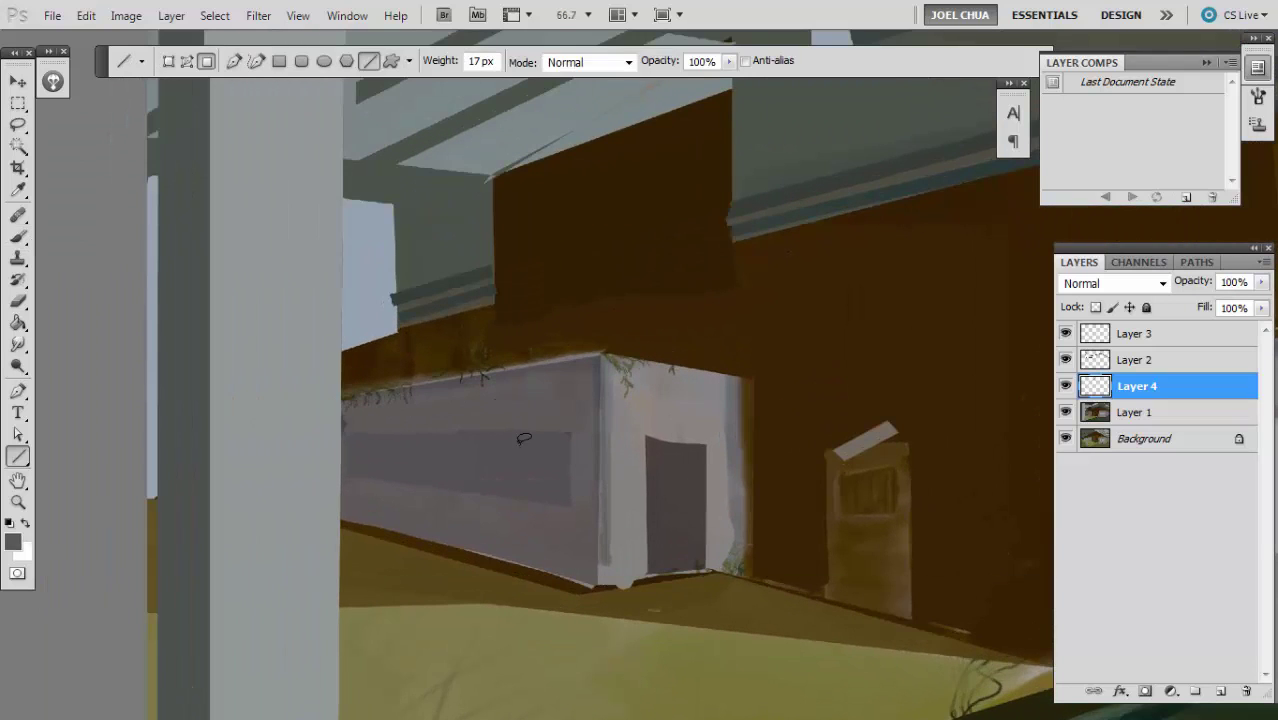
{"action": "left_click_drag", "start_coordinate": [488, 418], "coordinate": [488, 530]}
{"action": "left_click_drag", "start_coordinate": [420, 412], "coordinate": [422, 522]}
{"action": "key", "text": "ctrl+minus"}
{"action": "key", "text": "ctrl+minus"}
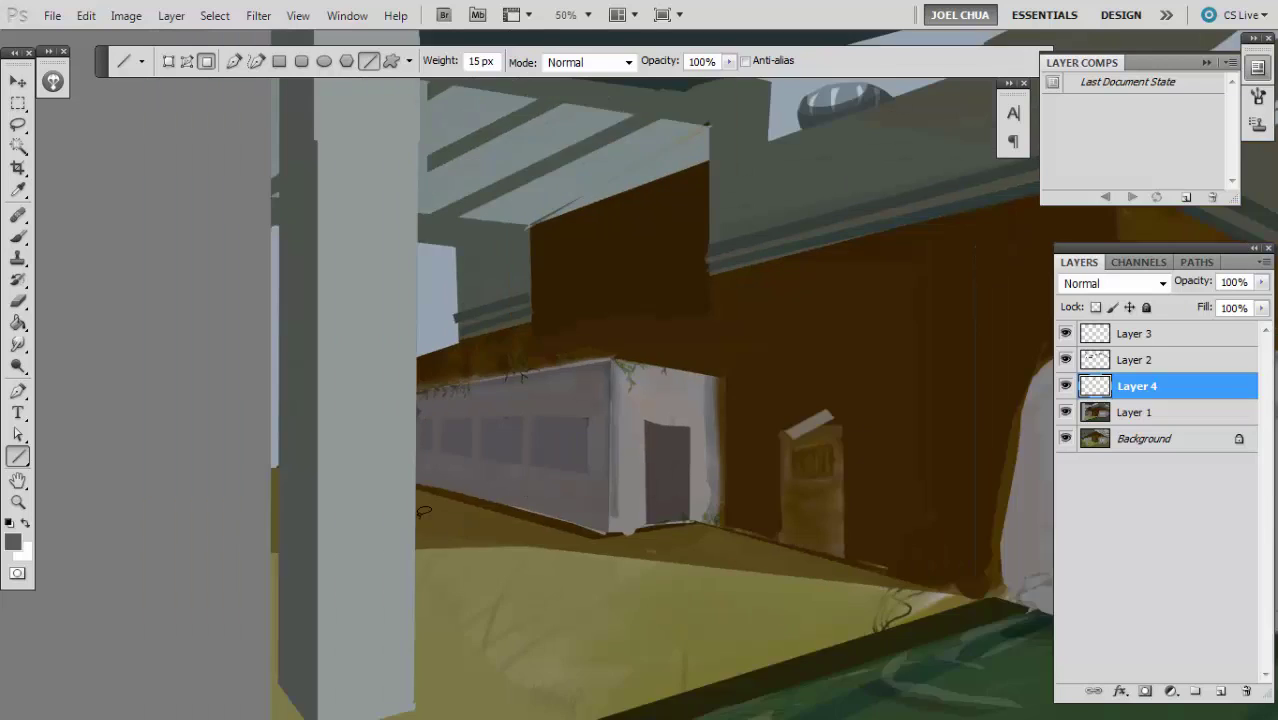
- Lasso the ragged strip above the far carriage's roof and cover it with dark brown sampled from the wall
{"action": "key", "text": "ctrl+minus"}
{"action": "key", "text": "ctrl+plus"}
{"action": "key", "text": "l"}
{"action": "mouse_move", "coordinate": [484, 437]}
{"action": "left_mouse_down"}
{"action": "mouse_move", "coordinate": [217, 476]}
{"action": "mouse_move", "coordinate": [378, 446]}
{"action": "mouse_move", "coordinate": [438, 466]}
{"action": "mouse_move", "coordinate": [222, 470]}
{"action": "mouse_move", "coordinate": [415, 460]}
{"action": "left_mouse_up"}
{"action": "key", "text": "b"}
{"action": "left_click", "coordinate": [365, 442], "text": "alt"}
{"action": "key", "text": "l"}
{"action": "left_click", "coordinate": [394, 402]}
{"action": "key", "text": "Return"}
{"action": "key", "text": "ctrl+minus"}
{"action": "key", "text": "ctrl+minus"}
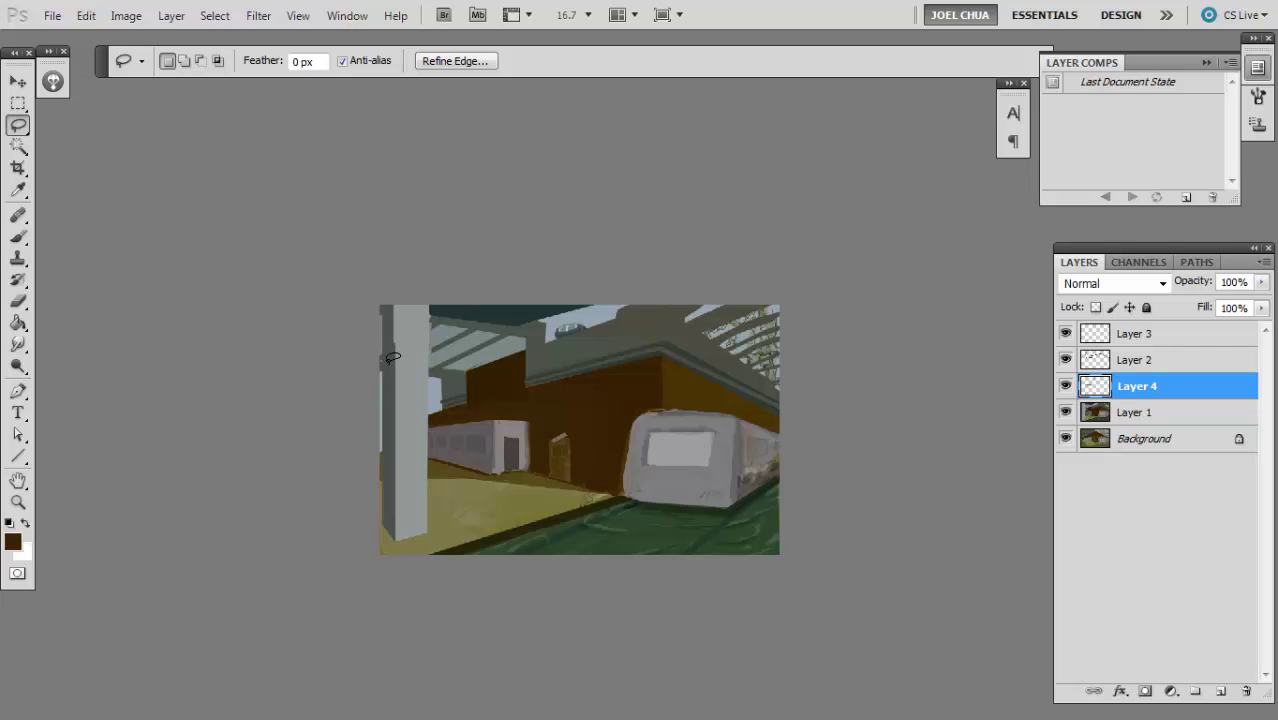
{"action": "key", "text": "ctrl+plus"}
{"action": "left_click_drag", "start_coordinate": [495, 397], "coordinate": [429, 356]}
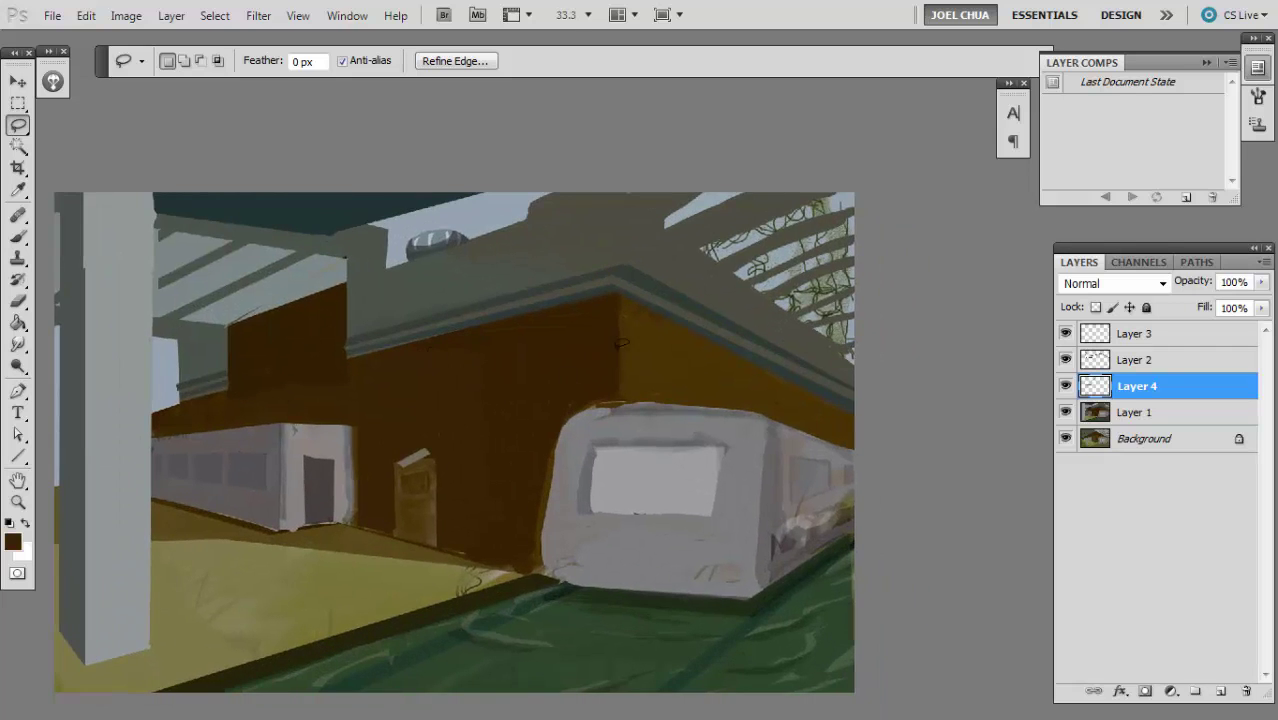
- Merge Layer 4 down into Layer 1 and toggle the visibility of Layer 2 and Layer 1 to check their contents
{"action": "key", "text": "b"}
{"action": "key", "text": "ctrl+e"}
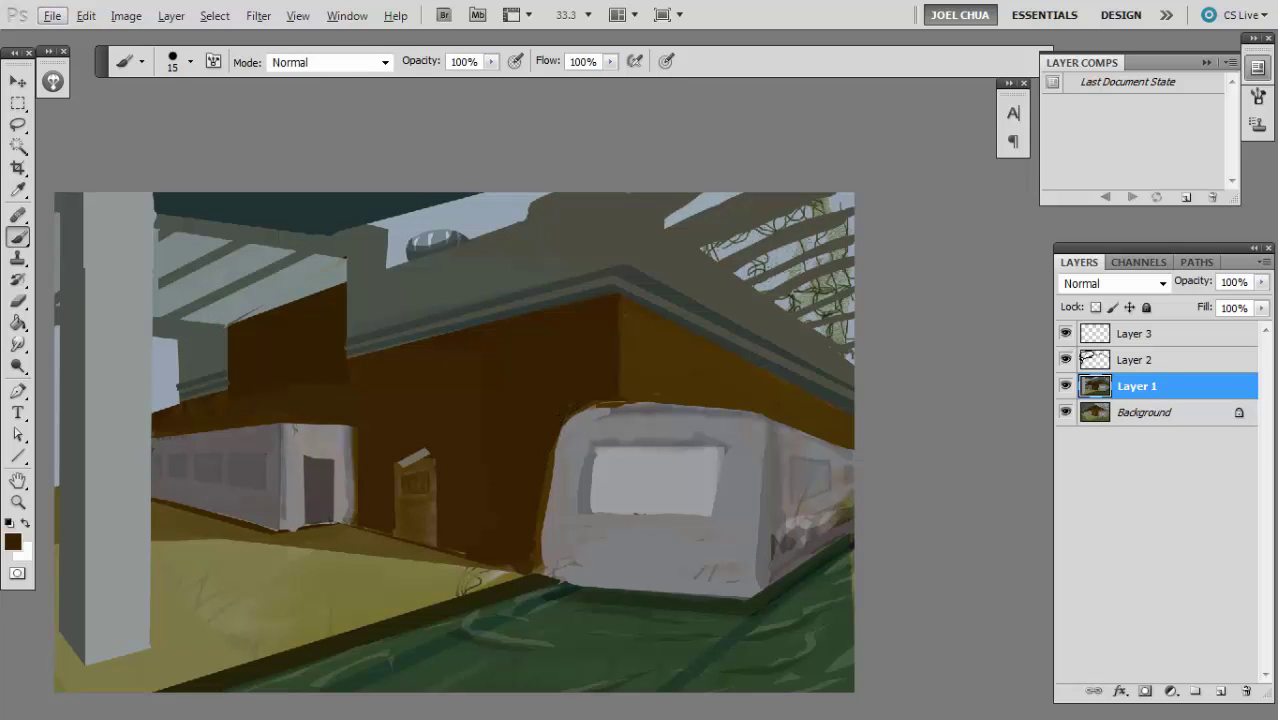
{"action": "left_click", "coordinate": [1066, 358]}
{"action": "left_click", "coordinate": [1066, 358]}
{"action": "left_click", "coordinate": [1092, 360]}
{"action": "left_click", "coordinate": [1064, 383]}
{"action": "left_click", "coordinate": [1065, 385]}
{"action": "key", "text": "alt+["}
- Straighten the front carriage's sloping outer side by brushing dark wall brown over its ragged edge
{"action": "key", "text": "l"}
{"action": "key", "text": "b"}
{"action": "key", "text": "l"}
{"action": "key", "text": "b"}
{"action": "left_click_drag", "start_coordinate": [551, 457], "coordinate": [580, 404]}
{"action": "key", "text": "ctrl+minus"}
{"action": "key", "text": "ctrl+minus"}
{"action": "key", "text": "ctrl+minus"}
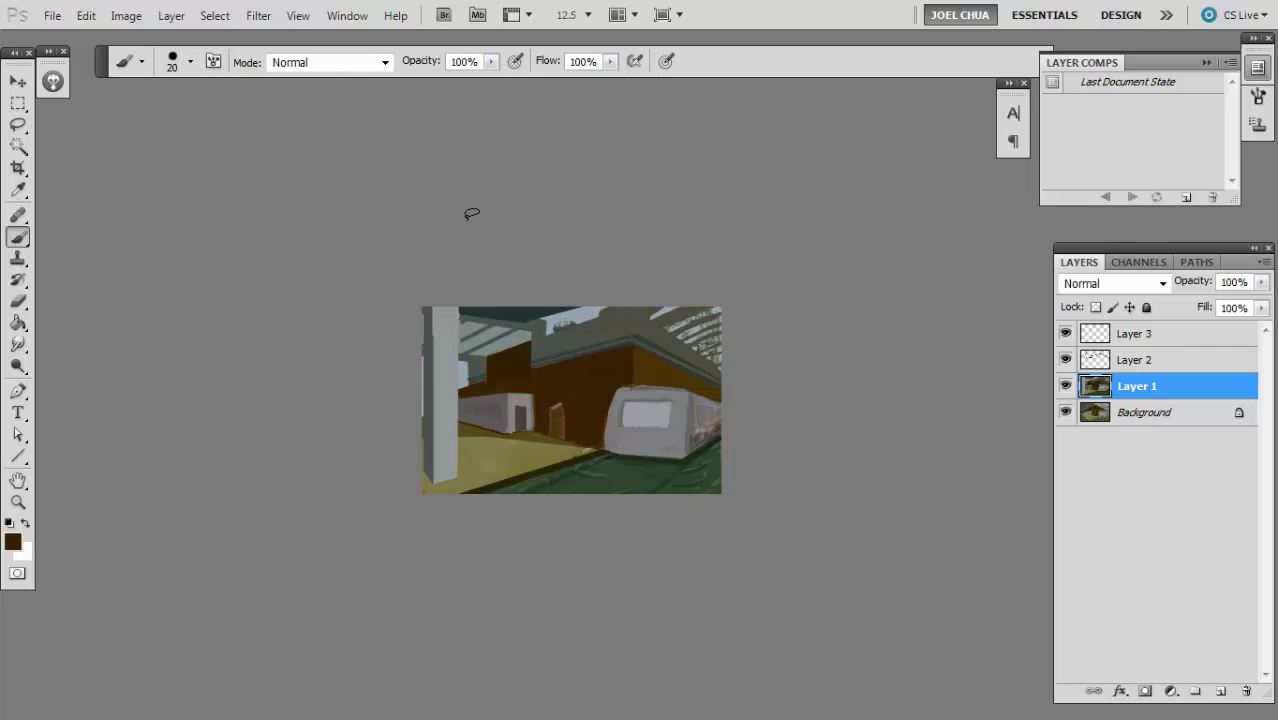
- Tidy the front carriage's top edge with 25 px brush strokes in sampled colours
{"action": "key", "text": "ctrl+plus"}
{"action": "key", "text": "ctrl+plus"}
{"action": "key", "text": "ctrl+plus"}
{"action": "left_click", "coordinate": [643, 397], "text": "alt"}
{"action": "key", "text": "]"}
{"action": "left_click_drag", "start_coordinate": [636, 404], "coordinate": [690, 408]}
{"action": "left_click", "coordinate": [660, 406], "text": "alt"}
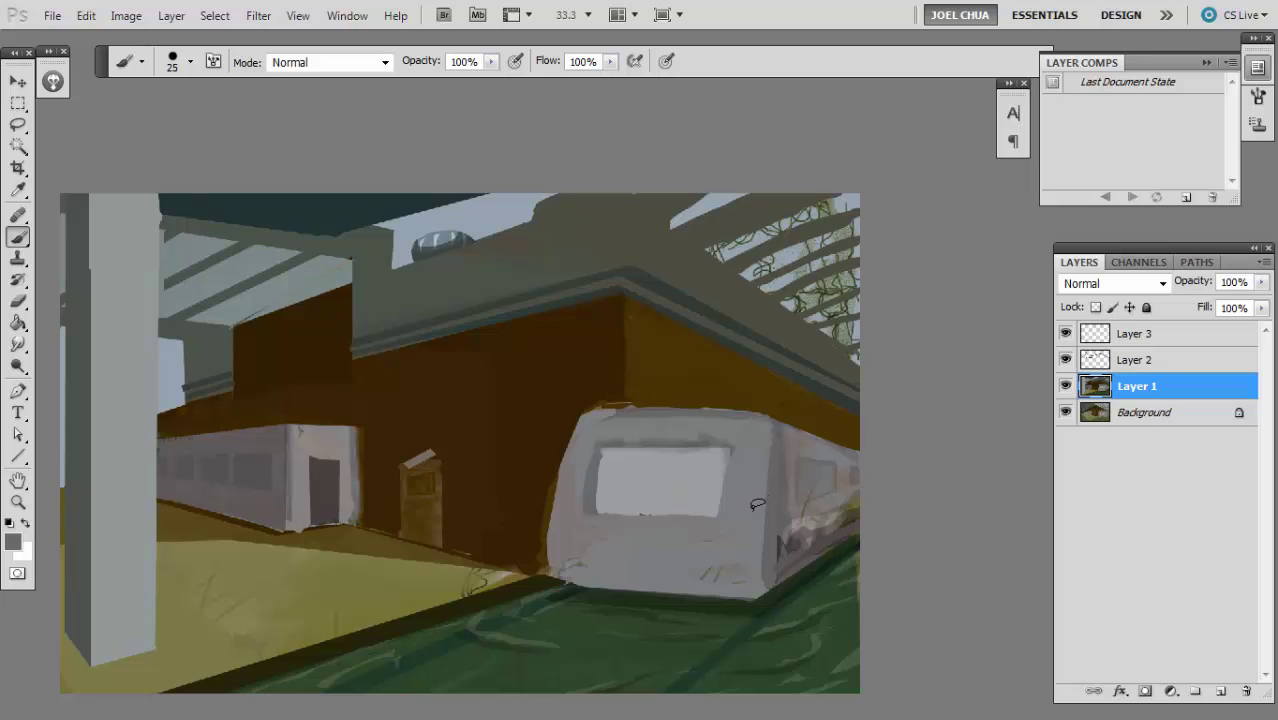
- On a new layer above Layer 1, draw straight near-black lines diagonally across the roof above the front carriage
{"action": "key", "text": "ctrl+shift+alt+n"}
{"action": "key", "text": "n"}
{"action": "left_click", "coordinate": [821, 381]}
{"action": "left_click_drag", "start_coordinate": [821, 381], "coordinate": [798, 419]}
{"action": "key", "text": "Return"}
{"action": "left_click_drag", "start_coordinate": [866, 387], "coordinate": [427, 114]}
{"action": "key", "text": "bracketright"}
{"action": "key", "text": "bracketright"}
{"action": "key", "text": "bracketright"}
{"action": "key", "text": "bracketright"}
{"action": "key", "text": "bracketright"}
{"action": "key", "text": "bracketright"}
{"action": "key", "text": "bracketright"}
{"action": "mouse_move", "coordinate": [514, 180]}
{"action": "left_mouse_down"}
{"action": "mouse_move", "coordinate": [870, 374]}
{"action": "mouse_move", "coordinate": [868, 388]}
{"action": "mouse_move", "coordinate": [448, 185]}
{"action": "mouse_move", "coordinate": [471, 157]}
{"action": "mouse_move", "coordinate": [477, 169]}
{"action": "left_mouse_up"}
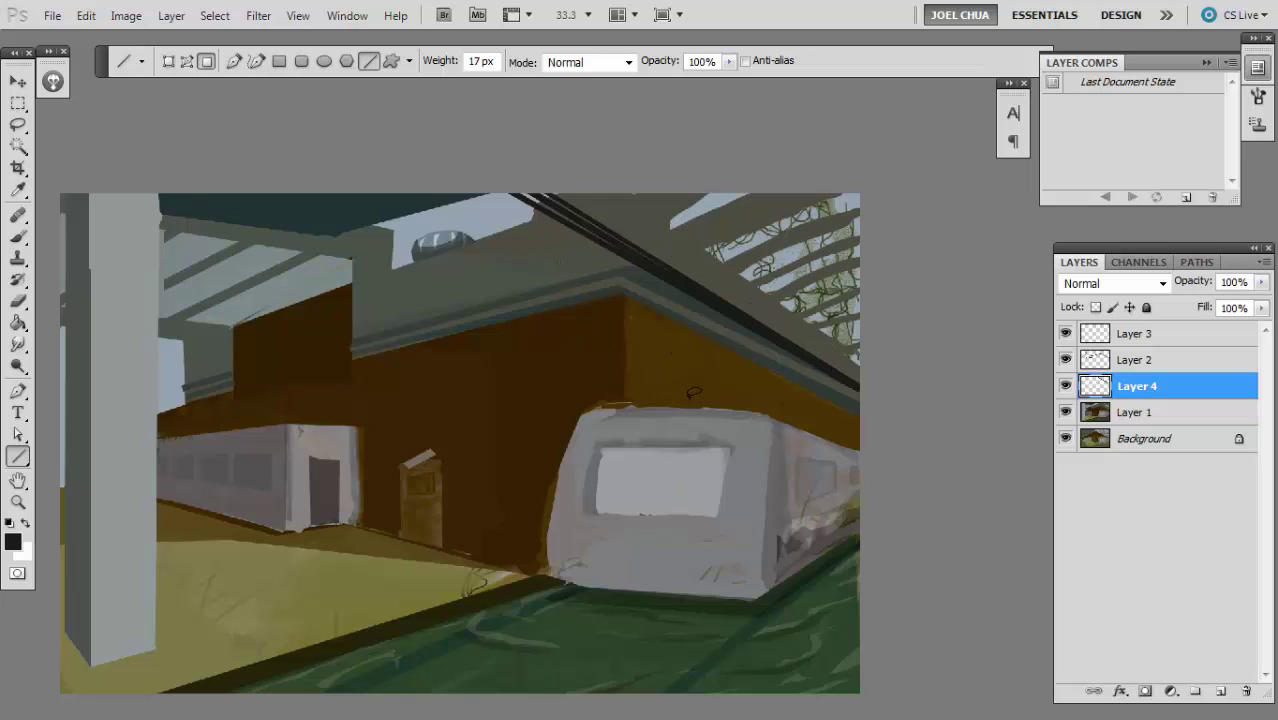
- Undo an extra line drawn above the front carriage and move Layer 4 above Layer 2
{"action": "left_click_drag", "start_coordinate": [687, 403], "coordinate": [712, 328]}
{"action": "key", "text": "ctrl+z"}
{"action": "key", "text": "ctrl+bracketright"}
- Brush curved near-black cables hanging from the diagonal lines down to the front carriage, reducing the brush to 7 px
{"action": "key", "text": "b"}
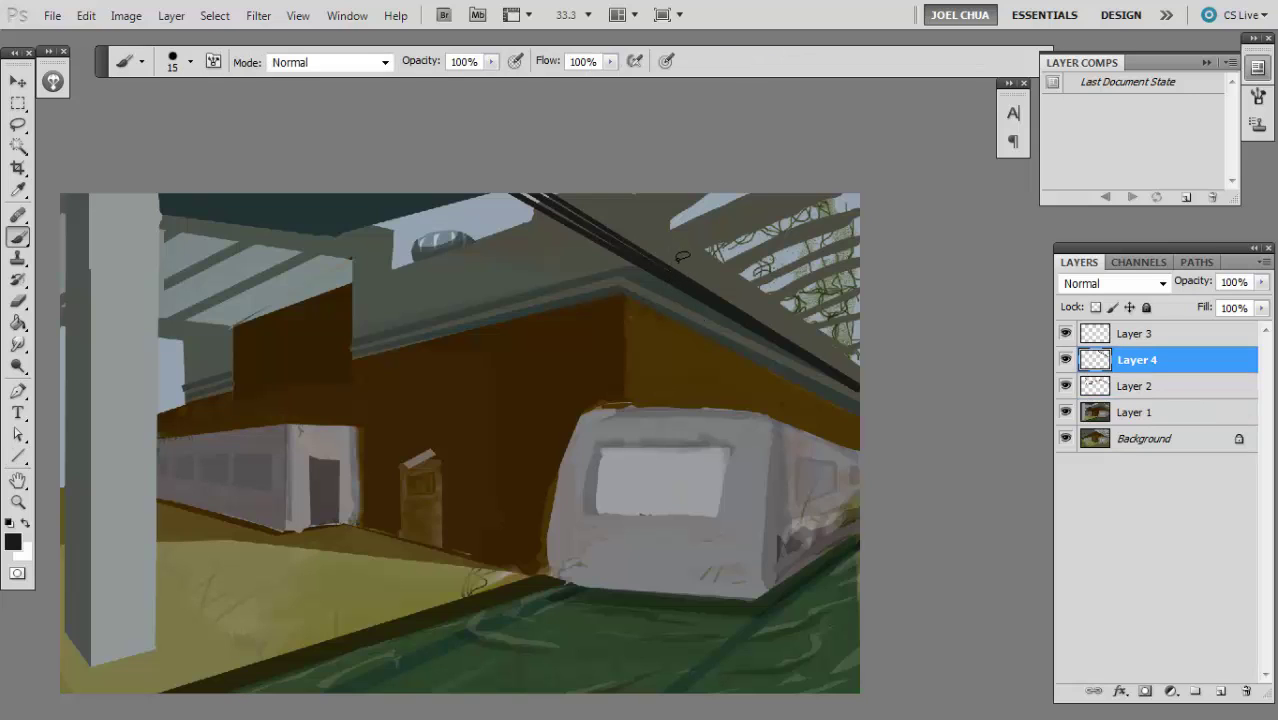
{"action": "mouse_move", "coordinate": [662, 278]}
{"action": "left_mouse_down"}
{"action": "mouse_move", "coordinate": [718, 401]}
{"action": "mouse_move", "coordinate": [783, 356]}
{"action": "mouse_move", "coordinate": [787, 335]}
{"action": "mouse_move", "coordinate": [842, 422]}
{"action": "left_mouse_up"}
{"action": "key", "text": "bracketleft"}
{"action": "key", "text": "ctrl+minus"}
{"action": "key", "text": "ctrl+minus"}
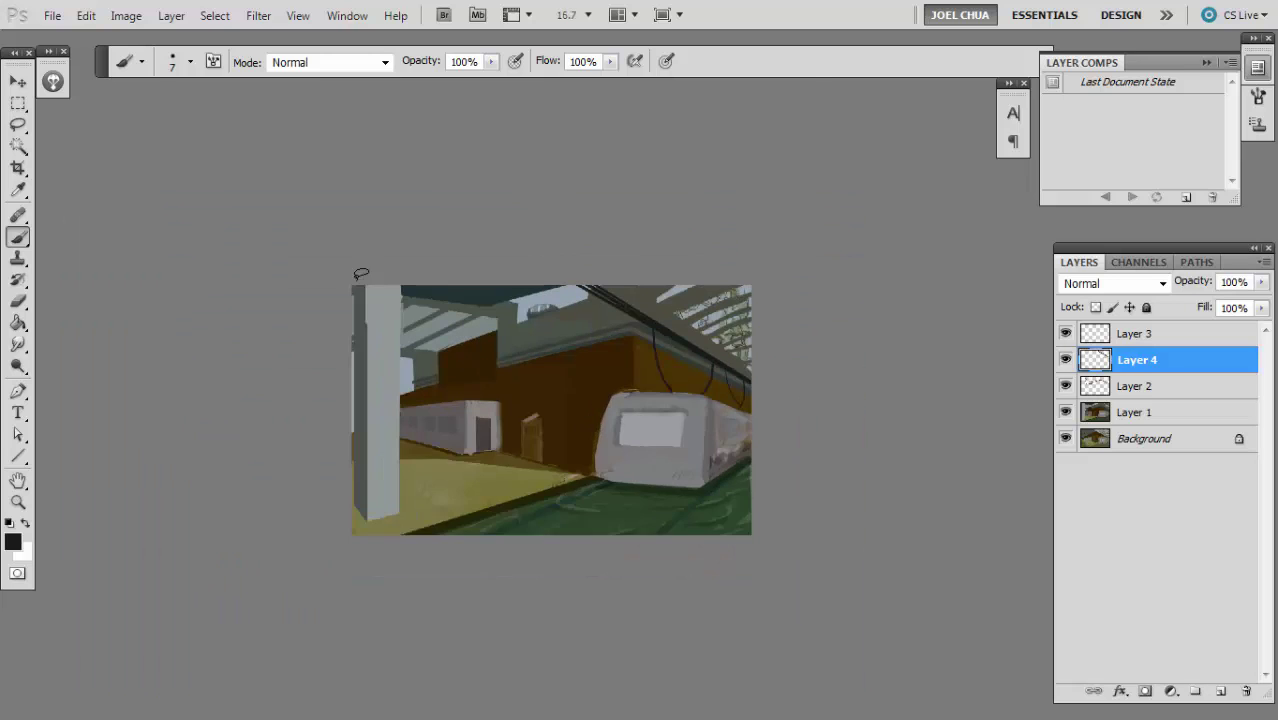
{"action": "key", "text": "ctrl+plus"}
{"action": "left_click_drag", "start_coordinate": [321, 372], "coordinate": [418, 277]}
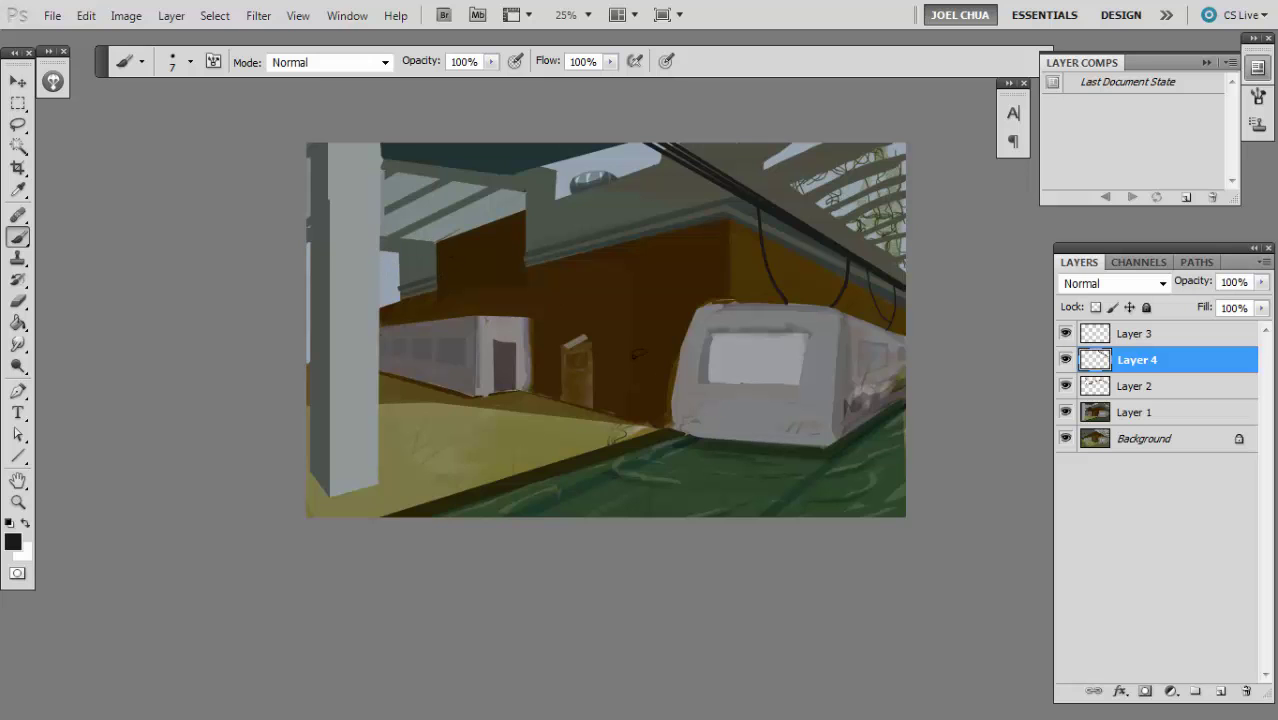
- On a new layer above Layer 1, brush a thin darker grey line across the front carriage's lower face
{"action": "key", "text": "ctrl+plus"}
{"action": "key", "text": "ctrl+plus"}
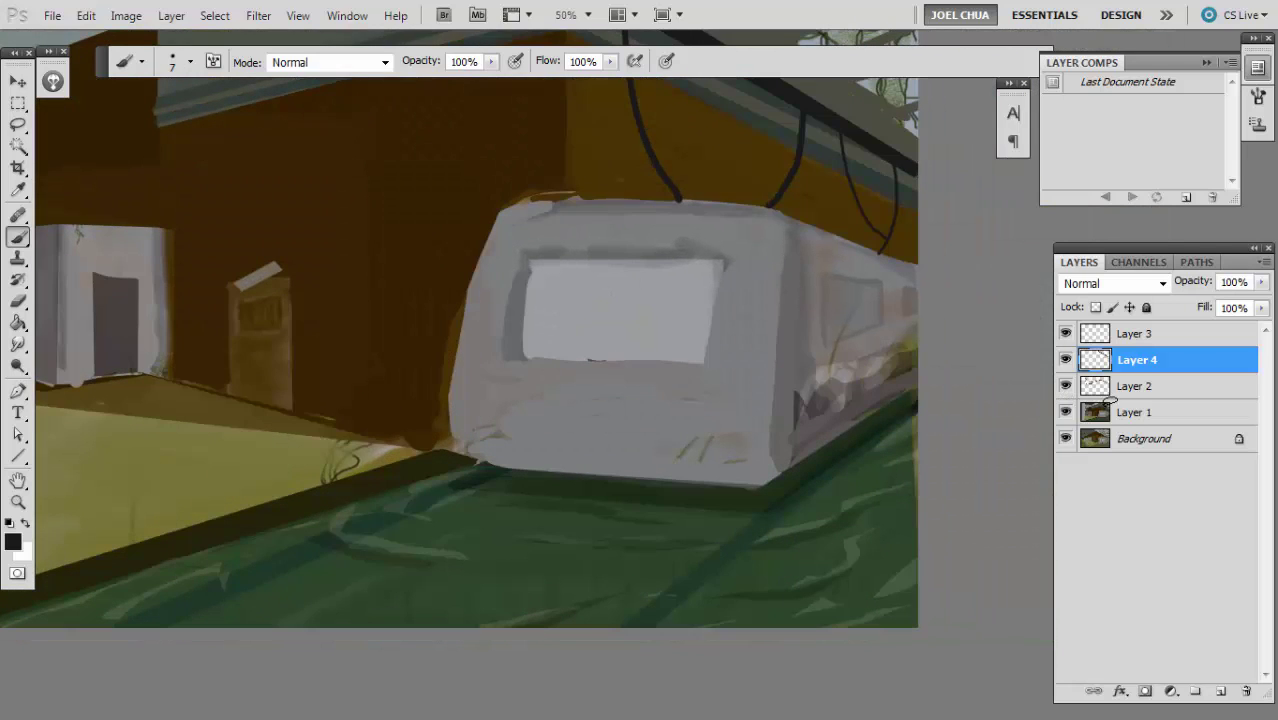
{"action": "left_click", "coordinate": [1074, 412]}
{"action": "key", "text": "v"}
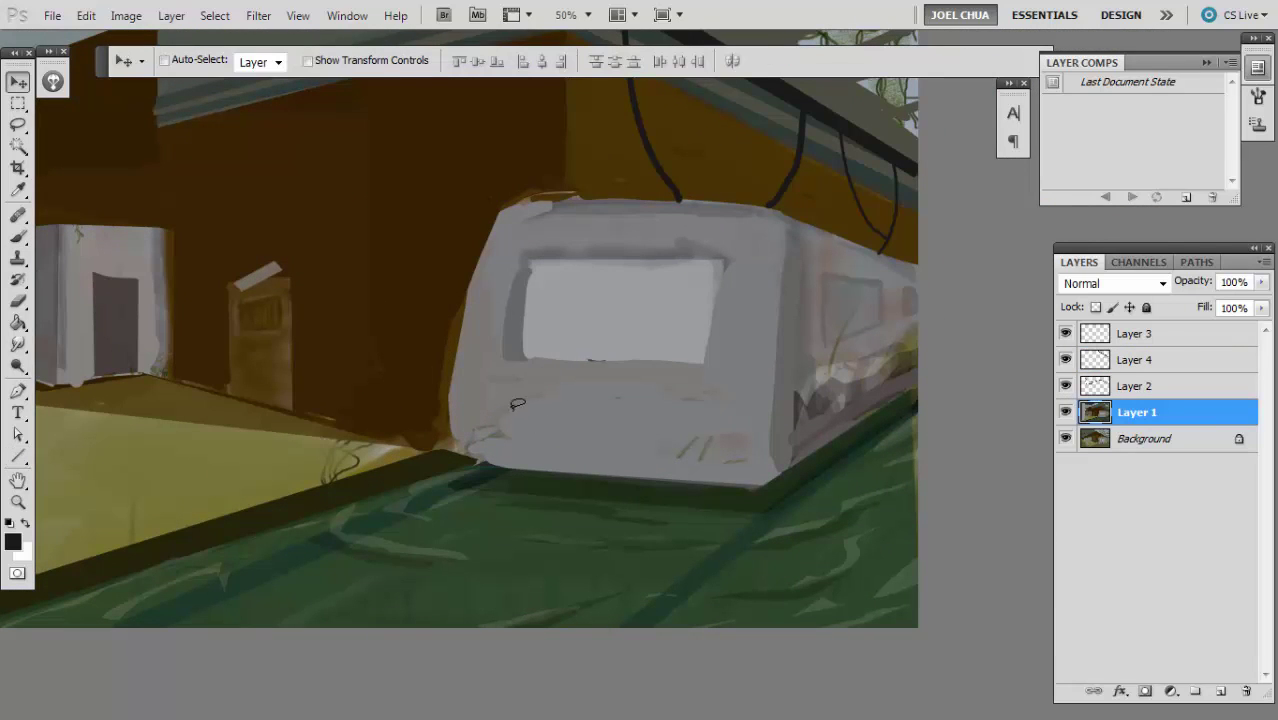
{"action": "key", "text": "b"}
{"action": "left_click", "coordinate": [507, 408], "text": "alt"}
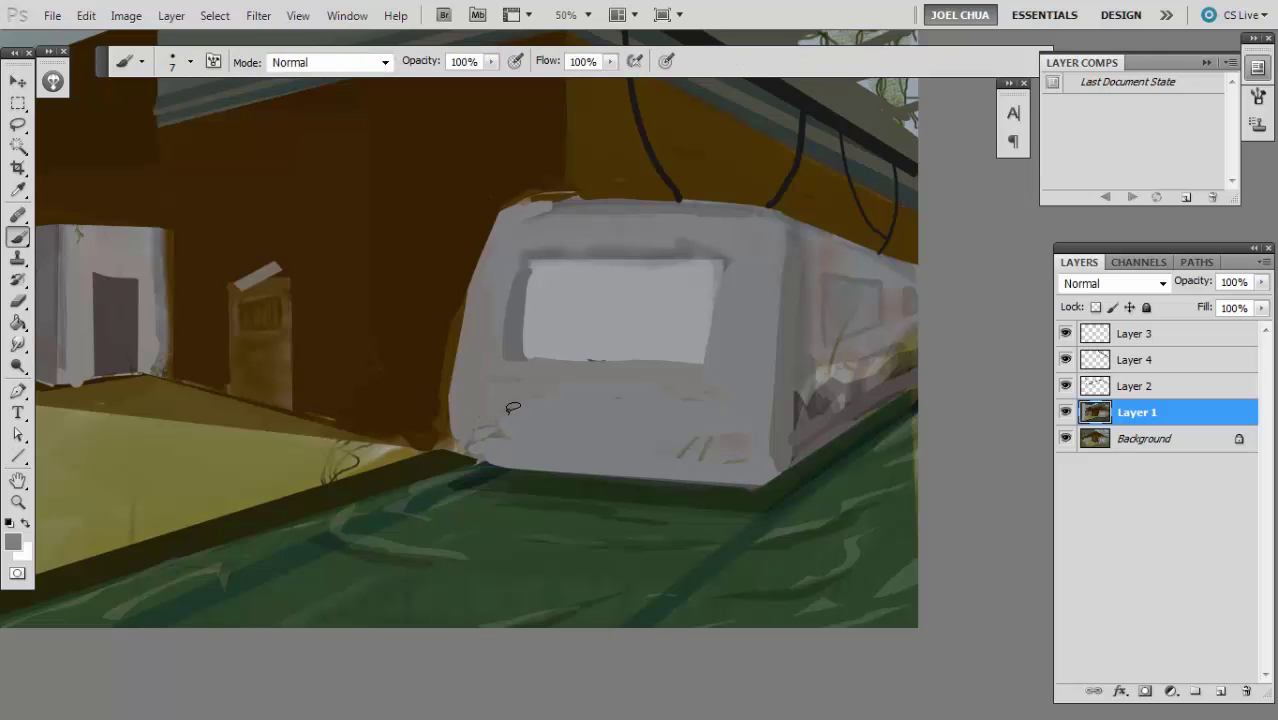
{"action": "key", "text": "n"}
{"action": "left_click_drag", "start_coordinate": [820, 355], "coordinate": [804, 400]}
{"action": "key", "text": "Return"}
{"action": "left_click", "coordinate": [523, 423], "text": "alt"}
{"action": "left_click", "coordinate": [796, 355], "text": "alt"}
{"action": "key", "text": "ctrl+shift+alt+n"}
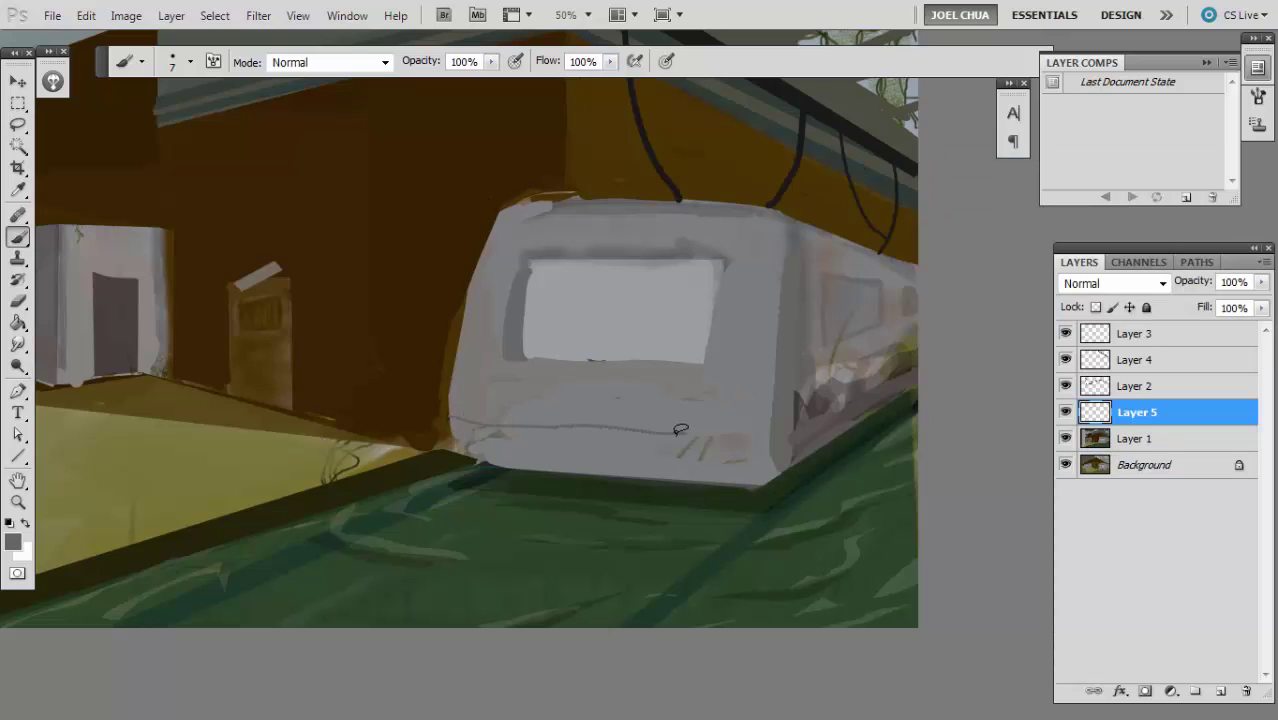
- Draw a straight dark grey seam across the front carriage's lower face with the Line tool
{"action": "key", "text": "u"}
{"action": "mouse_move", "coordinate": [449, 415]}
{"action": "left_mouse_down"}
{"action": "mouse_move", "coordinate": [712, 433]}
{"action": "mouse_move", "coordinate": [772, 421]}
{"action": "left_mouse_up"}
{"action": "key", "text": "ctrl+minus"}
{"action": "key", "text": "ctrl+minus"}
{"action": "key", "text": "ctrl+plus"}
{"action": "key", "text": "ctrl+plus"}
- Draw a 12 px light grey highlight line along the dark seam on the front carriage, replacing the 15 px attempt
{"action": "left_click_drag", "start_coordinate": [787, 486], "coordinate": [515, 392]}
{"action": "key", "text": "n"}
{"action": "left_click_drag", "start_coordinate": [797, 345], "coordinate": [800, 287]}
{"action": "left_click", "coordinate": [1052, 422]}
{"action": "key", "text": "Return"}
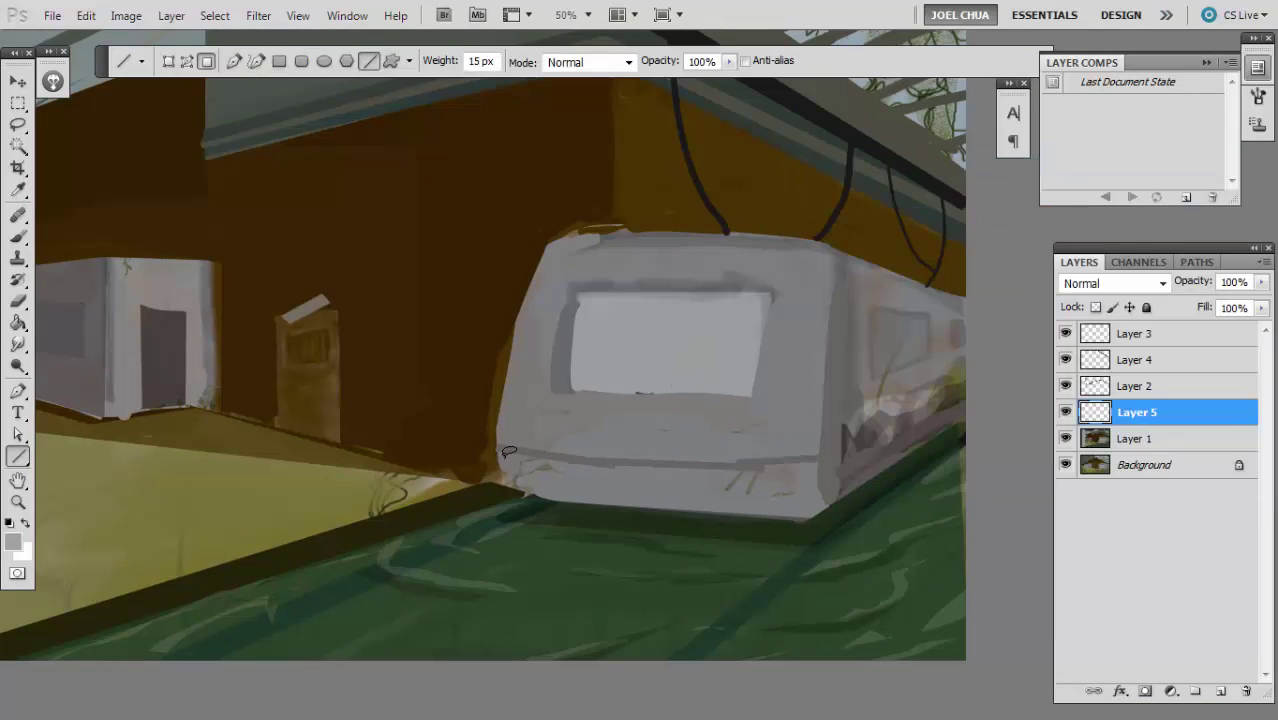
{"action": "key", "text": "ctrl+z"}
{"action": "key", "text": "bracketleft"}
{"action": "key", "text": "bracketleft"}
{"action": "left_click_drag", "start_coordinate": [498, 450], "coordinate": [822, 462]}
{"action": "key", "text": "ctrl+minus"}
{"action": "key", "text": "ctrl+minus"}
{"action": "key", "text": "ctrl+minus"}
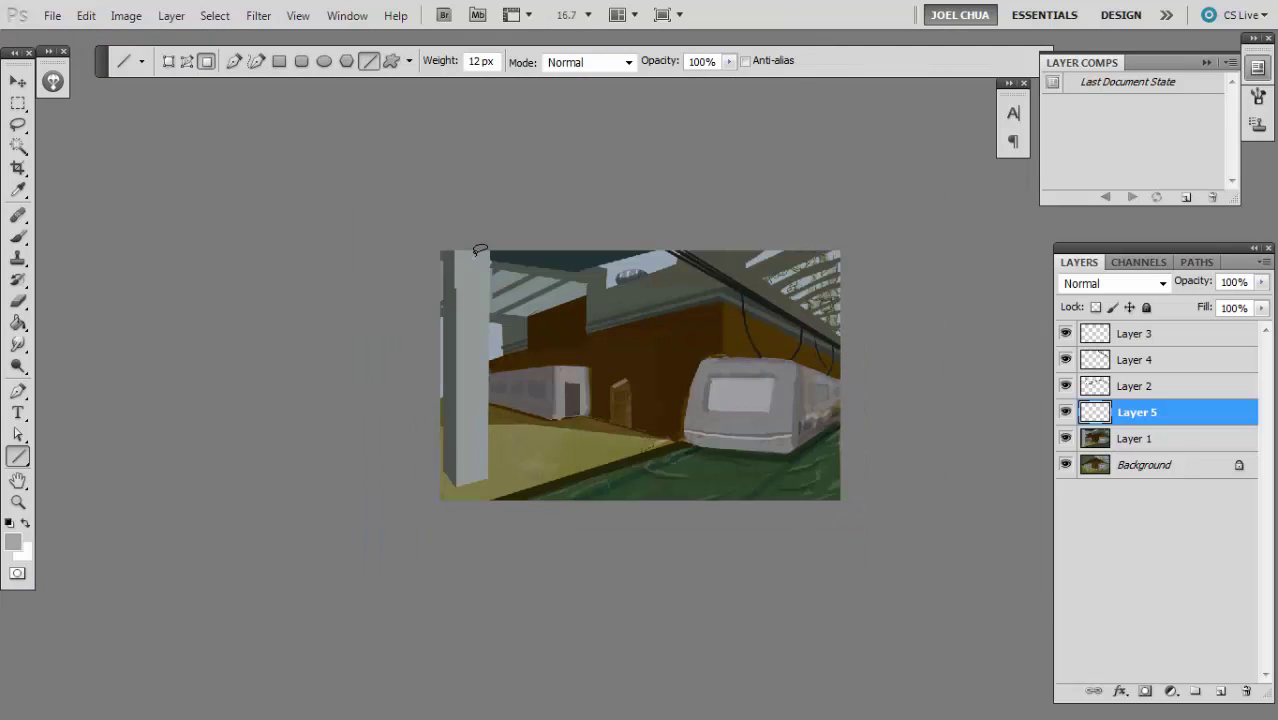
- Add a thin line to the front carriage with the line weight reduced to 6 px, and fade it
{"action": "key", "text": "ctrl+plus"}
{"action": "key", "text": "ctrl+plus"}
{"action": "key", "text": "ctrl+plus"}
{"action": "left_click_drag", "start_coordinate": [885, 434], "coordinate": [303, 382]}
{"action": "key", "text": "bracketleft"}
{"action": "key", "text": "bracketleft"}
{"action": "key", "text": "bracketleft"}
{"action": "key", "text": "bracketleft"}
{"action": "key", "text": "bracketleft"}
{"action": "key", "text": "bracketleft"}
{"action": "key", "text": "ctrl+minus"}
{"action": "key", "text": "ctrl+minus"}
{"action": "key", "text": "ctrl+shift+f"}
{"action": "left_click", "coordinate": [1096, 184]}
{"action": "key", "text": "Return"}
{"action": "key", "text": "l"}
{"action": "key", "text": "ctrl+minus"}
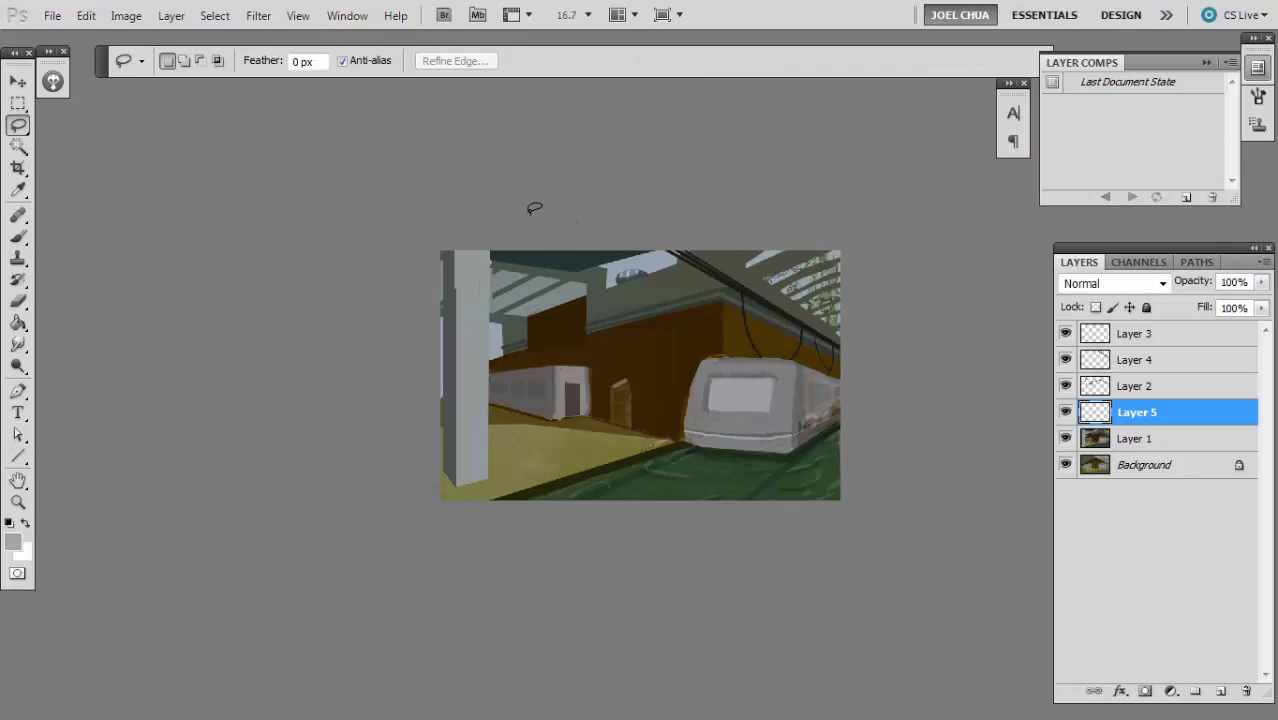
- Straighten the top edge of the rear carriage's doorway by painting sampled carriage grey inside a lasso selection, and deselect
{"action": "key", "text": "ctrl+plus"}
{"action": "key", "text": "ctrl+plus"}
{"action": "left_click_drag", "start_coordinate": [419, 374], "coordinate": [573, 305]}
{"action": "key", "text": "ctrl+plus"}
{"action": "key", "text": "ctrl+plus"}
{"action": "mouse_move", "coordinate": [749, 262]}
{"action": "left_mouse_down"}
{"action": "mouse_move", "coordinate": [558, 360]}
{"action": "mouse_move", "coordinate": [583, 364]}
{"action": "left_mouse_up"}
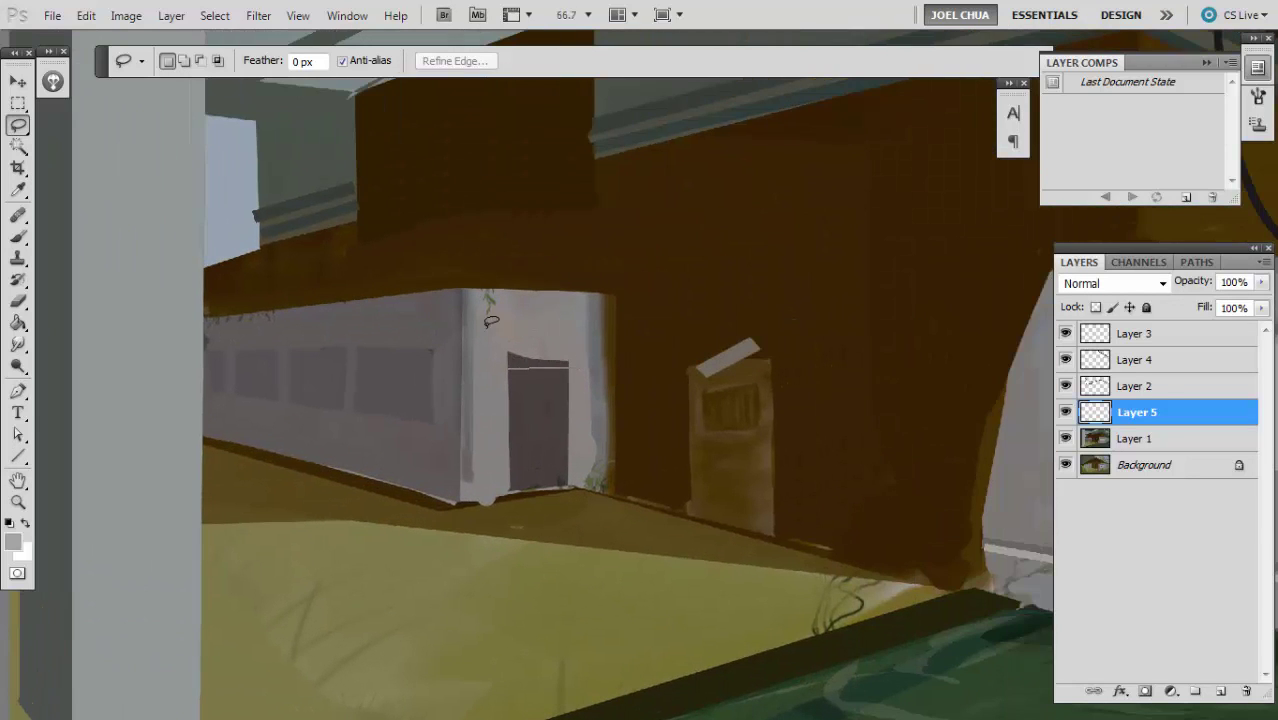
{"action": "key", "text": "b"}
{"action": "left_click_drag", "start_coordinate": [481, 323], "coordinate": [565, 360]}
{"action": "left_click", "coordinate": [567, 339], "text": "alt"}
{"action": "key", "text": "l"}
{"action": "key", "text": "ctrl+d"}
{"action": "key", "text": "ctrl+minus"}
{"action": "key", "text": "ctrl+minus"}
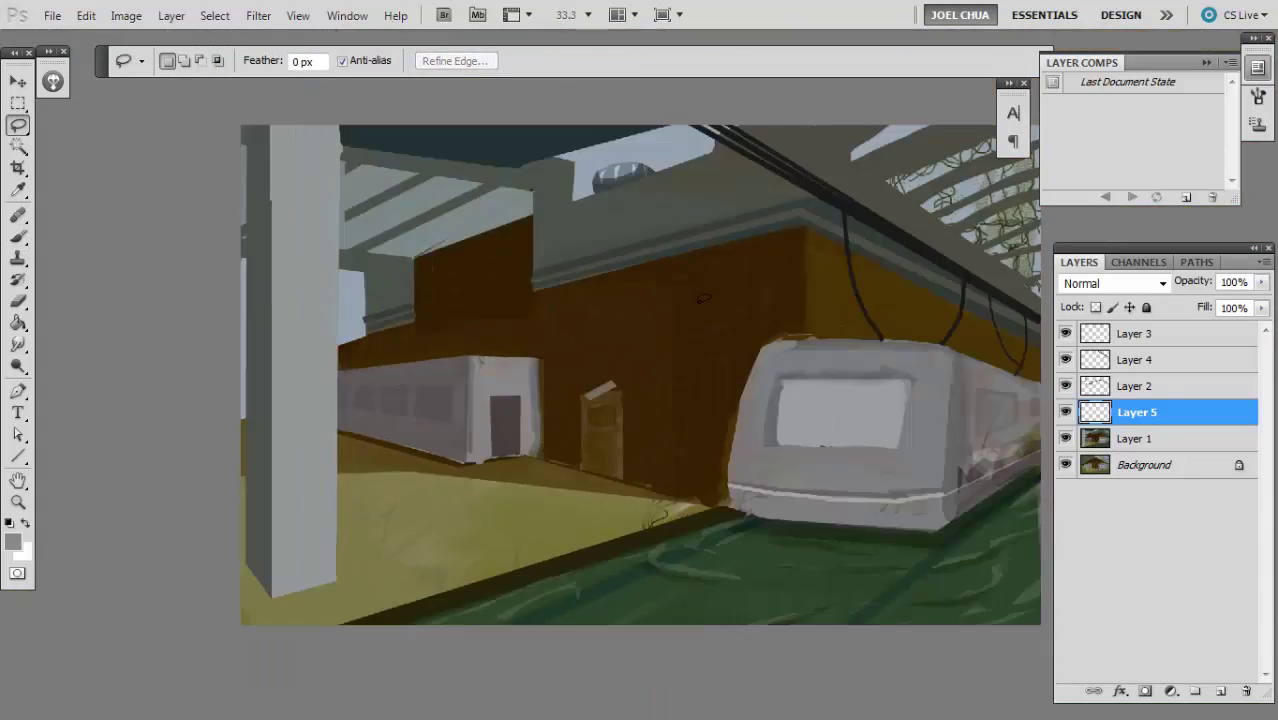
- Merge Layer 5, Layer 2 and Layer 4 down into Layer 1, toggling layer visibility to compare
{"action": "key", "text": "ctrl+e"}
{"action": "key", "text": "ctrl+minus"}
{"action": "key", "text": "ctrl+minus"}
{"action": "key", "text": "ctrl+plus"}
{"action": "left_click", "coordinate": [1103, 383]}
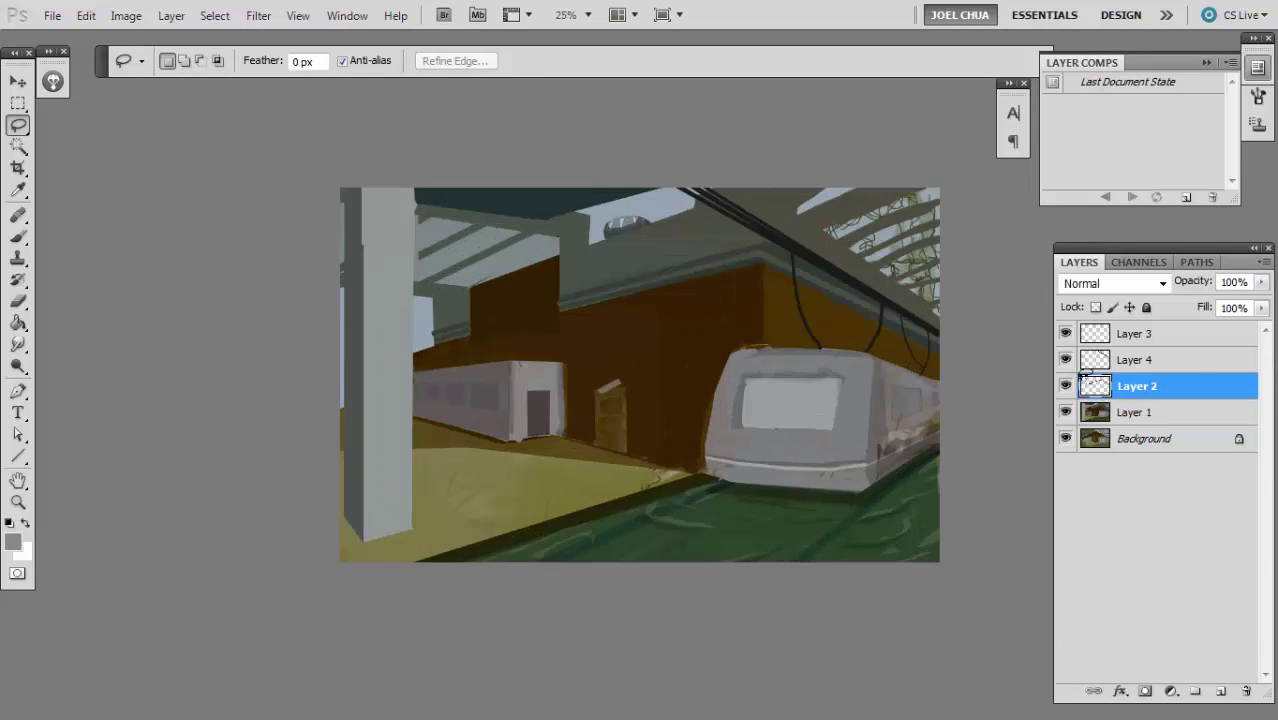
{"action": "key", "text": "ctrl+e"}
{"action": "left_click", "coordinate": [1066, 359]}
{"action": "left_click", "coordinate": [1066, 359]}
{"action": "left_click", "coordinate": [1112, 360]}
{"action": "key", "text": "ctrl+e"}
{"action": "left_click", "coordinate": [1068, 358]}
{"action": "left_click", "coordinate": [1066, 359]}
{"action": "left_click", "coordinate": [1066, 359]}
{"action": "left_click", "coordinate": [1066, 359]}
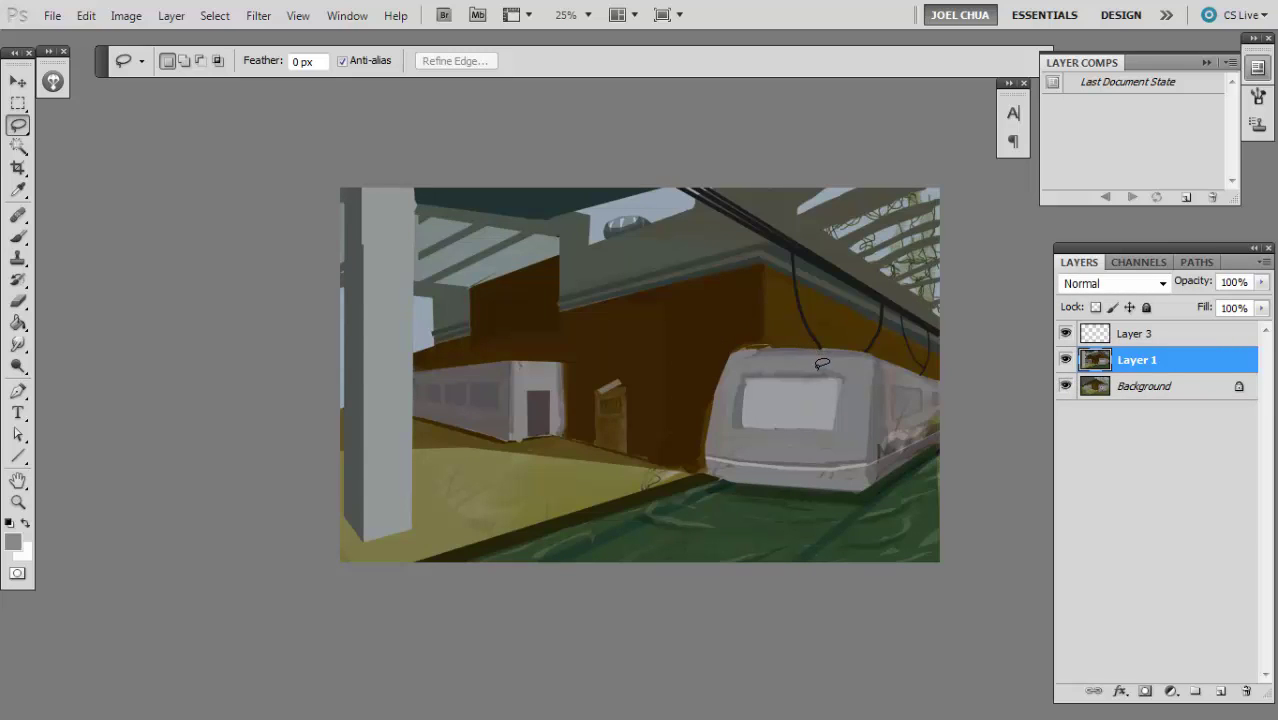
- On a new layer above Layer 1, lasso a tapering strip in perspective along the upper part of the brown wall
{"action": "key", "text": "ctrl+plus"}
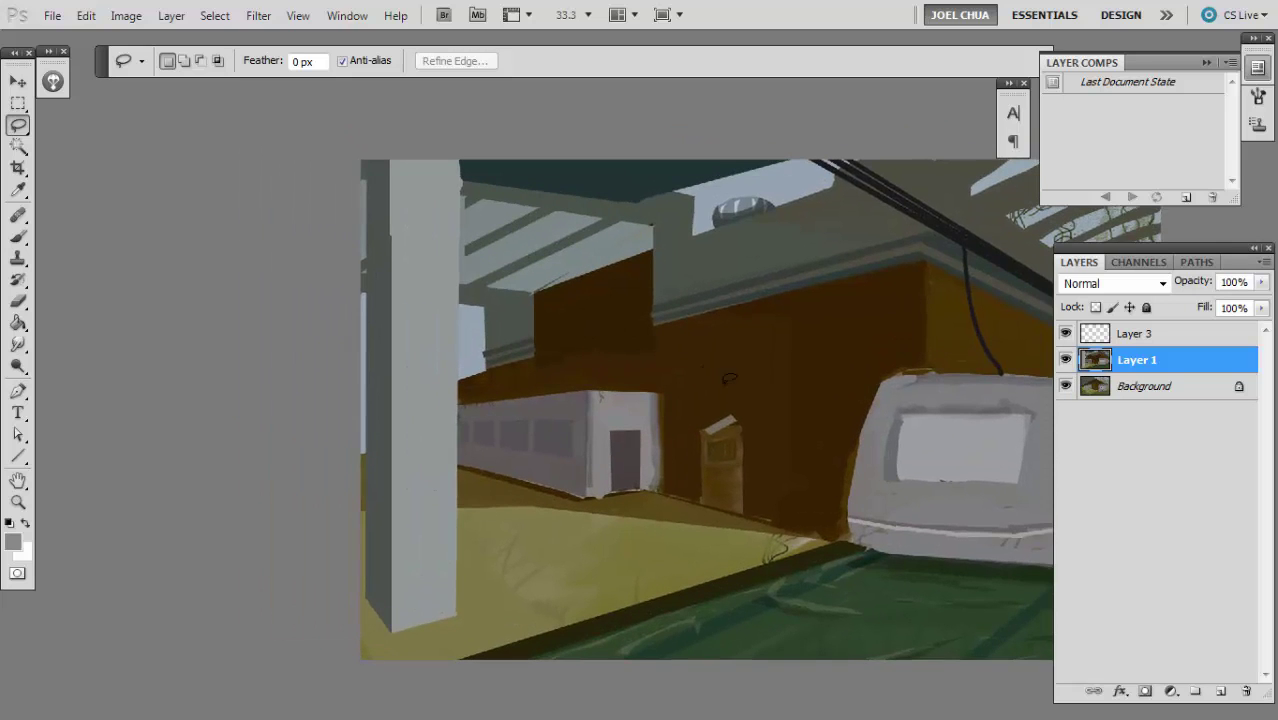
{"action": "key", "text": "ctrl+plus"}
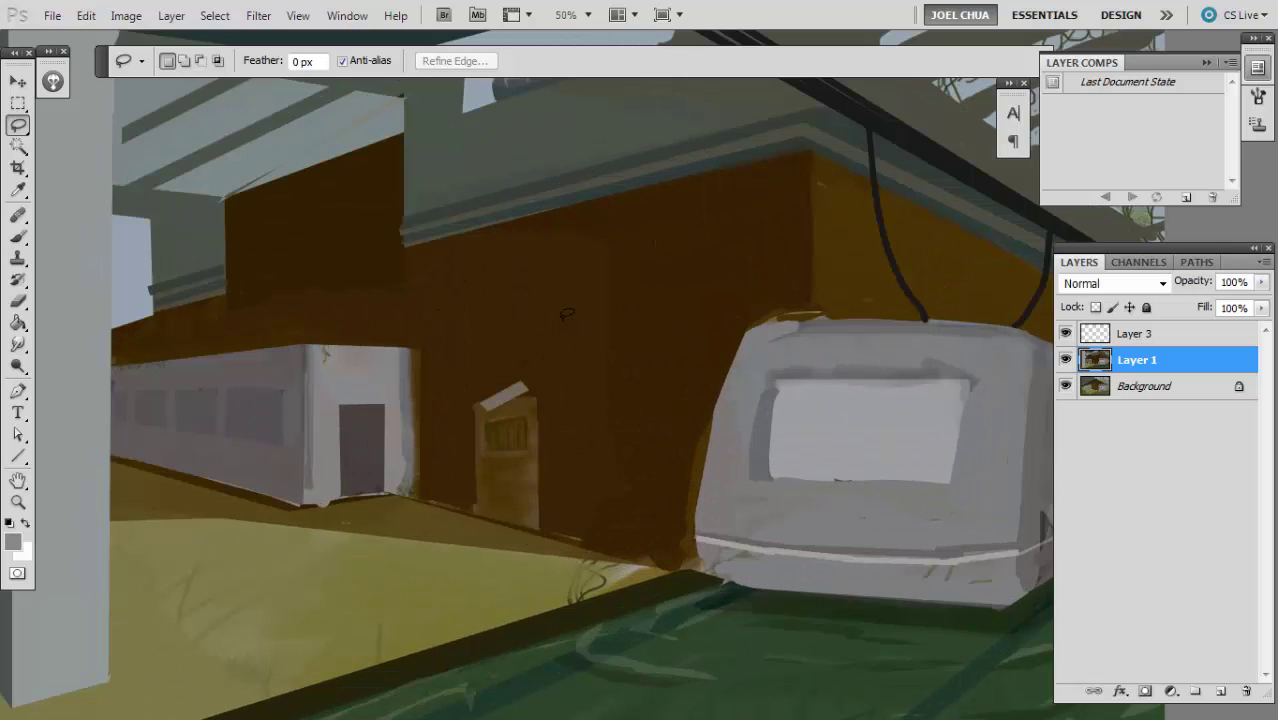
{"action": "key", "text": "ctrl+shift+alt+n"}
{"action": "left_click", "coordinate": [790, 184], "text": "alt"}
{"action": "left_click", "coordinate": [413, 265], "text": "alt"}
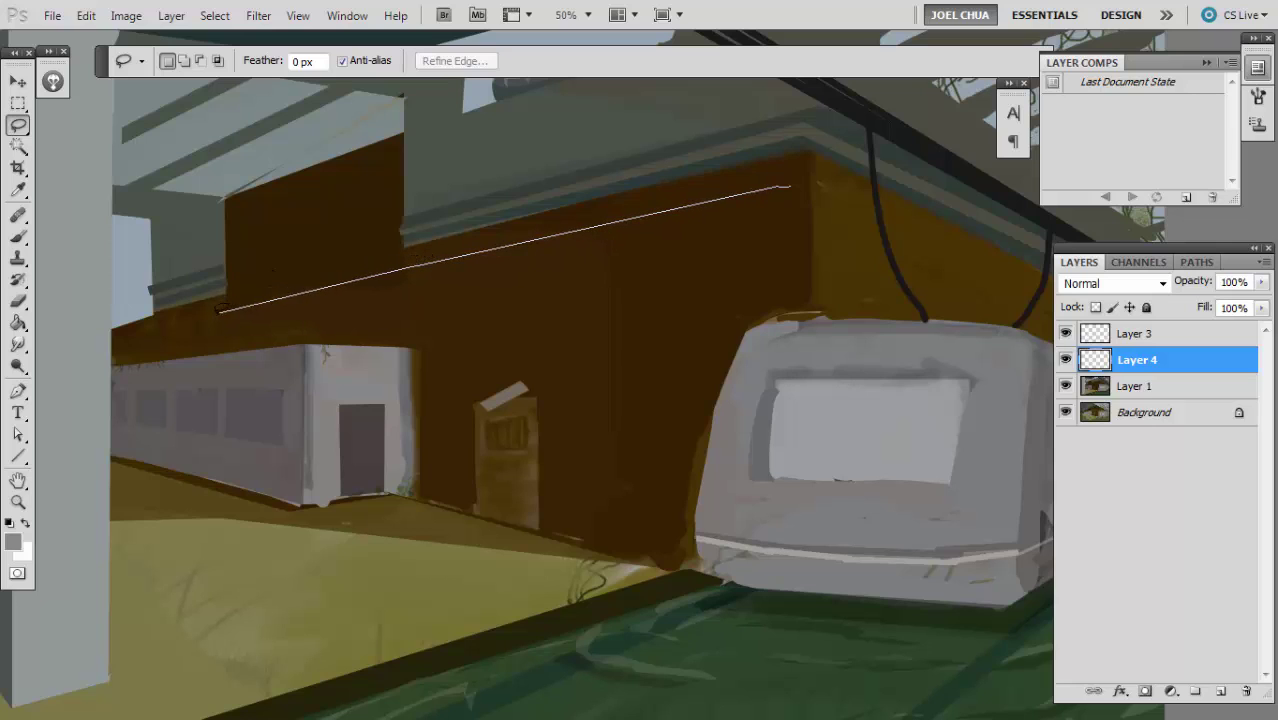
{"action": "key", "text": "Escape"}
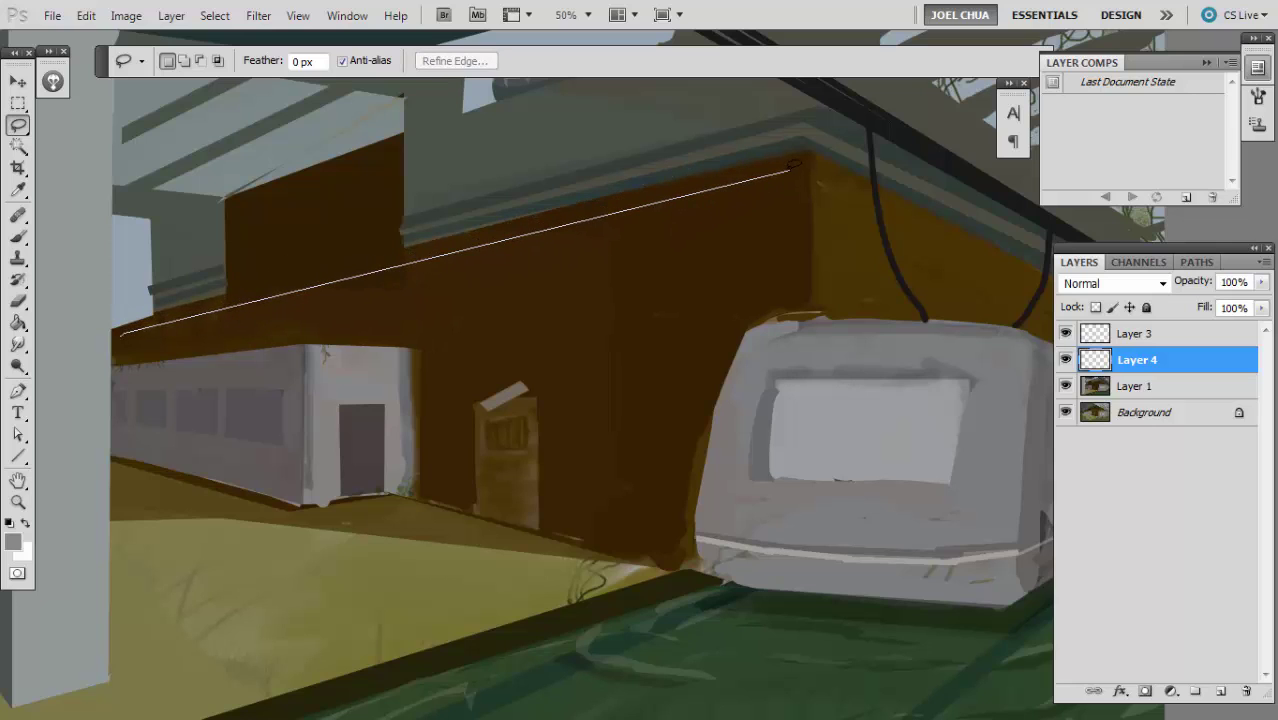
{"action": "left_click", "coordinate": [790, 240]}
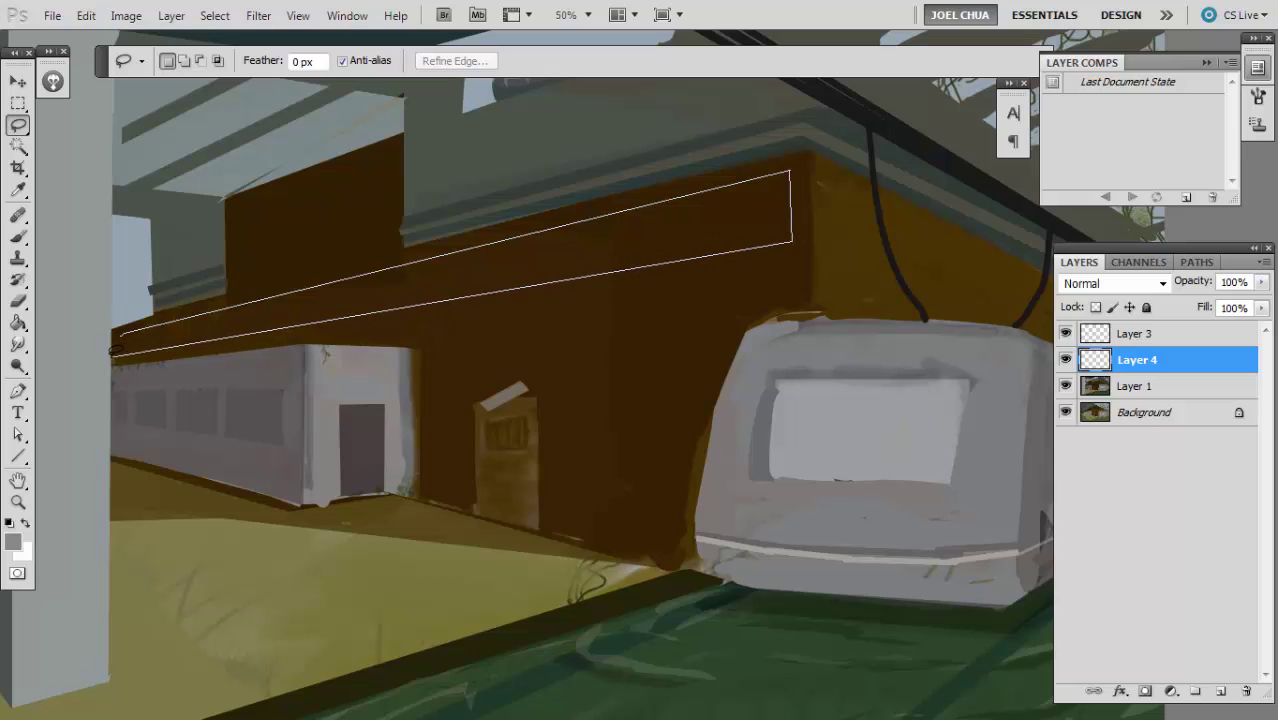
{"action": "left_click", "coordinate": [110, 355]}
{"action": "left_click", "coordinate": [112, 332]}
- Subtract vertical strips from the selection to split it into one long window and five separate window panes
{"action": "key", "text": "m"}
{"action": "left_click_drag", "start_coordinate": [114, 320], "coordinate": [483, 494]}
{"action": "left_click_drag", "start_coordinate": [557, 299], "coordinate": [445, 376]}
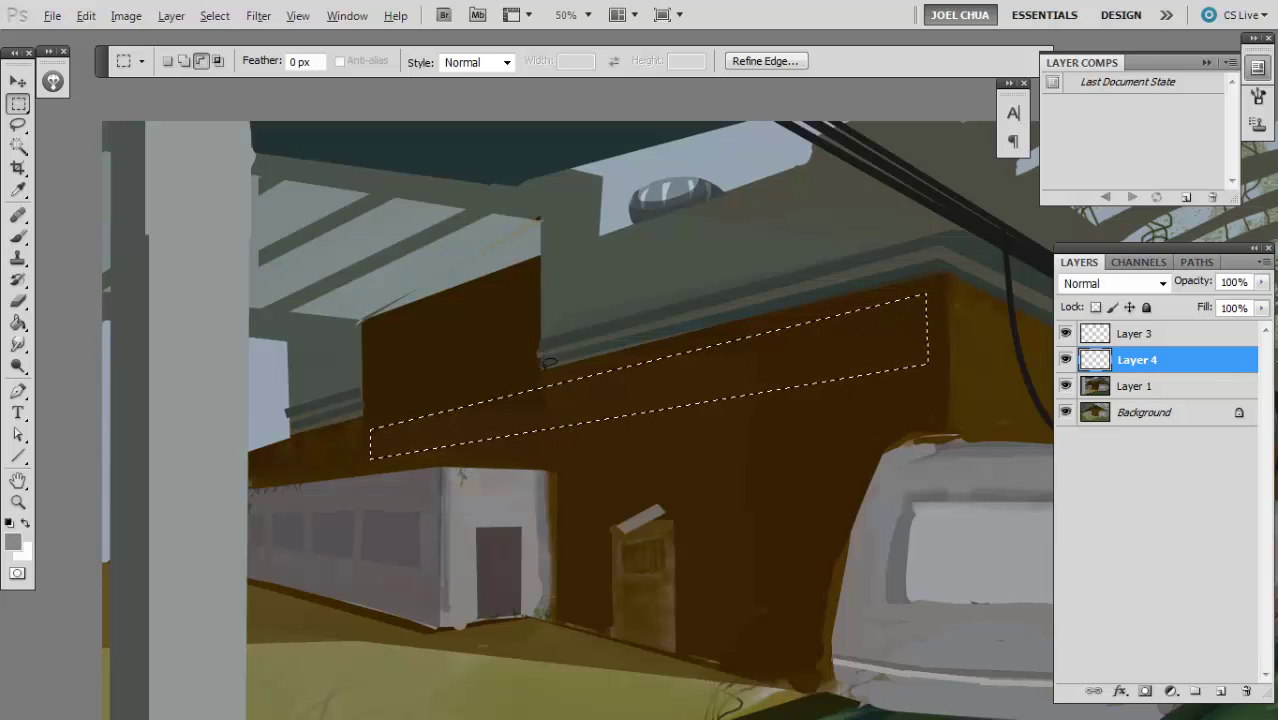
{"action": "left_click_drag", "start_coordinate": [583, 479], "coordinate": [583, 479]}
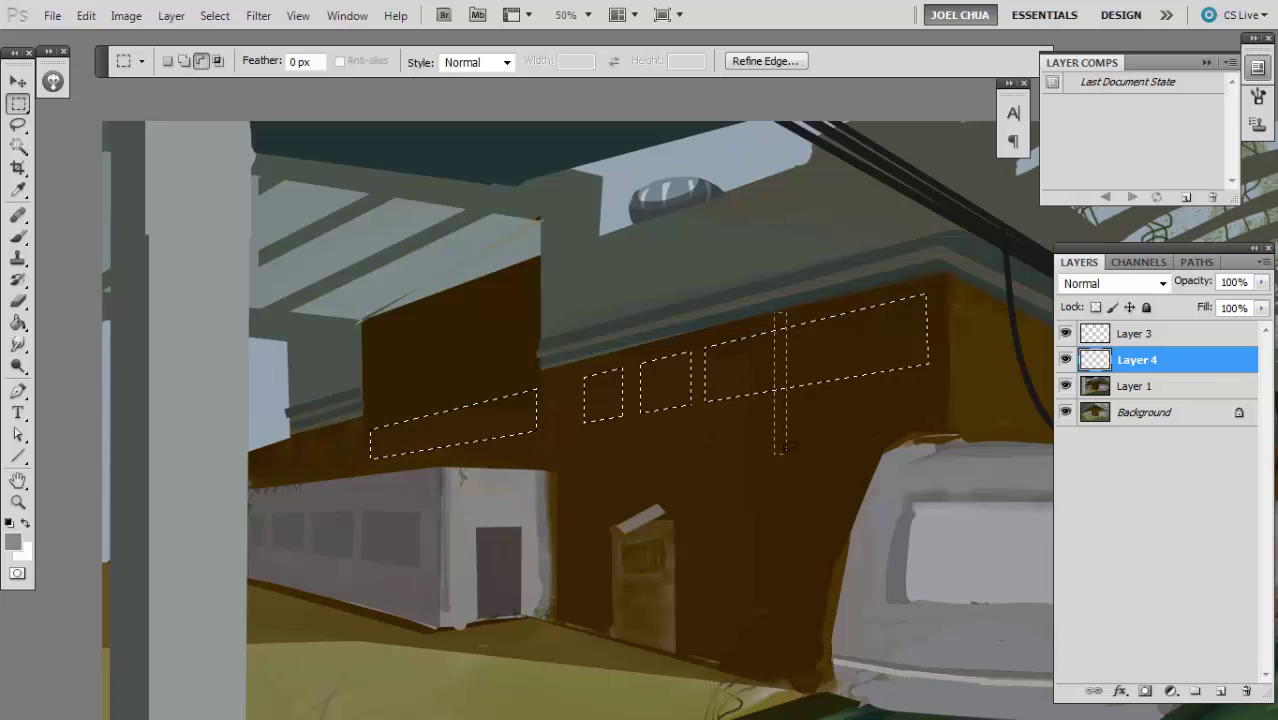
{"action": "left_click_drag", "start_coordinate": [859, 446], "coordinate": [859, 447]}
- Fill the window selection with a pale lavender grey and fade the fill
{"action": "left_click", "coordinate": [13, 541]}
{"action": "left_click_drag", "start_coordinate": [818, 297], "coordinate": [849, 274]}
{"action": "key", "text": "Return"}
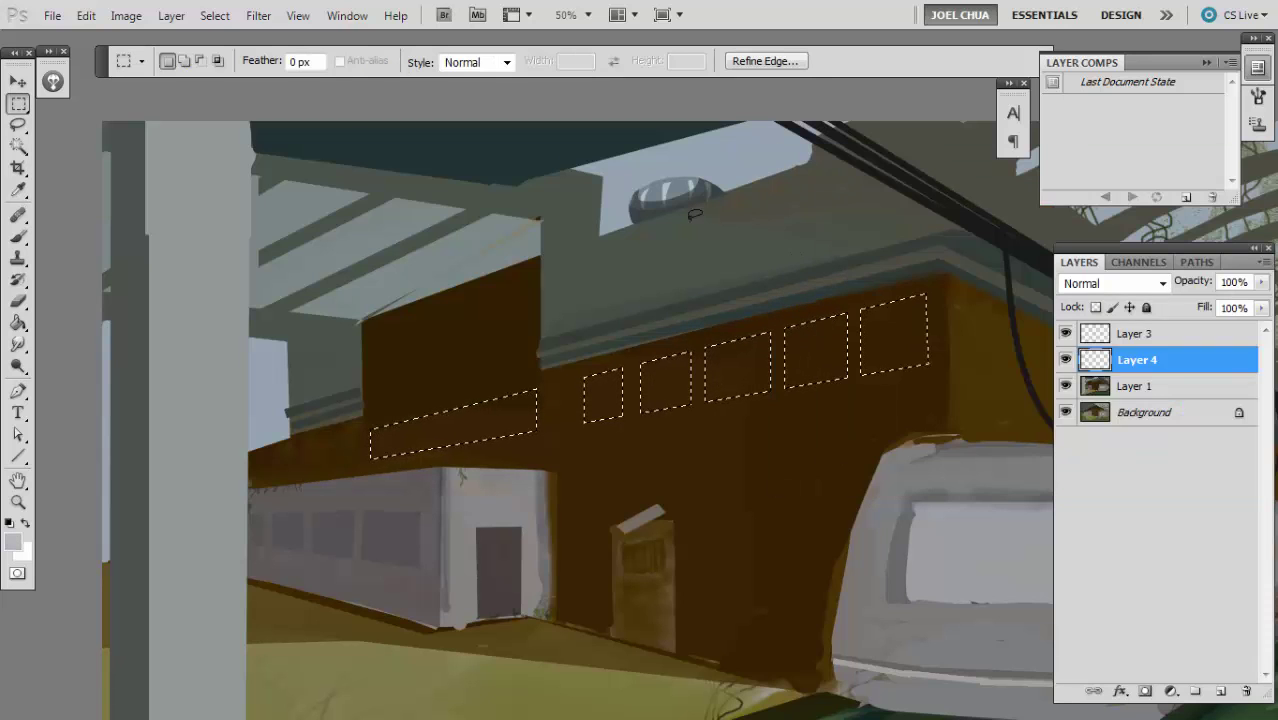
{"action": "key", "text": "alt+BackSpace"}
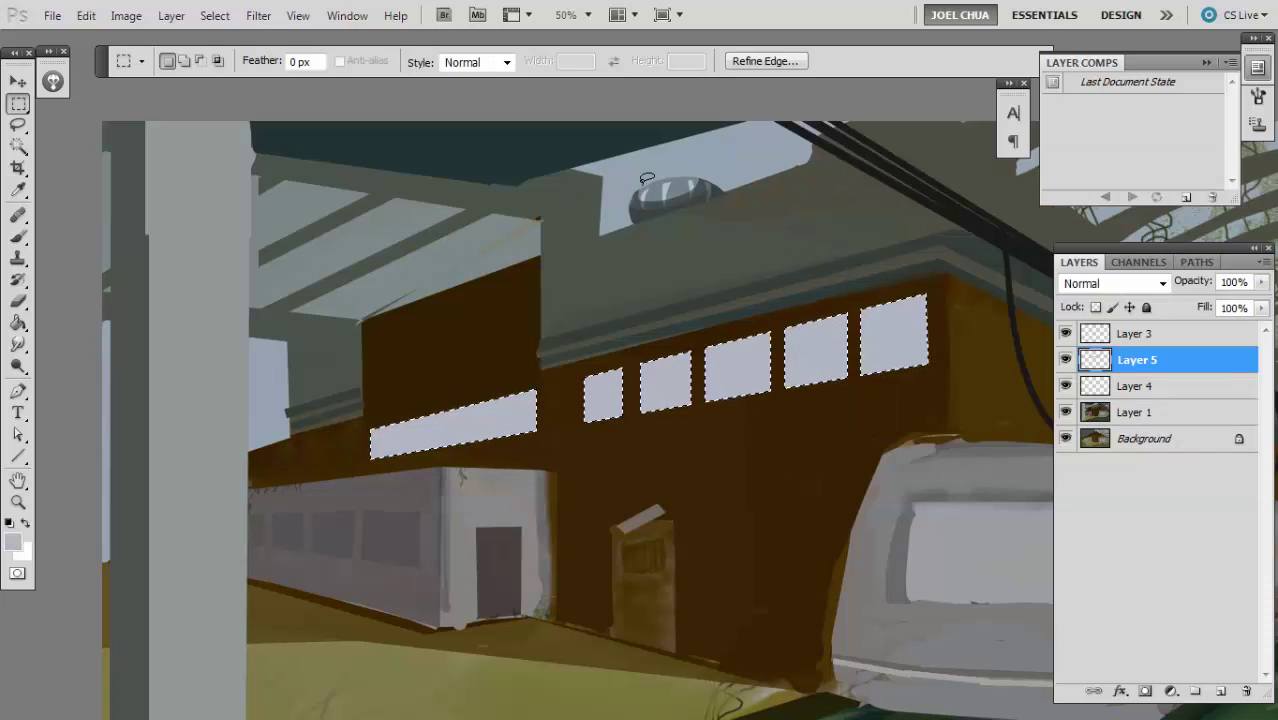
{"action": "key", "text": "ctrl+shift+f"}
{"action": "left_click", "coordinate": [1048, 187]}
{"action": "key", "text": "Return"}
- Fill the selected windows with a dark purplish grey on Layer 5 and deselect them
{"action": "key", "text": "n"}
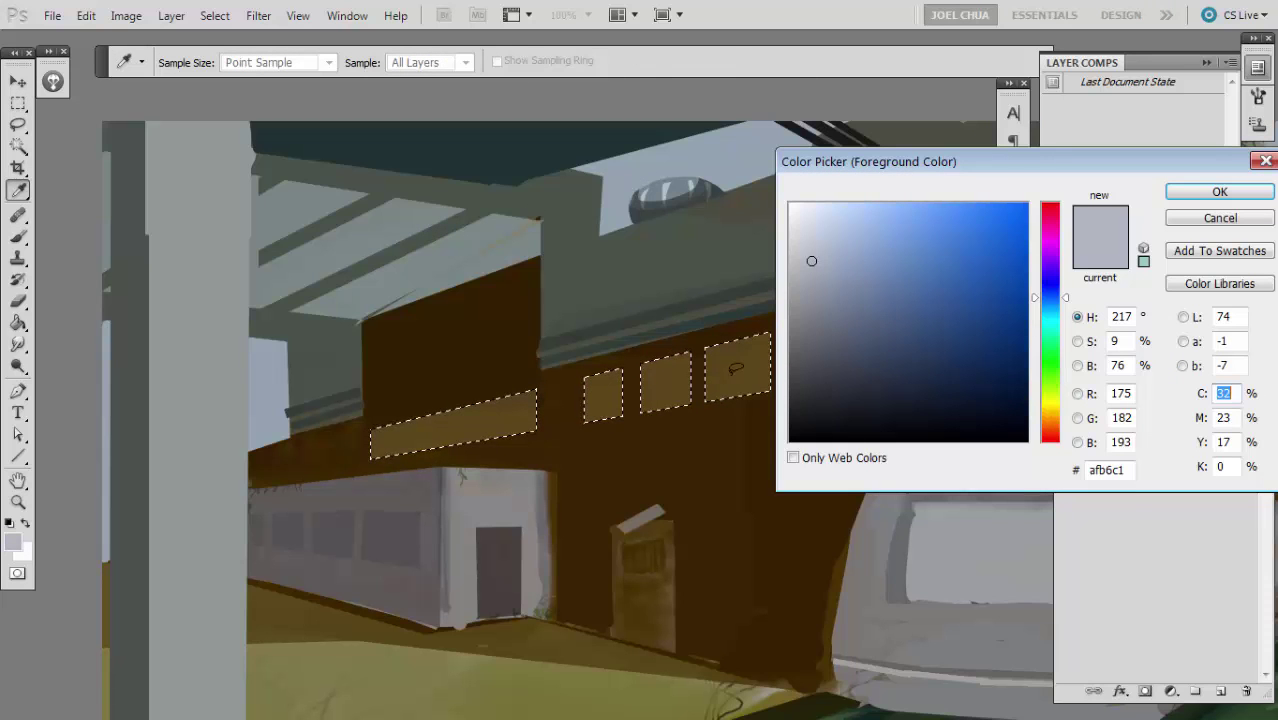
{"action": "left_click", "coordinate": [810, 321]}
{"action": "left_click", "coordinate": [766, 342]}
{"action": "left_click", "coordinate": [834, 379]}
{"action": "left_click", "coordinate": [822, 377]}
{"action": "key", "text": "Return"}
{"action": "key", "text": "alt+BackSpace"}
{"action": "key", "text": "l"}
{"action": "key", "text": "ctrl+d"}
- Lasso an arched window shape above the long window, fill it with the same dark purplish grey and deselect
{"action": "key", "text": "ctrl+plus"}
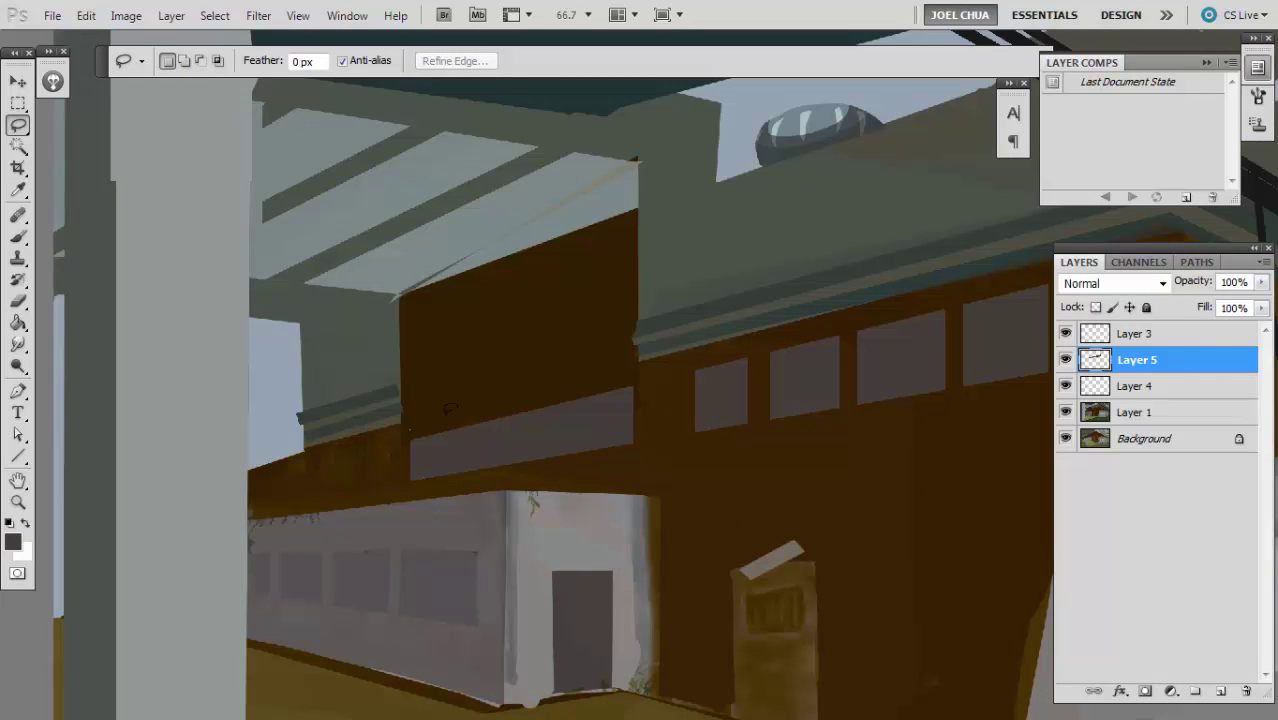
{"action": "mouse_move", "coordinate": [629, 333]}
{"action": "left_mouse_down"}
{"action": "mouse_move", "coordinate": [617, 292]}
{"action": "mouse_move", "coordinate": [533, 267]}
{"action": "mouse_move", "coordinate": [472, 288]}
{"action": "mouse_move", "coordinate": [441, 325]}
{"action": "left_mouse_up"}
{"action": "left_click_drag", "start_coordinate": [424, 394], "coordinate": [411, 394]}
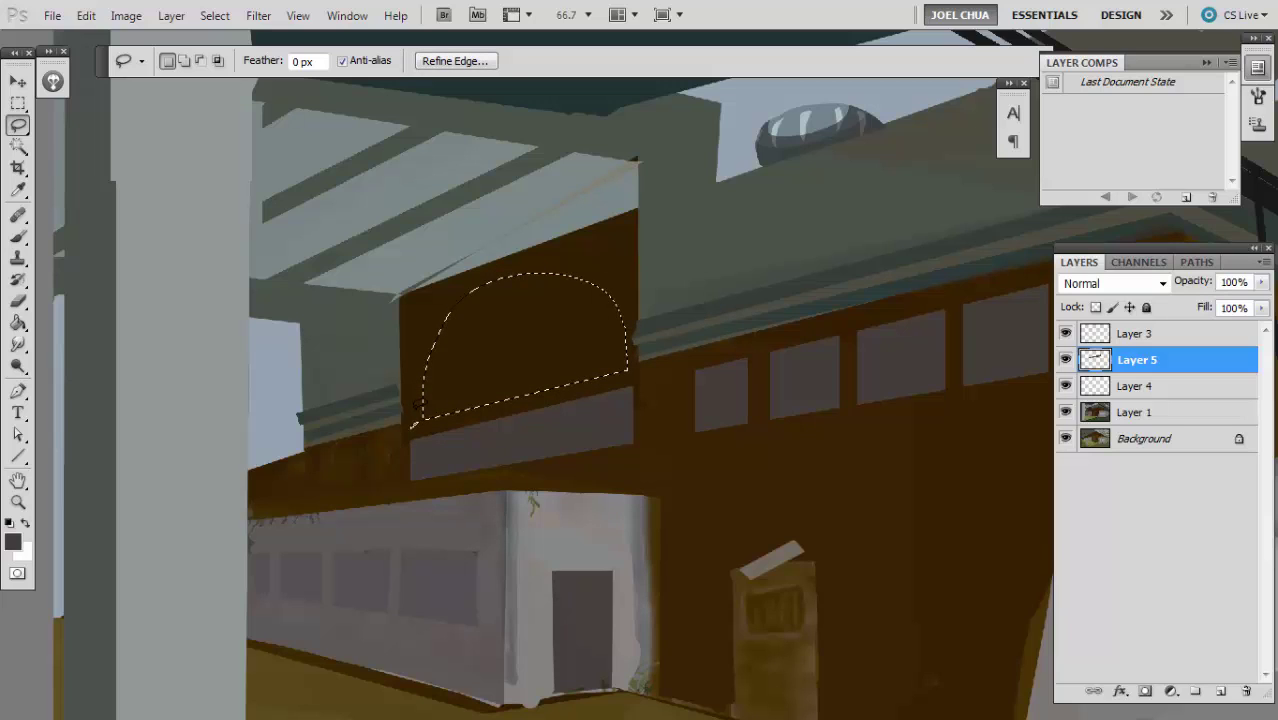
{"action": "key", "text": "shift"}
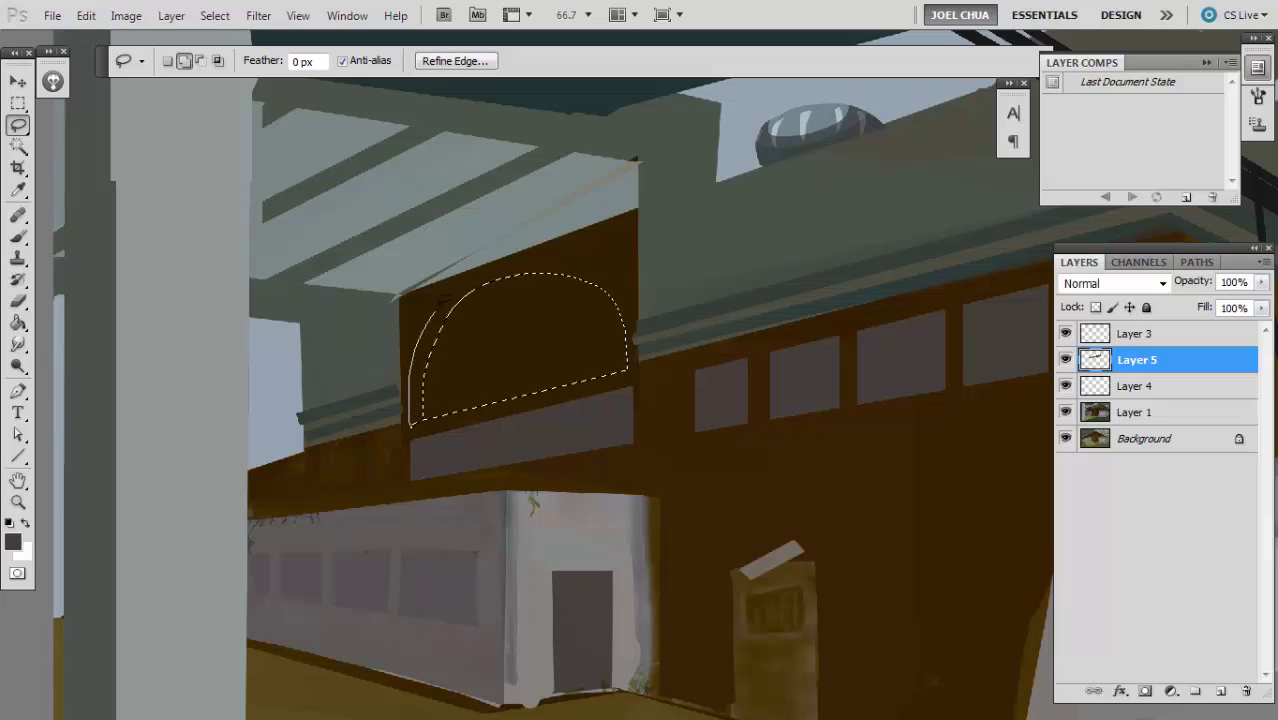
{"action": "left_click_drag", "start_coordinate": [411, 422], "coordinate": [340, 332]}
{"action": "key", "text": "alt+BackSpace"}
{"action": "key", "text": "ctrl+d"}
{"action": "key", "text": "ctrl+d"}
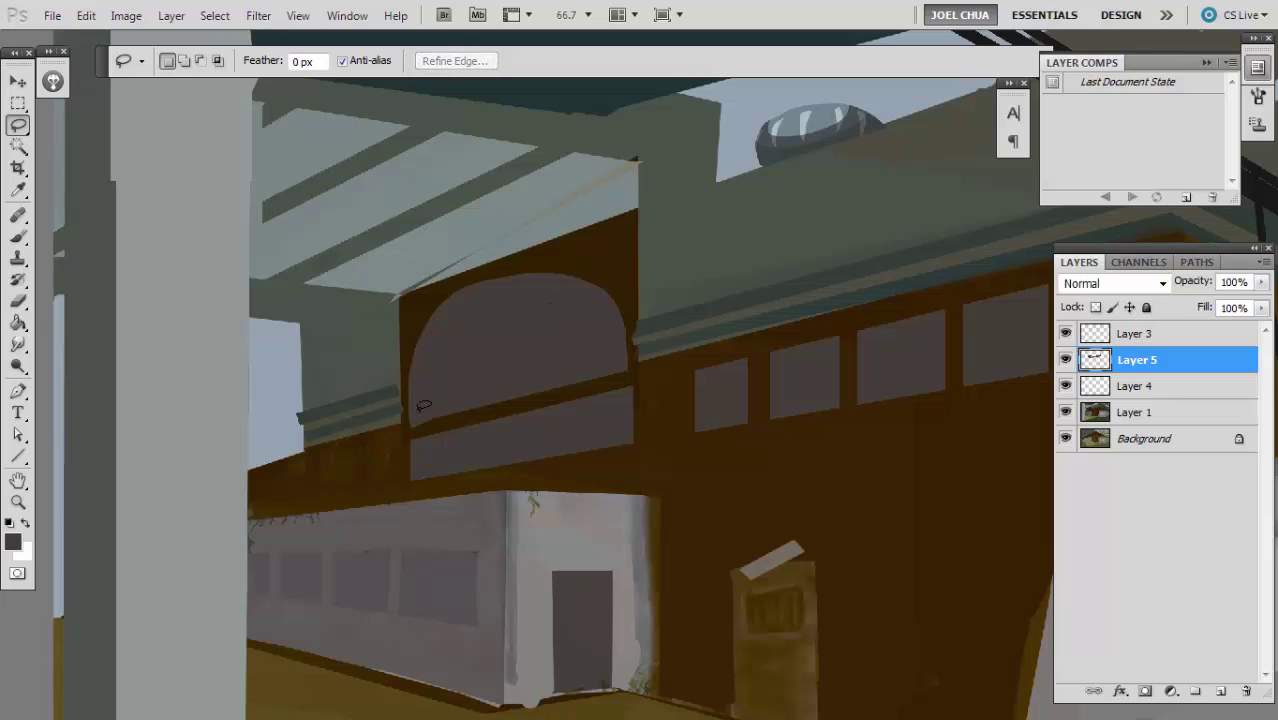
- Trim the arched window's outer side to a straight vertical edge aligned with the long window below
{"action": "mouse_move", "coordinate": [398, 428]}
{"action": "left_mouse_down"}
{"action": "mouse_move", "coordinate": [537, 406]}
{"action": "mouse_move", "coordinate": [626, 371]}
{"action": "mouse_move", "coordinate": [345, 440]}
{"action": "left_mouse_up"}
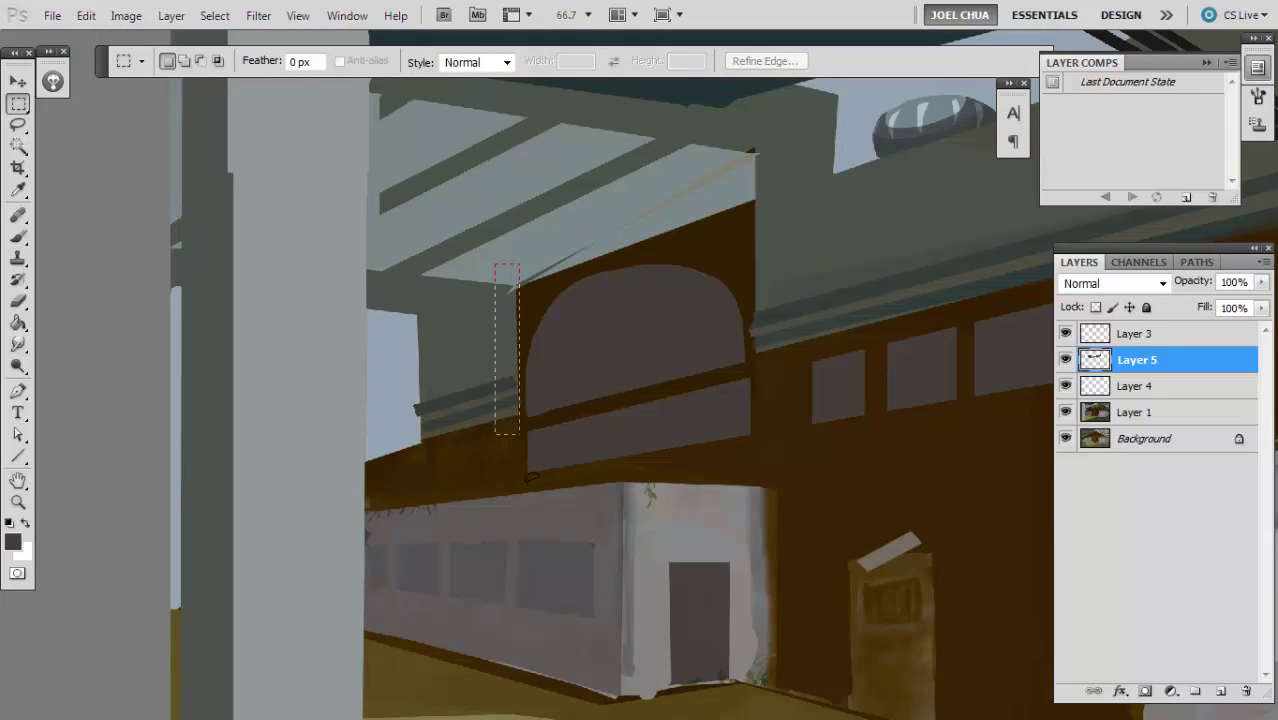
{"action": "key", "text": "l"}
{"action": "mouse_move", "coordinate": [525, 368]}
{"action": "left_mouse_down"}
{"action": "mouse_move", "coordinate": [588, 277]}
{"action": "mouse_move", "coordinate": [672, 242]}
{"action": "left_mouse_up"}
{"action": "key", "text": "ctrl+d"}
- Load the window shapes on Layer 5 as a selection and activate the Line tool
{"action": "key", "text": "ctrl+minus"}
{"action": "key", "text": "ctrl+plus"}
{"action": "key", "text": "ctrl+plus"}
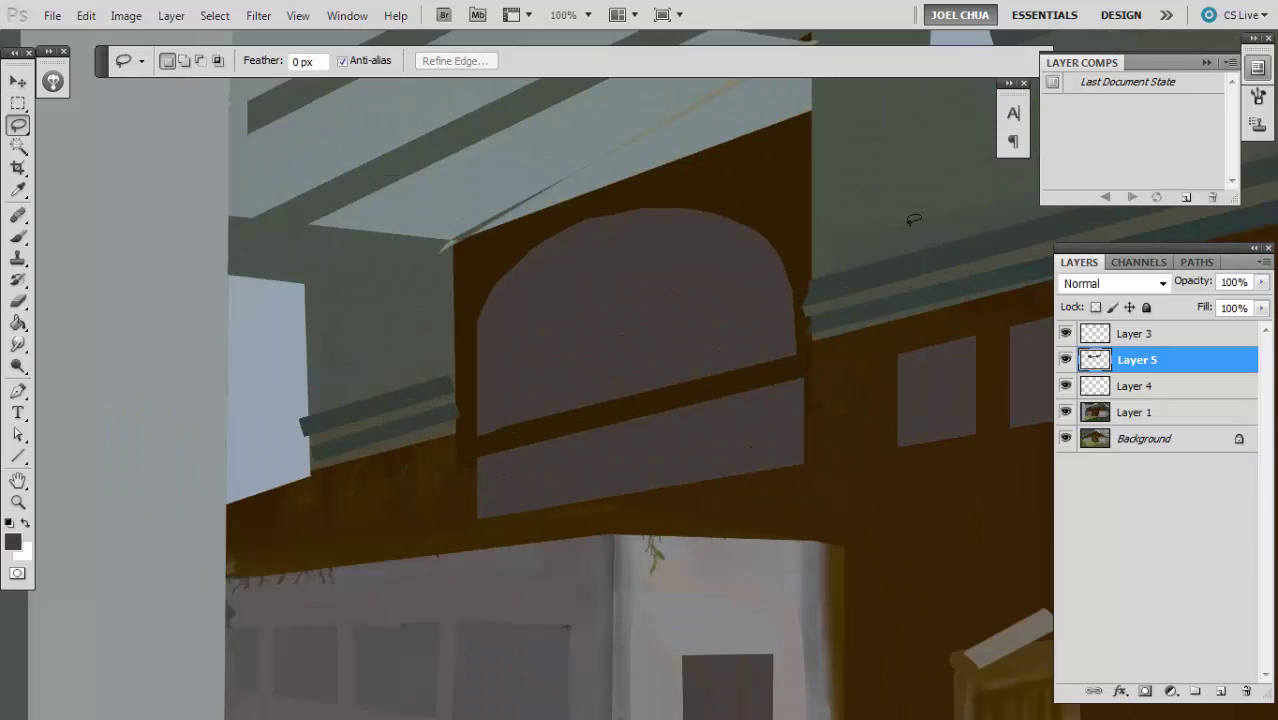
{"action": "left_click", "coordinate": [1096, 359], "text": "ctrl"}
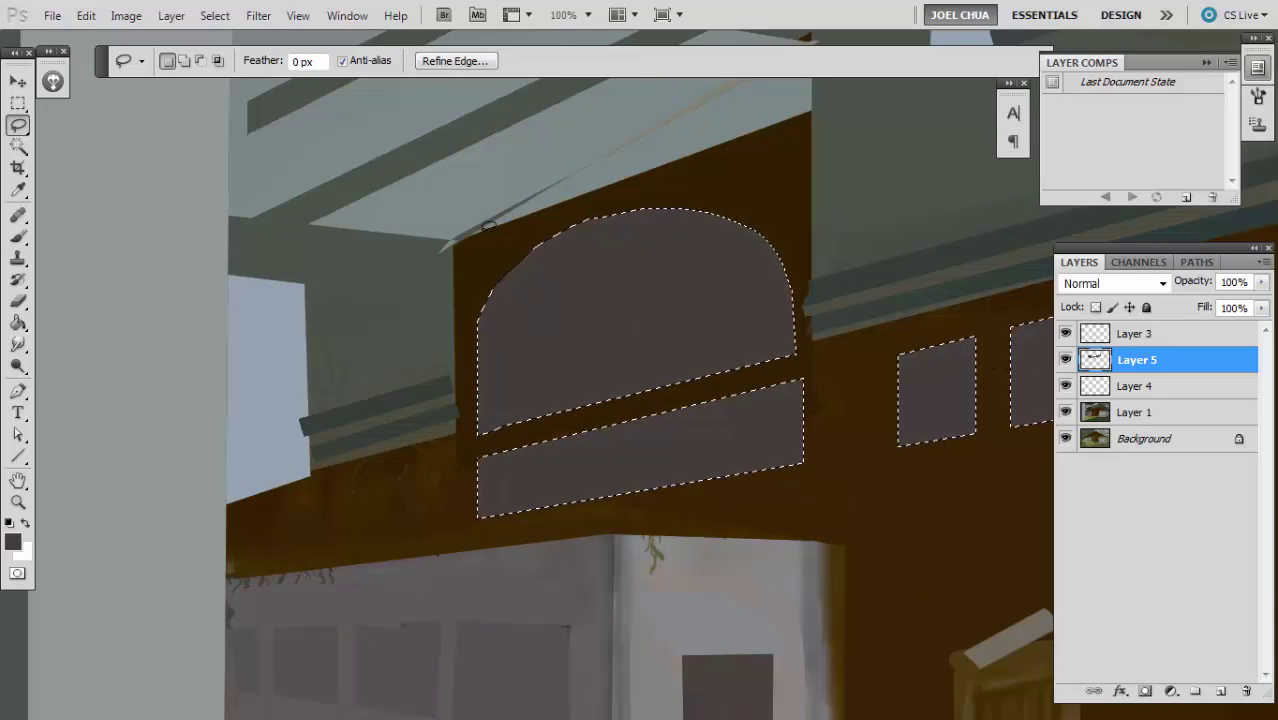
{"action": "key", "text": "u"}
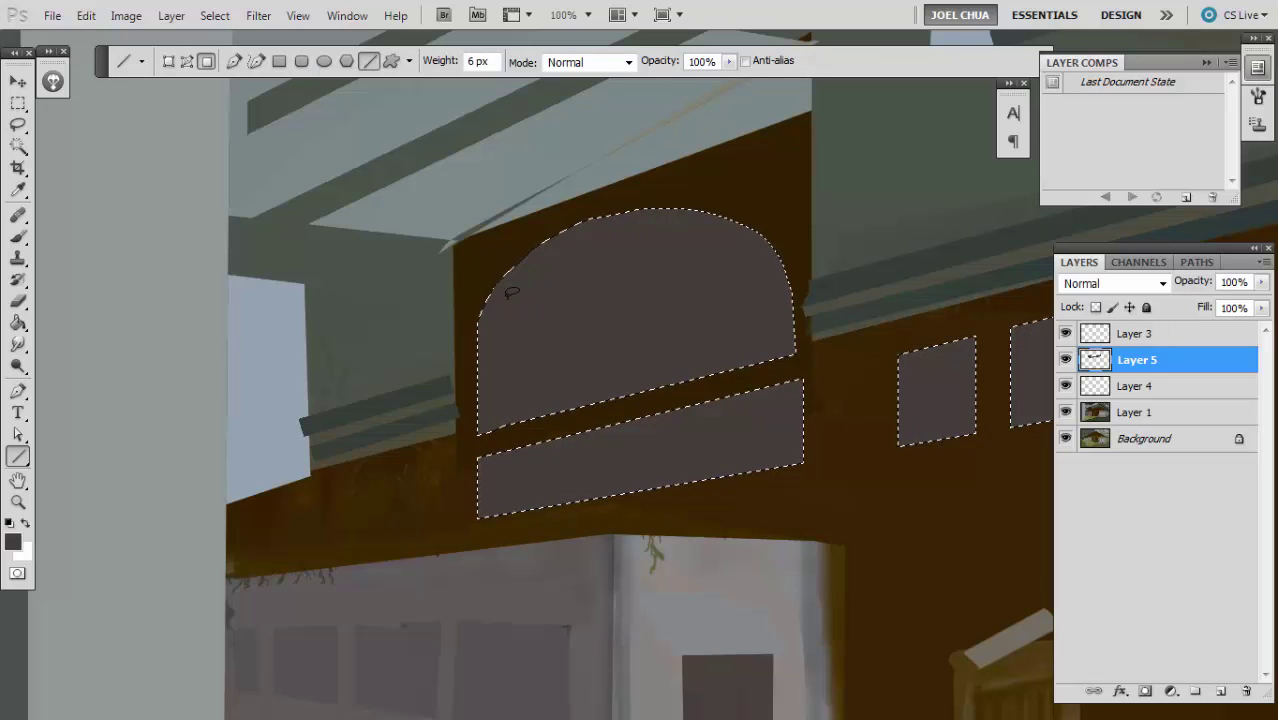
- Try dark brown glazing bars across the arched window at 8, 11 and 9 px, and undo them
{"action": "left_click", "coordinate": [501, 278], "text": "alt"}
{"action": "left_click_drag", "start_coordinate": [496, 281], "coordinate": [630, 357]}
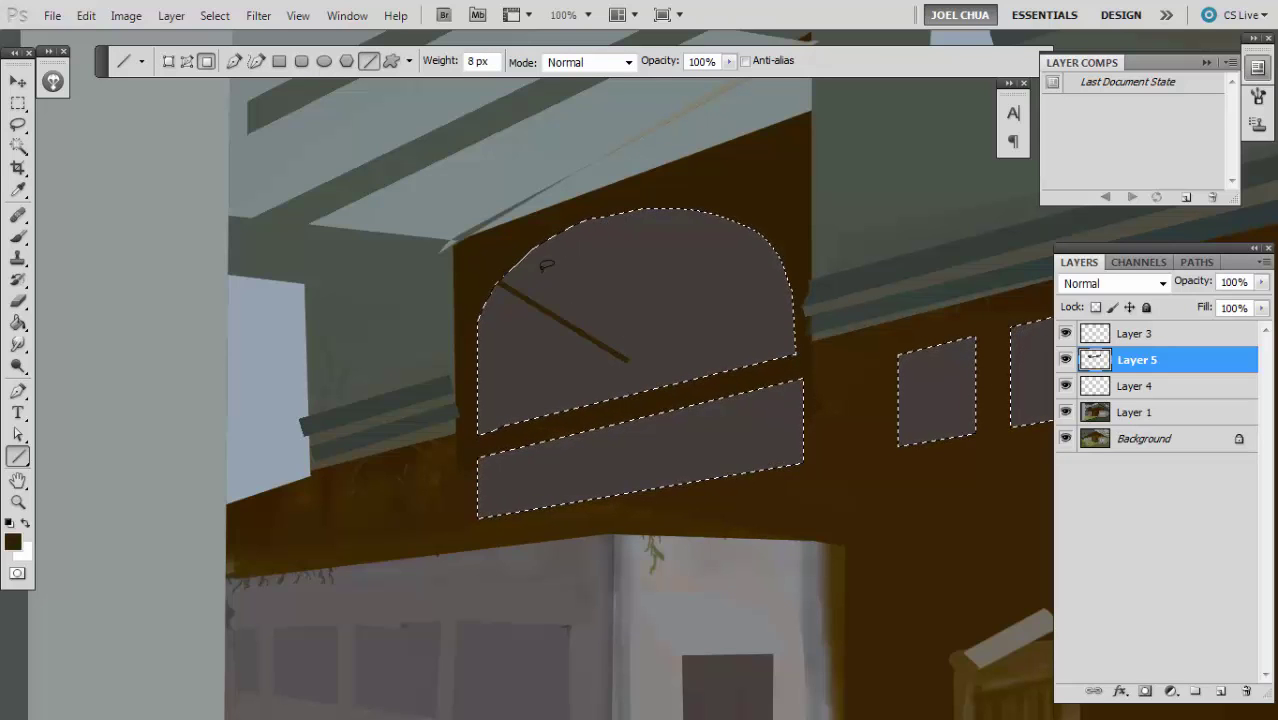
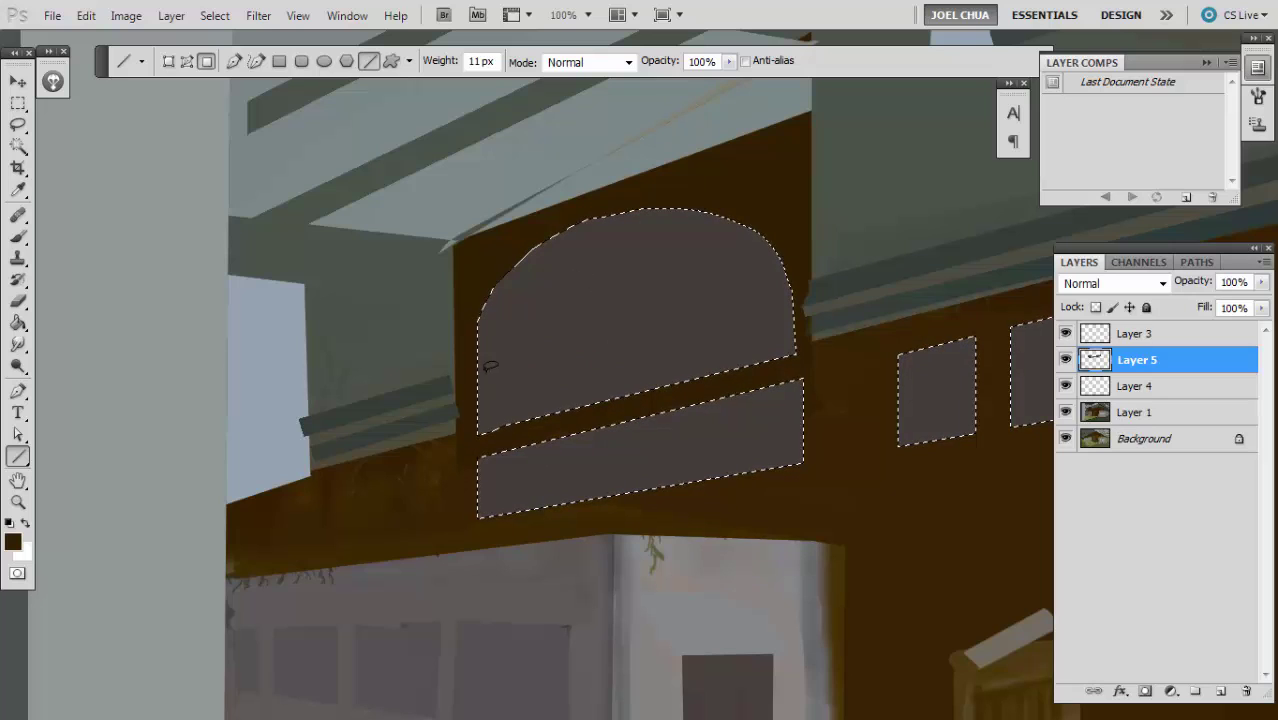
{"action": "left_click_drag", "start_coordinate": [574, 344], "coordinate": [813, 309]}
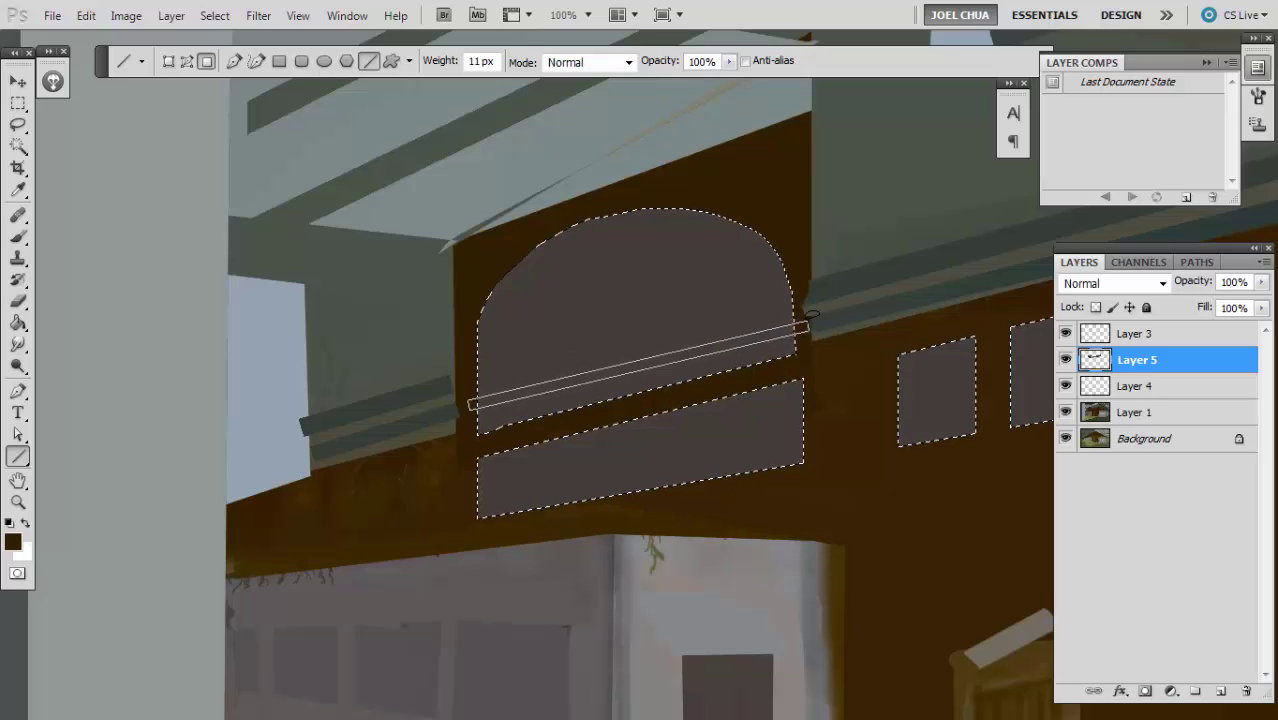
{"action": "key", "text": "bracketleft"}
{"action": "key", "text": "bracketleft"}
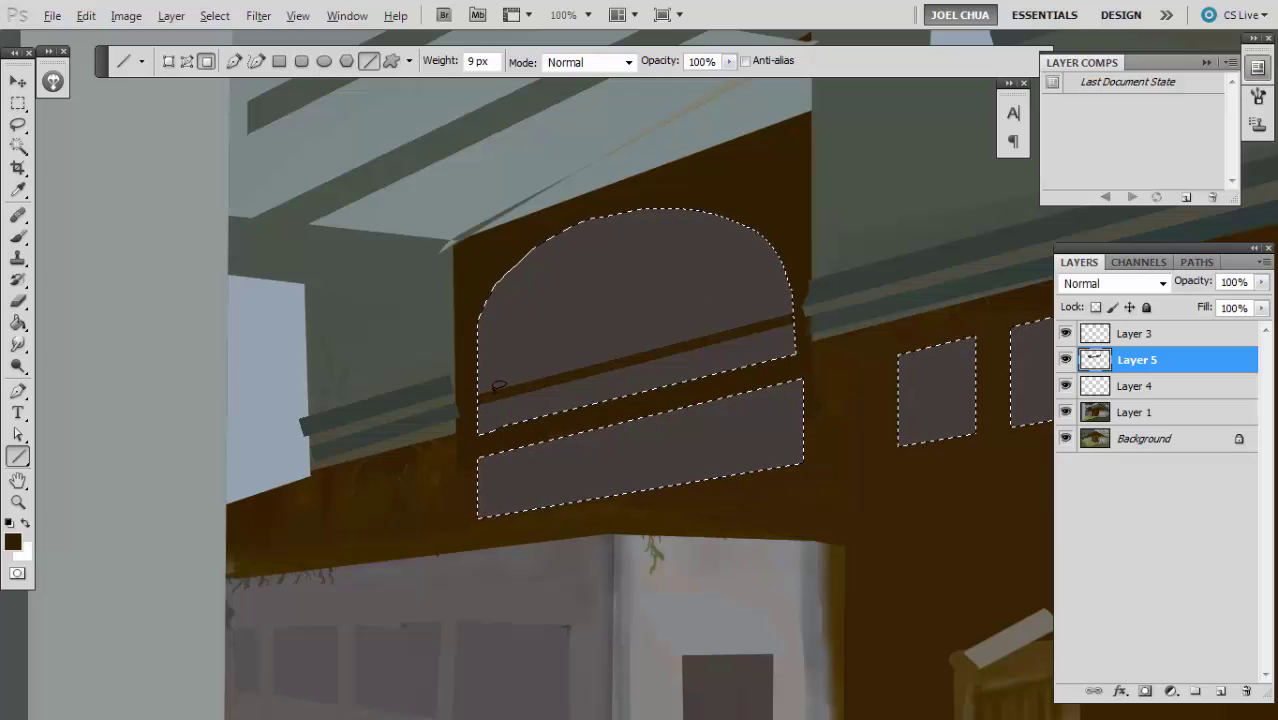
{"action": "key", "text": "n"}
{"action": "left_click", "coordinate": [822, 362]}
{"action": "left_click_drag", "start_coordinate": [1059, 334], "coordinate": [1056, 313]}
{"action": "left_click", "coordinate": [1218, 191]}
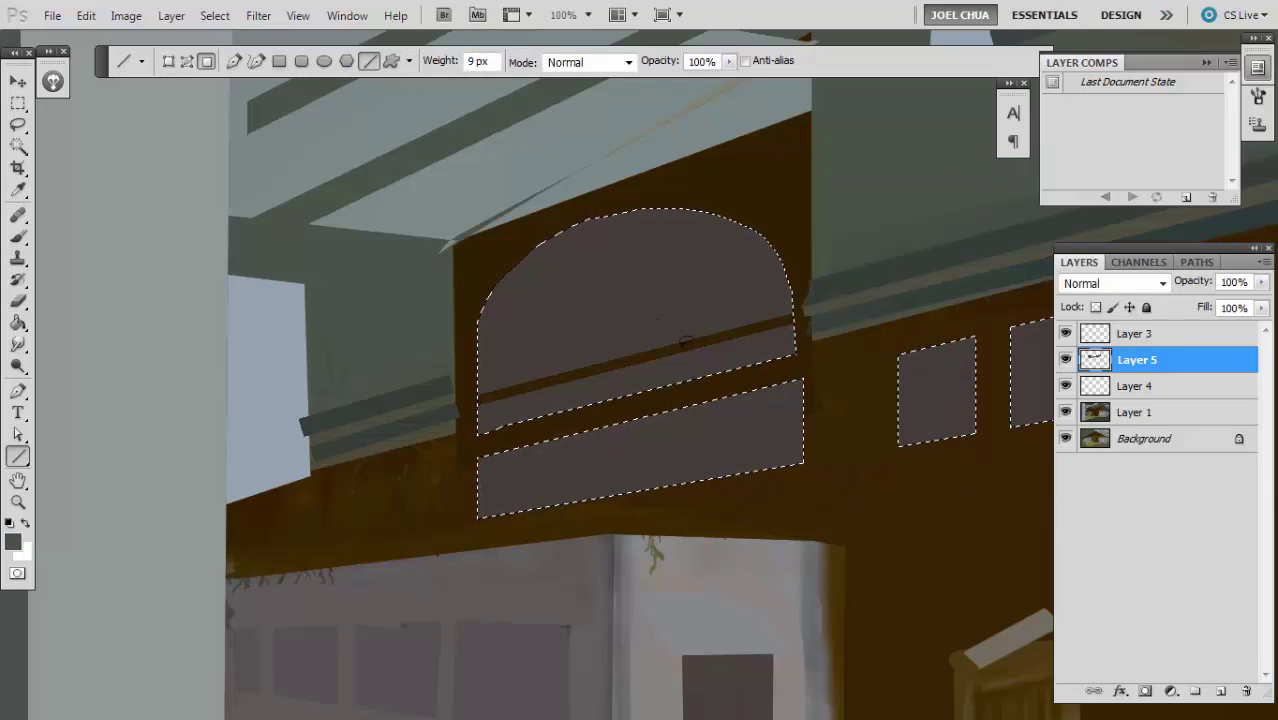
{"action": "key", "text": "ctrl+z"}
- Choose a dark bluish grey and draw a slanted crossbar through the lower part of the arched window
{"action": "key", "text": "n"}
{"action": "left_click", "coordinate": [1053, 296]}
{"action": "key", "text": "Return"}
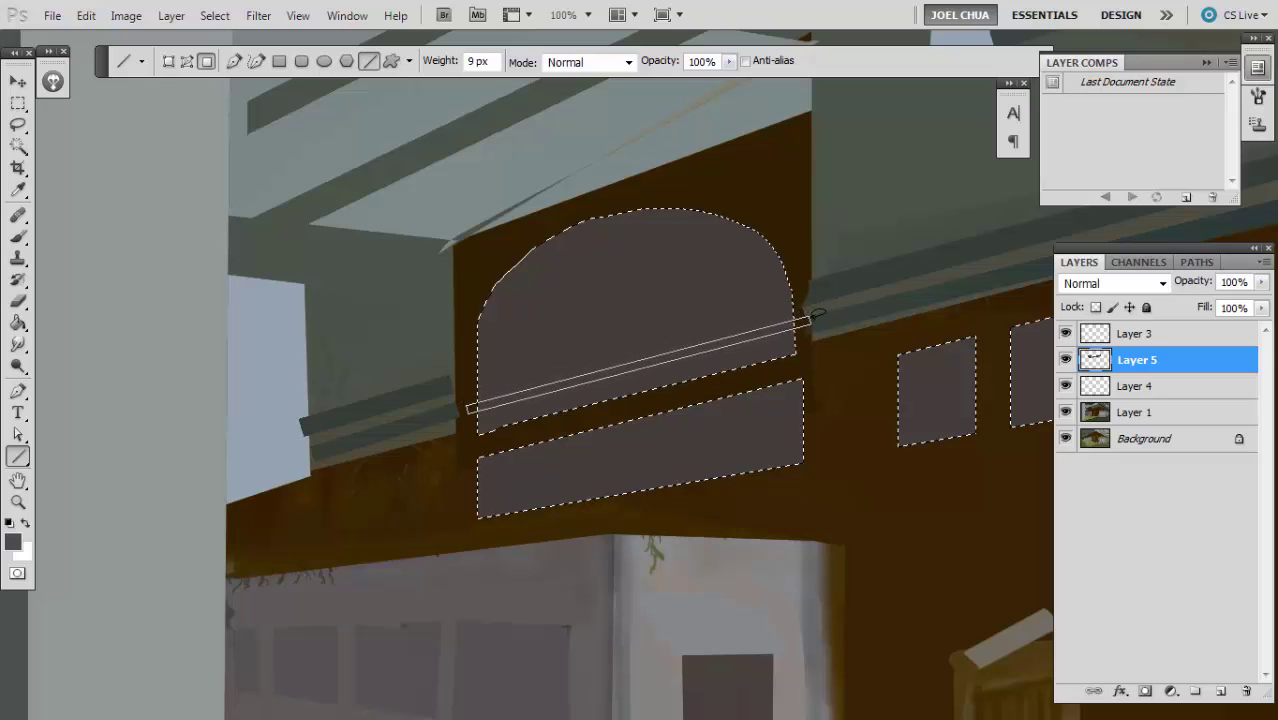
{"action": "left_click", "coordinate": [13, 541]}
{"action": "left_click", "coordinate": [836, 397]}
{"action": "key", "text": "Return"}
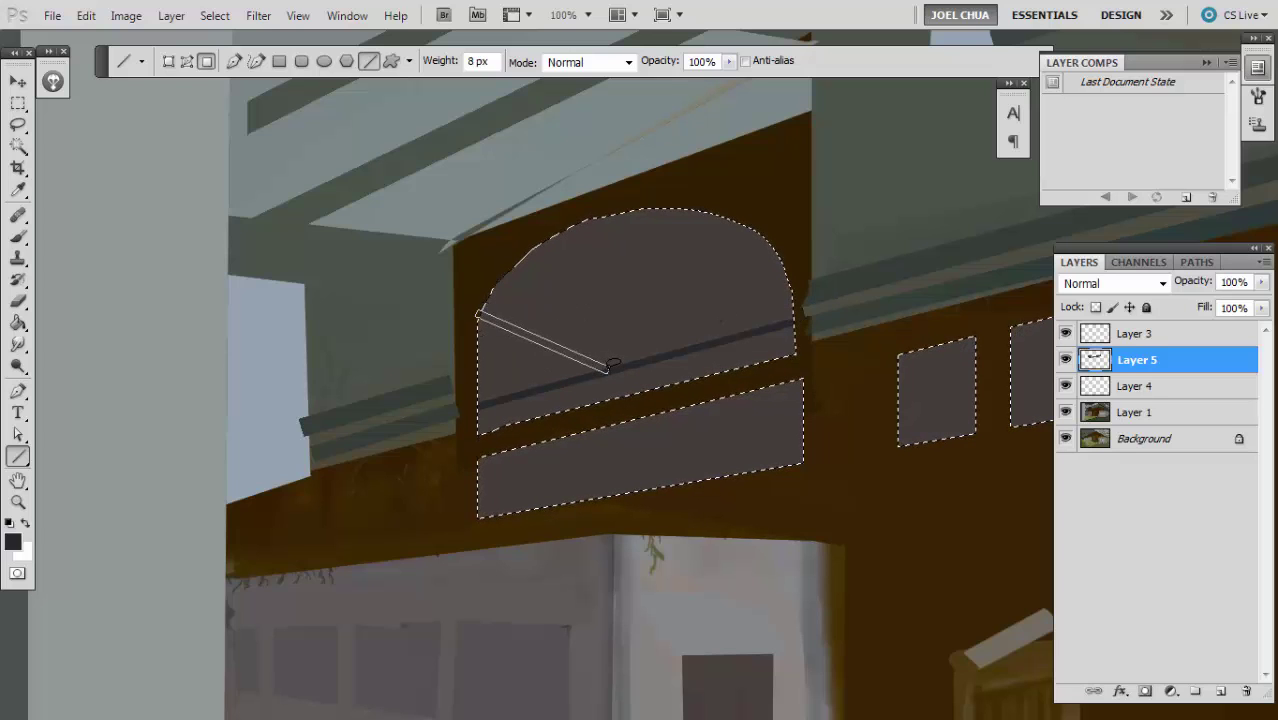
- Draw 8 px bars fanning out from the crossbar and a zigzag truss beneath it in the arched window
{"action": "left_click_drag", "start_coordinate": [620, 356], "coordinate": [766, 230]}
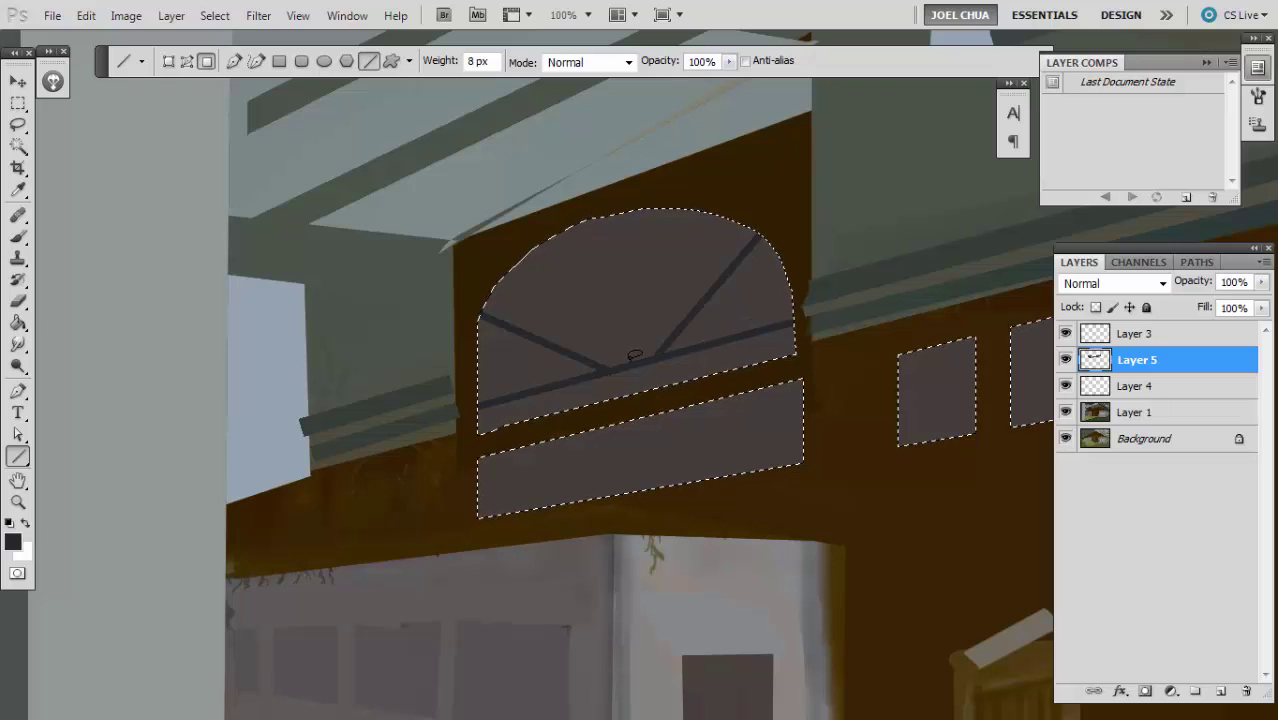
{"action": "left_click_drag", "start_coordinate": [625, 360], "coordinate": [620, 200]}
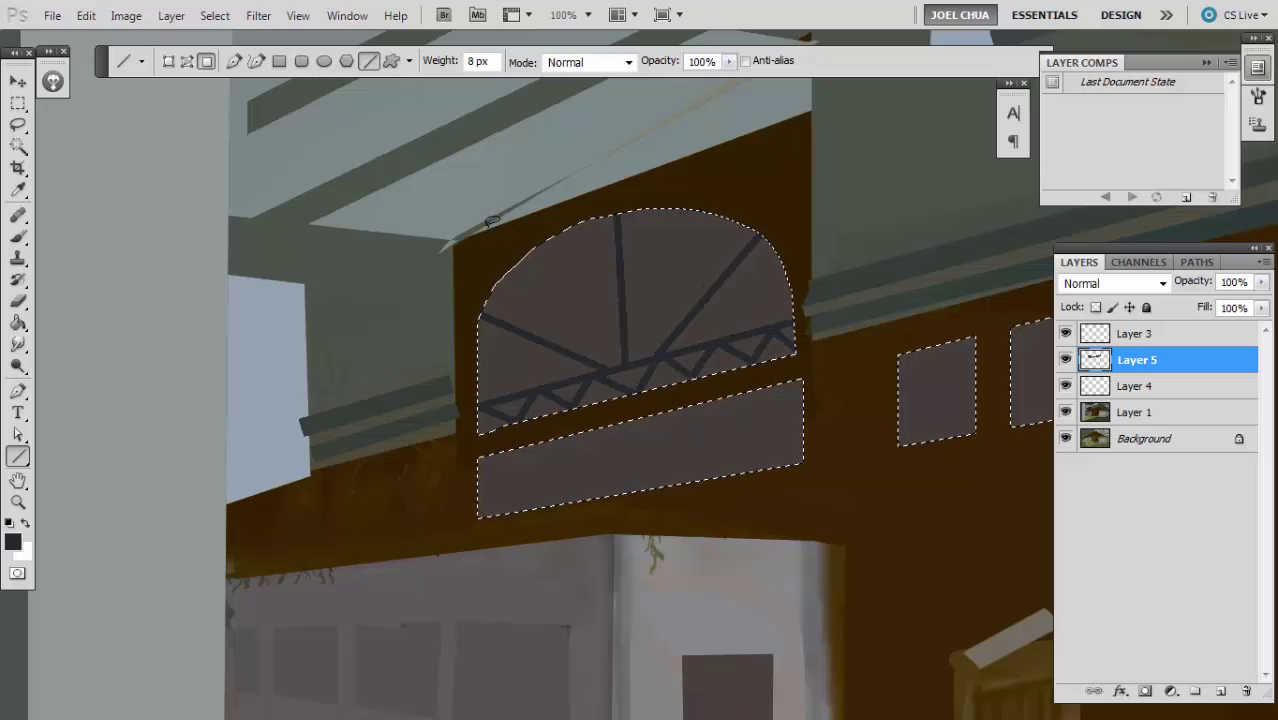
{"action": "key", "text": "ctrl+minus"}
{"action": "key", "text": "ctrl+plus"}
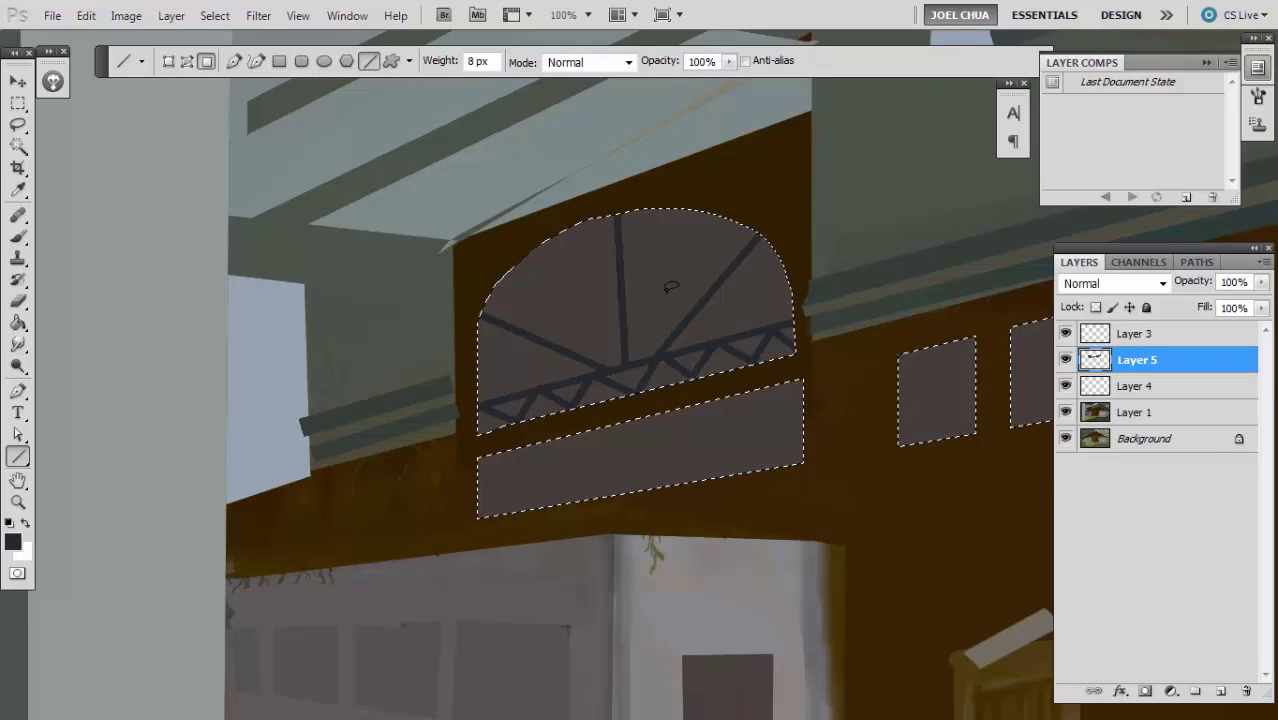
- Adjust the tones of the selected windows with Levels
{"action": "key", "text": "ctrl+l"}
{"action": "left_click_drag", "start_coordinate": [1088, 427], "coordinate": [1047, 427]}
{"action": "key", "text": "Return"}
{"action": "key", "text": "ctrl+minus"}
- Recolour the arched window's bars with a neutral dark grey using the Paint Bucket, and deselect the windows
{"action": "key", "text": "ctrl+plus"}
{"action": "key", "text": "ctrl+plus"}
{"action": "key", "text": "g"}
{"action": "key", "text": "n"}
{"action": "left_click", "coordinate": [816, 391]}
{"action": "key", "text": "Return"}
{"action": "left_click", "coordinate": [519, 327]}
{"action": "key", "text": "ctrl+minus"}
{"action": "key", "text": "ctrl+minus"}
{"action": "key", "text": "ctrl+minus"}
{"action": "key", "text": "ctrl+d"}
{"action": "key", "text": "l"}
{"action": "key", "text": "ctrl+minus"}
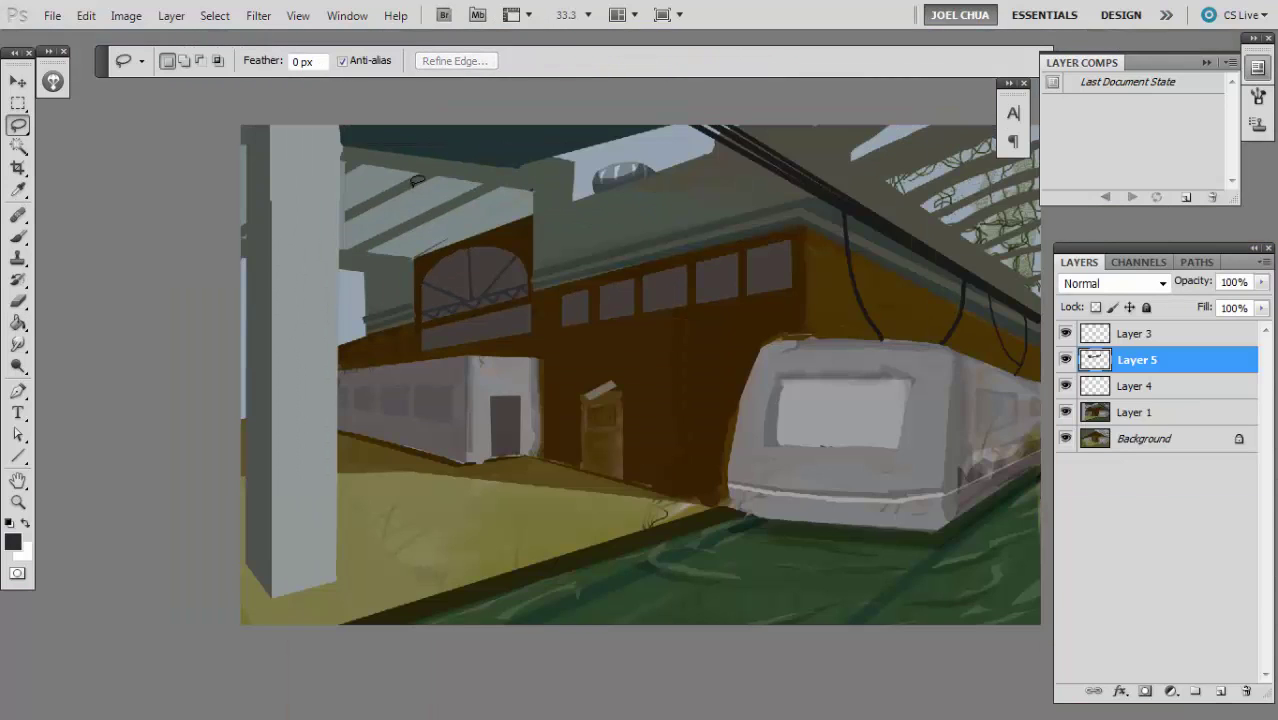
{"action": "scroll", "coordinate": [400, 198], "scroll_direction": "up", "scroll_amount": 3}
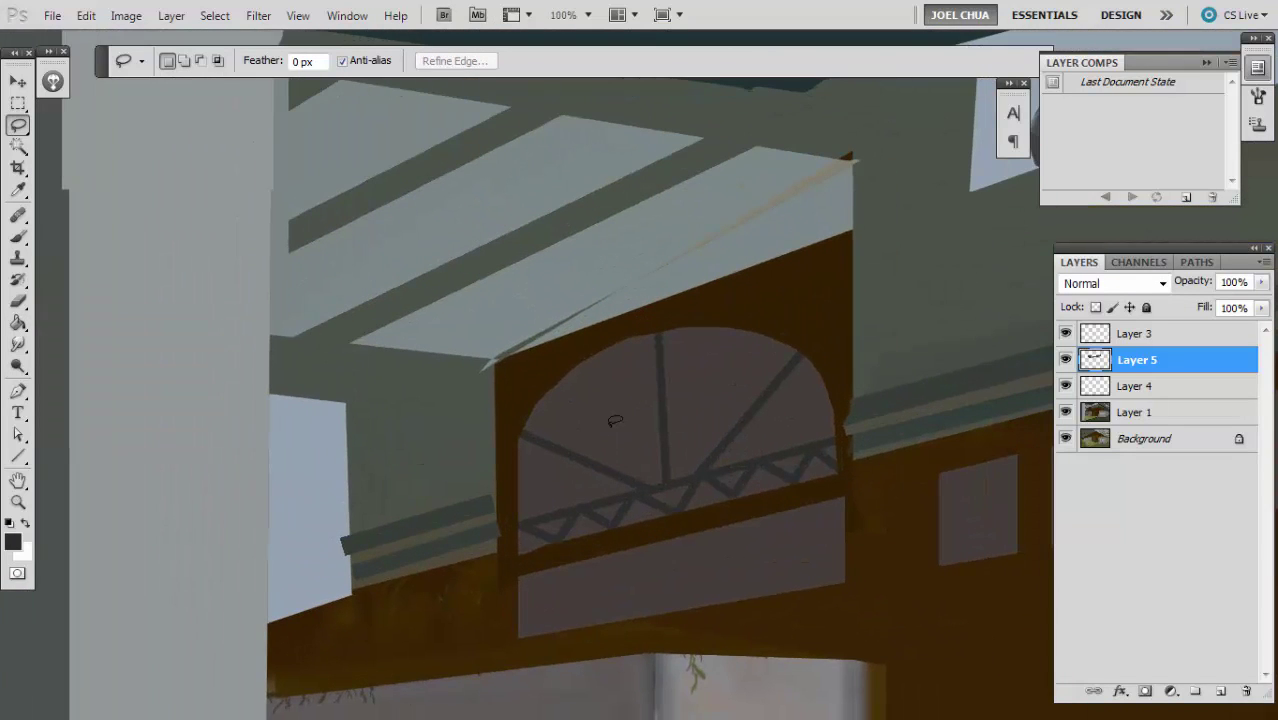
- Draw a short upright 8 px bar from the crossbar to the outermost fan bar on the near side of the arched window
{"action": "key", "text": "u"}
{"action": "left_click_drag", "start_coordinate": [560, 508], "coordinate": [557, 449]}
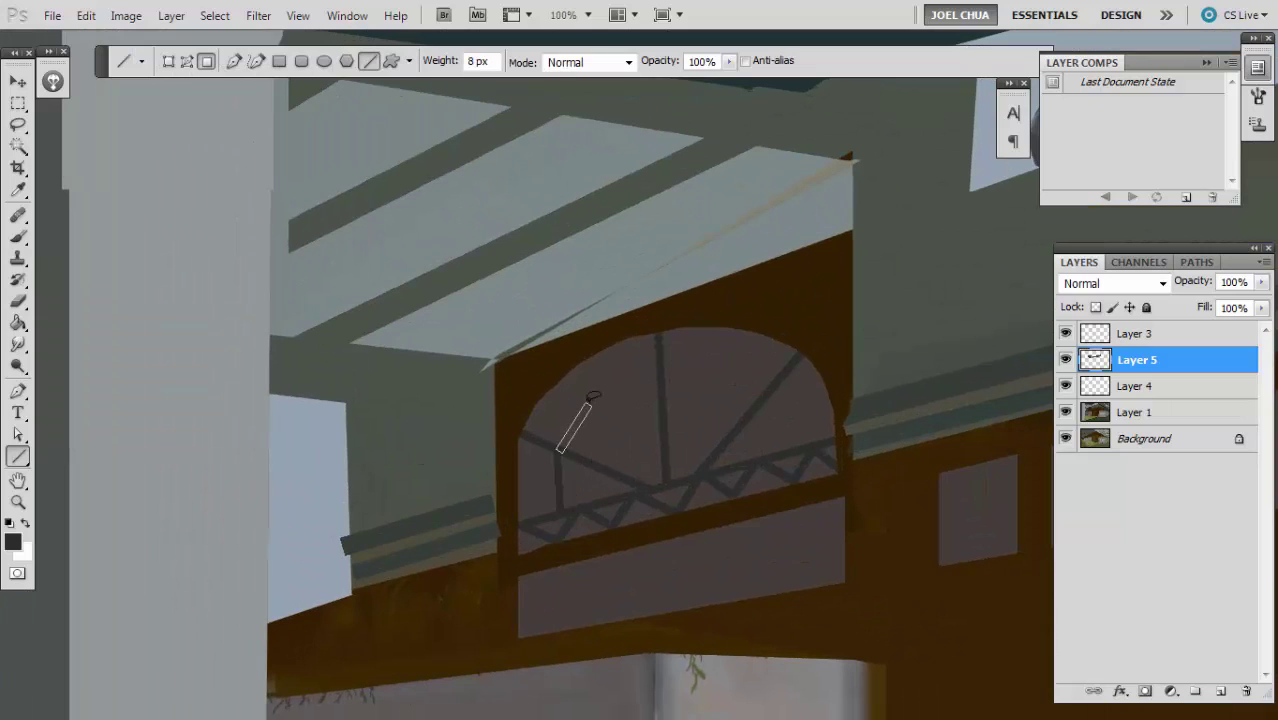
{"action": "left_click_drag", "start_coordinate": [594, 394], "coordinate": [604, 390]}
{"action": "key", "text": "ctrl+z"}
- Draw a curved Pen path inside the arched window, running parallel to its arch from the upright bar across the fan bars
{"action": "key", "text": "p"}
{"action": "left_click_drag", "start_coordinate": [559, 449], "coordinate": [576, 409]}
{"action": "mouse_move", "coordinate": [664, 374]}
{"action": "left_mouse_down"}
{"action": "mouse_move", "coordinate": [705, 372]}
{"action": "mouse_move", "coordinate": [693, 372]}
{"action": "left_mouse_up"}
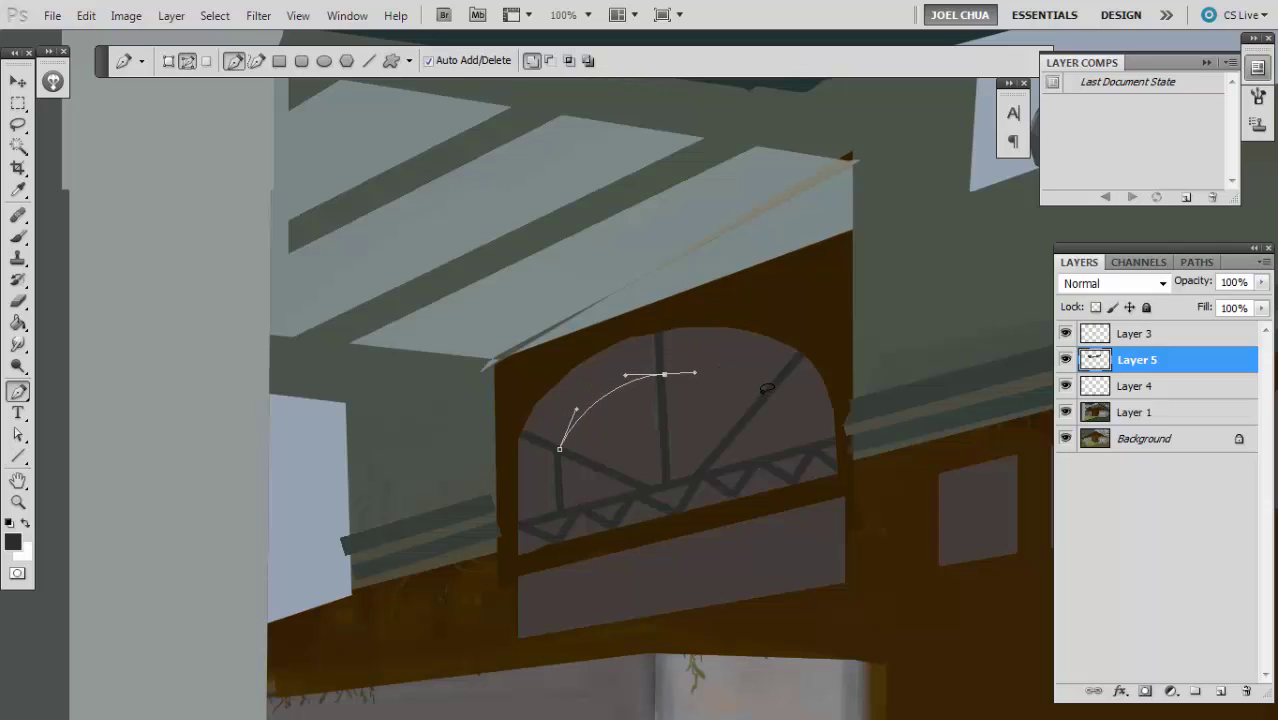
{"action": "left_click_drag", "start_coordinate": [761, 394], "coordinate": [785, 406]}
{"action": "left_click", "coordinate": [776, 450]}
{"action": "left_click_drag", "start_coordinate": [776, 450], "coordinate": [768, 450]}
{"action": "mouse_move", "coordinate": [761, 394]}
{"action": "left_mouse_down"}
{"action": "mouse_move", "coordinate": [771, 386]}
{"action": "mouse_move", "coordinate": [764, 396]}
{"action": "left_mouse_up"}
{"action": "left_click_drag", "start_coordinate": [767, 450], "coordinate": [775, 450]}
{"action": "left_click", "coordinate": [764, 396], "text": "alt"}
{"action": "left_click_drag", "start_coordinate": [694, 372], "coordinate": [733, 362]}
{"action": "left_click", "coordinate": [770, 394]}
{"action": "left_click", "coordinate": [765, 397], "text": "ctrl"}
- Stroke the curved path with a 9 px brush at 100% opacity and delete the path
{"action": "key", "text": "b"}
{"action": "key", "text": "0"}
{"action": "key", "text": "shift+0"}
{"action": "key", "text": "["}
{"action": "key", "text": "["}
{"action": "key", "text": "Return"}
{"action": "key", "text": "Delete"}
{"action": "key", "text": "ctrl+minus"}
{"action": "key", "text": "ctrl+minus"}
{"action": "key", "text": "ctrl+minus"}
{"action": "key", "text": "ctrl+minus"}
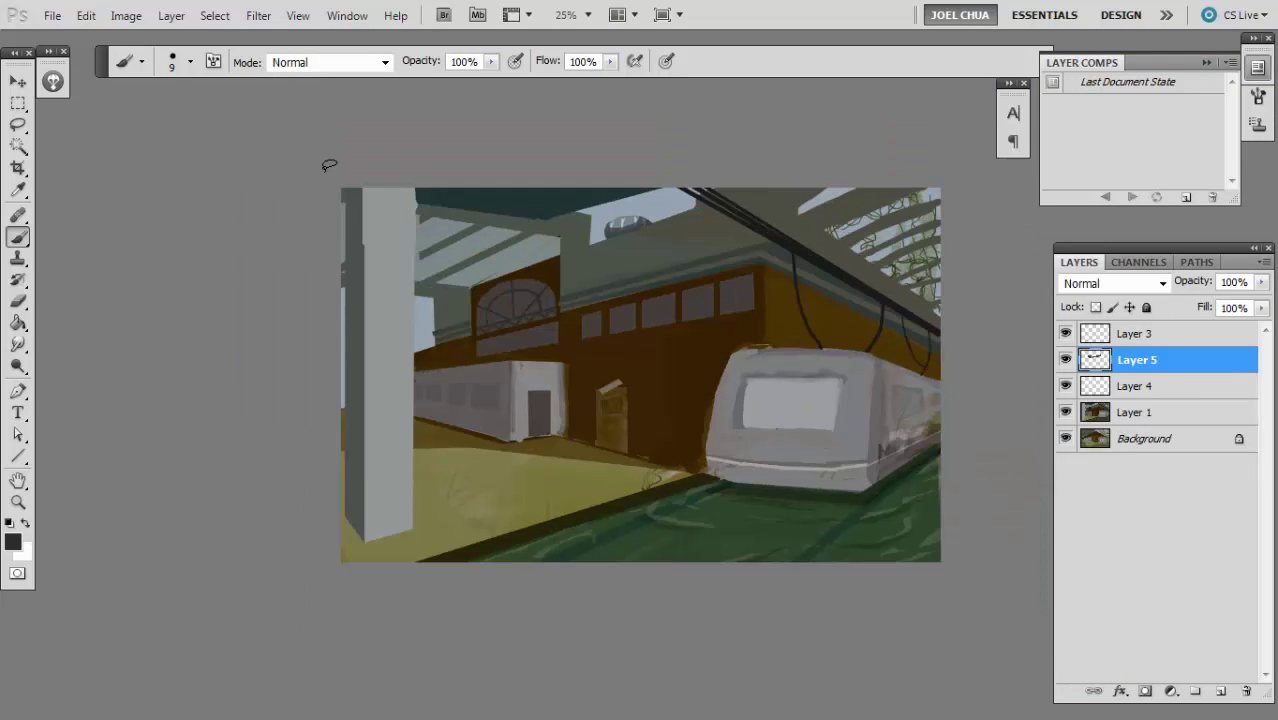
- Remove the largest window at the corner end of the upper window row and deselect
{"action": "key", "text": "ctrl+plus"}
{"action": "key", "text": "l"}
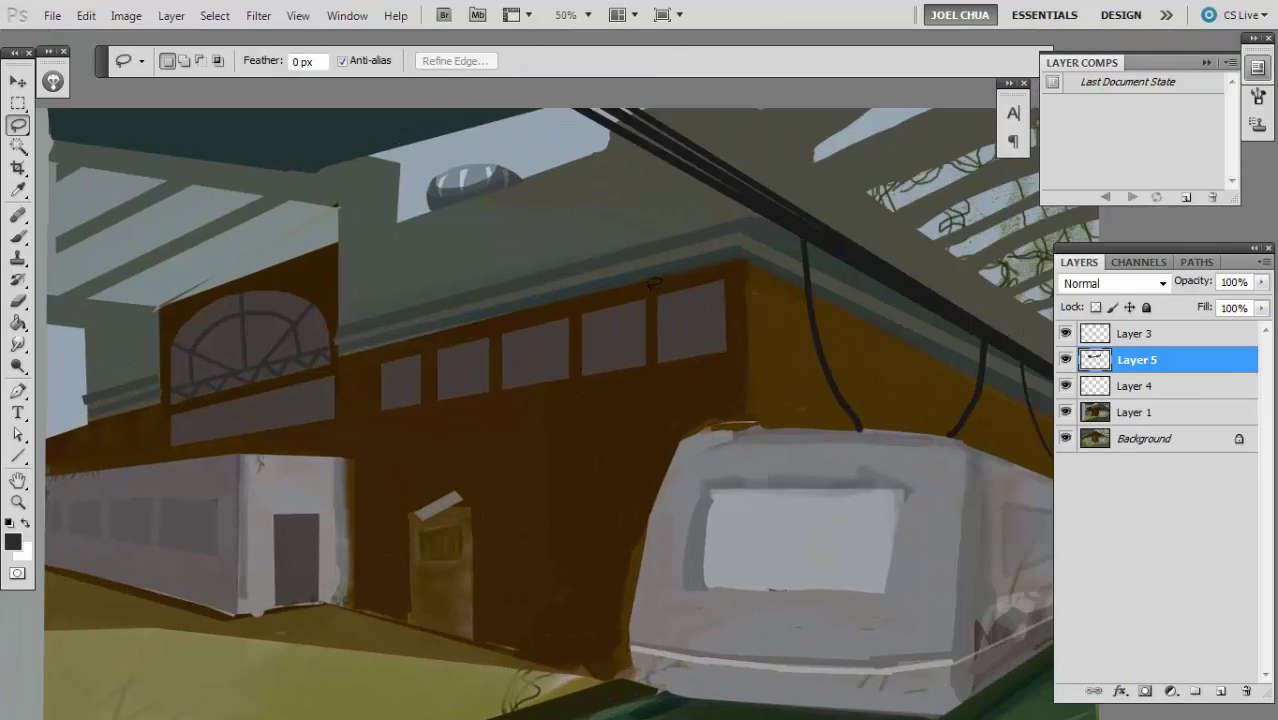
{"action": "mouse_move", "coordinate": [650, 292]}
{"action": "left_mouse_down"}
{"action": "mouse_move", "coordinate": [655, 379]}
{"action": "mouse_move", "coordinate": [737, 373]}
{"action": "mouse_move", "coordinate": [741, 285]}
{"action": "mouse_move", "coordinate": [718, 276]}
{"action": "mouse_move", "coordinate": [650, 279]}
{"action": "left_mouse_up"}
{"action": "key", "text": "g"}
{"action": "left_click", "coordinate": [680, 334]}
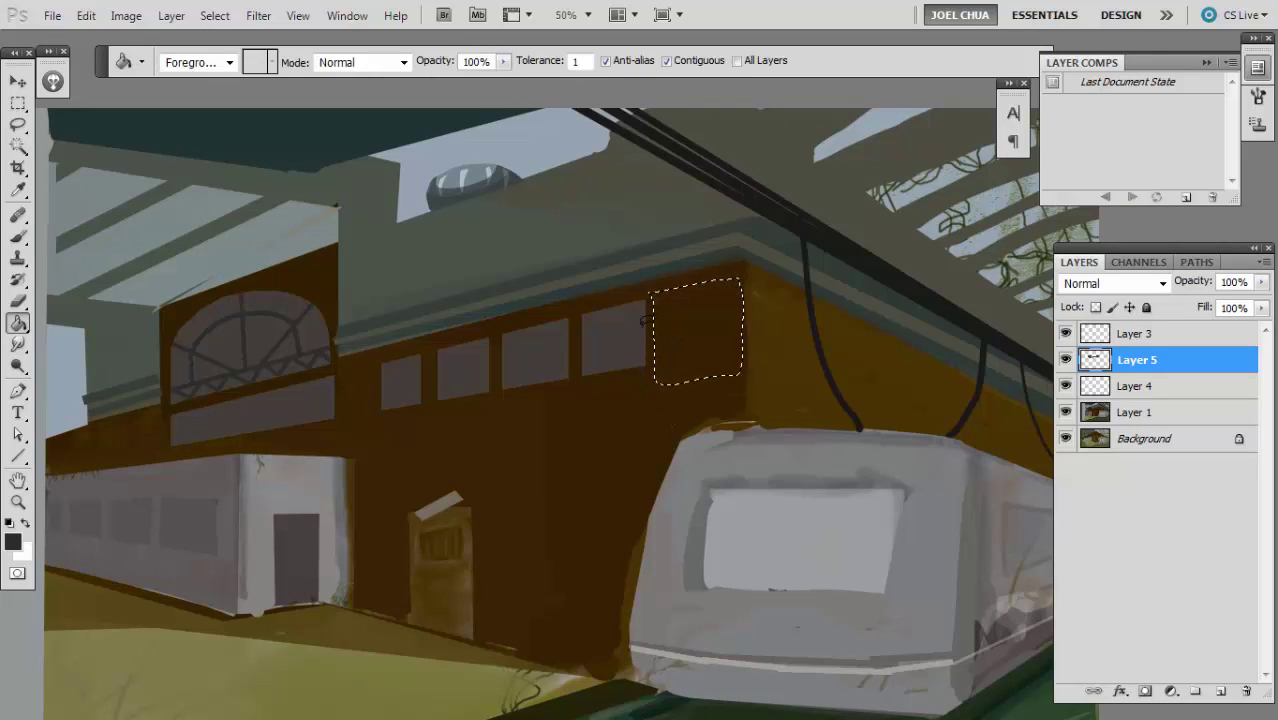
{"action": "key", "text": "l"}
{"action": "key", "text": "ctrl+d"}
{"action": "key", "text": "h"}
{"action": "left_click_drag", "start_coordinate": [570, 230], "coordinate": [595, 105]}
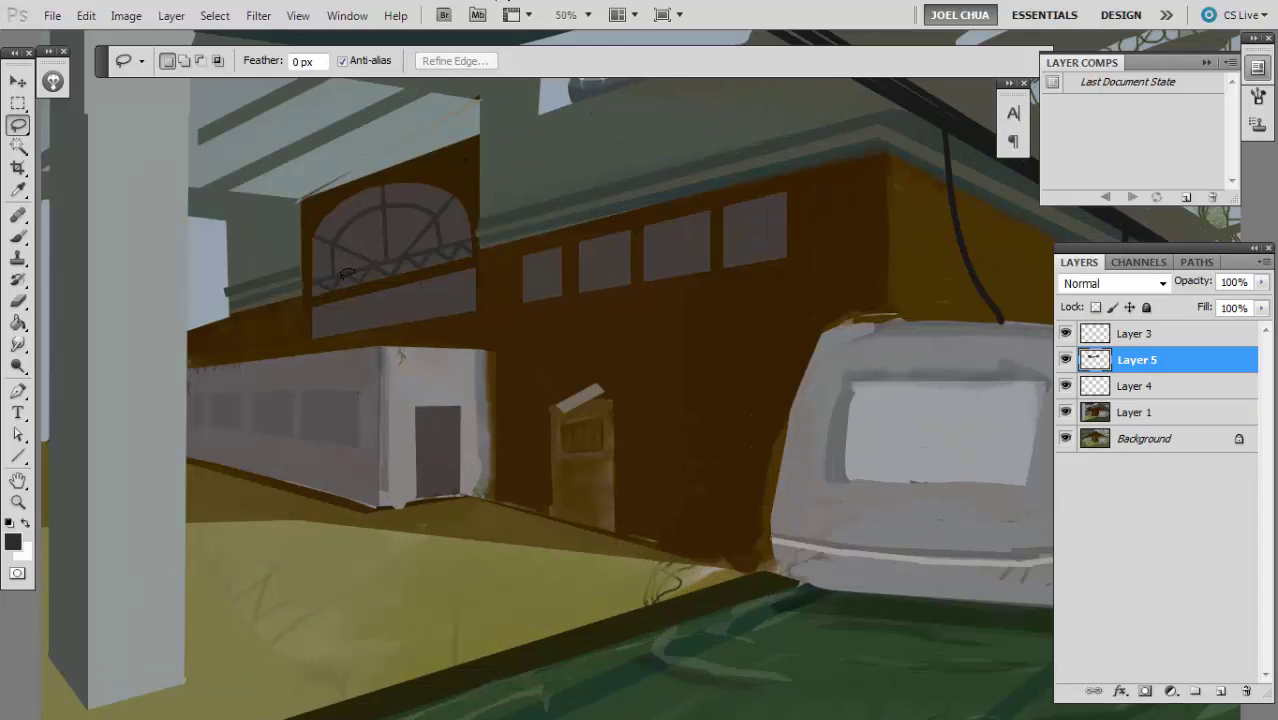
{"action": "left_click_drag", "start_coordinate": [341, 273], "coordinate": [318, 316]}
{"action": "key", "text": "ctrl+plus"}
{"action": "key", "text": "ctrl+minus"}
{"action": "key", "text": "ctrl+minus"}
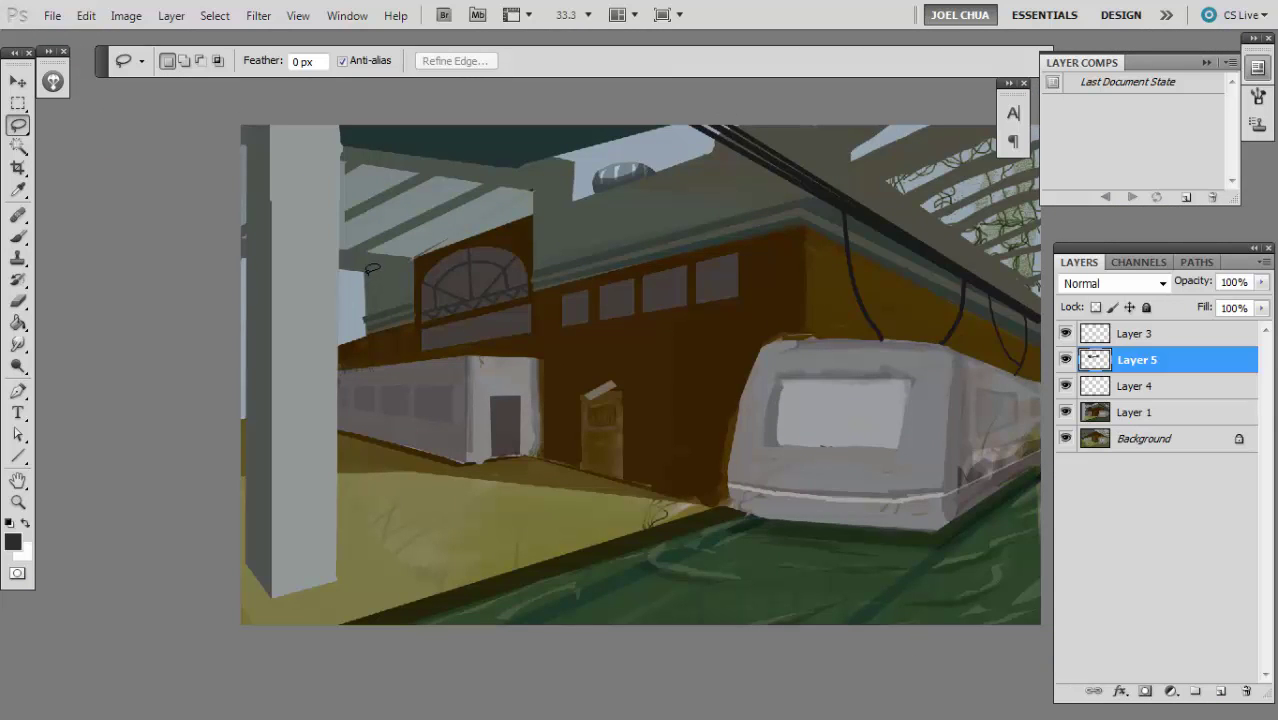
{"action": "key", "text": "ctrl+minus"}
{"action": "key", "text": "ctrl+minus"}
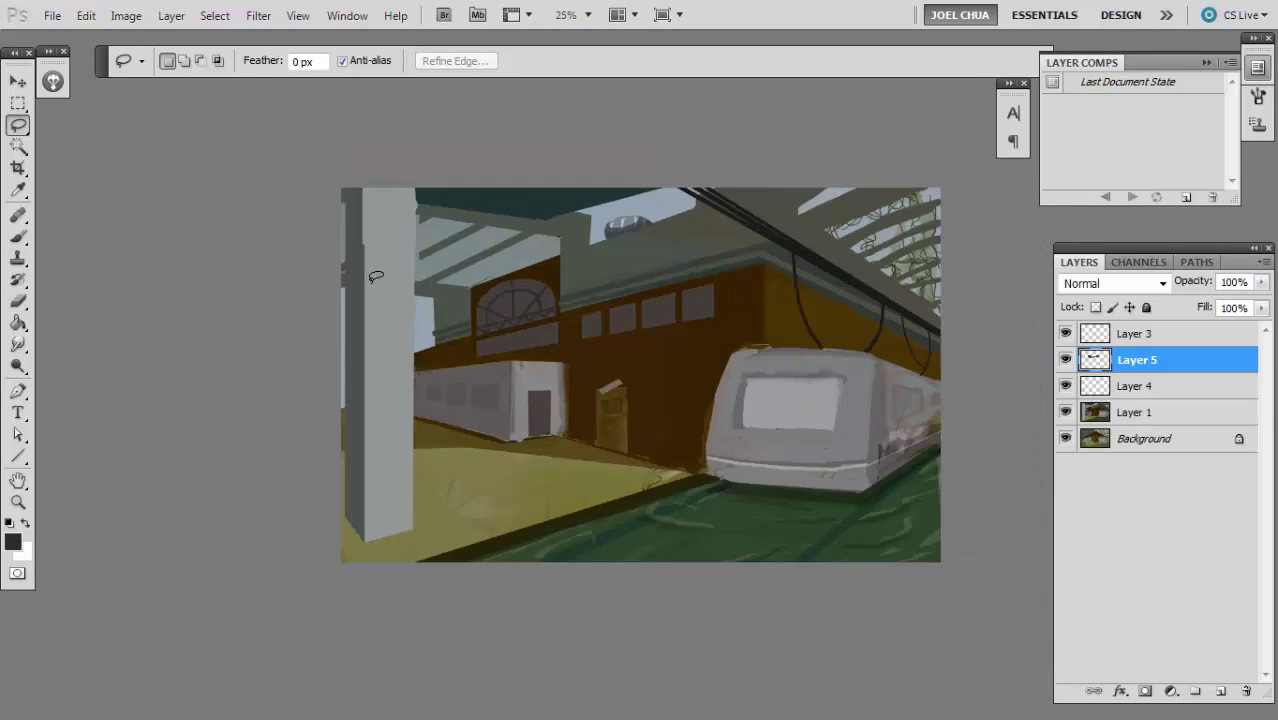
- Outline the bottom band of the foreground pillar with a straight-edged Lasso selection
{"action": "key", "text": "ctrl+plus"}
{"action": "key", "text": "ctrl+plus"}
{"action": "key", "text": "ctrl+plus"}
{"action": "key", "text": "ctrl+plus"}
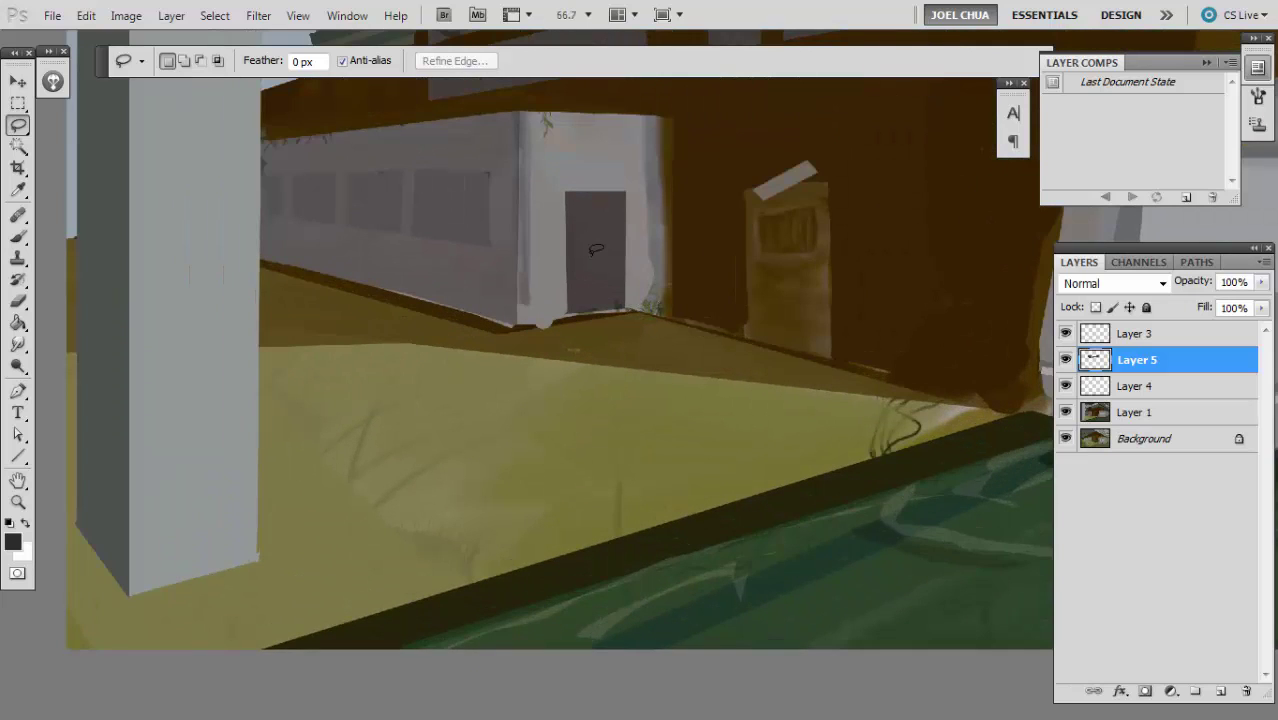
{"action": "left_click_drag", "start_coordinate": [411, 466], "coordinate": [831, 398]}
{"action": "left_click", "coordinate": [676, 431], "text": "alt"}
{"action": "left_click", "coordinate": [551, 456], "text": "alt"}
{"action": "left_click", "coordinate": [498, 409], "text": "alt"}
{"action": "mouse_move", "coordinate": [502, 440]}
{"action": "left_mouse_down"}
{"action": "mouse_move", "coordinate": [548, 534]}
{"action": "mouse_move", "coordinate": [679, 491]}
{"action": "mouse_move", "coordinate": [680, 432]}
{"action": "left_mouse_up"}
- Paint the selected pillar base dark brown with a large 50% opacity brush, then deselect it
{"action": "key", "text": "ctrl+minus"}
{"action": "key", "text": "ctrl+d"}
{"action": "key", "text": "ctrl+z"}
{"action": "key", "text": "b"}
{"action": "key", "text": "ctrl+alt+z"}
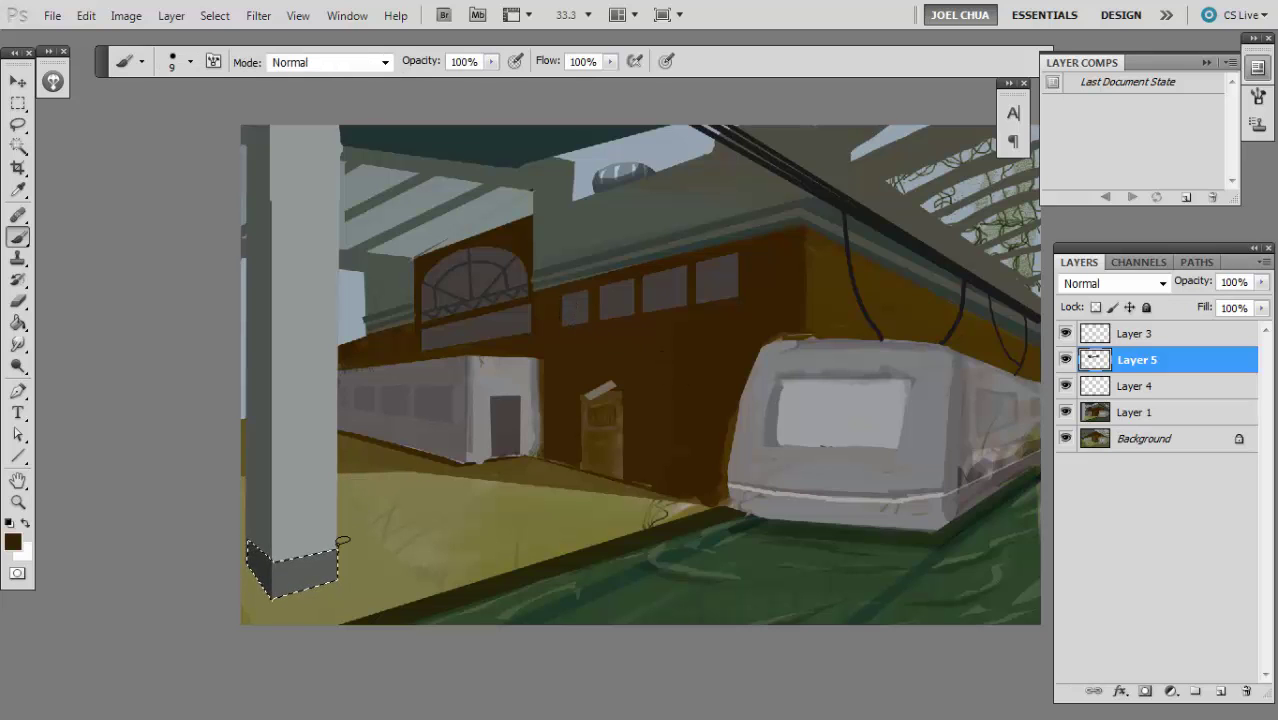
{"action": "key", "text": "5"}
{"action": "key", "text": "bracketright"}
{"action": "left_click_drag", "start_coordinate": [310, 546], "coordinate": [262, 572]}
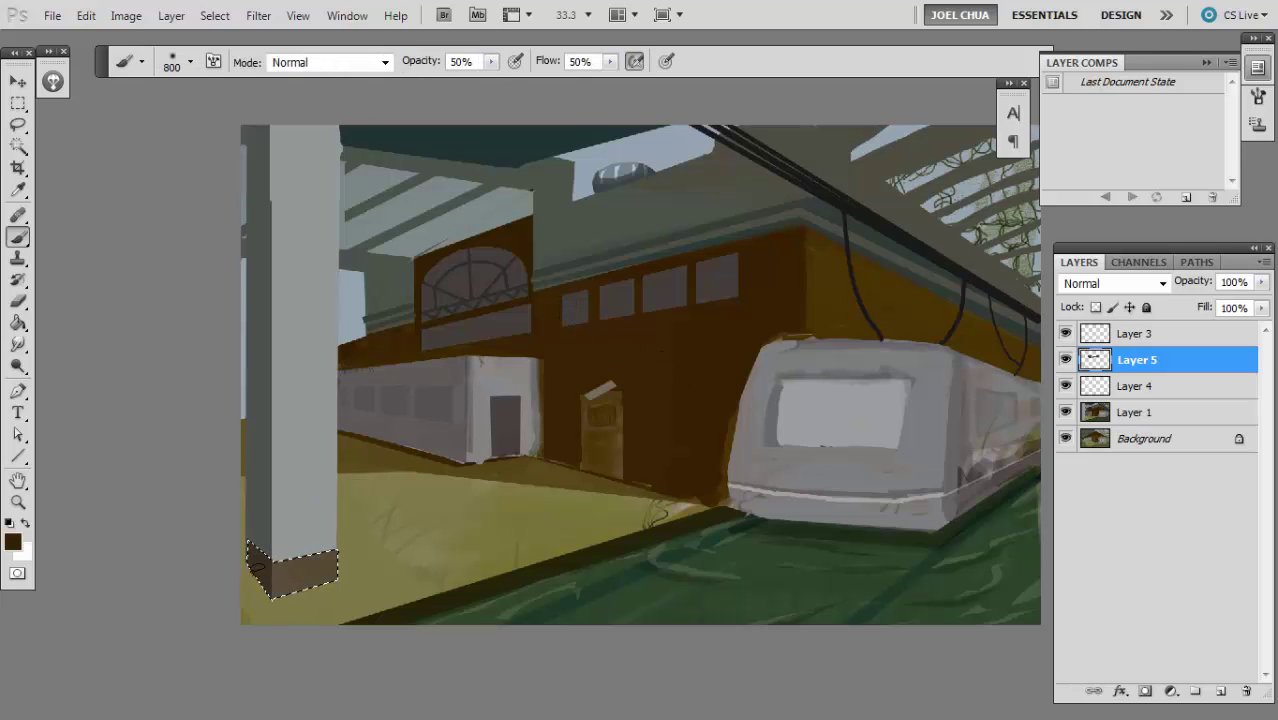
{"action": "key", "text": "ctrl+d"}
- Select the whole foreground pillar with a rectangular marquee
{"action": "key", "text": "l"}
{"action": "left_click_drag", "start_coordinate": [256, 344], "coordinate": [314, 376]}
{"action": "key", "text": "m"}
{"action": "left_click_drag", "start_coordinate": [303, 157], "coordinate": [354, 327]}
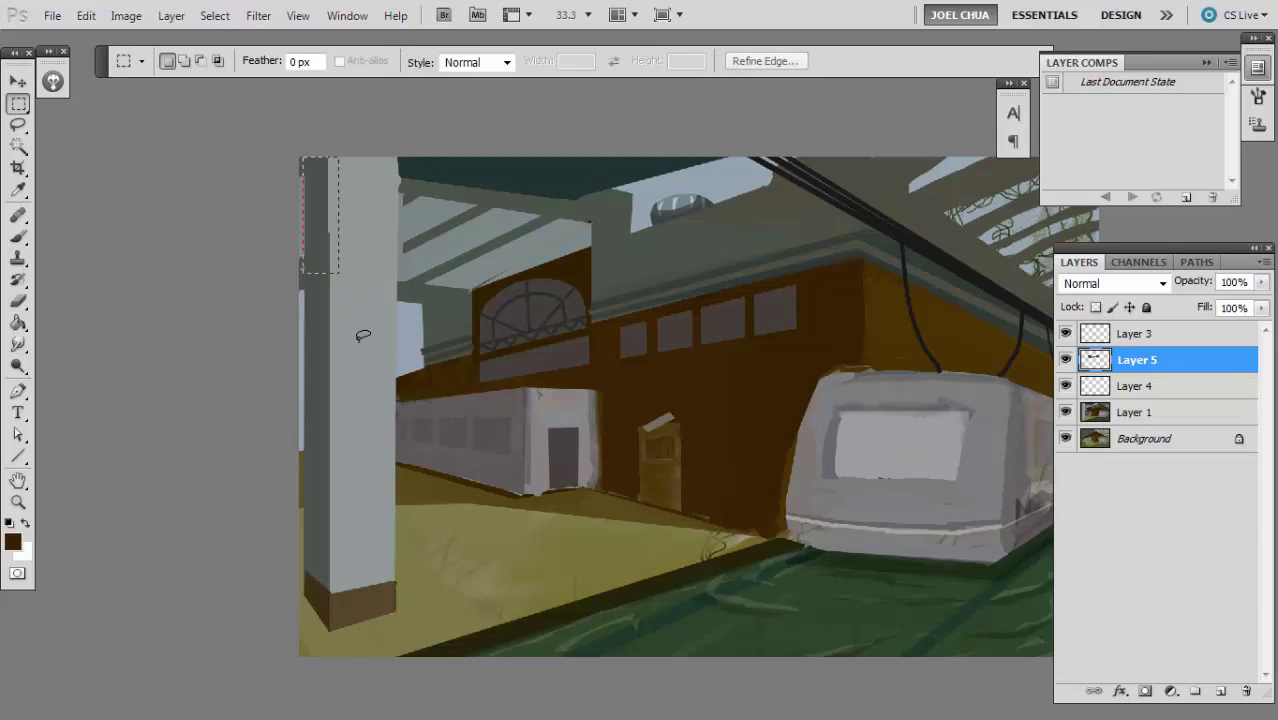
{"action": "key", "text": "b"}
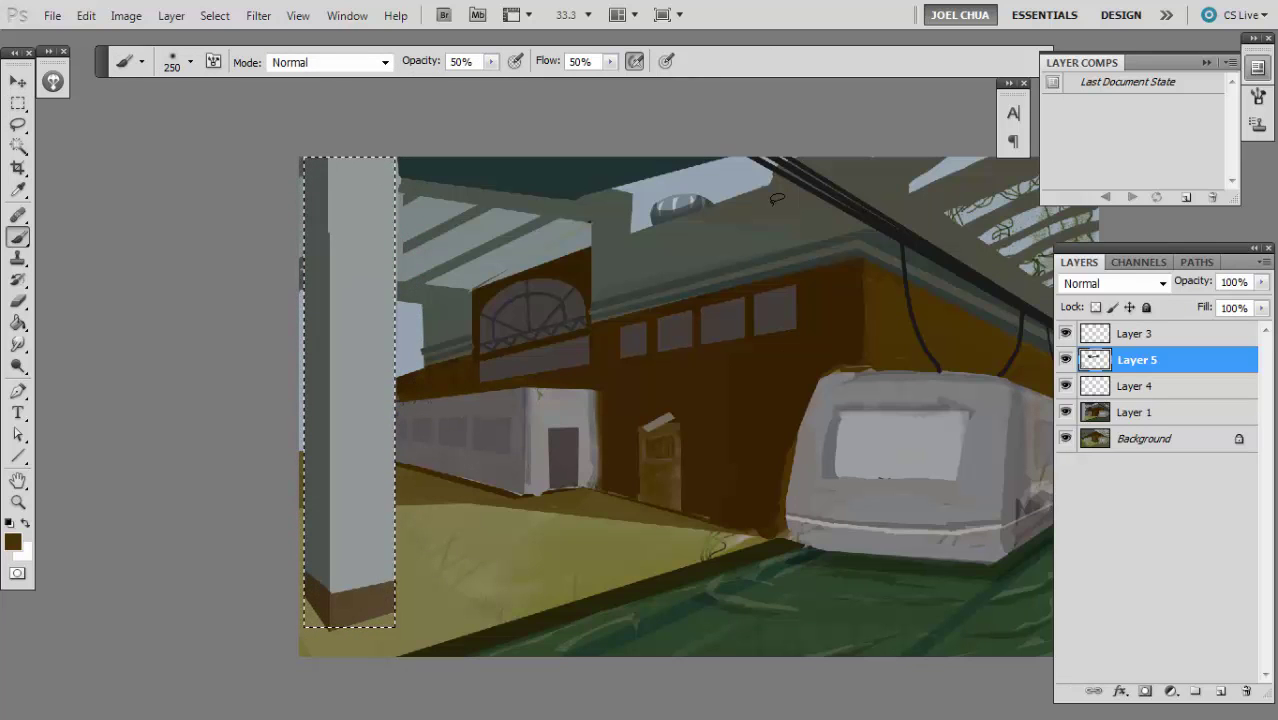
- Merge Layer 5 and Layer 4 into Layer 1, and add a new layer in Color blend mode above it
{"action": "key", "text": "ctrl+e"}
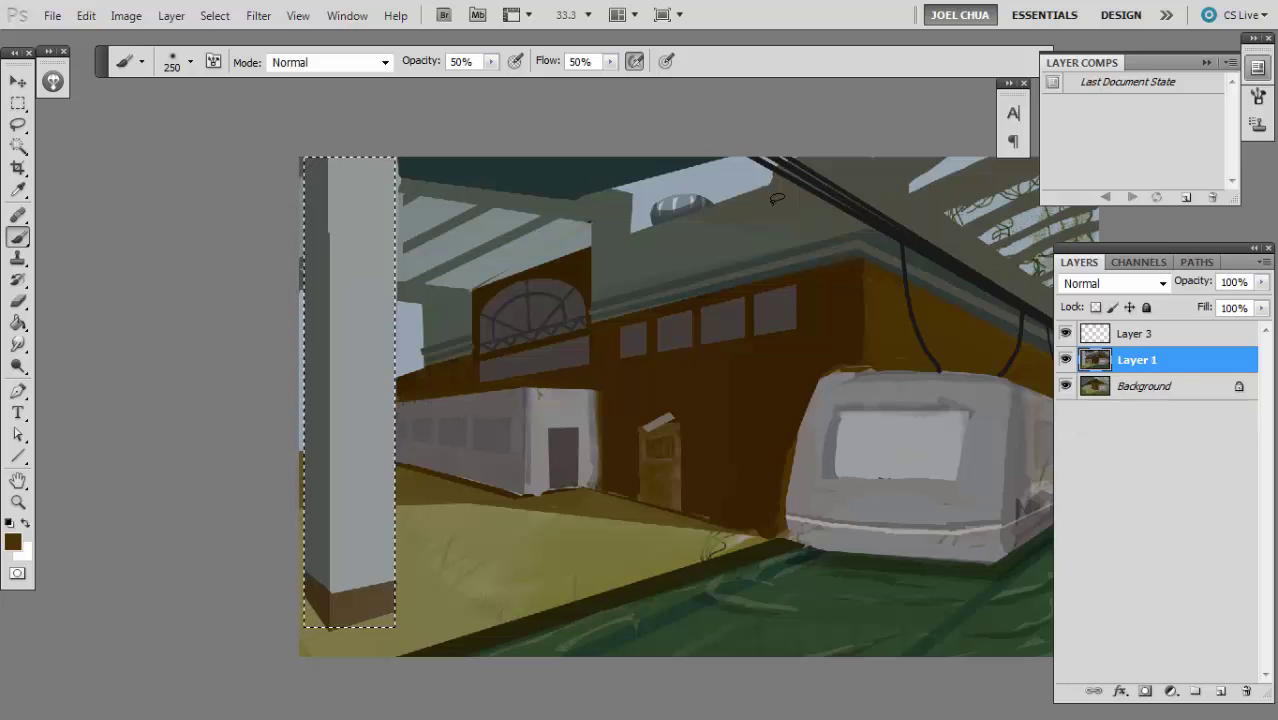
{"action": "key", "text": "c"}
{"action": "key", "text": "v"}
{"action": "key", "text": "shift+alt+c"}
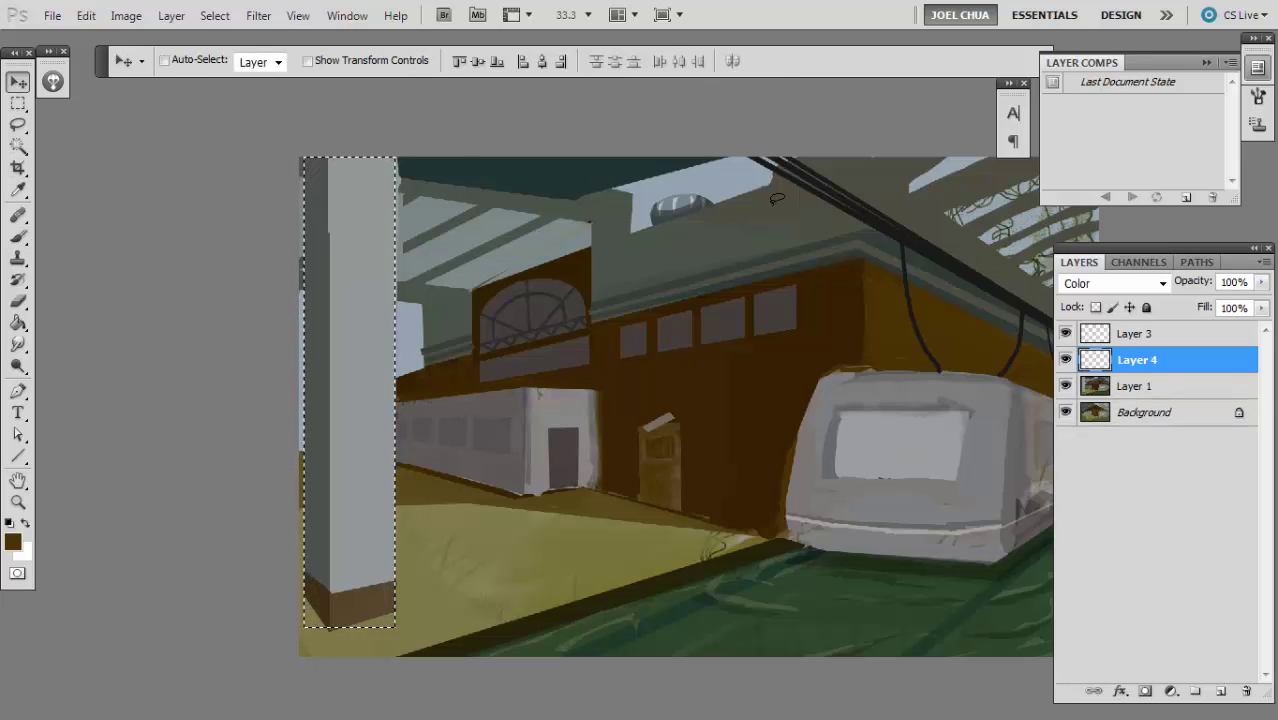
- Choose a textured brush and tint the upper part of the selected pillar with brown at 50% opacity
{"action": "key", "text": "b"}
{"action": "right_click", "coordinate": [382, 174]}
{"action": "double_click", "coordinate": [477, 334]}
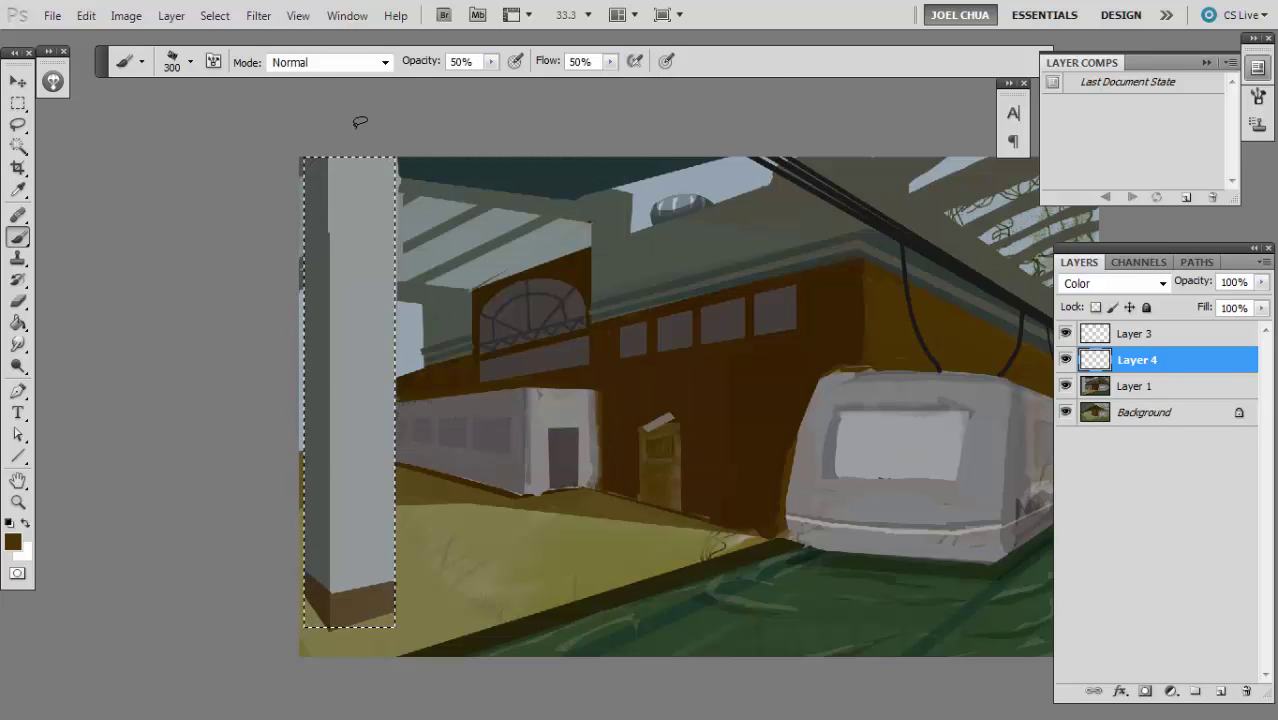
{"action": "right_click", "coordinate": [447, 232]}
{"action": "double_click", "coordinate": [566, 399]}
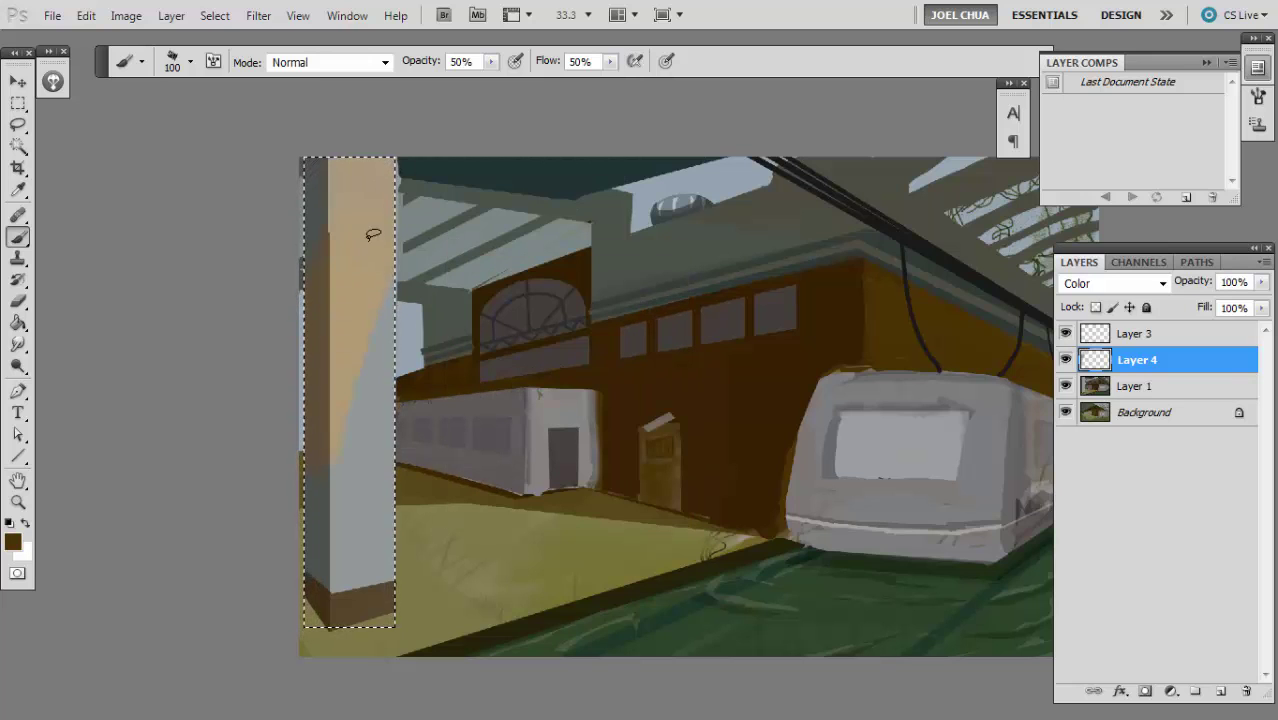
- Pick a muted tan, set the new layer to Normal blending and brush texture over the pillar at 175 px
{"action": "key", "text": "]"}
{"action": "key", "text": "n"}
{"action": "left_click_drag", "start_coordinate": [904, 303], "coordinate": [908, 322]}
{"action": "key", "text": "Return"}
{"action": "key", "text": "v"}
{"action": "key", "text": "shift+alt+n"}
{"action": "key", "text": "b"}
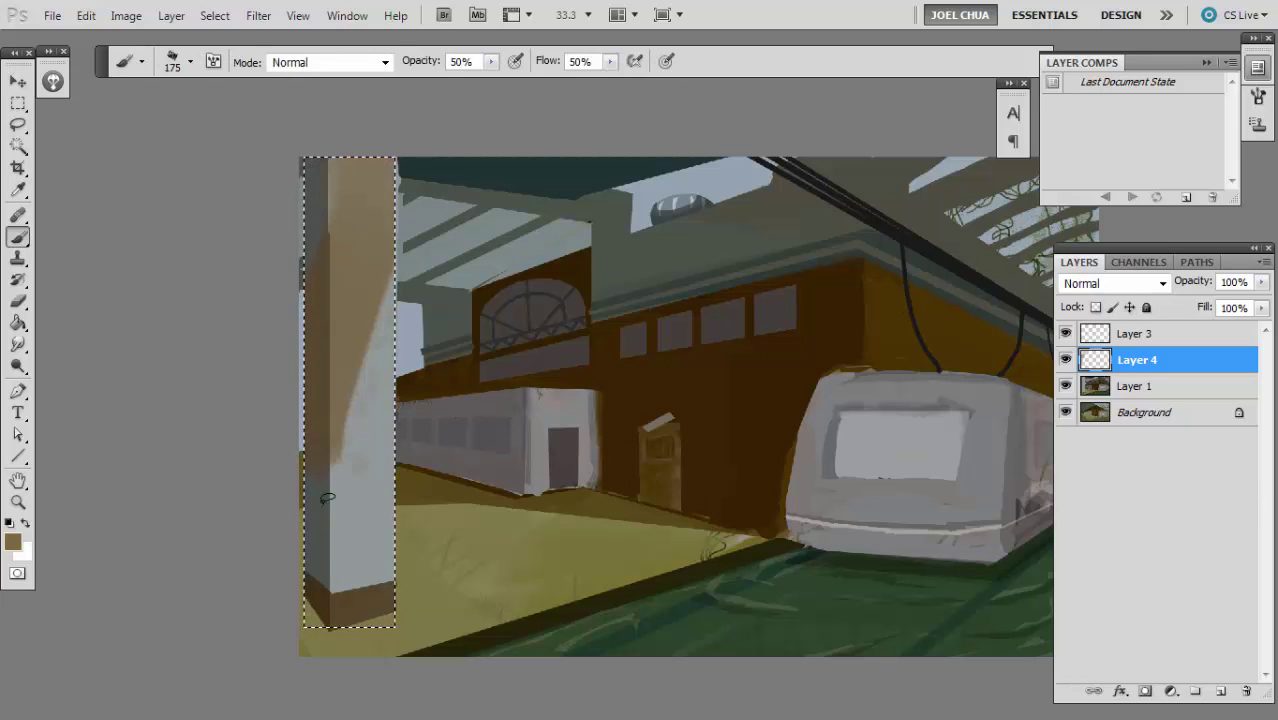
- Erase parts of the pillar's brown paint with textured erasers to leave rusty patches, then deselect the pillar
{"action": "key", "text": "e"}
{"action": "right_click", "coordinate": [390, 262]}
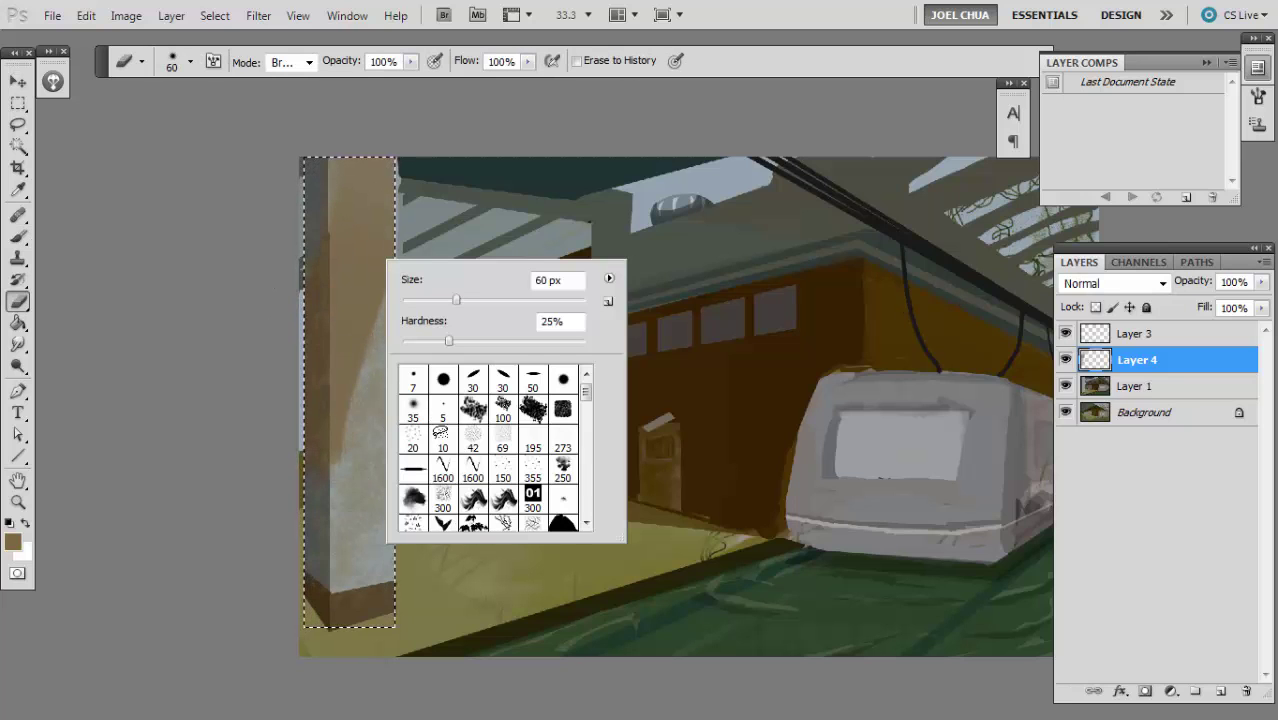
{"action": "double_click", "coordinate": [473, 408]}
{"action": "right_click", "coordinate": [419, 289]}
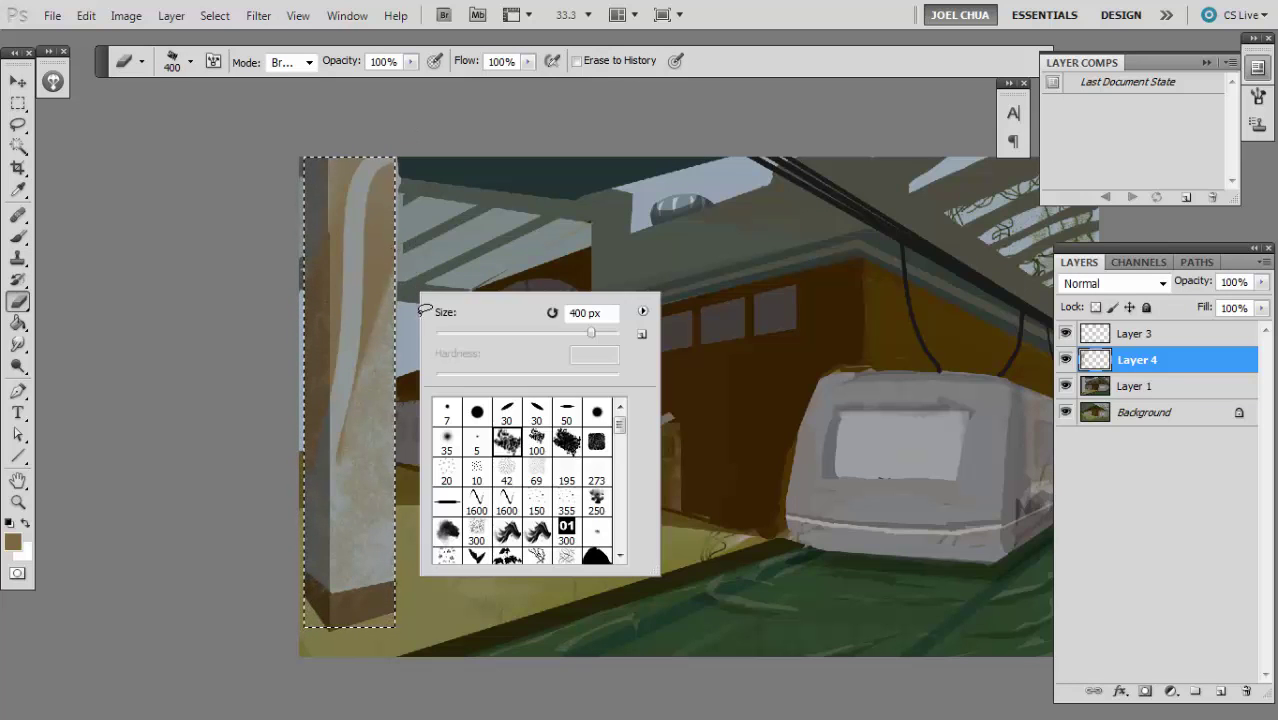
{"action": "double_click", "coordinate": [548, 436]}
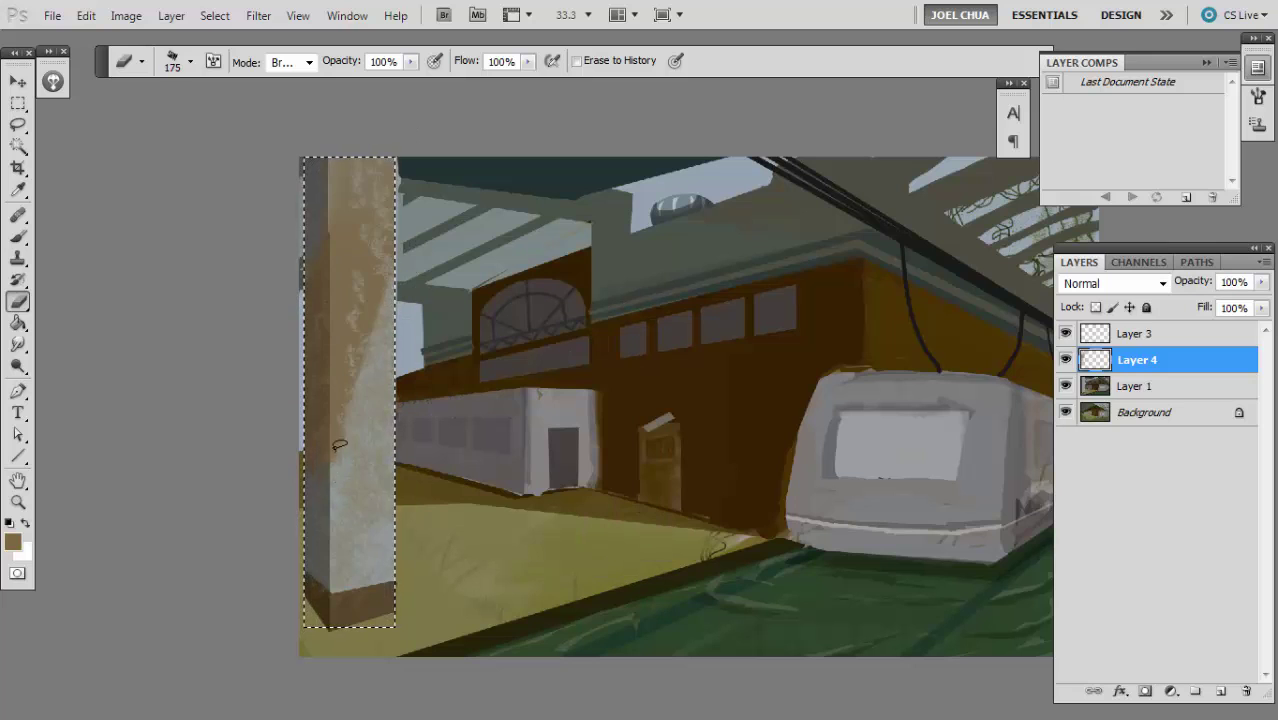
{"action": "left_click_drag", "start_coordinate": [371, 160], "coordinate": [370, 335]}
{"action": "key", "text": "l"}
{"action": "left_click", "coordinate": [163, 396]}
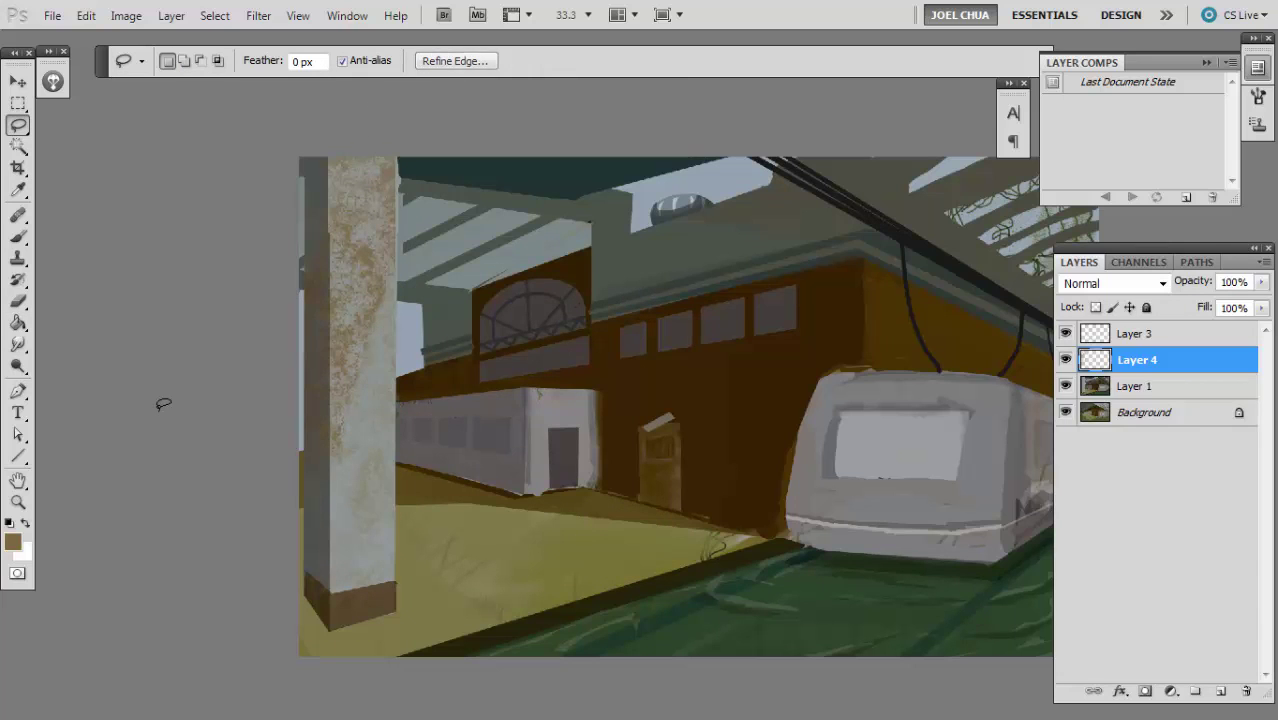
- Sample colours from the painting and brush mottled texture onto the building's brown front wall at 50% opacity
{"action": "left_click_drag", "start_coordinate": [283, 424], "coordinate": [271, 416]}
{"action": "left_click_drag", "start_coordinate": [237, 455], "coordinate": [87, 390]}
{"action": "key", "text": "b"}
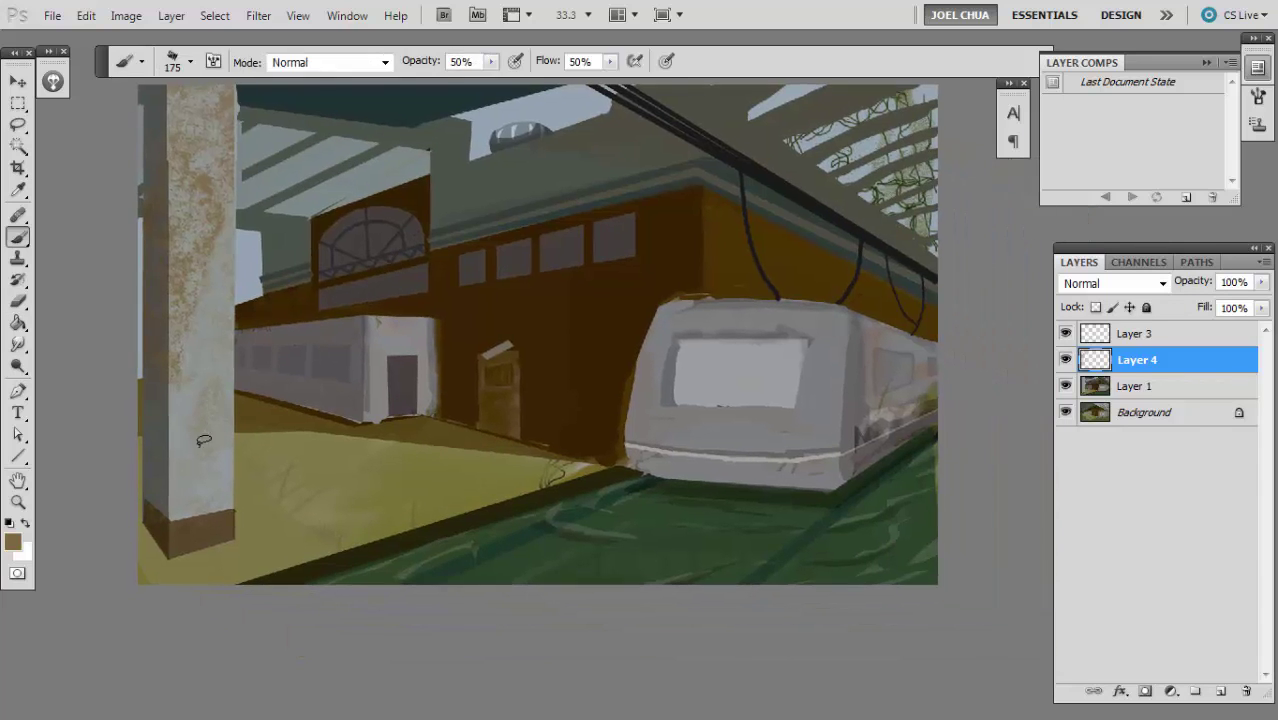
{"action": "left_click", "coordinate": [221, 370], "text": "alt"}
{"action": "left_click", "coordinate": [515, 246], "text": "alt"}
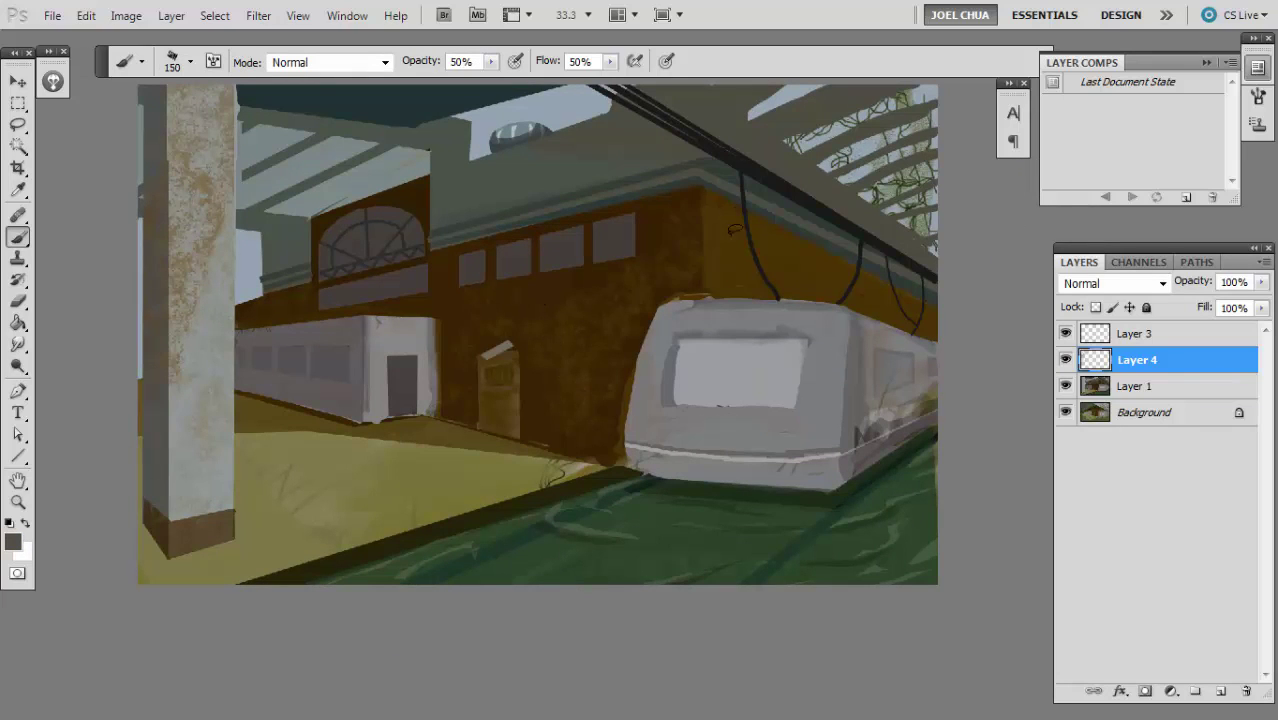
- Brush mottled texture onto the brown side wall behind the hanging cables, reducing the brush to 90 px
{"action": "key", "text": "ctrl+plus"}
{"action": "left_click_drag", "start_coordinate": [804, 162], "coordinate": [596, 271]}
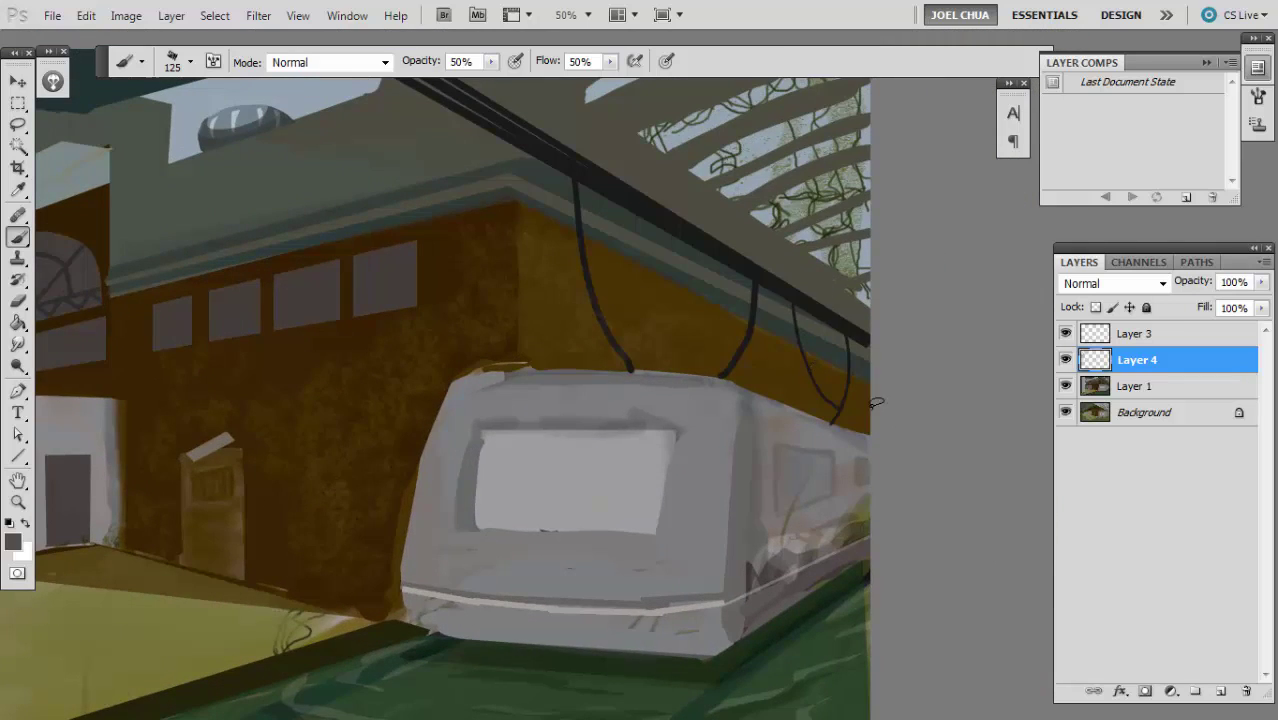
{"action": "scroll", "coordinate": [574, 271], "scroll_direction": "down", "scroll_amount": 1}
{"action": "key", "text": "bracketleft"}
{"action": "key", "text": "bracketleft"}
{"action": "scroll", "coordinate": [444, 332], "scroll_direction": "up", "scroll_amount": 1}
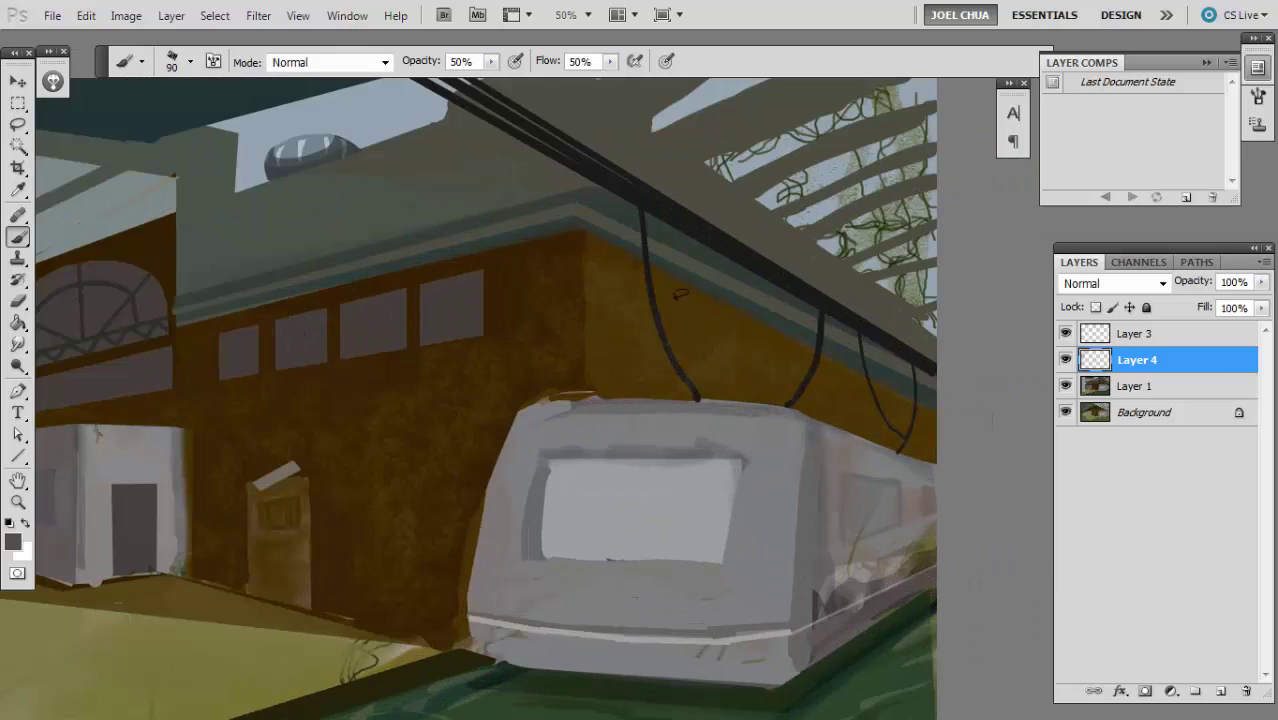
- Clean the texture overspill off the long hanging cable with a hard round eraser
{"action": "key", "text": "e"}
{"action": "right_click", "coordinate": [682, 270]}
{"action": "double_click", "coordinate": [906, 351]}
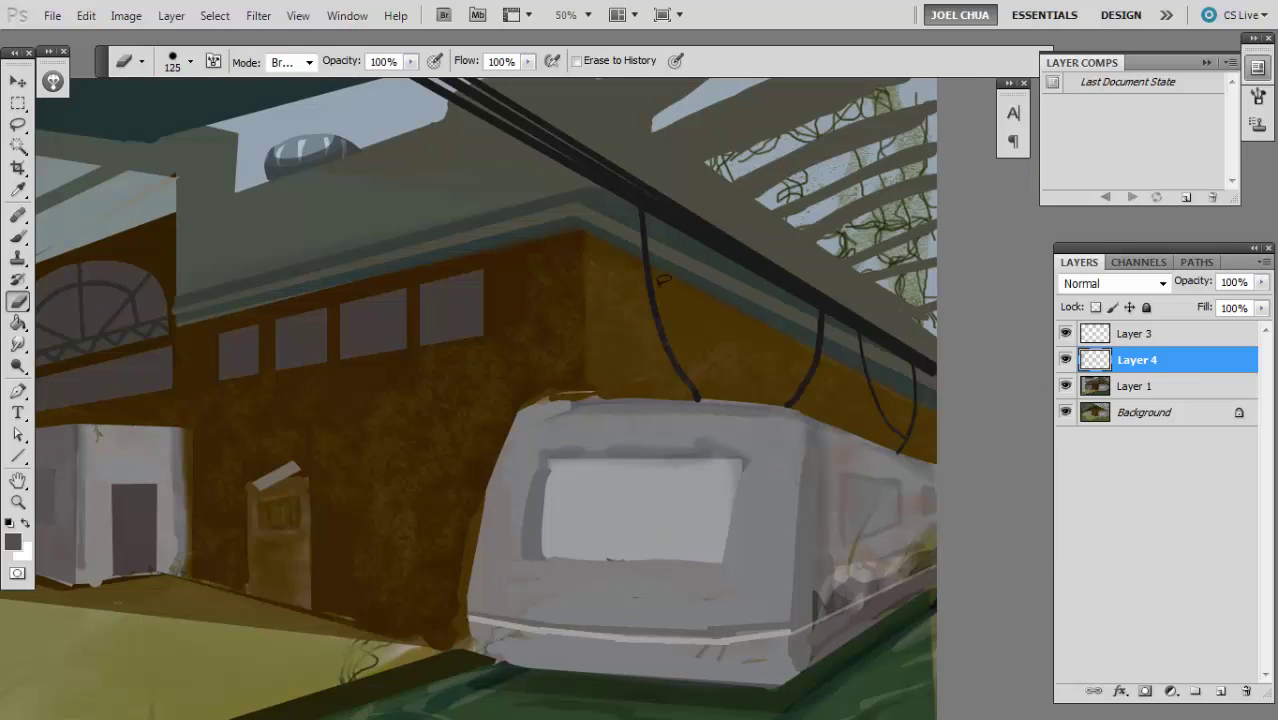
{"action": "key", "text": "bracketright"}
- Pick a near-black colour and add a new layer in Overlay blend mode above Layer 4
{"action": "key", "text": "ctrl+minus"}
{"action": "key", "text": "ctrl+minus"}
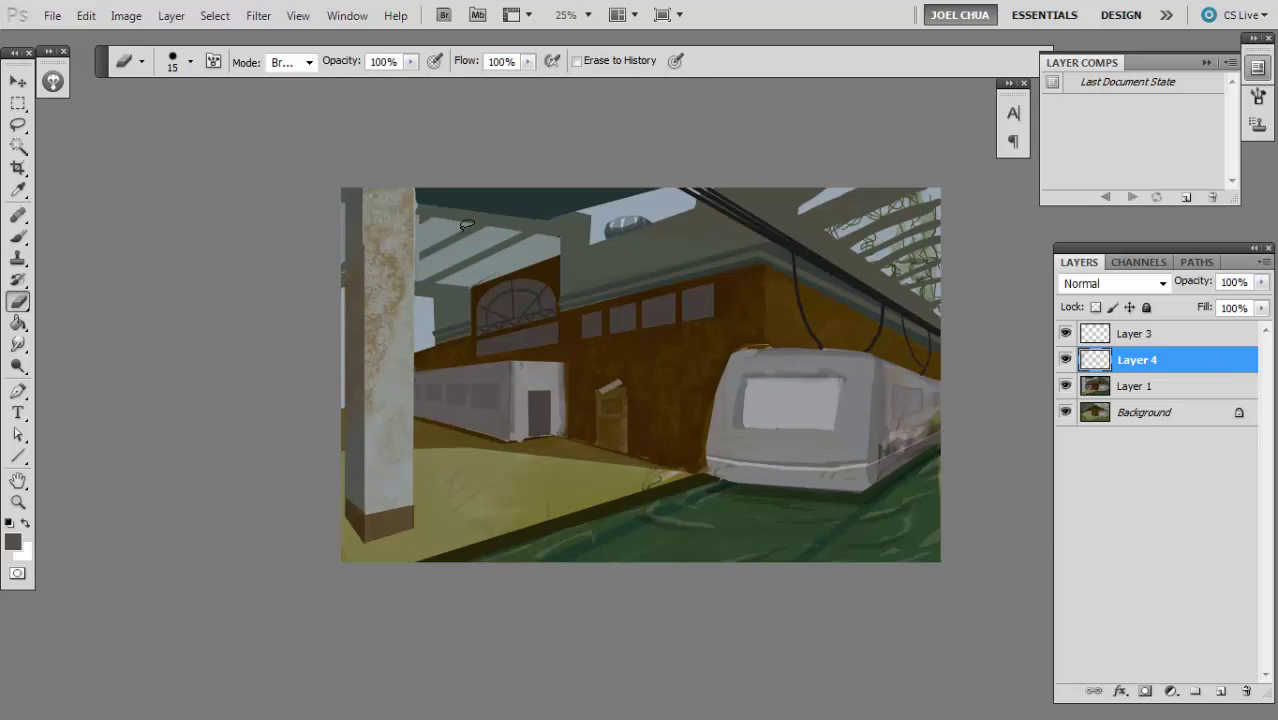
{"action": "left_click_drag", "start_coordinate": [468, 227], "coordinate": [444, 314]}
{"action": "key", "text": "ctrl+plus"}
{"action": "key", "text": "b"}
{"action": "key", "text": "n"}
{"action": "left_click", "coordinate": [832, 420]}
{"action": "left_click", "coordinate": [1052, 408]}
{"action": "key", "text": "Return"}
{"action": "key", "text": "ctrl+alt+shift+n"}
{"action": "key", "text": "v"}
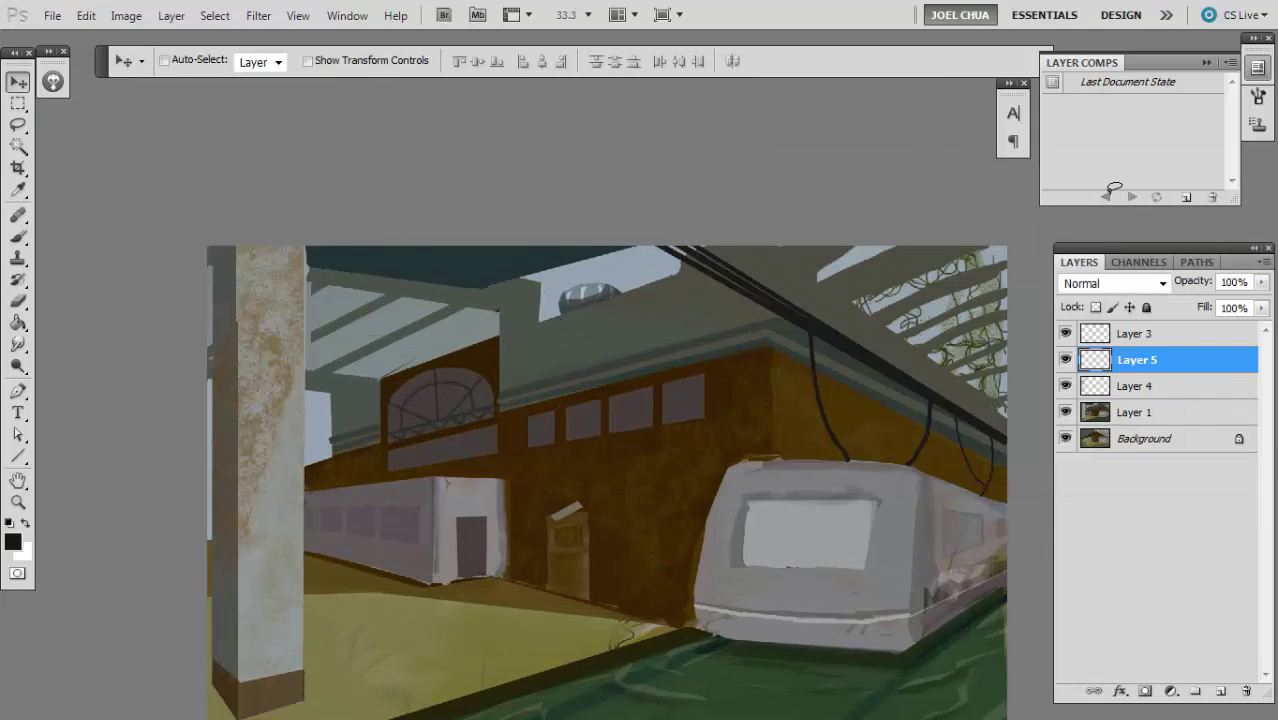
{"action": "key", "text": "alt+shift+o"}
- Paint dark mottled texture over the grey upper facade and roof beams with an 80 px textured brush at 50% opacity
{"action": "key", "text": "b"}
{"action": "key", "text": "ctrl+plus"}
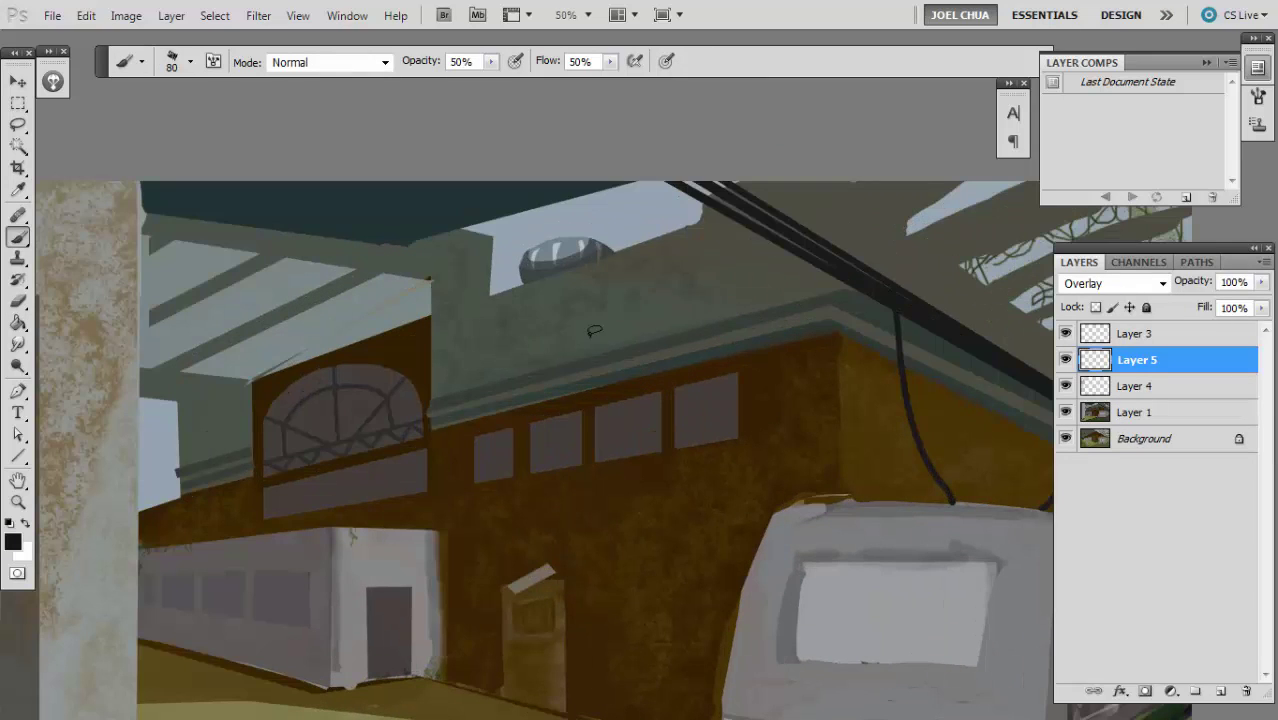
{"action": "left_click_drag", "start_coordinate": [722, 277], "coordinate": [342, 350]}
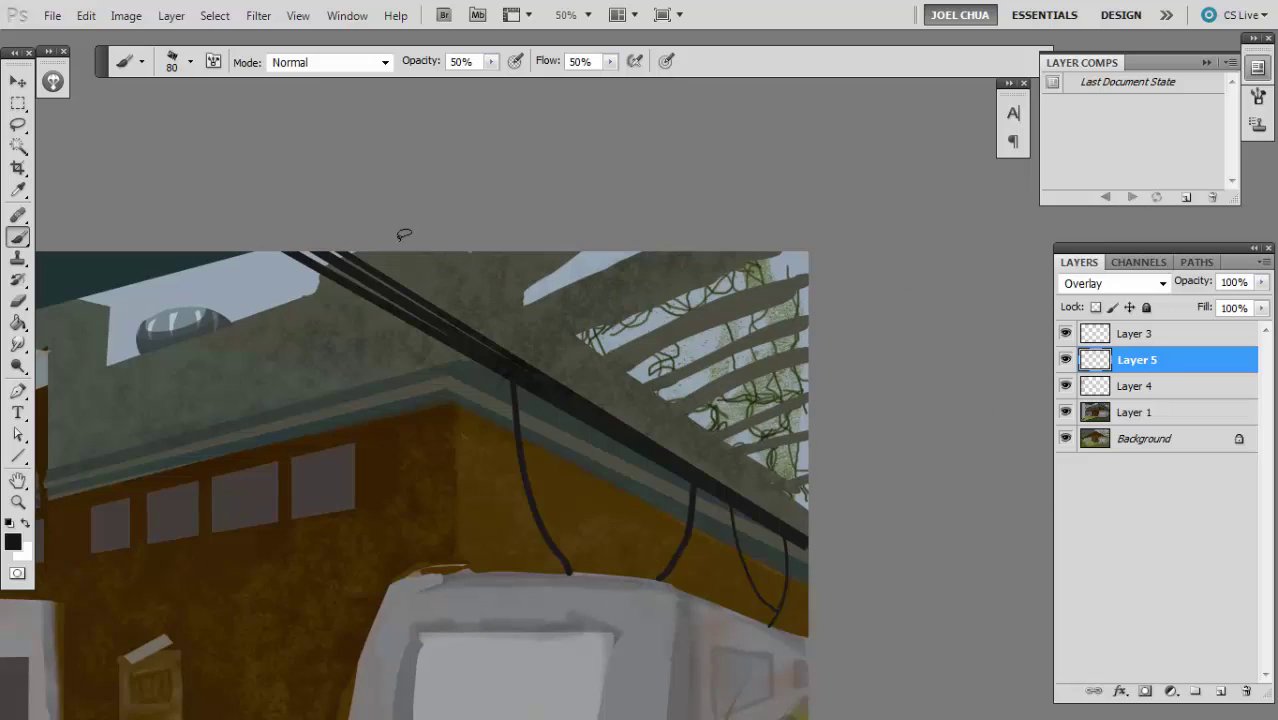
{"action": "scroll", "coordinate": [624, 256], "scroll_direction": "left", "scroll_amount": 4}
{"action": "scroll", "coordinate": [624, 256], "scroll_direction": "down", "scroll_amount": 1}
{"action": "scroll", "coordinate": [624, 256], "scroll_direction": "left", "scroll_amount": 3}
- Duplicate Layer 1
{"action": "key", "text": "alt+bracketleft"}
{"action": "key", "text": "alt+bracketleft"}
{"action": "key", "text": "ctrl+j"}
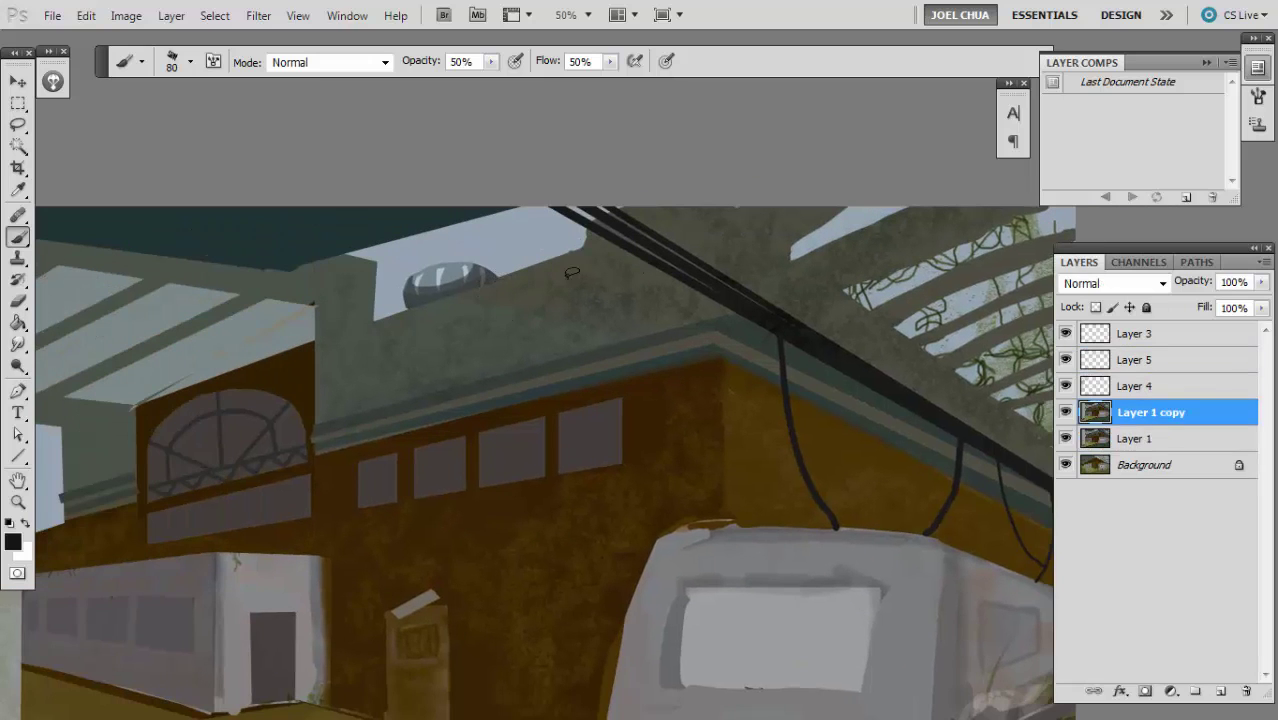
- Darken areas of the duplicated layer with the Burn tool on Midtones at 50% exposure, using 1100 px and 900 px brushes
{"action": "key", "text": "ctrl+minus"}
{"action": "key", "text": "o"}
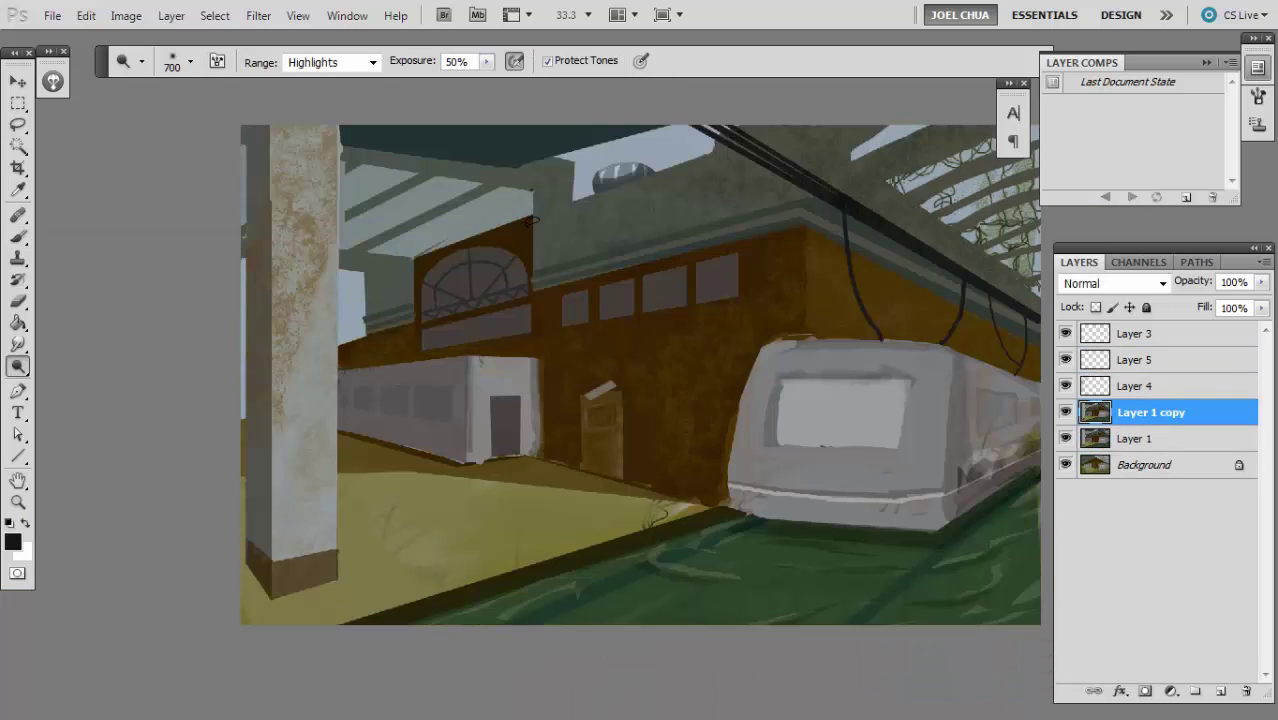
{"action": "key", "text": "shift+o"}
{"action": "key", "text": "bracketright"}
{"action": "key", "text": "bracketright"}
{"action": "key", "text": "bracketright"}
{"action": "key", "text": "bracketright"}
{"action": "key", "text": "ctrl+minus"}
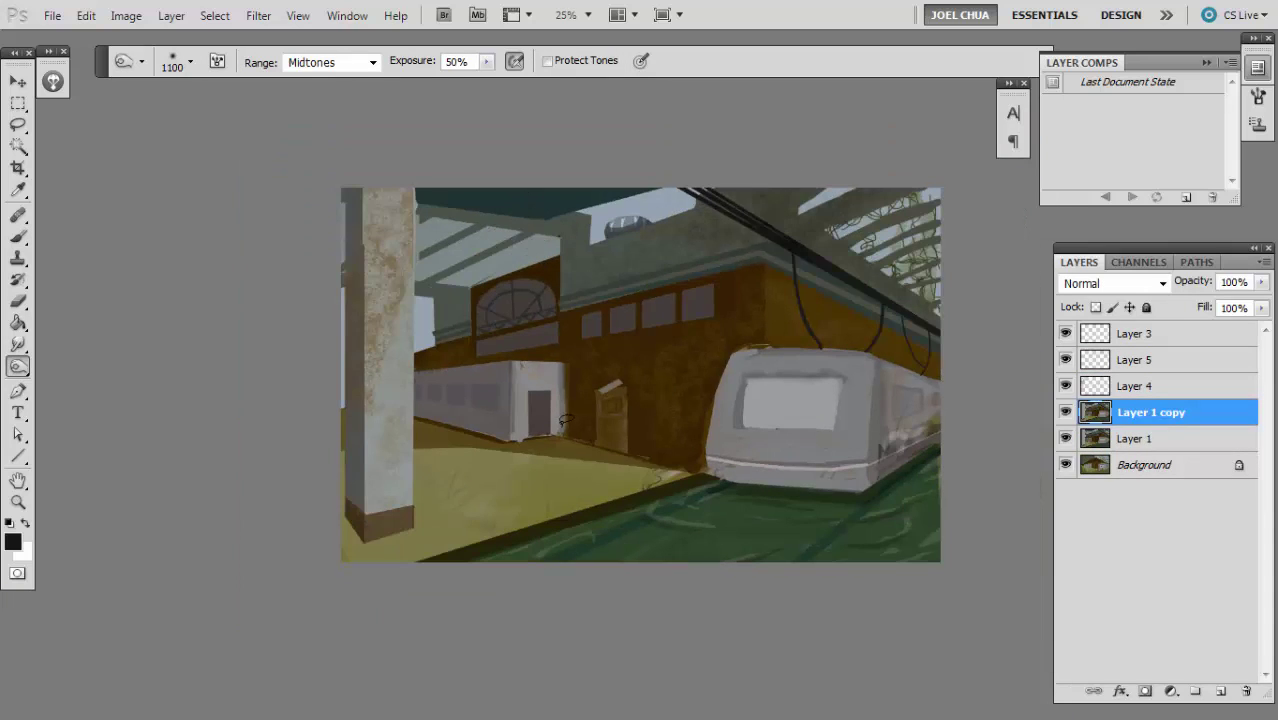
{"action": "left_click_drag", "start_coordinate": [554, 440], "coordinate": [654, 141]}
{"action": "key", "text": "bracketleft"}
{"action": "key", "text": "bracketleft"}
{"action": "key", "text": "bracketleft"}
{"action": "left_click_drag", "start_coordinate": [397, 203], "coordinate": [621, 288]}
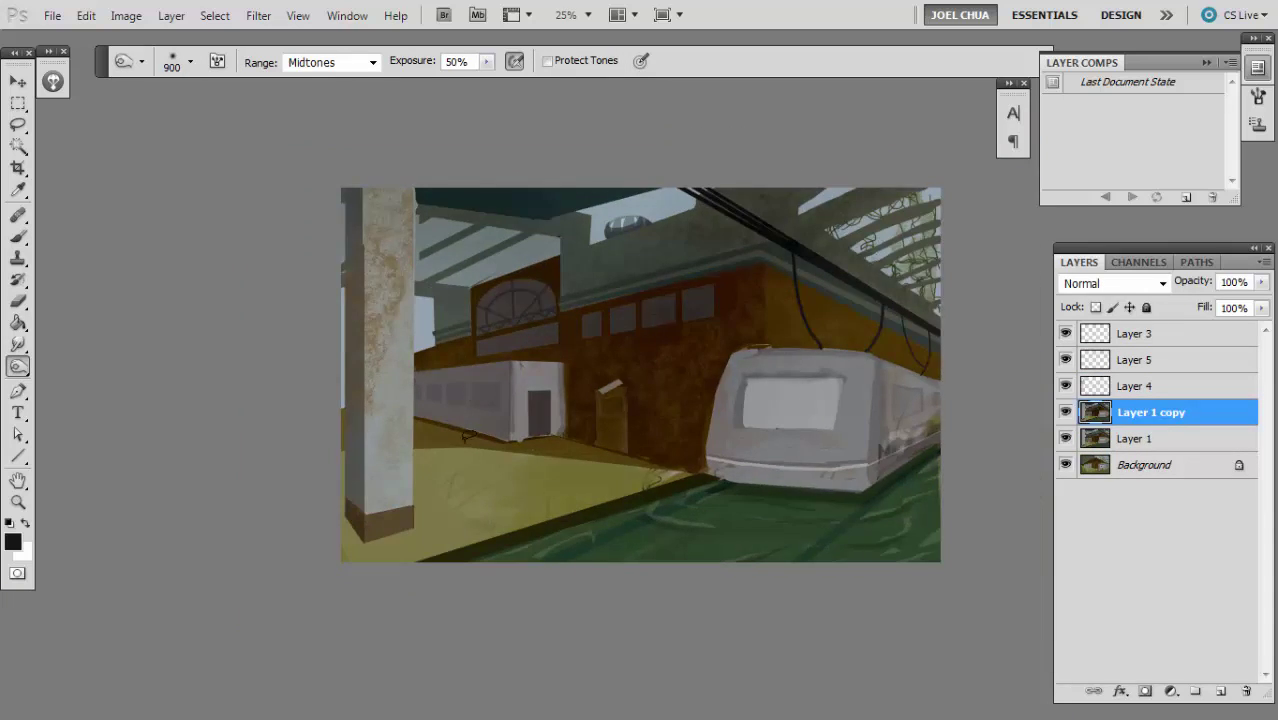
- Darken the foreground pillar with the Burn tool on Midtones at 50% exposure, using 1000 px and 900 px brushes
{"action": "key", "text": "bracketright"}
{"action": "mouse_move", "coordinate": [381, 137]}
{"action": "left_mouse_down"}
{"action": "mouse_move", "coordinate": [267, 464]}
{"action": "mouse_move", "coordinate": [325, 240]}
{"action": "mouse_move", "coordinate": [274, 593]}
{"action": "mouse_move", "coordinate": [343, 187]}
{"action": "mouse_move", "coordinate": [277, 608]}
{"action": "left_mouse_up"}
{"action": "key", "text": "bracketleft"}
{"action": "left_click_drag", "start_coordinate": [251, 341], "coordinate": [257, 607]}
{"action": "key", "text": "bracketleft"}
{"action": "key", "text": "bracketleft"}
{"action": "key", "text": "bracketleft"}
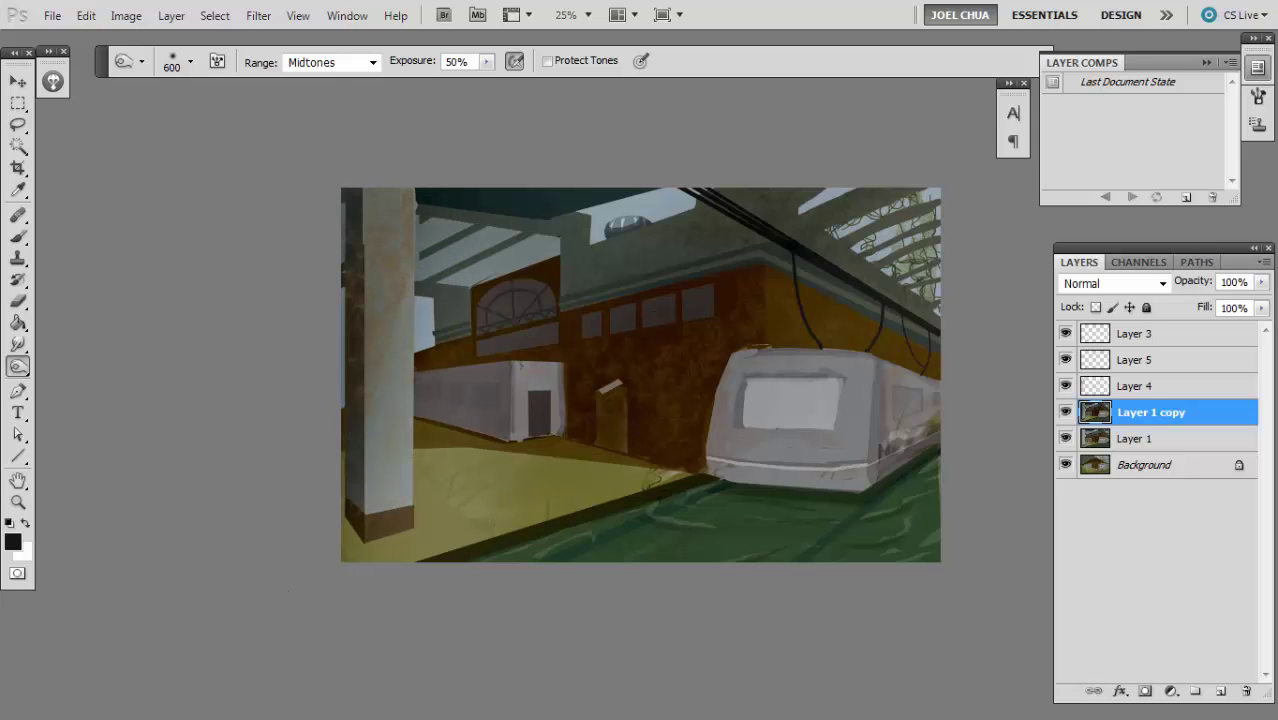
- Lasso the front train carriage, darken it with an 1100 px Burn brush at 50% exposure, and deselect
{"action": "key", "text": "l"}
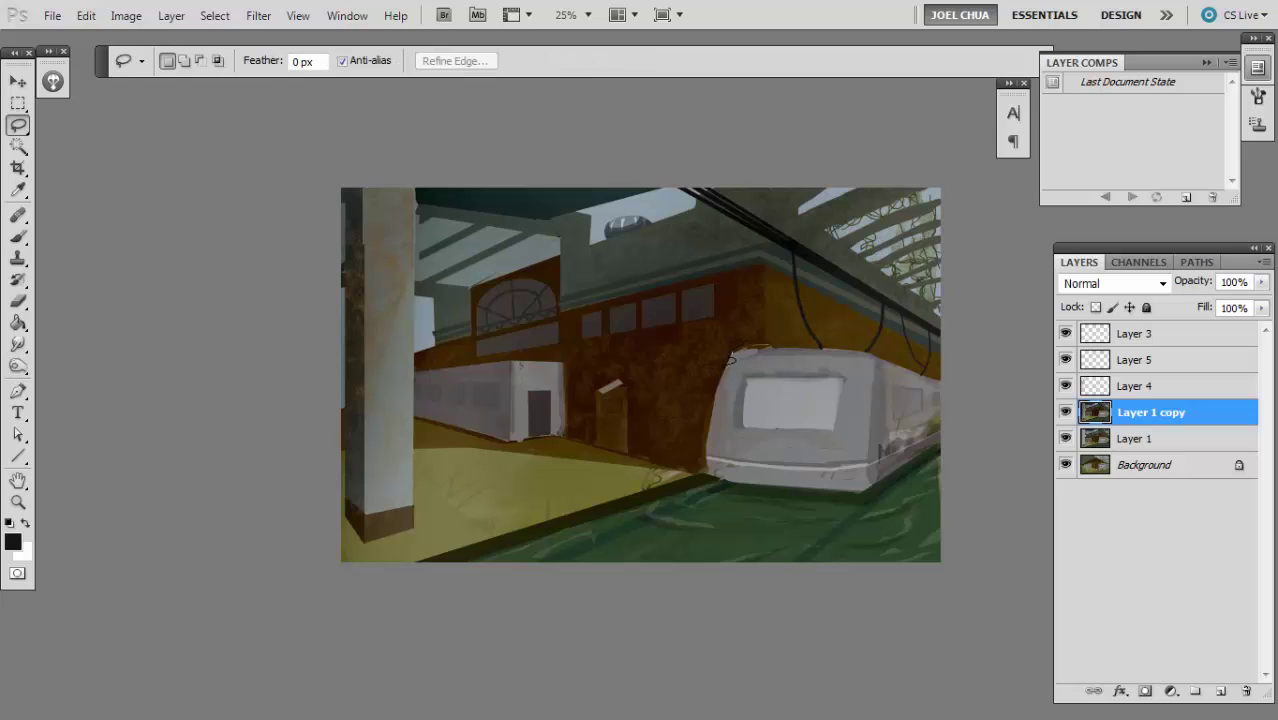
{"action": "mouse_move", "coordinate": [730, 356]}
{"action": "left_mouse_down"}
{"action": "mouse_move", "coordinate": [708, 451]}
{"action": "mouse_move", "coordinate": [720, 471]}
{"action": "mouse_move", "coordinate": [868, 501]}
{"action": "mouse_move", "coordinate": [948, 437]}
{"action": "mouse_move", "coordinate": [948, 377]}
{"action": "mouse_move", "coordinate": [868, 347]}
{"action": "mouse_move", "coordinate": [738, 352]}
{"action": "left_mouse_up"}
{"action": "key", "text": "o"}
{"action": "key", "text": "bracketright"}
{"action": "key", "text": "bracketright"}
{"action": "key", "text": "bracketright"}
{"action": "key", "text": "bracketright"}
{"action": "key", "text": "bracketright"}
{"action": "mouse_move", "coordinate": [741, 439]}
{"action": "left_mouse_down"}
{"action": "mouse_move", "coordinate": [636, 468]}
{"action": "mouse_move", "coordinate": [712, 445]}
{"action": "mouse_move", "coordinate": [796, 368]}
{"action": "mouse_move", "coordinate": [683, 412]}
{"action": "left_mouse_up"}
{"action": "key", "text": "l"}
{"action": "key", "text": "ctrl+d"}
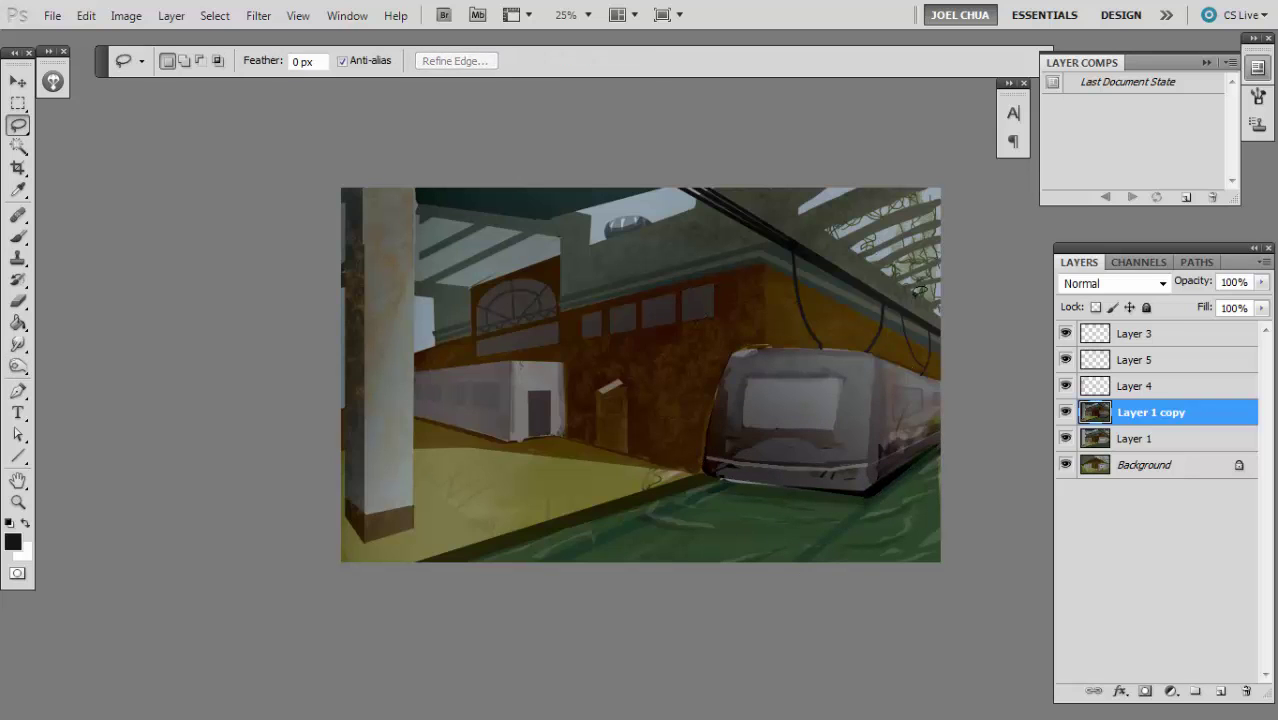
- Pick a near-white colour and paint highlights along the front train's roof edges with a 9 px brush at 100% opacity
{"action": "key", "text": "b"}
{"action": "left_click", "coordinate": [745, 348], "text": "alt"}
{"action": "key", "text": "bracketleft"}
{"action": "key", "text": "n"}
{"action": "left_click_drag", "start_coordinate": [797, 250], "coordinate": [801, 205]}
{"action": "left_click", "coordinate": [1051, 409]}
{"action": "key", "text": "Return"}
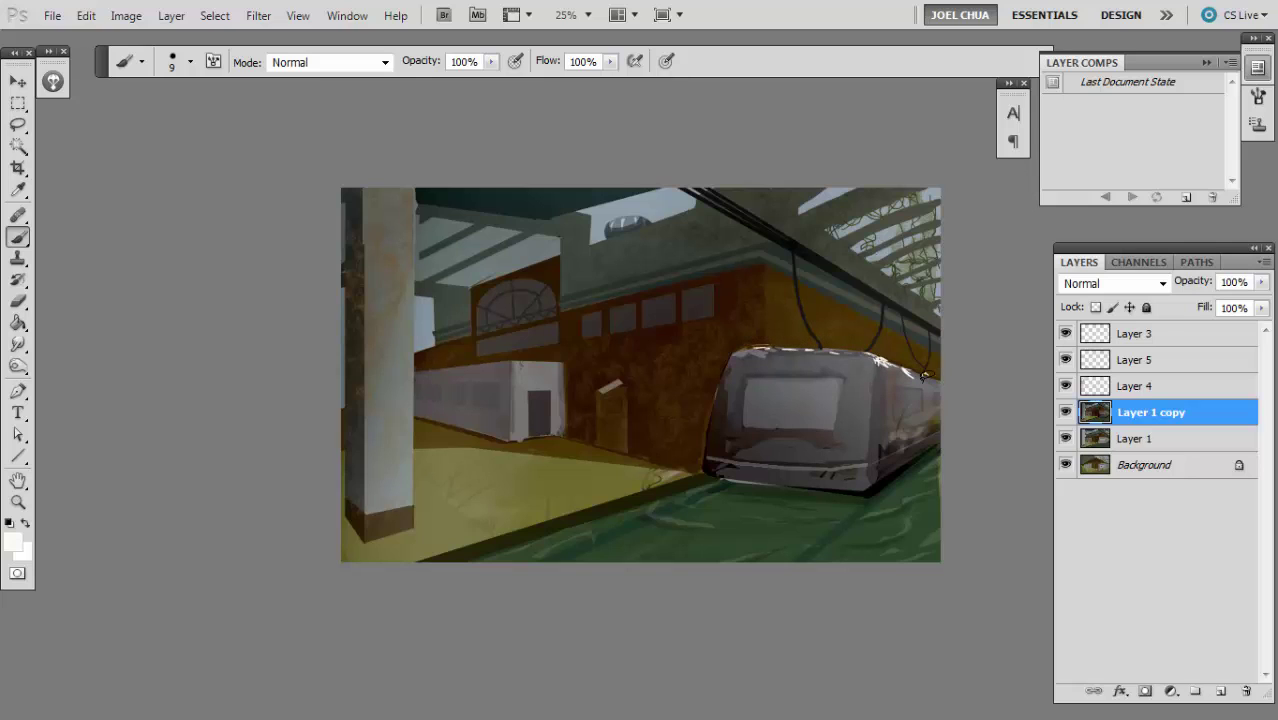
{"action": "key", "text": "o"}
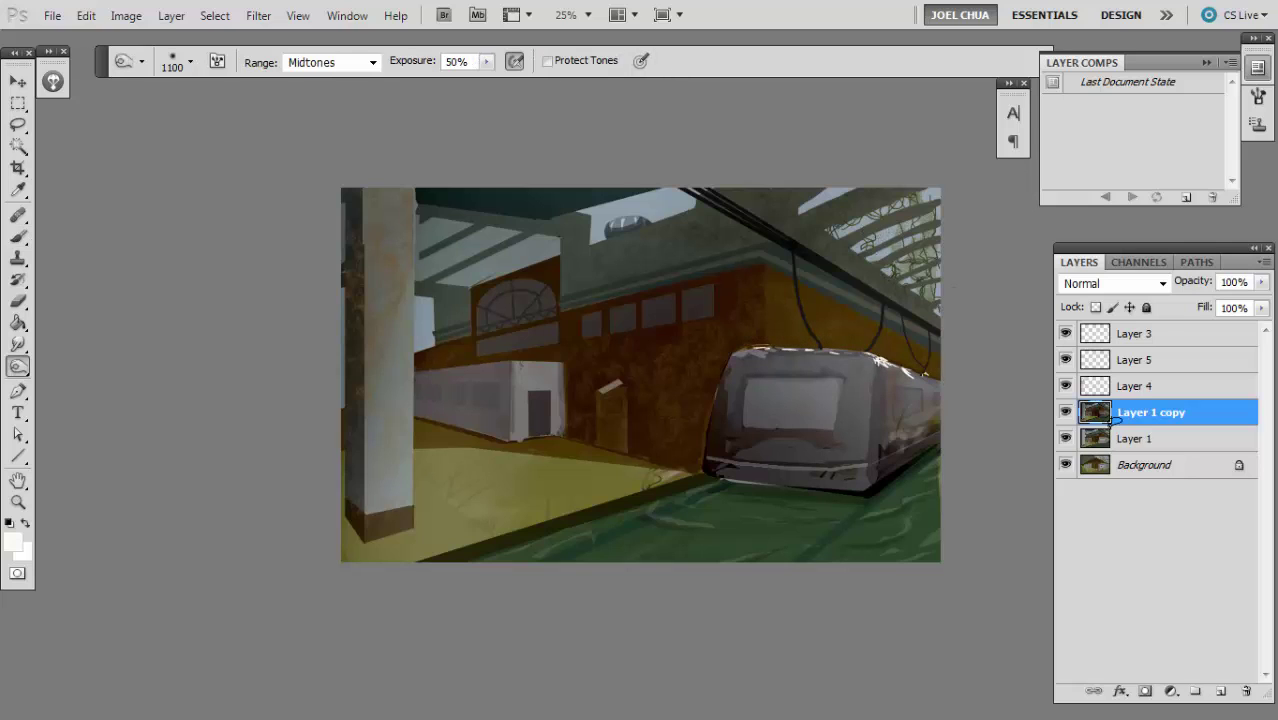
- Add a new layer above Layer 1 copy in Color Dodge blend mode and pick a light orange colour
{"action": "key", "text": "ctrl+shift+alt+n"}
{"action": "key", "text": "v"}
{"action": "key", "text": "shift+alt+d"}
{"action": "key", "text": "b"}
{"action": "key", "text": "n"}
{"action": "left_click", "coordinate": [1050, 414]}
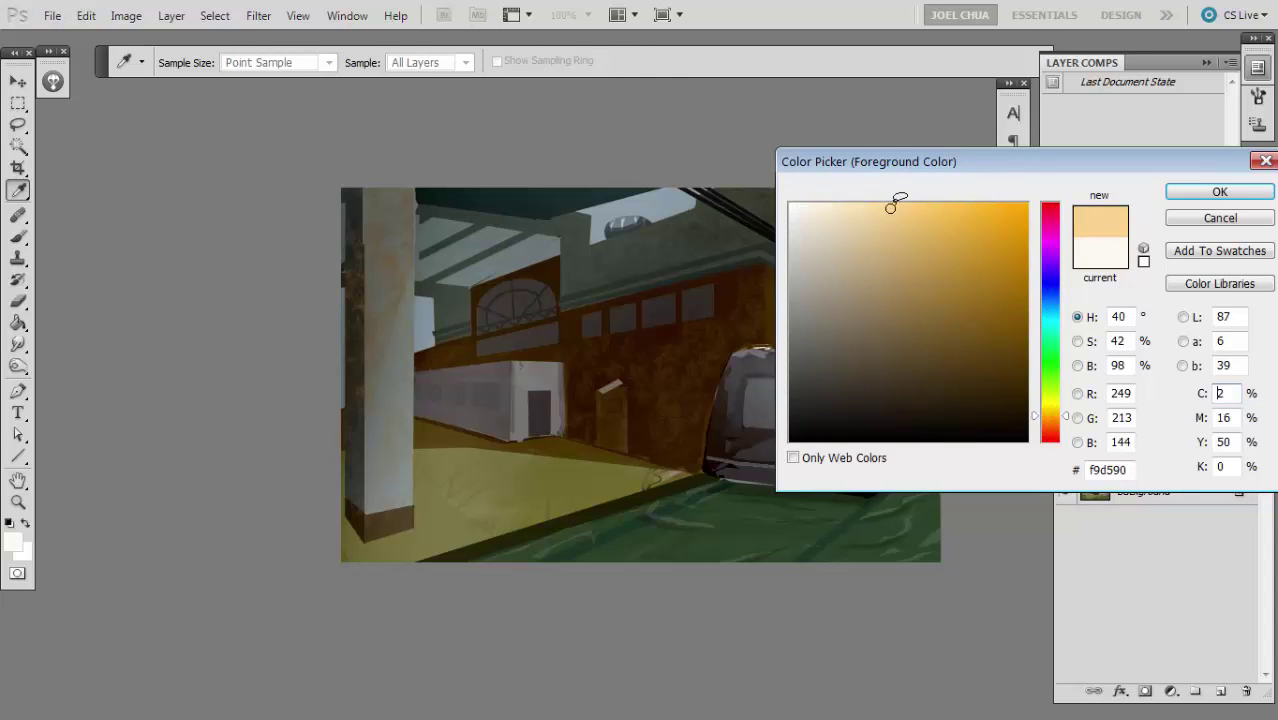
{"action": "left_click", "coordinate": [896, 205]}
{"action": "key", "text": "Return"}
{"action": "key", "text": "b"}
- Paint a warm glow over the roof beams and facade behind the front train with 800 px and 700 px soft brushes at 50% opacity
{"action": "key", "text": "bracketright"}
{"action": "key", "text": "bracketright"}
{"action": "key", "text": "bracketright"}
{"action": "key", "text": "bracketright"}
{"action": "key", "text": "bracketright"}
{"action": "key", "text": "bracketright"}
{"action": "key", "text": "bracketright"}
{"action": "key", "text": "bracketright"}
{"action": "key", "text": "bracketright"}
{"action": "key", "text": "bracketright"}
{"action": "key", "text": "bracketright"}
{"action": "key", "text": "bracketright"}
{"action": "key", "text": "bracketright"}
{"action": "key", "text": "bracketright"}
{"action": "key", "text": "bracketright"}
{"action": "key", "text": "bracketright"}
{"action": "key", "text": "bracketright"}
{"action": "key", "text": "bracketright"}
{"action": "left_click_drag", "start_coordinate": [936, 182], "coordinate": [897, 341]}
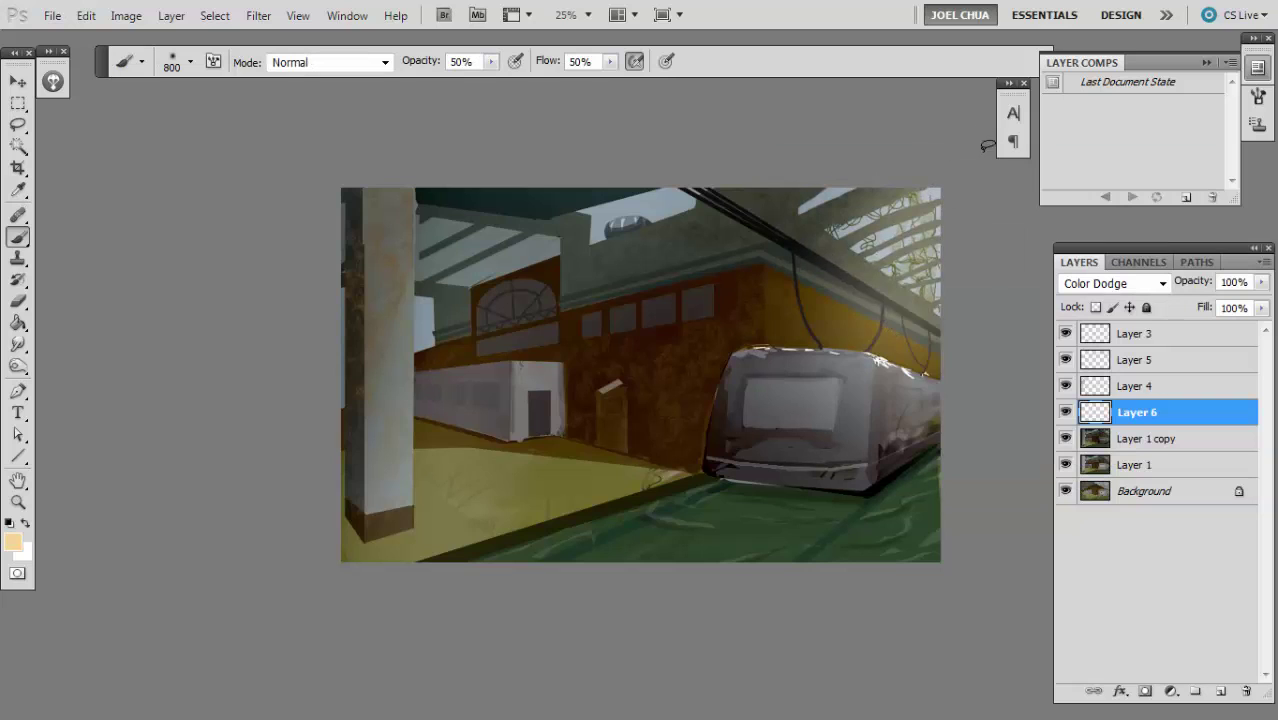
{"action": "left_click_drag", "start_coordinate": [987, 156], "coordinate": [940, 345]}
{"action": "key", "text": "bracketleft"}
{"action": "left_click_drag", "start_coordinate": [925, 163], "coordinate": [842, 338]}
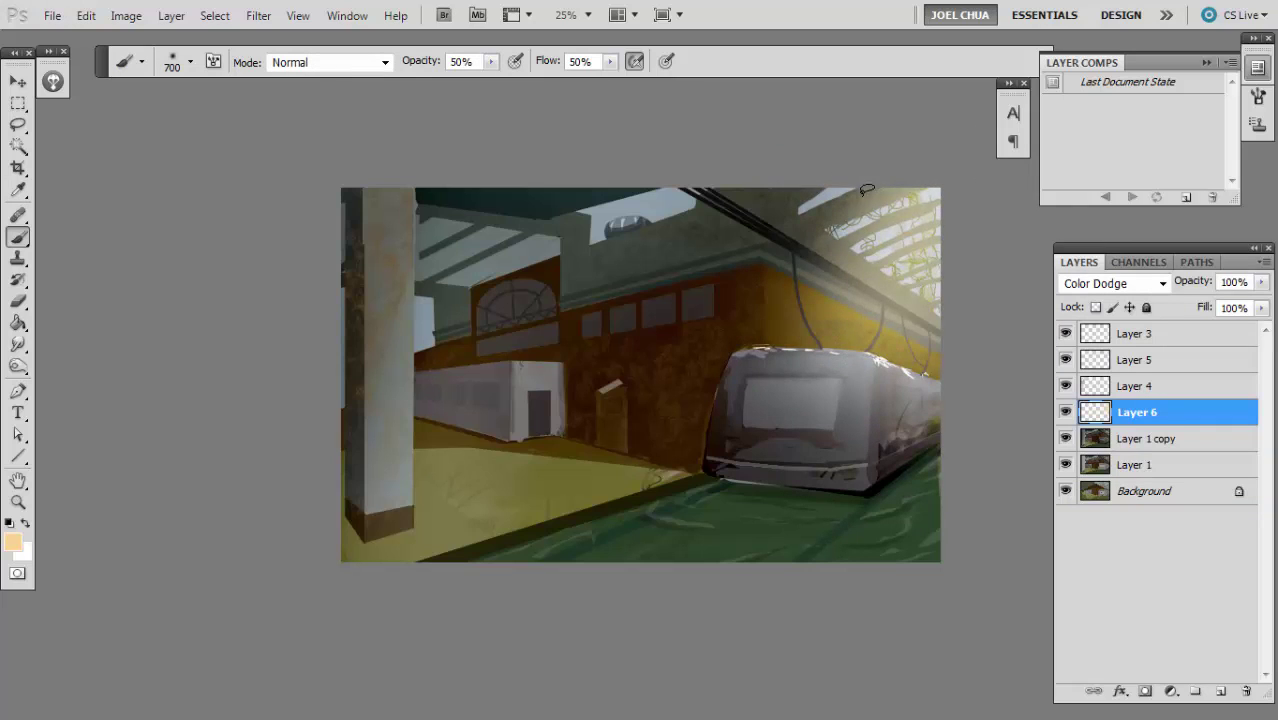
- Undo the last glow strokes and paint a softer glow over the side of the front train
{"action": "key", "text": "ctrl+alt+z"}
{"action": "key", "text": "ctrl+alt+z"}
{"action": "mouse_move", "coordinate": [945, 311]}
{"action": "left_mouse_down"}
{"action": "mouse_move", "coordinate": [928, 298]}
{"action": "mouse_move", "coordinate": [936, 290]}
{"action": "mouse_move", "coordinate": [898, 370]}
{"action": "mouse_move", "coordinate": [893, 188]}
{"action": "mouse_move", "coordinate": [882, 222]}
{"action": "mouse_move", "coordinate": [965, 193]}
{"action": "mouse_move", "coordinate": [859, 367]}
{"action": "left_mouse_up"}
{"action": "key", "text": "bracketleft"}
- Add a new Normal layer above Layer 6 and clear the selection
{"action": "key", "text": "l"}
{"action": "key", "text": "ctrl+shift+alt+n"}
{"action": "key", "text": "b"}
{"action": "key", "text": "ctrl+h"}
{"action": "key", "text": "bracketleft"}
{"action": "key", "text": "l"}
{"action": "key", "text": "ctrl+d"}
- Lasso a slanted beam from the skylights to the front train, paint it with light on a new Color Dodge layer, and deselect
{"action": "mouse_move", "coordinate": [797, 201]}
{"action": "left_mouse_down"}
{"action": "mouse_move", "coordinate": [738, 334]}
{"action": "mouse_move", "coordinate": [893, 327]}
{"action": "mouse_move", "coordinate": [797, 204]}
{"action": "mouse_move", "coordinate": [722, 325]}
{"action": "mouse_move", "coordinate": [698, 428]}
{"action": "mouse_move", "coordinate": [946, 140]}
{"action": "left_mouse_up"}
{"action": "key", "text": "ctrl+shift+alt+n"}
{"action": "key", "text": "v"}
{"action": "key", "text": "shift+alt+d"}
{"action": "key", "text": "b"}
{"action": "left_click_drag", "start_coordinate": [845, 152], "coordinate": [760, 350]}
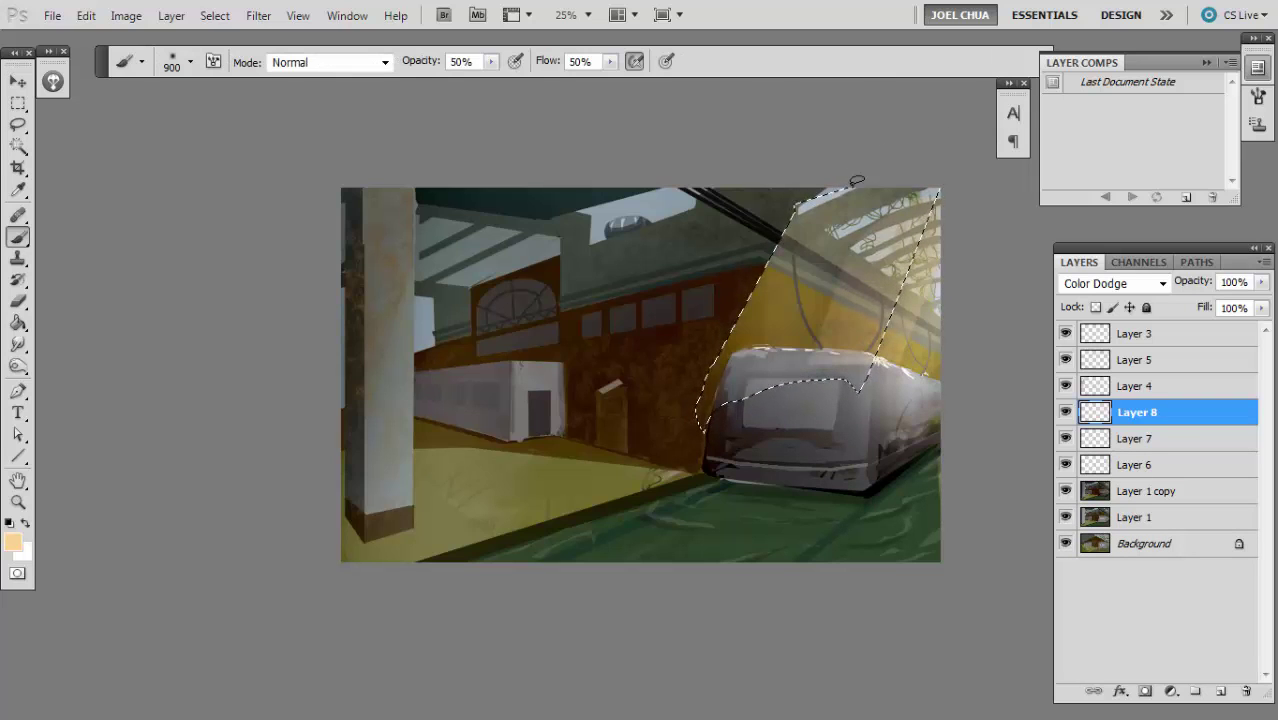
{"action": "left_click_drag", "start_coordinate": [879, 138], "coordinate": [850, 255]}
{"action": "key", "text": "l"}
{"action": "key", "text": "ctrl+d"}
- Erase part of the light beam around the top of the front train
{"action": "key", "text": "b"}
{"action": "key", "text": "e"}
{"action": "mouse_move", "coordinate": [808, 372]}
{"action": "left_mouse_down"}
{"action": "mouse_move", "coordinate": [773, 380]}
{"action": "mouse_move", "coordinate": [770, 344]}
{"action": "left_mouse_up"}
- Lasso a second, wider beam beneath the skylights, brighten it with a 1600 px soft brush at 50% opacity, and deselect
{"action": "key", "text": "l"}
{"action": "mouse_move", "coordinate": [750, 172]}
{"action": "left_mouse_down"}
{"action": "mouse_move", "coordinate": [490, 555]}
{"action": "mouse_move", "coordinate": [508, 553]}
{"action": "mouse_move", "coordinate": [479, 554]}
{"action": "mouse_move", "coordinate": [779, 551]}
{"action": "mouse_move", "coordinate": [1068, 235]}
{"action": "left_mouse_up"}
{"action": "key", "text": "b"}
{"action": "mouse_move", "coordinate": [807, 117]}
{"action": "left_mouse_down"}
{"action": "mouse_move", "coordinate": [685, 606]}
{"action": "mouse_move", "coordinate": [720, 560]}
{"action": "left_mouse_up"}
{"action": "key", "text": "ctrl+z"}
{"action": "key", "text": "]"}
{"action": "key", "text": "]"}
{"action": "key", "text": "]"}
{"action": "left_click", "coordinate": [814, 286]}
{"action": "left_click", "coordinate": [760, 268]}
{"action": "key", "text": "l"}
{"action": "key", "text": "b"}
{"action": "key", "text": "ctrl+d"}
- Lower the opacity of light beam Layer 8 to 32%, toggling its visibility to compare the effect
{"action": "key", "text": "ctrl+minus"}
{"action": "key", "text": "ctrl+minus"}
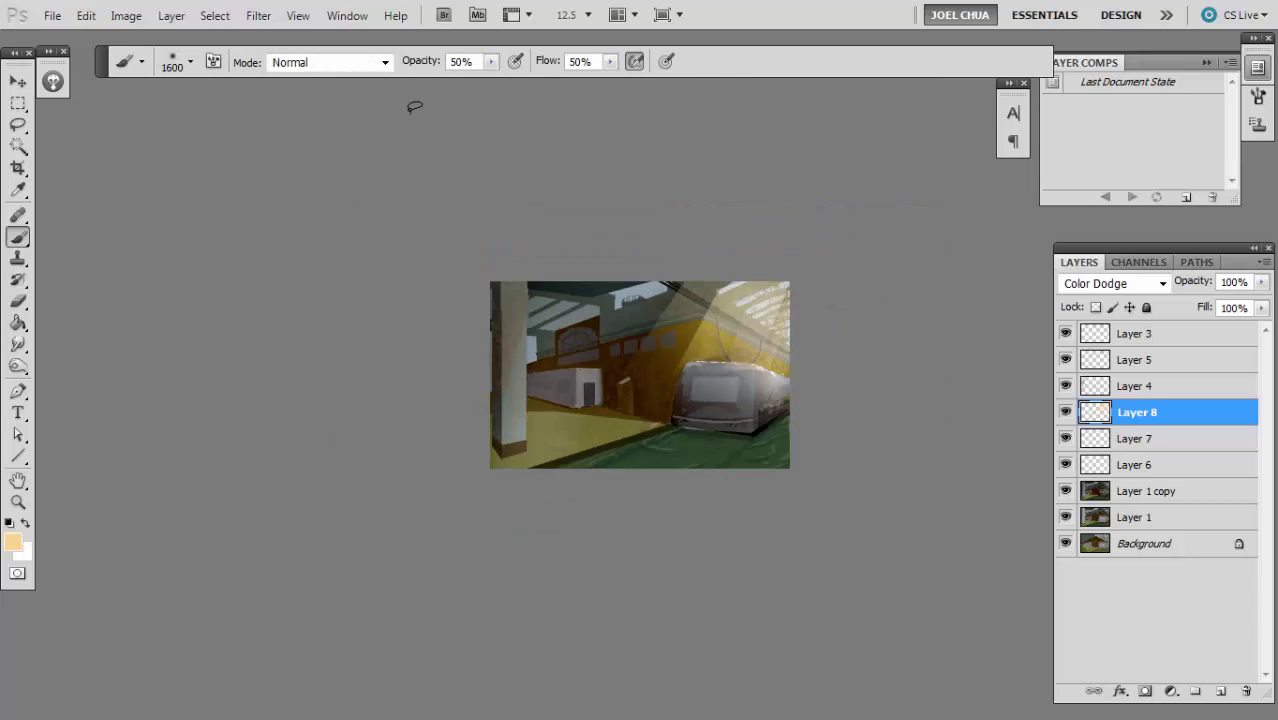
{"action": "key", "text": "v"}
{"action": "key", "text": "5"}
{"action": "key", "text": "6"}
{"action": "key", "text": "ctrl+plus"}
{"action": "key", "text": "ctrl+plus"}
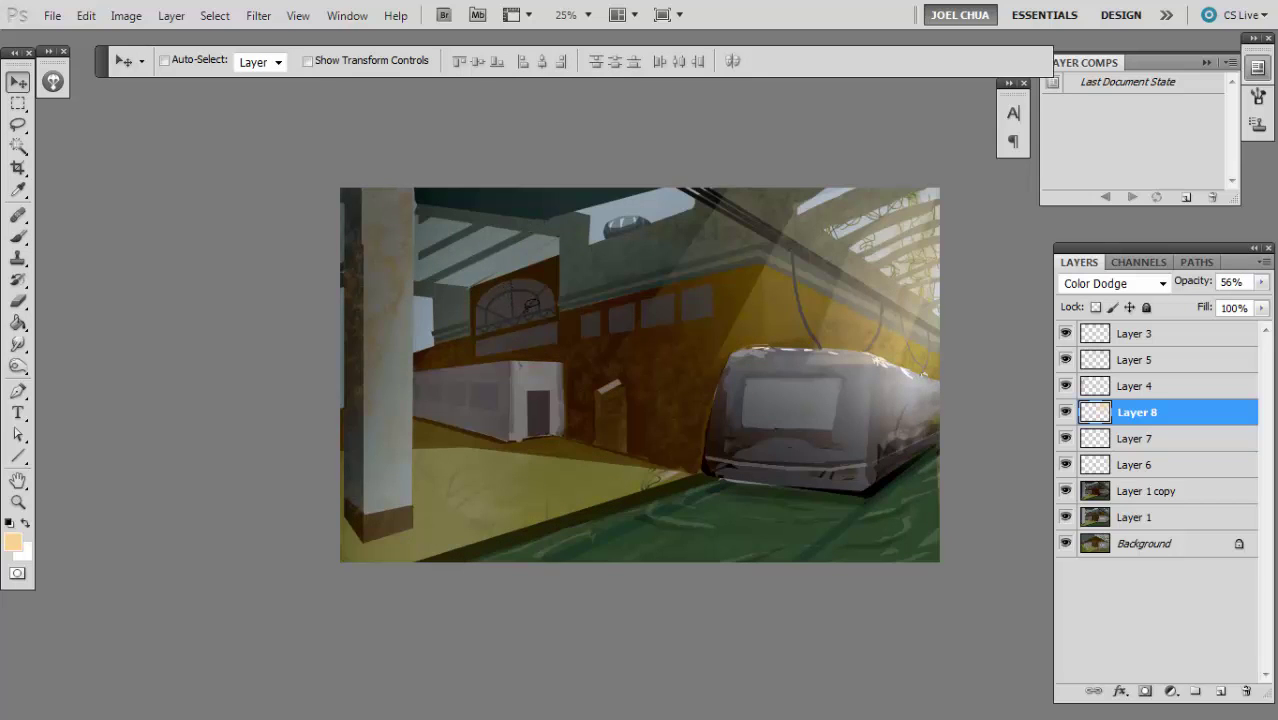
{"action": "left_click", "coordinate": [1066, 410]}
{"action": "left_click", "coordinate": [1066, 410]}
{"action": "left_click", "coordinate": [1066, 410]}
{"action": "left_click", "coordinate": [1066, 410]}
{"action": "key", "text": "4"}
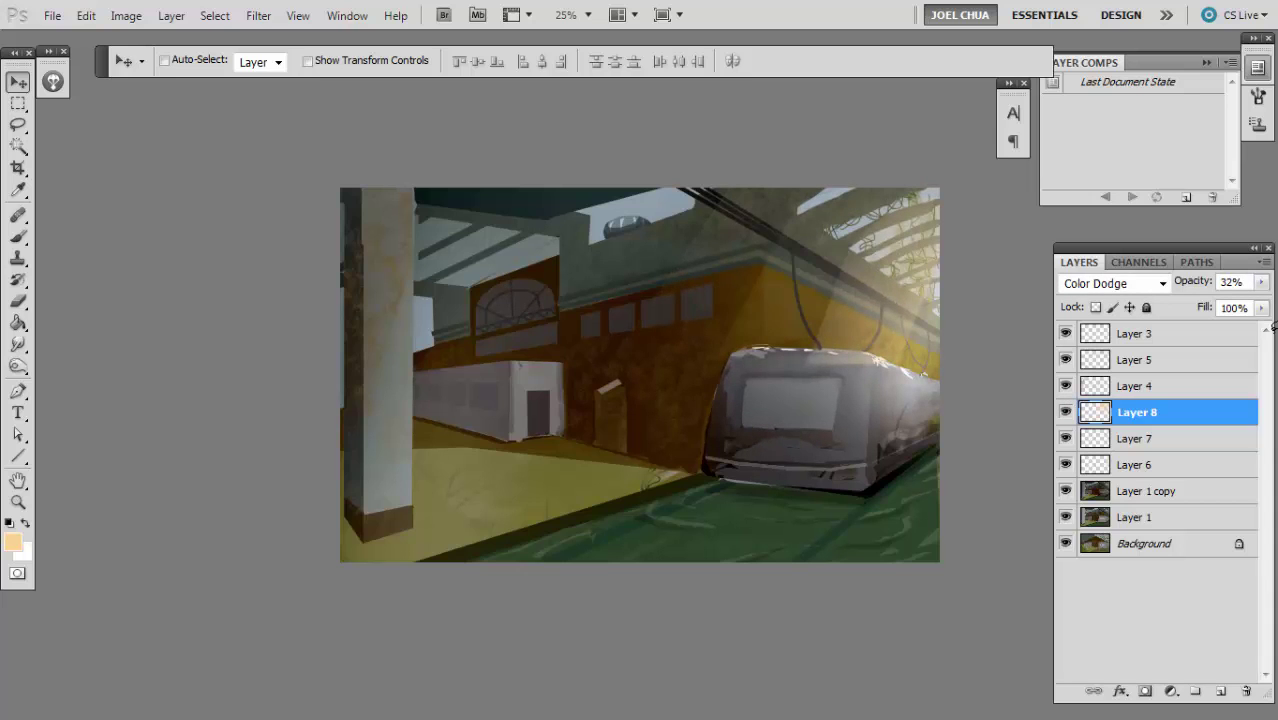
- Set Layer 7's opacity to 40% and Layer 6's to 50%, viewing the painting full screen on black
{"action": "key", "text": "alt+bracketleft"}
{"action": "key", "text": "4"}
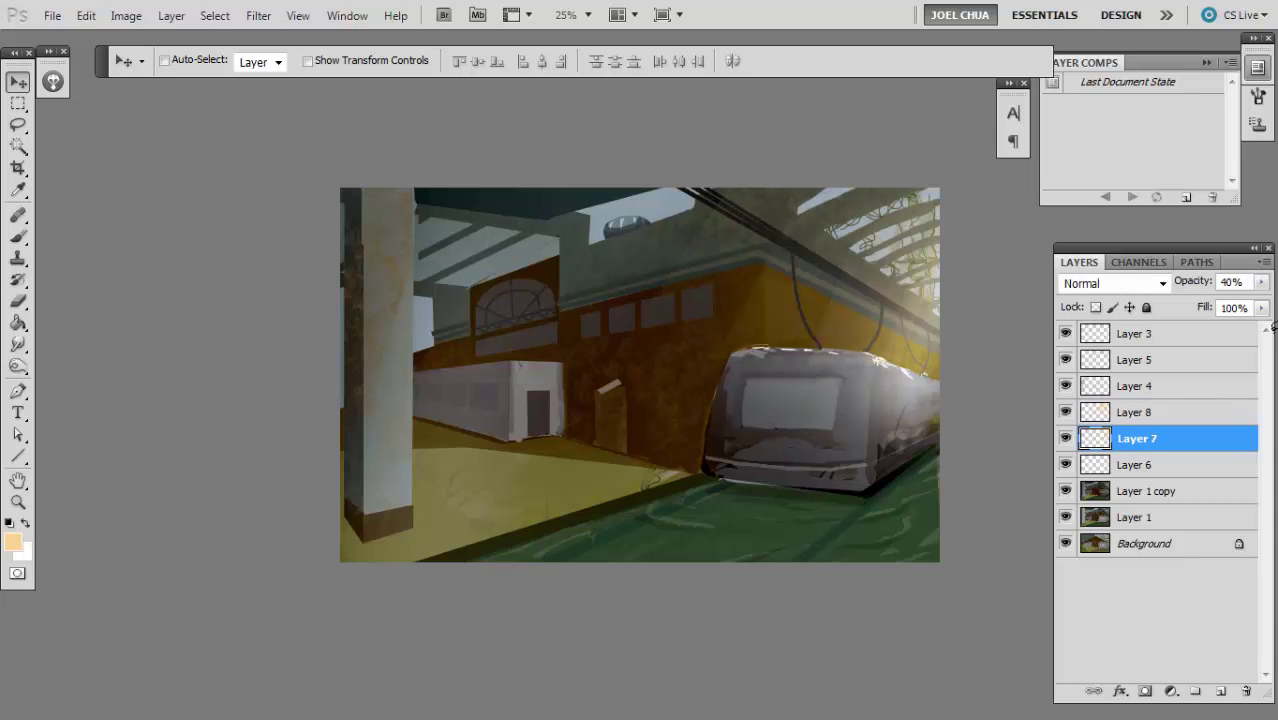
{"action": "key", "text": "alt+bracketleft"}
{"action": "key", "text": "f"}
{"action": "key", "text": "3"}
{"action": "key", "text": "g"}
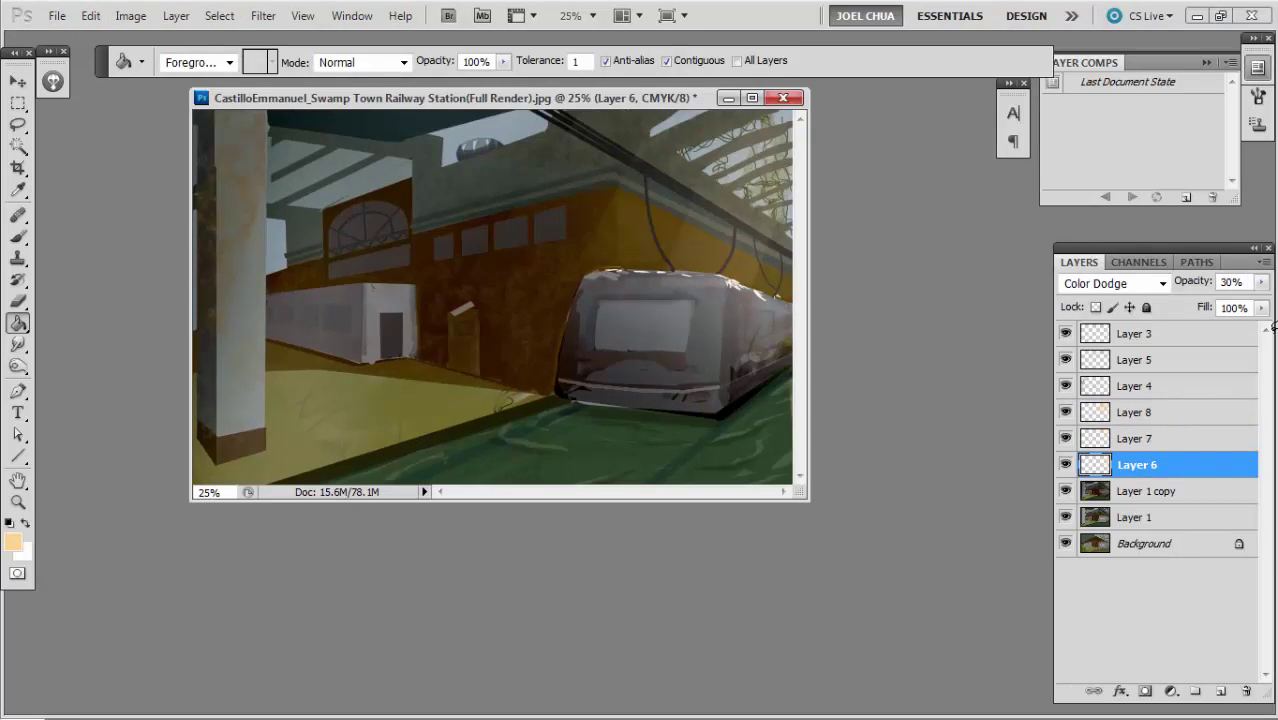
{"action": "key", "text": "f"}
{"action": "key", "text": "v"}
{"action": "key", "text": "5"}
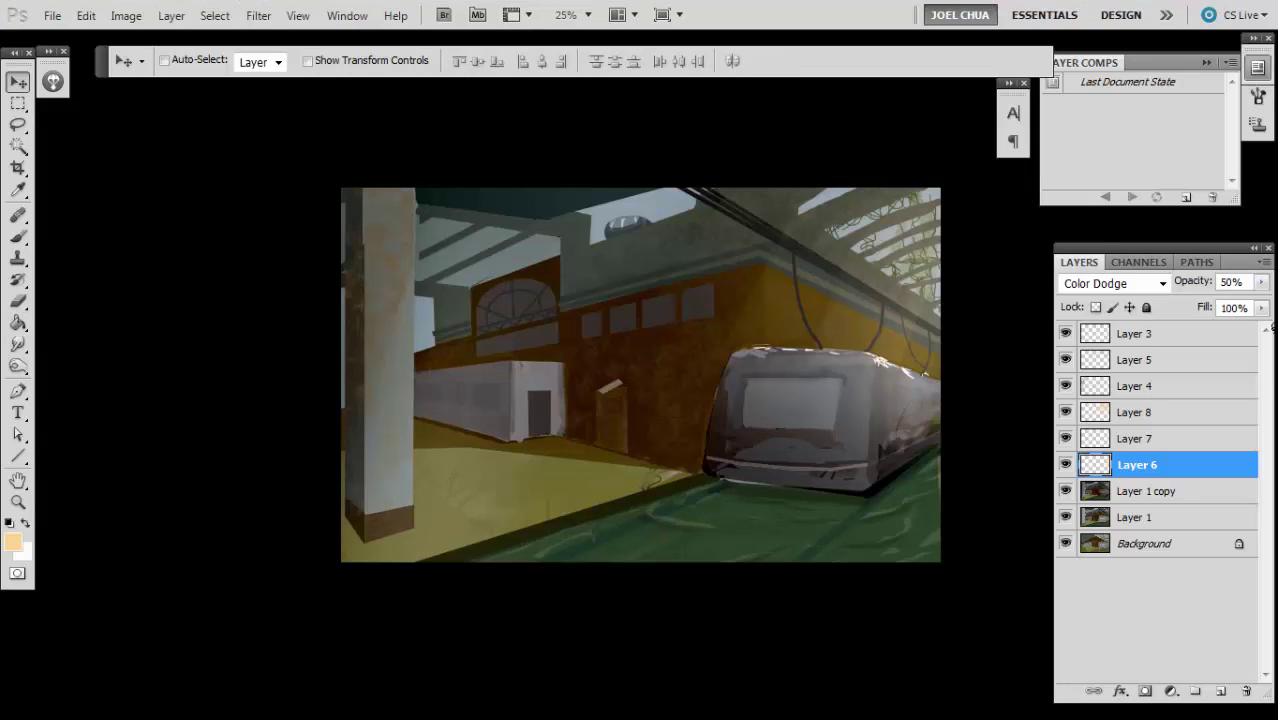
- Group Layers 6, 7 and 8 into a layer group named "fx"
{"action": "left_click", "coordinate": [1107, 410]}
{"action": "left_click", "coordinate": [1100, 490], "text": "shift"}
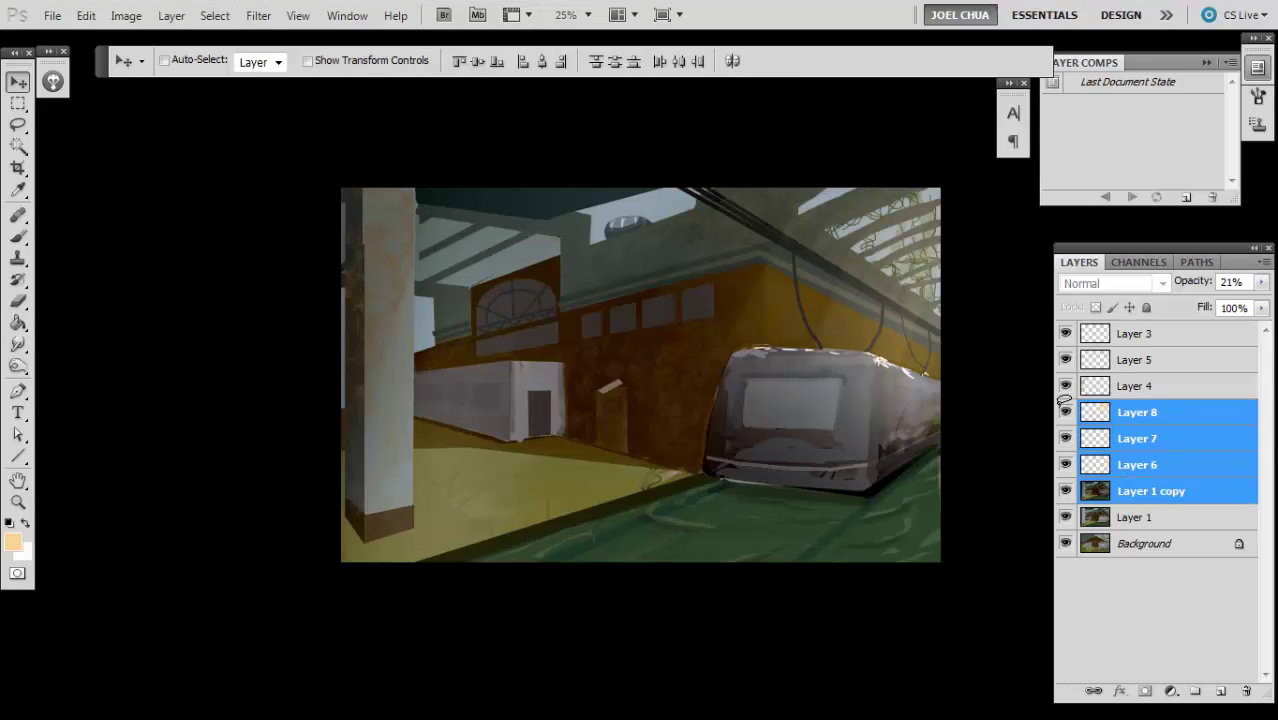
{"action": "left_click", "coordinate": [1095, 410]}
{"action": "left_click", "coordinate": [1112, 464], "text": "shift"}
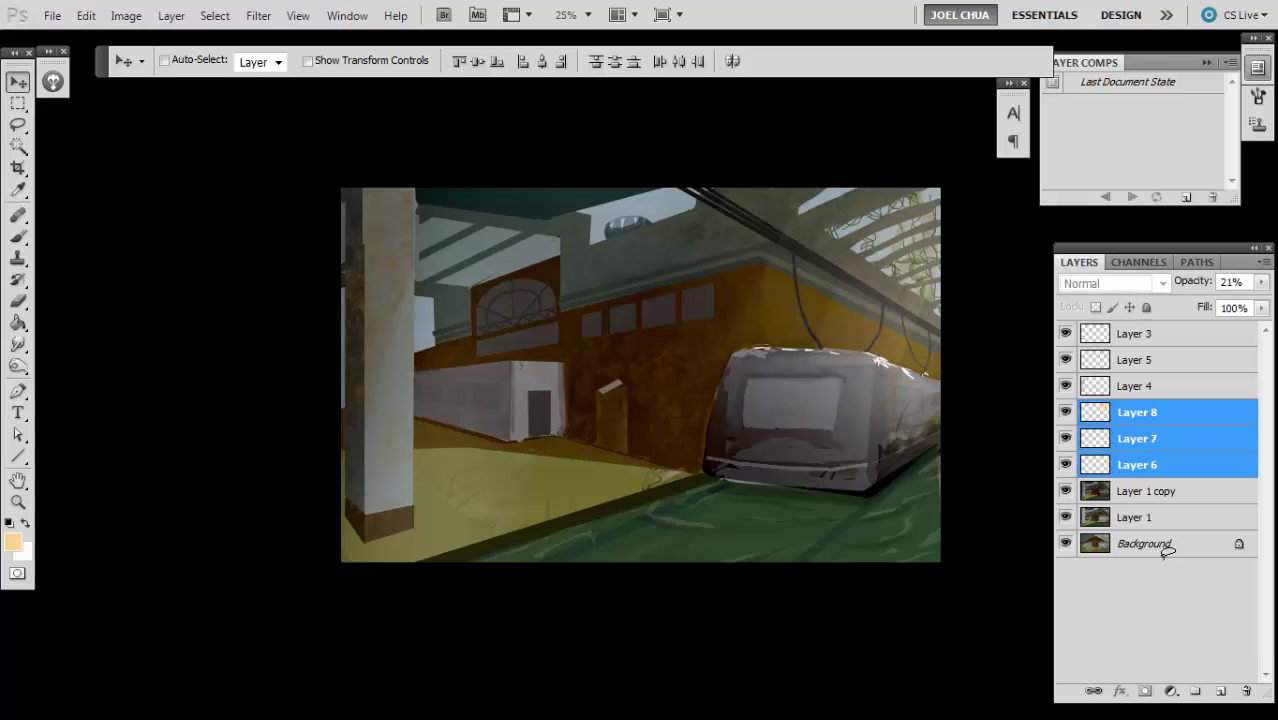
{"action": "left_click", "coordinate": [1196, 689], "text": "alt"}
{"action": "type", "text": "fx"}
{"action": "key", "text": "Return"}
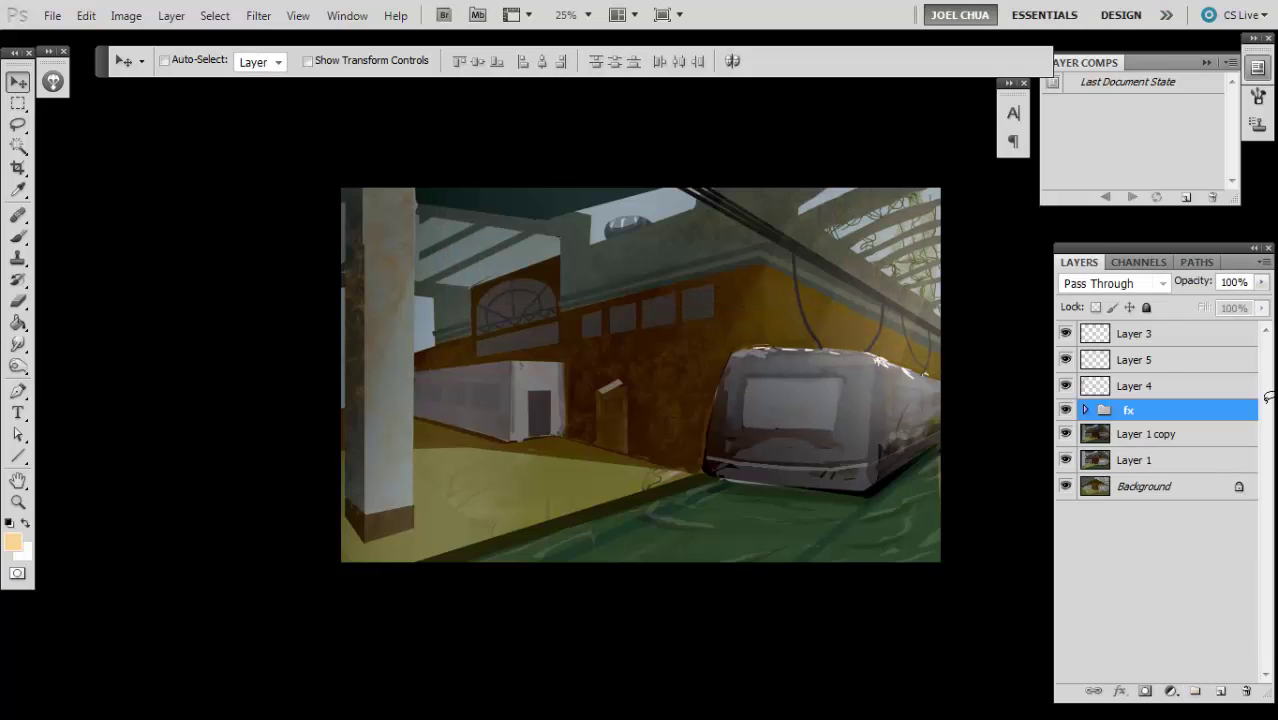
- Compare the painting with and without the light effects, hide the fx group, and make Layer 4 active
{"action": "left_click", "coordinate": [1065, 409]}
{"action": "left_click", "coordinate": [1065, 409]}
{"action": "left_click", "coordinate": [1065, 409]}
{"action": "left_click", "coordinate": [1065, 385]}
{"action": "left_click", "coordinate": [1065, 385]}
{"action": "left_click", "coordinate": [1138, 380]}
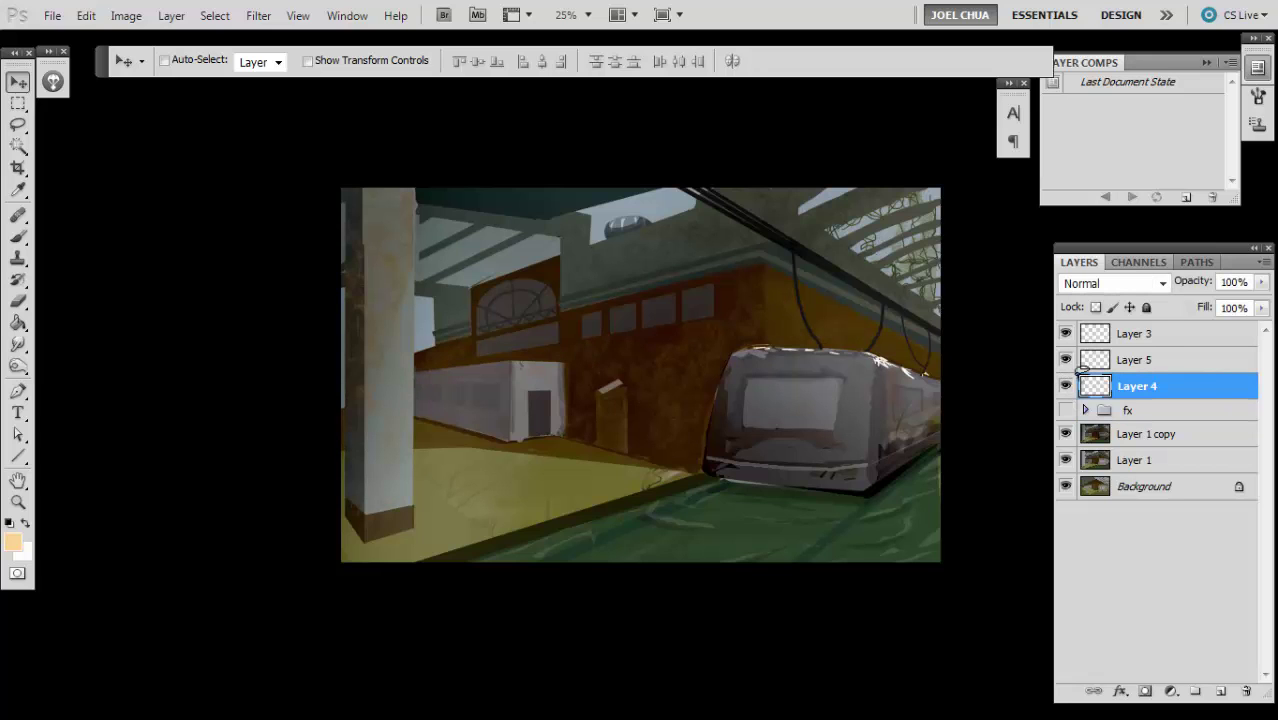
- Choose the 300 px cracked-texture brush preset, enlarge it to 500 px, and sample the dark olive of the platform floor
{"action": "left_click_drag", "start_coordinate": [444, 369], "coordinate": [510, 264]}
{"action": "key", "text": "ctrl+plus"}
{"action": "key", "text": "ctrl+plus"}
{"action": "key", "text": "b"}
{"action": "right_click", "coordinate": [534, 334]}
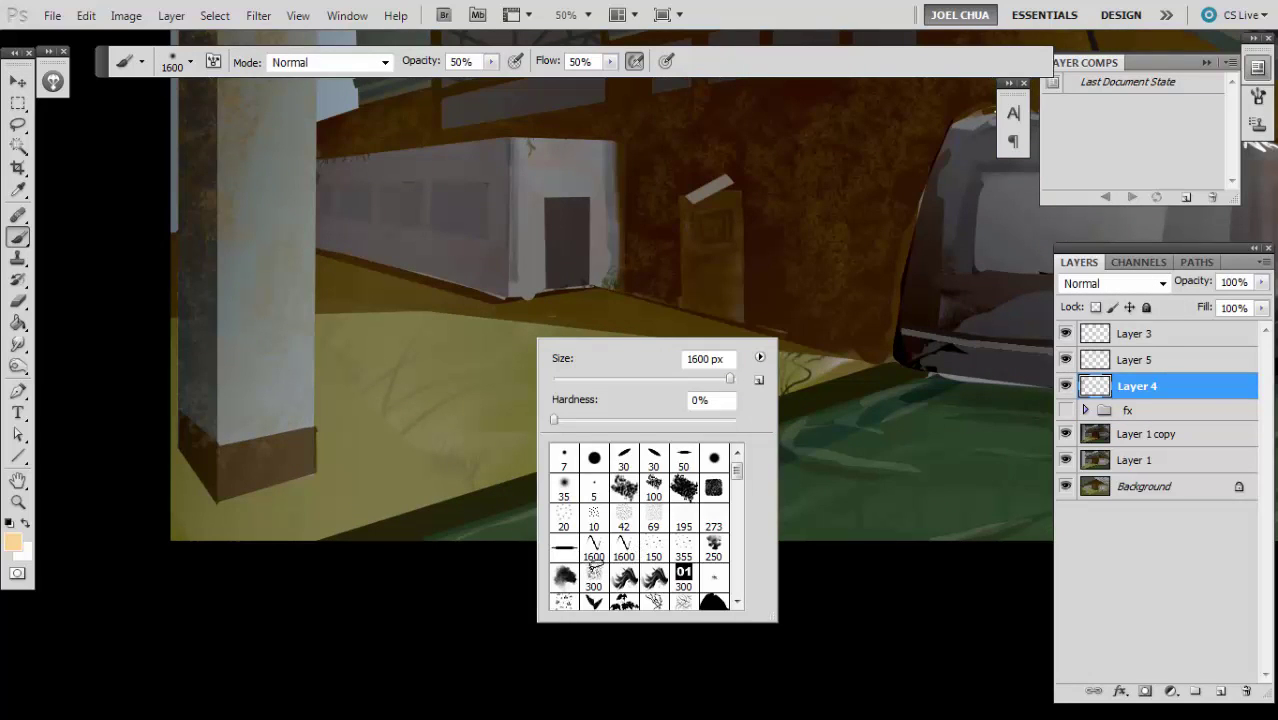
{"action": "double_click", "coordinate": [594, 572]}
{"action": "left_click", "coordinate": [369, 295], "text": "alt"}
{"action": "key", "text": "]"}
{"action": "key", "text": "]"}
{"action": "key", "text": "ctrl+minus"}
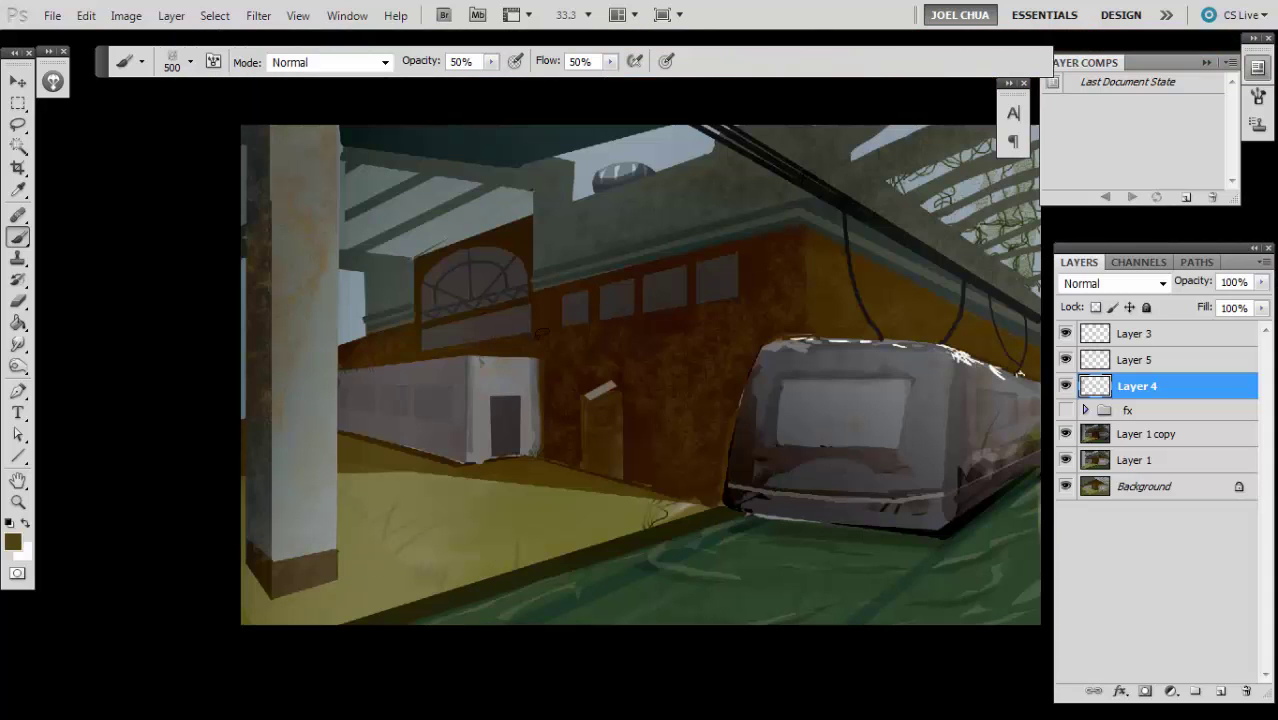
- Add a layer above Layer 4, pick a near-black colour, and paint cracked texture over the platform floor at 100% opacity
{"action": "key", "text": "ctrl+shift+alt+n"}
{"action": "left_click_drag", "start_coordinate": [366, 463], "coordinate": [485, 382]}
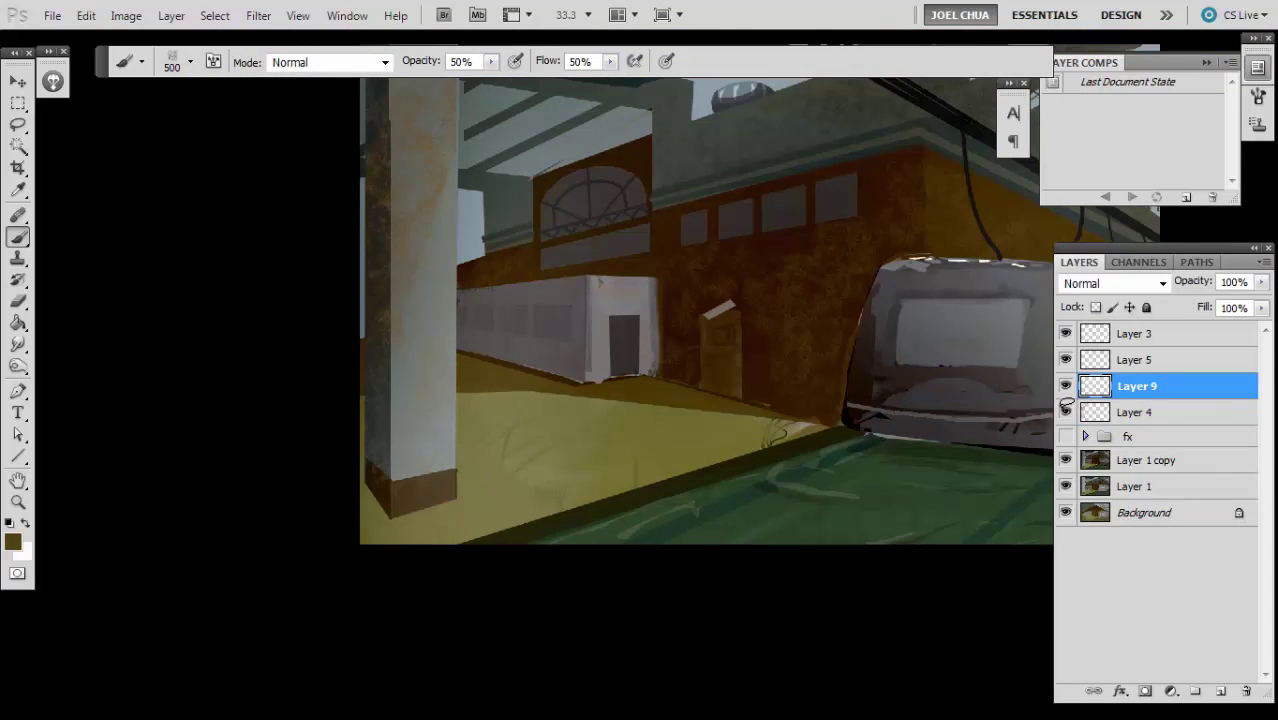
{"action": "left_click", "coordinate": [1066, 411]}
{"action": "left_click", "coordinate": [1066, 411]}
{"action": "key", "text": "n"}
{"action": "mouse_move", "coordinate": [878, 386]}
{"action": "left_mouse_down"}
{"action": "mouse_move", "coordinate": [864, 411]}
{"action": "mouse_move", "coordinate": [822, 432]}
{"action": "left_mouse_up"}
{"action": "key", "text": "Return"}
{"action": "left_click_drag", "start_coordinate": [405, 425], "coordinate": [700, 480]}
{"action": "left_click_drag", "start_coordinate": [400, 450], "coordinate": [455, 488]}
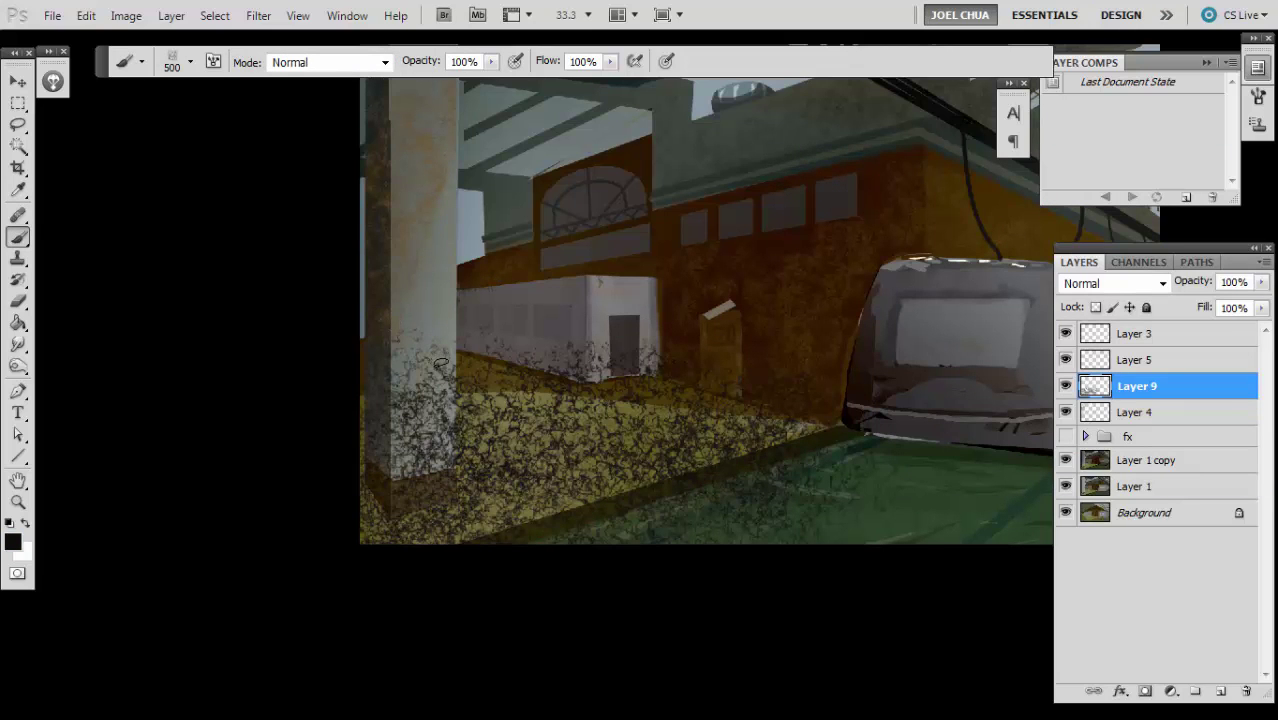
- Transform the cracked texture on Layer 9 so it lies flat in the perspective of the platform floor
{"action": "key", "text": "ctrl+t"}
{"action": "key", "text": "ctrl+minus"}
{"action": "left_click_drag", "start_coordinate": [857, 502], "coordinate": [1205, 508]}
{"action": "left_click_drag", "start_coordinate": [856, 322], "coordinate": [906, 428]}
{"action": "left_click_drag", "start_coordinate": [429, 322], "coordinate": [411, 363]}
{"action": "mouse_move", "coordinate": [896, 419]}
{"action": "left_mouse_down"}
{"action": "mouse_move", "coordinate": [620, 427]}
{"action": "mouse_move", "coordinate": [966, 434]}
{"action": "mouse_move", "coordinate": [891, 435]}
{"action": "left_mouse_up"}
{"action": "key", "text": "Return"}
- Lasso and delete the cracked texture that spills past the platform edge onto the green track
{"action": "mouse_move", "coordinate": [320, 507]}
{"action": "left_mouse_down"}
{"action": "mouse_move", "coordinate": [592, 467]}
{"action": "mouse_move", "coordinate": [548, 457]}
{"action": "left_mouse_up"}
{"action": "key", "text": "ctrl+plus"}
{"action": "key", "text": "l"}
{"action": "mouse_move", "coordinate": [410, 499]}
{"action": "left_mouse_down"}
{"action": "mouse_move", "coordinate": [822, 368]}
{"action": "mouse_move", "coordinate": [1232, 499]}
{"action": "mouse_move", "coordinate": [1100, 530]}
{"action": "left_mouse_up"}
{"action": "key", "text": "Delete"}
{"action": "key", "text": "ctrl+d"}
- Remove the cracked texture overlapping the white building and the foreground pillar, keeping it only on the platform floor
{"action": "left_click_drag", "start_coordinate": [600, 450], "coordinate": [679, 456]}
{"action": "mouse_move", "coordinate": [443, 301]}
{"action": "left_mouse_down"}
{"action": "mouse_move", "coordinate": [575, 350]}
{"action": "mouse_move", "coordinate": [535, 505]}
{"action": "mouse_move", "coordinate": [618, 498]}
{"action": "mouse_move", "coordinate": [620, 345]}
{"action": "mouse_move", "coordinate": [566, 306]}
{"action": "left_mouse_up"}
{"action": "key", "text": "Delete"}
{"action": "key", "text": "ctrl+d"}
{"action": "key", "text": "ctrl+plus"}
{"action": "mouse_move", "coordinate": [699, 352]}
{"action": "left_mouse_down"}
{"action": "mouse_move", "coordinate": [405, 352]}
{"action": "mouse_move", "coordinate": [519, 394]}
{"action": "mouse_move", "coordinate": [956, 348]}
{"action": "mouse_move", "coordinate": [398, 292]}
{"action": "left_mouse_up"}
{"action": "key", "text": "Delete"}
{"action": "key", "text": "ctrl+d"}
{"action": "left_click_drag", "start_coordinate": [271, 225], "coordinate": [656, 214]}
{"action": "key", "text": "ctrl+minus"}
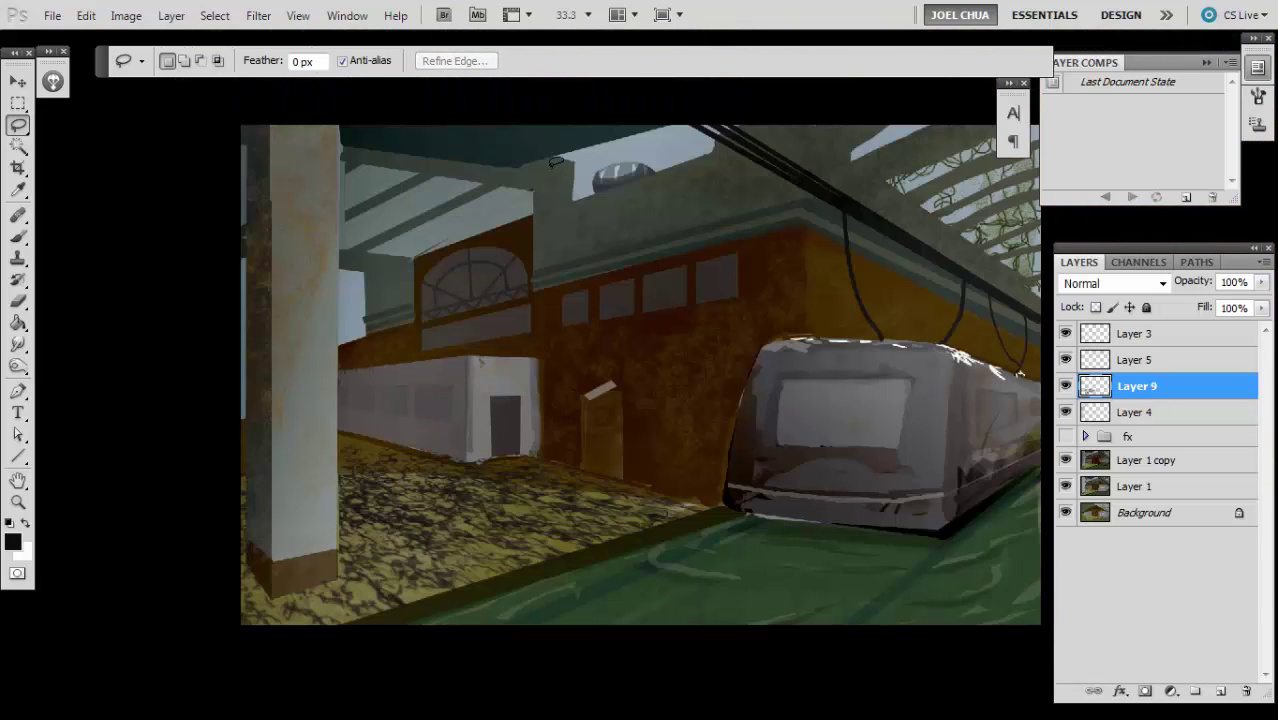
- Set Layer 9 to Multiply blending at 44% opacity so the cracks blend into the floor
{"action": "key", "text": "v"}
{"action": "key", "text": "4"}
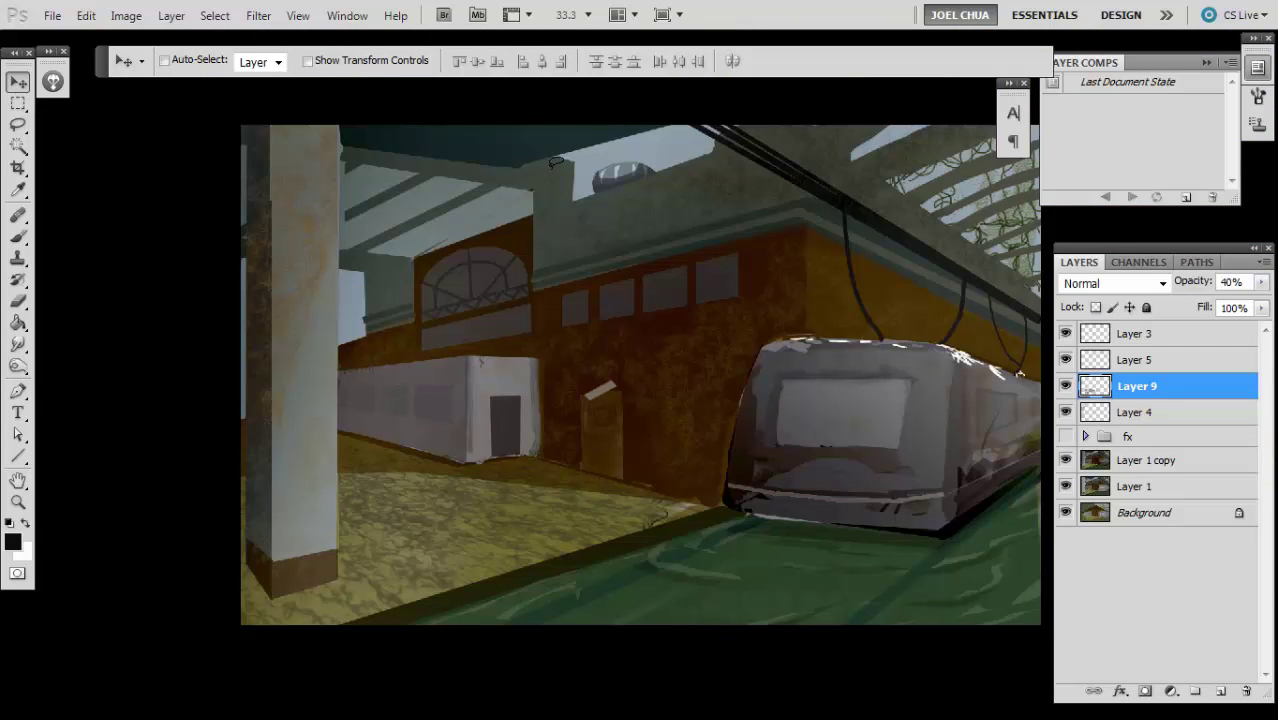
{"action": "key", "text": "shift+alt+m"}
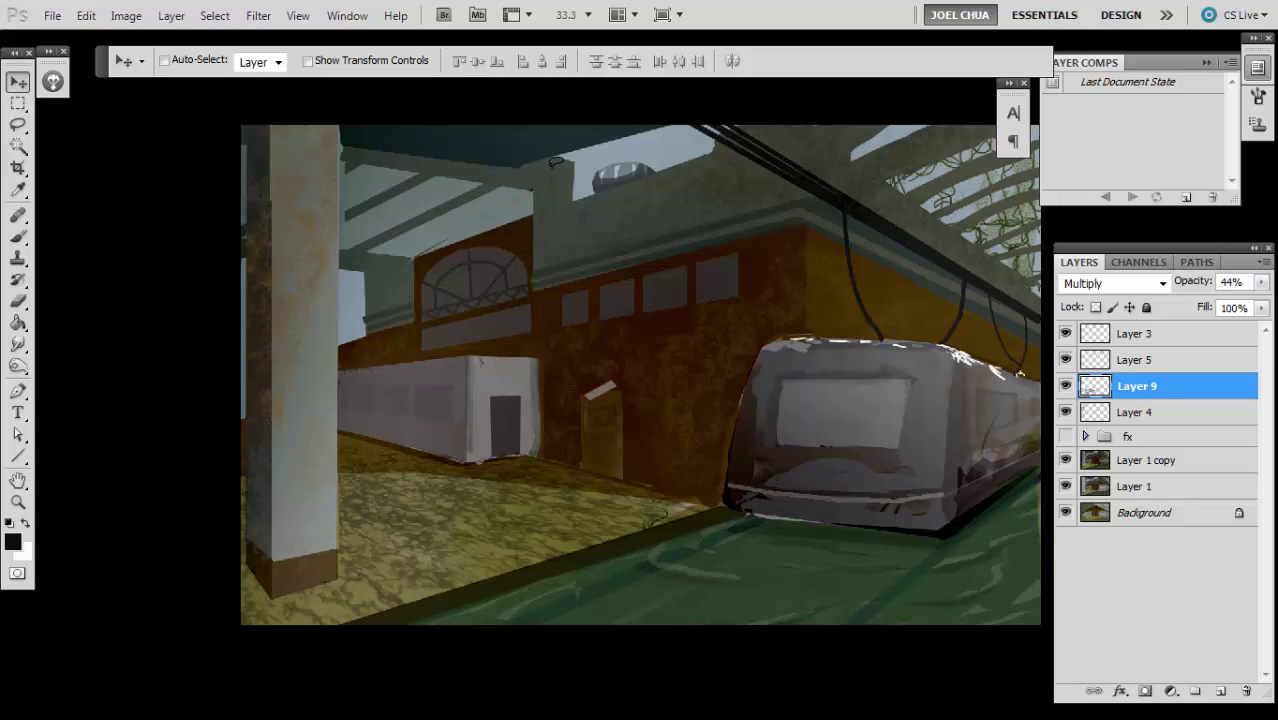
- Move Layer 9 below the hidden fx group and merge it down into Layer 1 copy
{"action": "key", "text": "ctrl+bracketleft"}
{"action": "key", "text": "ctrl+bracketleft"}
{"action": "key", "text": "ctrl+e"}
- Set the brush to Screen mode at 50% opacity and 20 px, and pick a light tan from a colour sampled near the pillar's base
{"action": "key", "text": "ctrl+plus"}
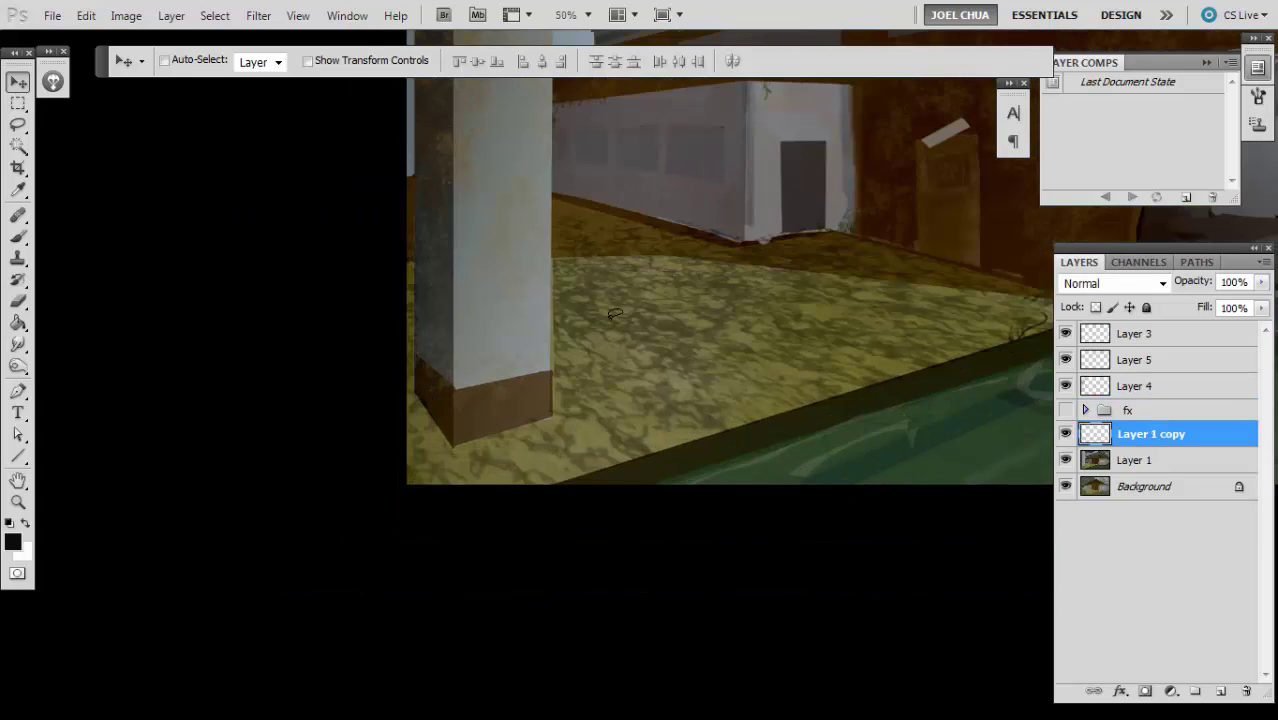
{"action": "key", "text": "b"}
{"action": "left_click", "coordinate": [504, 334], "text": "alt"}
{"action": "key", "text": "shift+alt+s"}
{"action": "key", "text": "5"}
{"action": "left_click", "coordinate": [526, 456], "text": "alt"}
{"action": "key", "text": "n"}
{"action": "left_click", "coordinate": [906, 301]}
{"action": "left_click_drag", "start_coordinate": [1052, 406], "coordinate": [1046, 412]}
{"action": "left_click_drag", "start_coordinate": [862, 274], "coordinate": [873, 255]}
{"action": "key", "text": "Return"}
{"action": "key", "text": "bracketleft"}
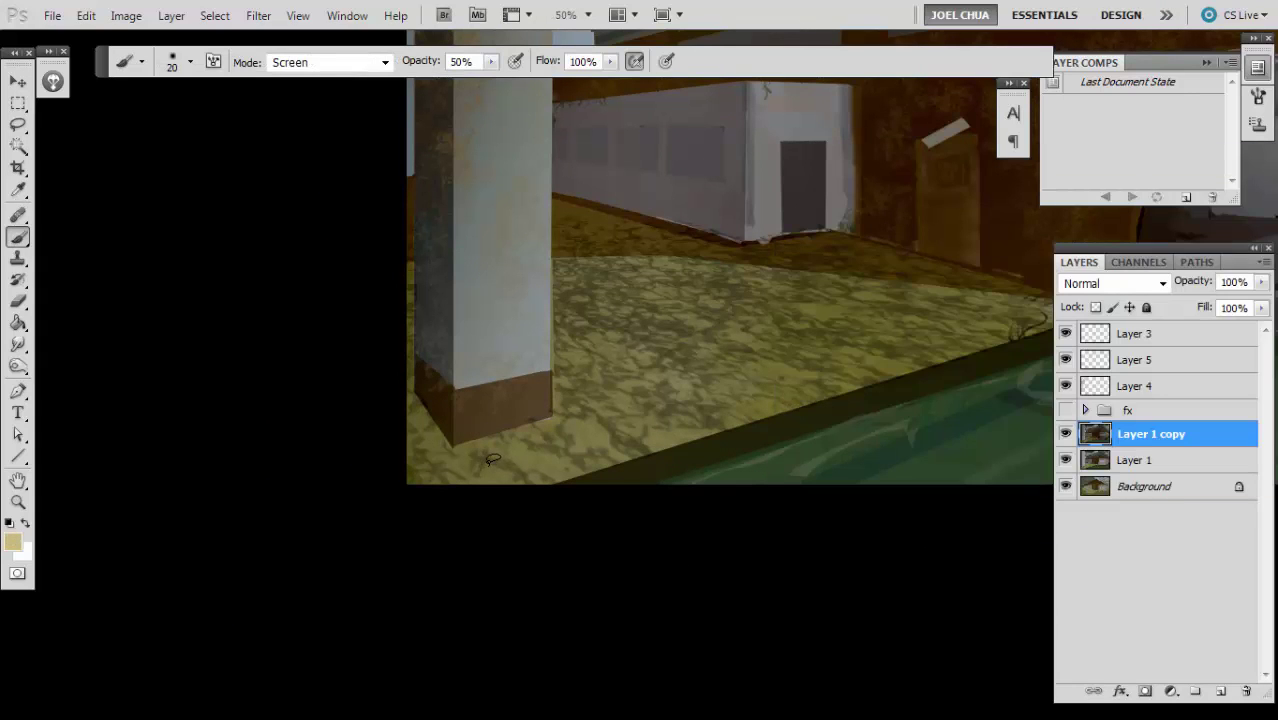
- Restore Layer 9 by undoing the layer merge, and nudge a duplicate of it slightly to the left
{"action": "key", "text": "ctrl+z"}
{"action": "left_click", "coordinate": [1065, 434]}
{"action": "left_click", "coordinate": [1065, 434]}
{"action": "key", "text": "ctrl+j"}
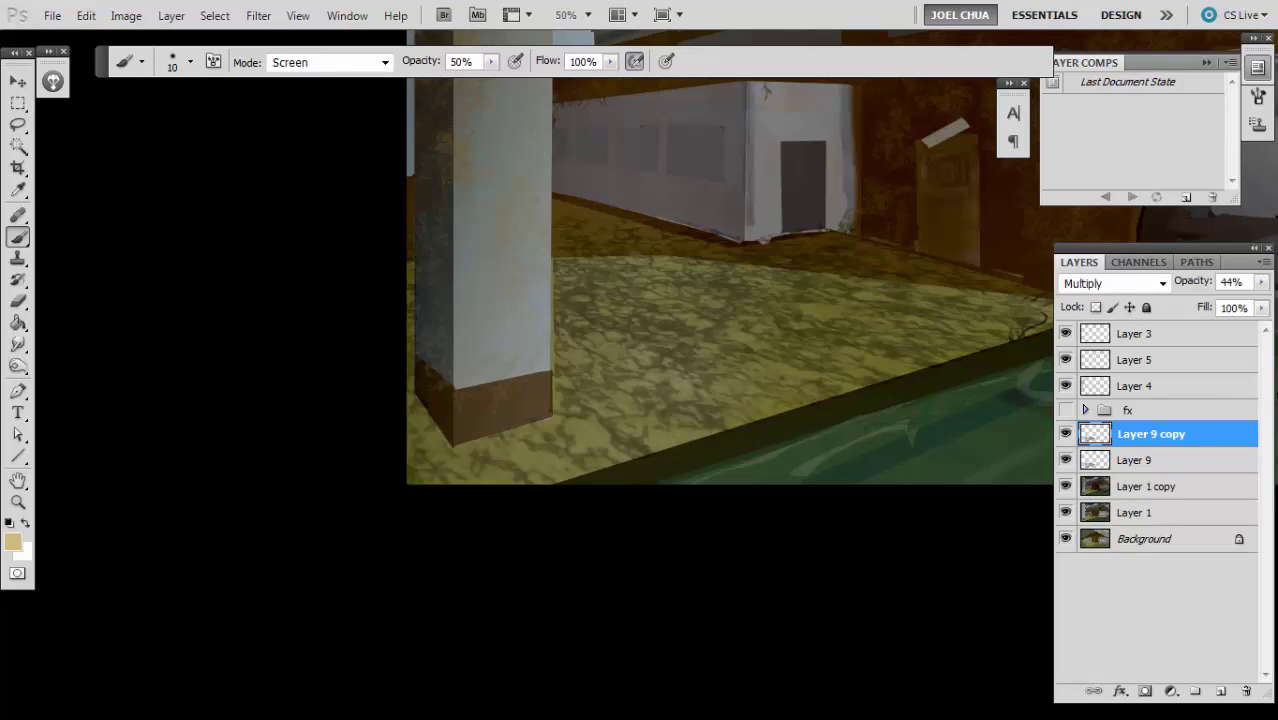
{"action": "key", "text": "v"}
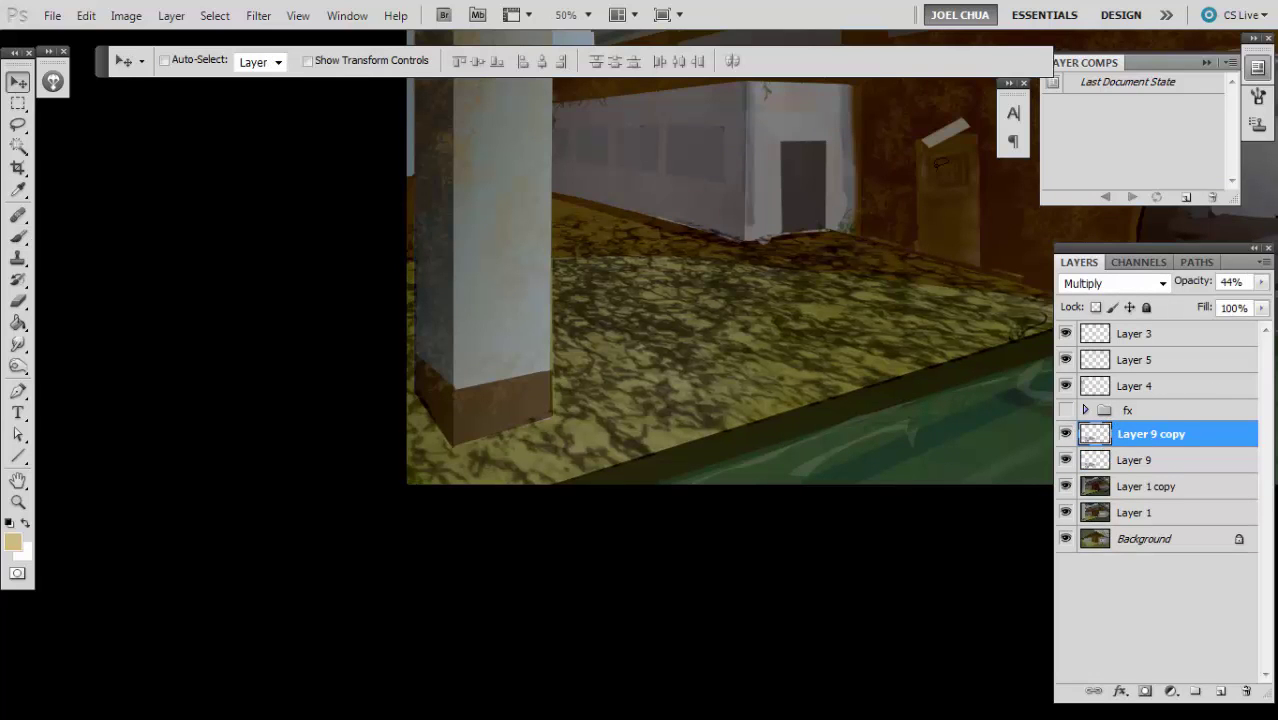
{"action": "key", "text": "shift+Left"}
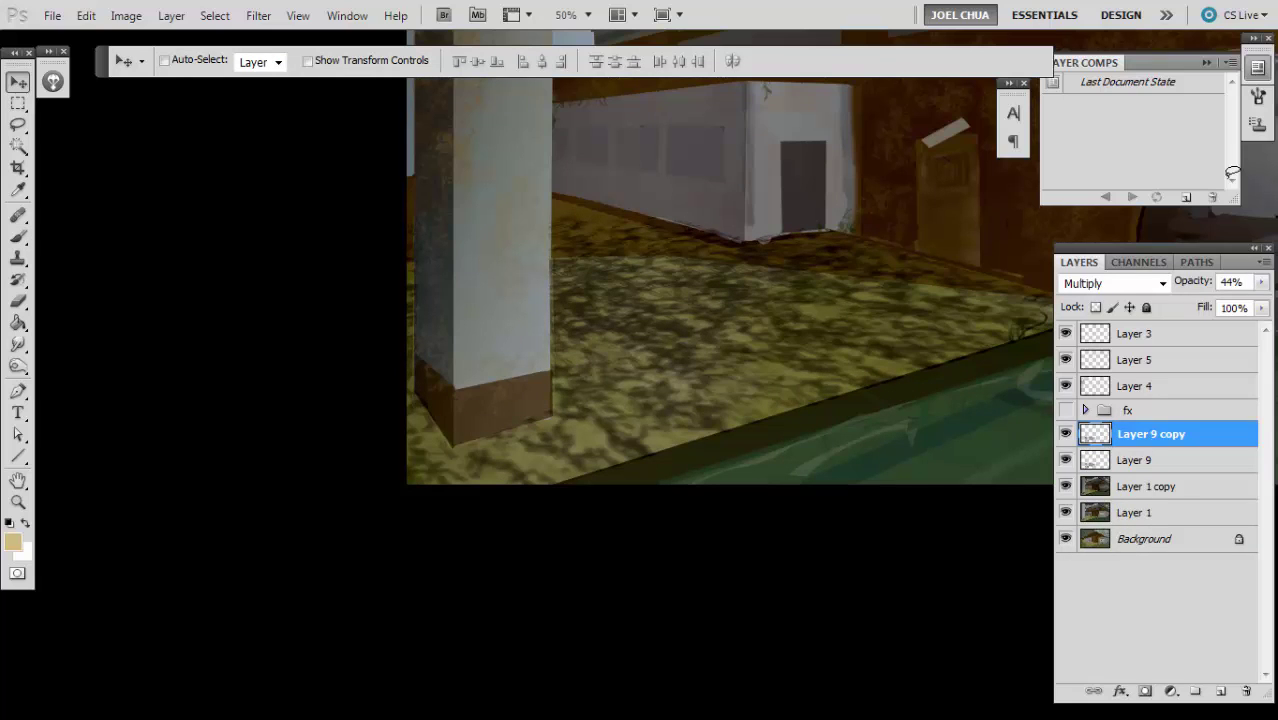
- Set Layer 9 copy to Normal blending, lock its transparent pixels and fill the cracks with pale cream
{"action": "key", "text": "shift+alt+n"}
{"action": "key", "text": "n"}
{"action": "left_click_drag", "start_coordinate": [885, 226], "coordinate": [836, 209]}
{"action": "key", "text": "Return"}
{"action": "key", "text": "v"}
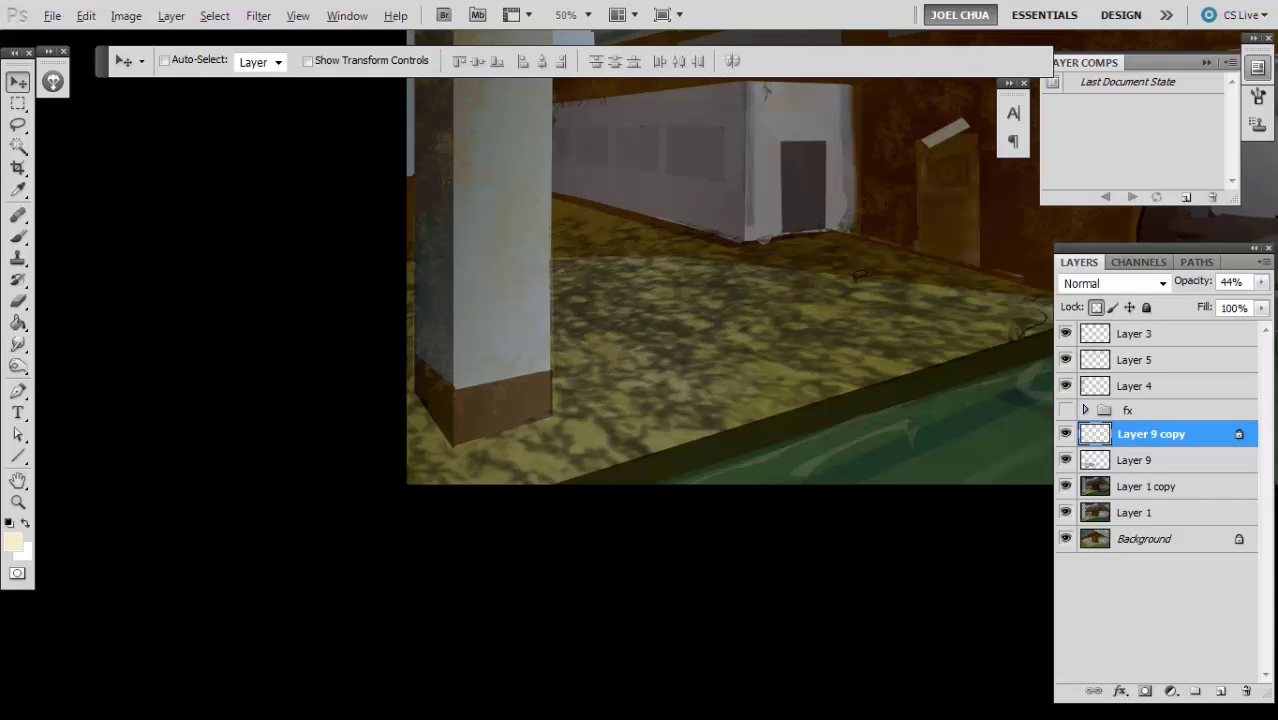
{"action": "key", "text": "slash"}
{"action": "key", "text": "alt+BackSpace"}
{"action": "key", "text": "ctrl+plus"}
{"action": "key", "text": "ctrl+plus"}
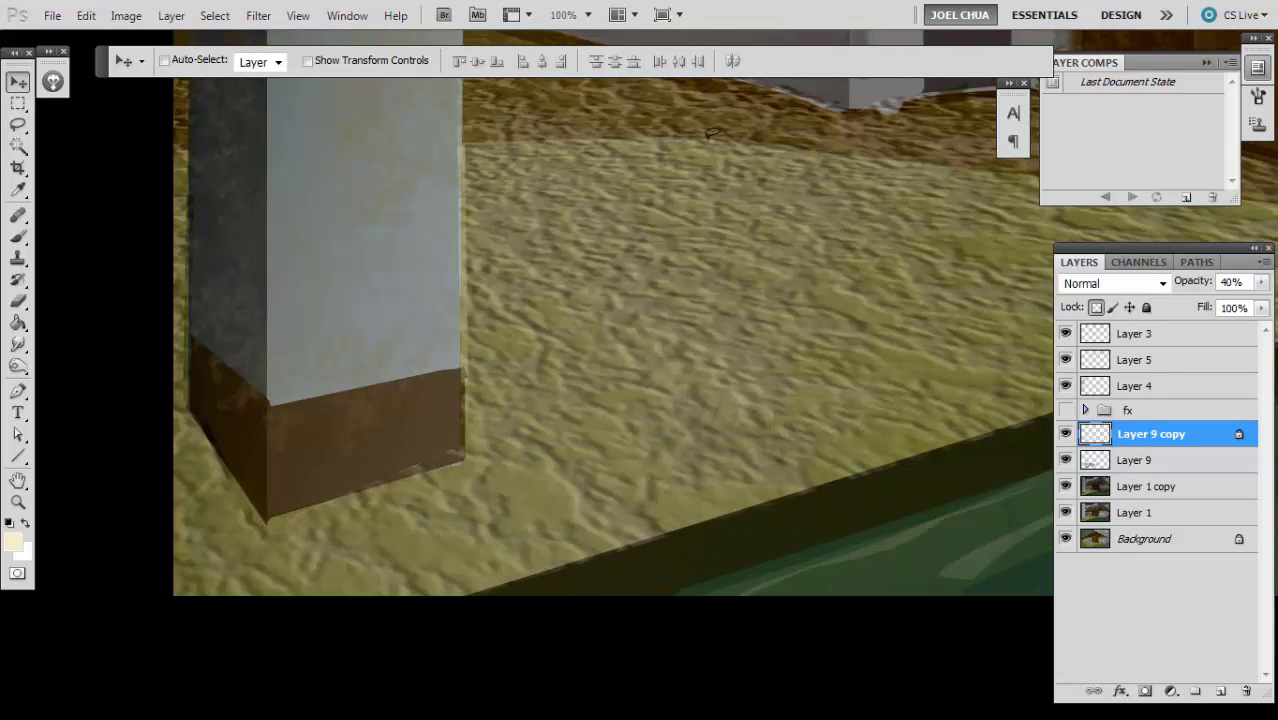
- Place Layer 9 copy below Layer 9, nudge it down and set its opacity to 34%
{"action": "key", "text": "0"}
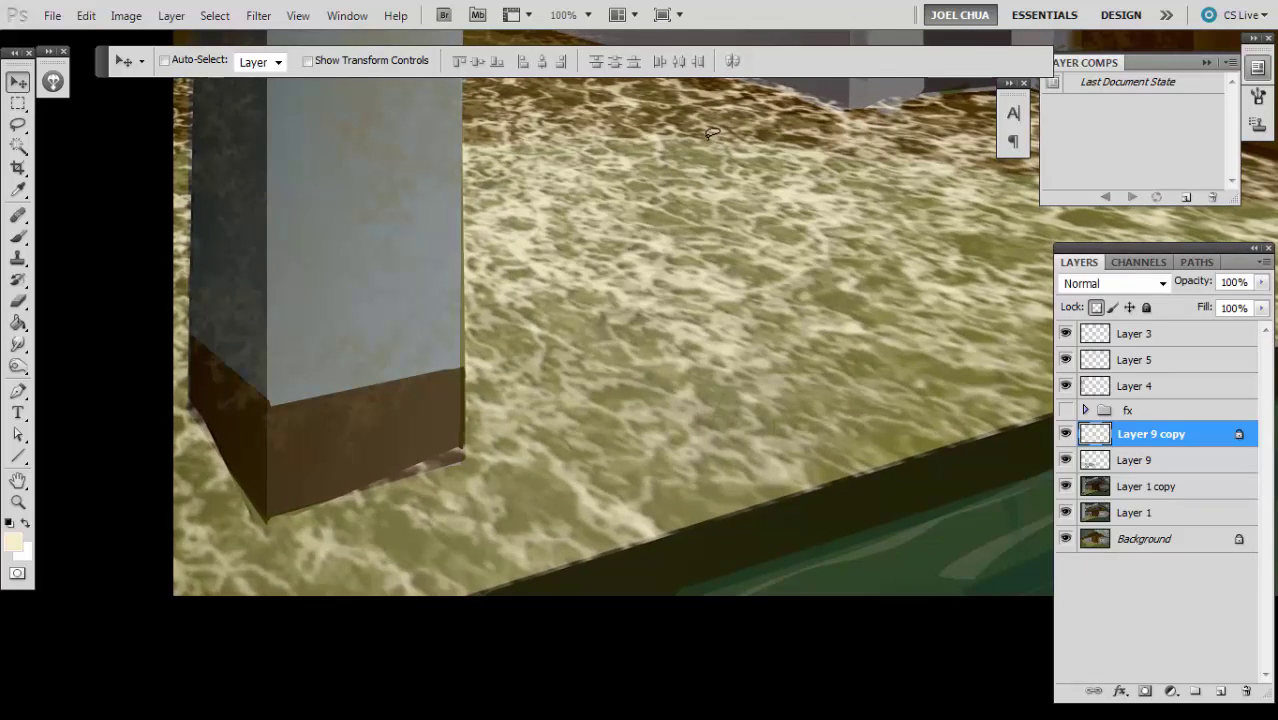
{"action": "key", "text": "ctrl+bracketleft"}
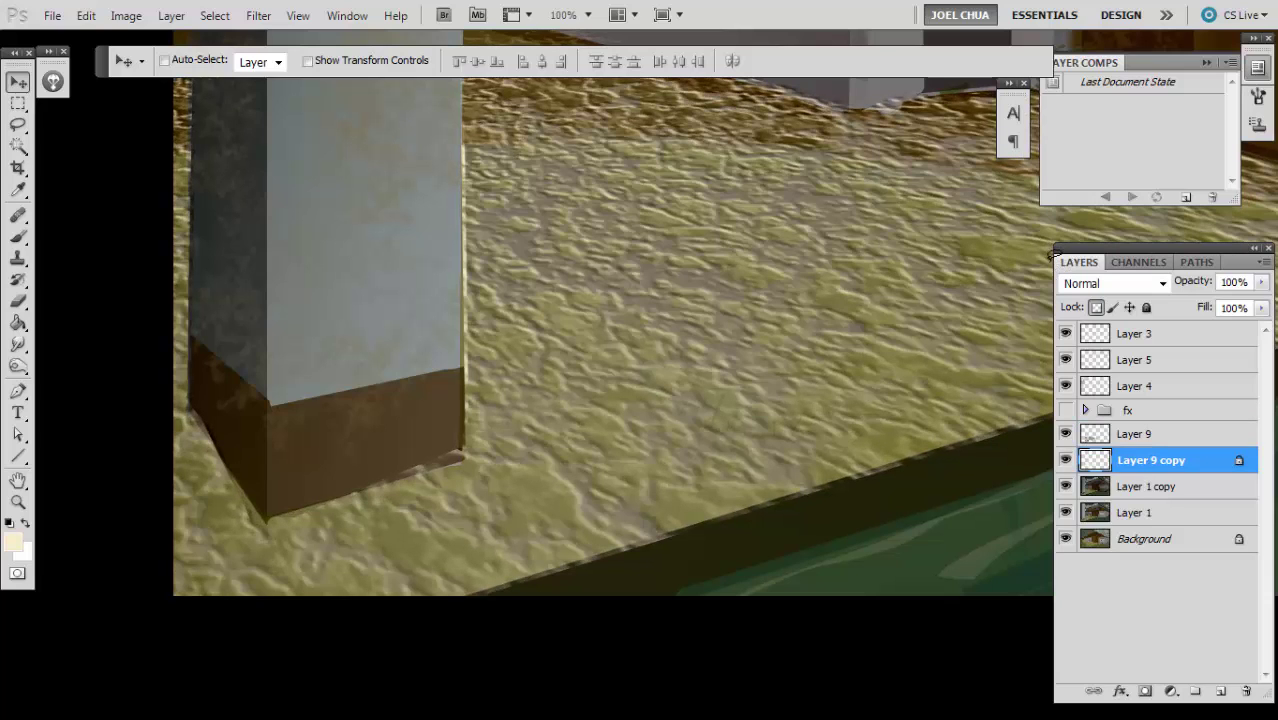
{"action": "key", "text": "Down"}
{"action": "key", "text": "Down"}
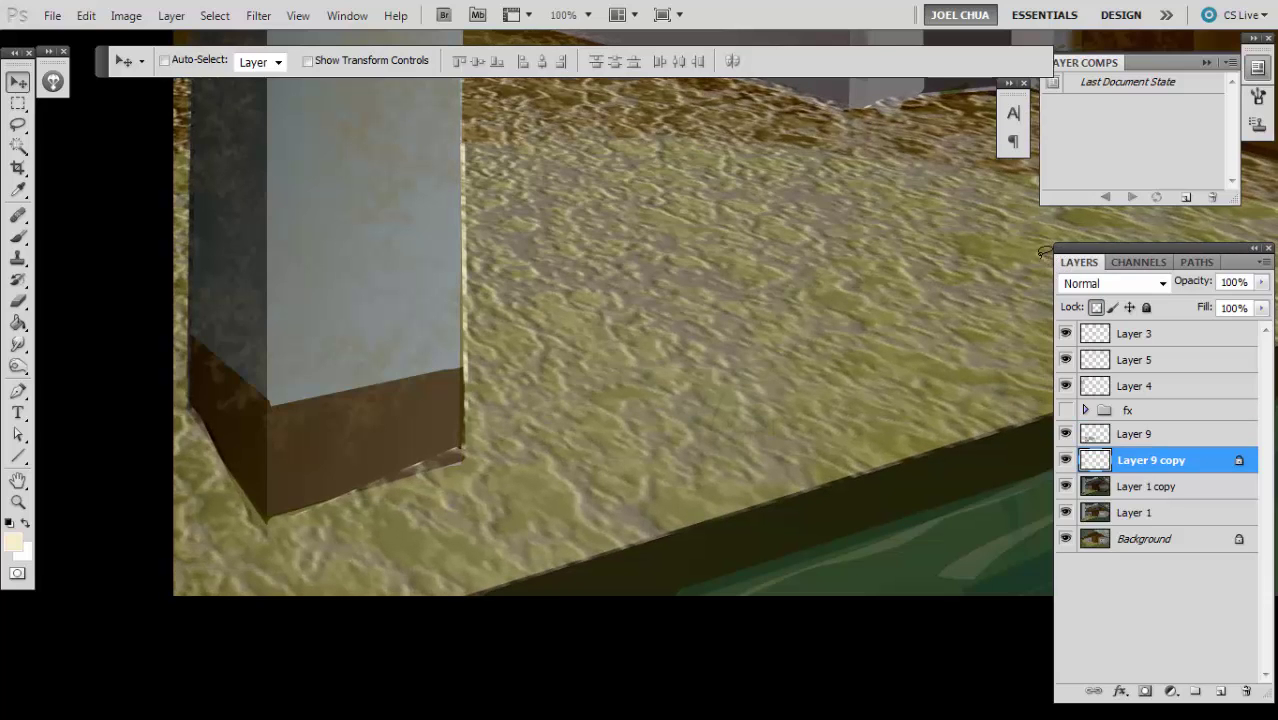
{"action": "key", "text": "ctrl+minus"}
{"action": "key", "text": "3"}
{"action": "key", "text": "4"}
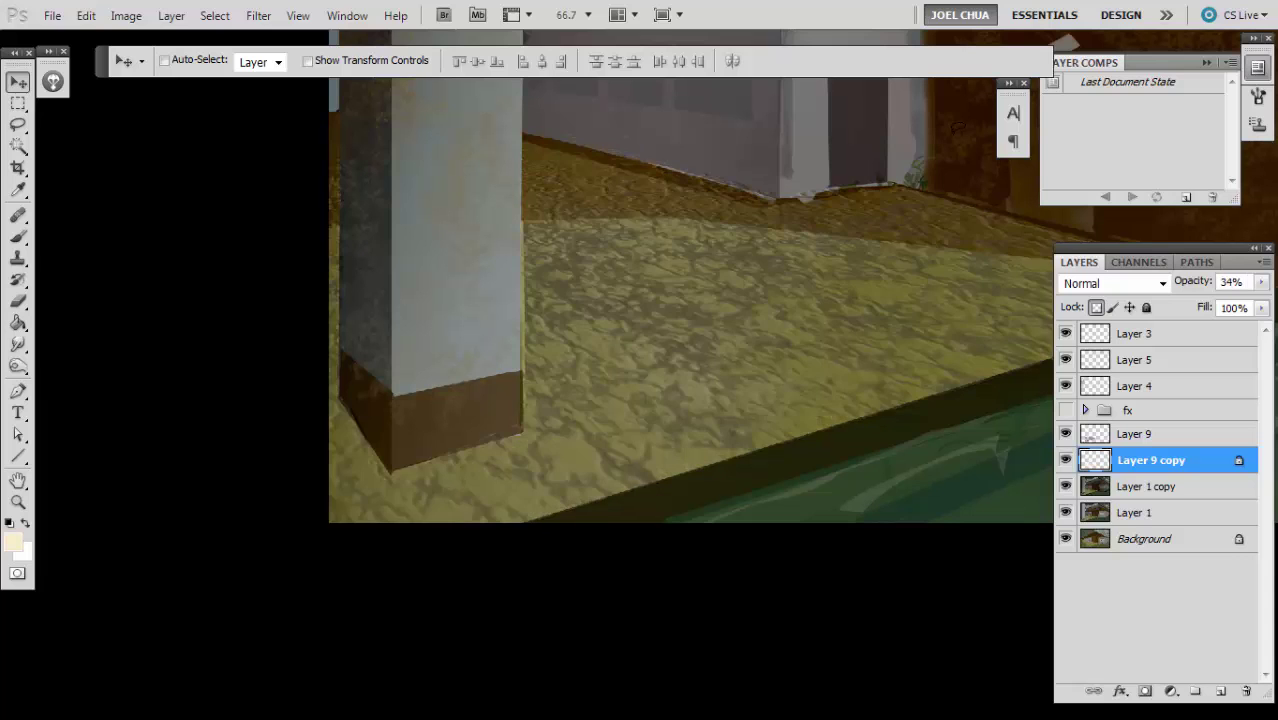
- Try to merge Layer 9 copy down into Layer 1 copy
{"action": "key", "text": "ctrl+plus"}
{"action": "key", "text": "ctrl+plus"}
{"action": "left_click_drag", "start_coordinate": [476, 328], "coordinate": [712, 294]}
{"action": "key", "text": "ctrl+e"}
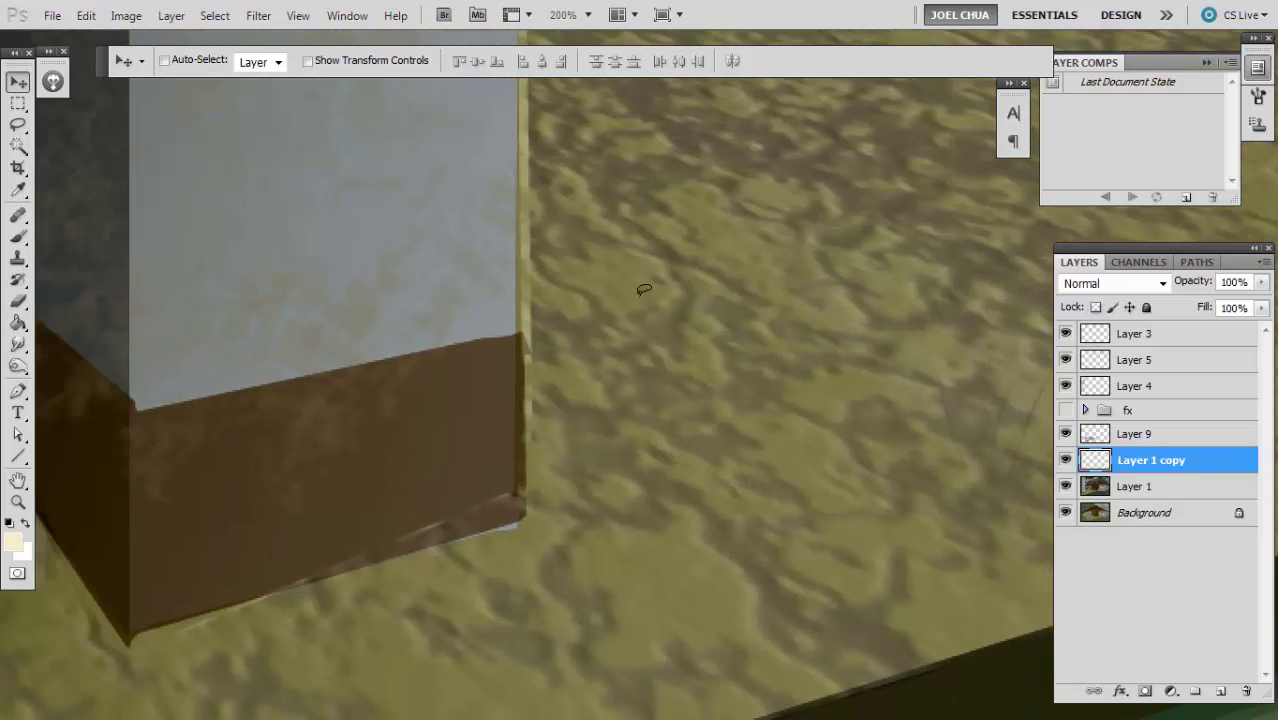
{"action": "key", "text": "ctrl+z"}
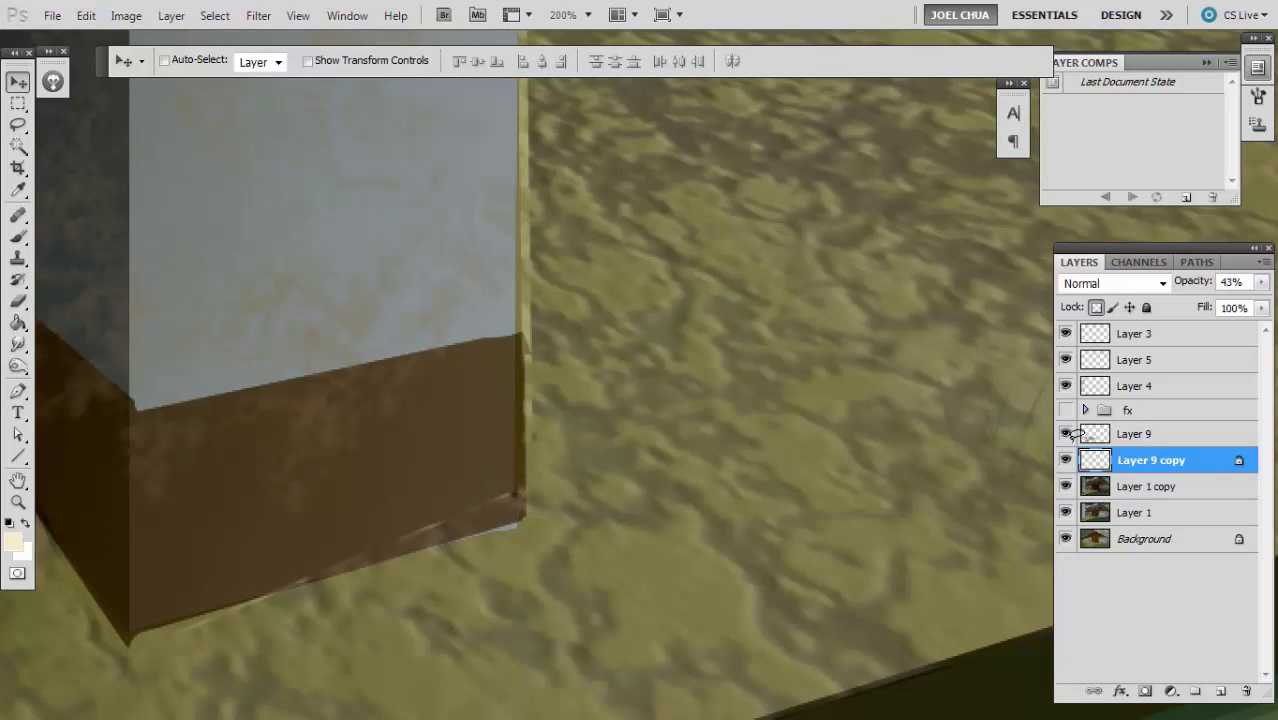
- Compare the ground with Layer 9 hidden and shown, and merge Layer 9 into Layer 9 copy
{"action": "left_click", "coordinate": [1066, 434]}
{"action": "left_click", "coordinate": [1066, 434]}
{"action": "left_click", "coordinate": [1198, 426]}
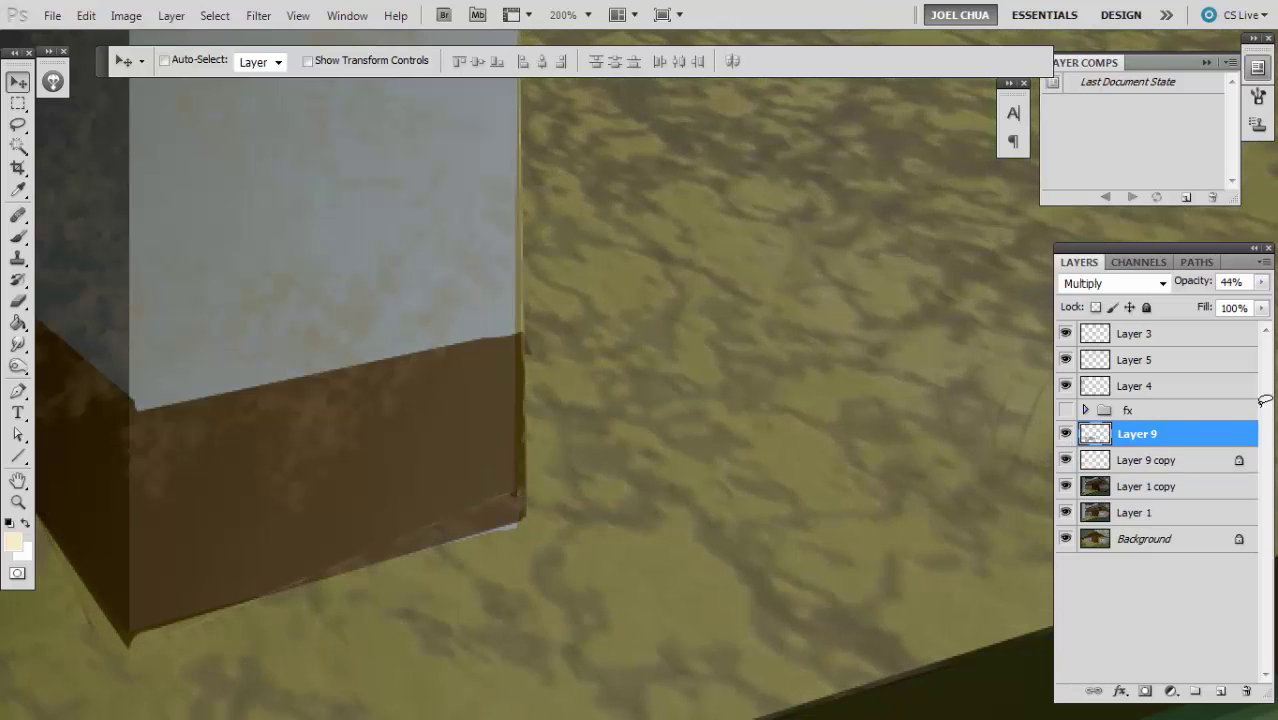
{"action": "key", "text": "ctrl+minus"}
{"action": "key", "text": "ctrl+minus"}
{"action": "key", "text": "alt+bracketleft"}
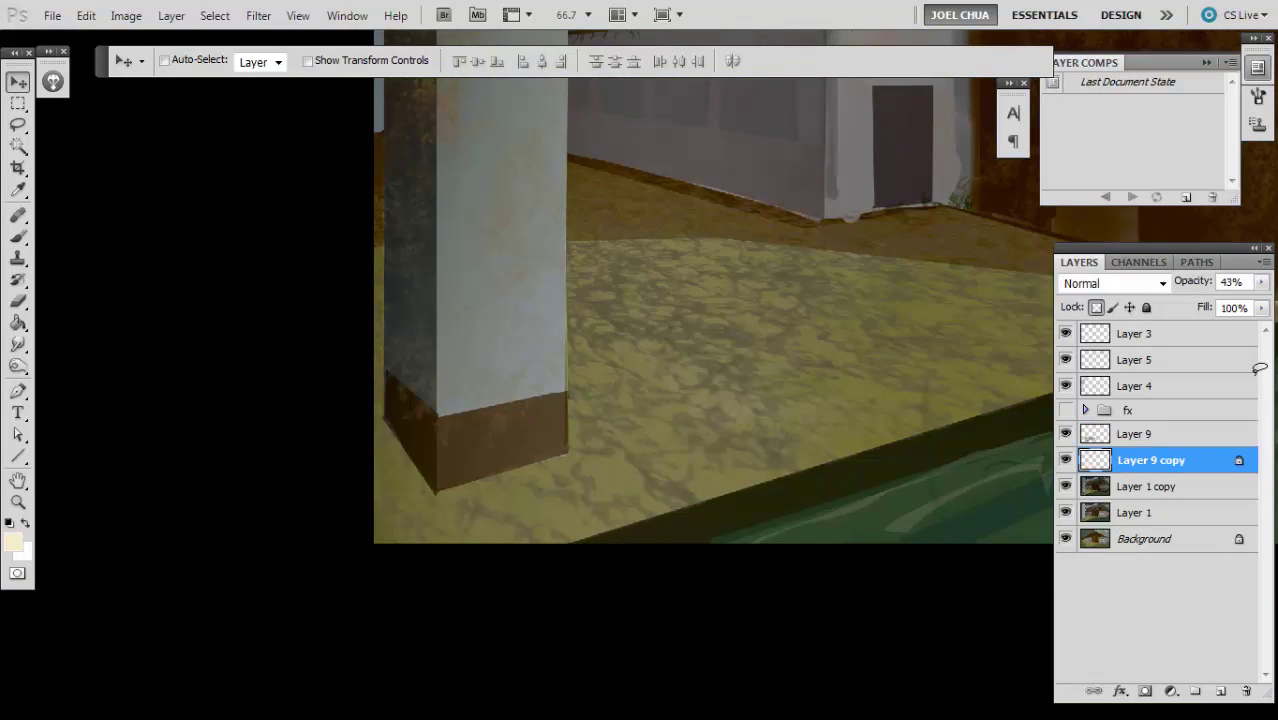
{"action": "left_click", "coordinate": [1143, 436]}
{"action": "key", "text": "ctrl+e"}
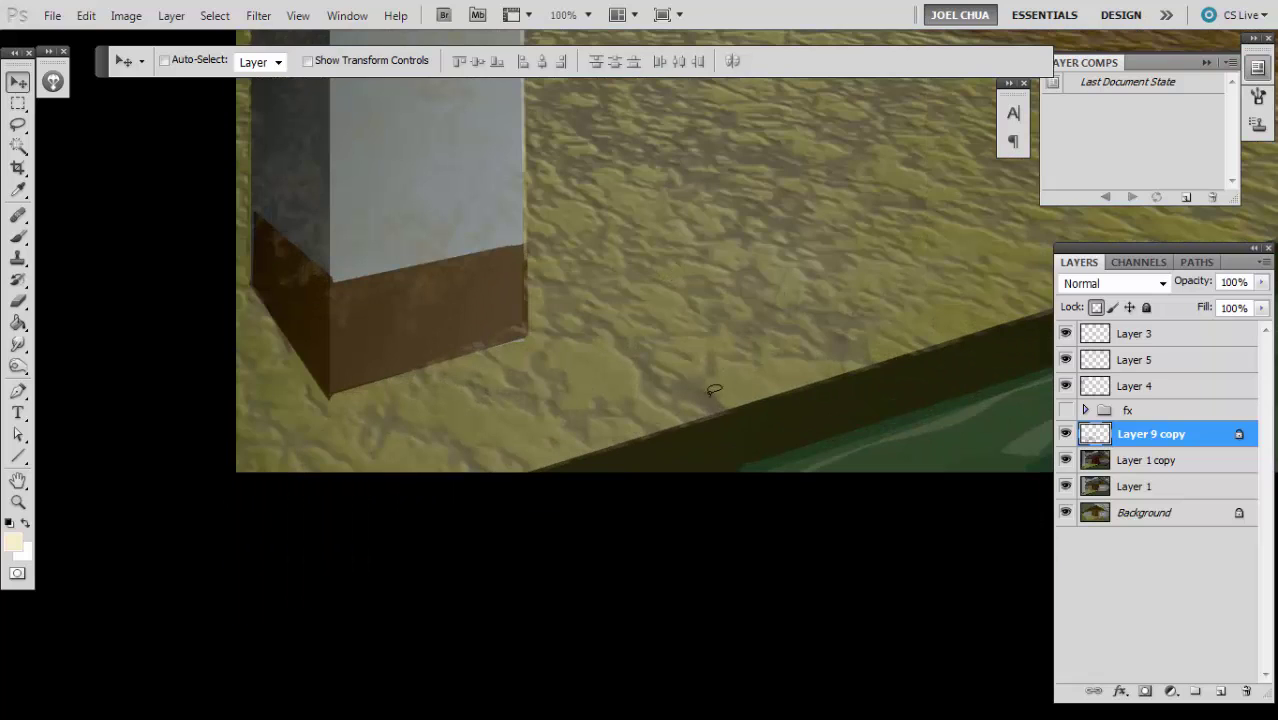
- Unlock Layer 9 copy's transparency and roughen the near end of the platform edge with small brush strokes in sampled ground colours
{"action": "key", "text": "b"}
{"action": "left_click", "coordinate": [706, 392], "text": "alt"}
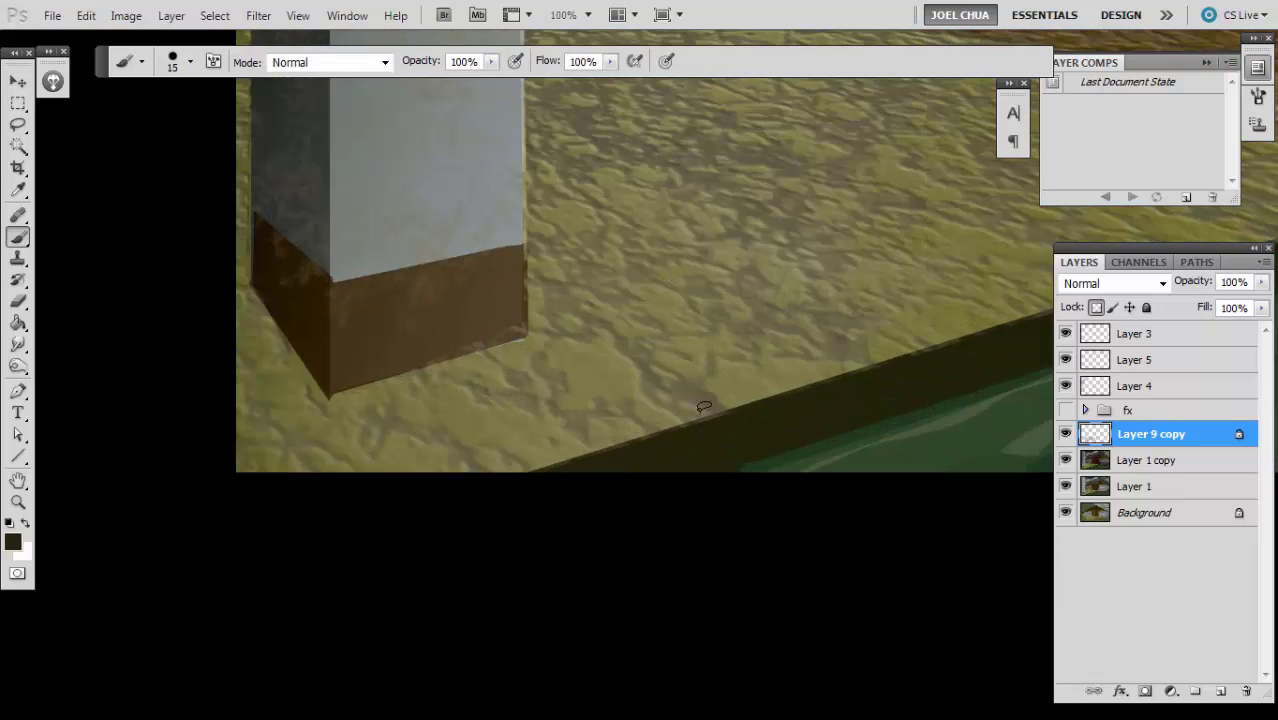
{"action": "key", "text": "ctrl+minus"}
{"action": "left_click", "coordinate": [630, 414], "text": "alt"}
{"action": "key", "text": "slash"}
{"action": "mouse_move", "coordinate": [685, 403]}
{"action": "left_mouse_down"}
{"action": "mouse_move", "coordinate": [654, 430]}
{"action": "mouse_move", "coordinate": [606, 456]}
{"action": "left_mouse_up"}
{"action": "left_click", "coordinate": [593, 435], "text": "alt"}
{"action": "mouse_move", "coordinate": [624, 440]}
{"action": "left_mouse_down"}
{"action": "mouse_move", "coordinate": [694, 425]}
{"action": "mouse_move", "coordinate": [626, 465]}
{"action": "left_mouse_up"}
{"action": "left_click", "coordinate": [654, 438], "text": "alt"}
{"action": "key", "text": "bracketleft"}
{"action": "left_click", "coordinate": [641, 443], "text": "alt"}
{"action": "left_click_drag", "start_coordinate": [648, 450], "coordinate": [676, 446]}
{"action": "key", "text": "ctrl+minus"}
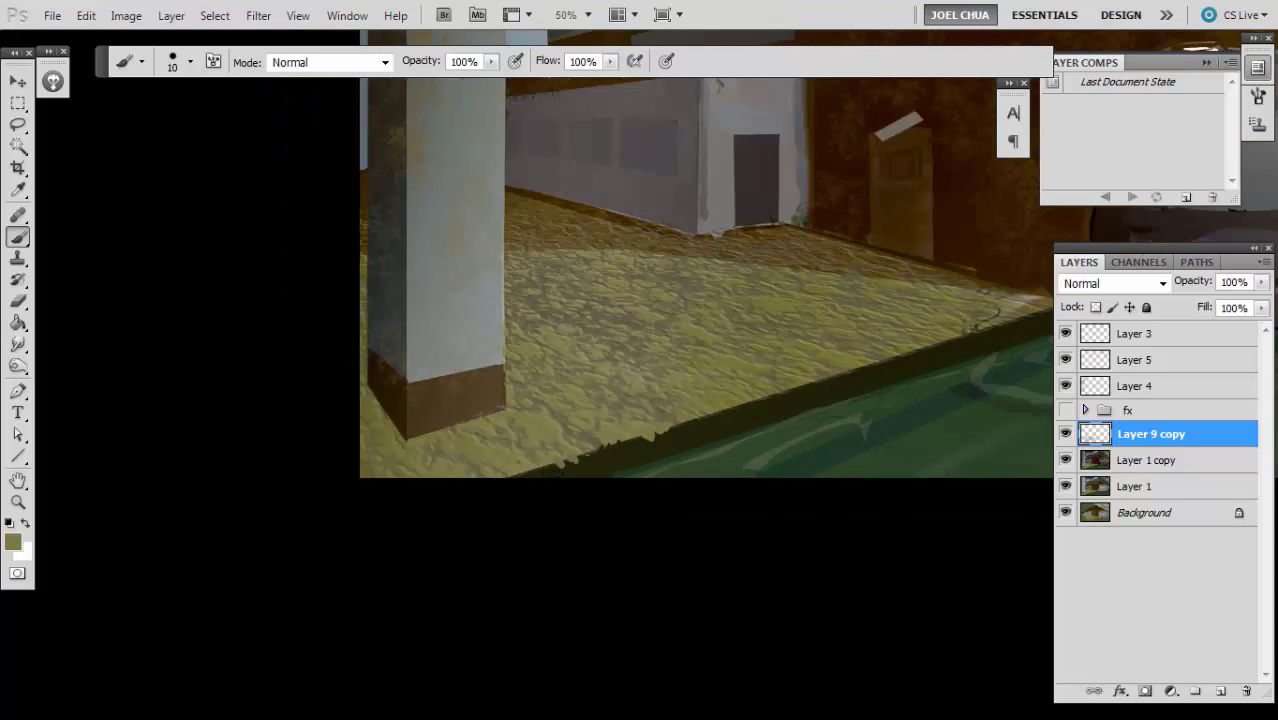
- Continue the ragged, broken edge along the rest of the platform toward the train, resampling ground and edge colours
{"action": "left_click", "coordinate": [530, 485], "text": "alt"}
{"action": "left_click", "coordinate": [532, 475], "text": "alt"}
{"action": "left_click", "coordinate": [676, 435], "text": "alt"}
{"action": "left_click_drag", "start_coordinate": [680, 433], "coordinate": [706, 432]}
{"action": "mouse_move", "coordinate": [718, 420]}
{"action": "left_mouse_down"}
{"action": "mouse_move", "coordinate": [754, 412]}
{"action": "mouse_move", "coordinate": [687, 462]}
{"action": "left_mouse_up"}
{"action": "left_click", "coordinate": [736, 421], "text": "alt"}
{"action": "left_click", "coordinate": [752, 414], "text": "alt"}
{"action": "left_click", "coordinate": [704, 456], "text": "alt"}
{"action": "left_click", "coordinate": [748, 446], "text": "alt"}
{"action": "left_click", "coordinate": [764, 434], "text": "alt"}
{"action": "left_click", "coordinate": [789, 424], "text": "alt"}
{"action": "left_click", "coordinate": [817, 422], "text": "alt"}
{"action": "left_click", "coordinate": [862, 411], "text": "alt"}
{"action": "left_click", "coordinate": [876, 403], "text": "alt"}
{"action": "left_click", "coordinate": [900, 398], "text": "alt"}
{"action": "left_click", "coordinate": [910, 390], "text": "alt"}
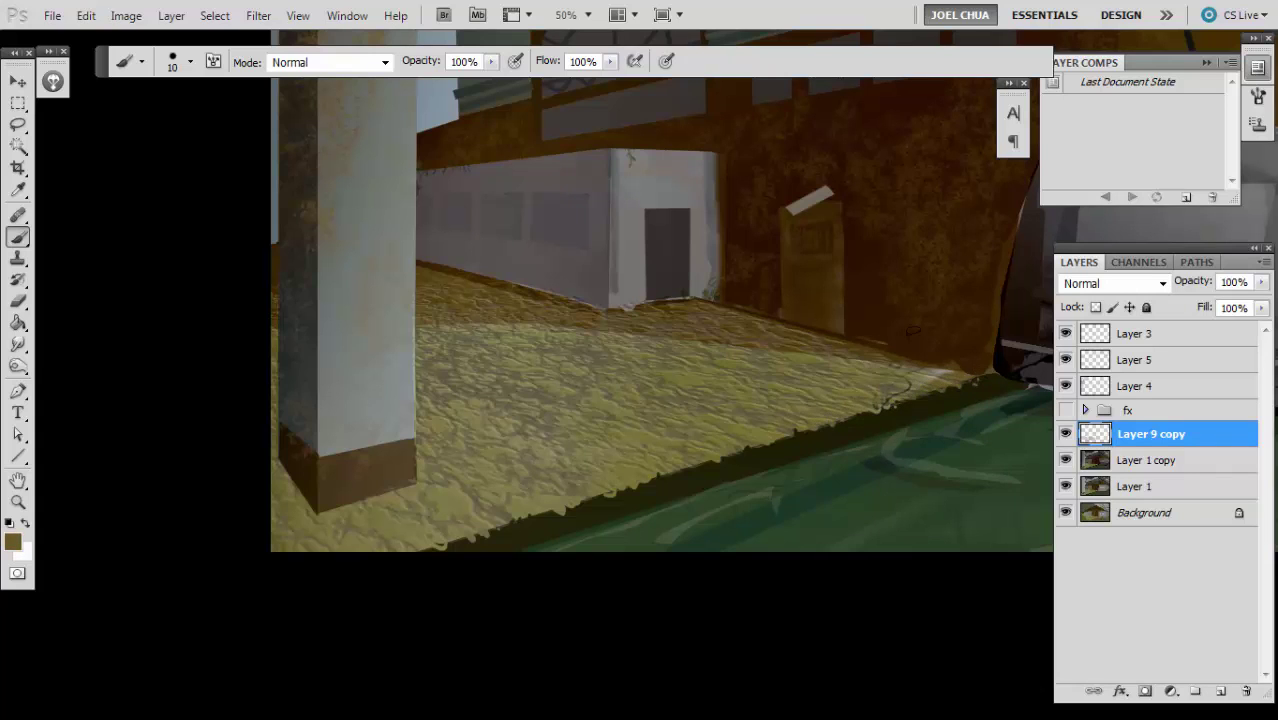
- Add a new layer above Layer 9 copy and choose the 100 px textured brush preset
{"action": "key", "text": "ctrl+minus"}
{"action": "key", "text": "ctrl+minus"}
{"action": "left_click_drag", "start_coordinate": [483, 371], "coordinate": [453, 319]}
{"action": "key", "text": "ctrl+plus"}
{"action": "key", "text": "ctrl+shift+alt+n"}
{"action": "right_click", "coordinate": [648, 314]}
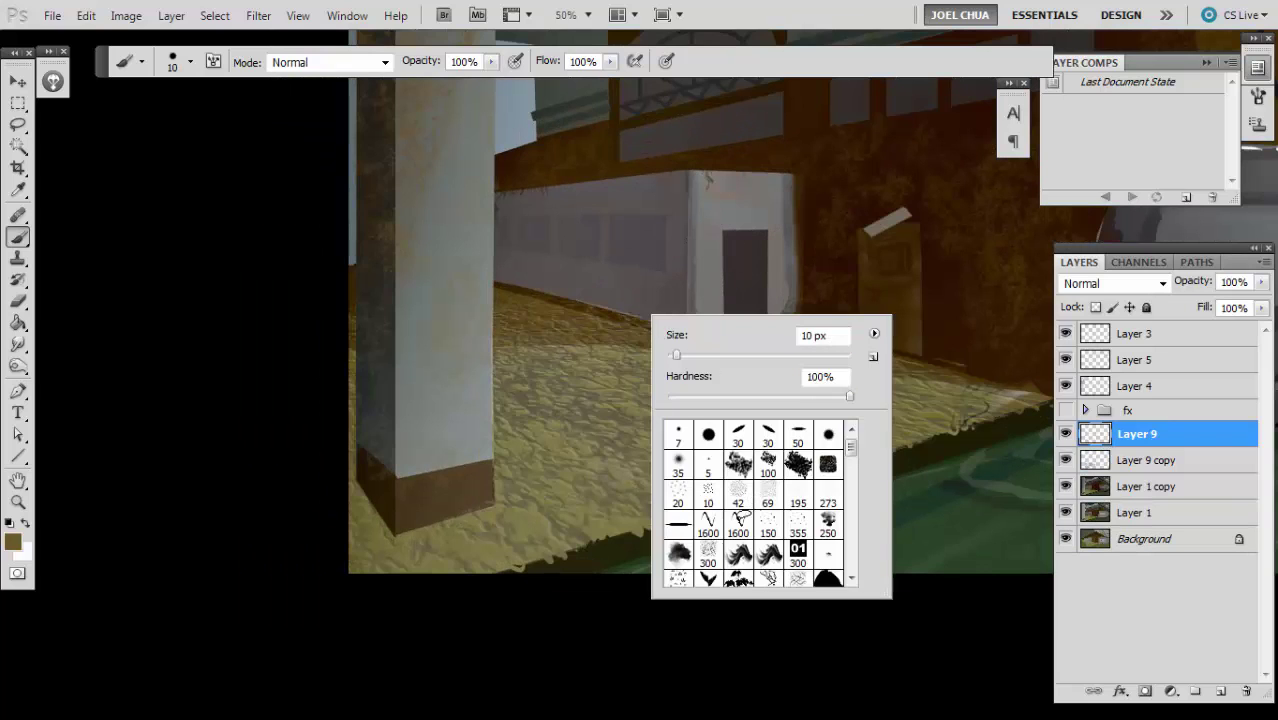
{"action": "left_click", "coordinate": [767, 463]}
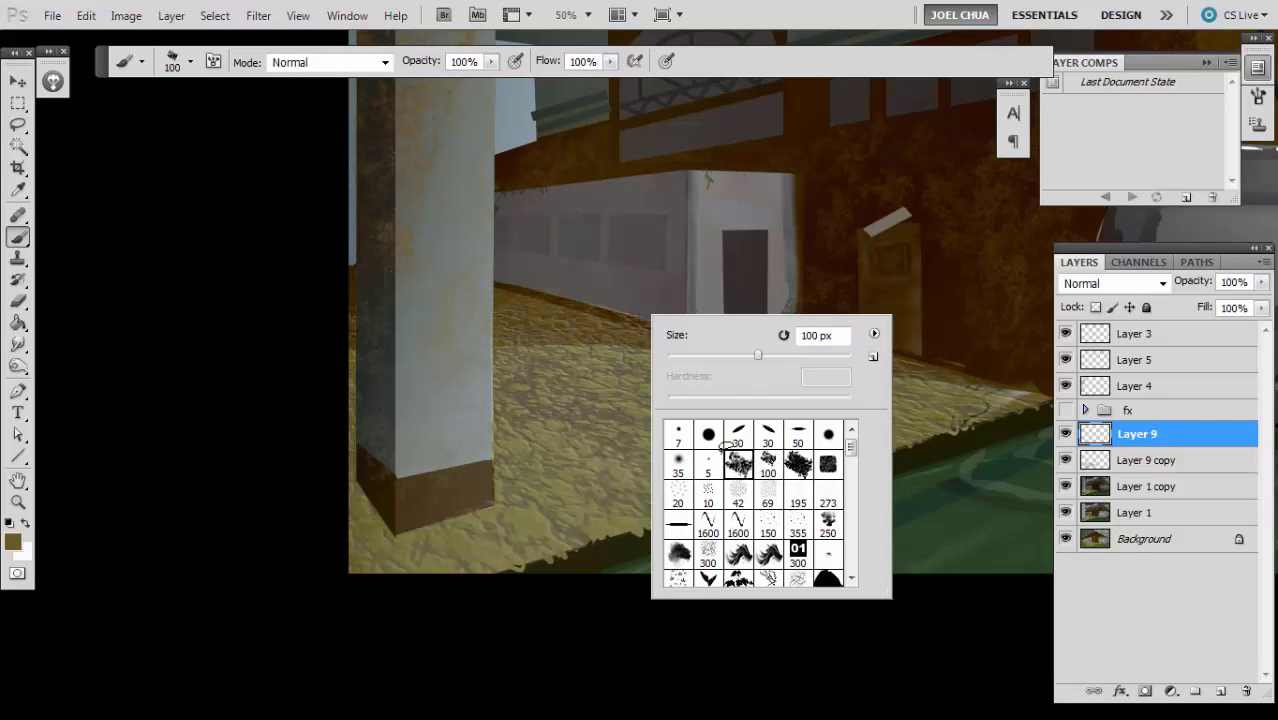
{"action": "key", "text": "ctrl+minus"}
{"action": "left_click_drag", "start_coordinate": [743, 406], "coordinate": [512, 382]}
- Pick a dark olive and paint the first thick, curving roots around the base of the foreground pillar
{"action": "key", "text": "n"}
{"action": "left_click", "coordinate": [1047, 379]}
{"action": "left_click_drag", "start_coordinate": [1048, 373], "coordinate": [1046, 394]}
{"action": "left_click", "coordinate": [898, 382]}
{"action": "key", "text": "Return"}
{"action": "left_click_drag", "start_coordinate": [223, 369], "coordinate": [469, 331]}
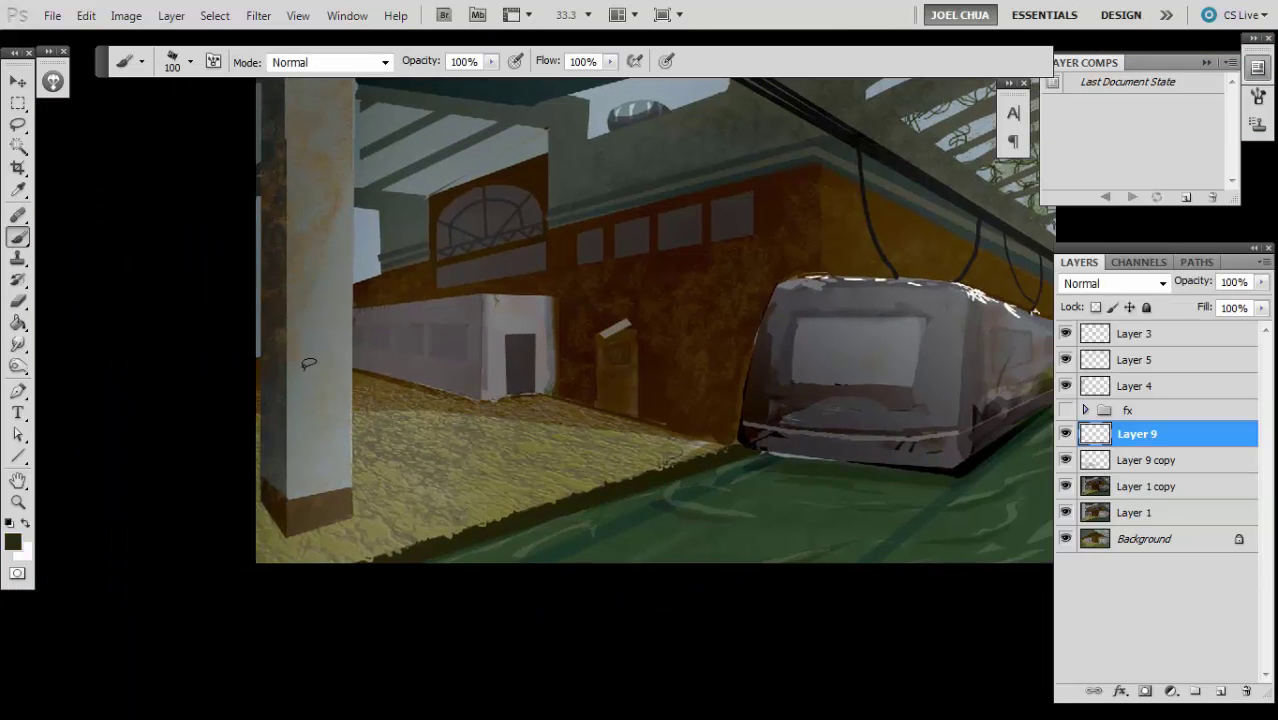
{"action": "key", "text": "bracketleft"}
{"action": "key", "text": "bracketleft"}
{"action": "key", "text": "bracketleft"}
{"action": "mouse_move", "coordinate": [283, 382]}
{"action": "left_mouse_down"}
{"action": "mouse_move", "coordinate": [275, 391]}
{"action": "mouse_move", "coordinate": [350, 447]}
{"action": "left_mouse_up"}
{"action": "mouse_move", "coordinate": [282, 408]}
{"action": "left_mouse_down"}
{"action": "mouse_move", "coordinate": [368, 470]}
{"action": "mouse_move", "coordinate": [355, 438]}
{"action": "mouse_move", "coordinate": [414, 500]}
{"action": "left_mouse_up"}
- Bring Layer 9 to the top of the layer stack and add more curling roots over the pillar base
{"action": "key", "text": "ctrl+shift+bracketright"}
{"action": "key", "text": "bracketleft"}
{"action": "key", "text": "ctrl+minus"}
{"action": "mouse_move", "coordinate": [410, 438]}
{"action": "left_mouse_down"}
{"action": "mouse_move", "coordinate": [476, 458]}
{"action": "mouse_move", "coordinate": [426, 446]}
{"action": "mouse_move", "coordinate": [466, 464]}
{"action": "mouse_move", "coordinate": [372, 460]}
{"action": "mouse_move", "coordinate": [432, 446]}
{"action": "mouse_move", "coordinate": [379, 464]}
{"action": "mouse_move", "coordinate": [414, 455]}
{"action": "mouse_move", "coordinate": [475, 477]}
{"action": "mouse_move", "coordinate": [498, 499]}
{"action": "left_mouse_up"}
{"action": "key", "text": "bracketleft"}
{"action": "key", "text": "bracketleft"}
{"action": "key", "text": "bracketright"}
{"action": "mouse_move", "coordinate": [455, 489]}
{"action": "left_mouse_down"}
{"action": "mouse_move", "coordinate": [525, 516]}
{"action": "mouse_move", "coordinate": [458, 502]}
{"action": "mouse_move", "coordinate": [437, 513]}
{"action": "mouse_move", "coordinate": [376, 474]}
{"action": "left_mouse_up"}
{"action": "key", "text": "bracketright"}
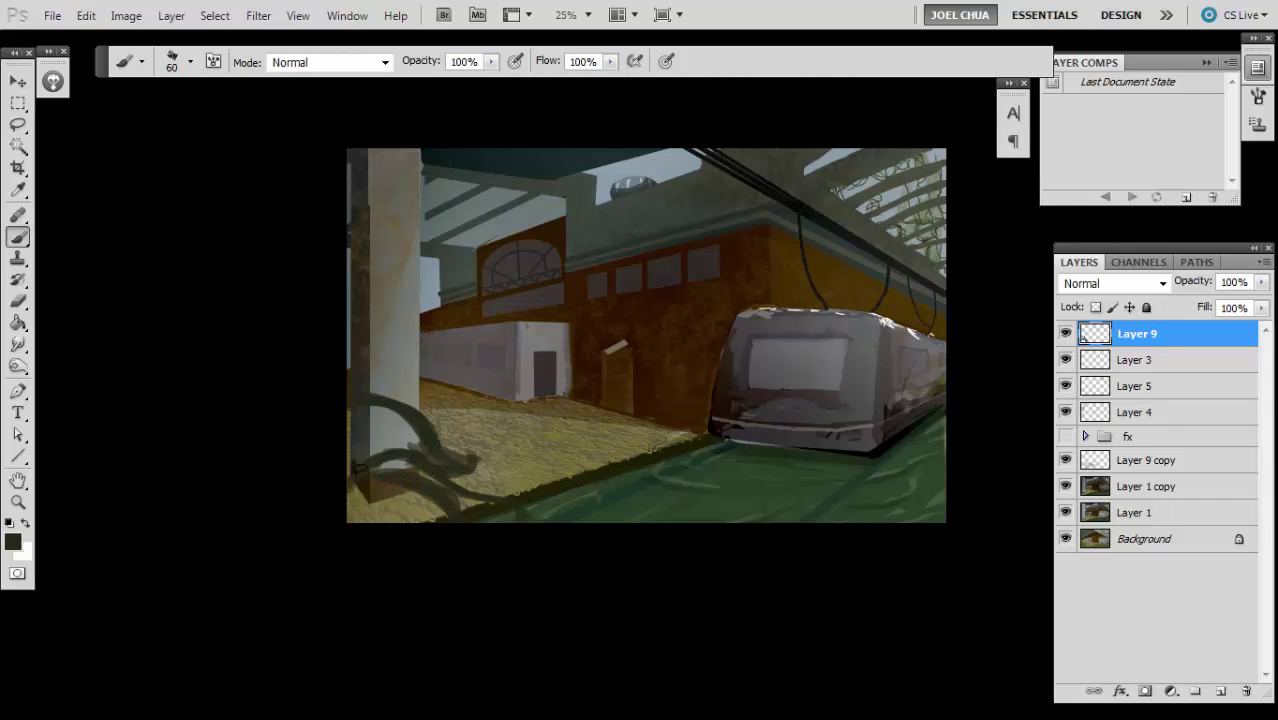
{"action": "mouse_move", "coordinate": [368, 466]}
{"action": "left_mouse_down"}
{"action": "mouse_move", "coordinate": [431, 509]}
{"action": "mouse_move", "coordinate": [354, 489]}
{"action": "left_mouse_up"}
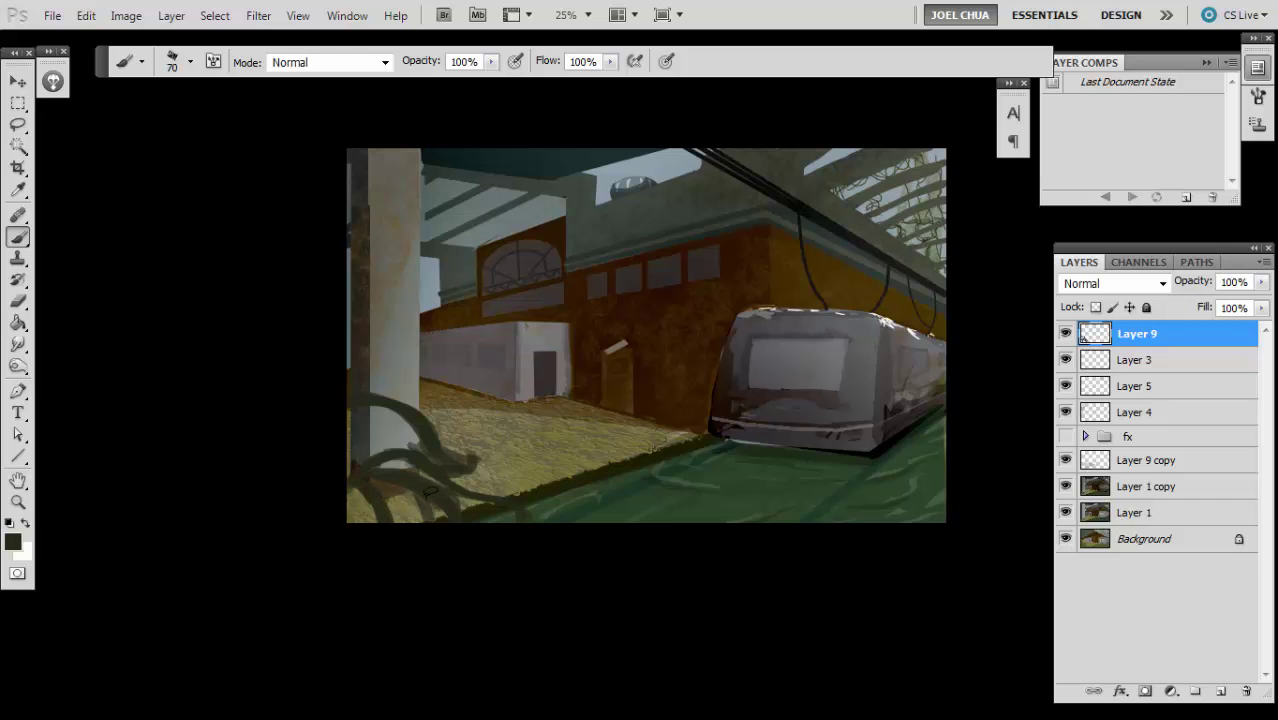
- Enlarge the brush and add another root at the pillar base and one in the painting's lower-right corner
{"action": "key", "text": "n"}
{"action": "key", "text": "Escape"}
{"action": "key", "text": "]"}
{"action": "mouse_move", "coordinate": [398, 461]}
{"action": "left_mouse_down"}
{"action": "mouse_move", "coordinate": [454, 455]}
{"action": "mouse_move", "coordinate": [531, 504]}
{"action": "mouse_move", "coordinate": [436, 479]}
{"action": "mouse_move", "coordinate": [370, 482]}
{"action": "left_mouse_up"}
{"action": "left_click_drag", "start_coordinate": [936, 464], "coordinate": [890, 514]}
- Pick a near-black colour and darken the roots in the lower-right corner and around the pillar base
{"action": "key", "text": "n"}
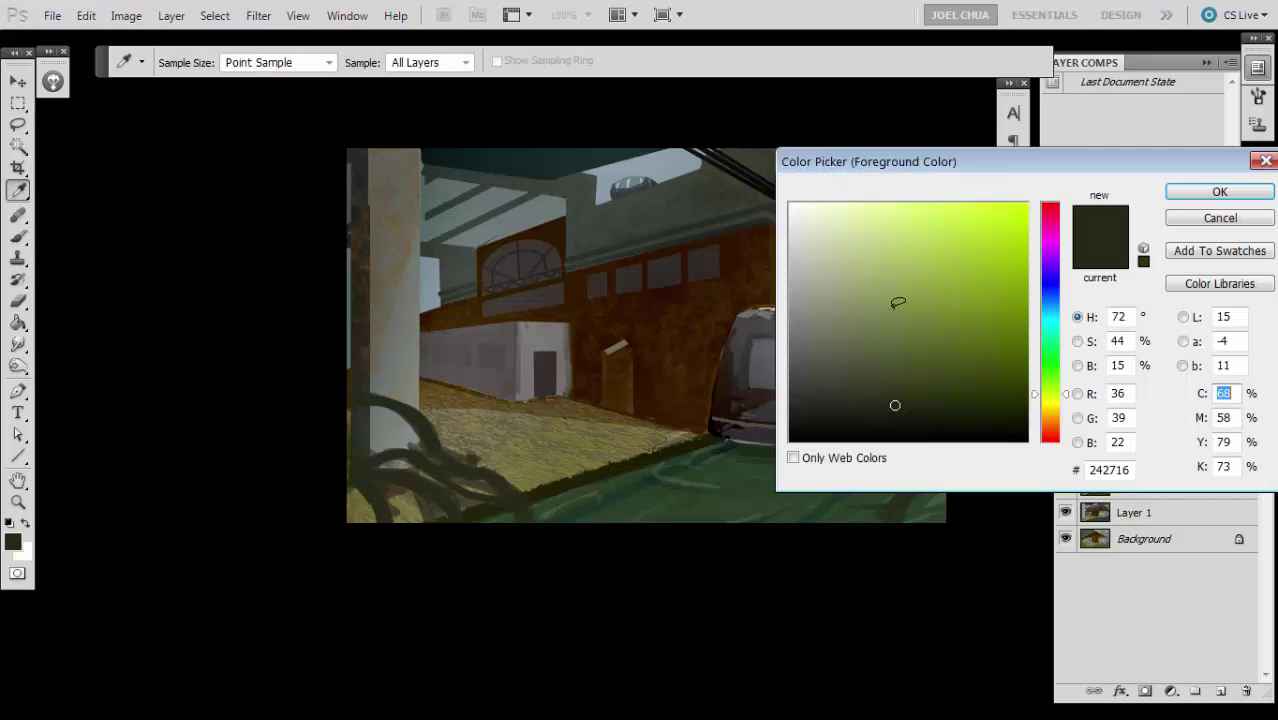
{"action": "left_click_drag", "start_coordinate": [896, 405], "coordinate": [860, 433]}
{"action": "left_click", "coordinate": [1053, 407]}
{"action": "left_click", "coordinate": [1219, 191]}
{"action": "mouse_move", "coordinate": [922, 488]}
{"action": "left_mouse_down"}
{"action": "mouse_move", "coordinate": [899, 516]}
{"action": "mouse_move", "coordinate": [900, 490]}
{"action": "mouse_move", "coordinate": [938, 462]}
{"action": "left_mouse_up"}
{"action": "mouse_move", "coordinate": [352, 478]}
{"action": "left_mouse_down"}
{"action": "mouse_move", "coordinate": [383, 495]}
{"action": "mouse_move", "coordinate": [384, 464]}
{"action": "mouse_move", "coordinate": [424, 479]}
{"action": "mouse_move", "coordinate": [386, 504]}
{"action": "left_mouse_up"}
{"action": "left_click_drag", "start_coordinate": [413, 407], "coordinate": [413, 455]}
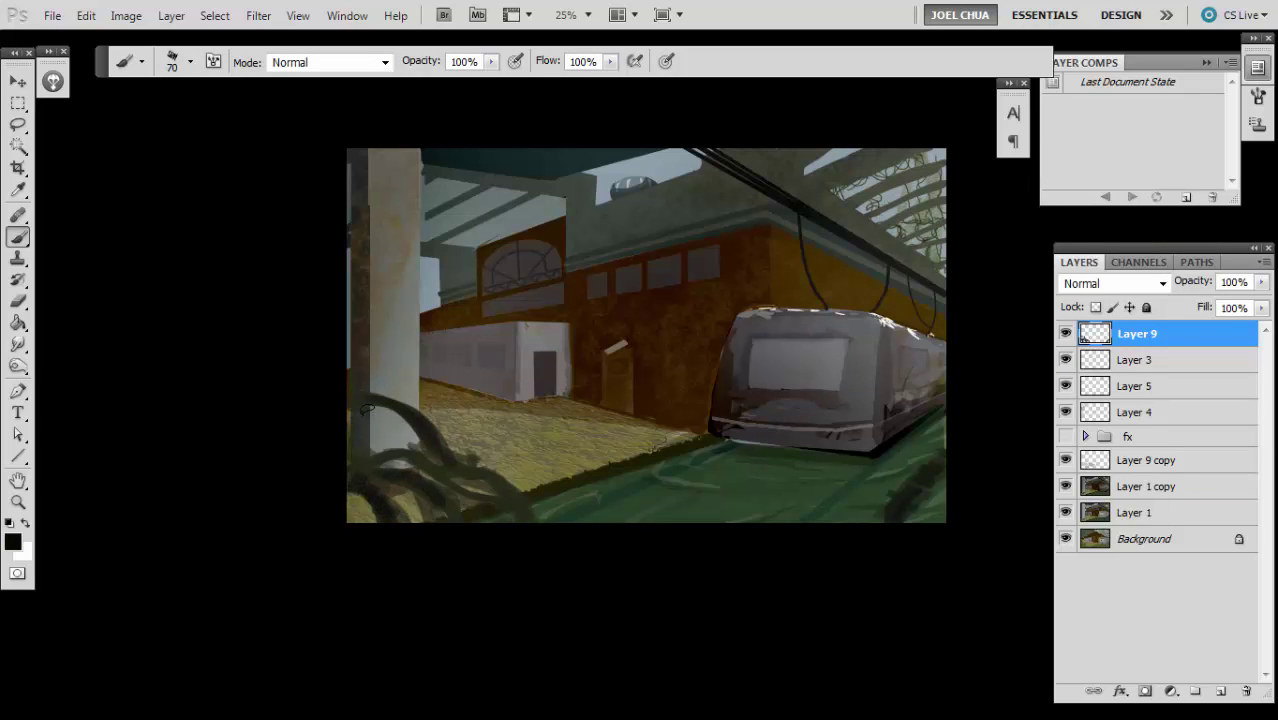
{"action": "left_click_drag", "start_coordinate": [372, 405], "coordinate": [422, 467]}
{"action": "left_click_drag", "start_coordinate": [374, 408], "coordinate": [413, 446]}
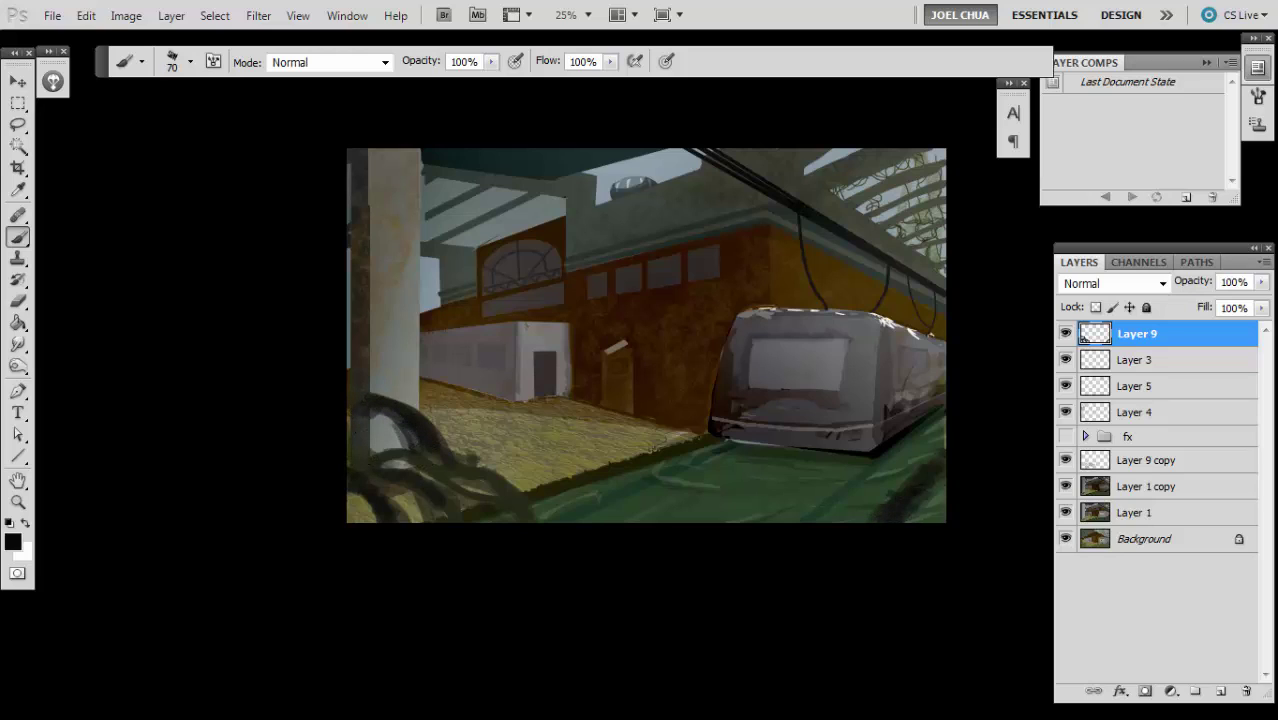
- Extend dark roots across the lower-right foreground and up the painting's left edge beside the pillar, using smaller brush sizes
{"action": "mouse_move", "coordinate": [932, 490]}
{"action": "left_mouse_down"}
{"action": "mouse_move", "coordinate": [881, 494]}
{"action": "mouse_move", "coordinate": [938, 479]}
{"action": "mouse_move", "coordinate": [840, 511]}
{"action": "mouse_move", "coordinate": [836, 499]}
{"action": "mouse_move", "coordinate": [755, 511]}
{"action": "left_mouse_up"}
{"action": "key", "text": "bracketleft"}
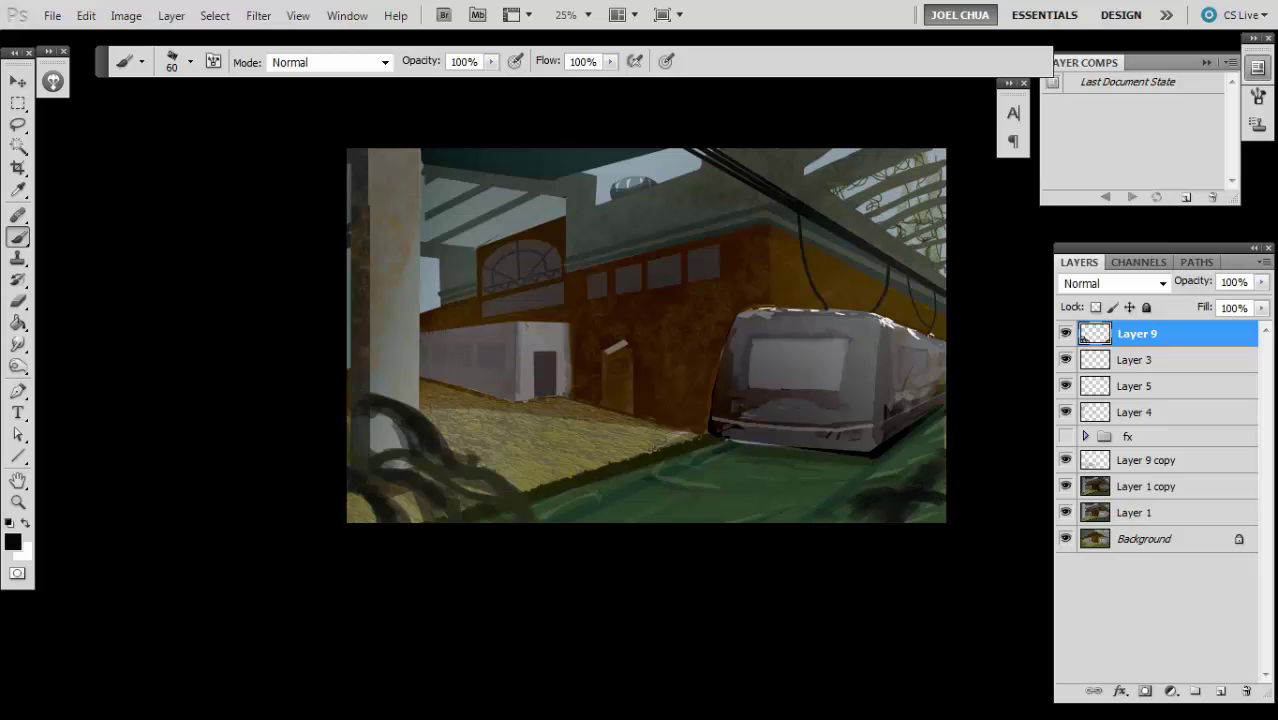
{"action": "key", "text": "bracketleft"}
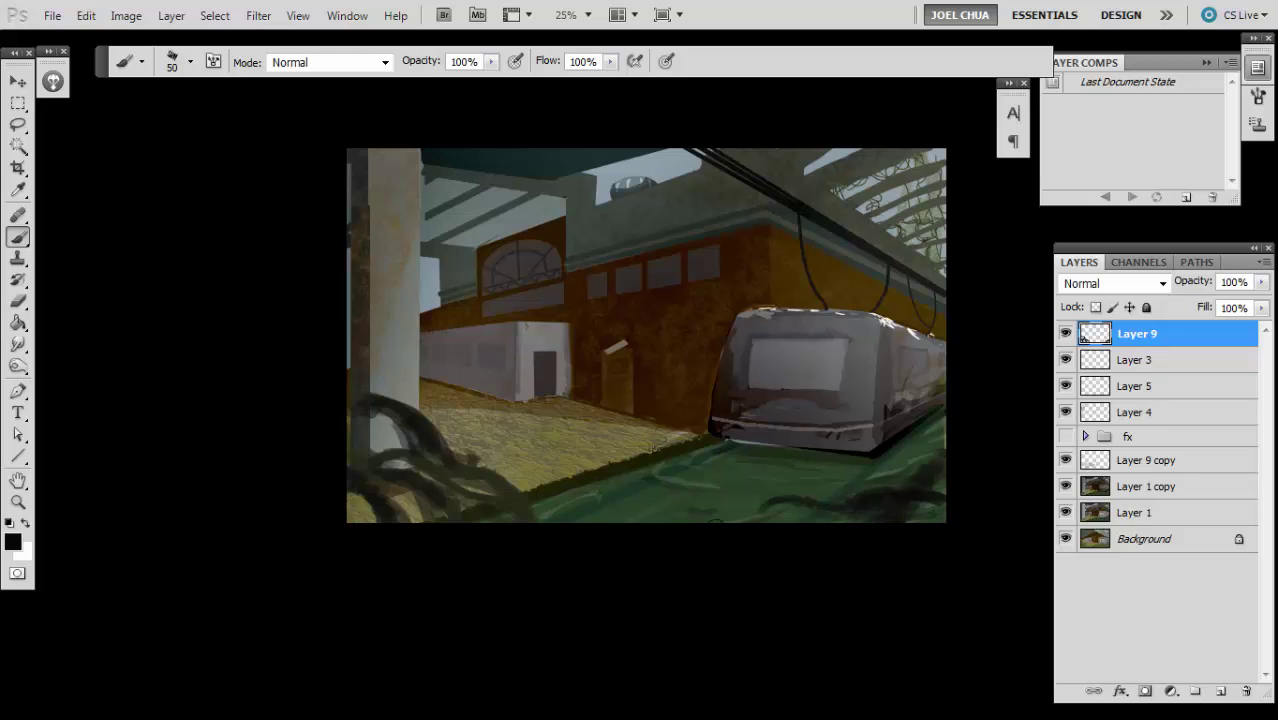
{"action": "mouse_move", "coordinate": [352, 356]}
{"action": "left_mouse_down"}
{"action": "mouse_move", "coordinate": [373, 433]}
{"action": "mouse_move", "coordinate": [380, 419]}
{"action": "mouse_move", "coordinate": [367, 420]}
{"action": "mouse_move", "coordinate": [396, 450]}
{"action": "left_mouse_up"}
- Pick lighter olive-brown tones and paint highlights and bark detail over the root tangle at the pillar
{"action": "key", "text": "n"}
{"action": "mouse_move", "coordinate": [860, 420]}
{"action": "left_mouse_down"}
{"action": "mouse_move", "coordinate": [842, 372]}
{"action": "mouse_move", "coordinate": [854, 374]}
{"action": "left_mouse_up"}
{"action": "key", "text": "Return"}
{"action": "left_click_drag", "start_coordinate": [374, 419], "coordinate": [374, 446]}
{"action": "key", "text": "n"}
{"action": "left_click", "coordinate": [900, 366]}
{"action": "key", "text": "Return"}
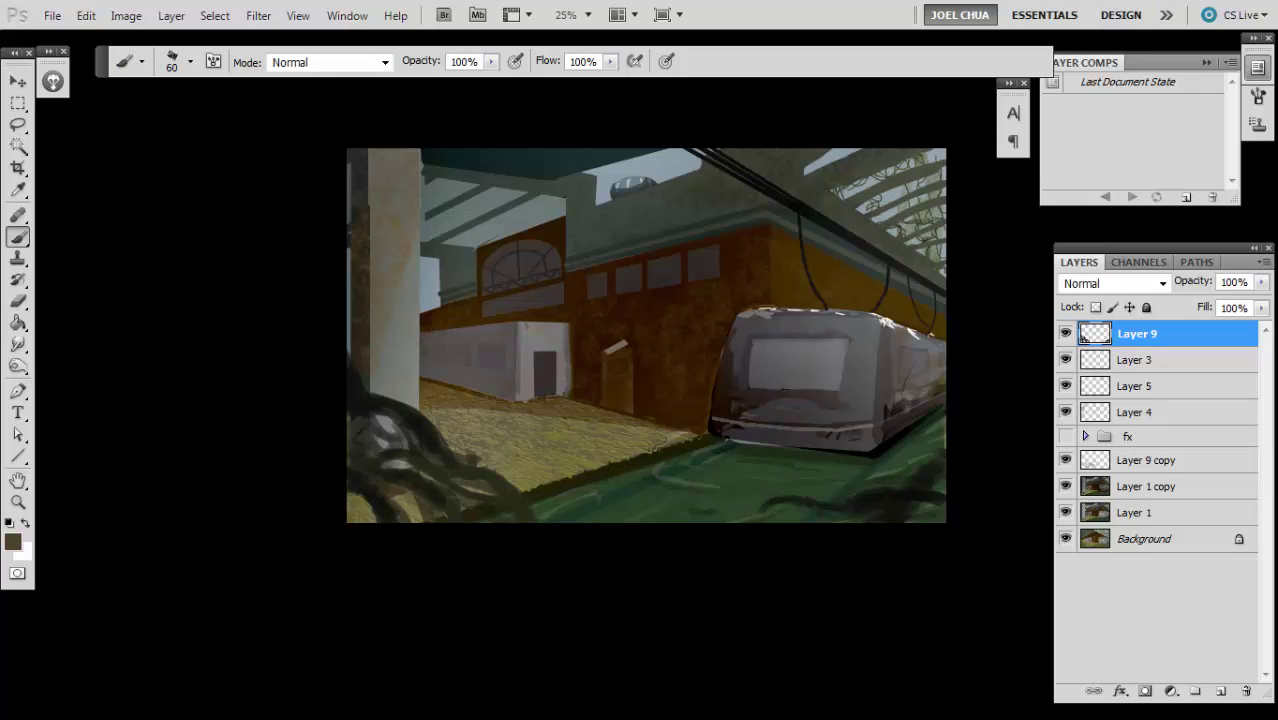
{"action": "left_click_drag", "start_coordinate": [364, 376], "coordinate": [440, 442]}
{"action": "key", "text": "bracketleft"}
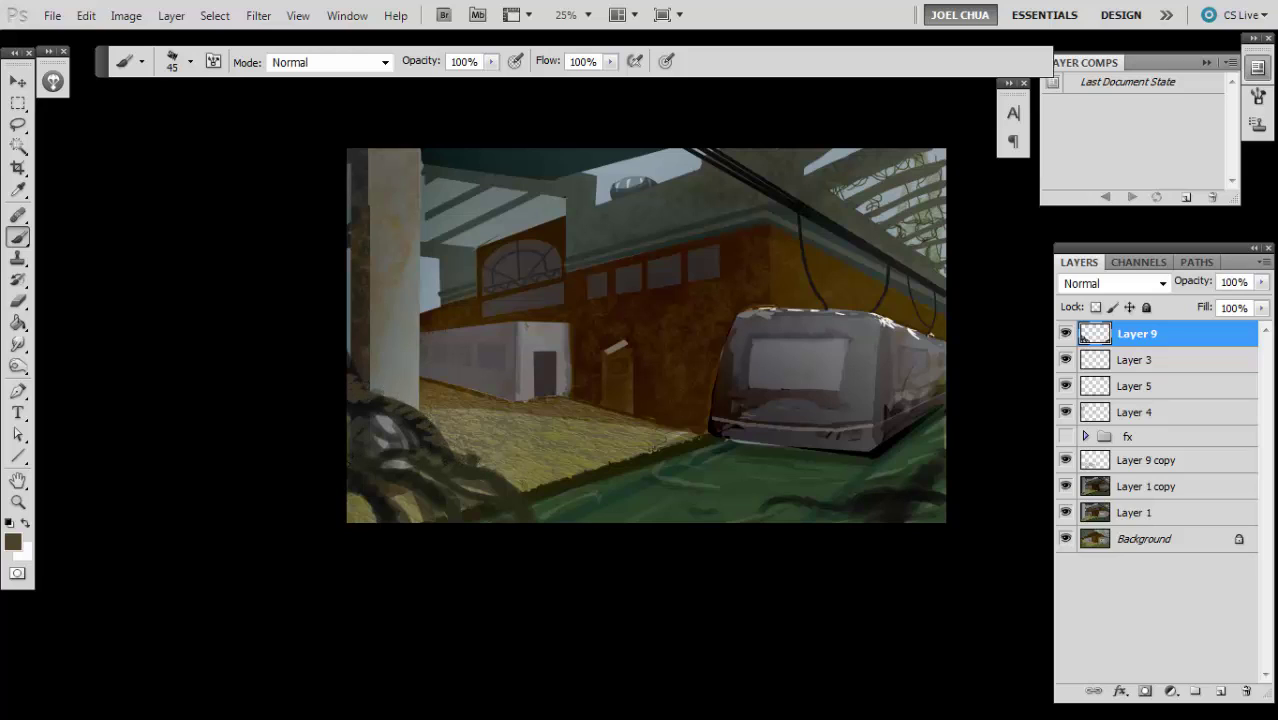
{"action": "key", "text": "bracketright"}
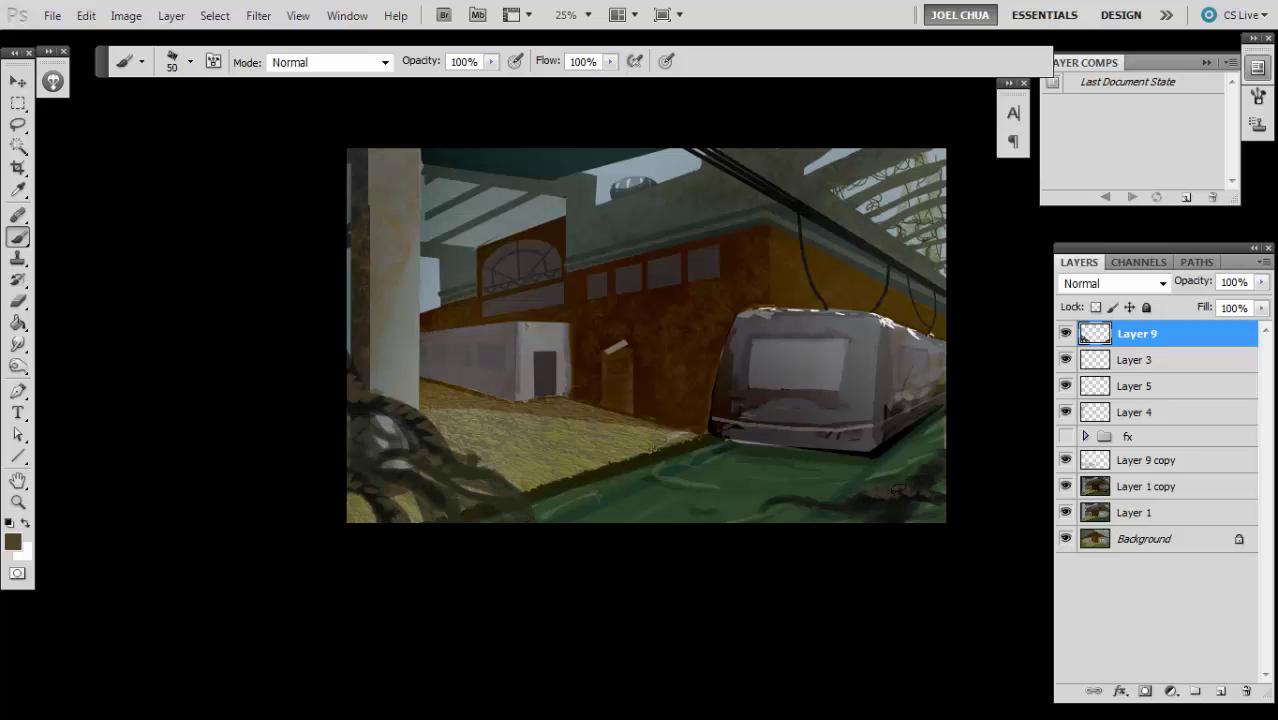
- Preview the fx group on and off, and pick a light tan for small highlights on the lower-right roots
{"action": "left_click", "coordinate": [1066, 436]}
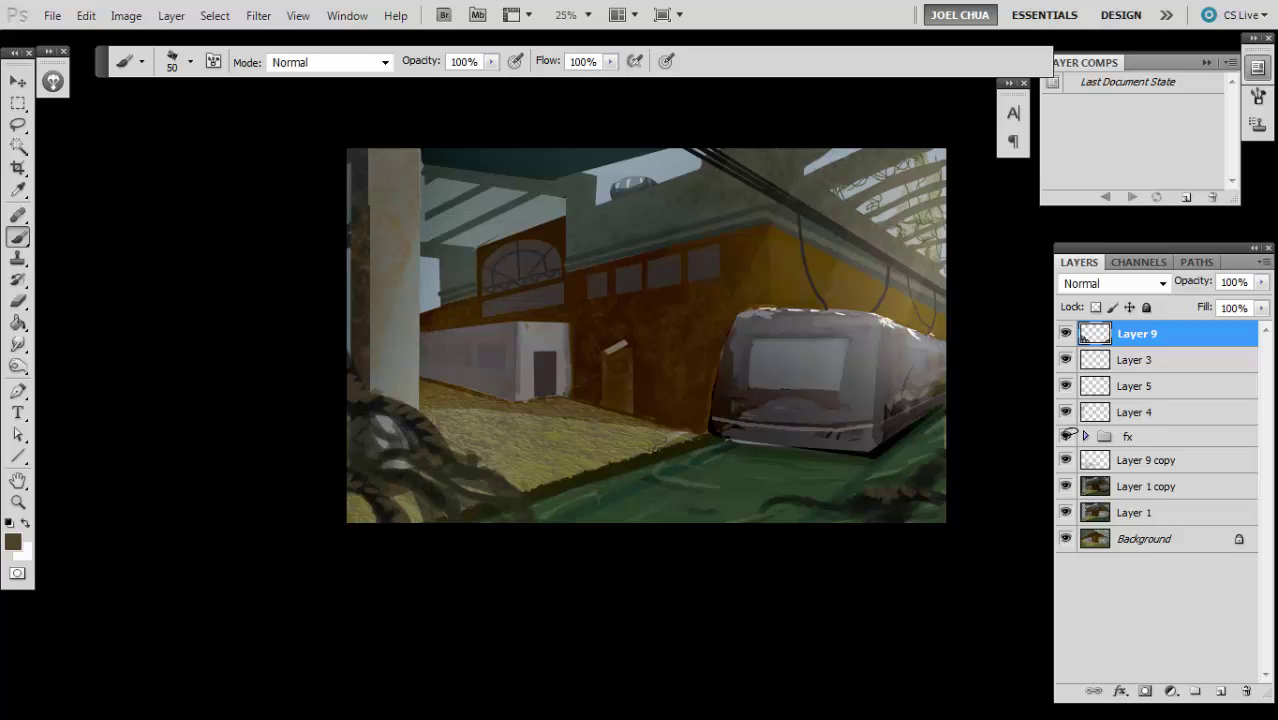
{"action": "left_click", "coordinate": [1066, 436]}
{"action": "key", "text": "n"}
{"action": "left_click_drag", "start_coordinate": [901, 314], "coordinate": [890, 228]}
{"action": "key", "text": "Return"}
{"action": "key", "text": "b"}
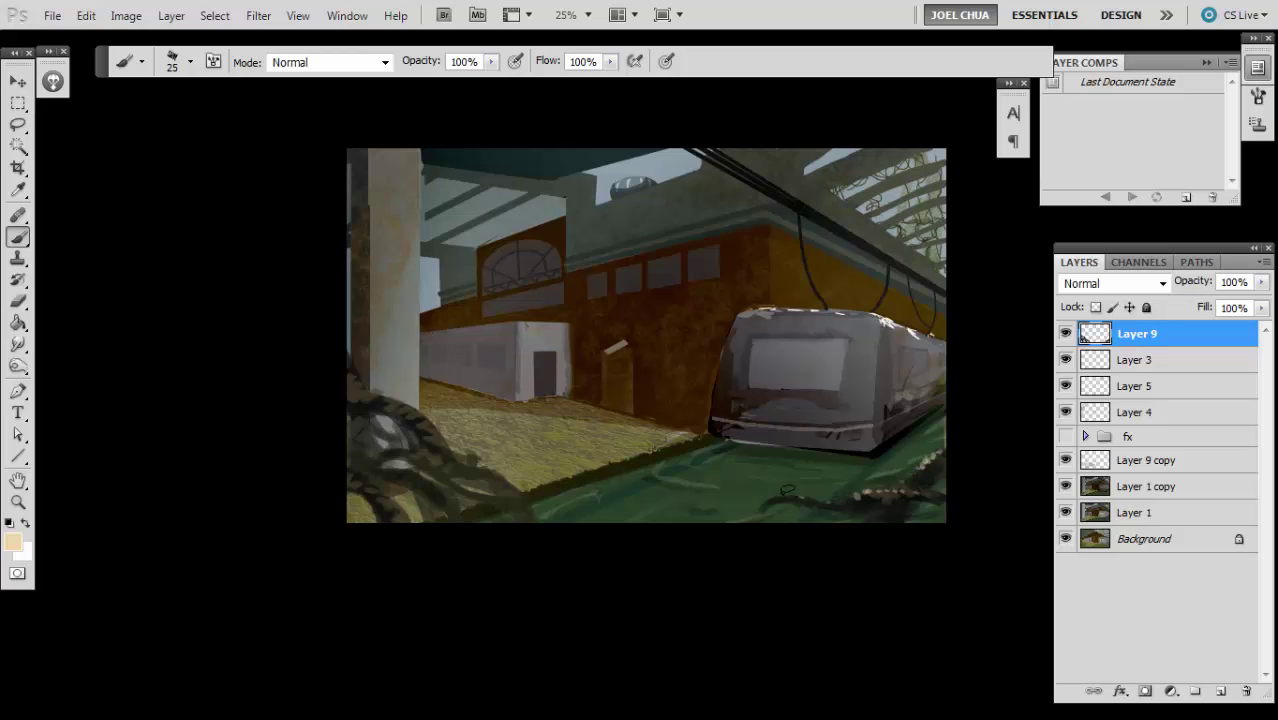
- Refine the lower-right roots with adjusted and sampled tones, and compare the painting with Layer 9 hidden and shown
{"action": "key", "text": "n"}
{"action": "left_click_drag", "start_coordinate": [870, 222], "coordinate": [895, 292]}
{"action": "key", "text": "Return"}
{"action": "left_click", "coordinate": [860, 496], "text": "alt"}
{"action": "left_click", "coordinate": [851, 496], "text": "alt"}
{"action": "left_click", "coordinate": [852, 499], "text": "alt"}
{"action": "key", "text": "ctrl+minus"}
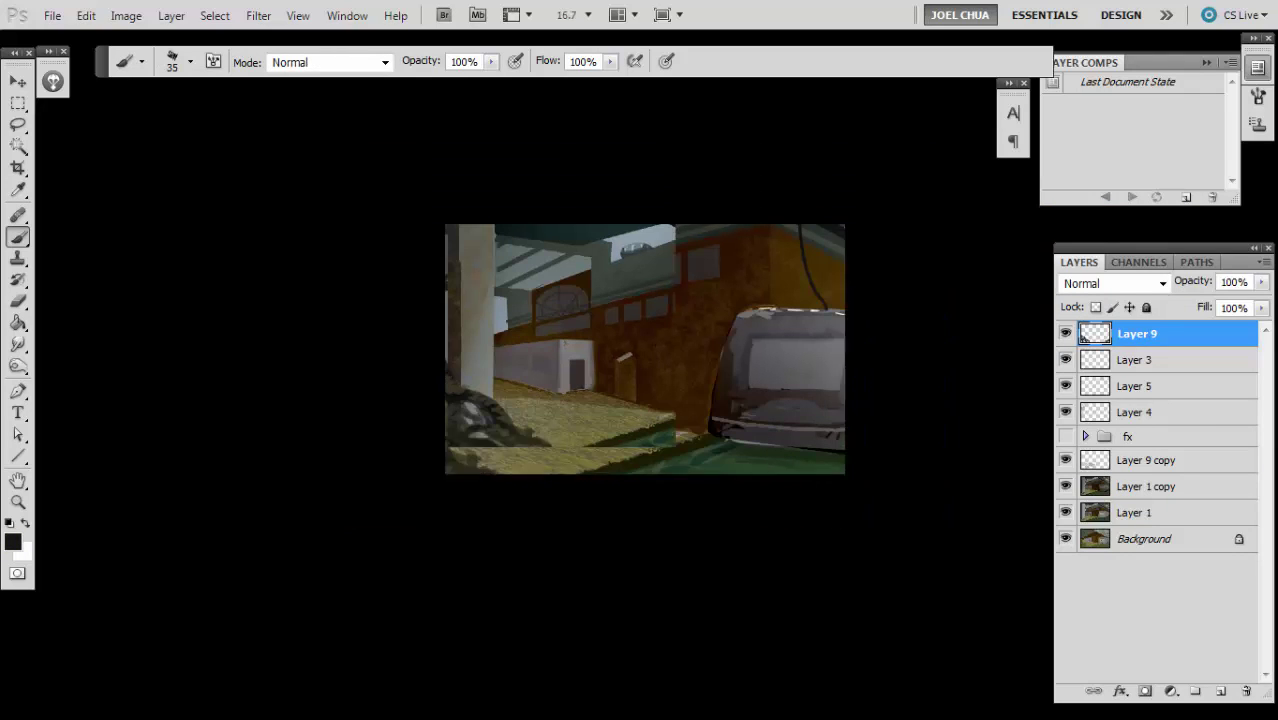
{"action": "left_click", "coordinate": [1065, 333]}
{"action": "left_click", "coordinate": [1065, 333]}
- Pick a medium green as the painting colour for the roof vines
{"action": "key", "text": "ctrl+plus"}
{"action": "key", "text": "ctrl+plus"}
{"action": "left_click_drag", "start_coordinate": [898, 150], "coordinate": [730, 357]}
{"action": "key", "text": "n"}
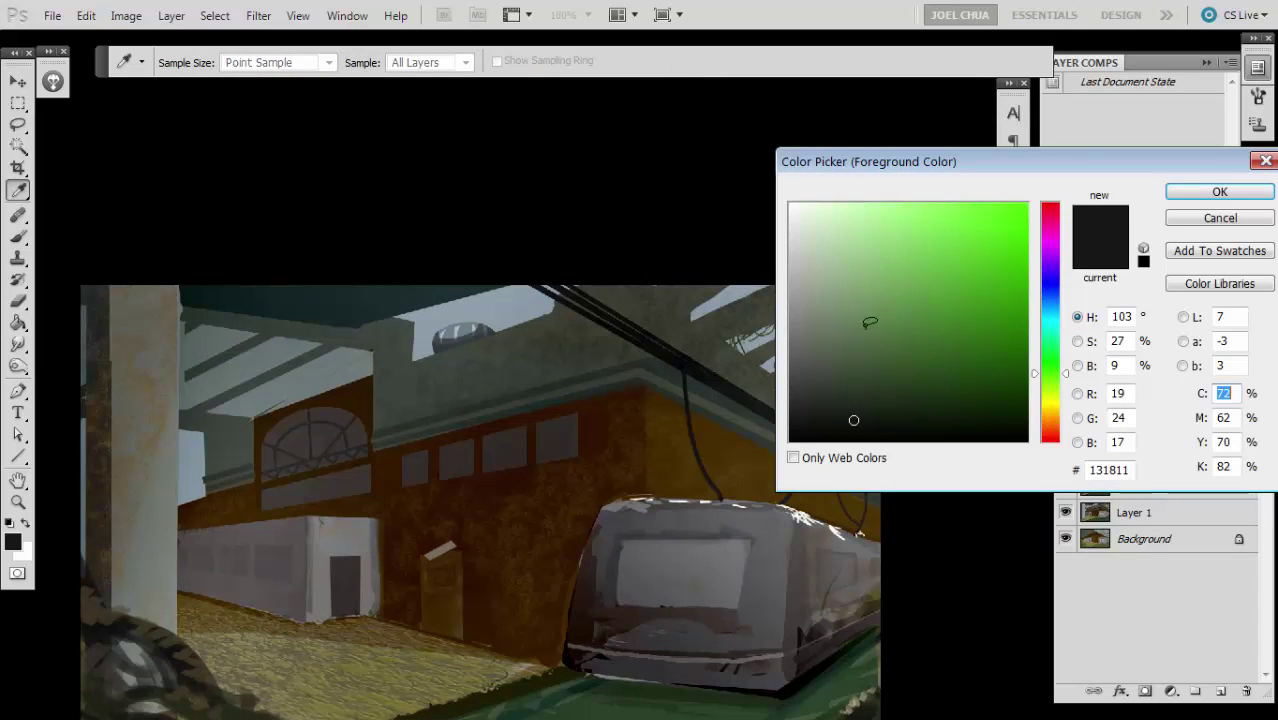
{"action": "left_click_drag", "start_coordinate": [1041, 410], "coordinate": [1041, 383]}
{"action": "left_click", "coordinate": [959, 259]}
{"action": "left_click_drag", "start_coordinate": [959, 258], "coordinate": [944, 314]}
{"action": "left_click_drag", "start_coordinate": [1050, 383], "coordinate": [1050, 380]}
{"action": "left_click", "coordinate": [934, 342]}
{"action": "key", "text": "Return"}
- Add a new layer above Layer 9 and paint a thin green vine over the broken roof above the large train, using a 10 px brush
{"action": "key", "text": "ctrl+plus"}
{"action": "left_click_drag", "start_coordinate": [820, 238], "coordinate": [644, 283]}
{"action": "key", "text": "ctrl+plus"}
{"action": "key", "text": "ctrl+plus"}
{"action": "key", "text": "ctrl+plus"}
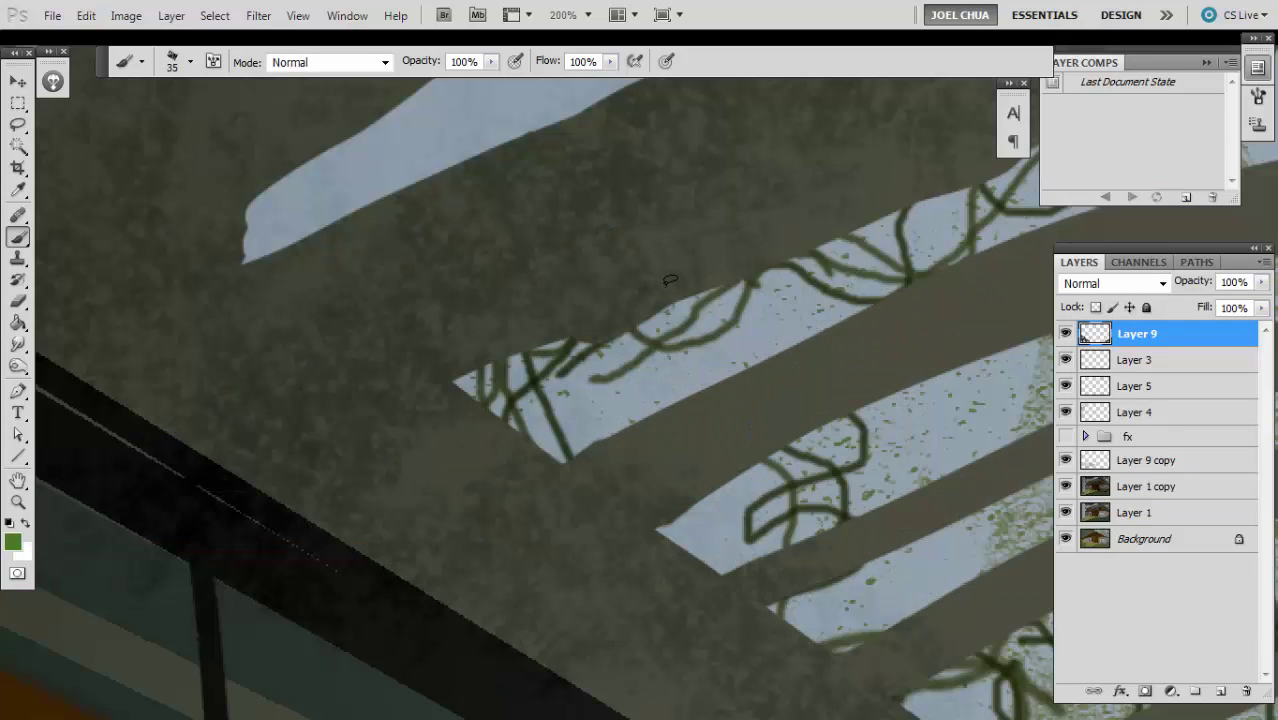
{"action": "key", "text": "bracketleft"}
{"action": "key", "text": "bracketleft"}
{"action": "key", "text": "ctrl+minus"}
{"action": "key", "text": "ctrl+minus"}
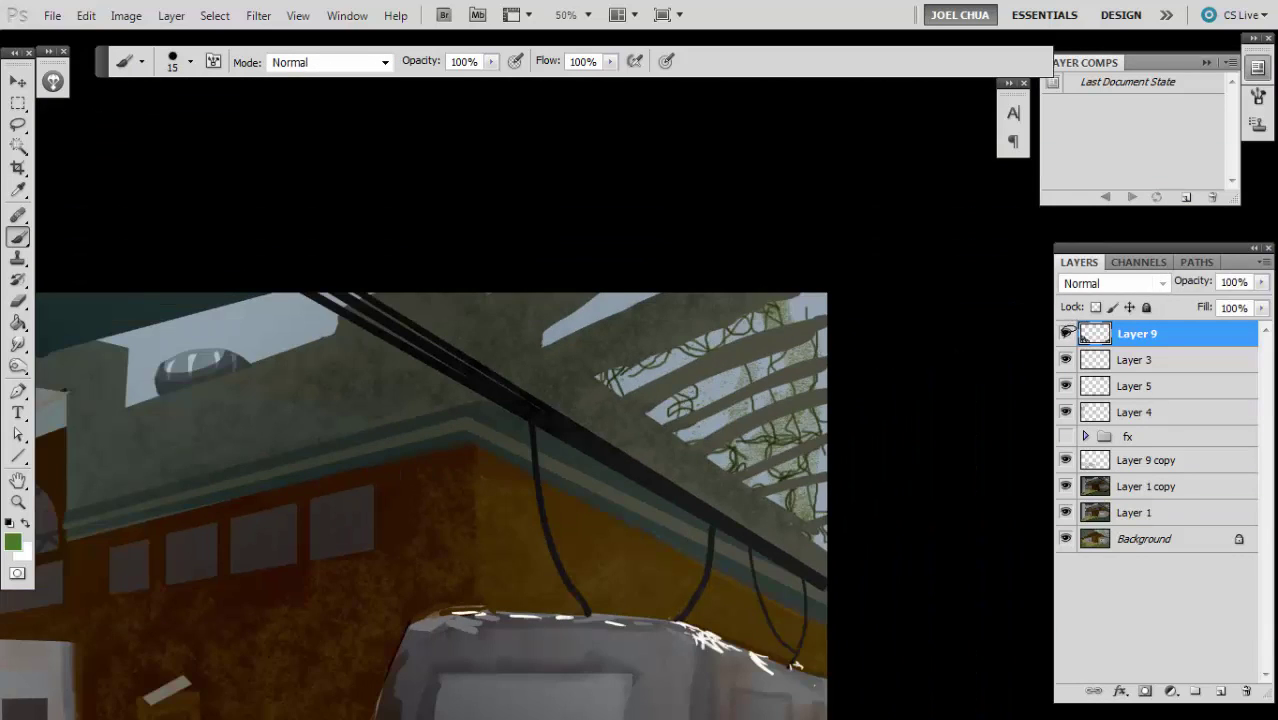
{"action": "key", "text": "ctrl+shift+alt+n"}
{"action": "left_click_drag", "start_coordinate": [629, 365], "coordinate": [661, 399]}
{"action": "key", "text": "ctrl+plus"}
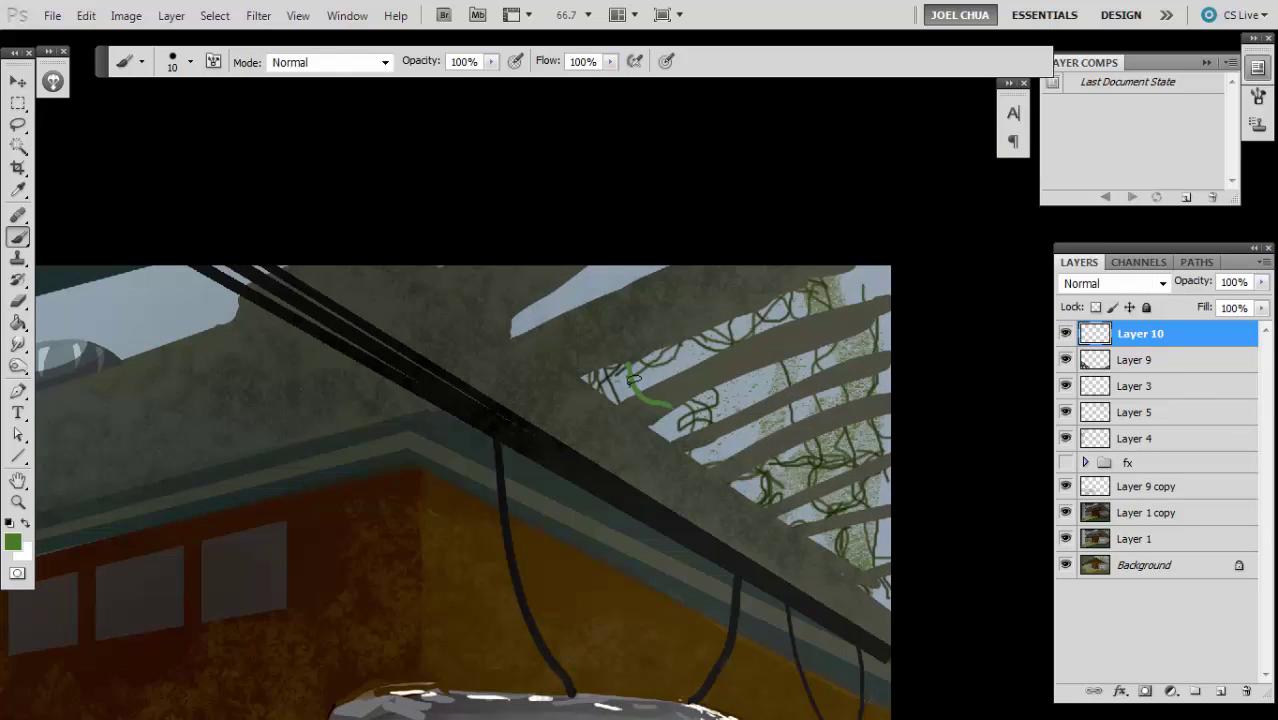
- Pick a dark green, paint another hanging vine at the same roof slats, and enlarge the brush to 15 px
{"action": "key", "text": "n"}
{"action": "left_click", "coordinate": [918, 390]}
{"action": "key", "text": "Return"}
{"action": "mouse_move", "coordinate": [652, 354]}
{"action": "left_mouse_down"}
{"action": "mouse_move", "coordinate": [622, 395]}
{"action": "mouse_move", "coordinate": [668, 414]}
{"action": "left_mouse_up"}
{"action": "key", "text": "ctrl+minus"}
{"action": "key", "text": "bracketright"}
{"action": "mouse_move", "coordinate": [722, 334]}
{"action": "left_mouse_down"}
{"action": "mouse_move", "coordinate": [706, 400]}
{"action": "mouse_move", "coordinate": [734, 326]}
{"action": "mouse_move", "coordinate": [563, 385]}
{"action": "left_mouse_up"}
{"action": "key", "text": "ctrl+minus"}
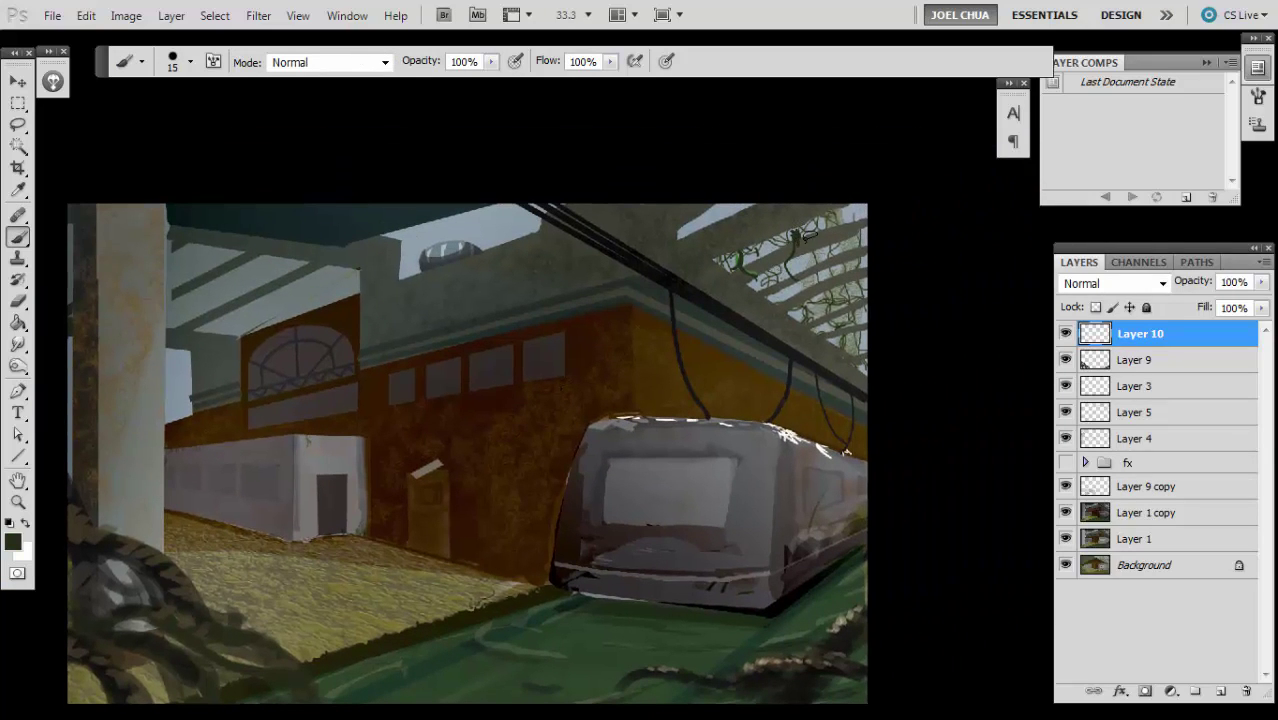
- Paint more dark vines dangling from the roof slats above the large train, varying the brush size
{"action": "left_click_drag", "start_coordinate": [808, 238], "coordinate": [798, 273]}
{"action": "left_click_drag", "start_coordinate": [814, 214], "coordinate": [843, 278]}
{"action": "key", "text": "bracketleft"}
{"action": "key", "text": "bracketright"}
{"action": "left_click_drag", "start_coordinate": [830, 222], "coordinate": [837, 211]}
{"action": "left_click_drag", "start_coordinate": [811, 278], "coordinate": [806, 289]}
{"action": "mouse_move", "coordinate": [688, 216]}
{"action": "left_mouse_down"}
{"action": "mouse_move", "coordinate": [696, 234]}
{"action": "mouse_move", "coordinate": [700, 220]}
{"action": "left_mouse_up"}
{"action": "key", "text": "bracketright"}
- Paint dark hanging vines across the central roof opening near the dome, using a near-black tone and a 20 px brush
{"action": "key", "text": "n"}
{"action": "key", "text": "Escape"}
{"action": "key", "text": "bracketright"}
{"action": "mouse_move", "coordinate": [712, 264]}
{"action": "left_mouse_down"}
{"action": "mouse_move", "coordinate": [715, 212]}
{"action": "mouse_move", "coordinate": [731, 240]}
{"action": "mouse_move", "coordinate": [723, 212]}
{"action": "mouse_move", "coordinate": [727, 232]}
{"action": "mouse_move", "coordinate": [735, 215]}
{"action": "mouse_move", "coordinate": [742, 246]}
{"action": "left_mouse_up"}
{"action": "left_click_drag", "start_coordinate": [411, 263], "coordinate": [499, 264]}
{"action": "left_click_drag", "start_coordinate": [548, 222], "coordinate": [540, 274]}
{"action": "key", "text": "n"}
{"action": "key", "text": "Return"}
{"action": "key", "text": "b"}
{"action": "key", "text": "["}
{"action": "mouse_move", "coordinate": [583, 208]}
{"action": "left_mouse_down"}
{"action": "mouse_move", "coordinate": [555, 244]}
{"action": "mouse_move", "coordinate": [531, 230]}
{"action": "mouse_move", "coordinate": [496, 248]}
{"action": "mouse_move", "coordinate": [467, 238]}
{"action": "mouse_move", "coordinate": [460, 282]}
{"action": "left_mouse_up"}
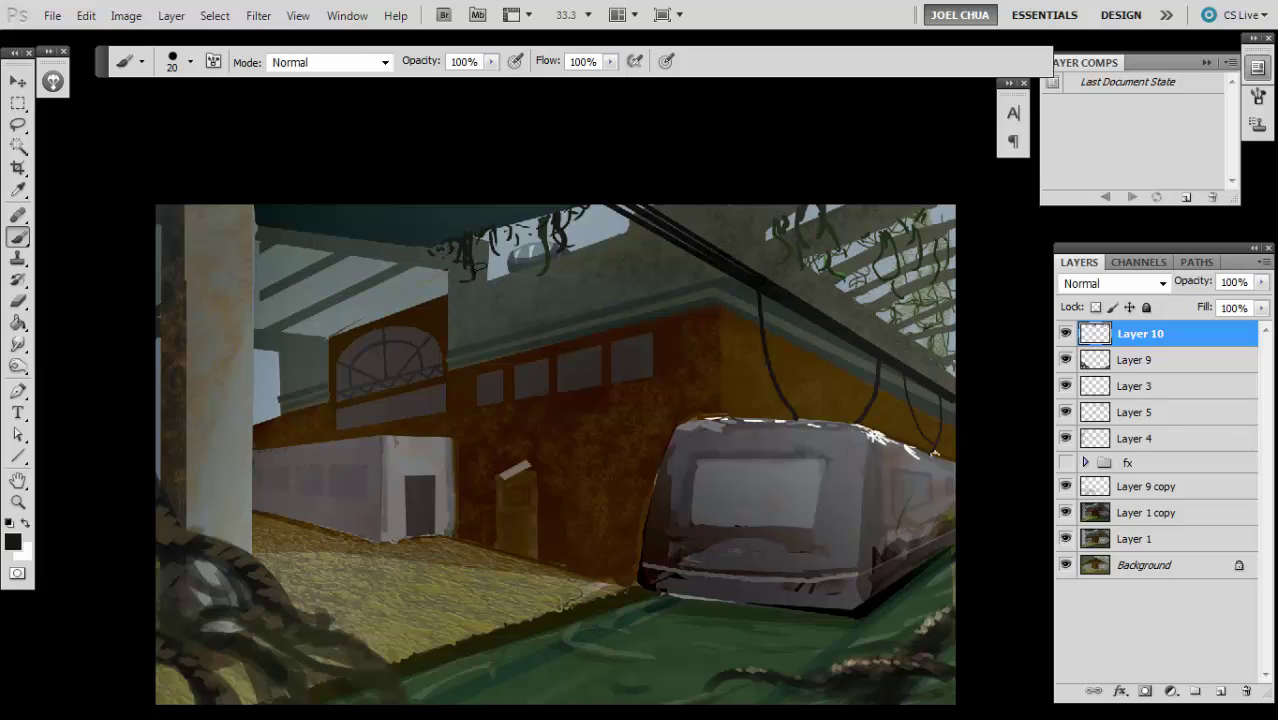
- Add short strands to the vines at the central roof opening and erase the excess strokes over the dome
{"action": "left_click_drag", "start_coordinate": [478, 242], "coordinate": [500, 258]}
{"action": "left_click_drag", "start_coordinate": [565, 213], "coordinate": [578, 214]}
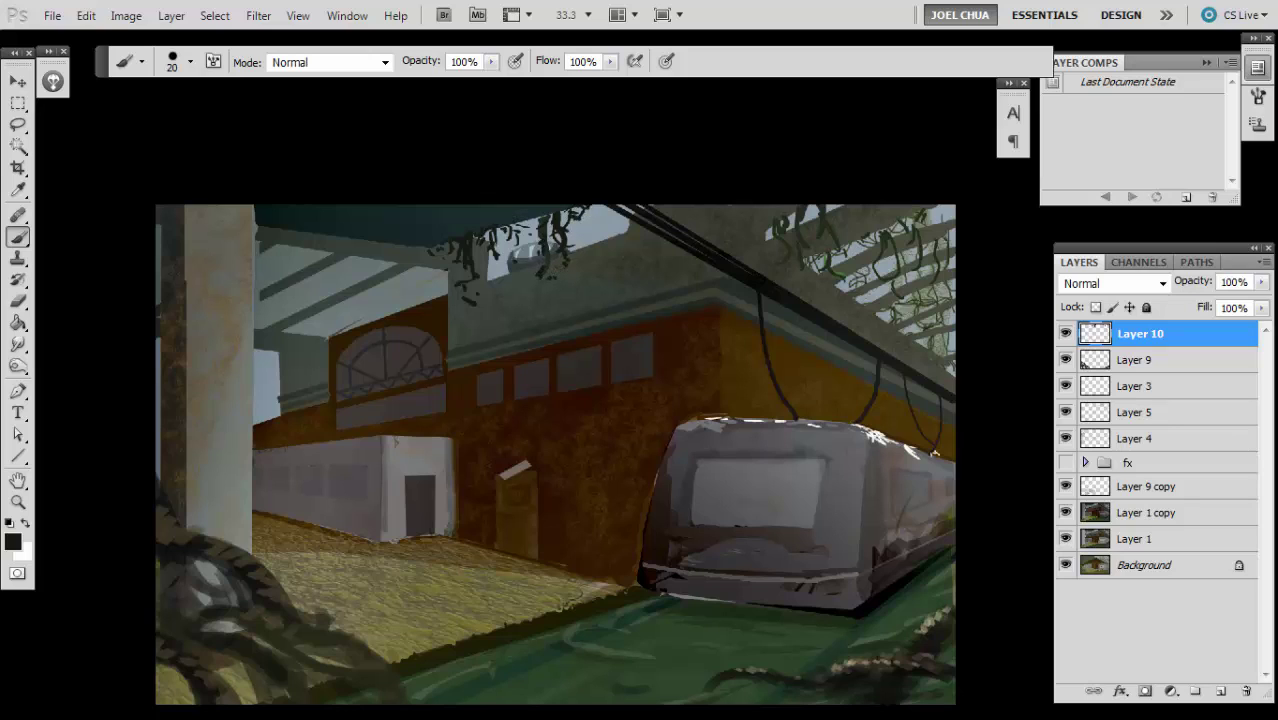
{"action": "key", "text": "e"}
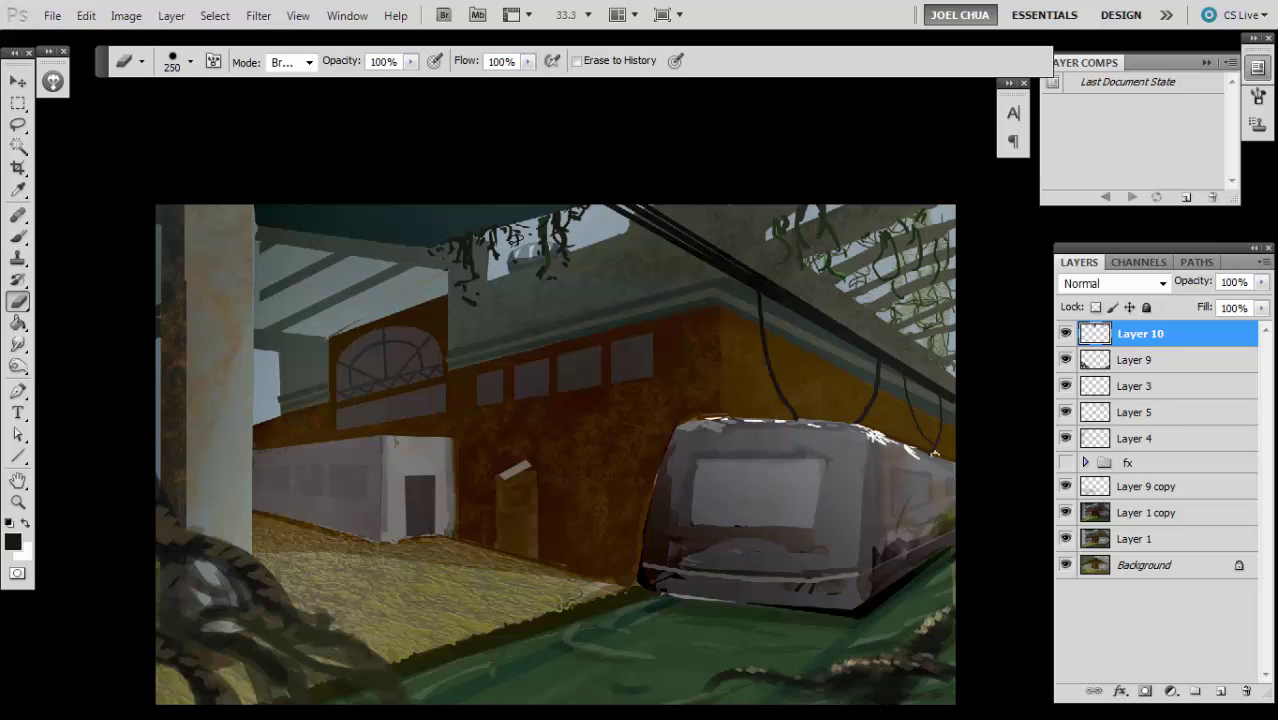
{"action": "mouse_move", "coordinate": [514, 225]}
{"action": "left_mouse_down"}
{"action": "mouse_move", "coordinate": [522, 250]}
{"action": "mouse_move", "coordinate": [530, 240]}
{"action": "left_mouse_up"}
{"action": "key", "text": "b"}
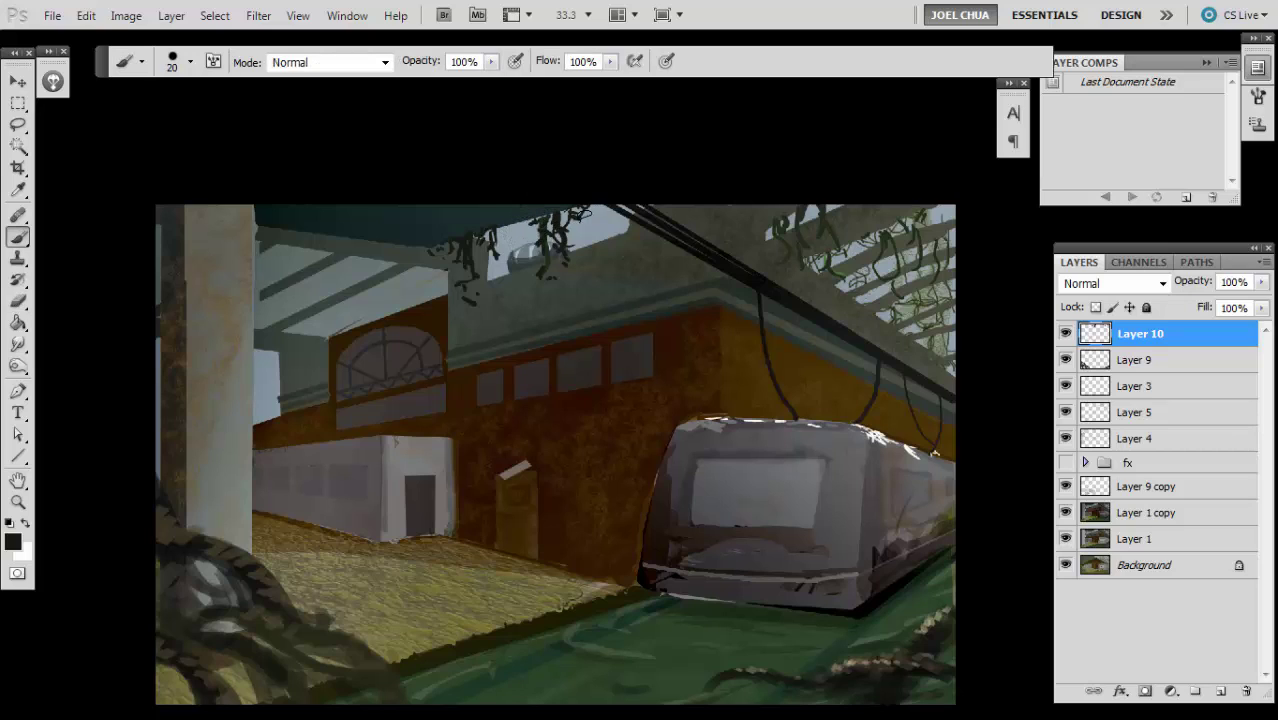
- Paint thin looping vine strands at the central opening and over the roof slats with a 10 px brush
{"action": "key", "text": "bracketleft"}
{"action": "left_click_drag", "start_coordinate": [587, 211], "coordinate": [618, 217]}
{"action": "left_click_drag", "start_coordinate": [510, 225], "coordinate": [483, 247]}
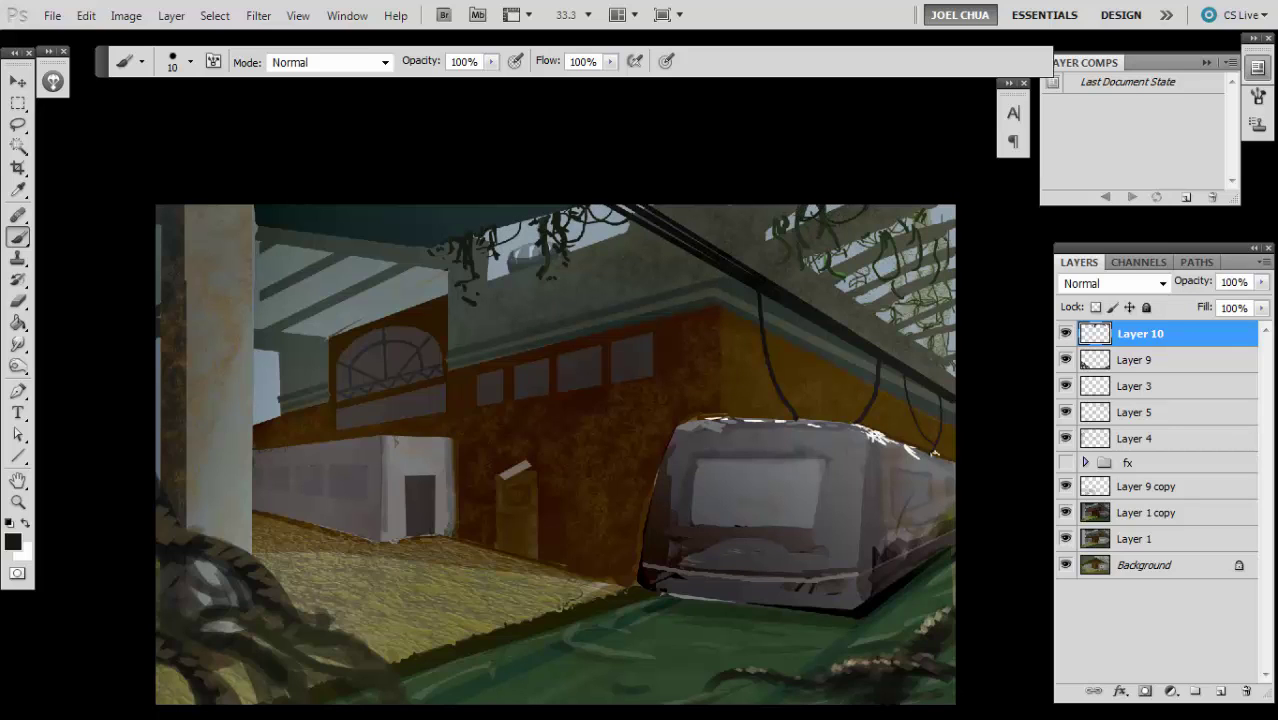
{"action": "mouse_move", "coordinate": [866, 215]}
{"action": "left_mouse_down"}
{"action": "mouse_move", "coordinate": [932, 214]}
{"action": "mouse_move", "coordinate": [945, 243]}
{"action": "mouse_move", "coordinate": [836, 250]}
{"action": "mouse_move", "coordinate": [928, 227]}
{"action": "left_mouse_up"}
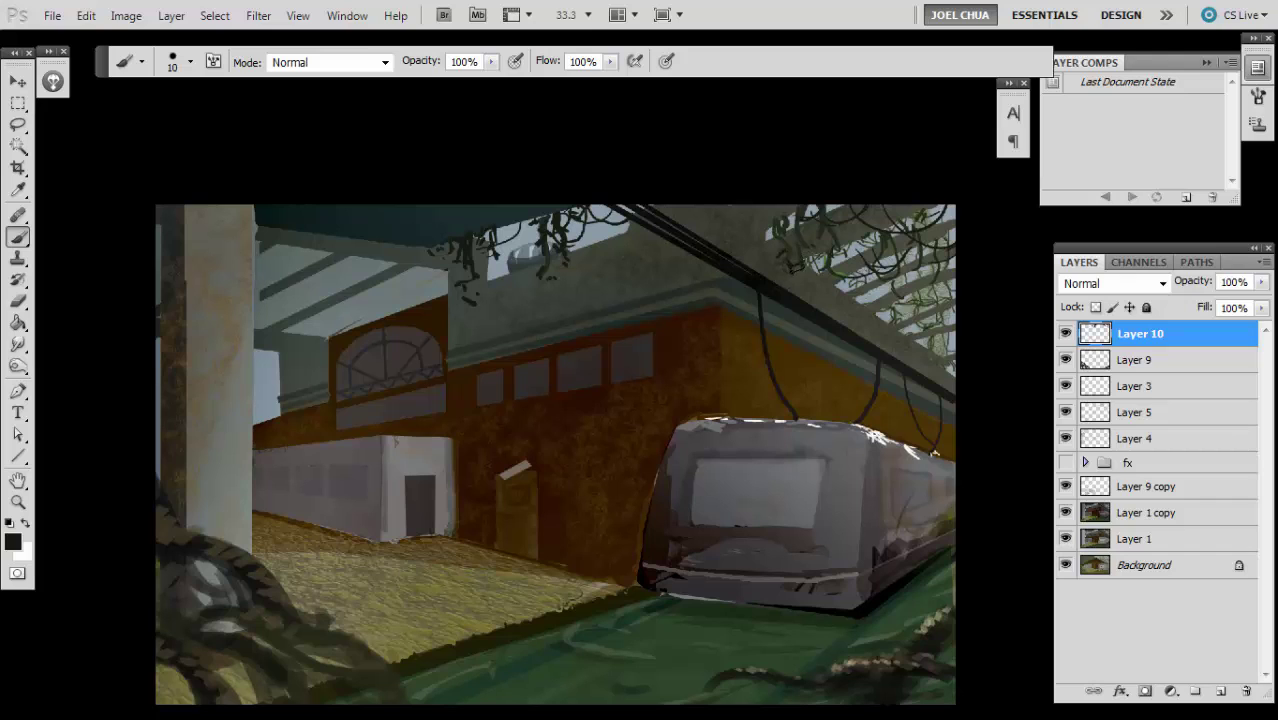
- Pick a bright green and dab small leaf highlights onto the hanging vines with a 9 px brush
{"action": "key", "text": "n"}
{"action": "mouse_move", "coordinate": [928, 392]}
{"action": "left_mouse_down"}
{"action": "mouse_move", "coordinate": [933, 351]}
{"action": "mouse_move", "coordinate": [907, 322]}
{"action": "mouse_move", "coordinate": [936, 303]}
{"action": "left_mouse_up"}
{"action": "left_click", "coordinate": [1048, 380]}
{"action": "key", "text": "Return"}
{"action": "key", "text": "]"}
{"action": "key", "text": "["}
{"action": "key", "text": "["}
{"action": "key", "text": "["}
{"action": "mouse_move", "coordinate": [918, 221]}
{"action": "left_mouse_down"}
{"action": "mouse_move", "coordinate": [934, 213]}
{"action": "mouse_move", "coordinate": [928, 246]}
{"action": "left_mouse_up"}
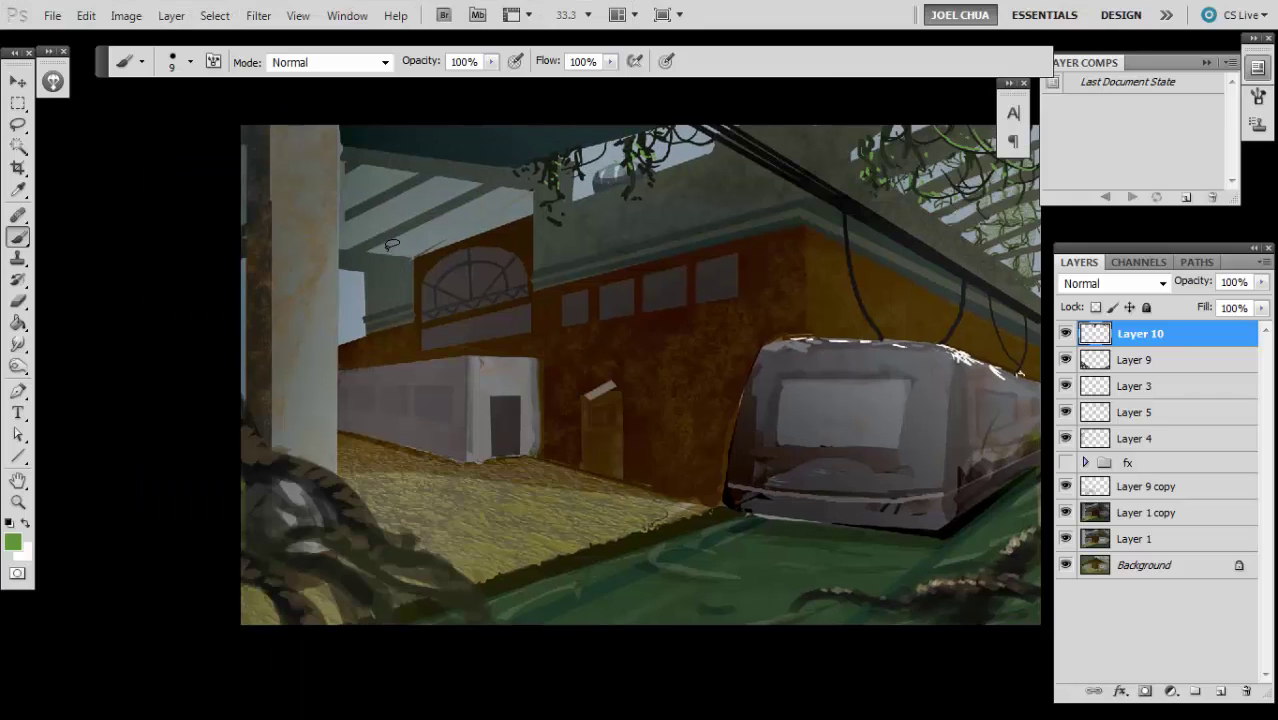
- Lasso an irregular patch of roof glass just above the arched window
{"action": "key", "text": "ctrl+plus"}
{"action": "key", "text": "ctrl+plus"}
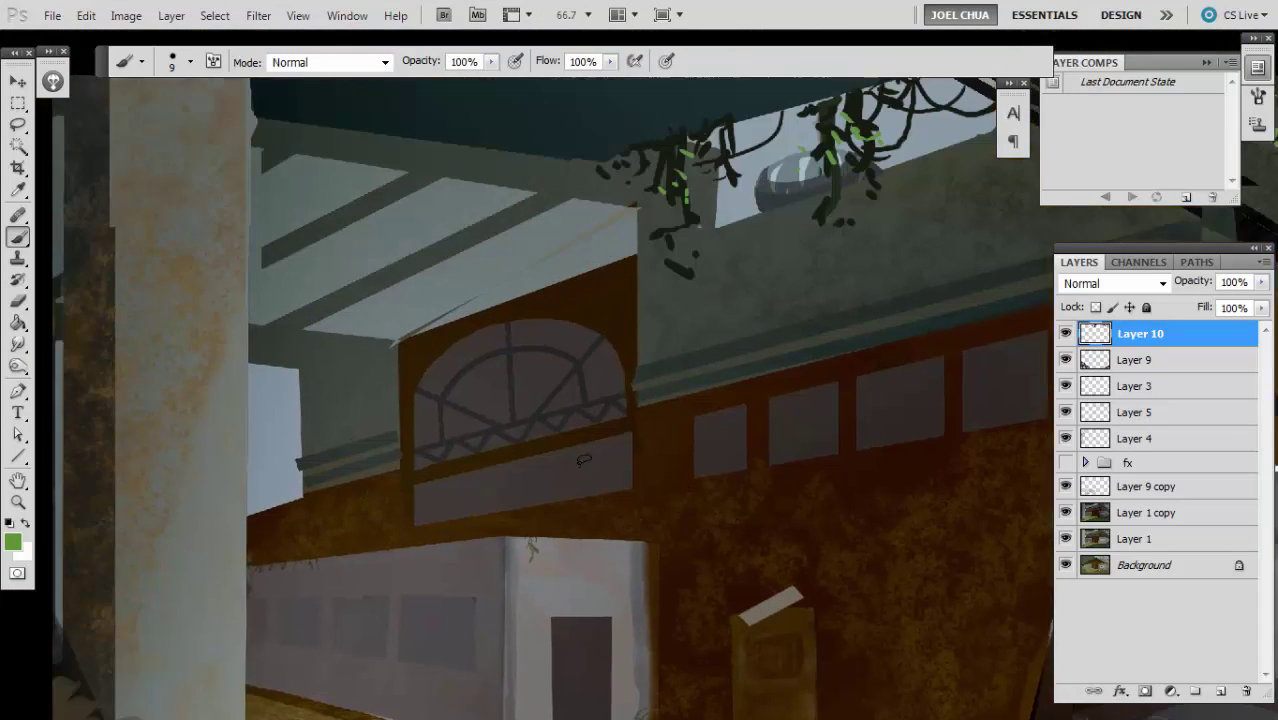
{"action": "key", "text": "l"}
{"action": "mouse_move", "coordinate": [432, 360]}
{"action": "left_mouse_down"}
{"action": "mouse_move", "coordinate": [533, 337]}
{"action": "mouse_move", "coordinate": [475, 327]}
{"action": "mouse_move", "coordinate": [401, 353]}
{"action": "mouse_move", "coordinate": [410, 380]}
{"action": "left_mouse_up"}
- Merge Layer 1 copy and Layer 9 copy down into Layer 1, and add a new layer above it for painting
{"action": "key", "text": "alt+comma"}
{"action": "left_click", "coordinate": [400, 360]}
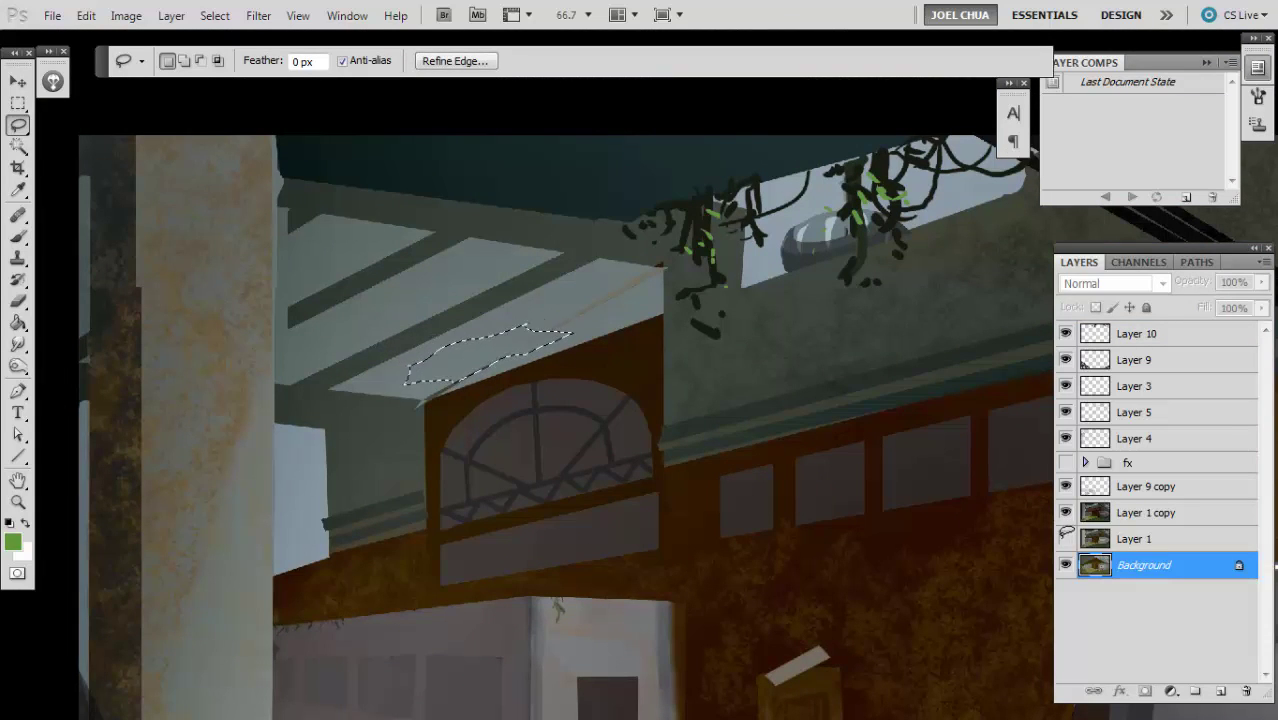
{"action": "key", "text": "ctrl+0"}
{"action": "left_click", "coordinate": [1093, 512]}
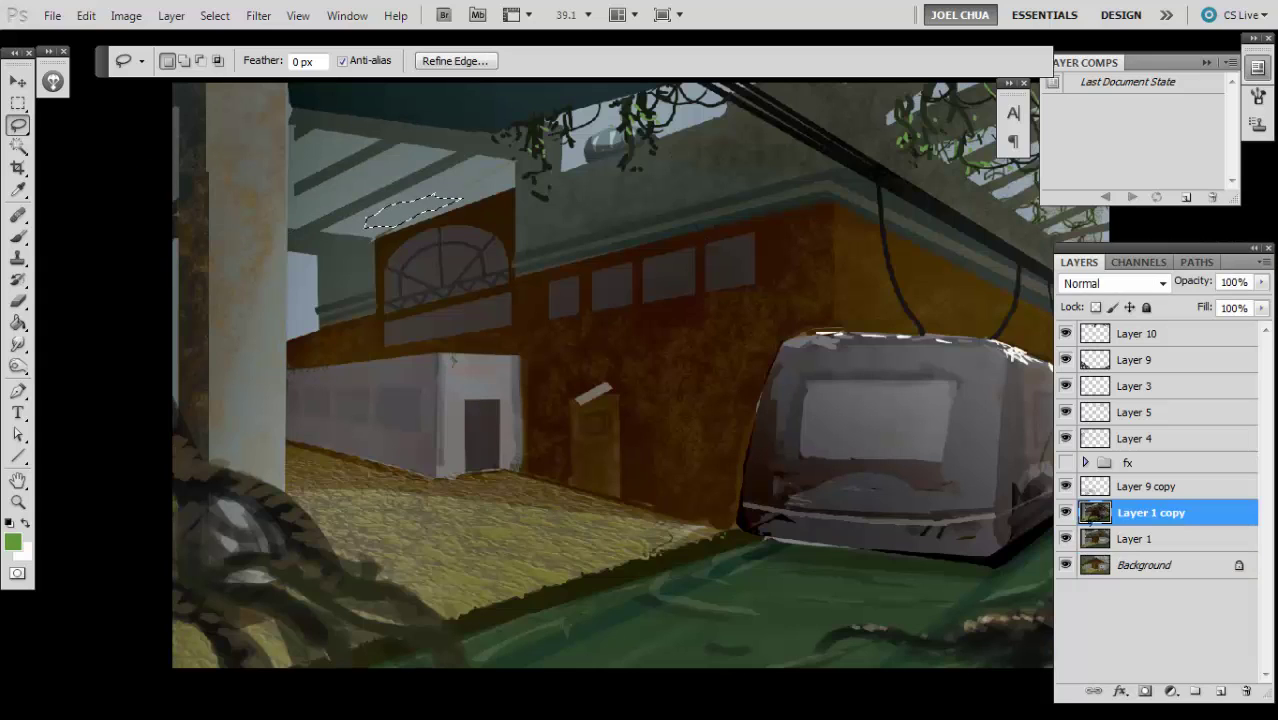
{"action": "key", "text": "ctrl+e"}
{"action": "left_click", "coordinate": [1065, 486]}
{"action": "left_click", "coordinate": [1065, 486]}
{"action": "left_click", "coordinate": [1103, 485]}
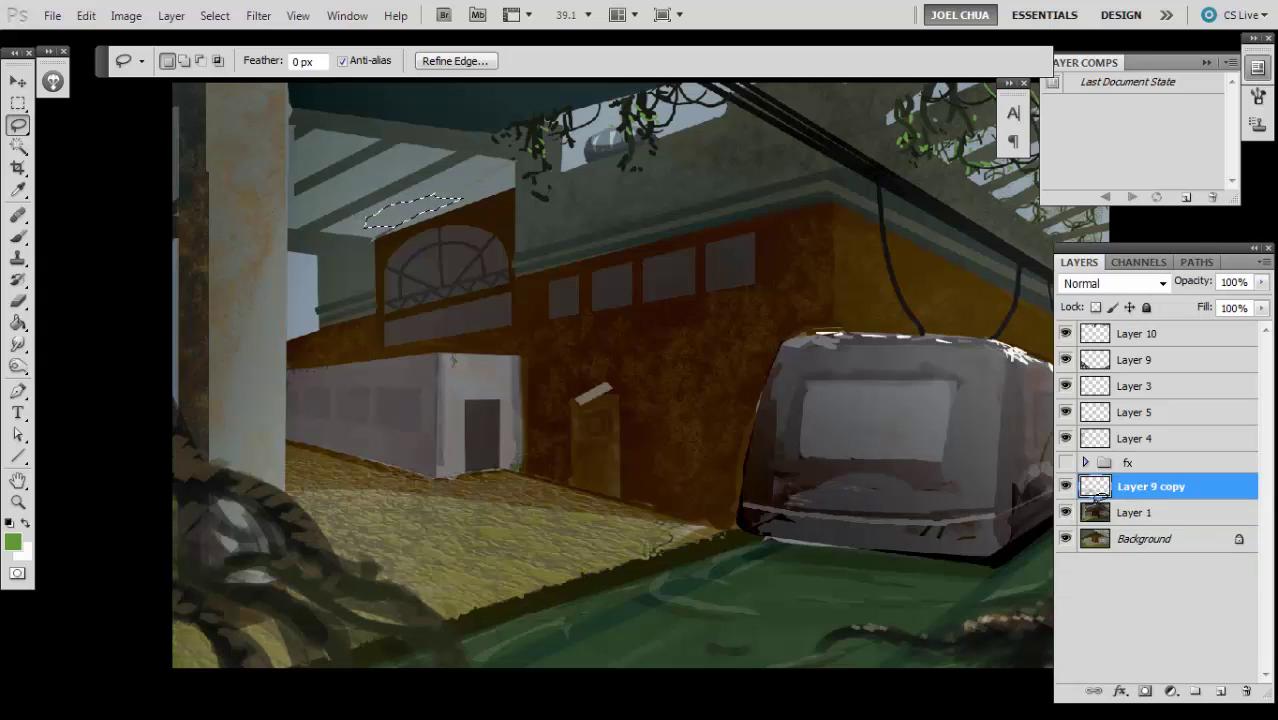
{"action": "key", "text": "ctrl+e"}
{"action": "key", "text": "ctrl+shift+alt+n"}
{"action": "key", "text": "b"}
{"action": "key", "text": "ctrl+plus"}
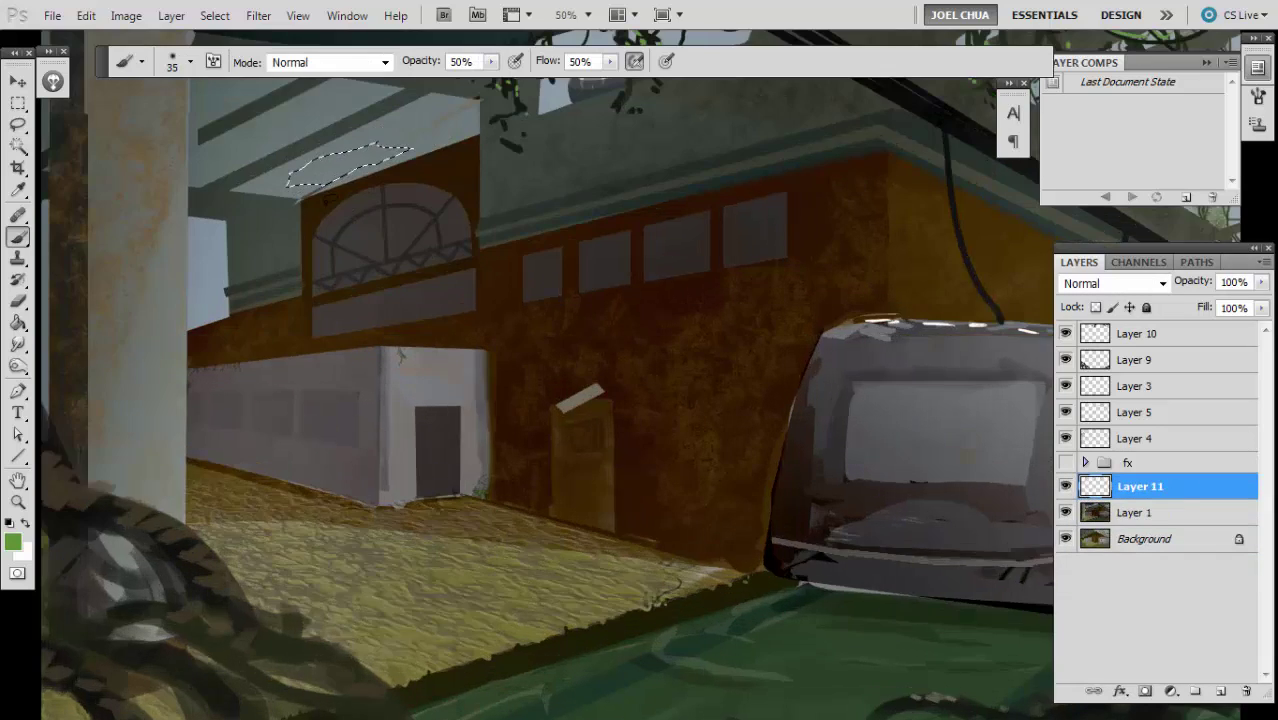
- Sample a pale blue-gray and fill the selected roof glass patch with it
{"action": "left_click_drag", "start_coordinate": [616, 161], "coordinate": [736, 303]}
{"action": "key", "text": "n"}
{"action": "key", "text": "Escape"}
{"action": "left_click", "coordinate": [713, 195], "text": "alt"}
{"action": "key", "text": "alt+BackSpace"}
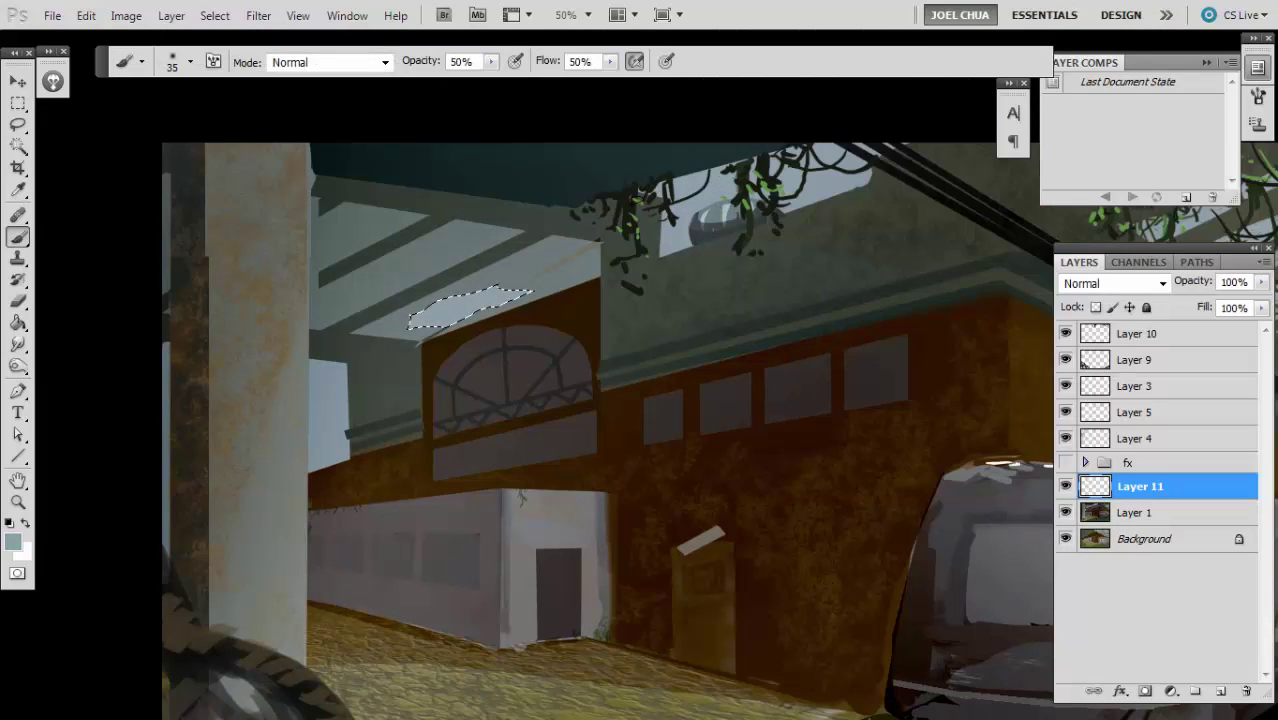
- Pick a near-white gray and lasso a jagged shape on the roof glass above the arched window
{"action": "key", "text": "n"}
{"action": "left_click", "coordinate": [822, 268]}
{"action": "left_click_drag", "start_coordinate": [824, 263], "coordinate": [796, 223]}
{"action": "key", "text": "Return"}
{"action": "key", "text": "ctrl+equal"}
{"action": "key", "text": "l"}
{"action": "mouse_move", "coordinate": [342, 286]}
{"action": "left_mouse_down"}
{"action": "mouse_move", "coordinate": [370, 300]}
{"action": "mouse_move", "coordinate": [450, 280]}
{"action": "left_mouse_up"}
- Try filling the jagged selection with the solid near-white tone, and undo the fill
{"action": "key", "text": "alt+BackSpace"}
{"action": "key", "text": "ctrl+d"}
{"action": "key", "text": "ctrl+minus"}
{"action": "key", "text": "ctrl+alt+z"}
{"action": "key", "text": "ctrl+alt+z"}
- Brush a near-white highlight inside the jagged selection on the roof glass and deselect it
{"action": "key", "text": "b"}
{"action": "mouse_move", "coordinate": [428, 328]}
{"action": "left_mouse_down"}
{"action": "mouse_move", "coordinate": [412, 320]}
{"action": "mouse_move", "coordinate": [510, 311]}
{"action": "left_mouse_up"}
{"action": "key", "text": "l"}
{"action": "key", "text": "ctrl+minus"}
{"action": "key", "text": "ctrl+d"}
{"action": "key", "text": "ctrl+plus"}
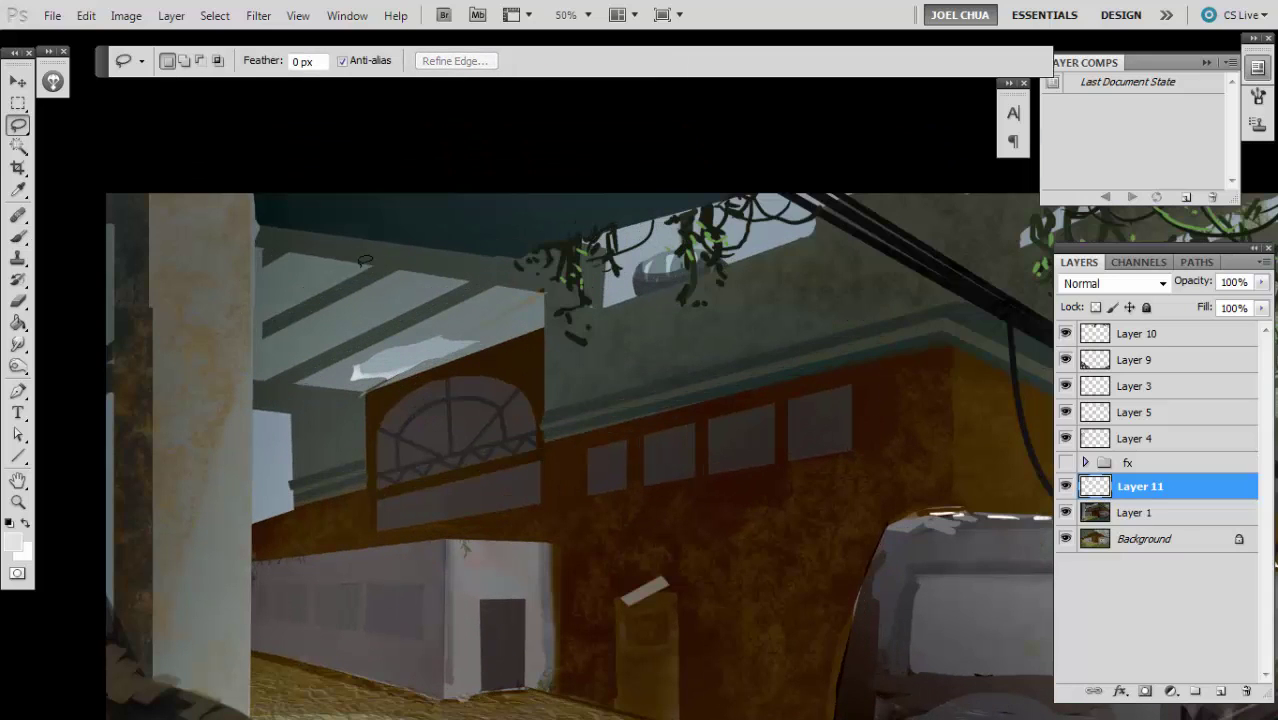
- Build spiky broken-glass highlights above the arched window by lassoing small shards and brushing light gray into them
{"action": "left_click_drag", "start_coordinate": [436, 343], "coordinate": [432, 348]}
{"action": "key", "text": "b"}
{"action": "key", "text": "l"}
{"action": "key", "text": "ctrl+d"}
{"action": "key", "text": "b"}
{"action": "key", "text": "l"}
{"action": "key", "text": "b"}
{"action": "key", "text": "l"}
{"action": "key", "text": "b"}
{"action": "left_click", "coordinate": [355, 372], "text": "alt"}
{"action": "key", "text": "l"}
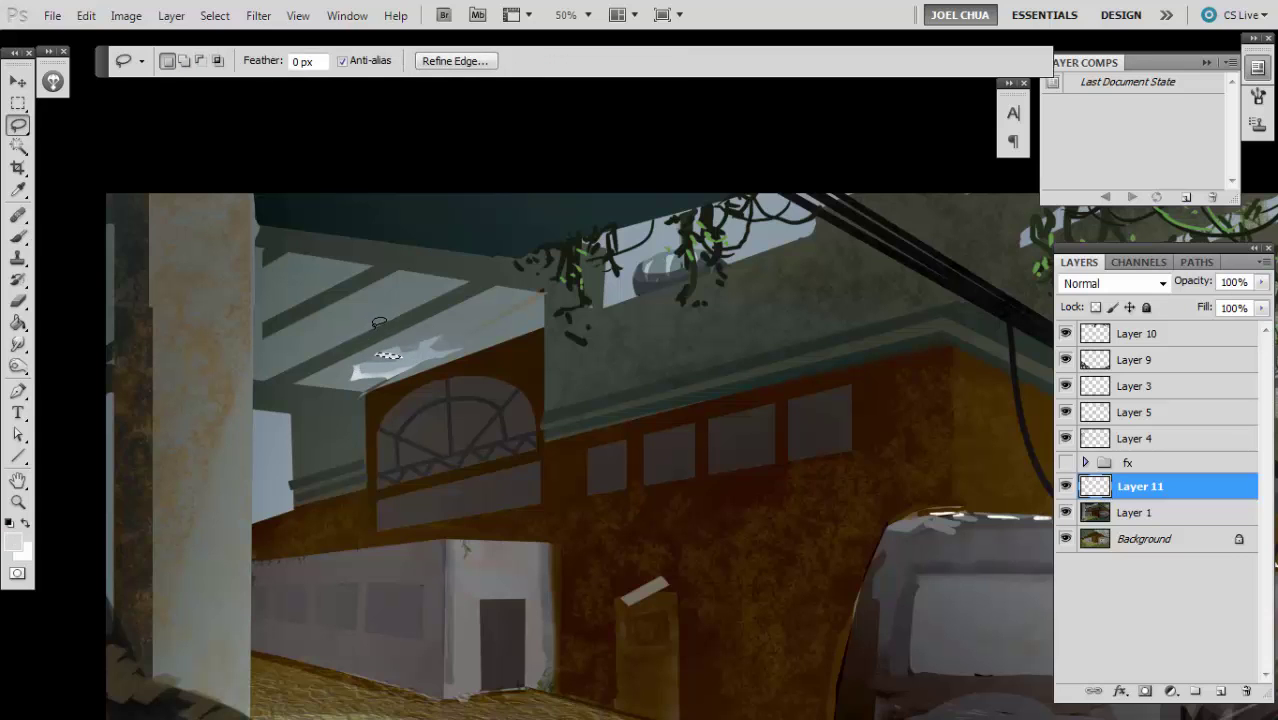
- Show and expand the fx group, check its layers' visibility, and select Layer 6
{"action": "key", "text": "ctrl+minus"}
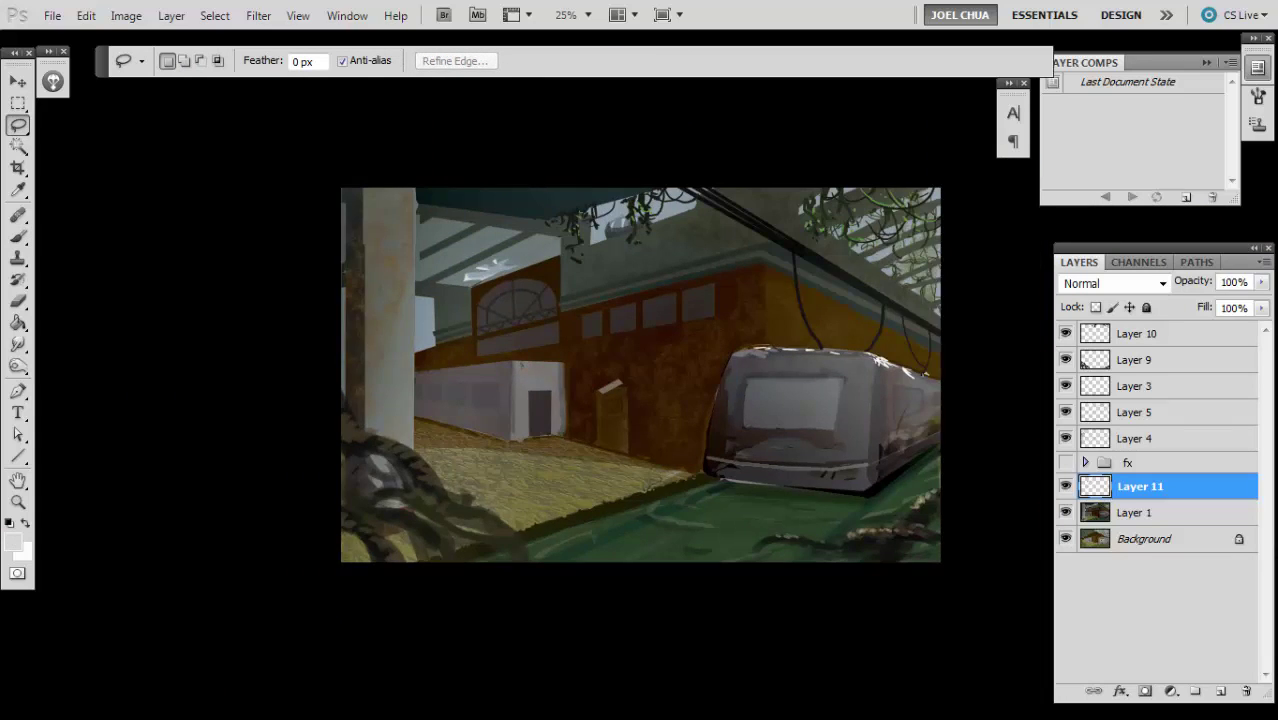
{"action": "key", "text": "ctrl+plus"}
{"action": "key", "text": "ctrl+plus"}
{"action": "left_click_drag", "start_coordinate": [330, 197], "coordinate": [432, 310]}
{"action": "key", "text": "ctrl+minus"}
{"action": "left_click", "coordinate": [1065, 461]}
{"action": "left_click", "coordinate": [1085, 462]}
{"action": "left_click", "coordinate": [1066, 486]}
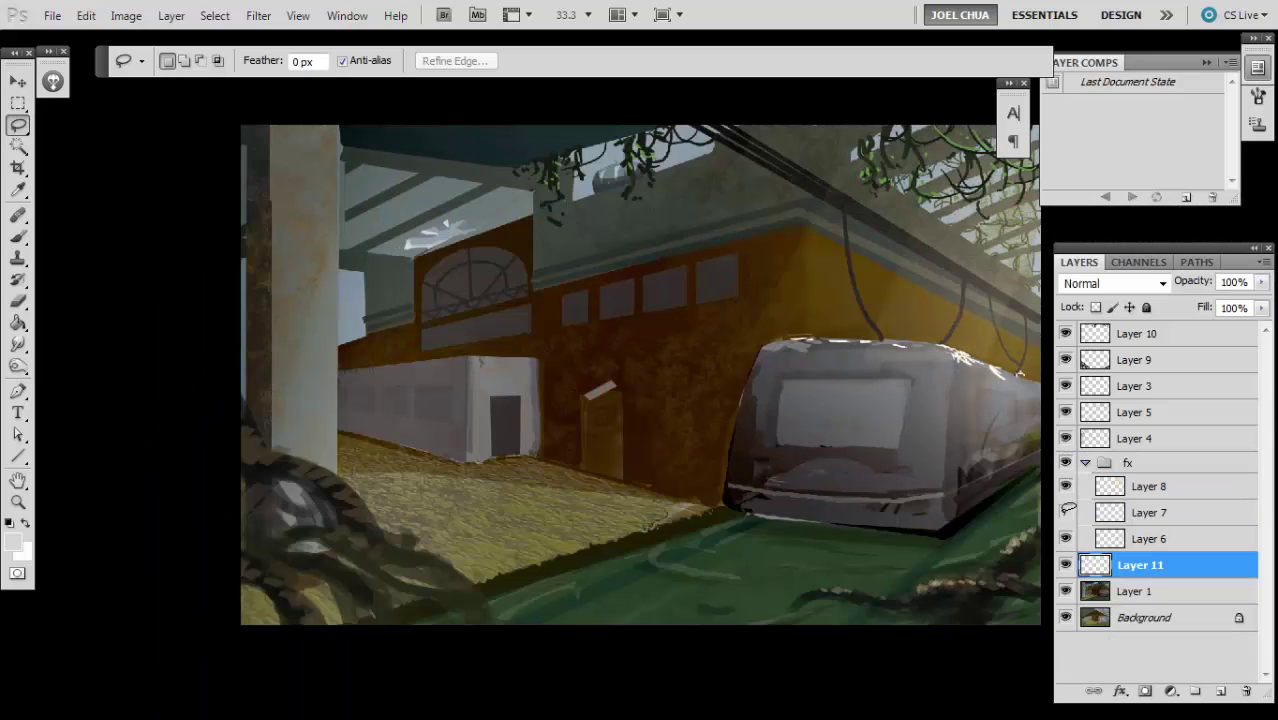
{"action": "left_click", "coordinate": [1107, 537]}
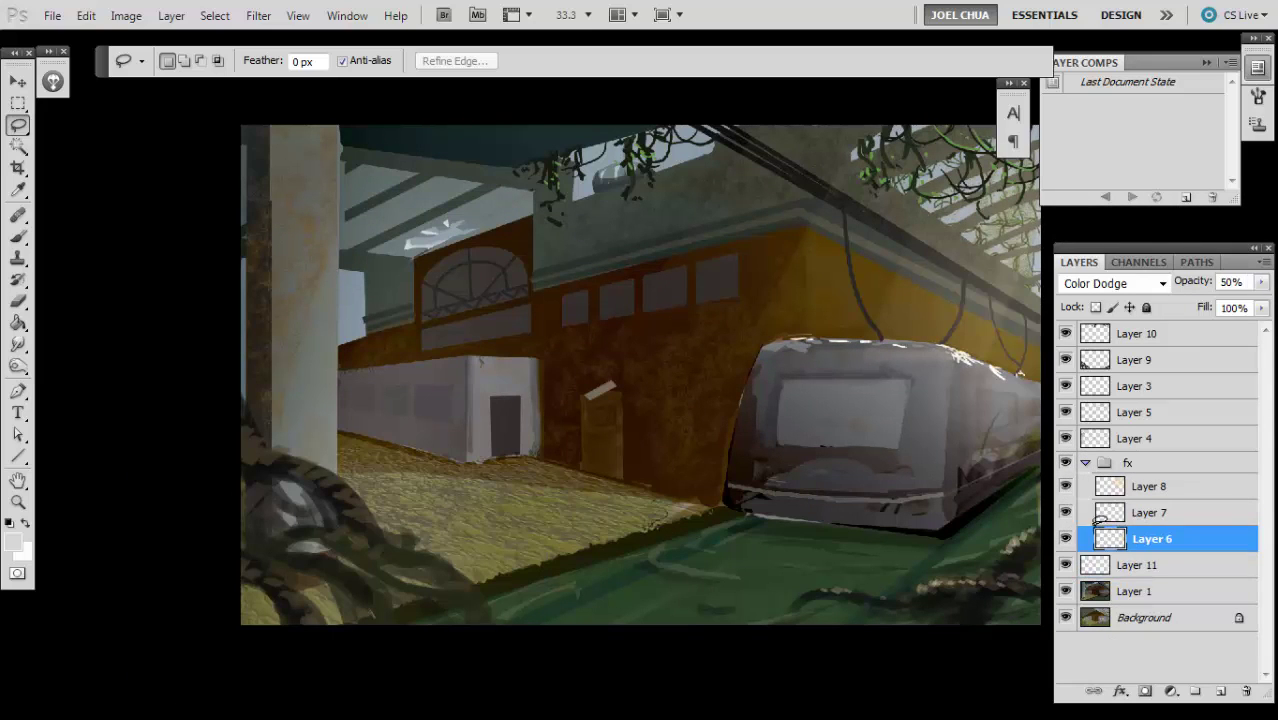
- Pick a pale warm cream and brush a glow around the arched window on Layer 6 with a brush enlarged to 200 px
{"action": "key", "text": "b"}
{"action": "left_click", "coordinate": [444, 228], "text": "alt"}
{"action": "left_click", "coordinate": [434, 228], "text": "alt"}
{"action": "key", "text": "n"}
{"action": "left_click_drag", "start_coordinate": [825, 255], "coordinate": [838, 277]}
{"action": "left_click_drag", "start_coordinate": [1053, 424], "coordinate": [1048, 416]}
{"action": "left_click_drag", "start_coordinate": [819, 260], "coordinate": [813, 225]}
{"action": "key", "text": "Return"}
{"action": "key", "text": "alt+bracketright"}
{"action": "key", "text": "alt+bracketleft"}
{"action": "key", "text": "bracketright"}
{"action": "key", "text": "bracketright"}
{"action": "key", "text": "bracketright"}
{"action": "key", "text": "bracketright"}
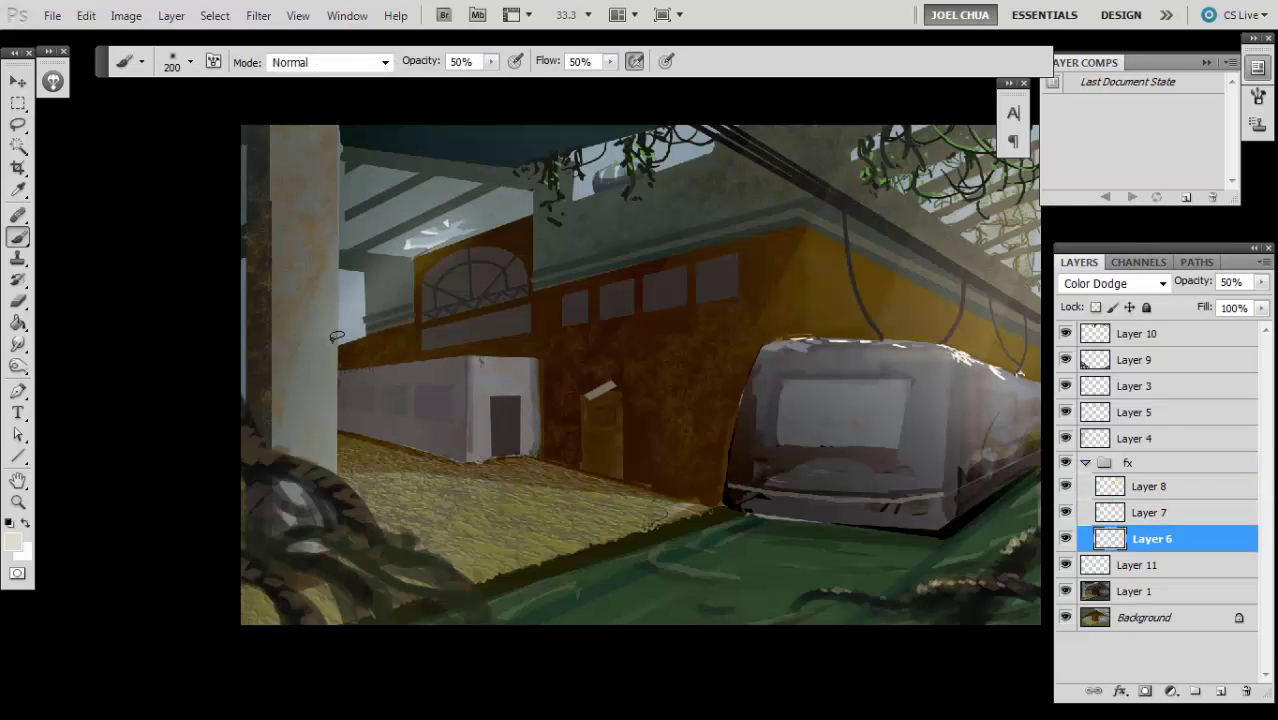
- Clean the Layer 6 glow off the foreground pillar, using a rectangular selection and a 100 px eraser
{"action": "key", "text": "ctrl+minus"}
{"action": "key", "text": "m"}
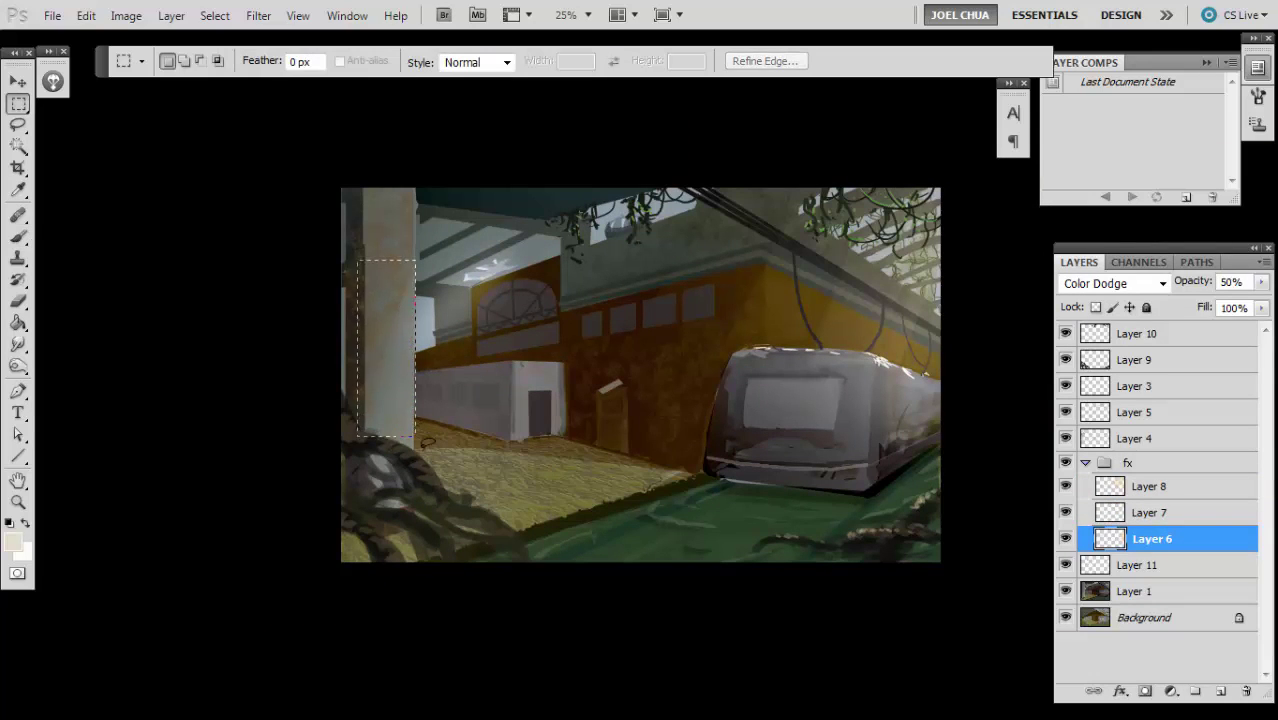
{"action": "key", "text": "ctrl+minus"}
{"action": "key", "text": "e"}
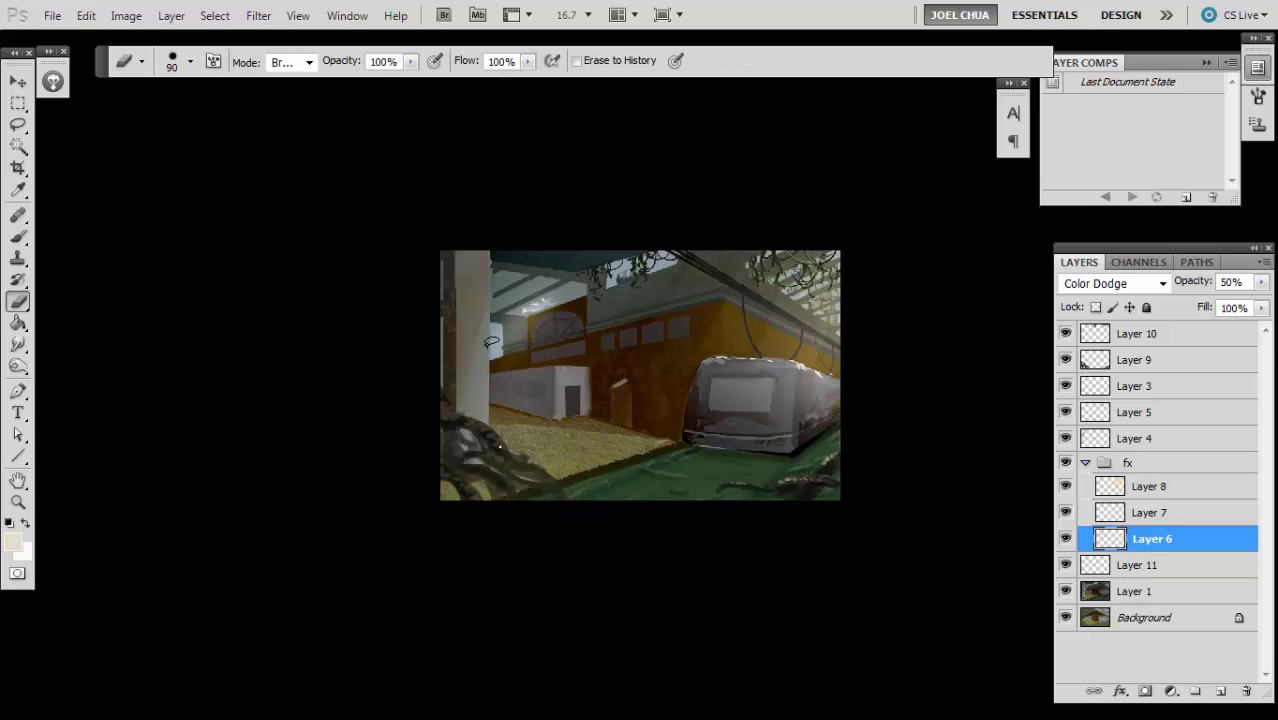
{"action": "key", "text": "ctrl+plus"}
{"action": "key", "text": "ctrl+plus"}
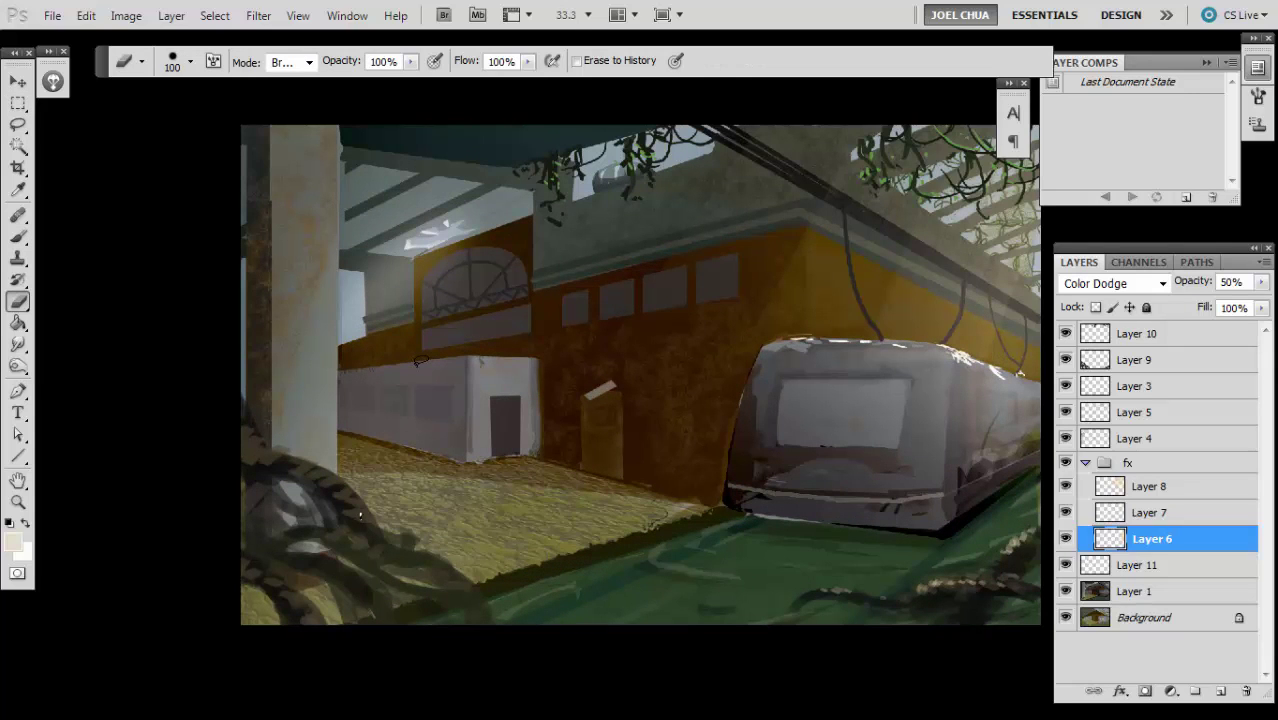
{"action": "key", "text": "ctrl+minus"}
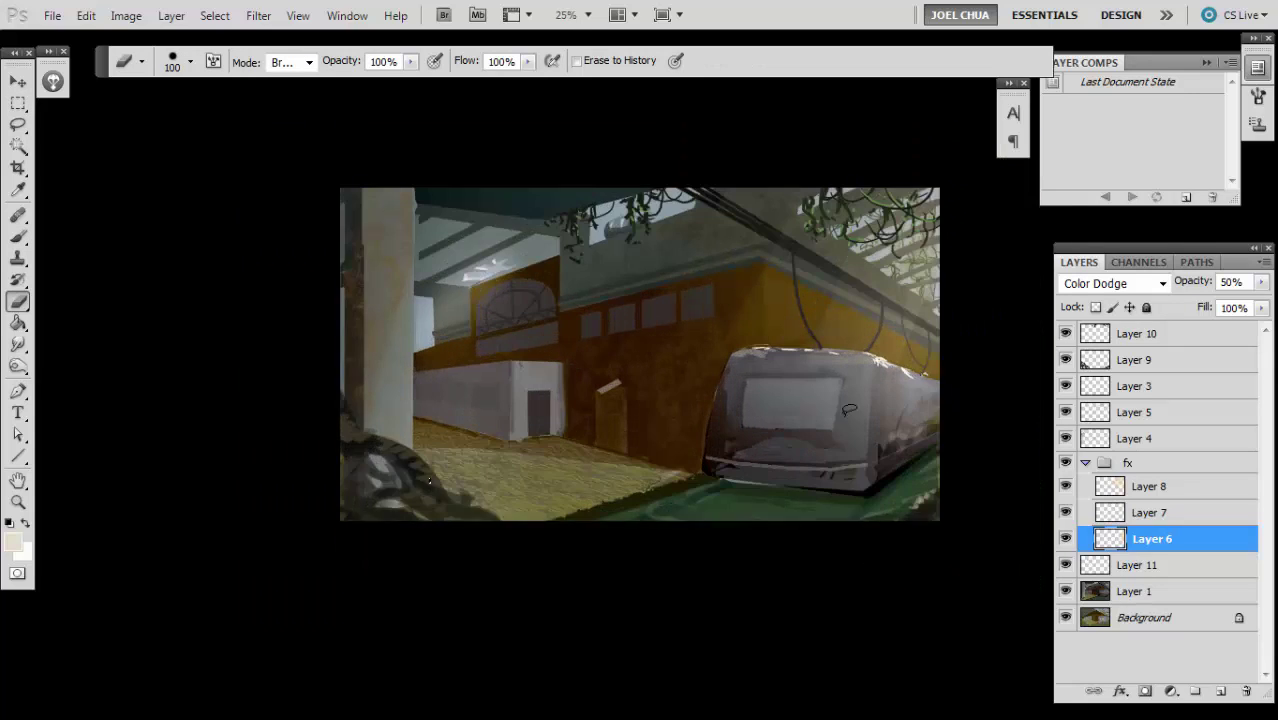
- Compare the painting with Layer 1 hidden and shown, and lower Layer 1's saturation using Hue/Saturation
{"action": "left_click", "coordinate": [1065, 591]}
{"action": "left_click", "coordinate": [1065, 591]}
{"action": "left_click", "coordinate": [1115, 591]}
{"action": "key", "text": "ctrl+u"}
{"action": "left_click_drag", "start_coordinate": [1062, 320], "coordinate": [1018, 320]}
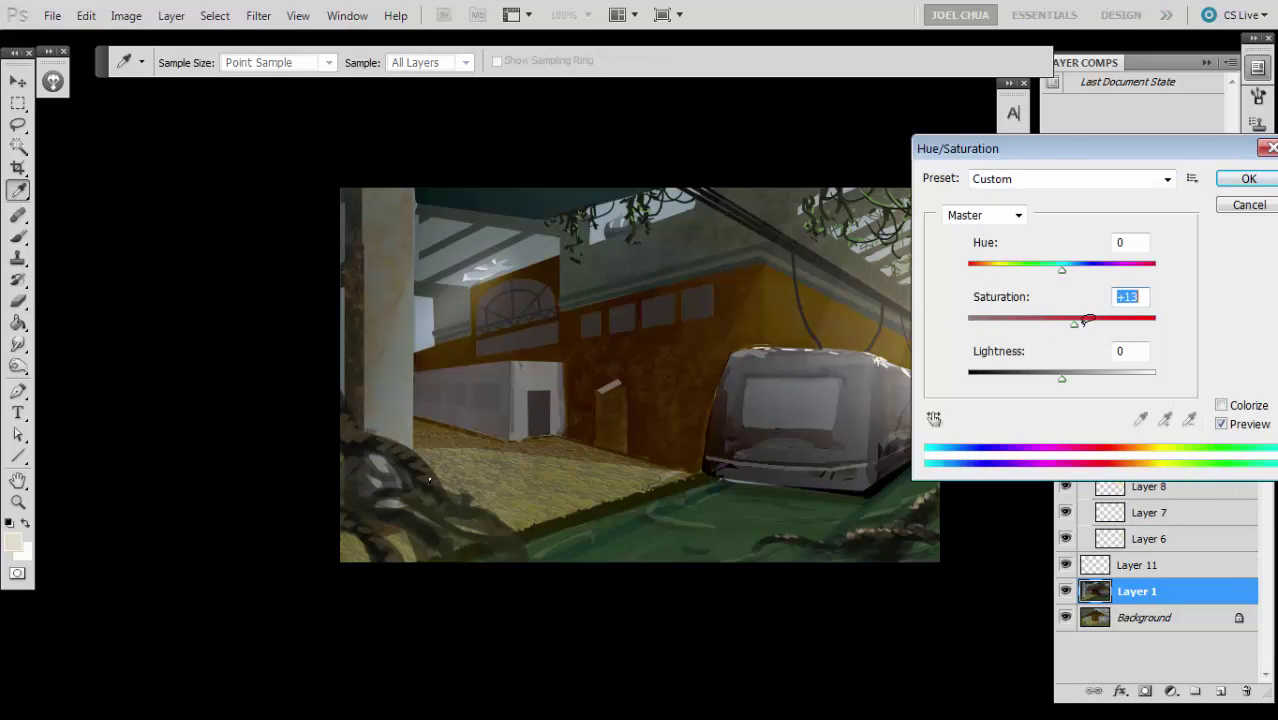
{"action": "left_click", "coordinate": [1240, 179]}
{"action": "key", "text": "ctrl+u"}
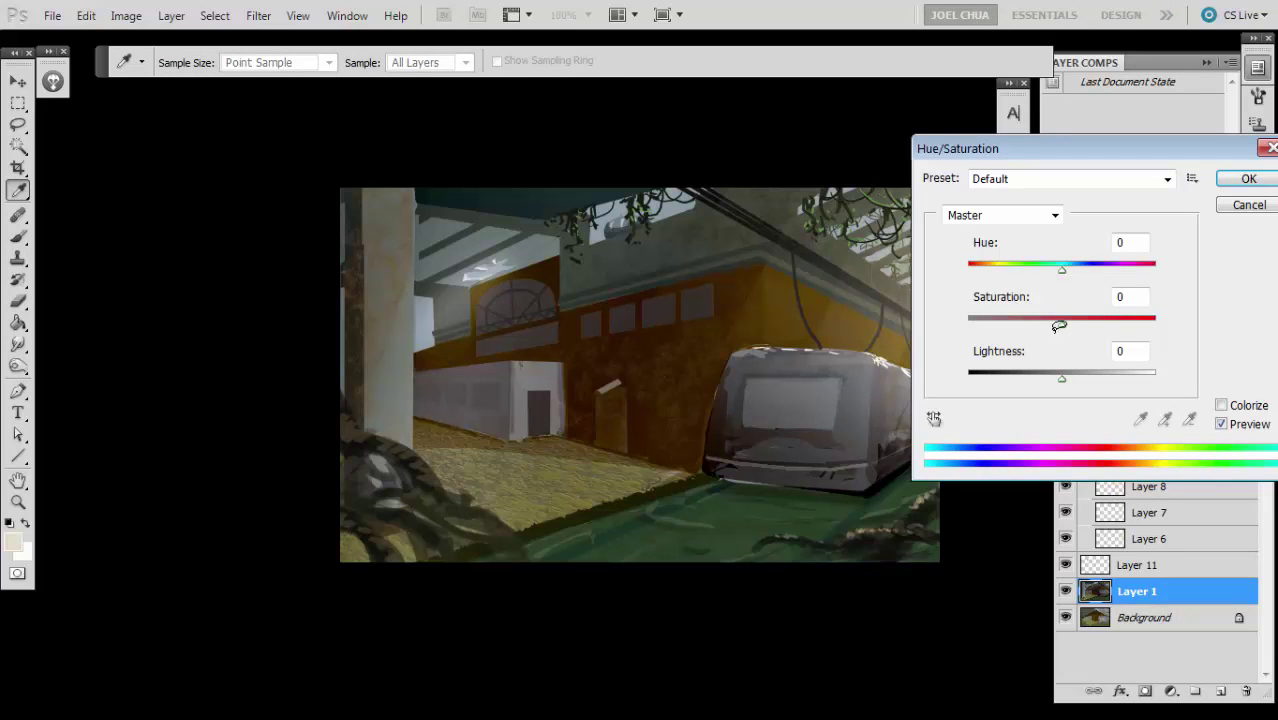
{"action": "left_click_drag", "start_coordinate": [1058, 320], "coordinate": [1027, 318]}
{"action": "key", "text": "Return"}
{"action": "key", "text": "ctrl+minus"}
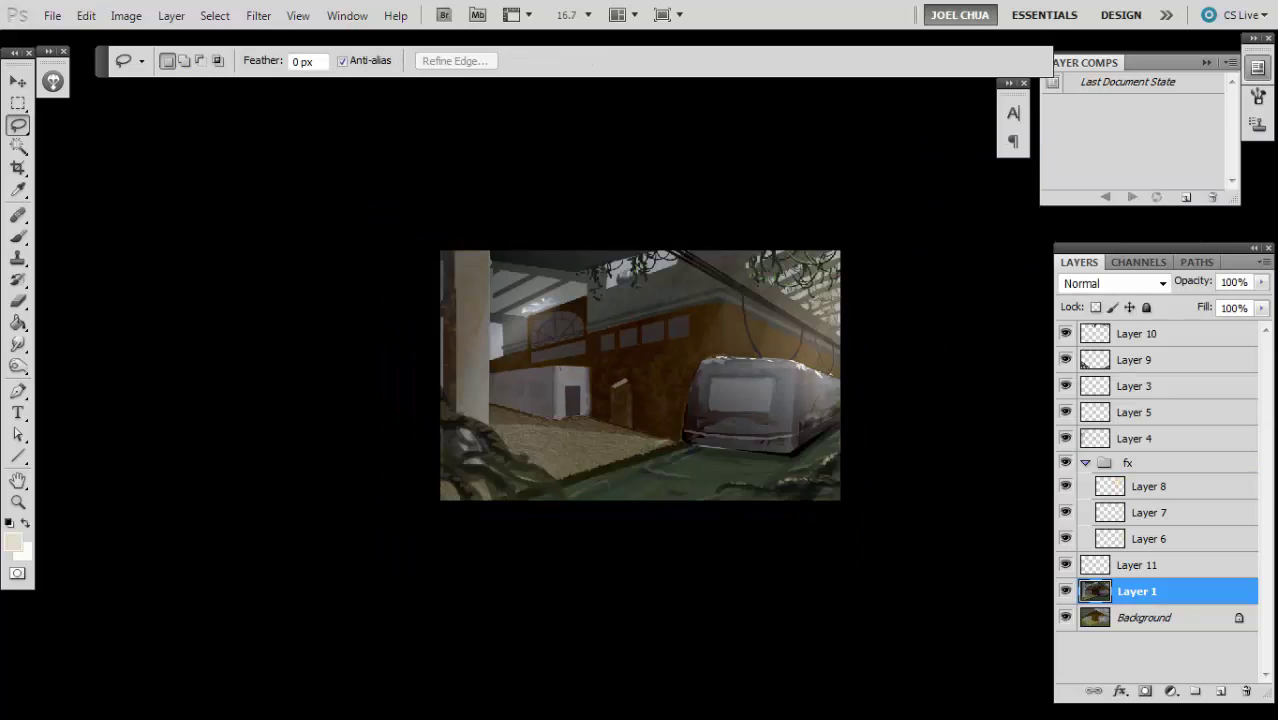
- Dodge the highlights of the ochre wall and roof above the train on Layer 1 with a 600 px brush at 50% exposure
{"action": "key", "text": "ctrl+plus"}
{"action": "key", "text": "ctrl+plus"}
{"action": "key", "text": "o"}
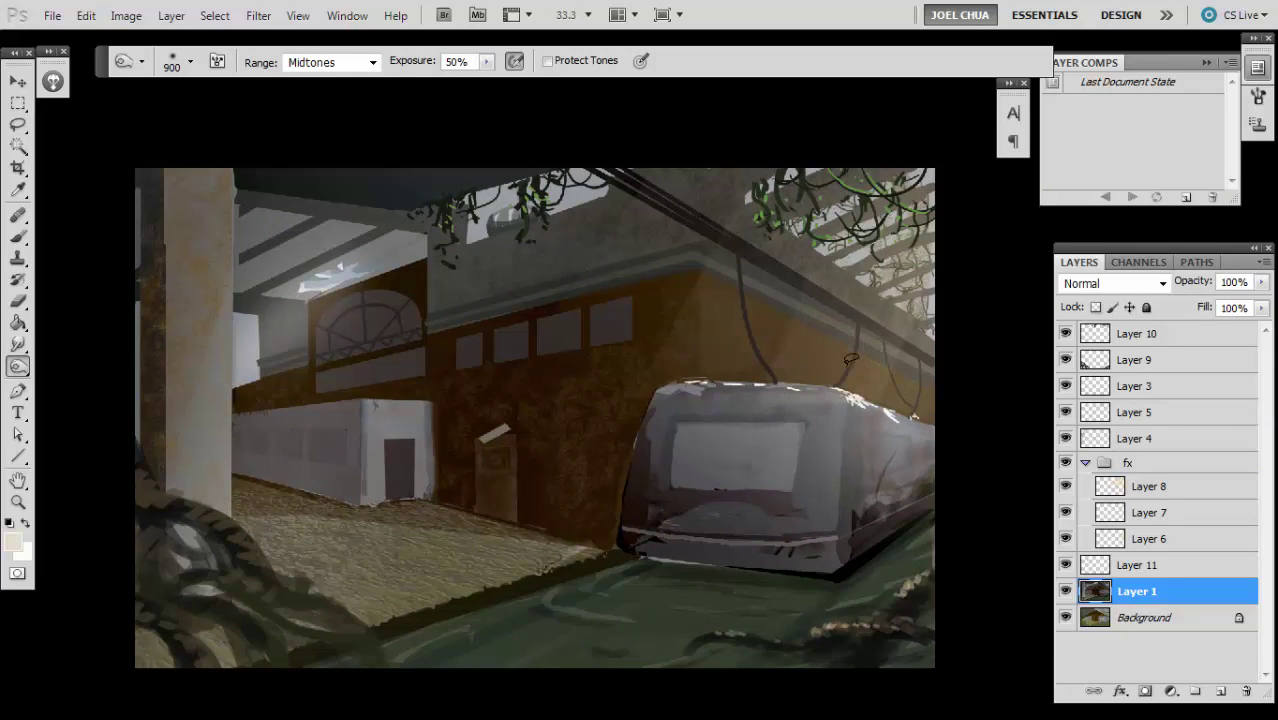
{"action": "key", "text": "shift+o"}
{"action": "mouse_move", "coordinate": [787, 329]}
{"action": "left_mouse_down"}
{"action": "mouse_move", "coordinate": [815, 327]}
{"action": "mouse_move", "coordinate": [796, 294]}
{"action": "left_mouse_up"}
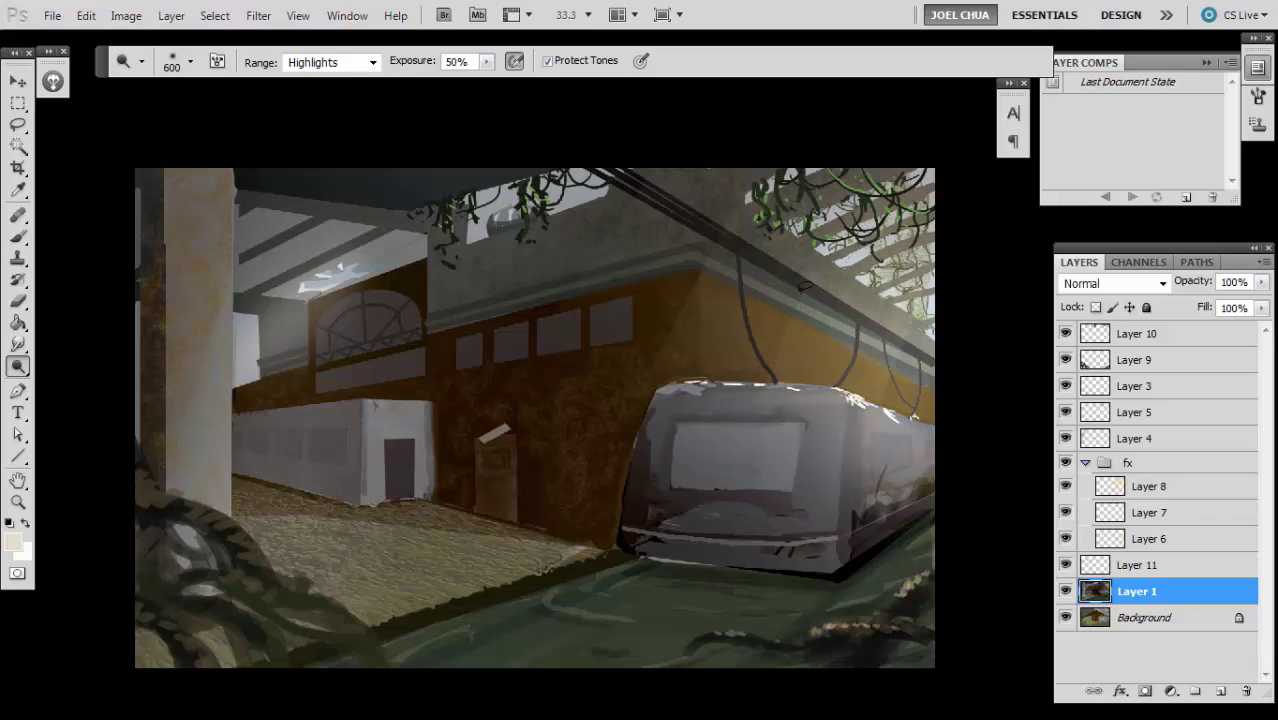
- Compare the painting with Layer 8 hidden and shown, and make Layer 1 active
{"action": "key", "text": "v"}
{"action": "left_click", "coordinate": [686, 208], "text": "ctrl"}
{"action": "left_click", "coordinate": [1066, 485]}
{"action": "left_click", "coordinate": [1066, 485]}
{"action": "left_click", "coordinate": [1097, 588]}
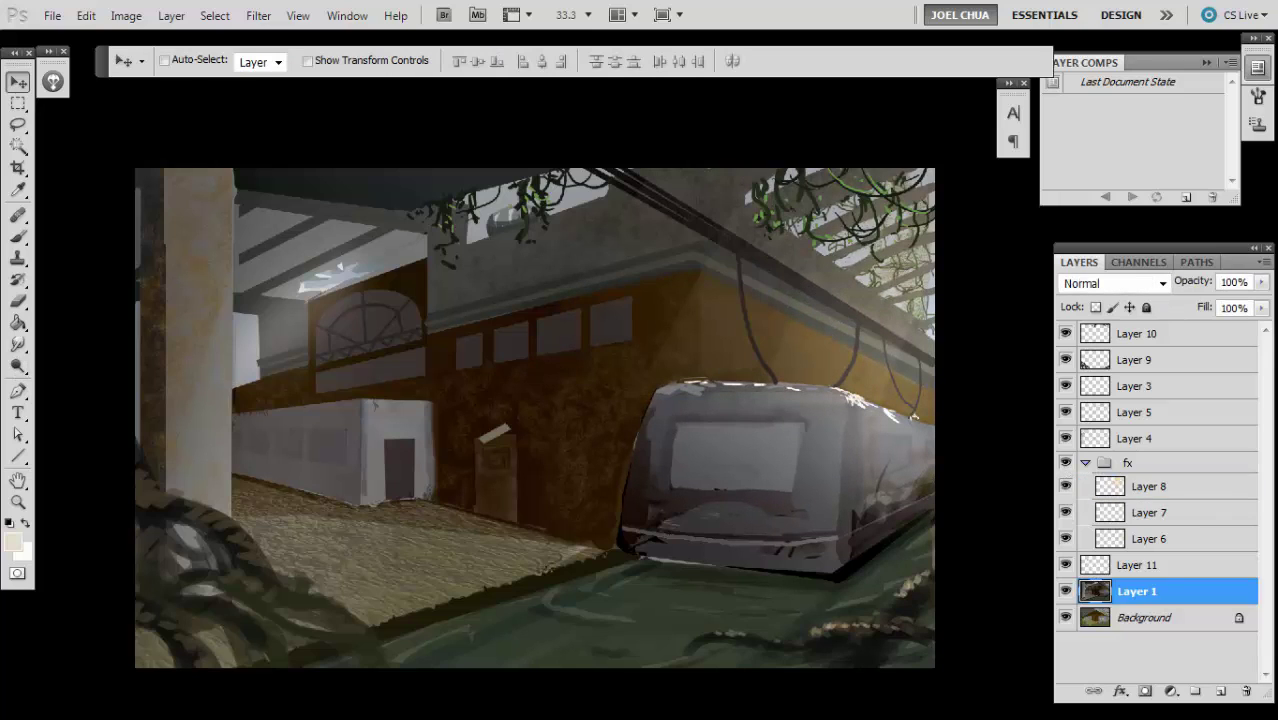
- Add a new layer directly above Layer 1 and pick a muted olive green (#87946b) as the foreground colour
{"action": "key", "text": "ctrl+shift+alt+n"}
{"action": "key", "text": "l"}
{"action": "key", "text": "n"}
{"action": "left_click_drag", "start_coordinate": [1050, 415], "coordinate": [1050, 389]}
{"action": "left_click", "coordinate": [854, 303]}
{"action": "key", "text": "Return"}
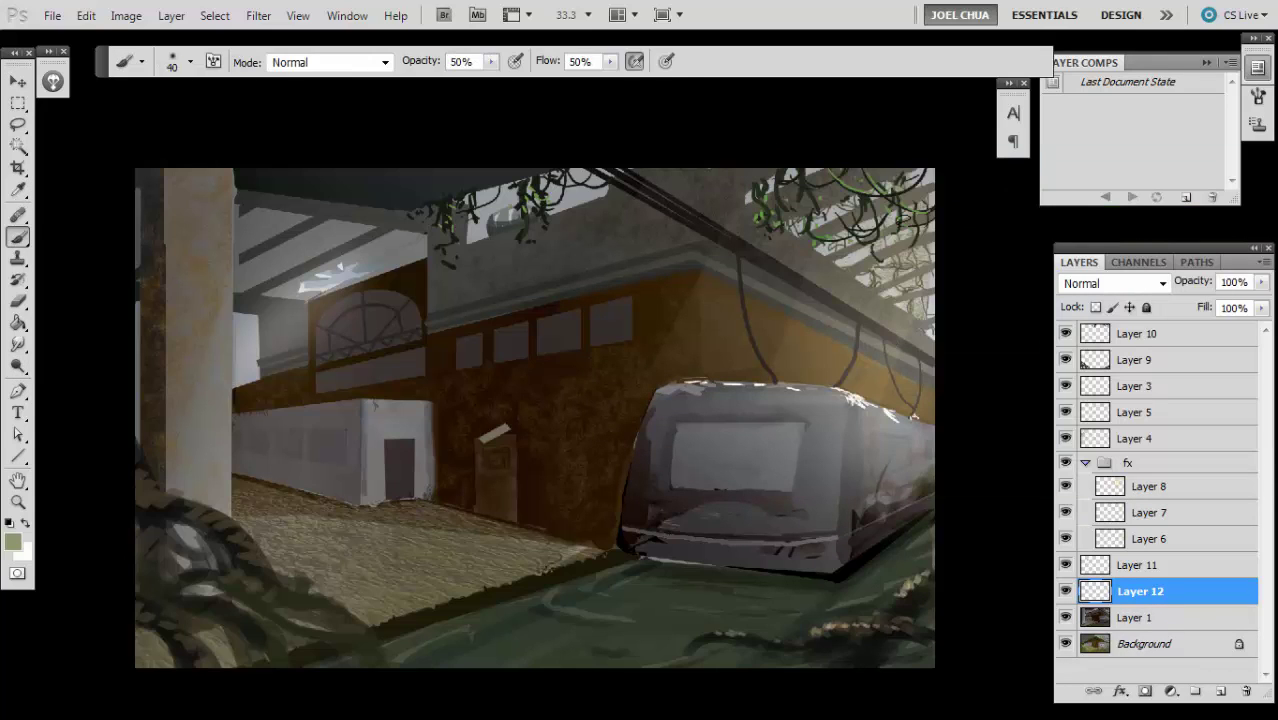
- Set Layer 12 to Screen, enlarge the soft brush to 900 px and pick a more saturated green
{"action": "key", "text": "v"}
{"action": "key", "text": "b"}
{"action": "key", "text": "]"}
{"action": "key", "text": "]"}
{"action": "key", "text": "]"}
{"action": "key", "text": "]"}
{"action": "key", "text": "]"}
{"action": "key", "text": "]"}
{"action": "key", "text": "]"}
{"action": "key", "text": "]"}
{"action": "key", "text": "]"}
{"action": "key", "text": "]"}
{"action": "key", "text": "]"}
{"action": "key", "text": "]"}
{"action": "key", "text": "]"}
{"action": "key", "text": "]"}
{"action": "key", "text": "]"}
{"action": "key", "text": "]"}
{"action": "key", "text": "n"}
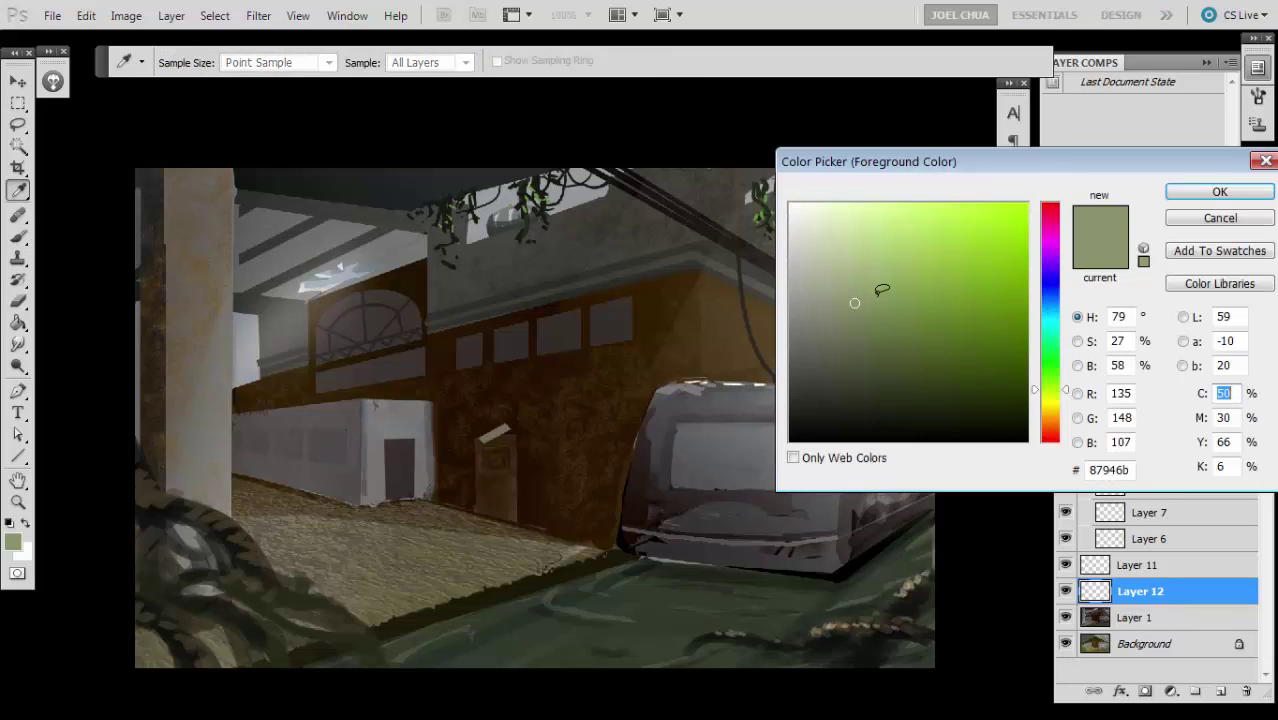
{"action": "mouse_move", "coordinate": [862, 303]}
{"action": "left_mouse_down"}
{"action": "mouse_move", "coordinate": [1016, 316]}
{"action": "mouse_move", "coordinate": [996, 303]}
{"action": "left_mouse_up"}
{"action": "key", "text": "Return"}
- Brush a green glow over the roof beams and wall behind the train on Layer 12 with an 800 px brush
{"action": "key", "text": "["}
{"action": "left_click_drag", "start_coordinate": [872, 315], "coordinate": [876, 374]}
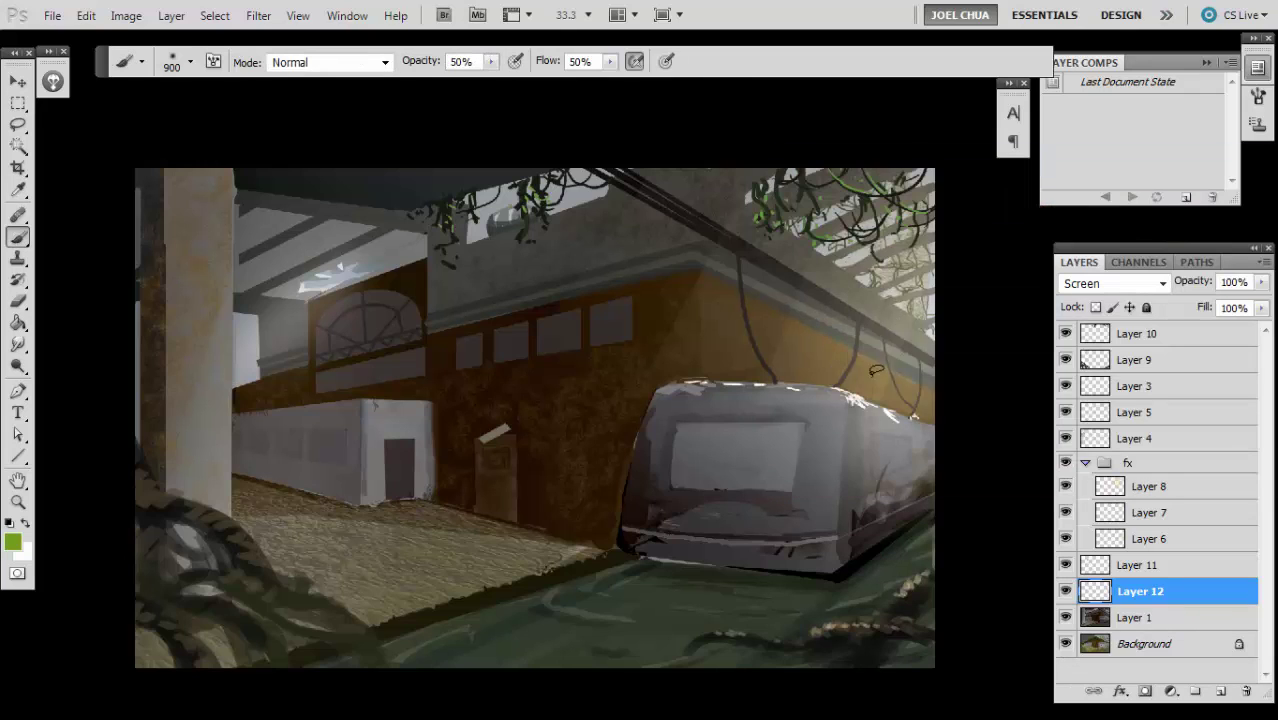
{"action": "left_click_drag", "start_coordinate": [876, 322], "coordinate": [801, 368]}
{"action": "left_click", "coordinate": [917, 310]}
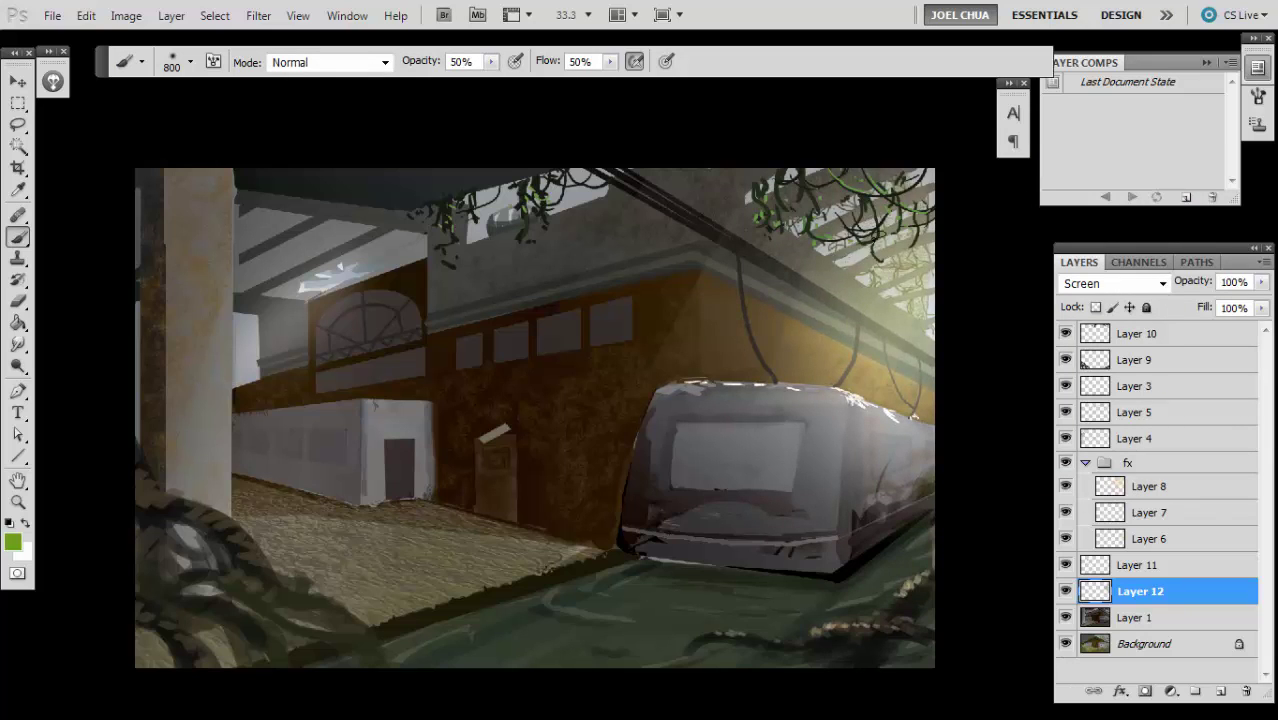
{"action": "key", "text": "ctrl+minus"}
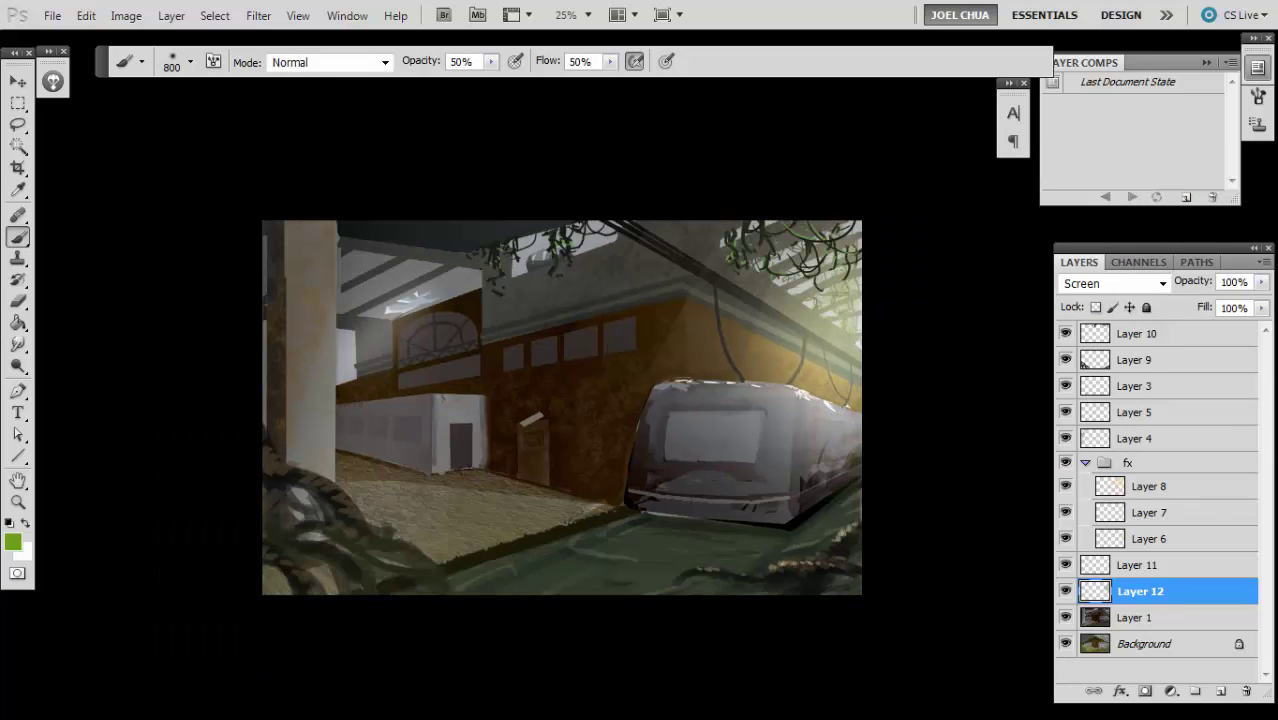
- Dot small light specks over the ochre wall, cables and train with a 9 px brush at 100% opacity and flow
{"action": "key", "text": "ctrl+plus"}
{"action": "key", "text": "ctrl+plus"}
{"action": "key", "text": "period"}
{"action": "key", "text": "["}
{"action": "key", "text": "["}
{"action": "key", "text": "ctrl+minus"}
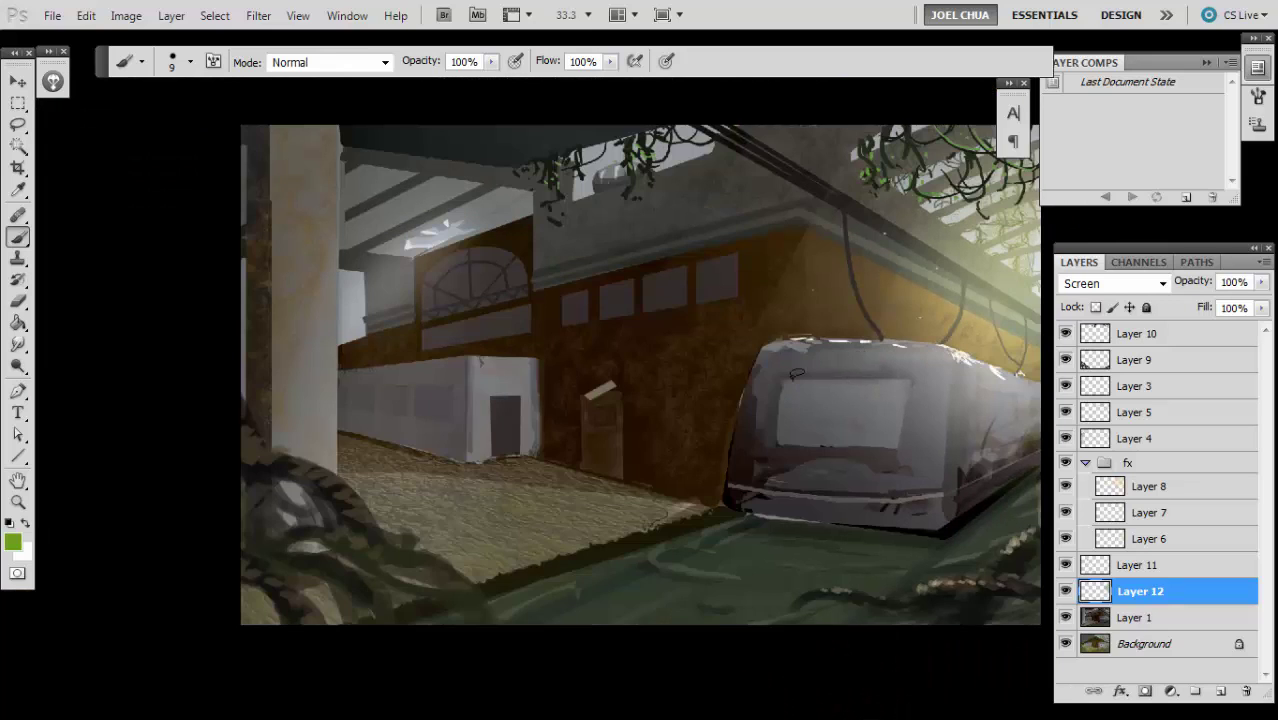
{"action": "key", "text": "ctrl+plus"}
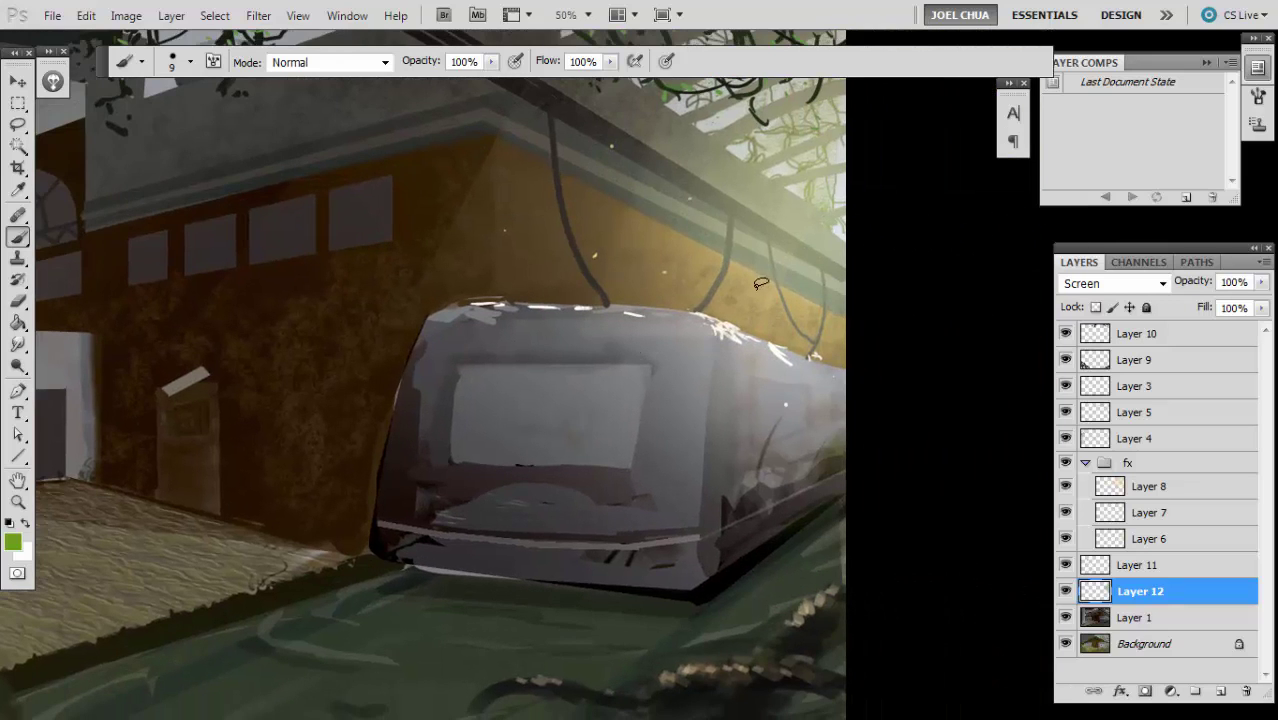
{"action": "key", "text": "ctrl+minus"}
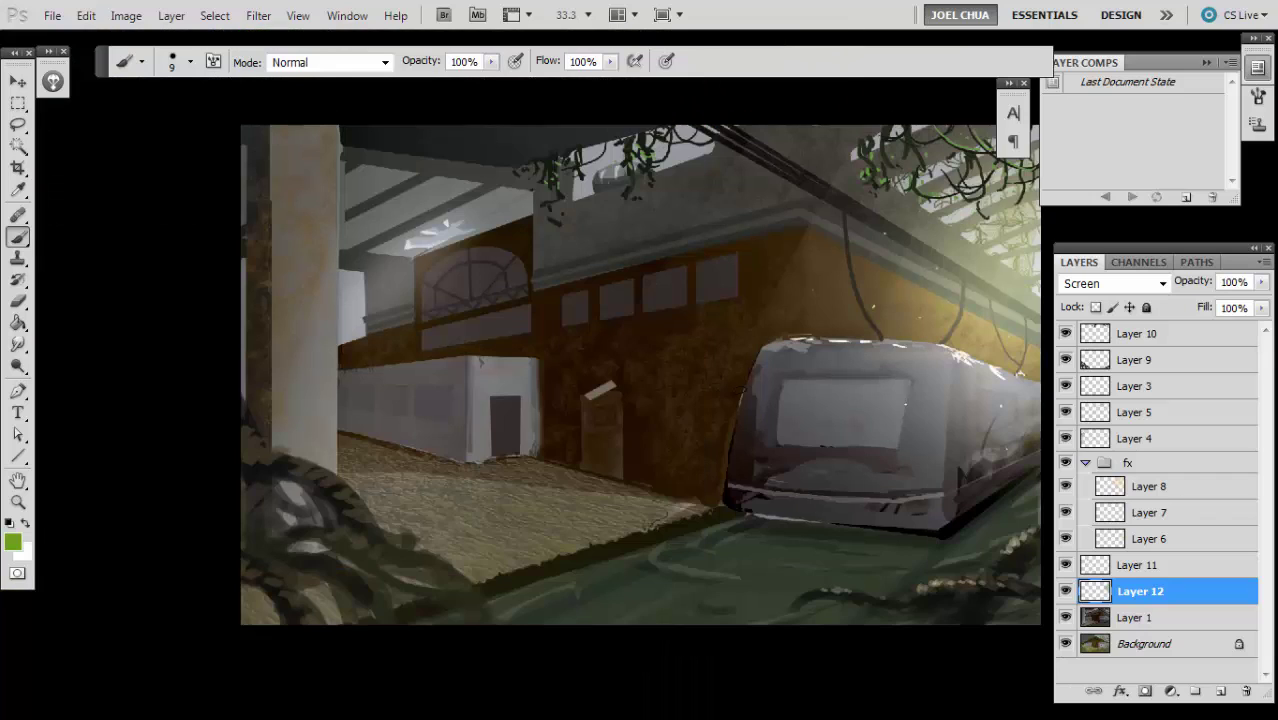
{"action": "left_click_drag", "start_coordinate": [930, 447], "coordinate": [888, 475]}
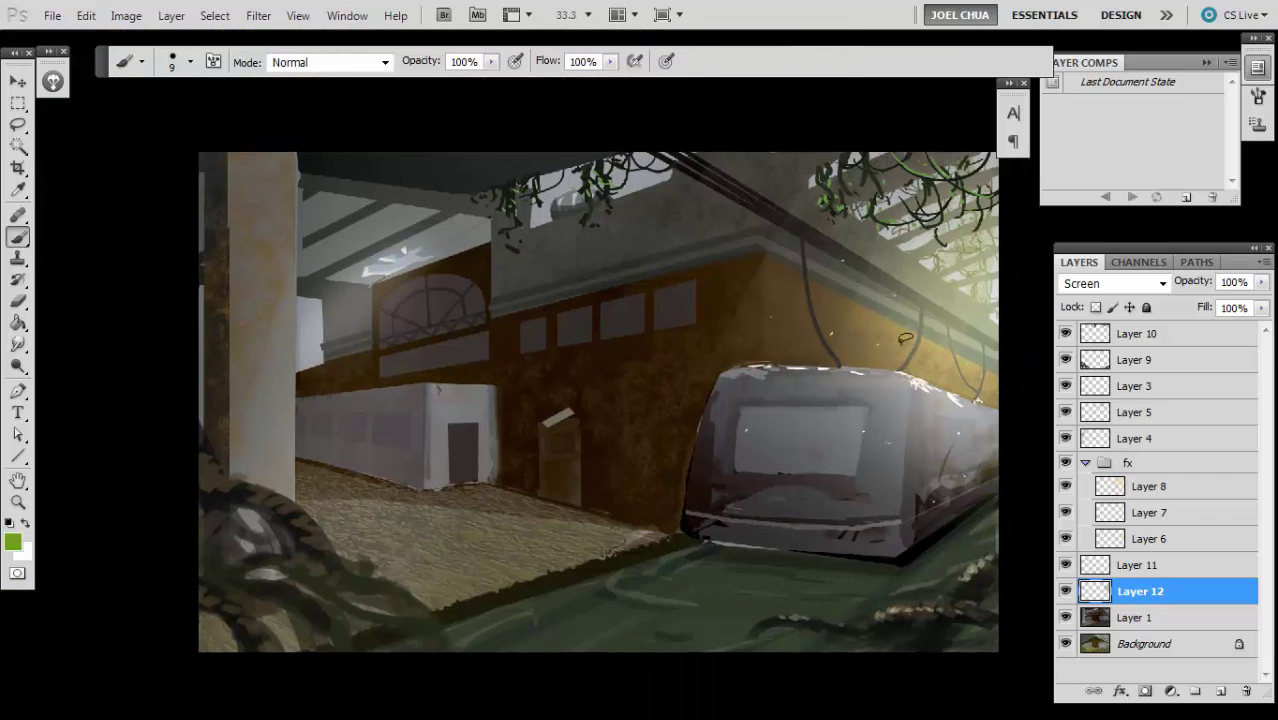
{"action": "key", "text": "ctrl+plus"}
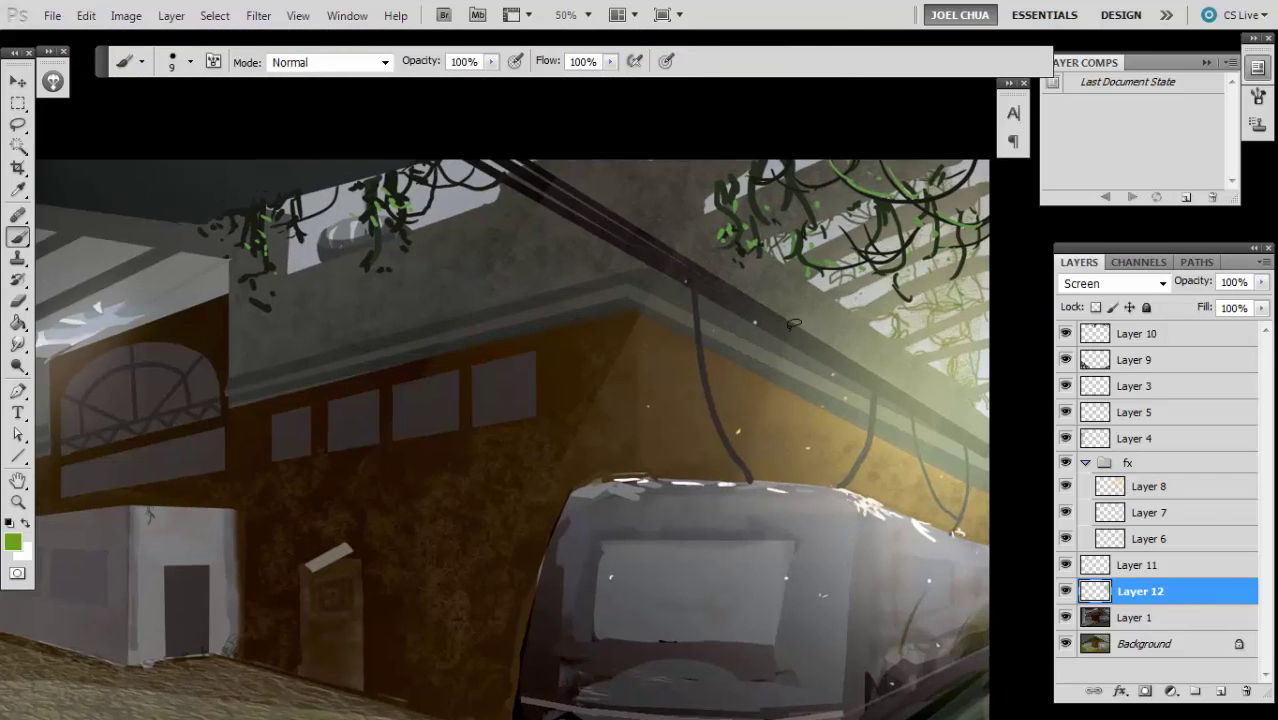
{"action": "key", "text": "ctrl+minus"}
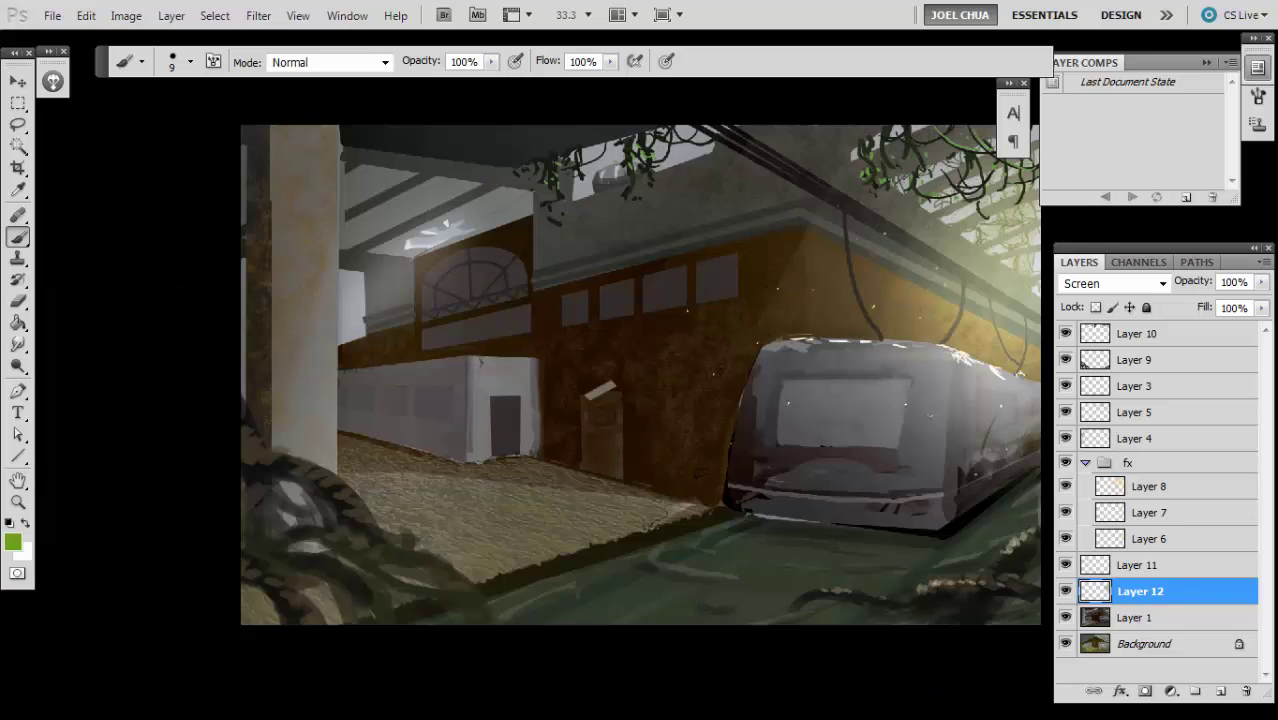
- Reduce the brush to 7 px and scatter finer specks across the dark wall and the train
{"action": "left_click_drag", "start_coordinate": [980, 321], "coordinate": [874, 325]}
{"action": "key", "text": "bracketleft"}
{"action": "key", "text": "ctrl+plus"}
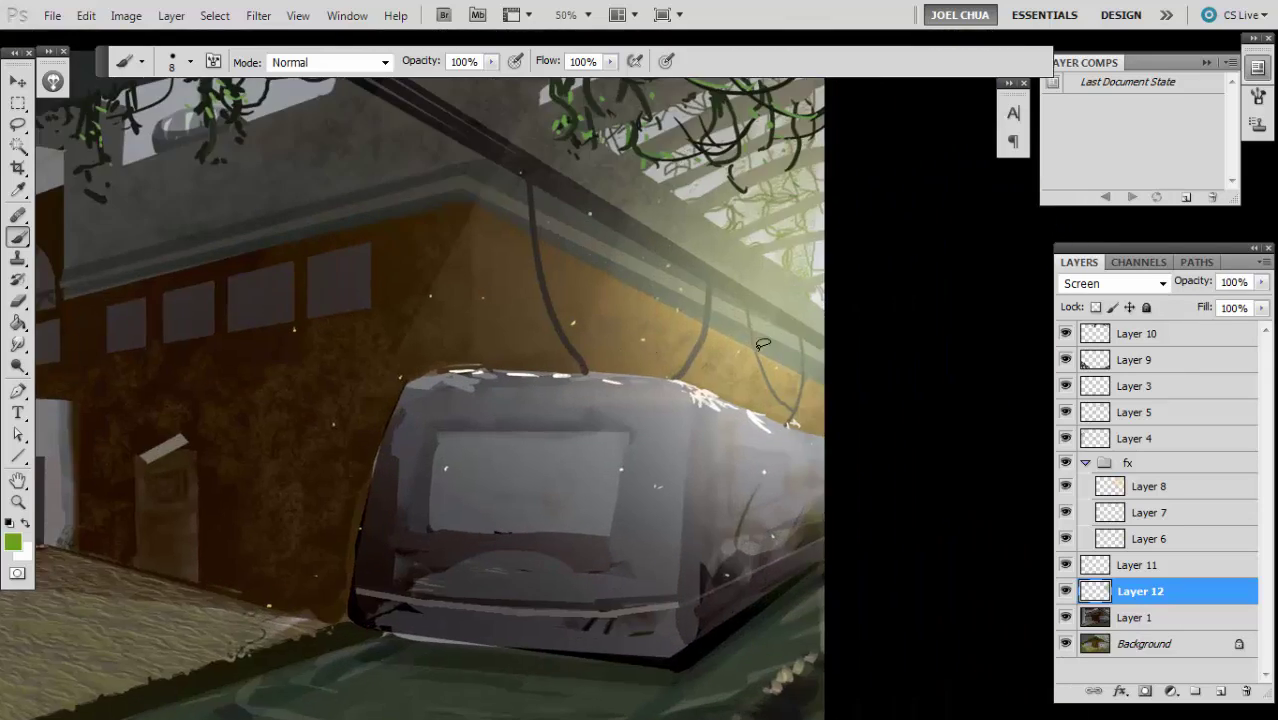
{"action": "key", "text": "ctrl+minus"}
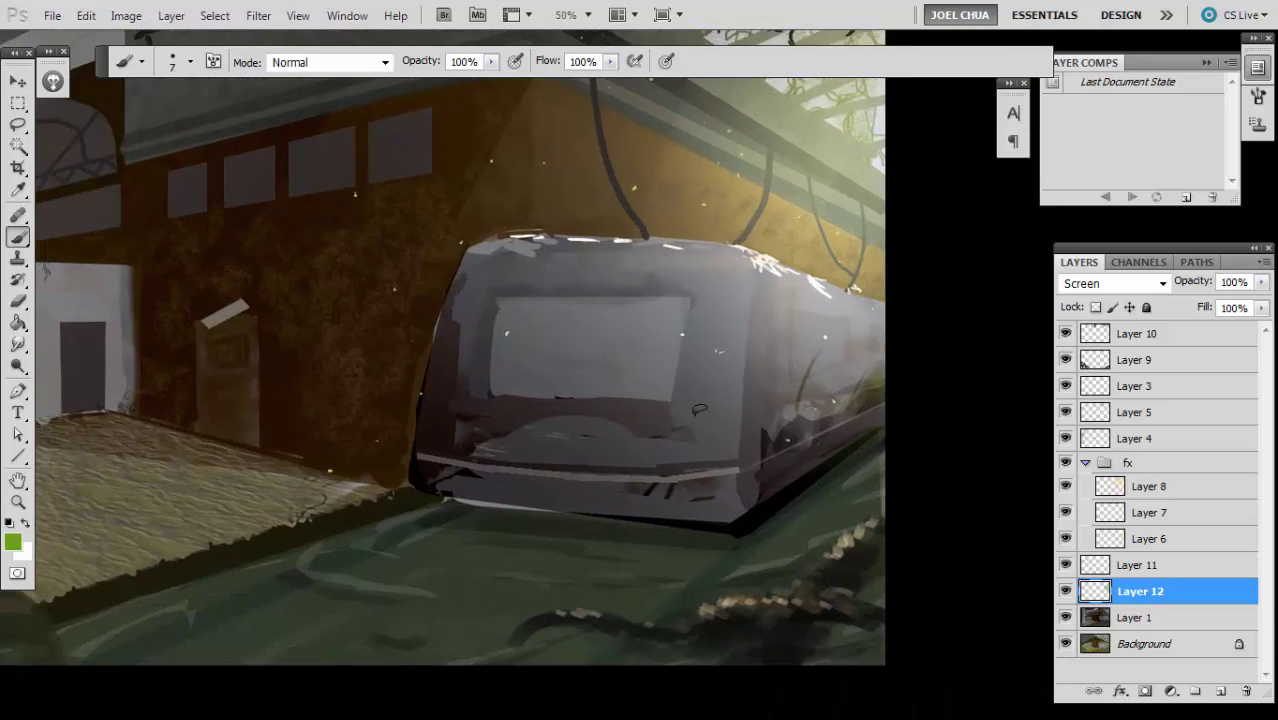
{"action": "key", "text": "ctrl+plus"}
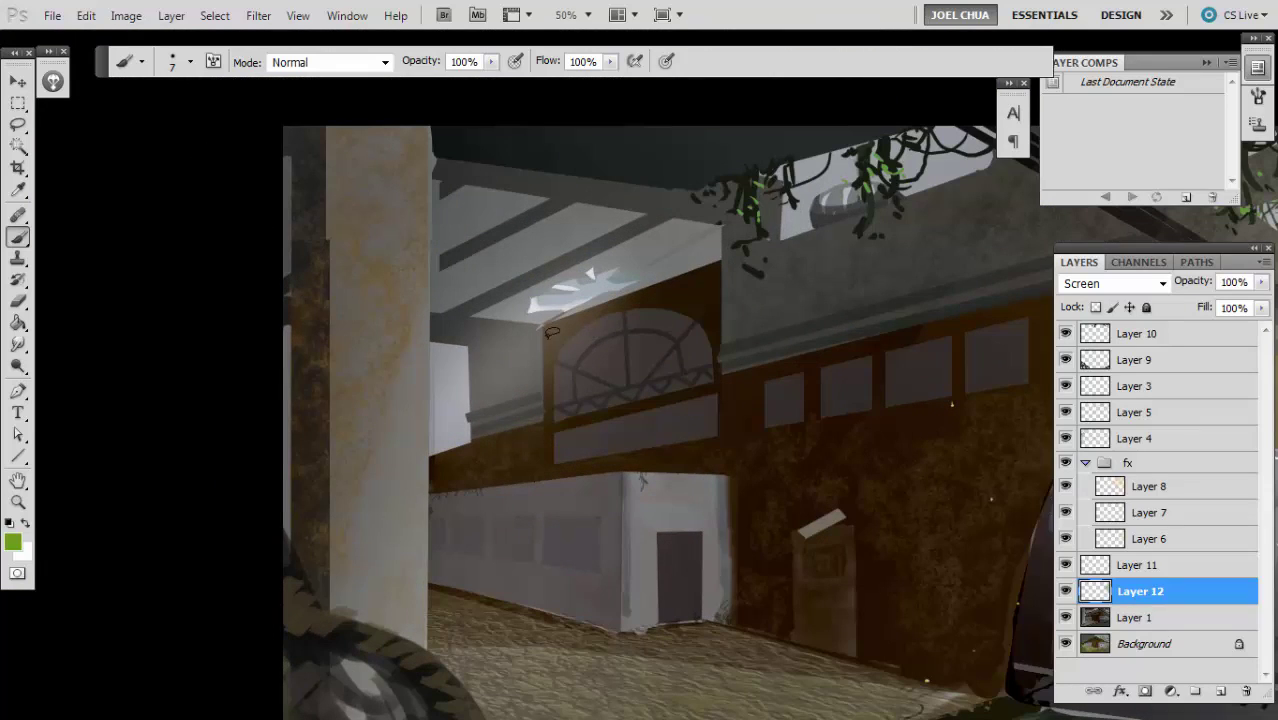
{"action": "key", "text": "ctrl+plus"}
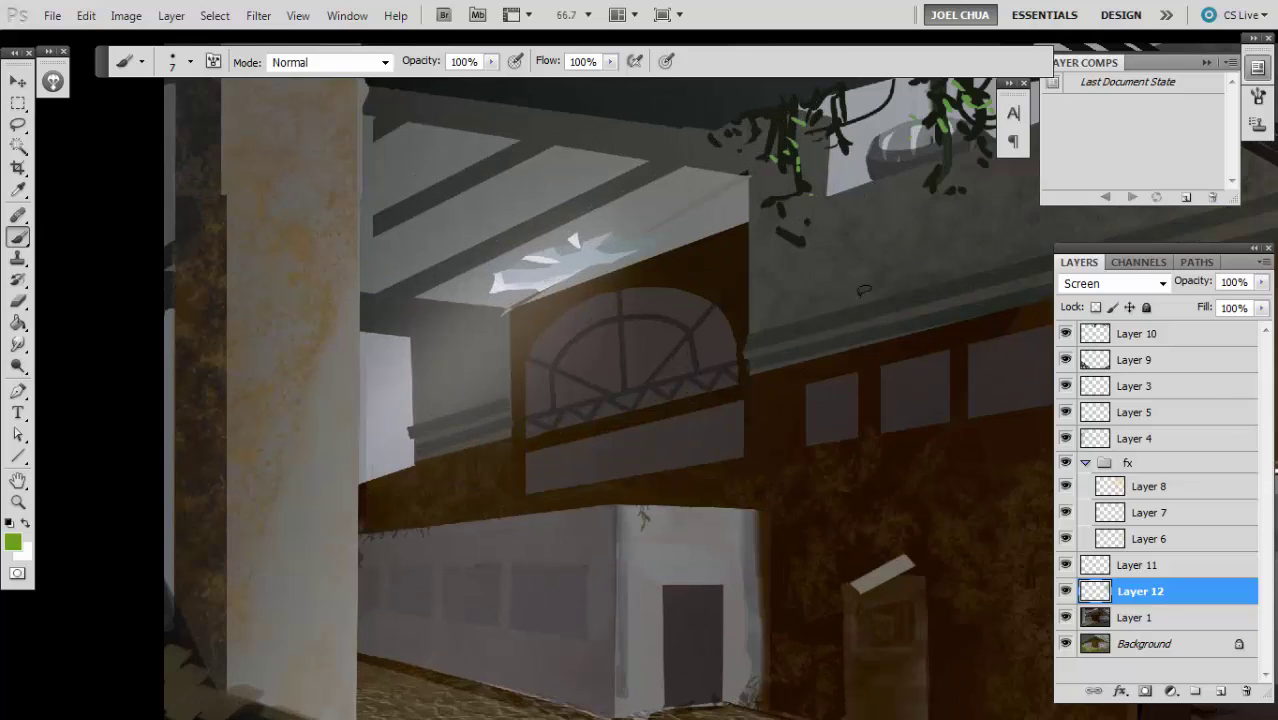
- Pick a pale warm grey for specks by the broken roof glass and add a new layer above Layer 12
{"action": "key", "text": "n"}
{"action": "left_click_drag", "start_coordinate": [836, 290], "coordinate": [817, 286]}
{"action": "key", "text": "Return"}
{"action": "key", "text": "ctrl+minus"}
{"action": "key", "text": "ctrl+alt+shift+n"}
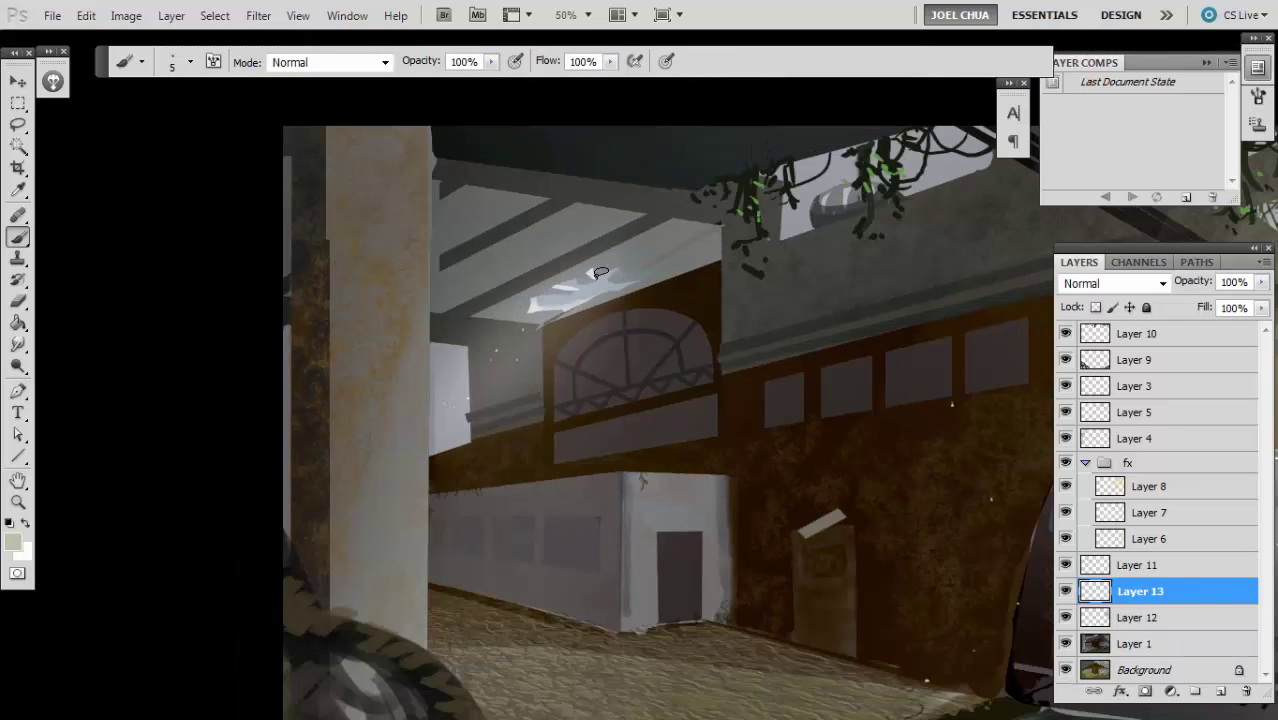
- Switch to the soft brush and set it to Dissolve mode with 5% opacity and 35% flow
{"action": "key", "text": "period"}
{"action": "left_click", "coordinate": [331, 63]}
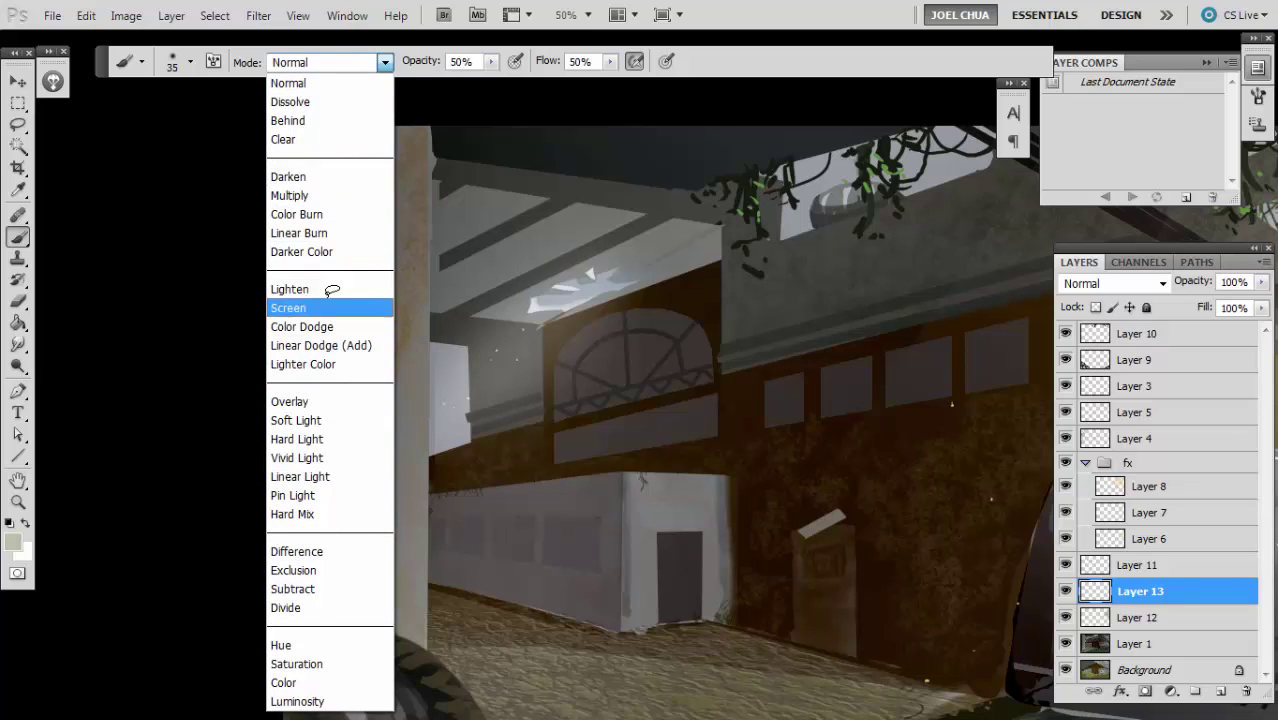
{"action": "left_click", "coordinate": [340, 101]}
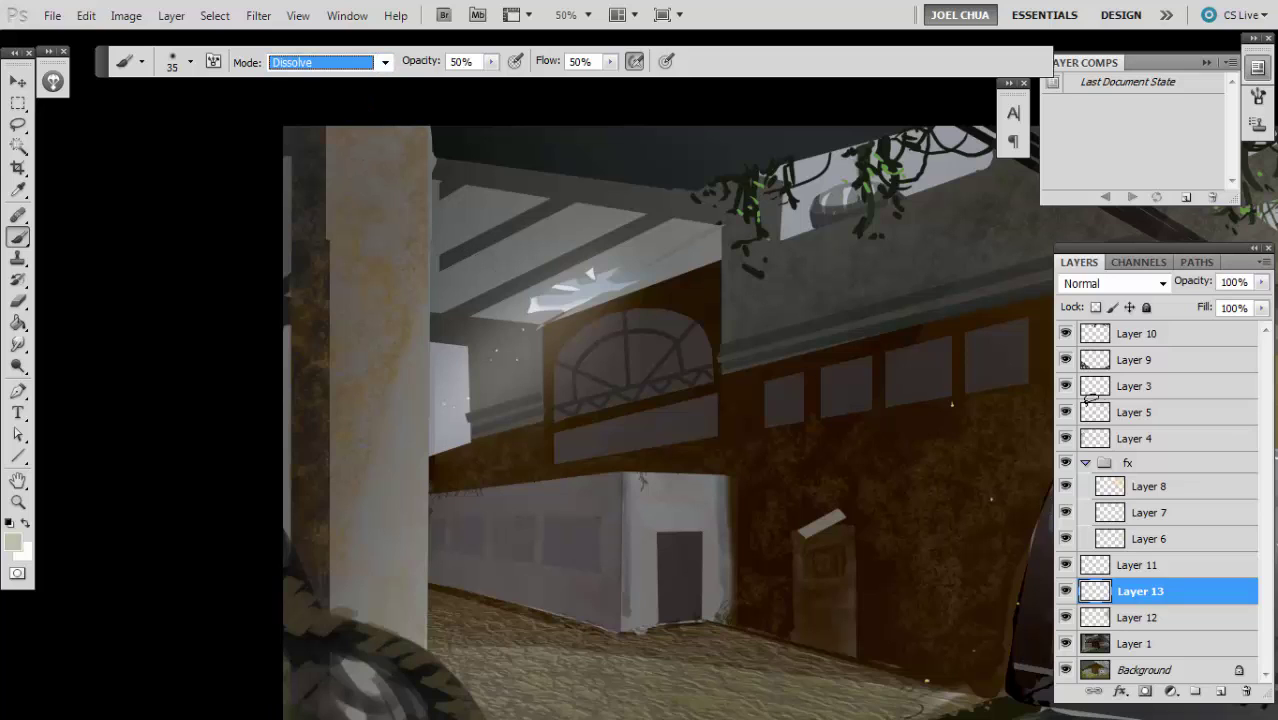
{"action": "left_click_drag", "start_coordinate": [440, 60], "coordinate": [398, 62]}
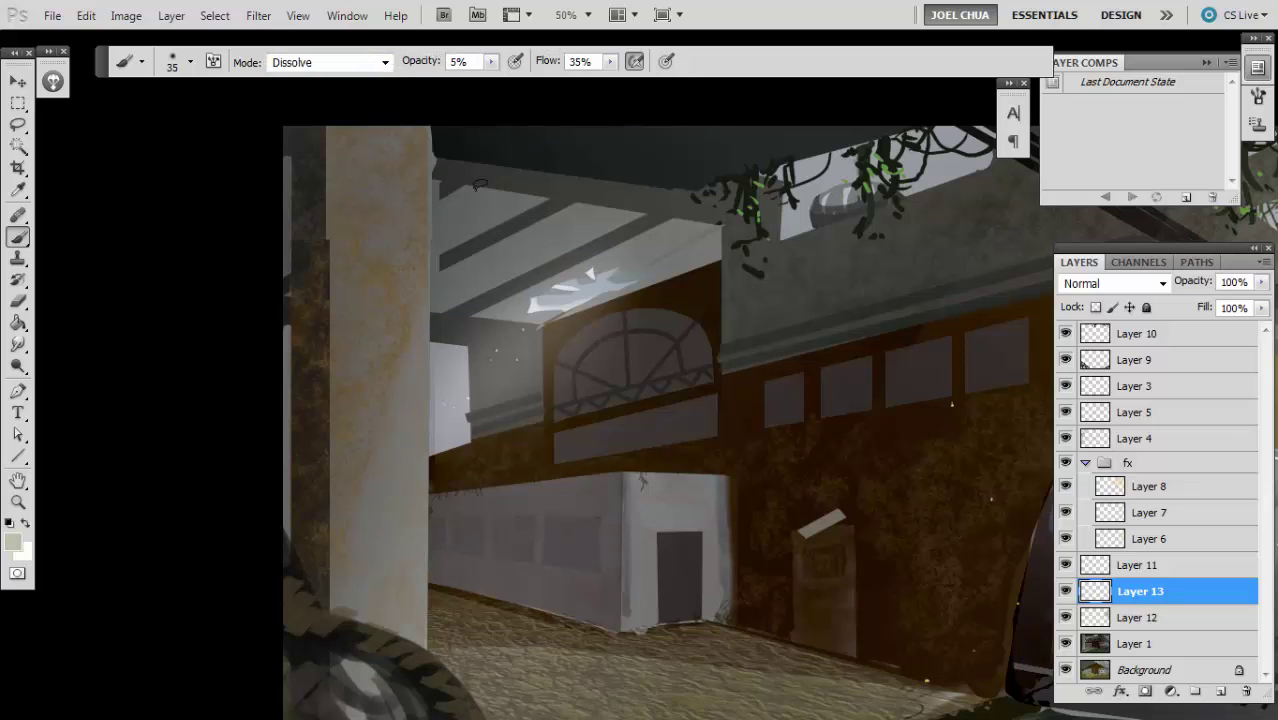
- Spray fine dust below the broken roof glass beside the arched window on Layer 13 with a 150 px brush
{"action": "key", "text": "bracketright"}
{"action": "key", "text": "bracketright"}
{"action": "key", "text": "ctrl+plus"}
{"action": "key", "text": "ctrl+plus"}
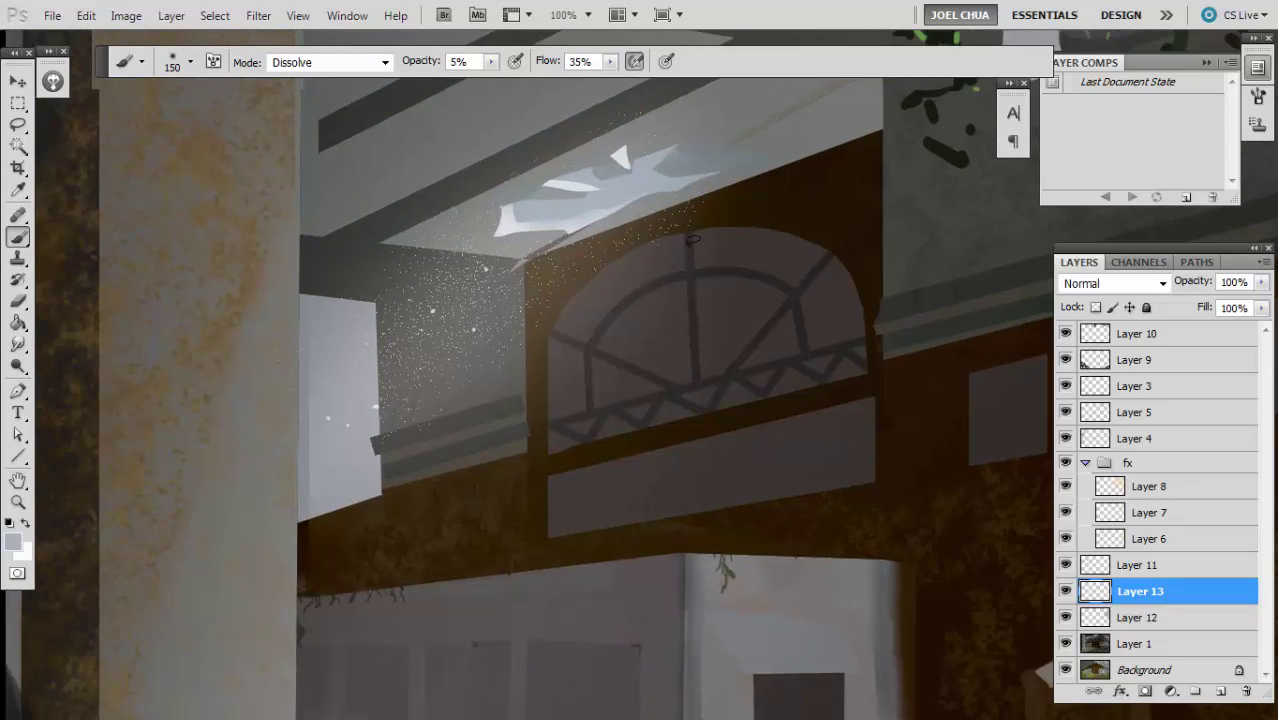
{"action": "key", "text": "ctrl+minus"}
- Spray fine dust through the light around the ochre wall corner and cables, using brush sizes from 175 to 250 px
{"action": "left_click_drag", "start_coordinate": [699, 244], "coordinate": [352, 95]}
{"action": "left_click_drag", "start_coordinate": [1160, 348], "coordinate": [391, 405]}
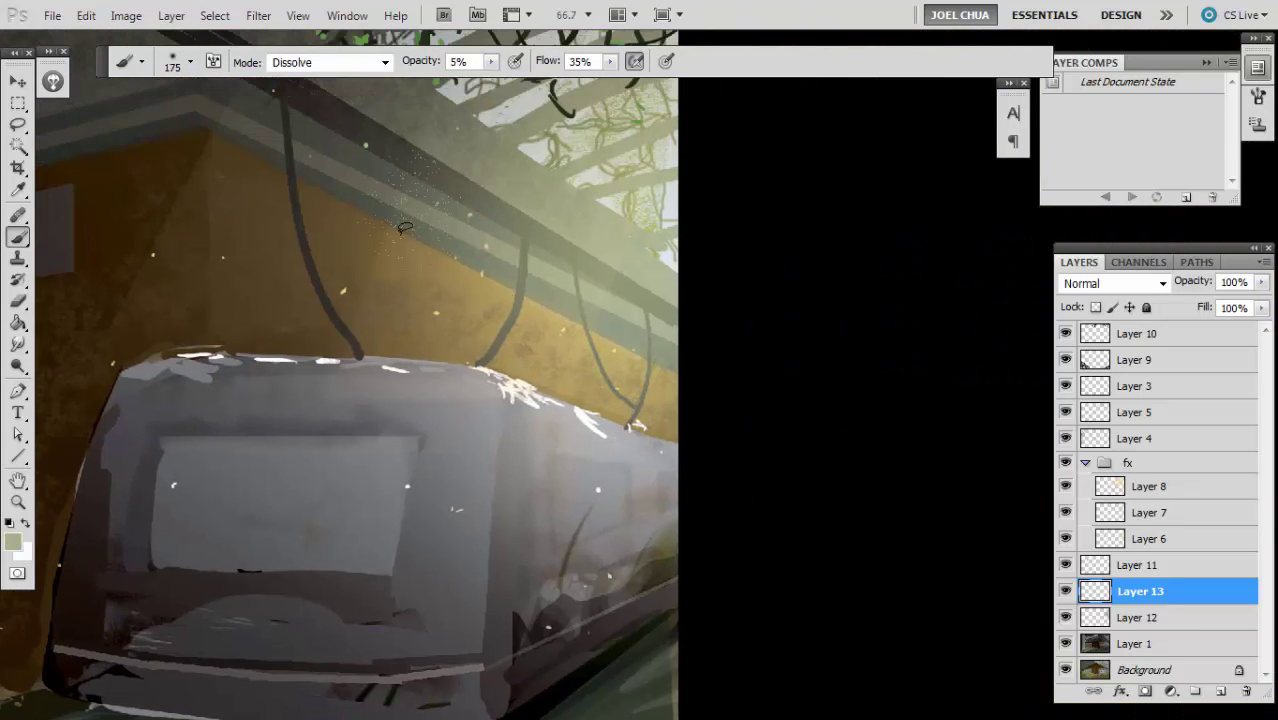
{"action": "key", "text": "ctrl+minus"}
{"action": "key", "text": "bracketleft"}
{"action": "key", "text": "ctrl+plus"}
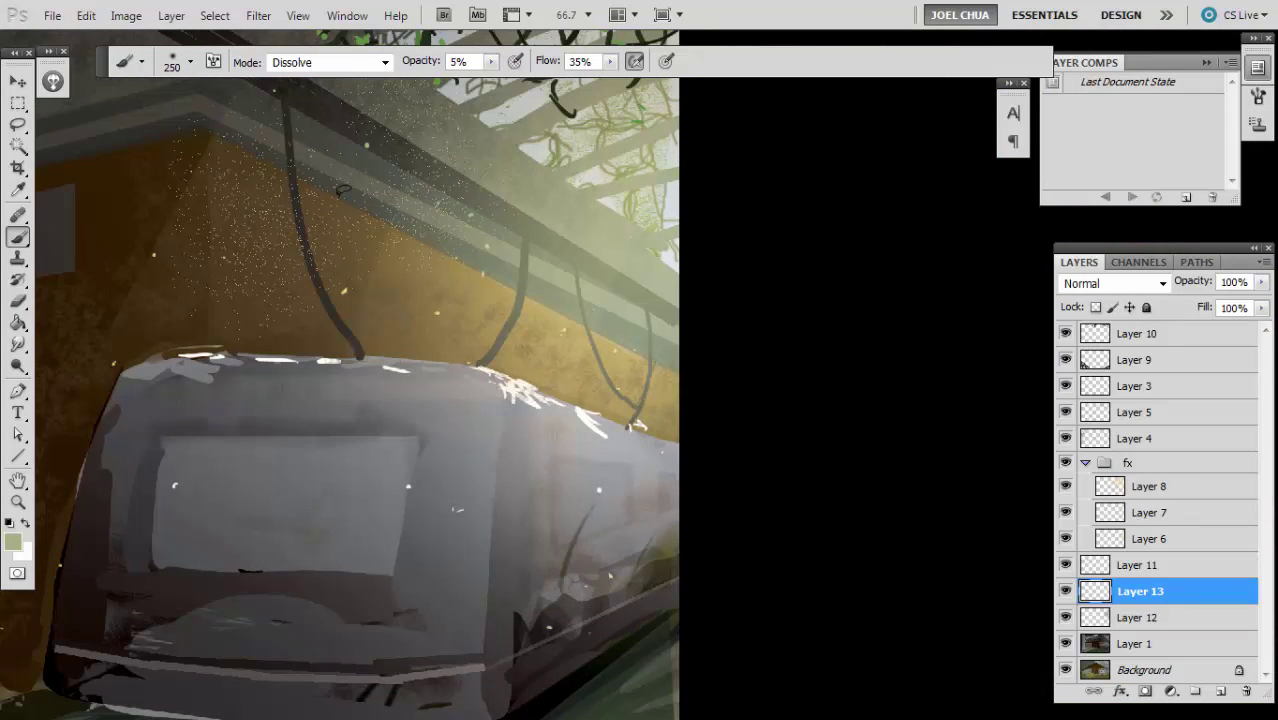
- Spray dust over the front of the train with the brush enlarged to 400 px
{"action": "key", "text": "ctrl+minus"}
{"action": "key", "text": "bracketright"}
{"action": "left_click_drag", "start_coordinate": [491, 376], "coordinate": [636, 246]}
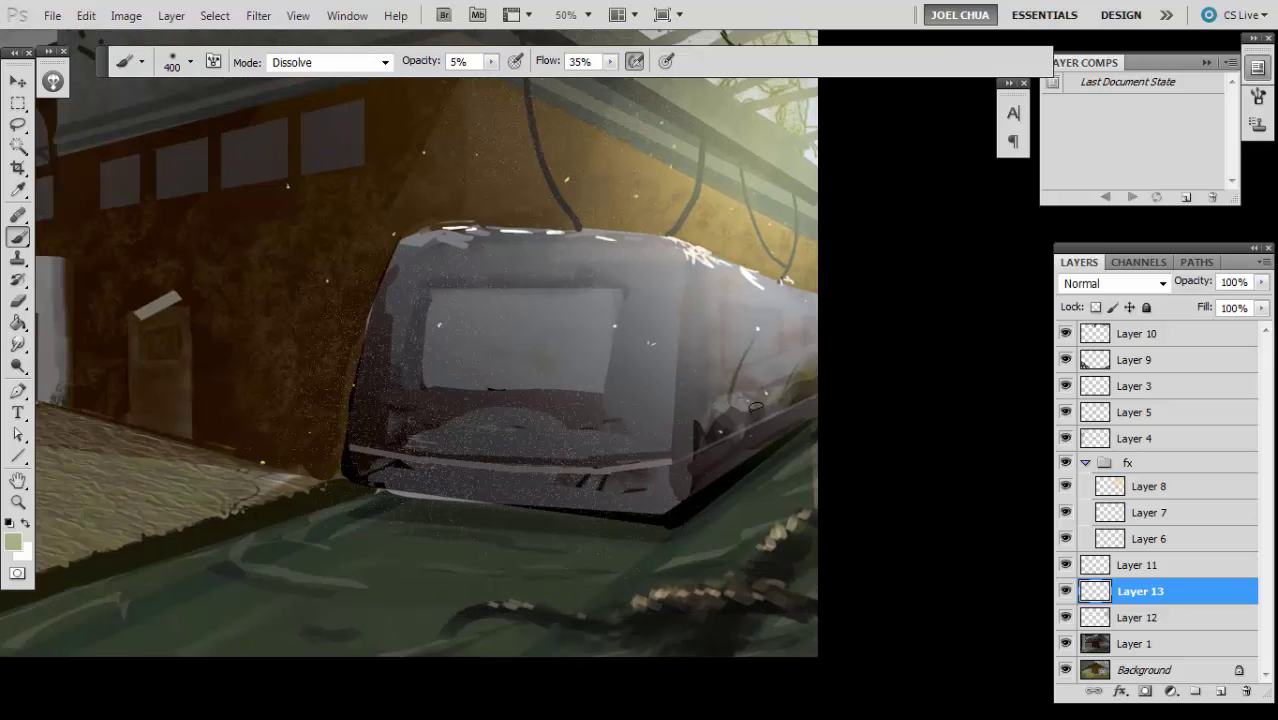
{"action": "key", "text": "ctrl+minus"}
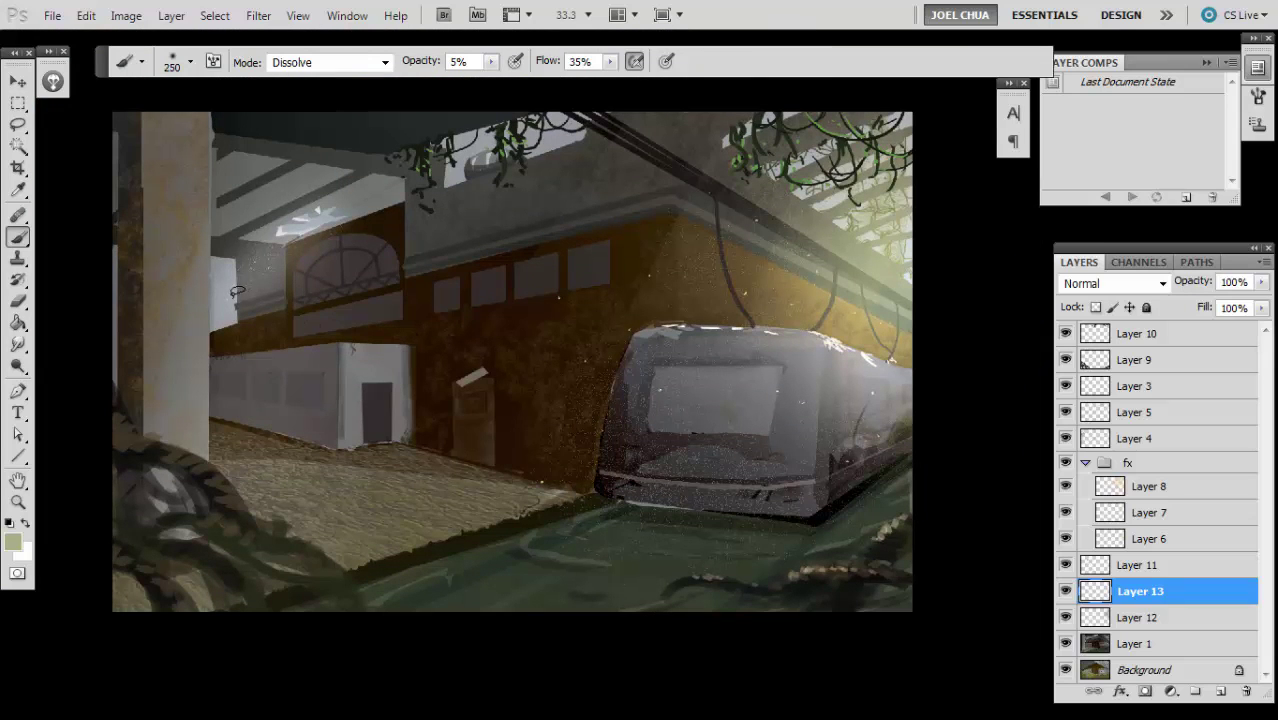
- Spread more dust across the brown station wall with the brush between 250 and 300 px
{"action": "key", "text": "bracketleft"}
{"action": "left_click_drag", "start_coordinate": [650, 296], "coordinate": [474, 289]}
{"action": "key", "text": "bracketright"}
{"action": "key", "text": "bracketright"}
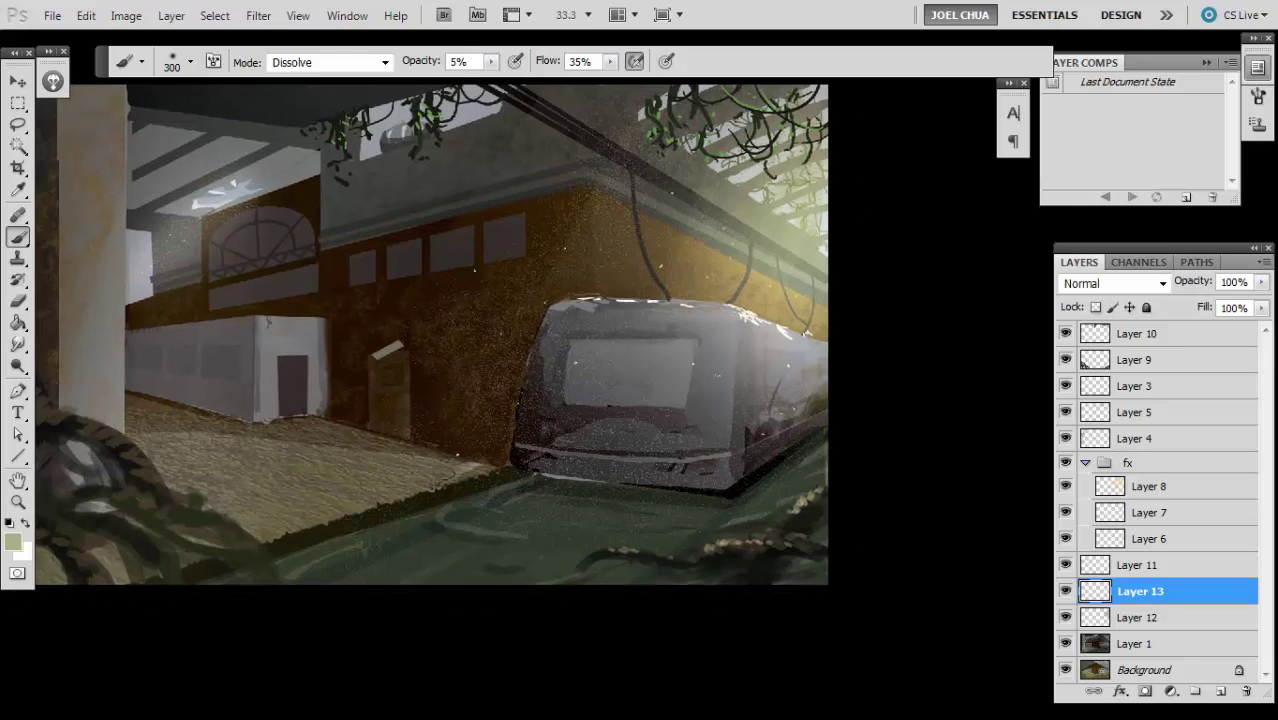
- Apply the basic Blur filter to the dust on Layer 13 and inspect it up close and zoomed out
{"action": "left_click", "coordinate": [258, 15]}
{"action": "mouse_move", "coordinate": [320, 205]}
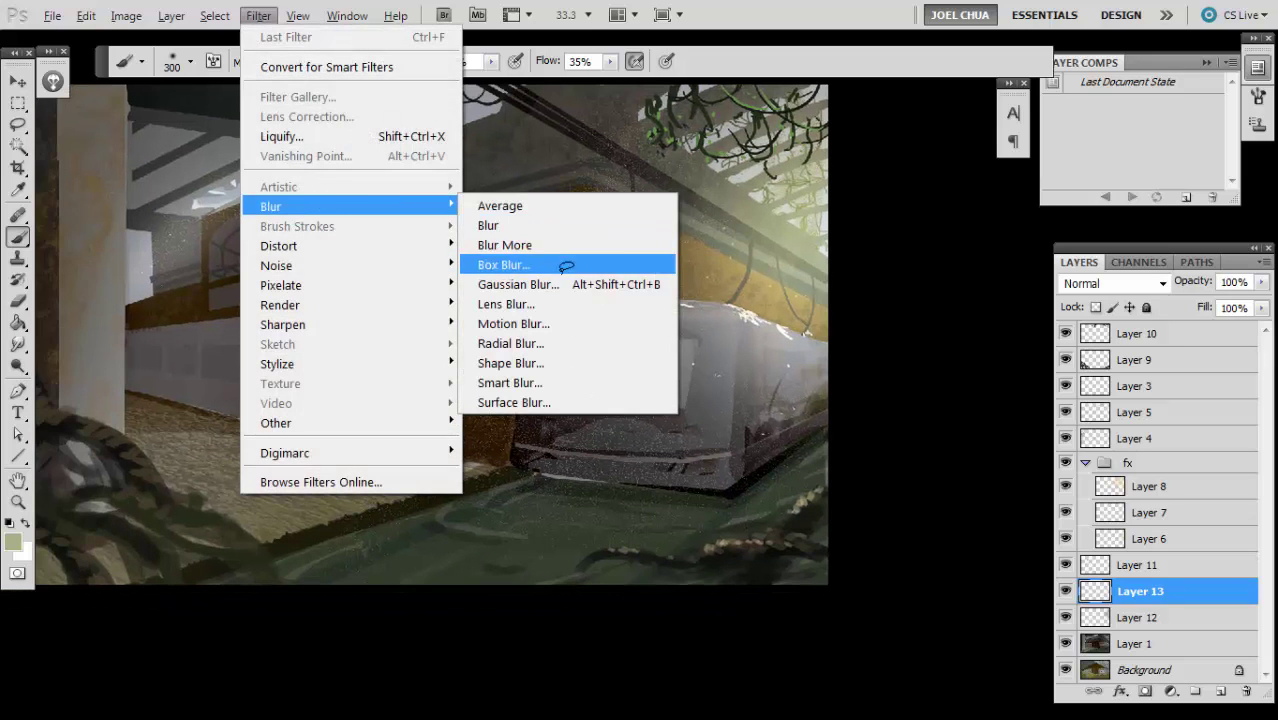
{"action": "left_click", "coordinate": [522, 225]}
{"action": "key", "text": "ctrl+plus"}
{"action": "key", "text": "ctrl+plus"}
{"action": "key", "text": "ctrl+plus"}
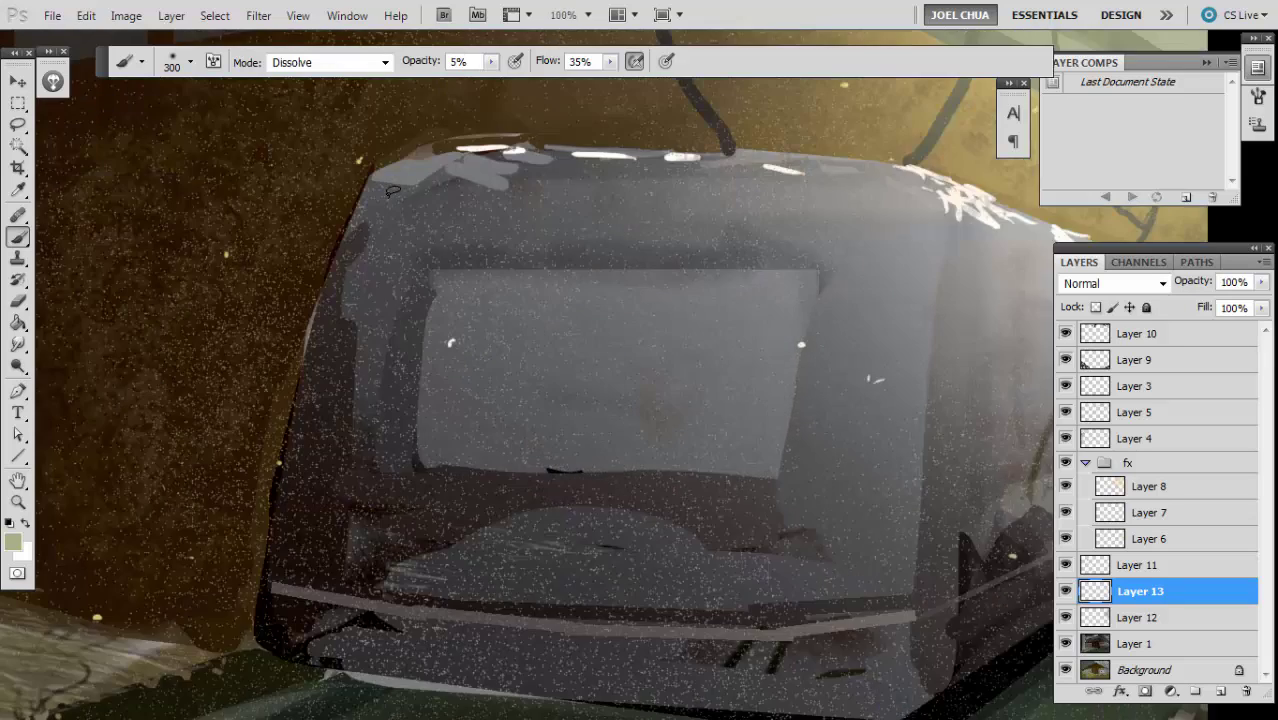
{"action": "scroll", "coordinate": [390, 192], "scroll_direction": "down", "scroll_amount": 4}
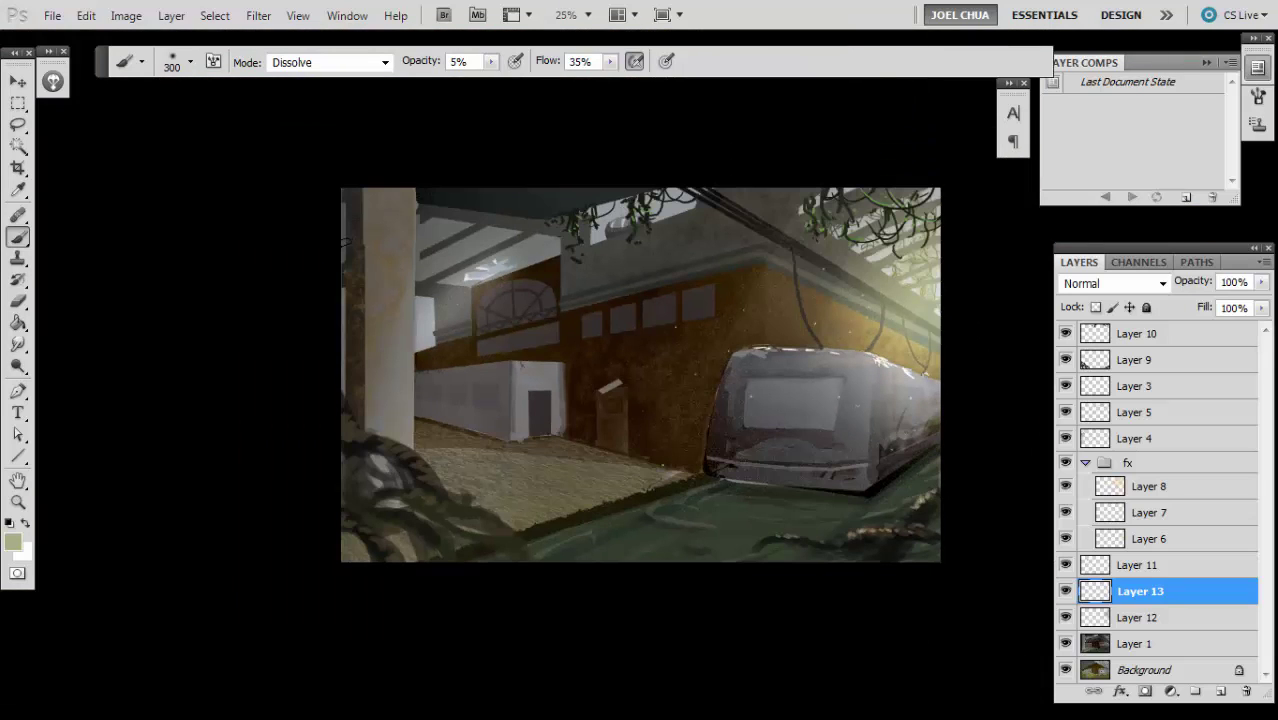
{"action": "scroll", "coordinate": [455, 385], "scroll_direction": "up", "scroll_amount": 1}
- Move Layers 12 and 13 into the fx group below Layer 6
{"action": "key", "text": "l"}
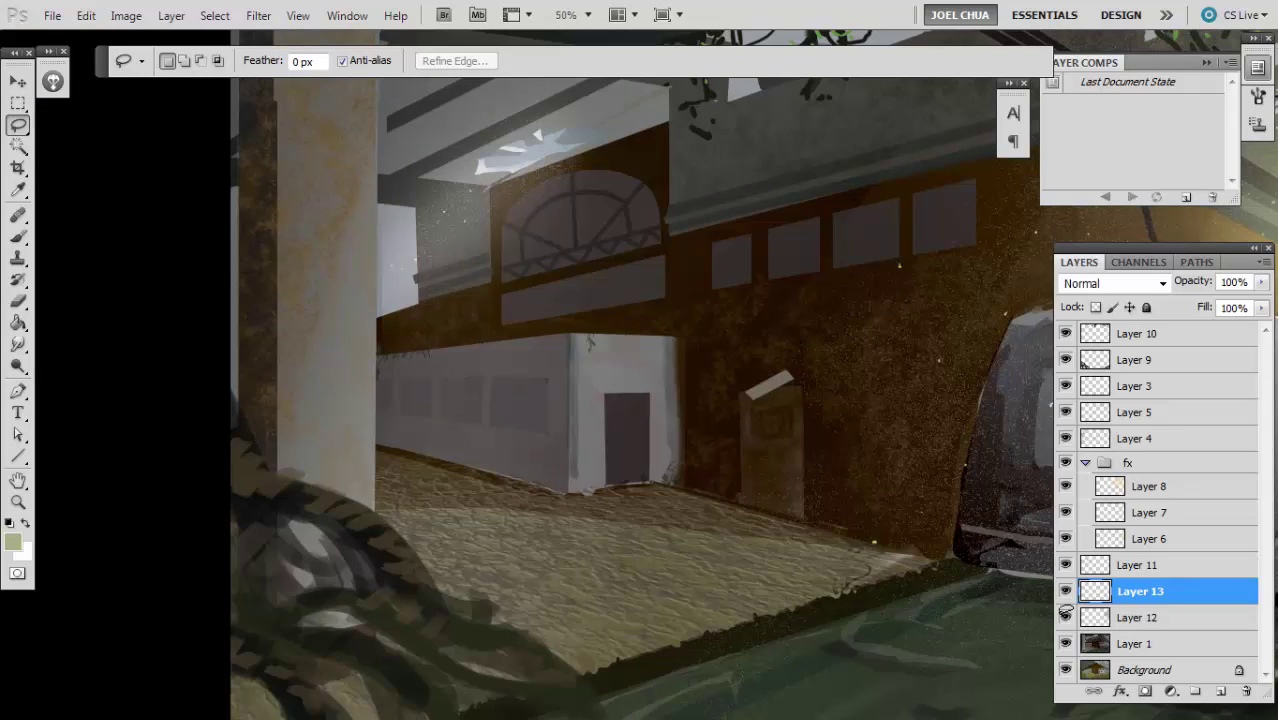
{"action": "left_click", "coordinate": [1100, 638]}
{"action": "left_click", "coordinate": [1100, 590]}
{"action": "double_click", "coordinate": [1106, 557]}
{"action": "key", "text": "Escape"}
{"action": "mouse_move", "coordinate": [1090, 590]}
{"action": "left_mouse_down"}
{"action": "mouse_move", "coordinate": [1098, 541]}
{"action": "mouse_move", "coordinate": [1094, 585]}
{"action": "left_mouse_up"}
{"action": "key", "text": "ctrl+0"}
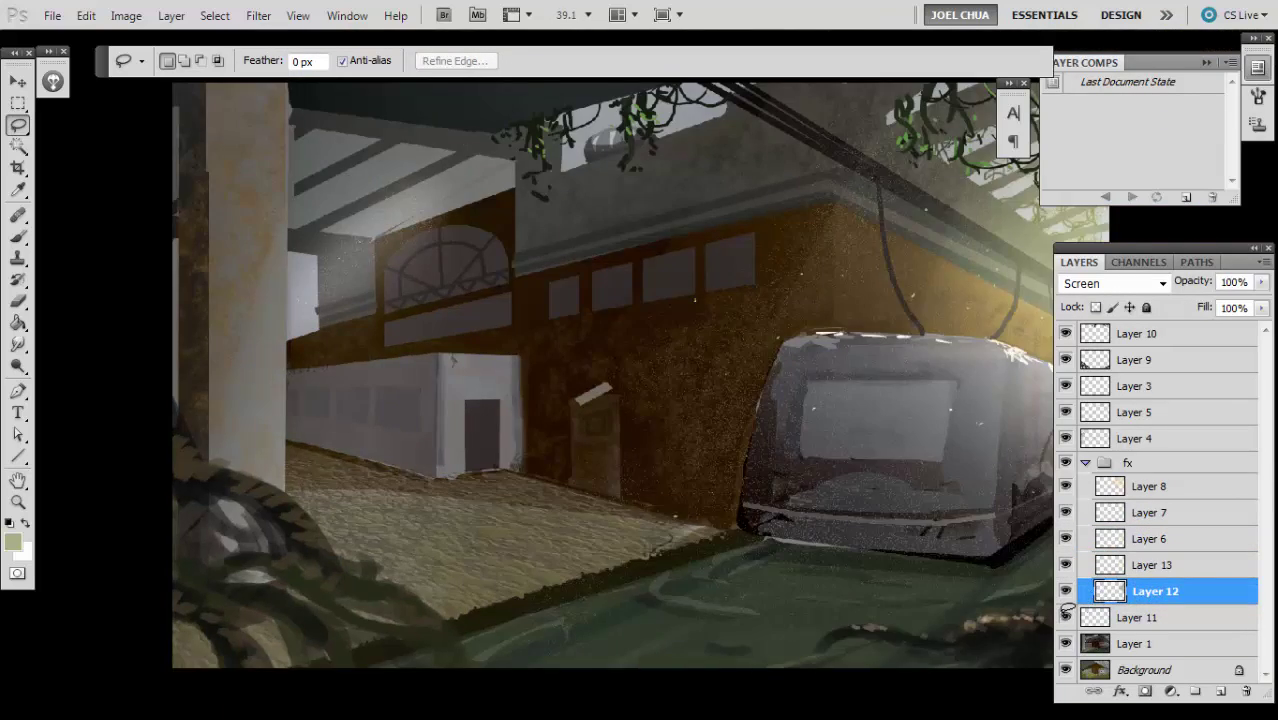
- Merge Layer 11 down into Layer 1 and add a new layer above it
{"action": "left_click", "coordinate": [1099, 612]}
{"action": "key", "text": "ctrl+e"}
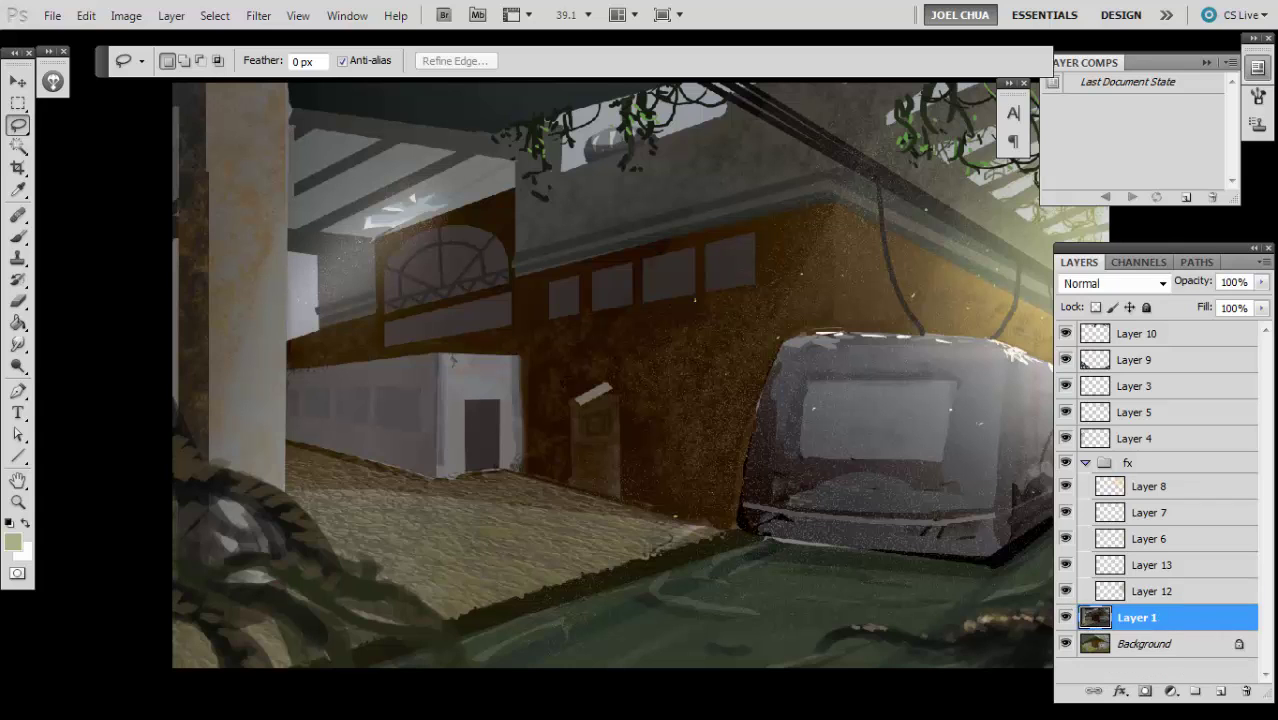
{"action": "key", "text": "ctrl+shift+alt+n"}
- Set up the 100 px textured brush enlarged to 125 px with a dark colour, 100% opacity and 100% flow
{"action": "left_click_drag", "start_coordinate": [393, 395], "coordinate": [490, 375]}
{"action": "key", "text": "ctrl+plus"}
{"action": "key", "text": "b"}
{"action": "right_click", "coordinate": [419, 369]}
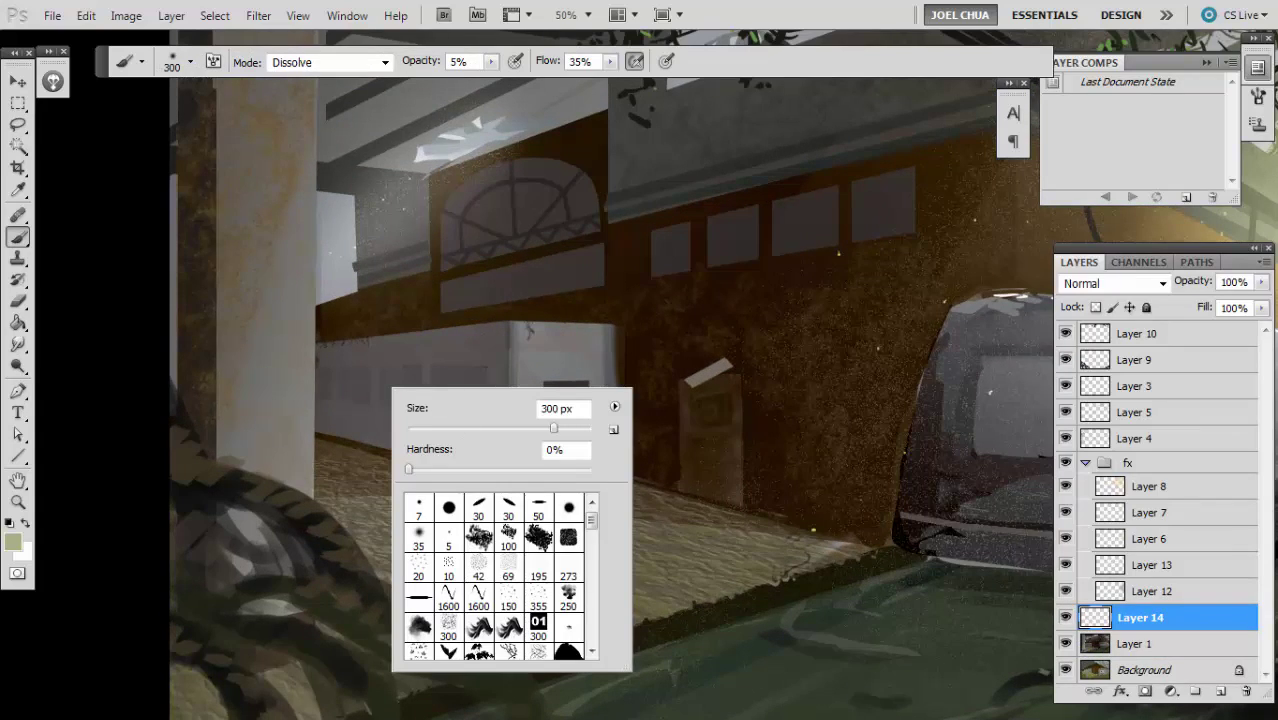
{"action": "left_click", "coordinate": [479, 537]}
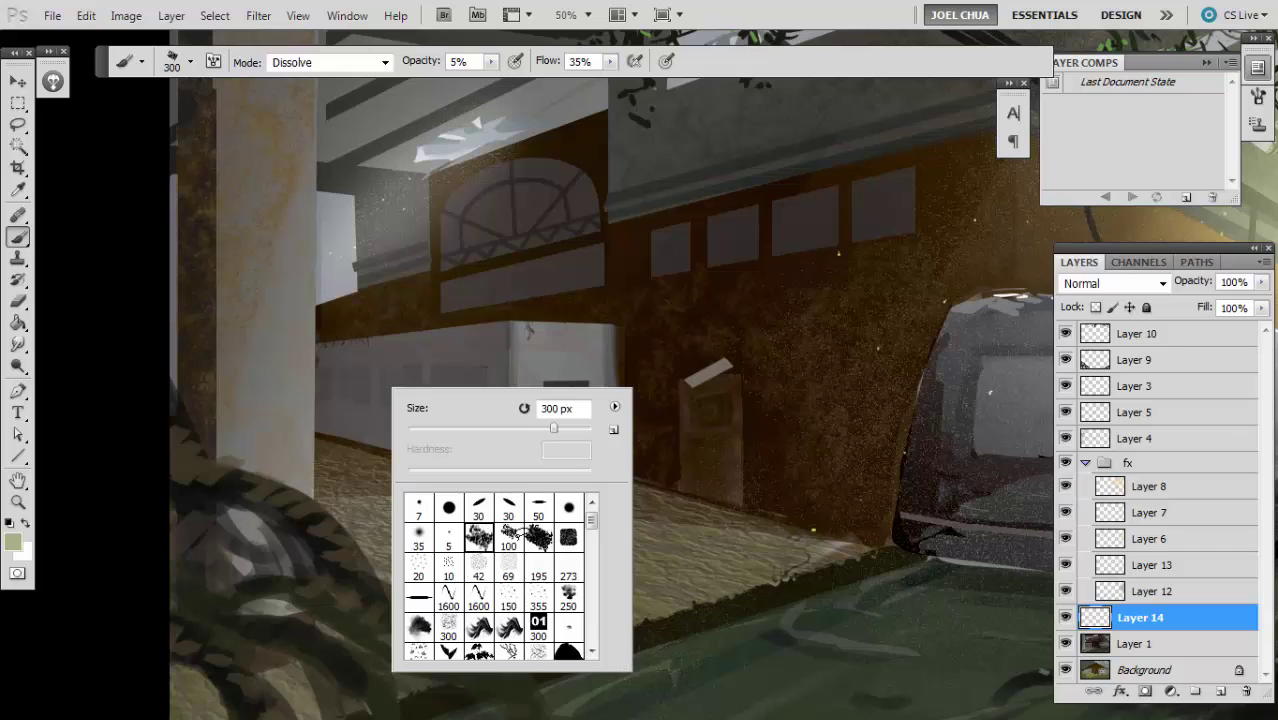
{"action": "double_click", "coordinate": [515, 533]}
{"action": "left_click", "coordinate": [416, 418], "text": "alt"}
{"action": "key", "text": "n"}
{"action": "left_click", "coordinate": [815, 405]}
{"action": "key", "text": "Return"}
{"action": "key", "text": "bracketright"}
{"action": "key", "text": "ctrl+plus"}
{"action": "key", "text": "0"}
{"action": "key", "text": "shift+0"}
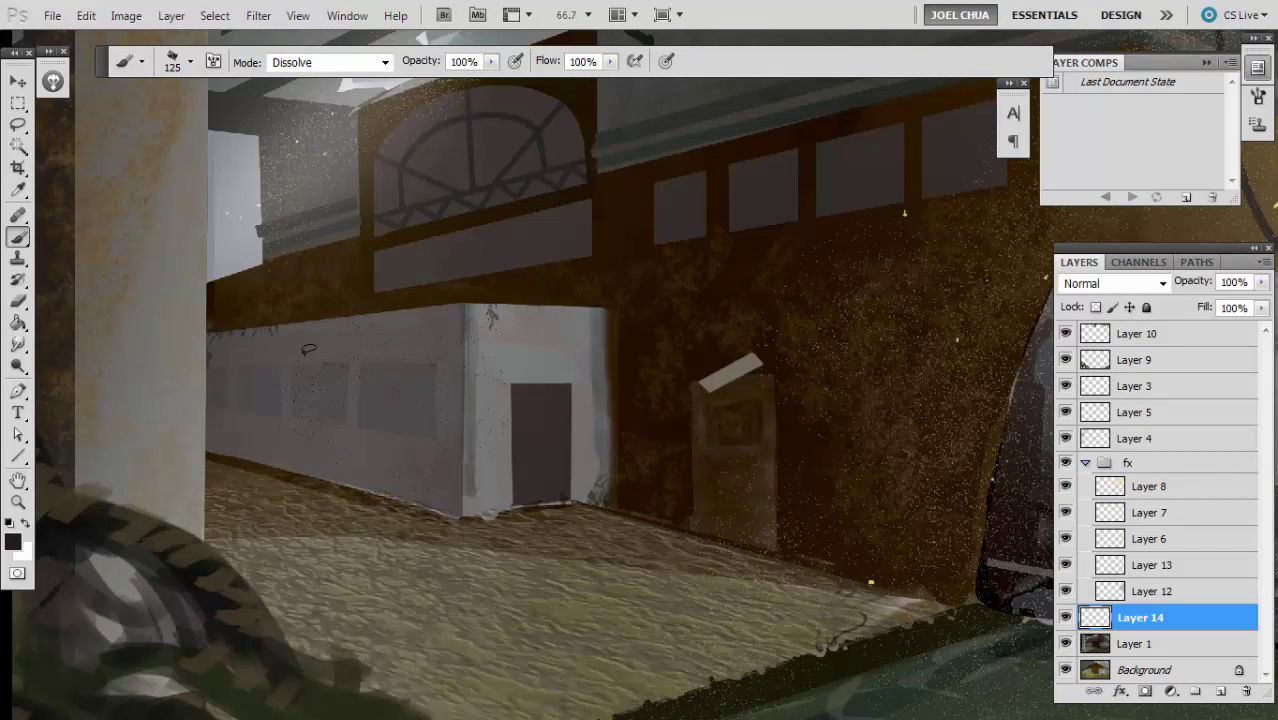
- Paint texture over the grey side building's walls and merge Layer 14 into Layer 1 as Overlay at 30% opacity
{"action": "mouse_move", "coordinate": [304, 362]}
{"action": "left_mouse_down"}
{"action": "mouse_move", "coordinate": [521, 358]}
{"action": "mouse_move", "coordinate": [600, 390]}
{"action": "mouse_move", "coordinate": [678, 294]}
{"action": "mouse_move", "coordinate": [800, 480]}
{"action": "left_mouse_up"}
{"action": "key", "text": "m"}
{"action": "left_click_drag", "start_coordinate": [328, 250], "coordinate": [422, 532]}
{"action": "key", "text": "ctrl+d"}
{"action": "key", "text": "v"}
{"action": "key", "text": "alt+shift+o"}
{"action": "key", "text": "Delete"}
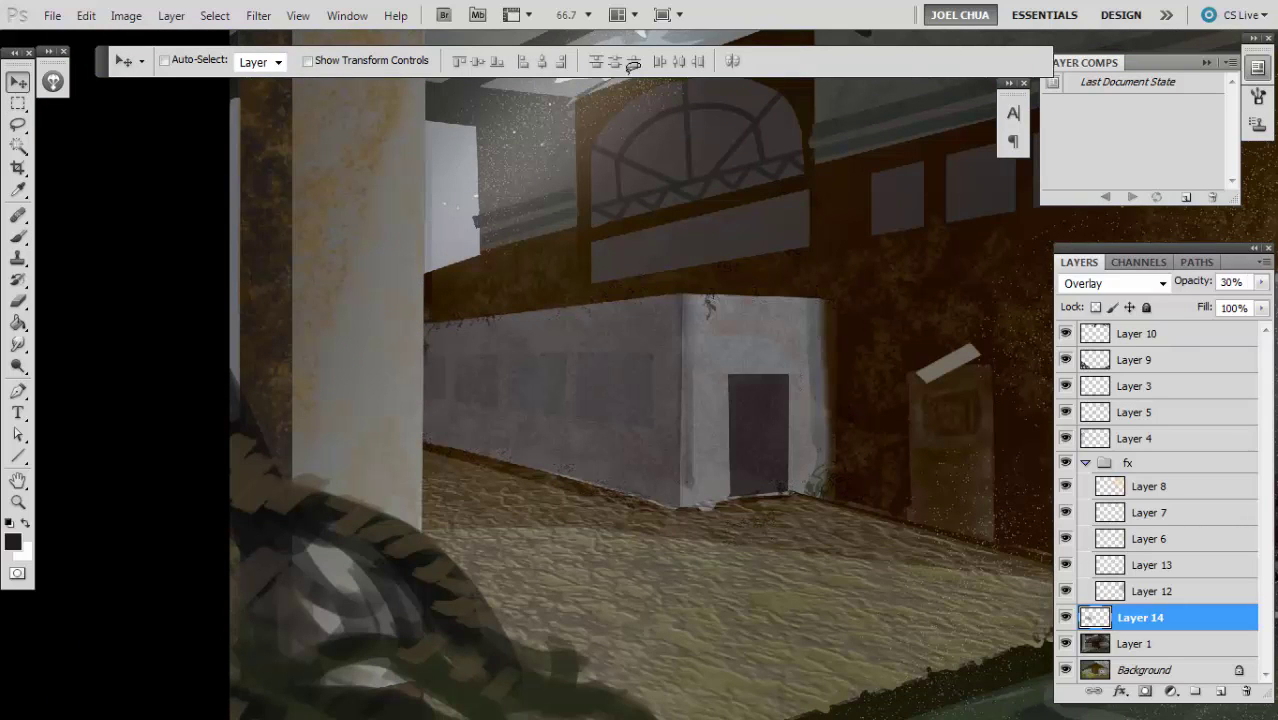
{"action": "key", "text": "b"}
{"action": "scroll", "coordinate": [697, 378], "scroll_direction": "up", "scroll_amount": 2}
{"action": "key", "text": "ctrl+plus"}
- Outline narrow vertical strips along the left edges of the side building's windows and fill them with the dark colour
{"action": "key", "text": "l"}
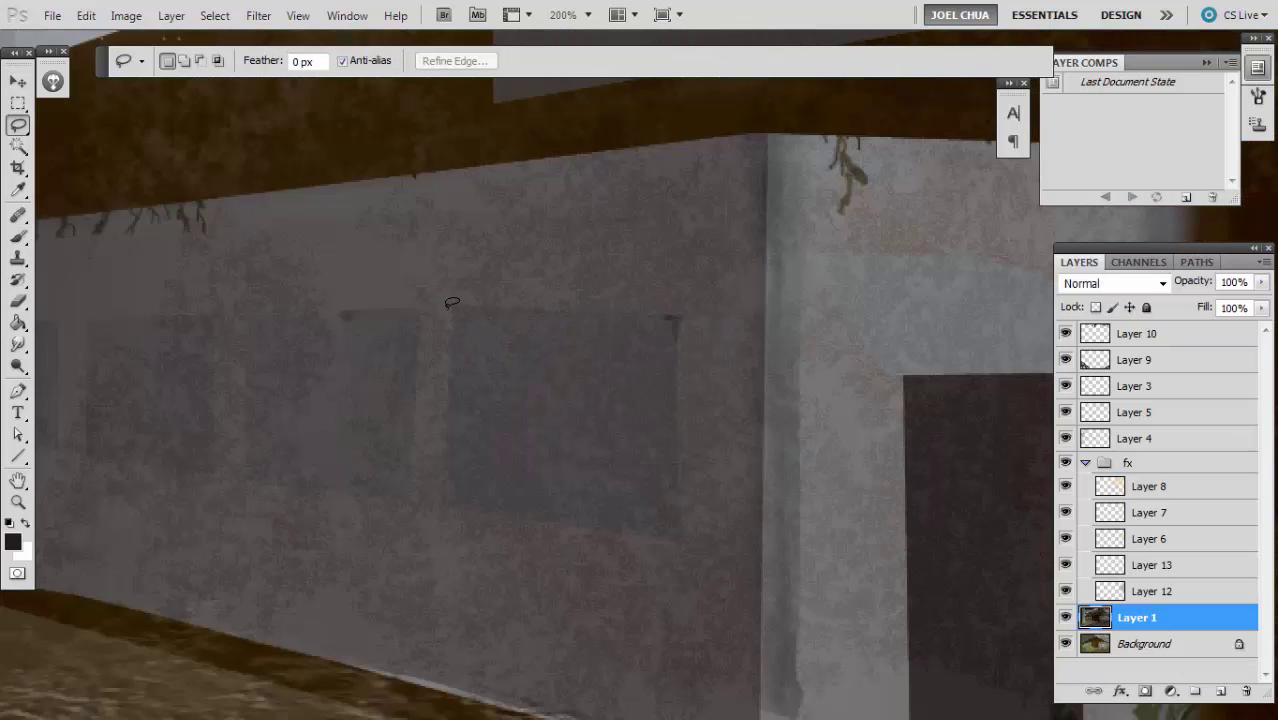
{"action": "mouse_move", "coordinate": [448, 308]}
{"action": "left_mouse_down"}
{"action": "mouse_move", "coordinate": [447, 515]}
{"action": "mouse_move", "coordinate": [463, 426]}
{"action": "mouse_move", "coordinate": [452, 308]}
{"action": "left_mouse_up"}
{"action": "key", "text": "Delete"}
{"action": "mouse_move", "coordinate": [277, 333]}
{"action": "left_mouse_down"}
{"action": "mouse_move", "coordinate": [422, 429]}
{"action": "mouse_move", "coordinate": [421, 462]}
{"action": "mouse_move", "coordinate": [439, 434]}
{"action": "mouse_move", "coordinate": [421, 306]}
{"action": "left_mouse_up"}
{"action": "key", "text": "Delete"}
{"action": "mouse_move", "coordinate": [265, 303]}
{"action": "left_mouse_down"}
{"action": "mouse_move", "coordinate": [262, 400]}
{"action": "mouse_move", "coordinate": [277, 440]}
{"action": "mouse_move", "coordinate": [276, 306]}
{"action": "mouse_move", "coordinate": [265, 307]}
{"action": "left_mouse_up"}
{"action": "key", "text": "alt+BackSpace"}
{"action": "key", "text": "ctrl+d"}
{"action": "key", "text": "ctrl+minus"}
{"action": "key", "text": "ctrl+minus"}
{"action": "key", "text": "ctrl+minus"}
{"action": "key", "text": "ctrl+plus"}
{"action": "key", "text": "ctrl+plus"}
{"action": "key", "text": "ctrl+plus"}
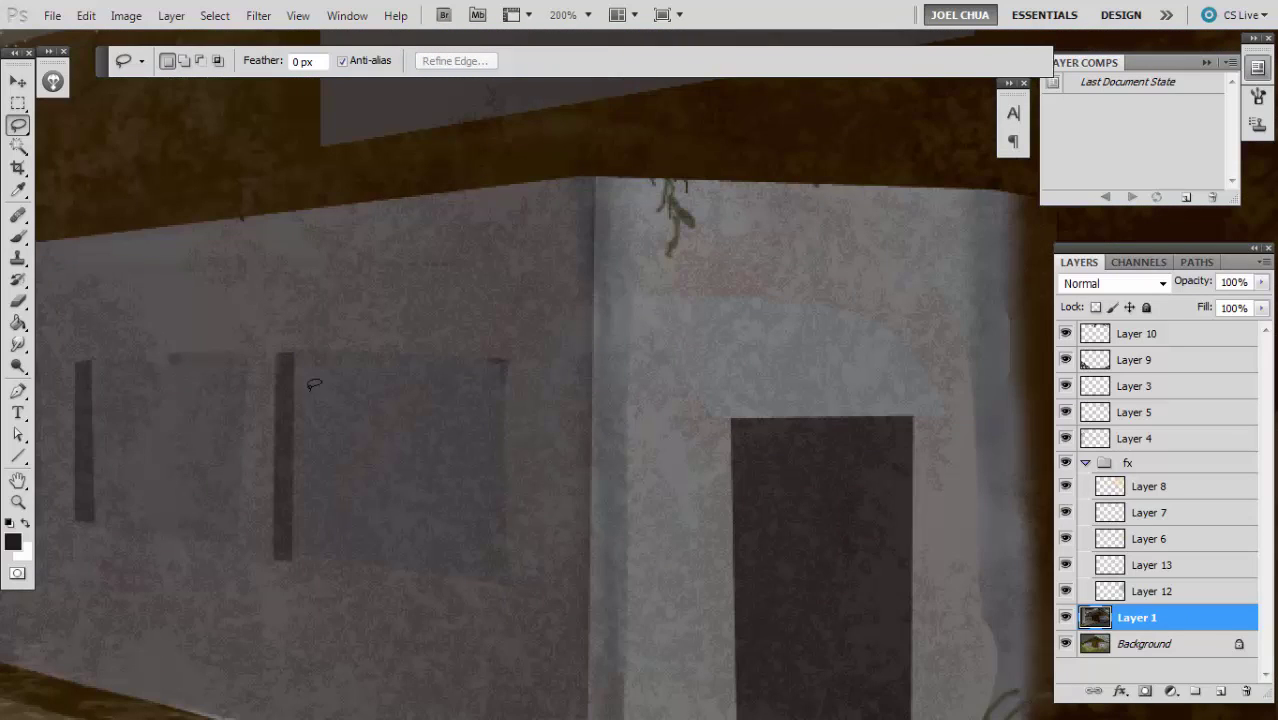
- Sample the window's grey and set the foreground colour to the lighter grey 777170 for the brush
{"action": "left_click_drag", "start_coordinate": [297, 399], "coordinate": [405, 363]}
{"action": "mouse_move", "coordinate": [404, 318]}
{"action": "left_mouse_down"}
{"action": "mouse_move", "coordinate": [498, 514]}
{"action": "mouse_move", "coordinate": [544, 529]}
{"action": "mouse_move", "coordinate": [550, 448]}
{"action": "mouse_move", "coordinate": [437, 300]}
{"action": "mouse_move", "coordinate": [410, 314]}
{"action": "left_mouse_up"}
{"action": "key", "text": "ctrl+h"}
{"action": "key", "text": "b"}
{"action": "right_click", "coordinate": [490, 313]}
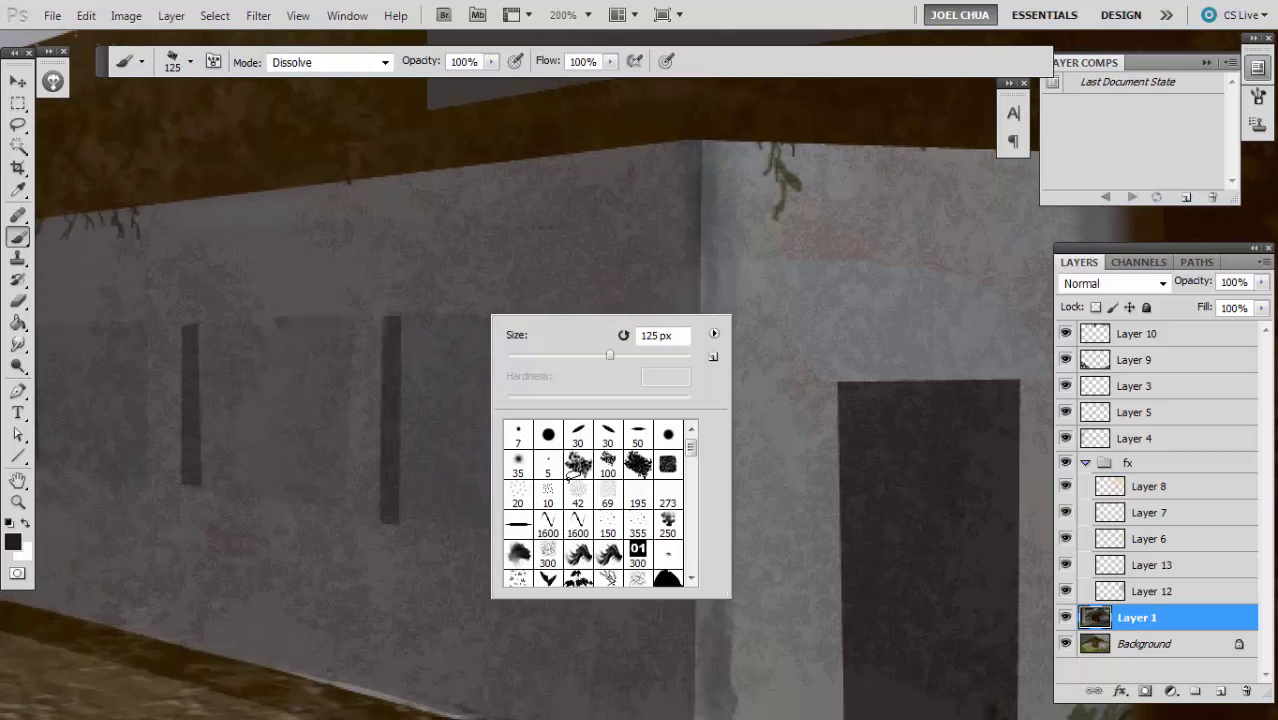
{"action": "left_click", "coordinate": [456, 446], "text": "alt"}
{"action": "key", "text": "n"}
{"action": "left_click_drag", "start_coordinate": [808, 349], "coordinate": [802, 330]}
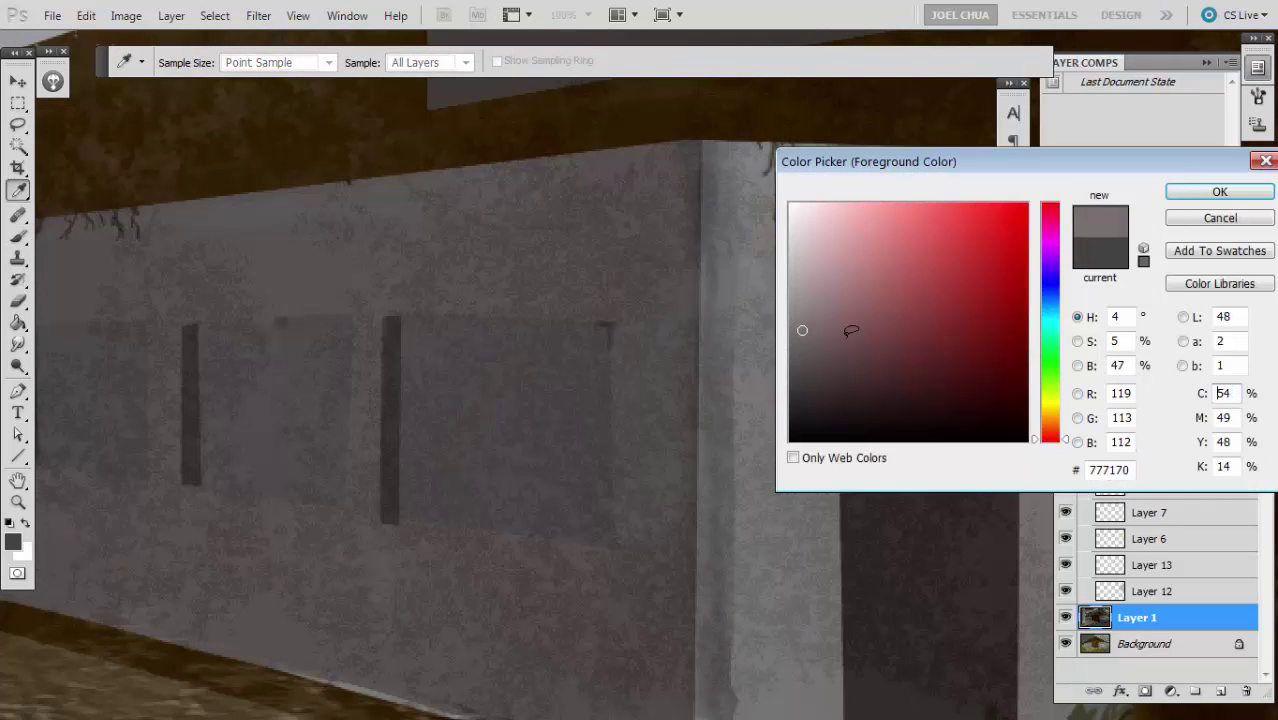
{"action": "key", "text": "Return"}
- Reduce the brush to 70 px, switch its mode from Dissolve to Normal and undo the test strokes on the window
{"action": "left_click_drag", "start_coordinate": [476, 472], "coordinate": [560, 470]}
{"action": "key", "text": "bracketleft"}
{"action": "key", "text": "bracketleft"}
{"action": "key", "text": "bracketleft"}
{"action": "key", "text": "bracketleft"}
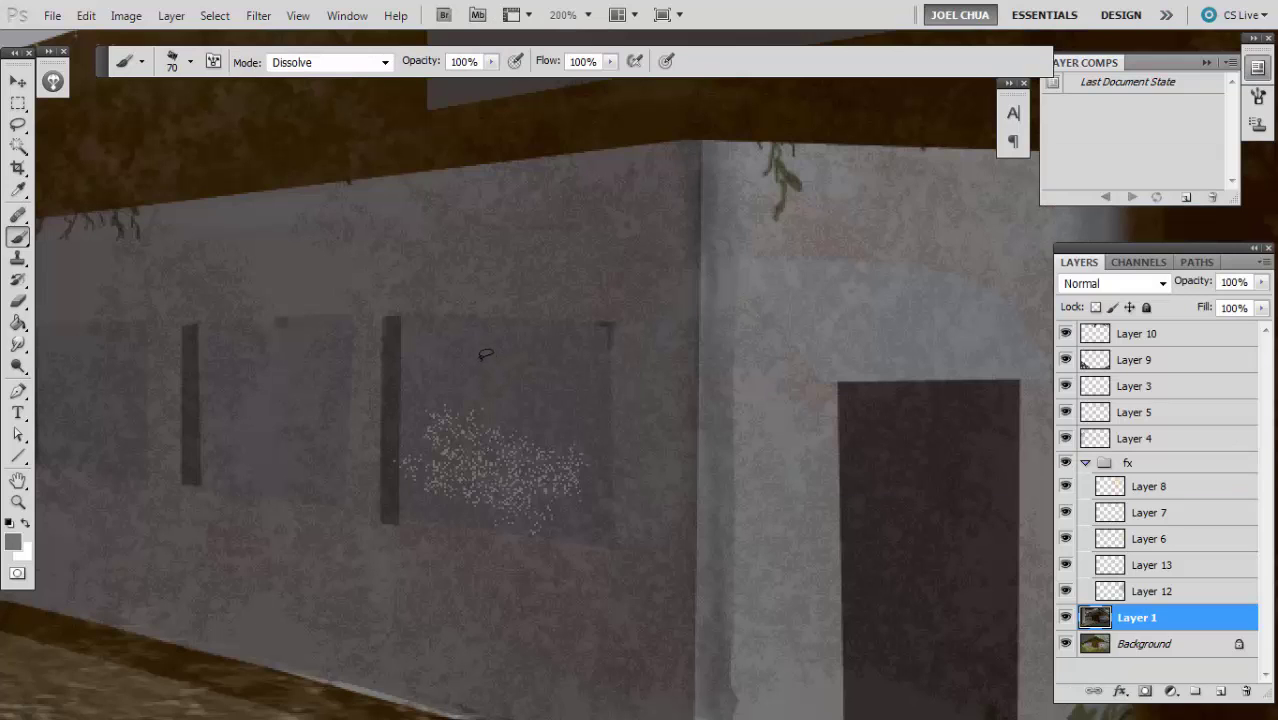
{"action": "key", "text": "ctrl+z"}
{"action": "left_click", "coordinate": [330, 62]}
{"action": "left_click", "coordinate": [300, 80]}
{"action": "left_click_drag", "start_coordinate": [460, 470], "coordinate": [490, 450]}
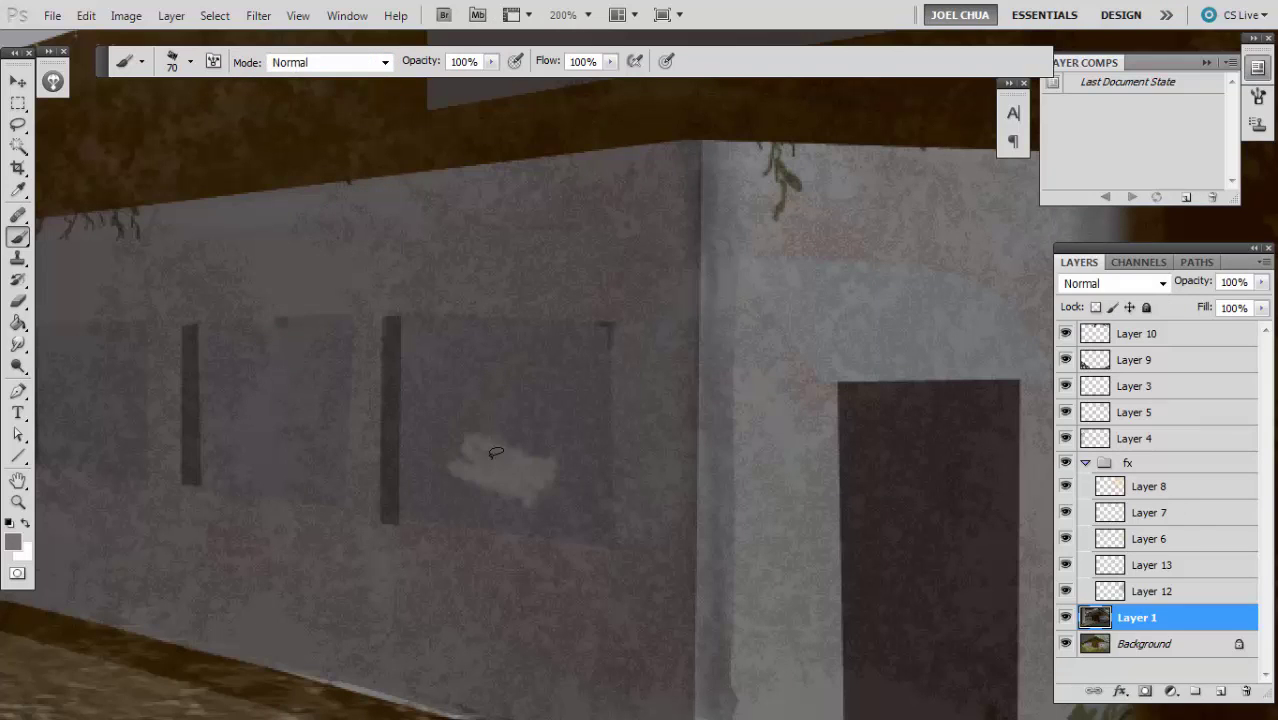
{"action": "key", "text": "ctrl+z"}
- Paint light grey patches inside the side building's windows on a new layer and lower its opacity to 11%
{"action": "key", "text": "ctrl+shift+alt+n"}
{"action": "mouse_move", "coordinate": [473, 373]}
{"action": "left_mouse_down"}
{"action": "mouse_move", "coordinate": [495, 478]}
{"action": "mouse_move", "coordinate": [503, 376]}
{"action": "mouse_move", "coordinate": [522, 391]}
{"action": "mouse_move", "coordinate": [610, 352]}
{"action": "mouse_move", "coordinate": [596, 359]}
{"action": "mouse_move", "coordinate": [609, 415]}
{"action": "mouse_move", "coordinate": [556, 421]}
{"action": "mouse_move", "coordinate": [538, 382]}
{"action": "mouse_move", "coordinate": [454, 407]}
{"action": "mouse_move", "coordinate": [455, 362]}
{"action": "mouse_move", "coordinate": [473, 384]}
{"action": "mouse_move", "coordinate": [445, 408]}
{"action": "left_mouse_up"}
{"action": "key", "text": "bracketleft"}
{"action": "key", "text": "bracketleft"}
{"action": "key", "text": "ctrl+minus"}
{"action": "key", "text": "bracketleft"}
{"action": "mouse_move", "coordinate": [365, 360]}
{"action": "left_mouse_down"}
{"action": "mouse_move", "coordinate": [365, 398]}
{"action": "mouse_move", "coordinate": [371, 370]}
{"action": "mouse_move", "coordinate": [378, 401]}
{"action": "mouse_move", "coordinate": [312, 368]}
{"action": "left_mouse_up"}
{"action": "key", "text": "bracketleft"}
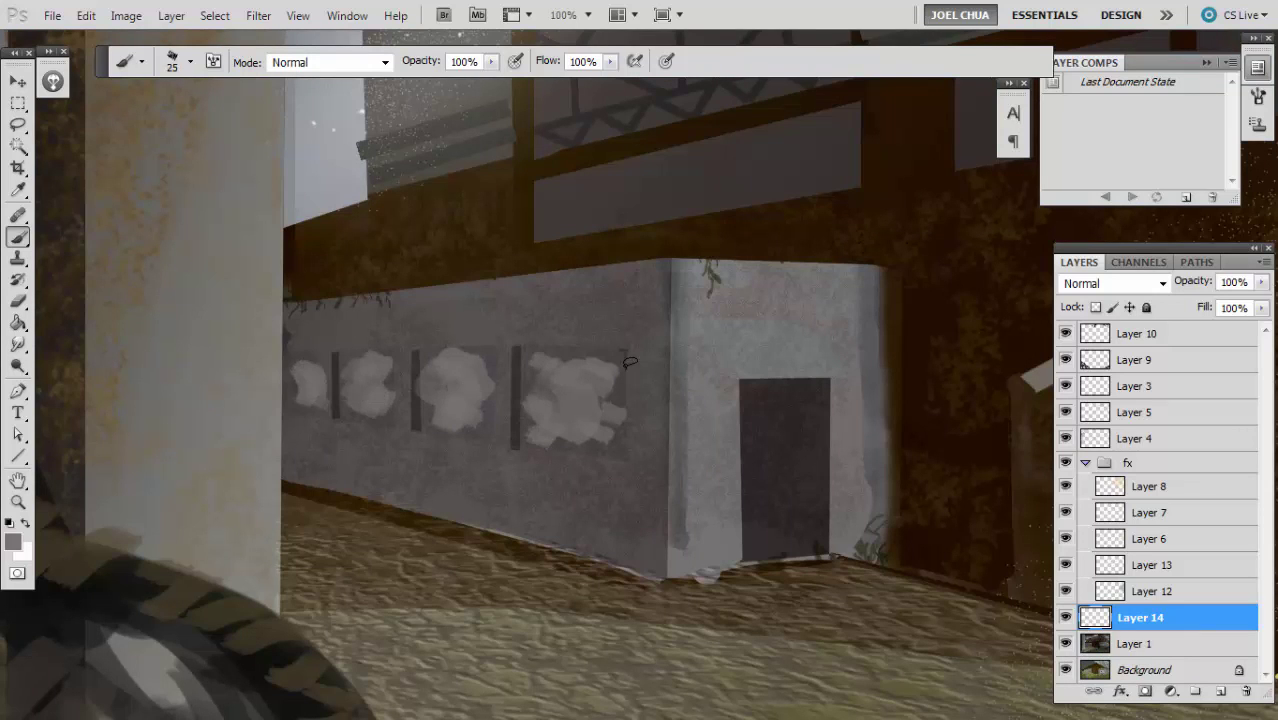
{"action": "key", "text": "v"}
{"action": "key", "text": "3"}
{"action": "key", "text": "1"}
{"action": "key", "text": "1"}
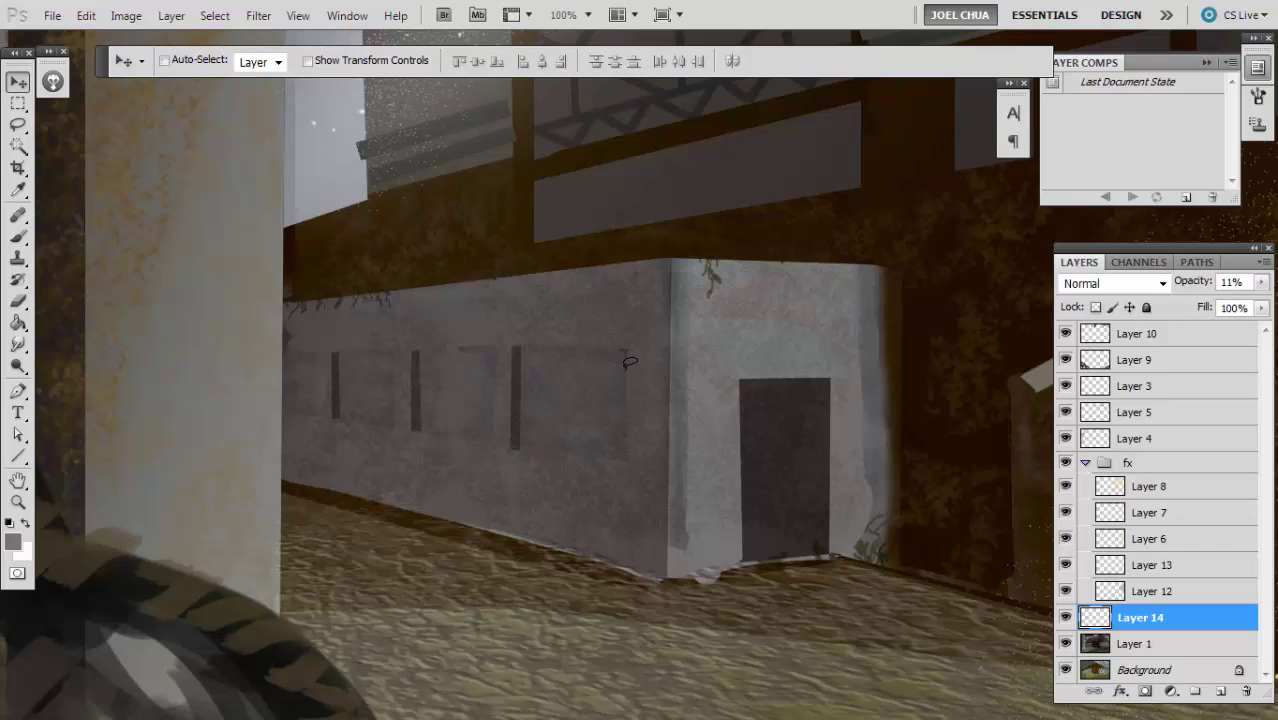
- Paint a second pass of smaller light patches in the windows on another new layer at 40% opacity
{"action": "key", "text": "ctrl+shift+alt+n"}
{"action": "key", "text": "b"}
{"action": "mouse_move", "coordinate": [548, 408]}
{"action": "left_mouse_down"}
{"action": "mouse_move", "coordinate": [562, 360]}
{"action": "mouse_move", "coordinate": [564, 385]}
{"action": "mouse_move", "coordinate": [577, 372]}
{"action": "mouse_move", "coordinate": [600, 399]}
{"action": "mouse_move", "coordinate": [560, 374]}
{"action": "mouse_move", "coordinate": [574, 382]}
{"action": "mouse_move", "coordinate": [602, 353]}
{"action": "mouse_move", "coordinate": [604, 410]}
{"action": "mouse_move", "coordinate": [538, 395]}
{"action": "mouse_move", "coordinate": [588, 438]}
{"action": "left_mouse_up"}
{"action": "key", "text": "v"}
{"action": "key", "text": "b"}
{"action": "mouse_move", "coordinate": [470, 395]}
{"action": "left_mouse_down"}
{"action": "mouse_move", "coordinate": [436, 378]}
{"action": "mouse_move", "coordinate": [449, 410]}
{"action": "mouse_move", "coordinate": [460, 374]}
{"action": "mouse_move", "coordinate": [474, 386]}
{"action": "mouse_move", "coordinate": [474, 356]}
{"action": "mouse_move", "coordinate": [453, 384]}
{"action": "mouse_move", "coordinate": [388, 378]}
{"action": "mouse_move", "coordinate": [369, 397]}
{"action": "mouse_move", "coordinate": [323, 358]}
{"action": "left_mouse_up"}
{"action": "key", "text": "v"}
{"action": "key", "text": "4"}
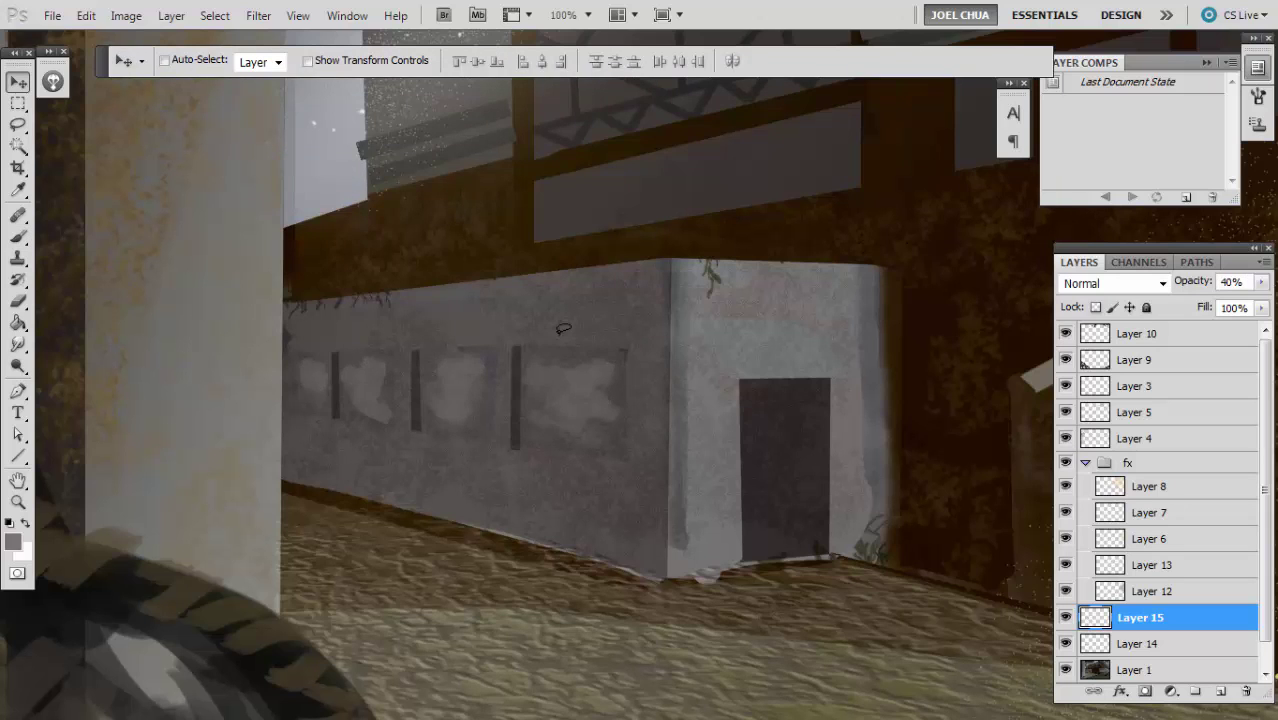
- Lower Layer 15's opacity to 11% and merge Layers 15 and 14 down into Layer 1
{"action": "key", "text": "ctrl+minus"}
{"action": "key", "text": "ctrl+minus"}
{"action": "key", "text": "1"}
{"action": "key", "text": "1"}
{"action": "key", "text": "ctrl+e"}
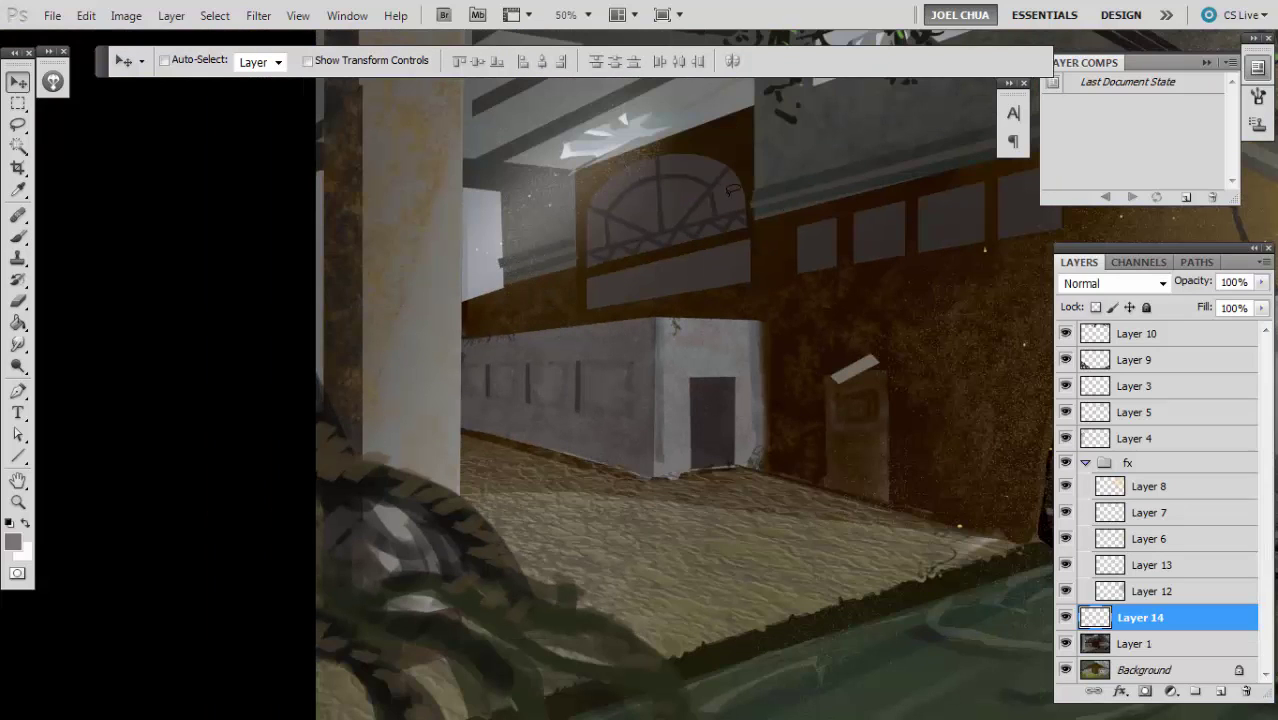
{"action": "key", "text": "ctrl+e"}
{"action": "key", "text": "ctrl+minus"}
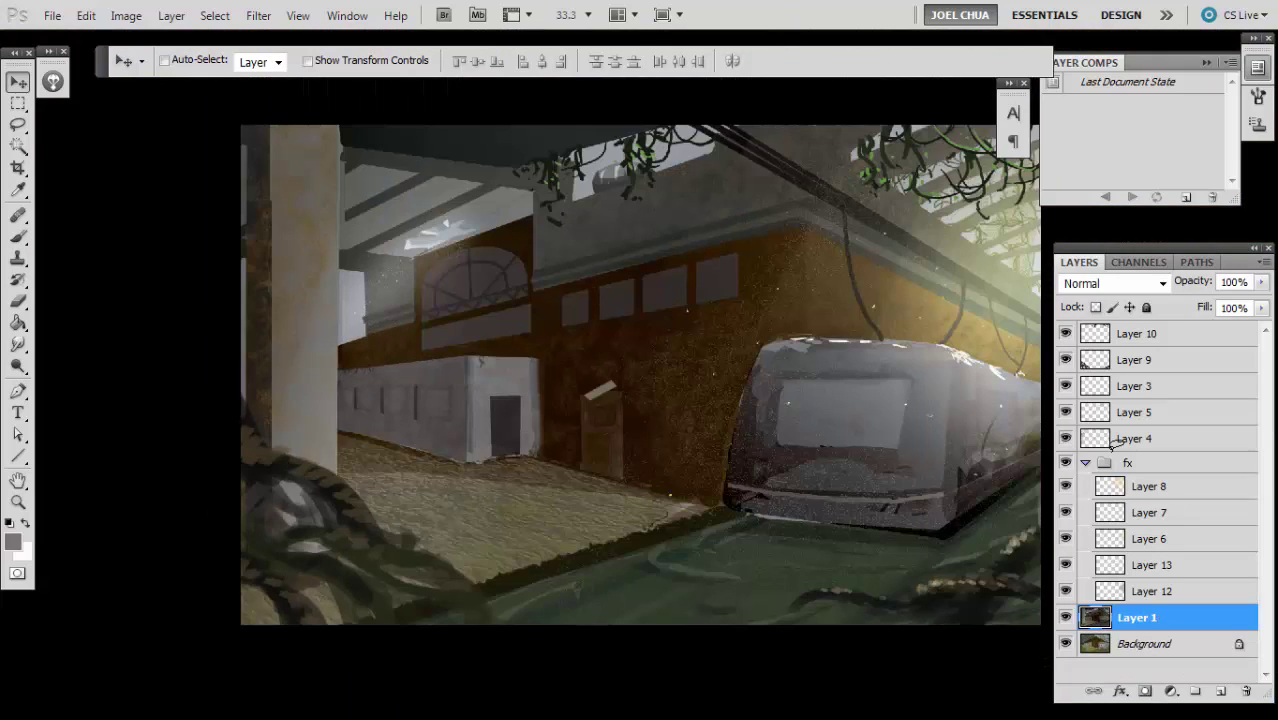
- Shade the side building with sampled dark brown on a new Darken layer, using a soft brush between 300 and 700 px
{"action": "key", "text": "ctrl+plus"}
{"action": "key", "text": "ctrl+shift+alt+n"}
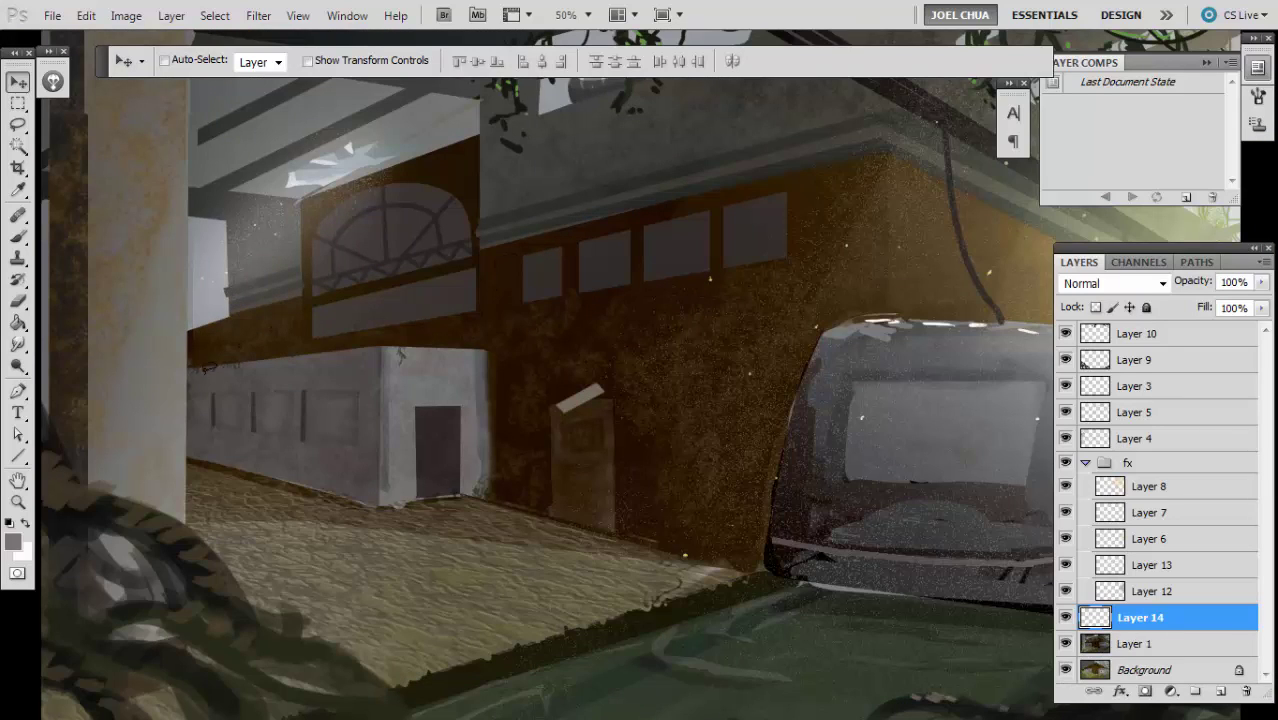
{"action": "left_click", "coordinate": [189, 368], "text": "alt"}
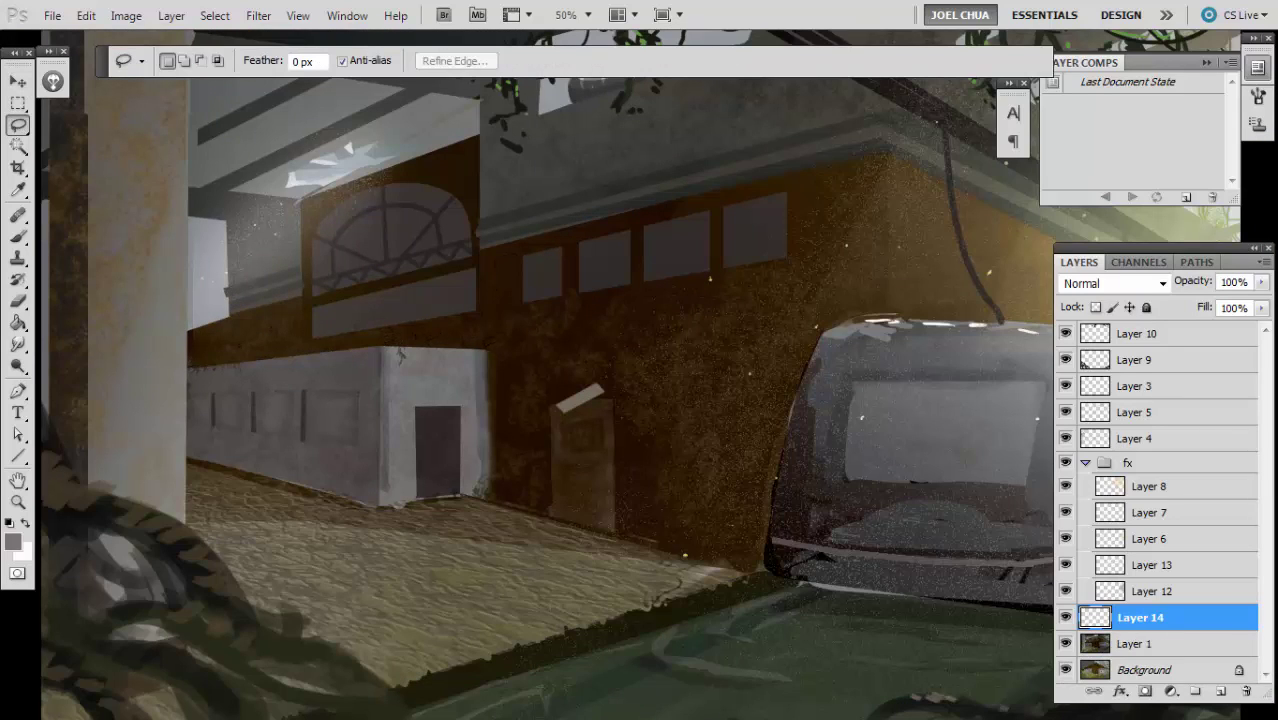
{"action": "key", "text": "b"}
{"action": "left_click", "coordinate": [400, 354], "text": "alt"}
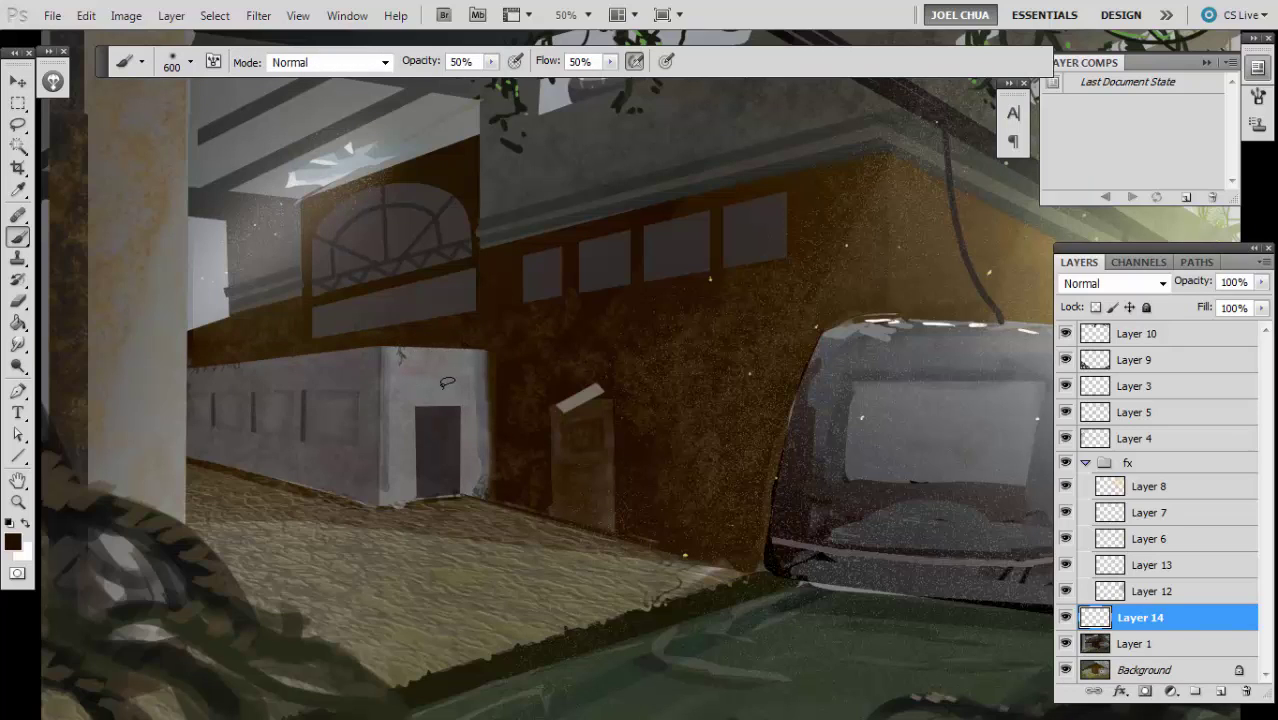
{"action": "key", "text": "v"}
{"action": "key", "text": "b"}
{"action": "left_click_drag", "start_coordinate": [486, 439], "coordinate": [370, 322]}
{"action": "left_click_drag", "start_coordinate": [443, 368], "coordinate": [222, 355]}
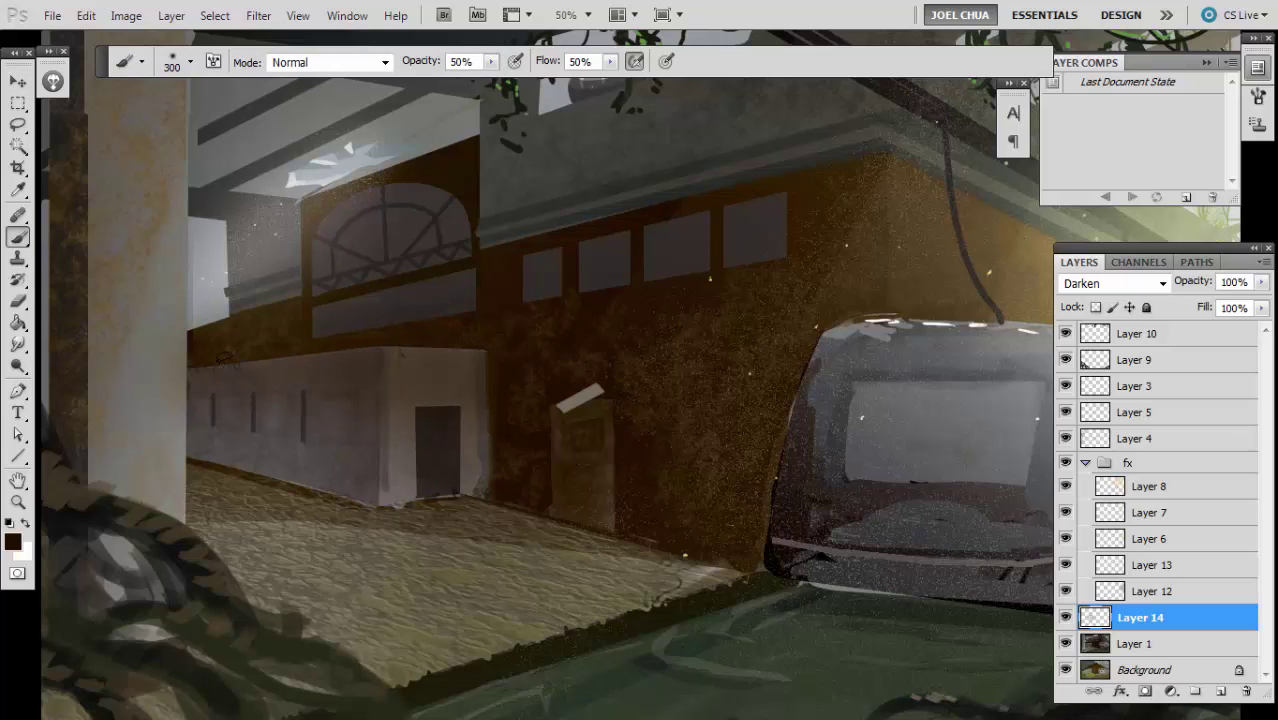
{"action": "key", "text": "bracketright"}
{"action": "left_click_drag", "start_coordinate": [265, 400], "coordinate": [468, 417]}
{"action": "key", "text": "ctrl+minus"}
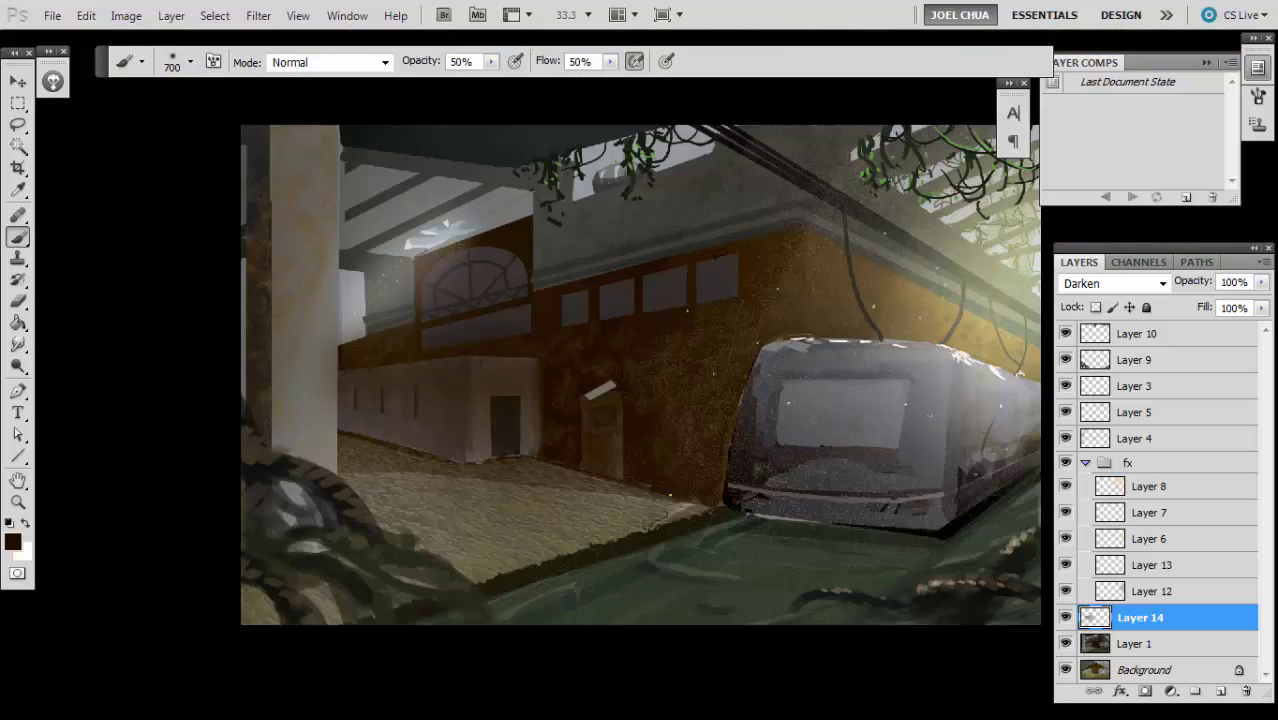
- Set Layer 14's opacity to 40% and delete the shading that spills above the side building's roofline
{"action": "key", "text": "v"}
{"action": "key", "text": "4"}
{"action": "key", "text": "ctrl+plus"}
{"action": "key", "text": "l"}
{"action": "left_click", "coordinate": [188, 367]}
{"action": "mouse_move", "coordinate": [366, 344]}
{"action": "left_mouse_down"}
{"action": "mouse_move", "coordinate": [108, 254]}
{"action": "mouse_move", "coordinate": [150, 300]}
{"action": "left_mouse_up"}
{"action": "key", "text": "Delete"}
{"action": "key", "text": "ctrl+d"}
{"action": "mouse_move", "coordinate": [218, 444]}
{"action": "left_mouse_down"}
{"action": "mouse_move", "coordinate": [320, 380]}
{"action": "mouse_move", "coordinate": [304, 397]}
{"action": "left_mouse_up"}
{"action": "left_click_drag", "start_coordinate": [484, 438], "coordinate": [241, 388]}
{"action": "key", "text": "ctrl+d"}
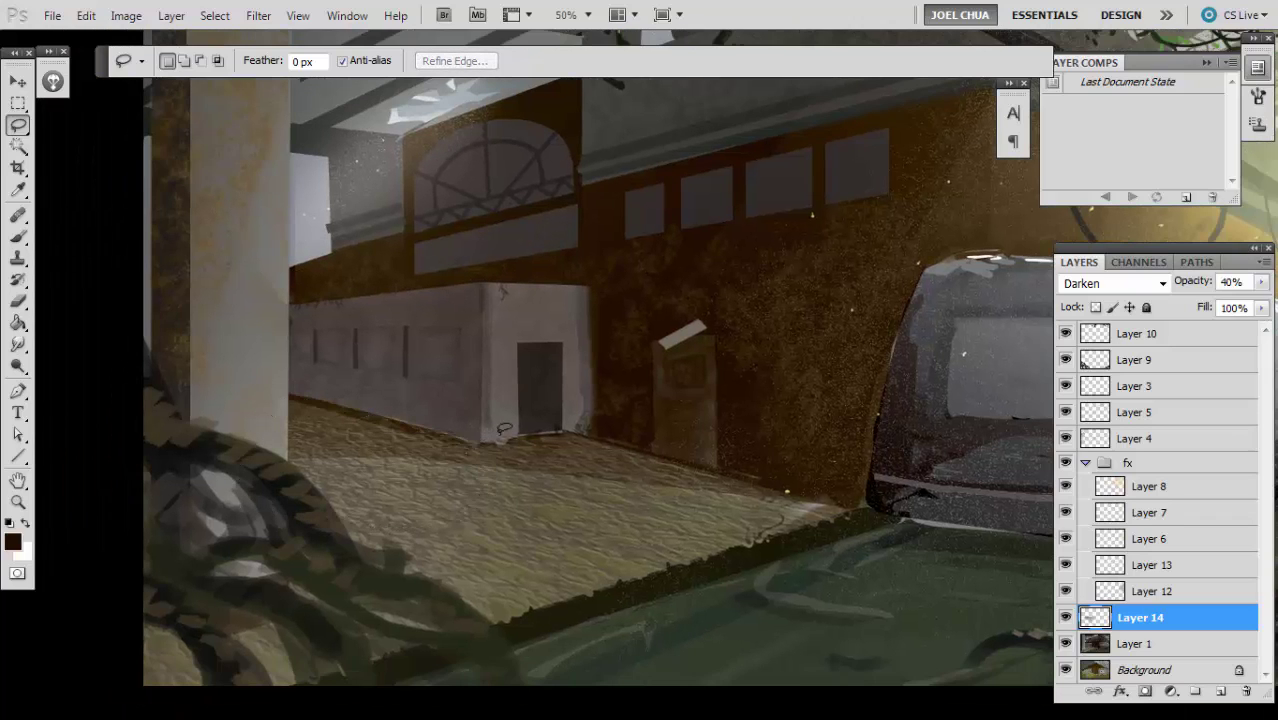
- Erase the dark shading from the lower front wall around the side building's door and merge Layer 14 into Layer 1
{"action": "left_click_drag", "start_coordinate": [558, 422], "coordinate": [550, 440]}
{"action": "key", "text": "ctrl+minus"}
{"action": "key", "text": "ctrl+minus"}
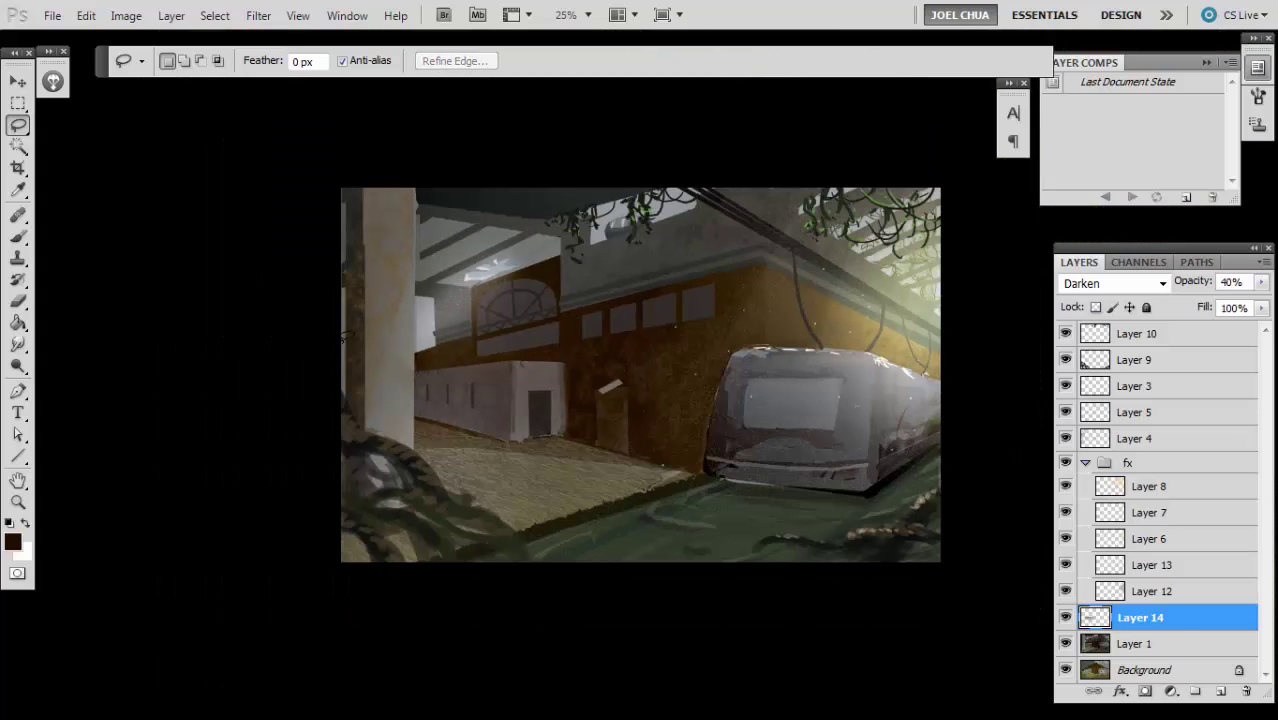
{"action": "key", "text": "ctrl+plus"}
{"action": "key", "text": "ctrl+plus"}
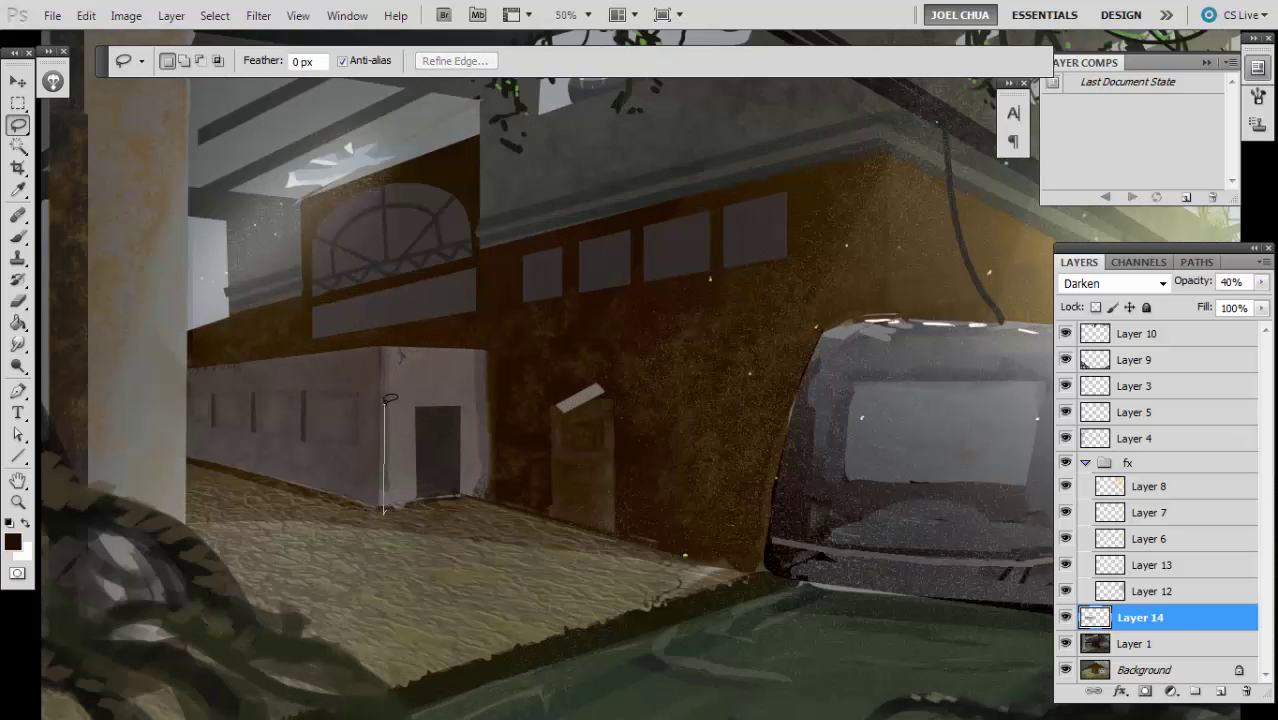
{"action": "mouse_move", "coordinate": [386, 406]}
{"action": "left_mouse_down"}
{"action": "mouse_move", "coordinate": [487, 610]}
{"action": "mouse_move", "coordinate": [398, 598]}
{"action": "left_mouse_up"}
{"action": "key", "text": "b"}
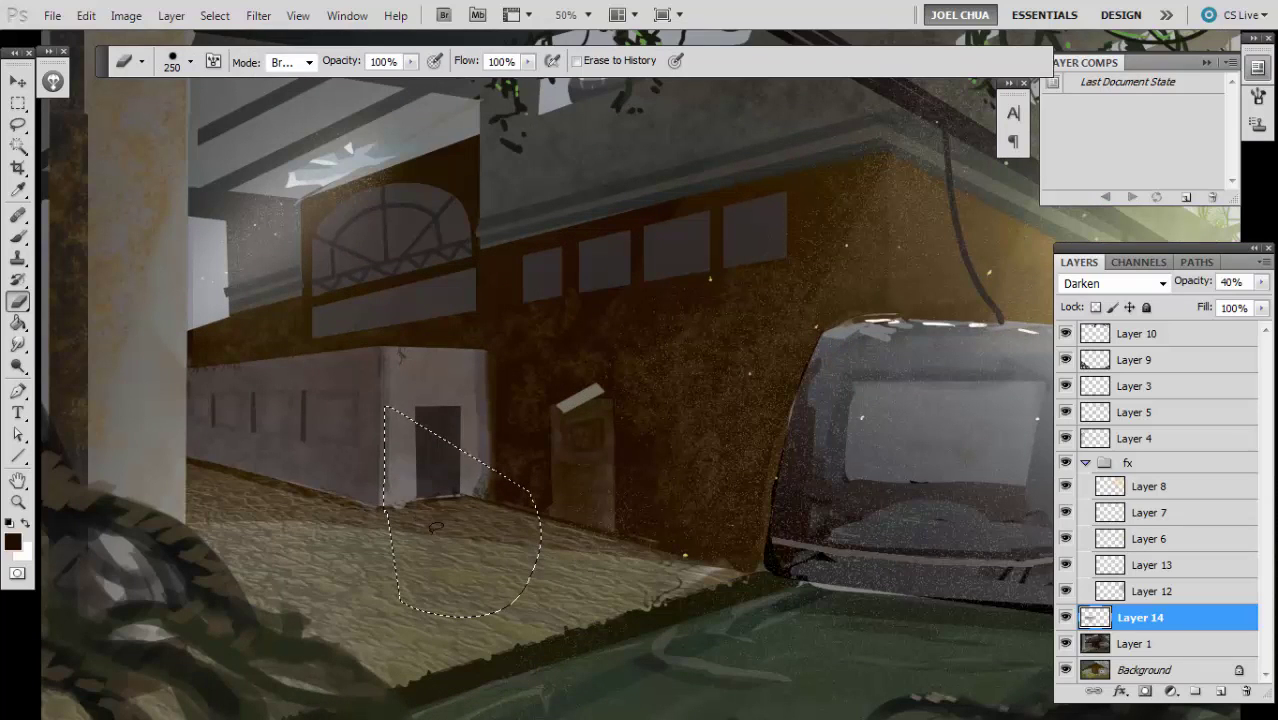
{"action": "key", "text": "l"}
{"action": "key", "text": "ctrl+d"}
{"action": "key", "text": "ctrl+minus"}
{"action": "key", "text": "ctrl+minus"}
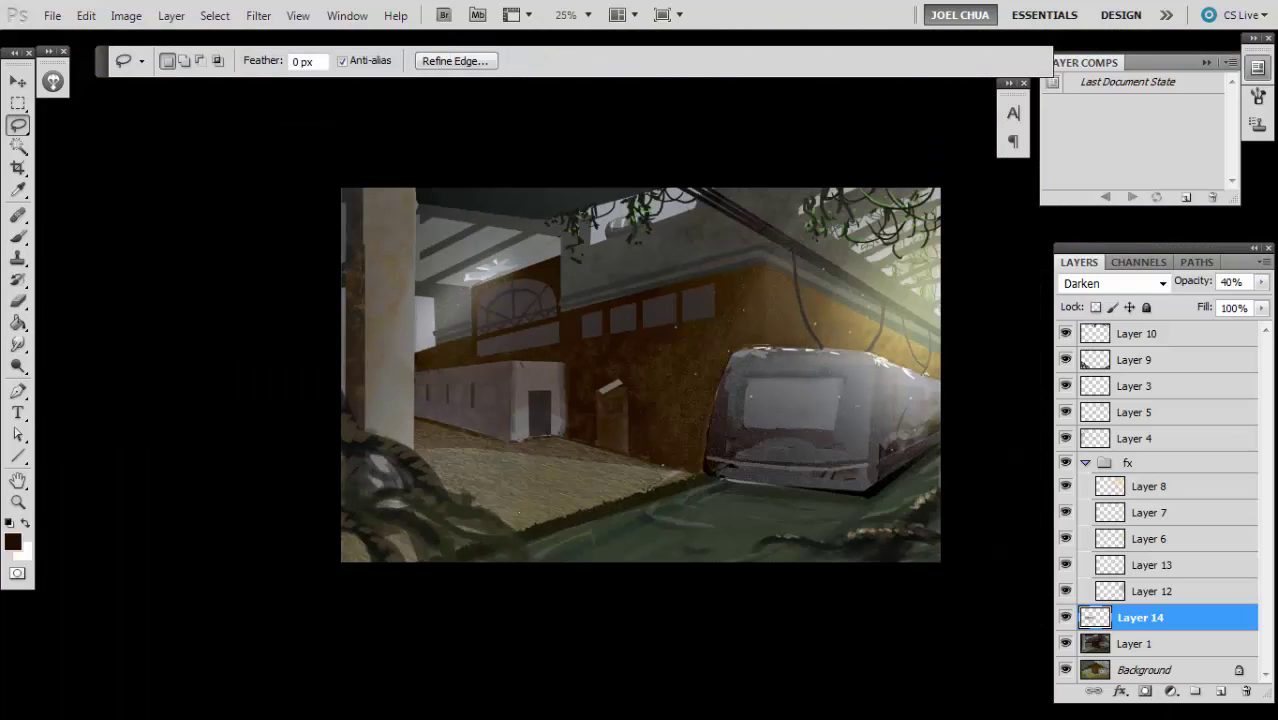
{"action": "key", "text": "ctrl+e"}
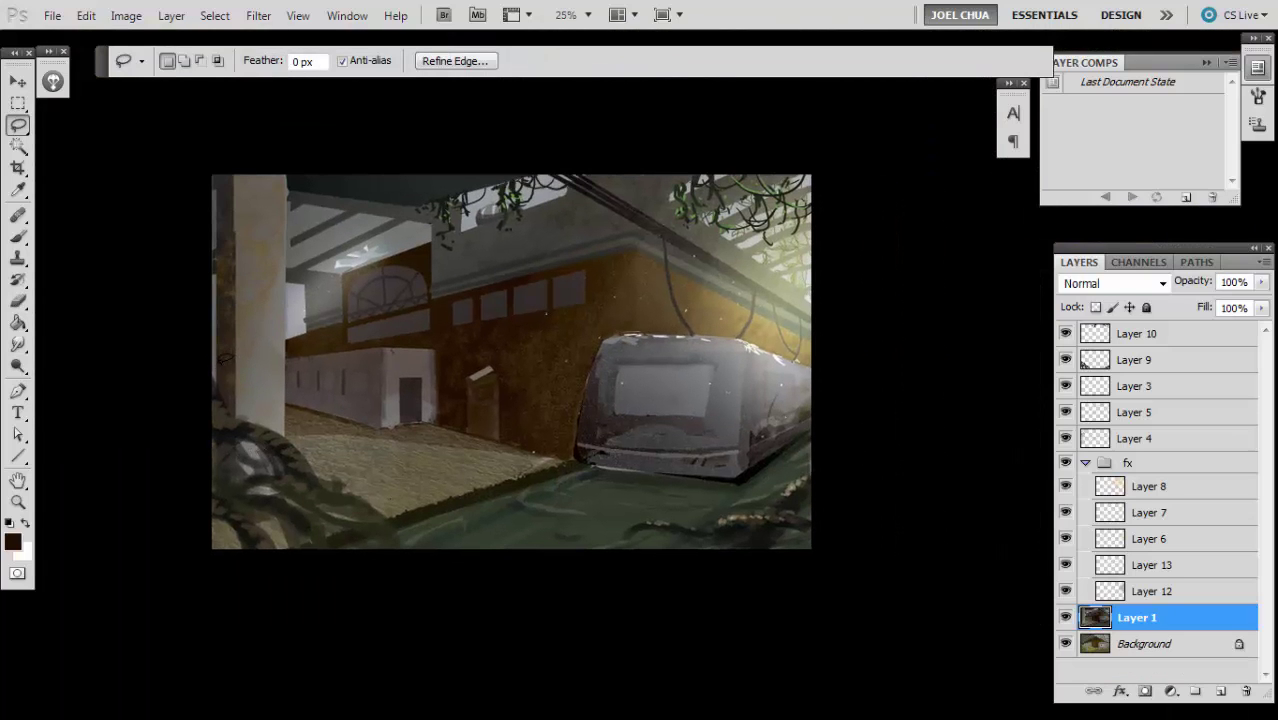
- Examine the brown station wall, the arched window and the side building up close
{"action": "key", "text": "ctrl+plus"}
{"action": "key", "text": "ctrl+plus"}
{"action": "key", "text": "ctrl+plus"}
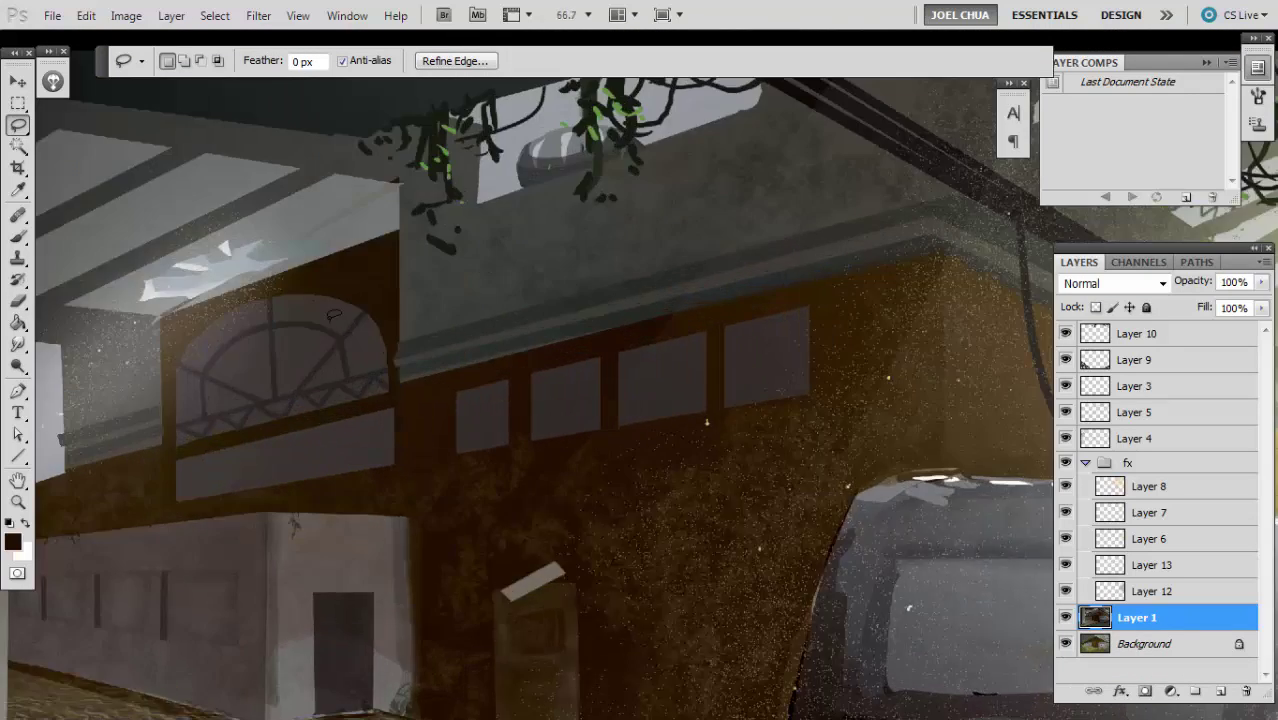
{"action": "left_click_drag", "start_coordinate": [244, 453], "coordinate": [312, 350]}
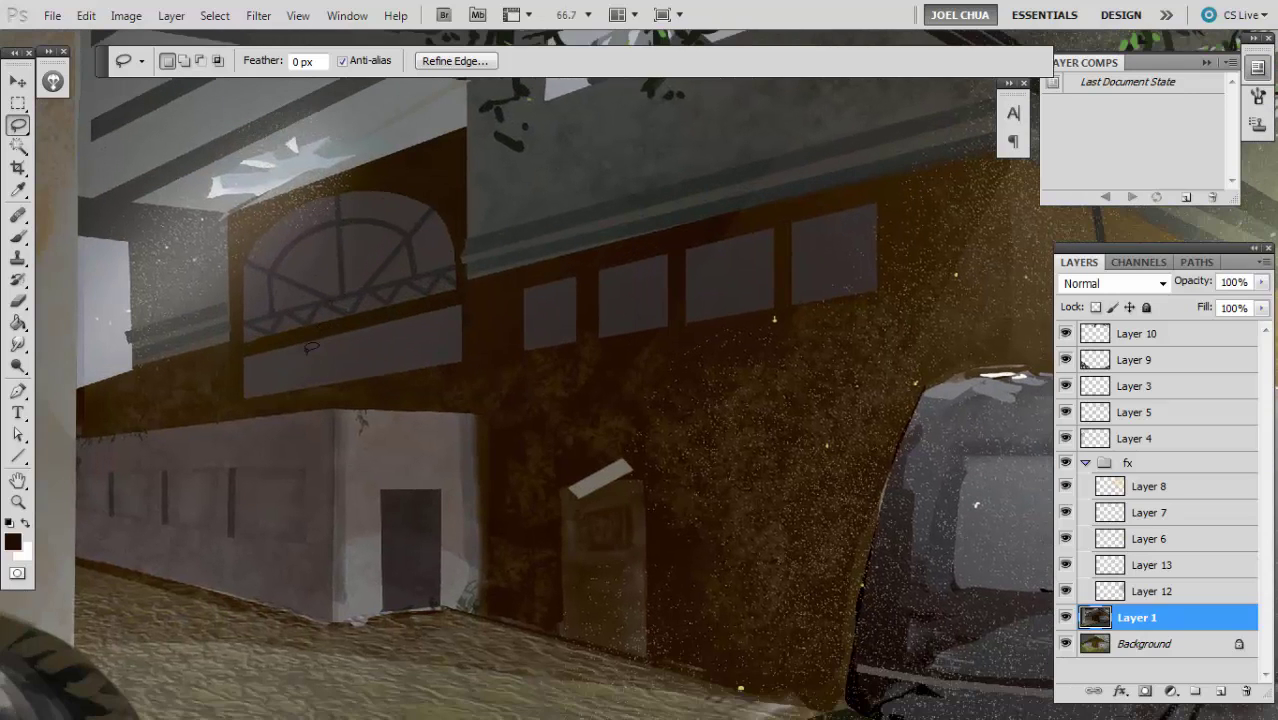
{"action": "left_click_drag", "start_coordinate": [608, 486], "coordinate": [492, 408]}
{"action": "left_click_drag", "start_coordinate": [387, 225], "coordinate": [490, 438]}
{"action": "left_click_drag", "start_coordinate": [306, 477], "coordinate": [269, 277]}
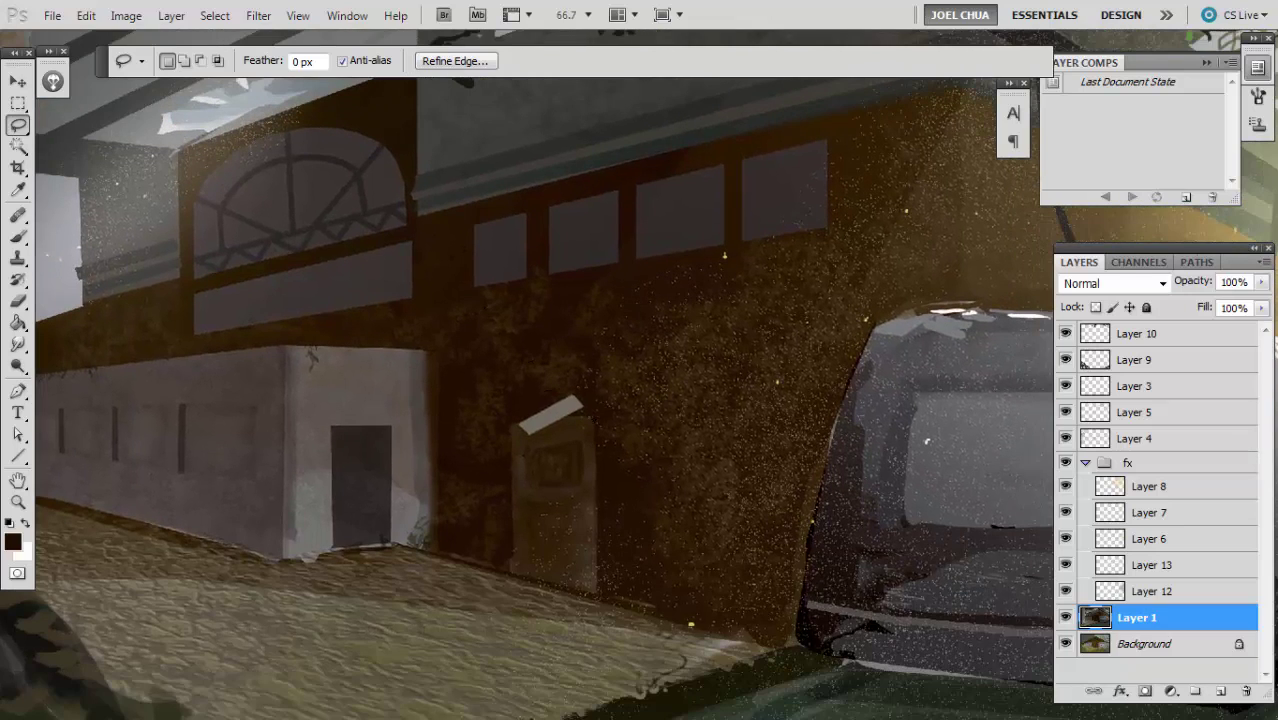
{"action": "left_click_drag", "start_coordinate": [226, 505], "coordinate": [143, 499]}
- Hide Layer 3 and add a new layer directly above Layer 1
{"action": "key", "text": "v"}
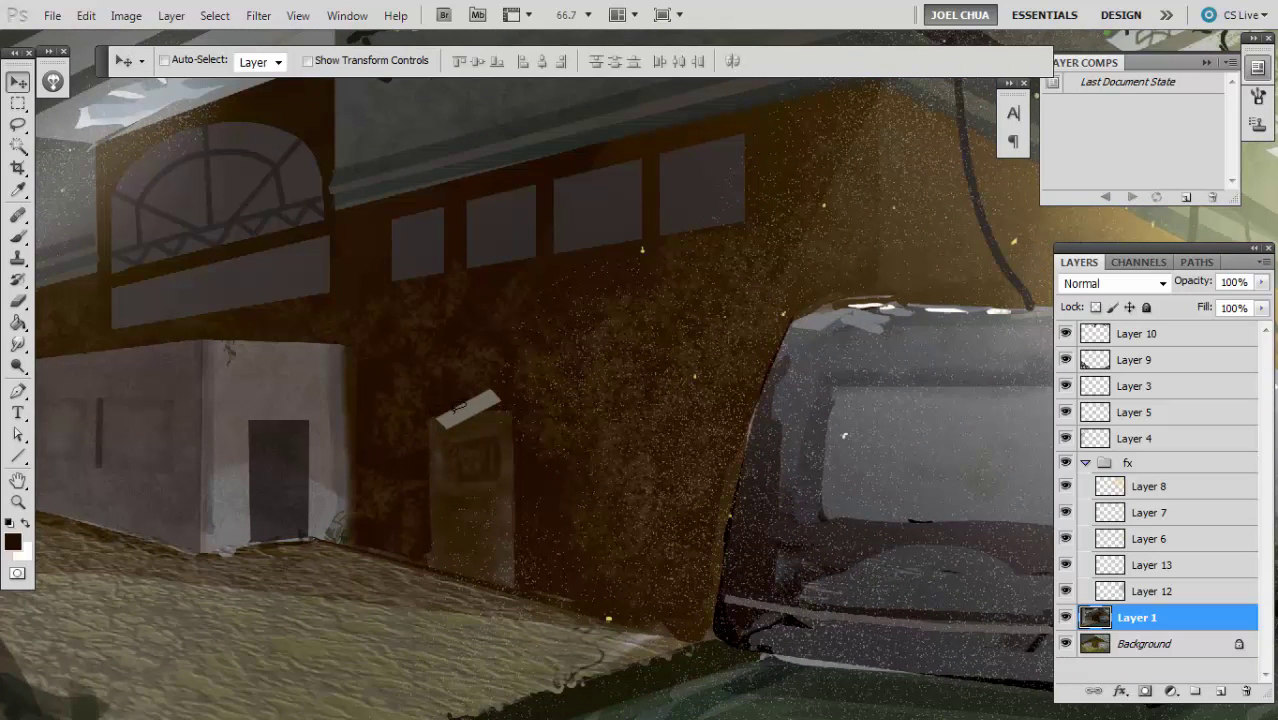
{"action": "left_click", "coordinate": [1120, 386]}
{"action": "left_click", "coordinate": [1066, 386]}
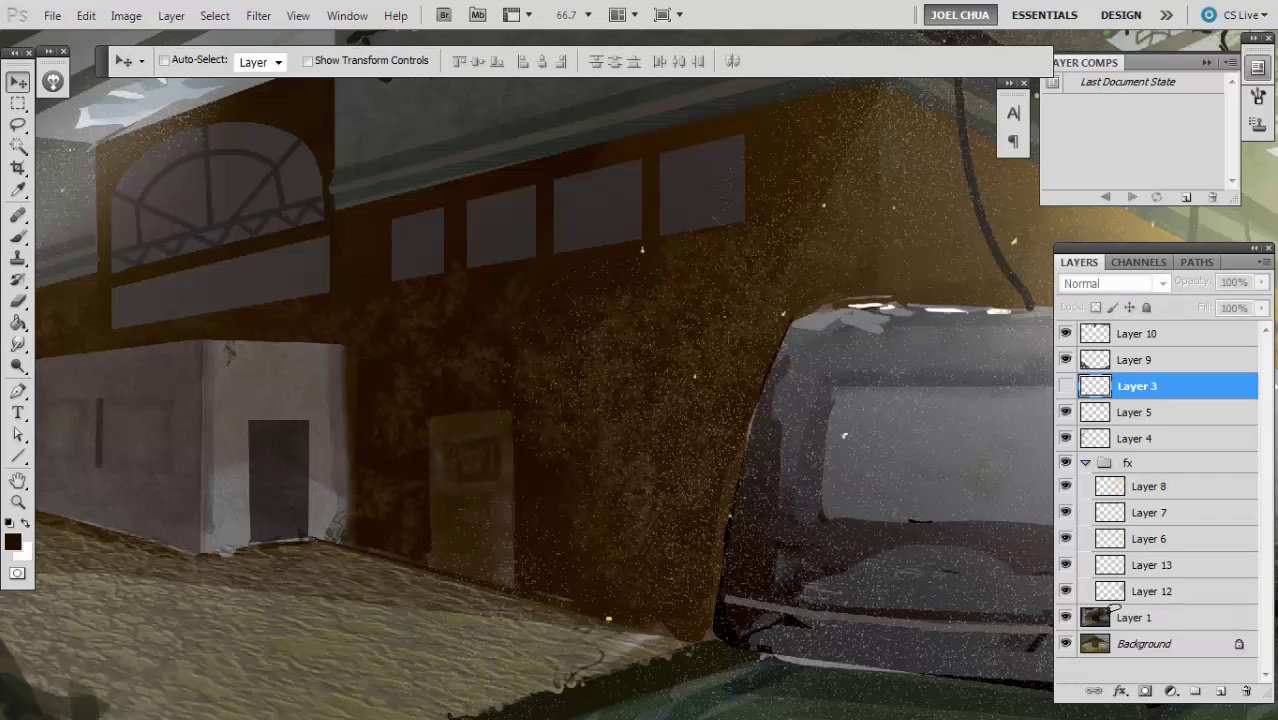
{"action": "left_click", "coordinate": [1120, 617]}
{"action": "key", "text": "ctrl+shift+alt+n"}
{"action": "key", "text": "l"}
{"action": "mouse_move", "coordinate": [425, 558]}
{"action": "left_mouse_down"}
{"action": "mouse_move", "coordinate": [420, 358]}
{"action": "mouse_move", "coordinate": [690, 335]}
{"action": "left_mouse_up"}
{"action": "key", "text": "ctrl+minus"}
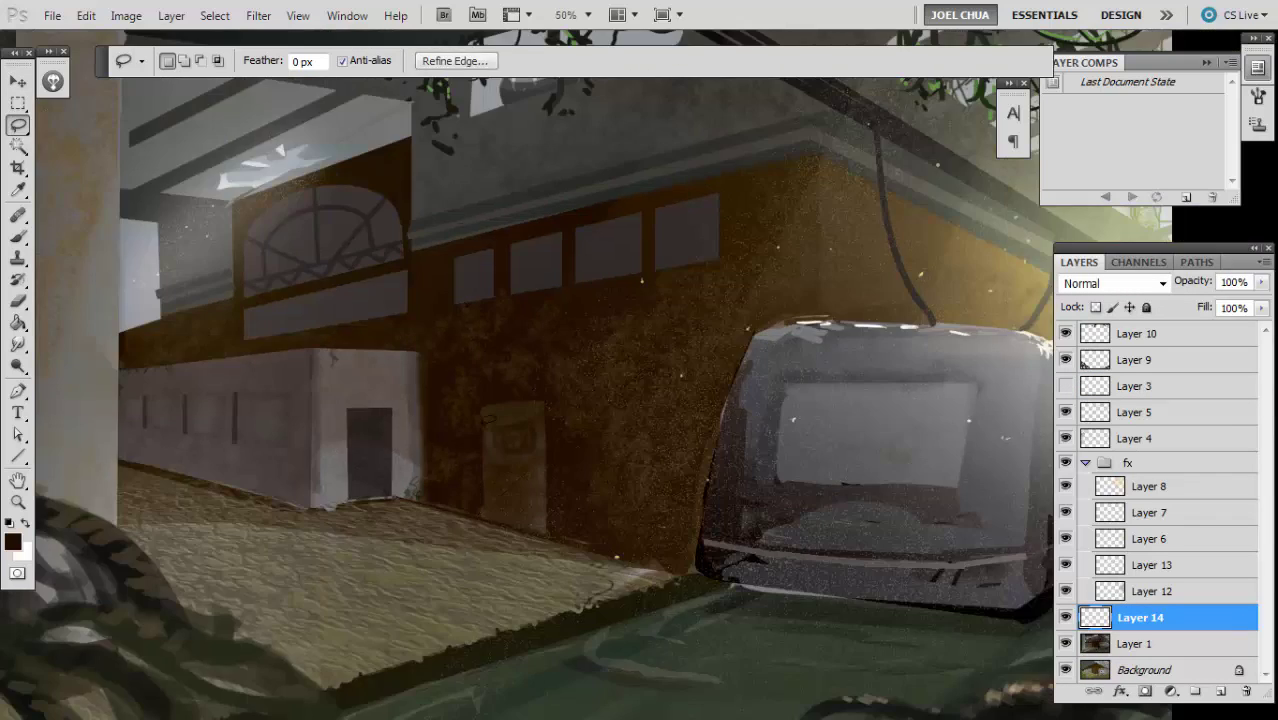
{"action": "left_click_drag", "start_coordinate": [504, 344], "coordinate": [690, 322]}
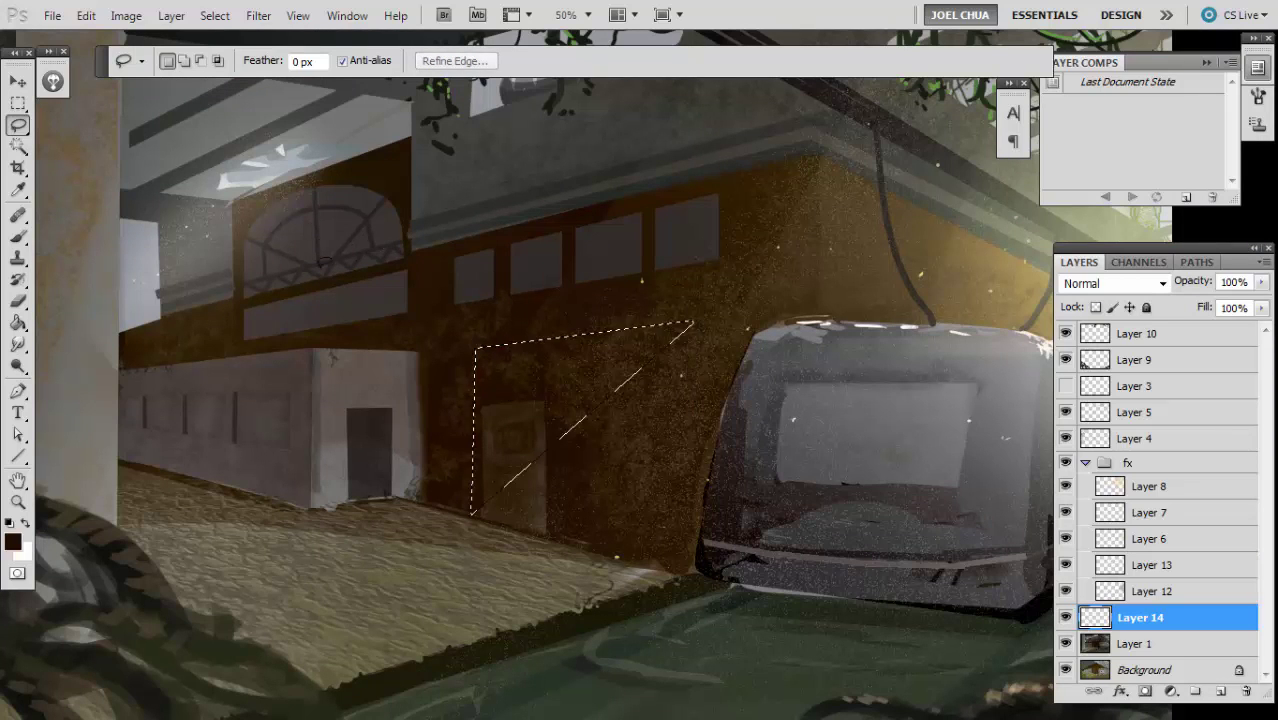
{"action": "left_click_drag", "start_coordinate": [248, 349], "coordinate": [476, 380]}
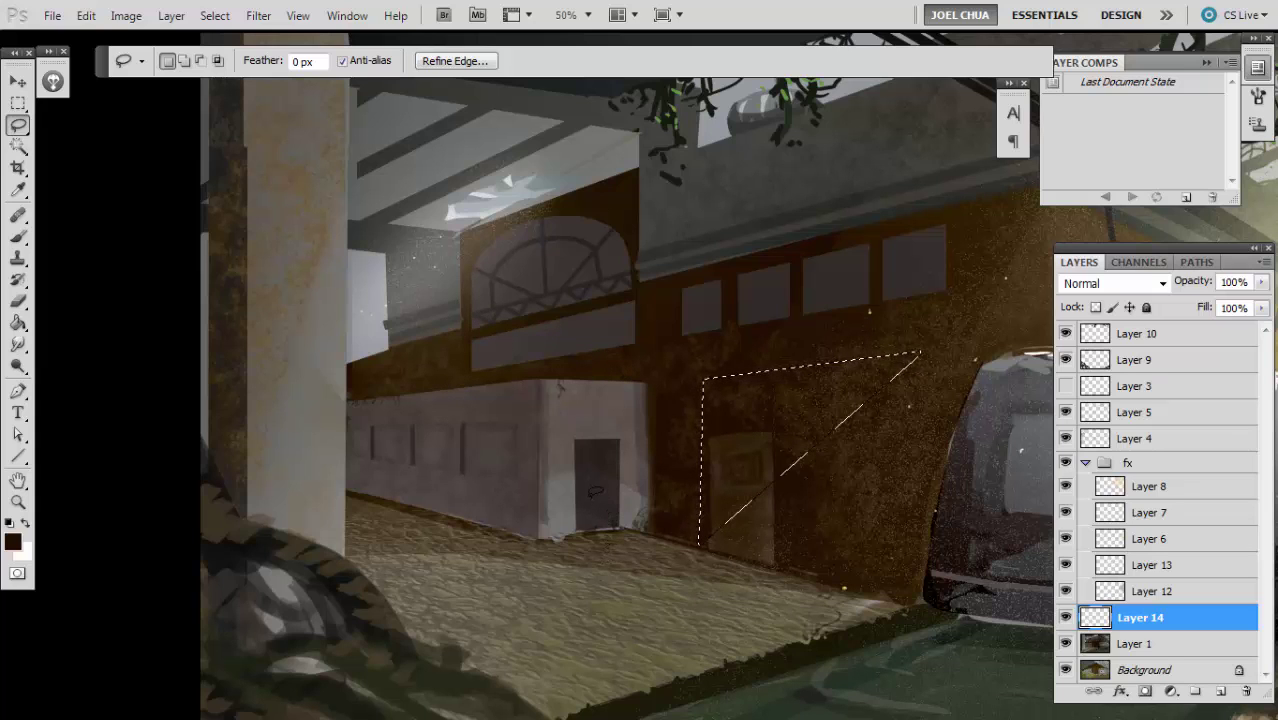
{"action": "key", "text": "ctrl+d"}
- Merge Layer 14 down into Layer 1
{"action": "key", "text": "ctrl+plus"}
{"action": "left_click_drag", "start_coordinate": [541, 420], "coordinate": [649, 395]}
{"action": "key", "text": "ctrl+e"}
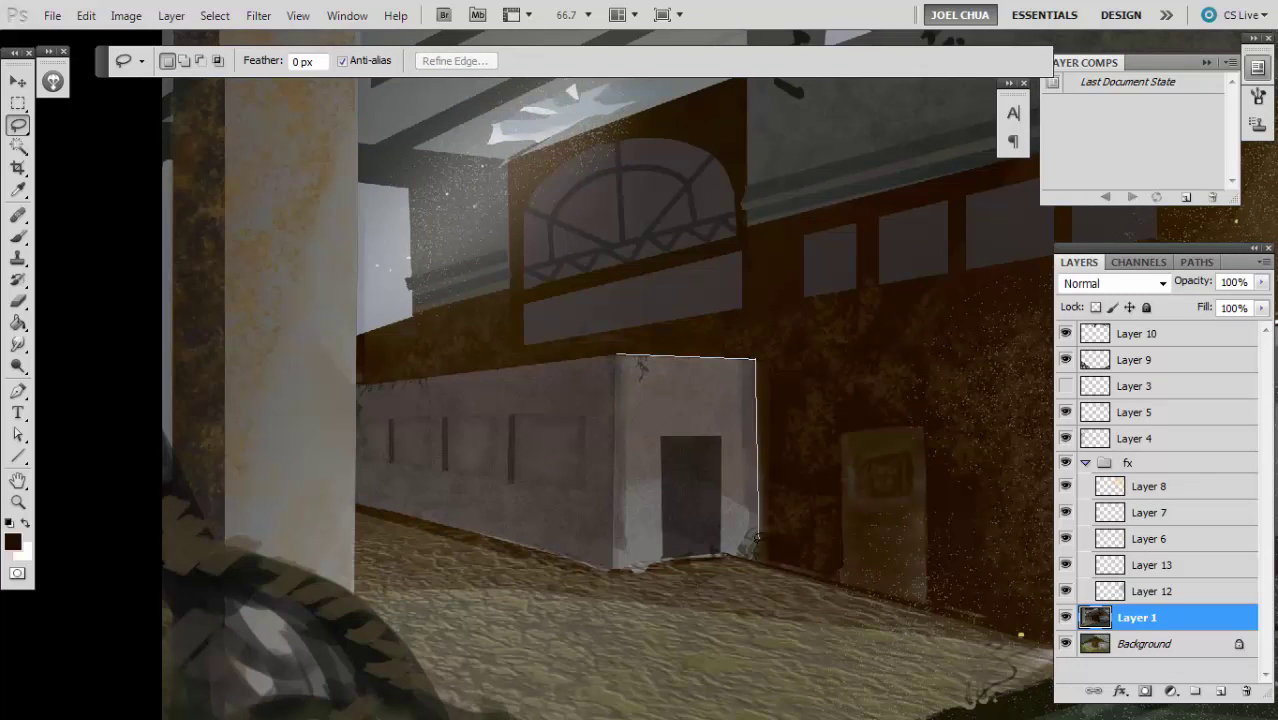
- Outline the side building with its doorway and copy it to a new layer above Layer 1
{"action": "mouse_move", "coordinate": [752, 550]}
{"action": "left_mouse_down"}
{"action": "mouse_move", "coordinate": [636, 574]}
{"action": "mouse_move", "coordinate": [556, 540]}
{"action": "mouse_move", "coordinate": [358, 503]}
{"action": "left_mouse_up"}
{"action": "left_click_drag", "start_coordinate": [358, 378], "coordinate": [507, 366]}
{"action": "left_click_drag", "start_coordinate": [612, 354], "coordinate": [640, 358]}
{"action": "key", "text": "ctrl+j"}
- Scale the copied building to 69.98% width and 73.35% height and place it in front of the original's far end
{"action": "key", "text": "ctrl+t"}
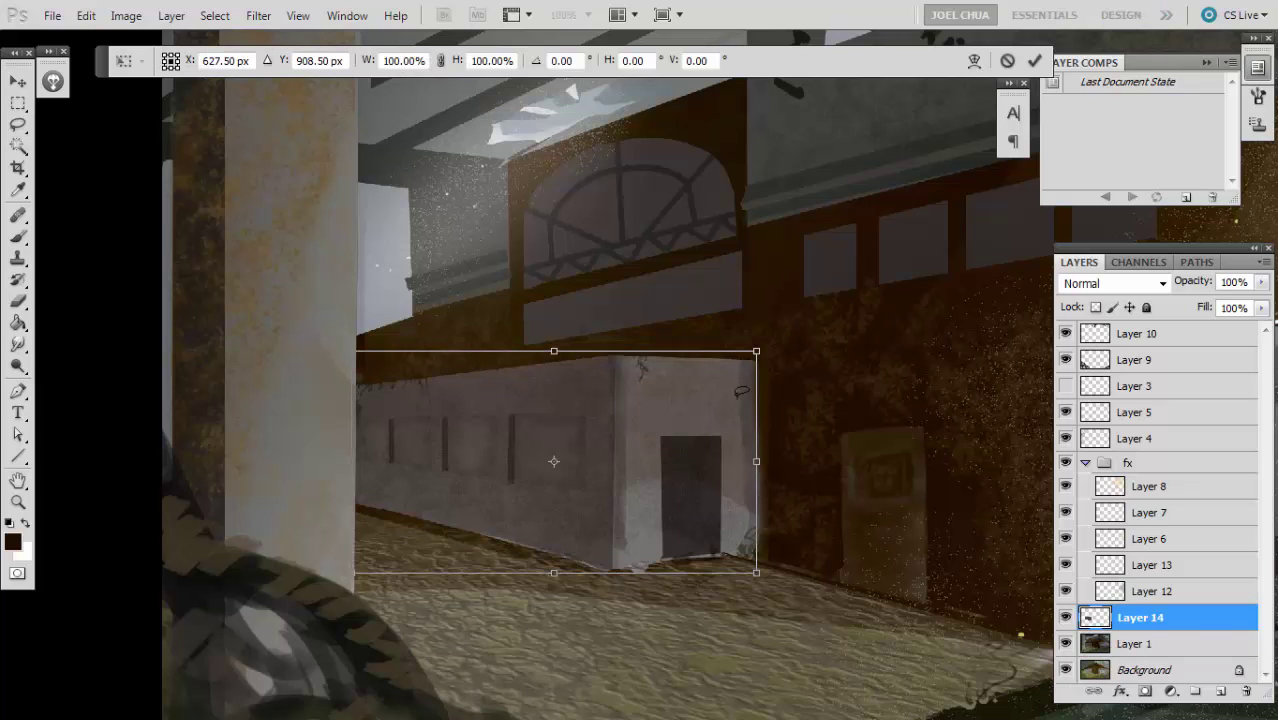
{"action": "left_click_drag", "start_coordinate": [756, 351], "coordinate": [722, 349]}
{"action": "left_click_drag", "start_coordinate": [722, 440], "coordinate": [572, 463]}
{"action": "left_click_drag", "start_coordinate": [456, 571], "coordinate": [456, 542]}
{"action": "left_click_drag", "start_coordinate": [496, 495], "coordinate": [456, 478]}
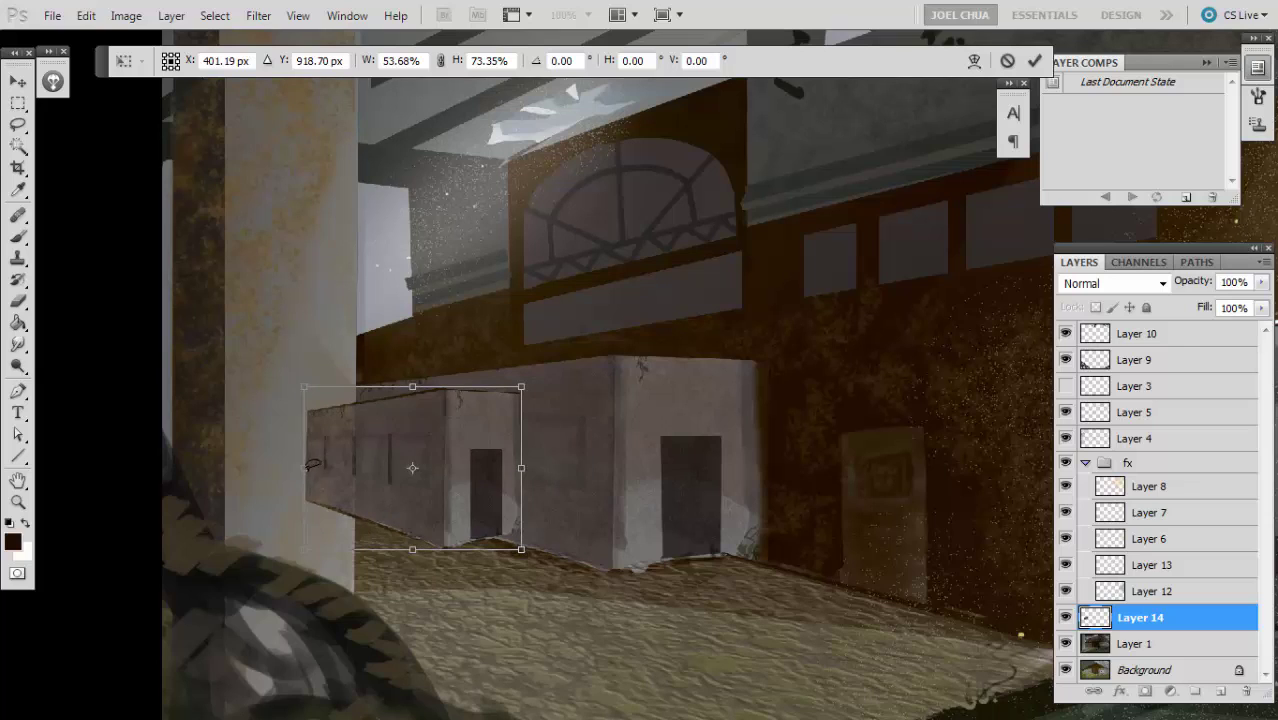
{"action": "left_click_drag", "start_coordinate": [307, 464], "coordinate": [244, 469]}
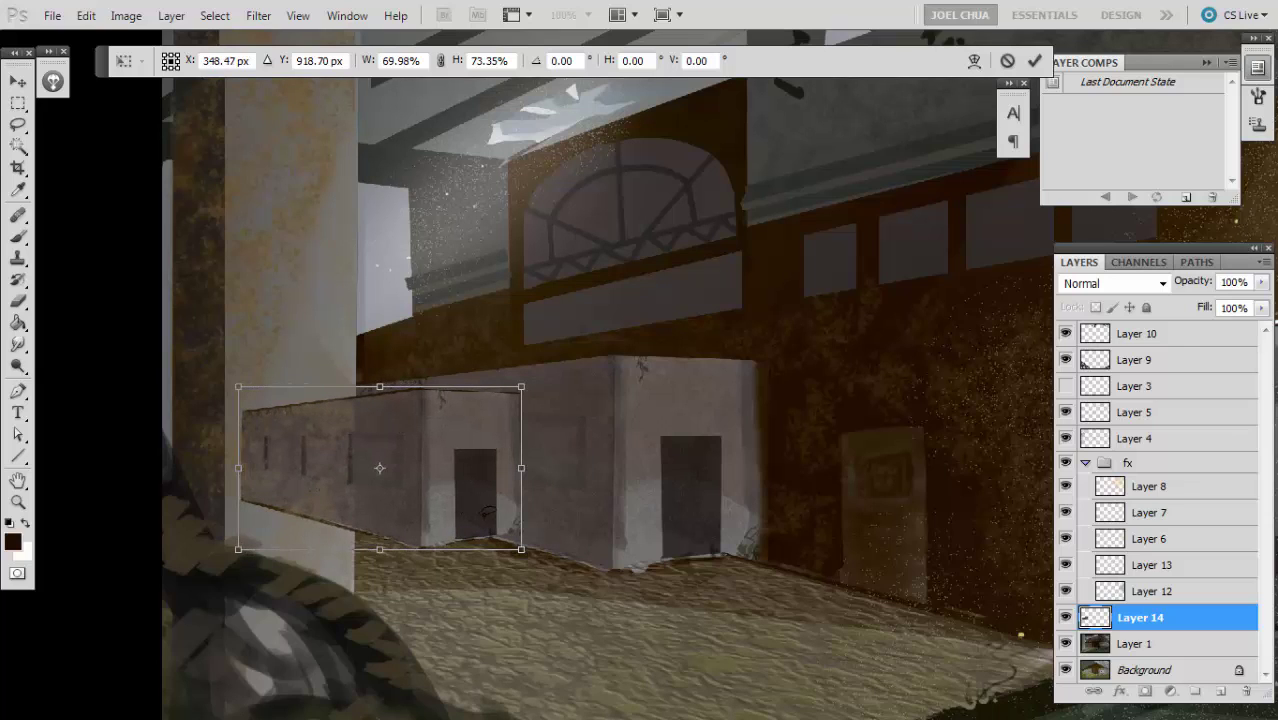
{"action": "key", "text": "Return"}
- Cut away the part of the copied building that overlaps the foreground pillar
{"action": "key", "text": "m"}
{"action": "left_click_drag", "start_coordinate": [220, 370], "coordinate": [352, 585]}
{"action": "key", "text": "ctrl+x"}
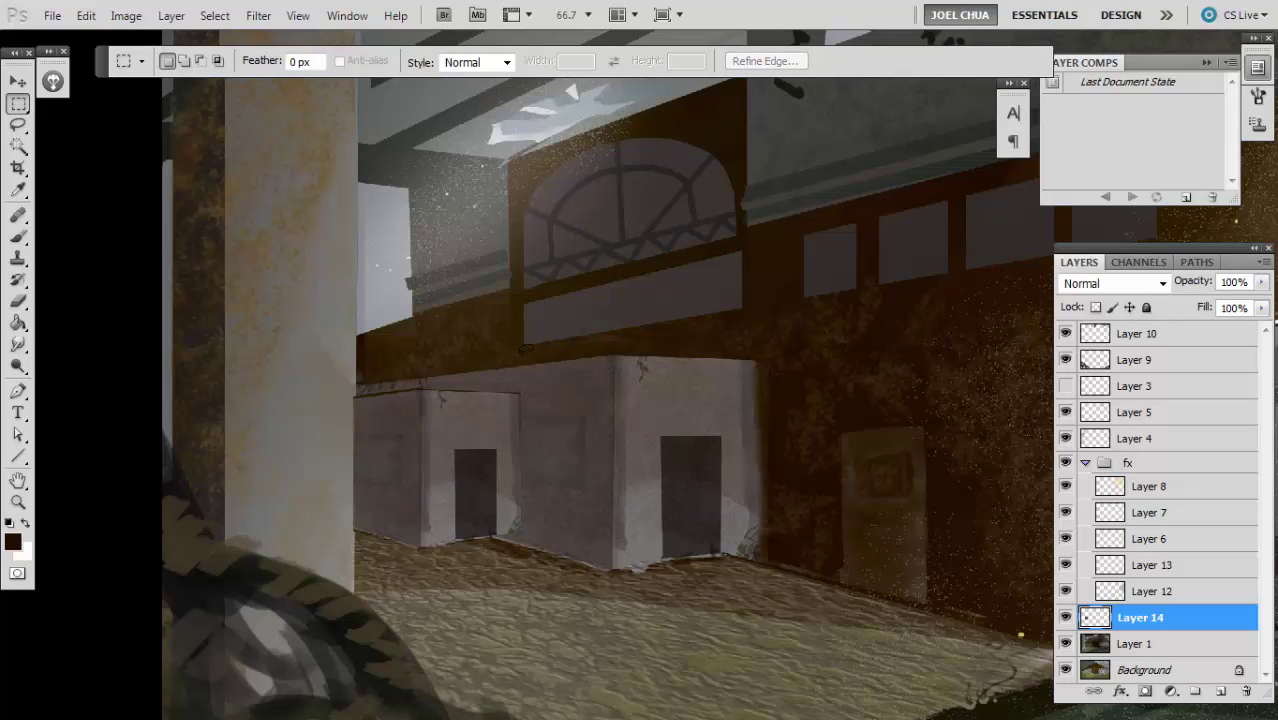
{"action": "key", "text": "l"}
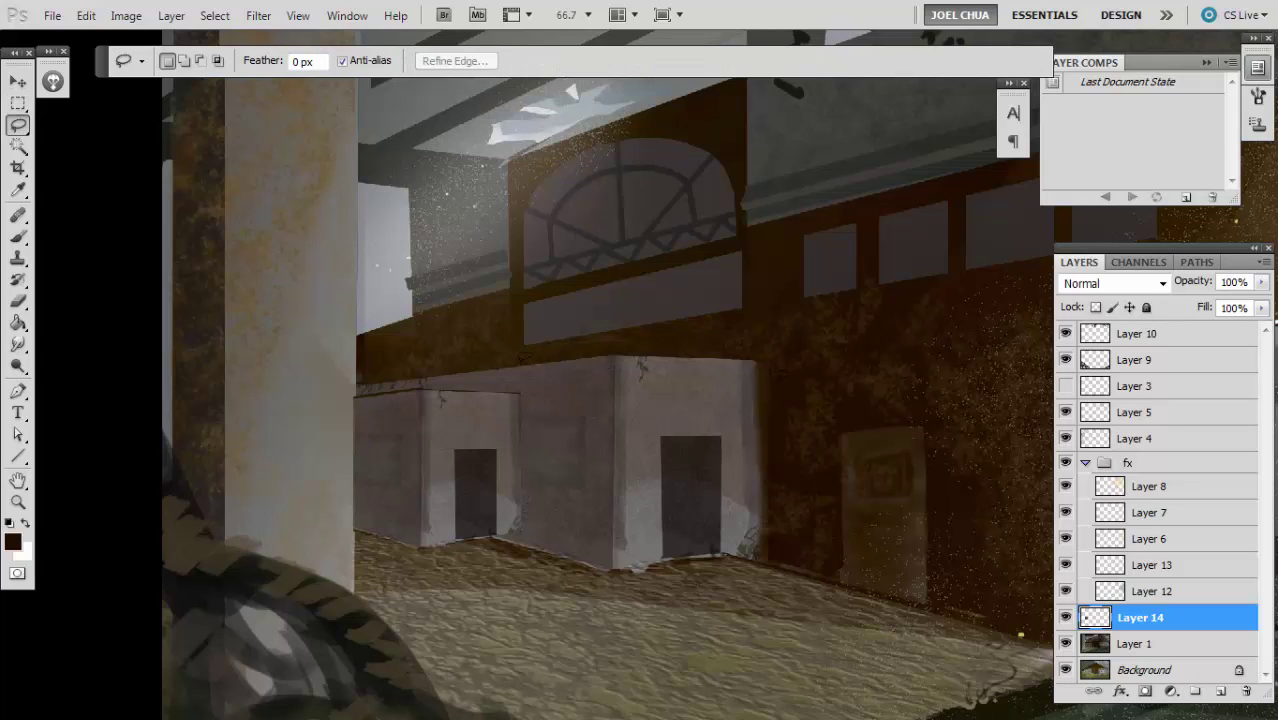
- Select a four-sided opening over the larger building, below the arched window, and add a new layer for it
{"action": "left_click", "coordinate": [741, 336]}
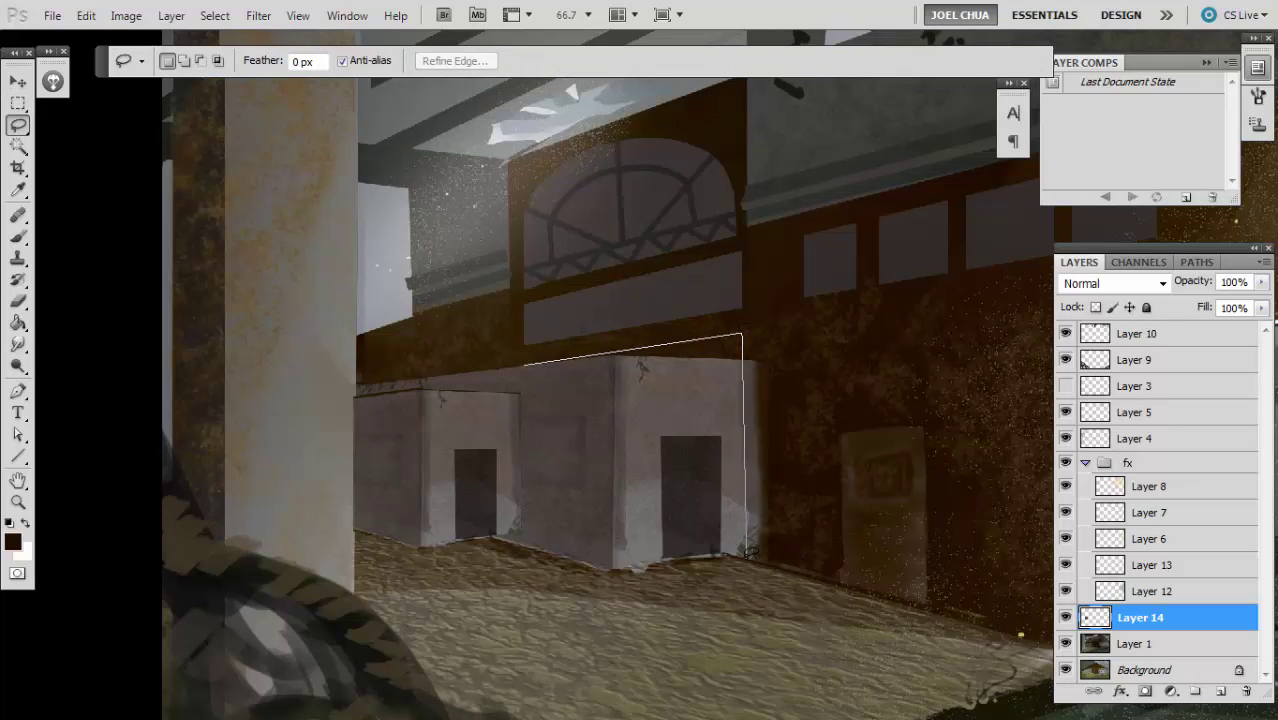
{"action": "left_click", "coordinate": [746, 558]}
{"action": "left_click", "coordinate": [528, 534]}
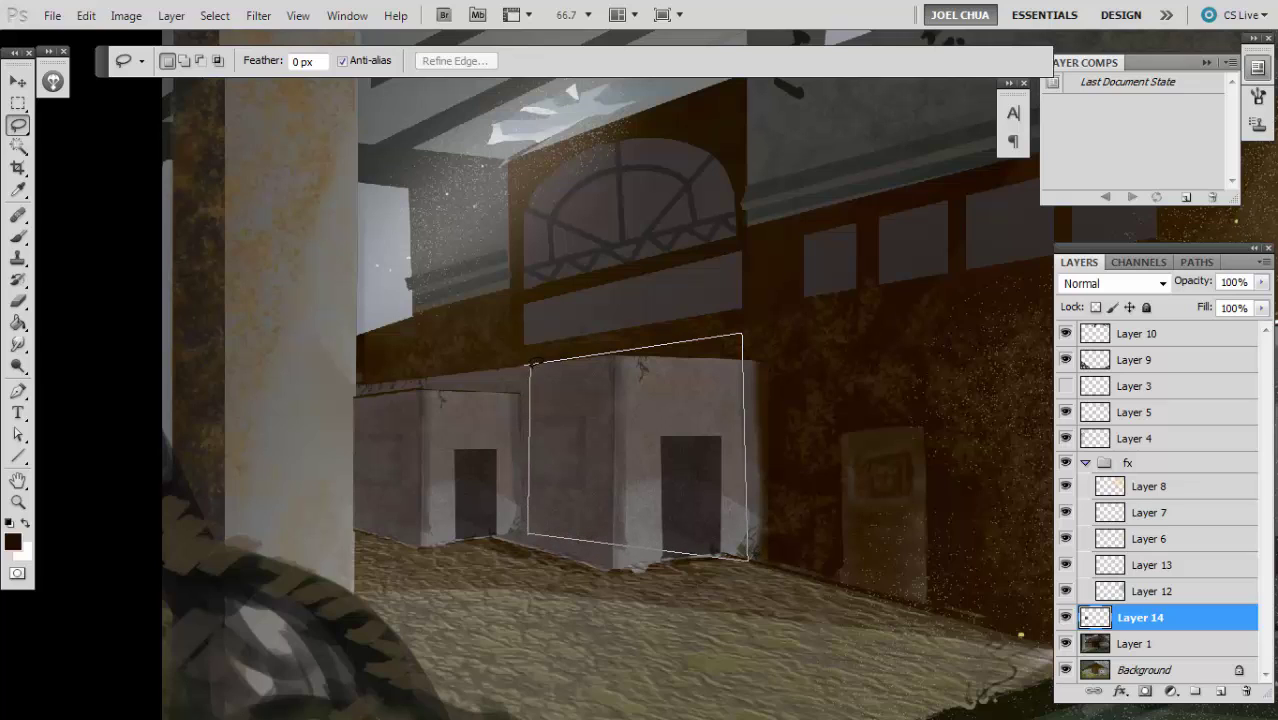
{"action": "left_click", "coordinate": [526, 364]}
{"action": "key", "text": "ctrl+shift+alt+n"}
- Try to fill the selected opening with light grey sampled from the bright gap beside the pillar
{"action": "key", "text": "b"}
{"action": "left_click", "coordinate": [381, 288], "text": "alt"}
{"action": "left_click", "coordinate": [369, 199], "text": "alt"}
{"action": "key", "text": "alt+BackSpace"}
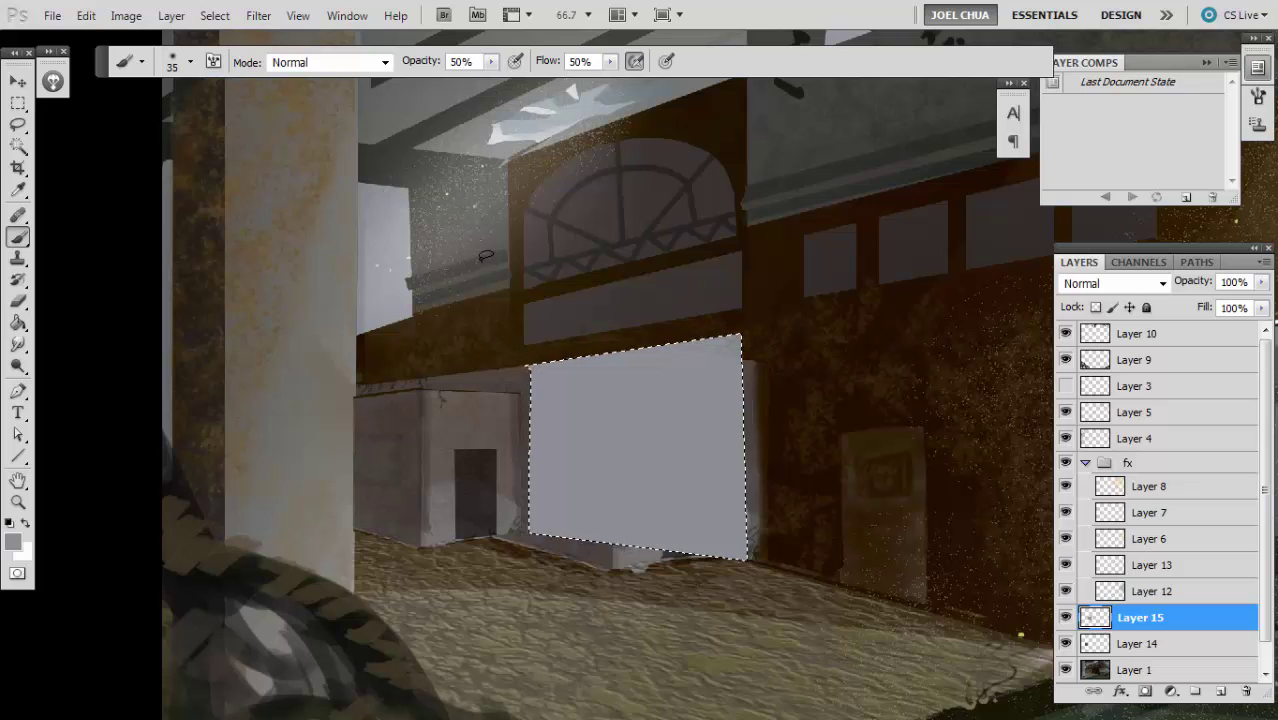
{"action": "key", "text": "ctrl+z"}
- Trim the upper edge of the opening's selection to a shallower slope along the wall
{"action": "left_click_drag", "start_coordinate": [636, 339], "coordinate": [462, 348]}
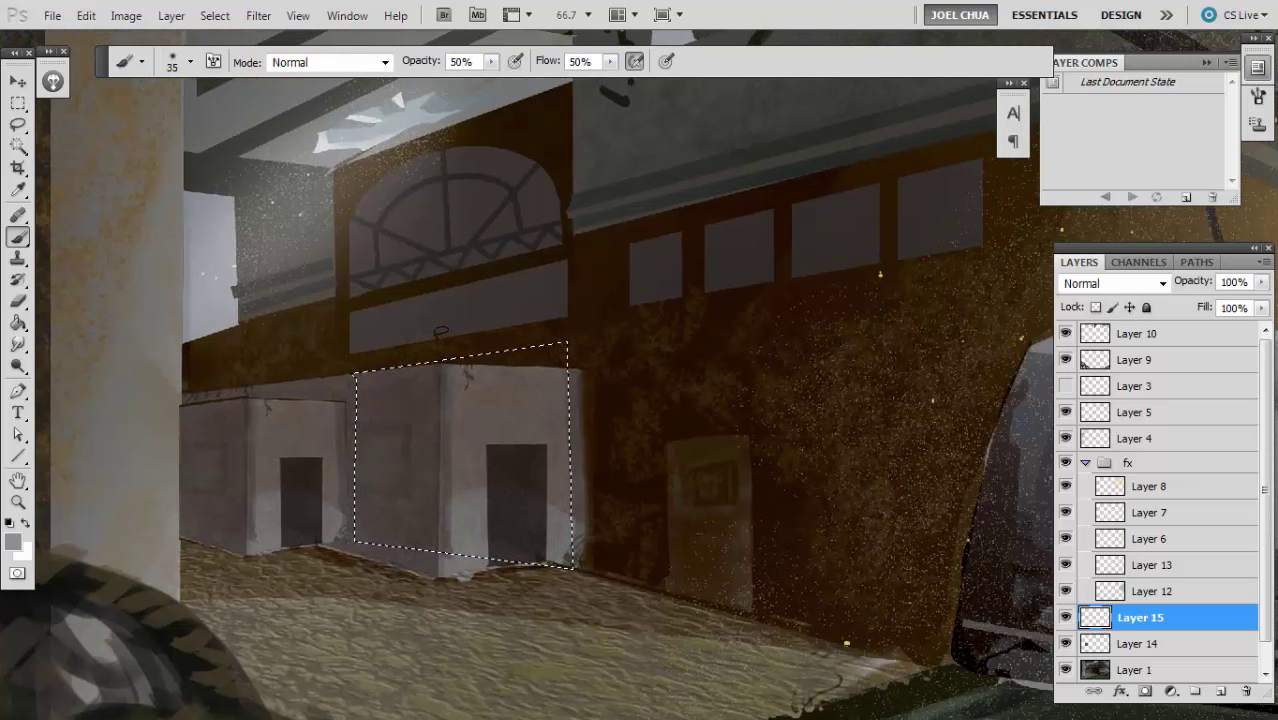
{"action": "key", "text": "l"}
{"action": "left_click", "coordinate": [350, 372], "text": "alt"}
{"action": "left_click", "coordinate": [585, 345], "text": "alt"}
{"action": "left_click", "coordinate": [542, 300], "text": "alt"}
{"action": "key", "text": "alt"}
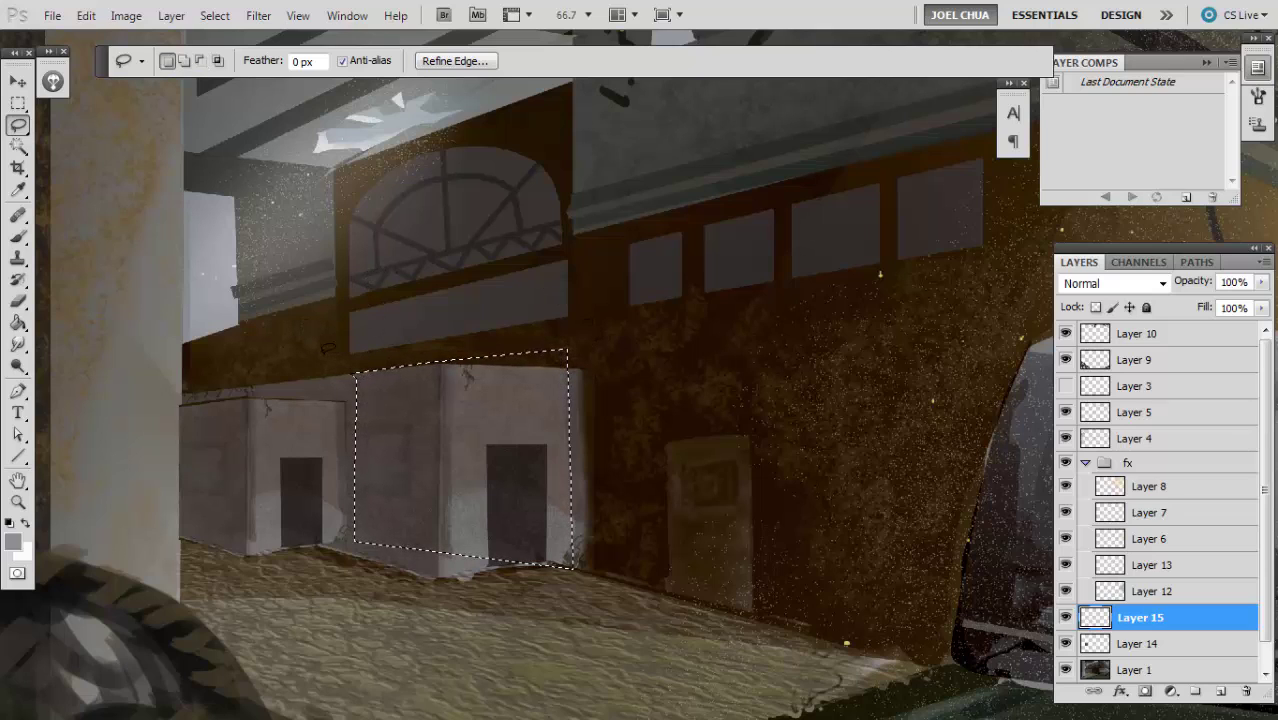
- Fill the selected opening with near-black brown sampled from the wall and deselect it
{"action": "key", "text": "b"}
{"action": "left_click", "coordinate": [341, 319], "text": "alt"}
{"action": "key", "text": "alt+BackSpace"}
{"action": "key", "text": "l"}
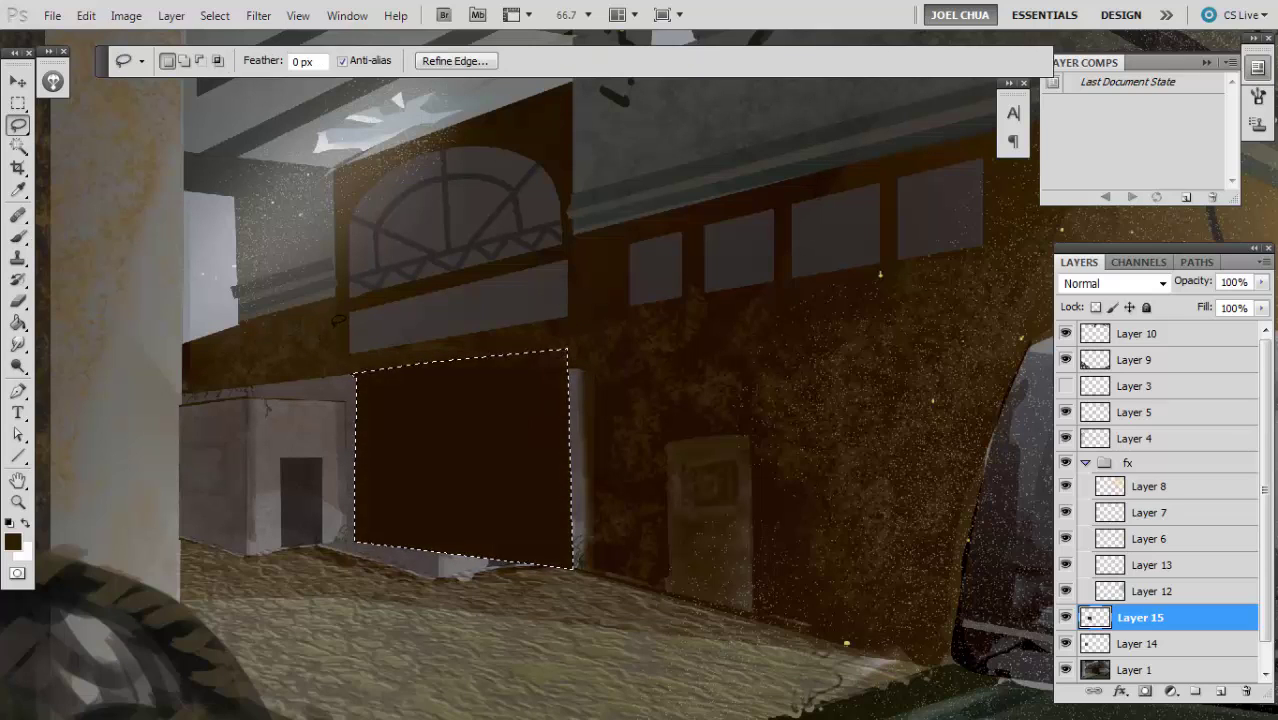
{"action": "key", "text": "ctrl+d"}
{"action": "key", "text": "m"}
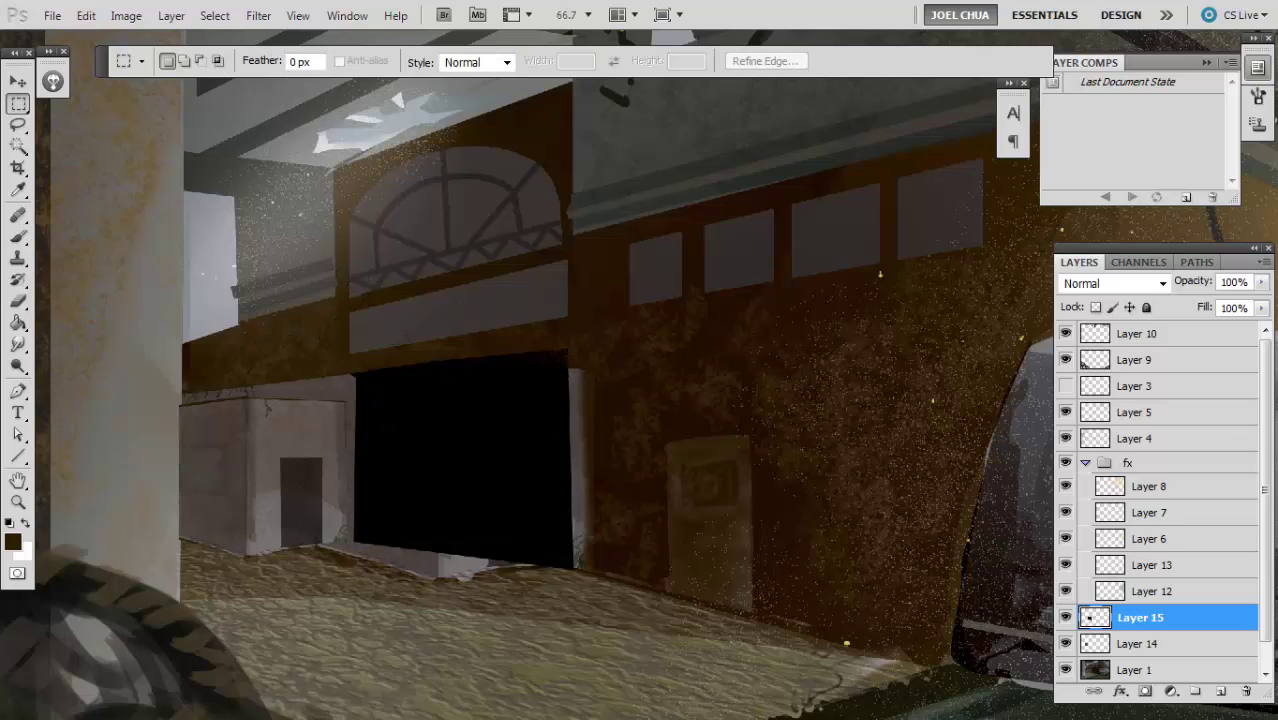
- Clone cobblestone ground, sampling all layers, over the larger building's leftover base below the dark opening
{"action": "key", "text": "l"}
{"action": "left_click_drag", "start_coordinate": [320, 548], "coordinate": [195, 632]}
{"action": "key", "text": "s"}
{"action": "key", "text": "d"}
{"action": "key", "text": "bracketright"}
{"action": "left_click", "coordinate": [785, 62]}
{"action": "left_click", "coordinate": [770, 115]}
{"action": "key", "text": "bracketright"}
{"action": "key", "text": "bracketright"}
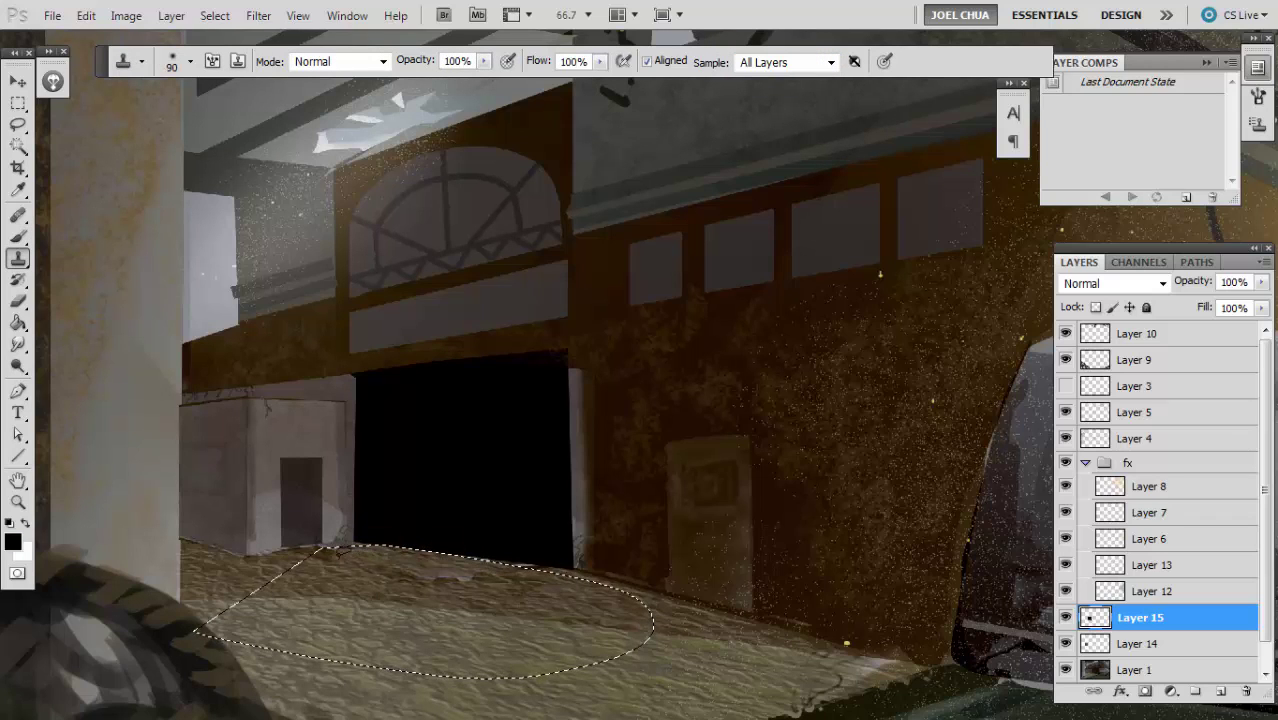
{"action": "key", "text": "l"}
{"action": "key", "text": "ctrl+d"}
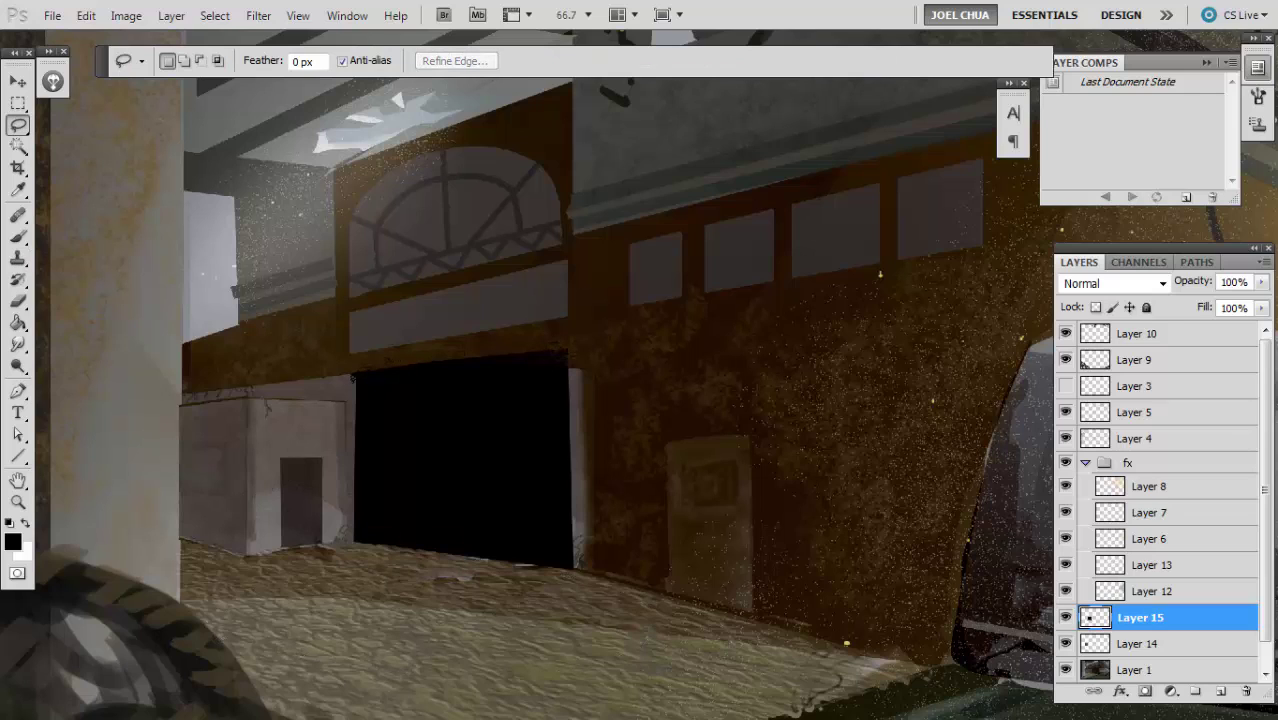
- Clone the brown wall texture over the leftover light strip above the small side building
{"action": "key", "text": "m"}
{"action": "left_click", "coordinate": [270, 396]}
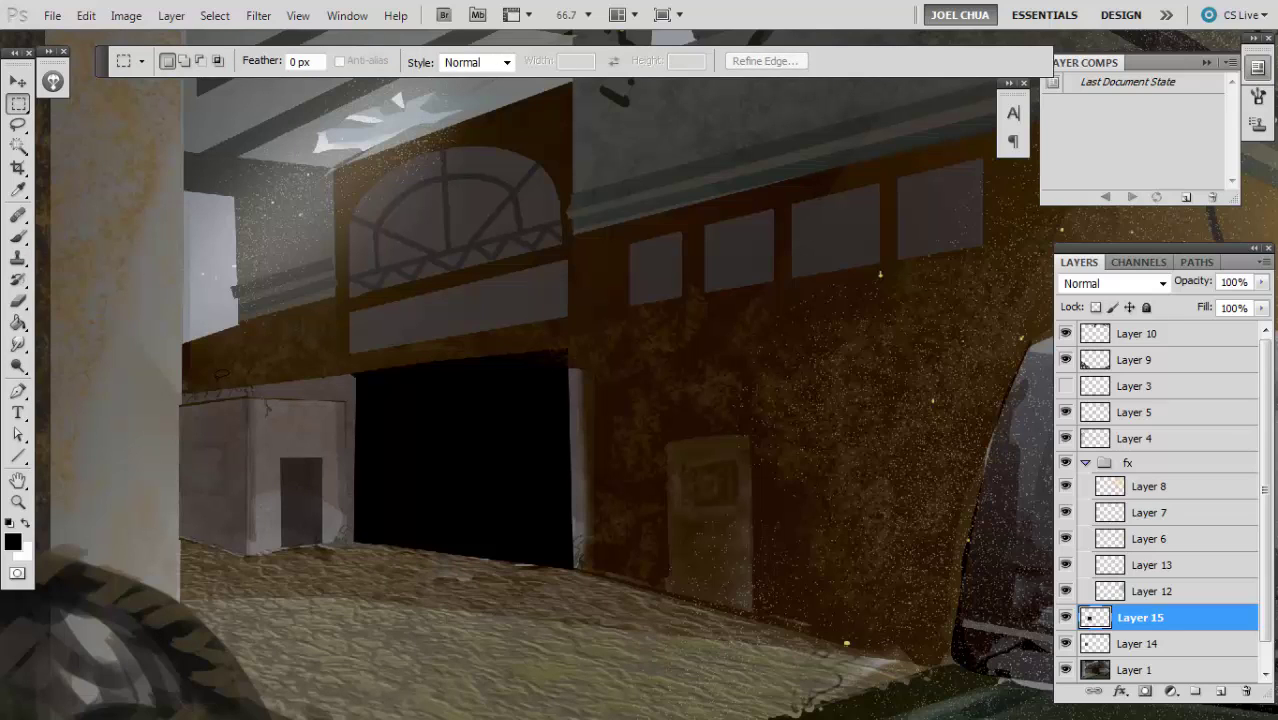
{"action": "key", "text": "b"}
{"action": "key", "text": "s"}
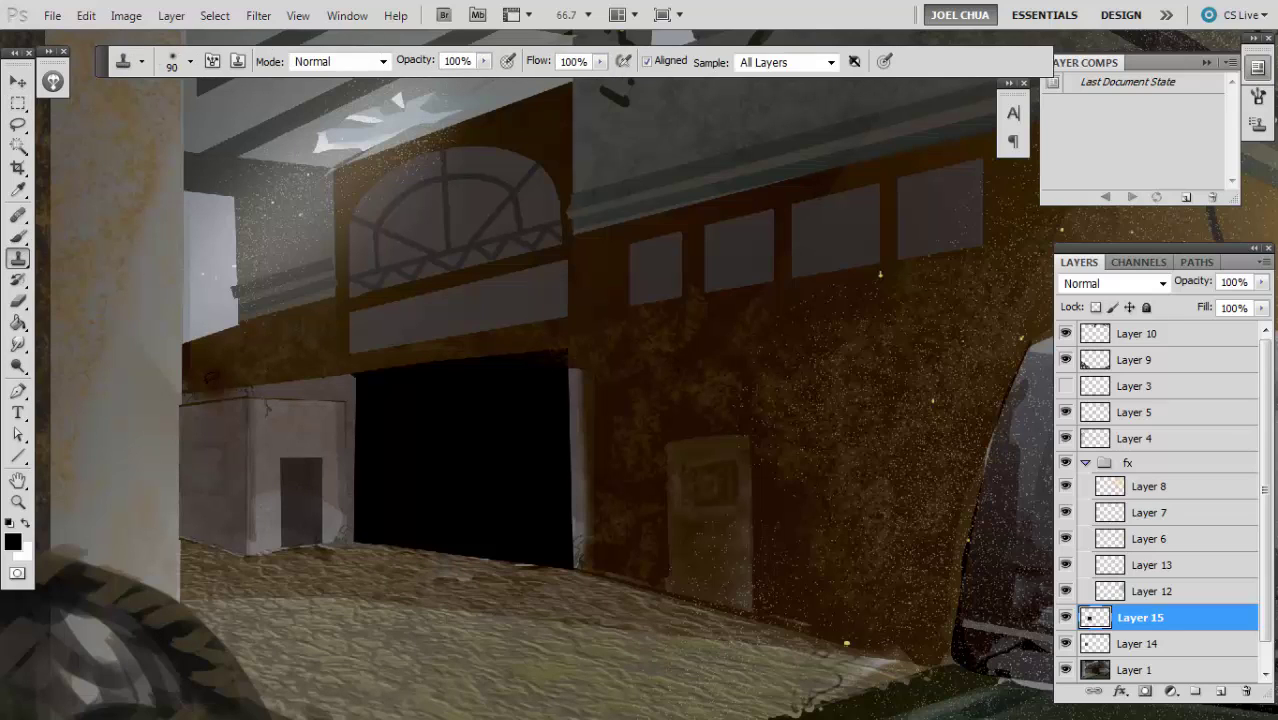
{"action": "mouse_move", "coordinate": [238, 390]}
{"action": "left_mouse_down"}
{"action": "mouse_move", "coordinate": [324, 377]}
{"action": "mouse_move", "coordinate": [225, 384]}
{"action": "mouse_move", "coordinate": [291, 409]}
{"action": "mouse_move", "coordinate": [315, 348]}
{"action": "left_mouse_up"}
{"action": "key", "text": "bracketleft"}
{"action": "key", "text": "bracketleft"}
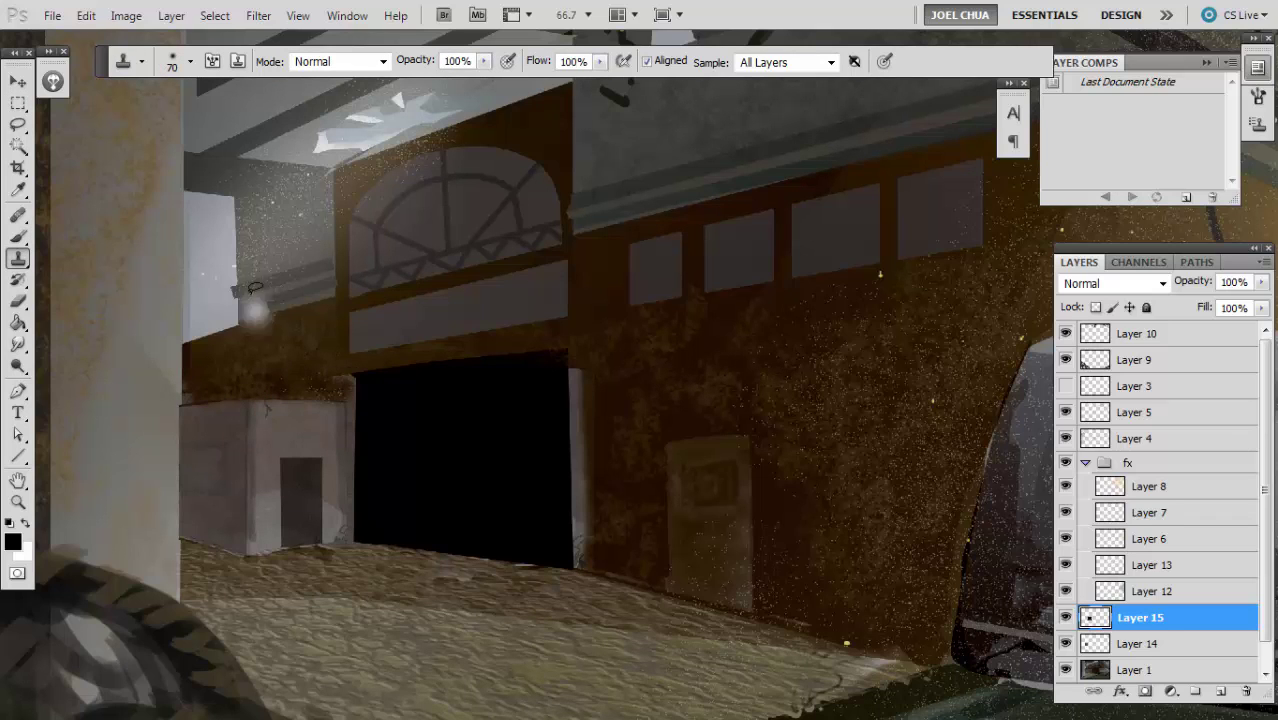
{"action": "key", "text": "ctrl+plus"}
{"action": "key", "text": "ctrl+plus"}
{"action": "left_click_drag", "start_coordinate": [92, 208], "coordinate": [632, 308]}
{"action": "key", "text": "ctrl+minus"}
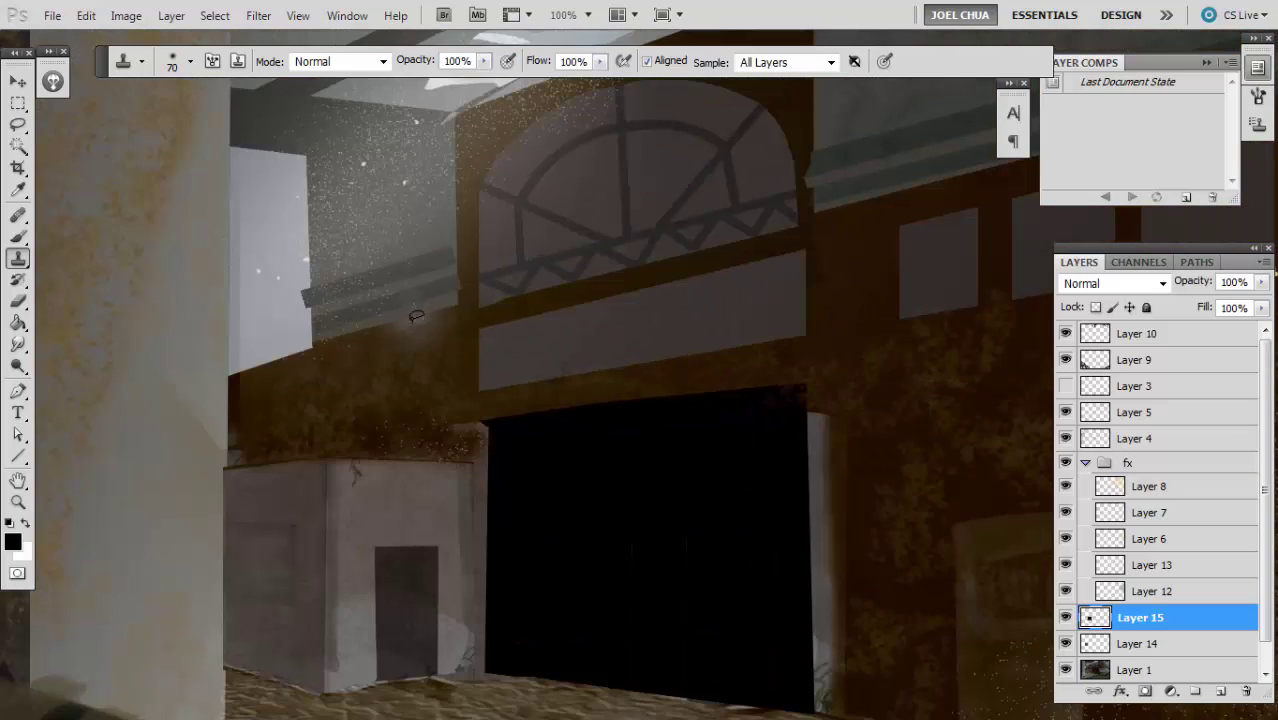
- Toggle Layer 15's visibility to compare the result and merge it down into Layer 14
{"action": "left_click", "coordinate": [1066, 617]}
{"action": "left_click", "coordinate": [1066, 617]}
{"action": "key", "text": "ctrl+minus"}
{"action": "key", "text": "ctrl+e"}
{"action": "left_click_drag", "start_coordinate": [1002, 704], "coordinate": [840, 680]}
- Paint sampled dark brown over the leftover light strip along the opening's right edge
{"action": "key", "text": "b"}
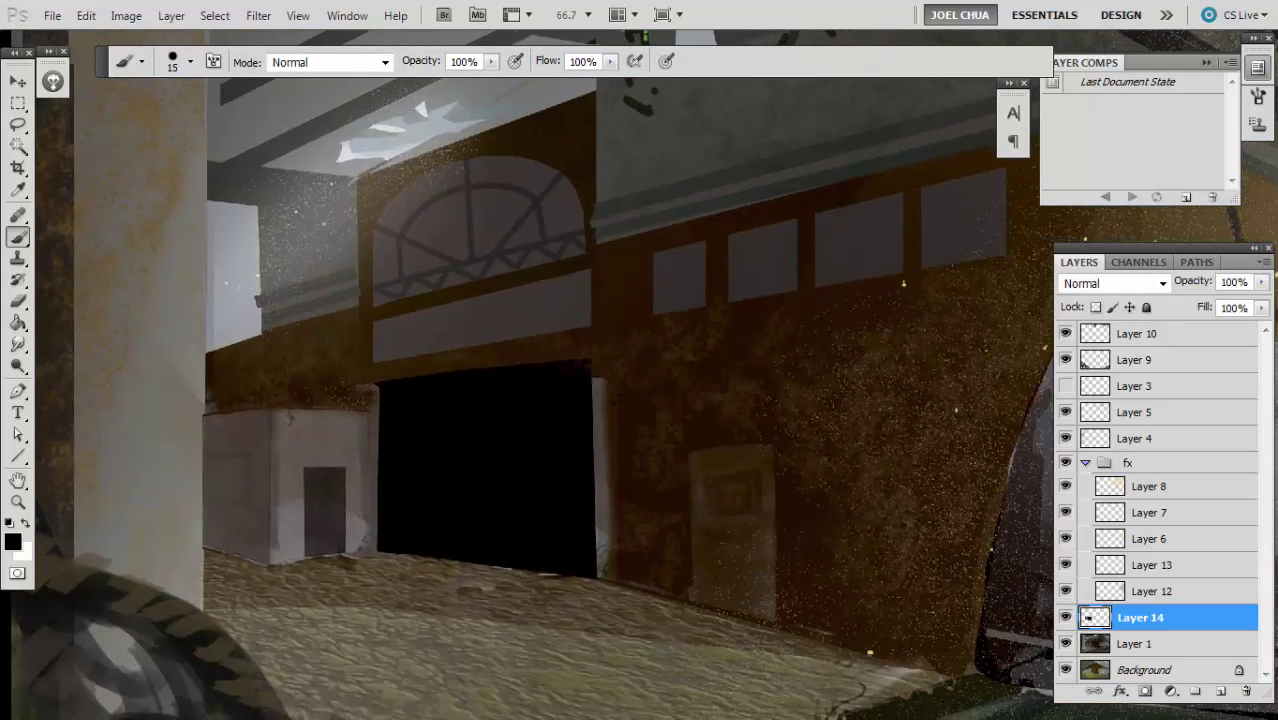
{"action": "left_click", "coordinate": [599, 376], "text": "alt"}
{"action": "key", "text": "]"}
{"action": "left_click_drag", "start_coordinate": [600, 376], "coordinate": [603, 528]}
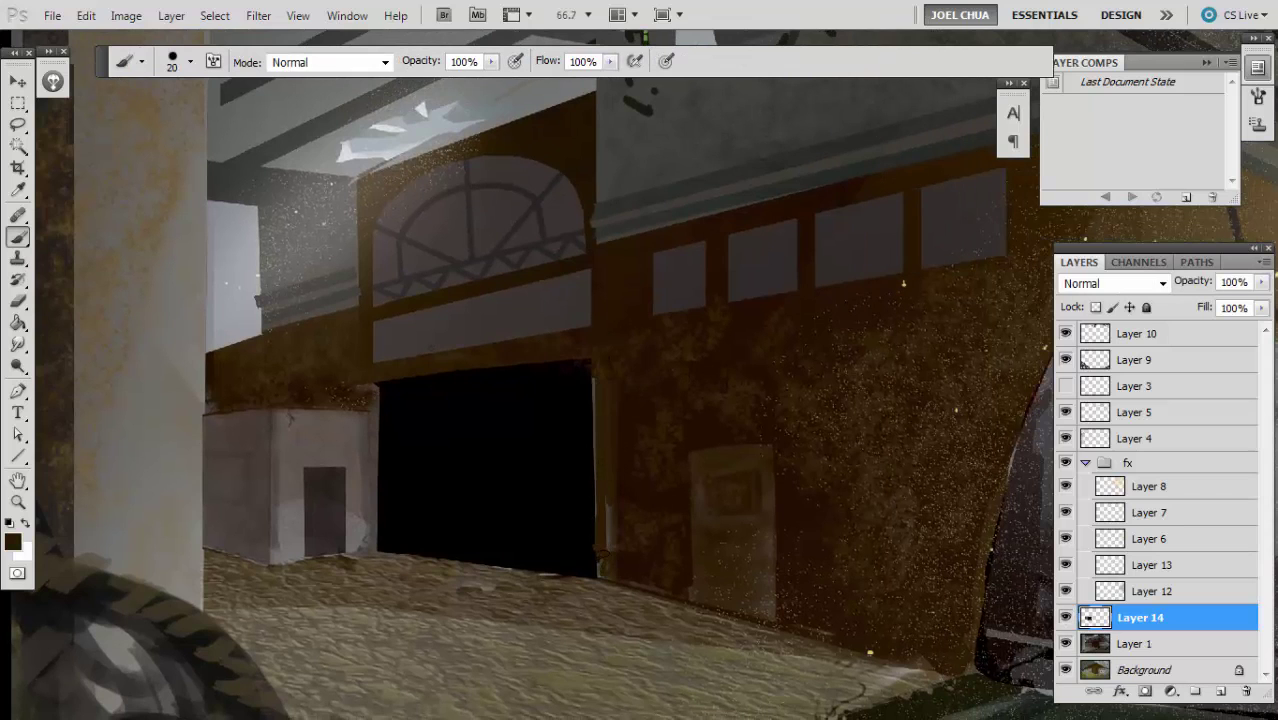
{"action": "key", "text": "ctrl+minus"}
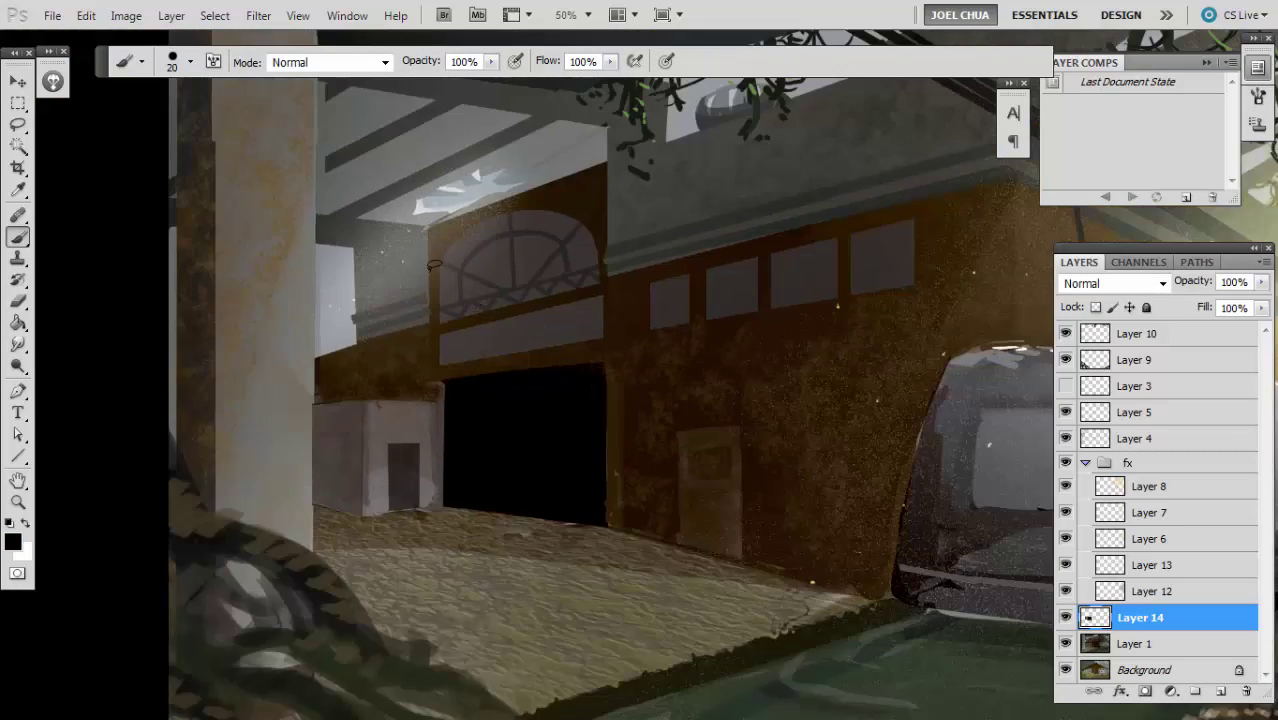
{"action": "left_click_drag", "start_coordinate": [411, 262], "coordinate": [366, 169]}
{"action": "key", "text": "ctrl+plus"}
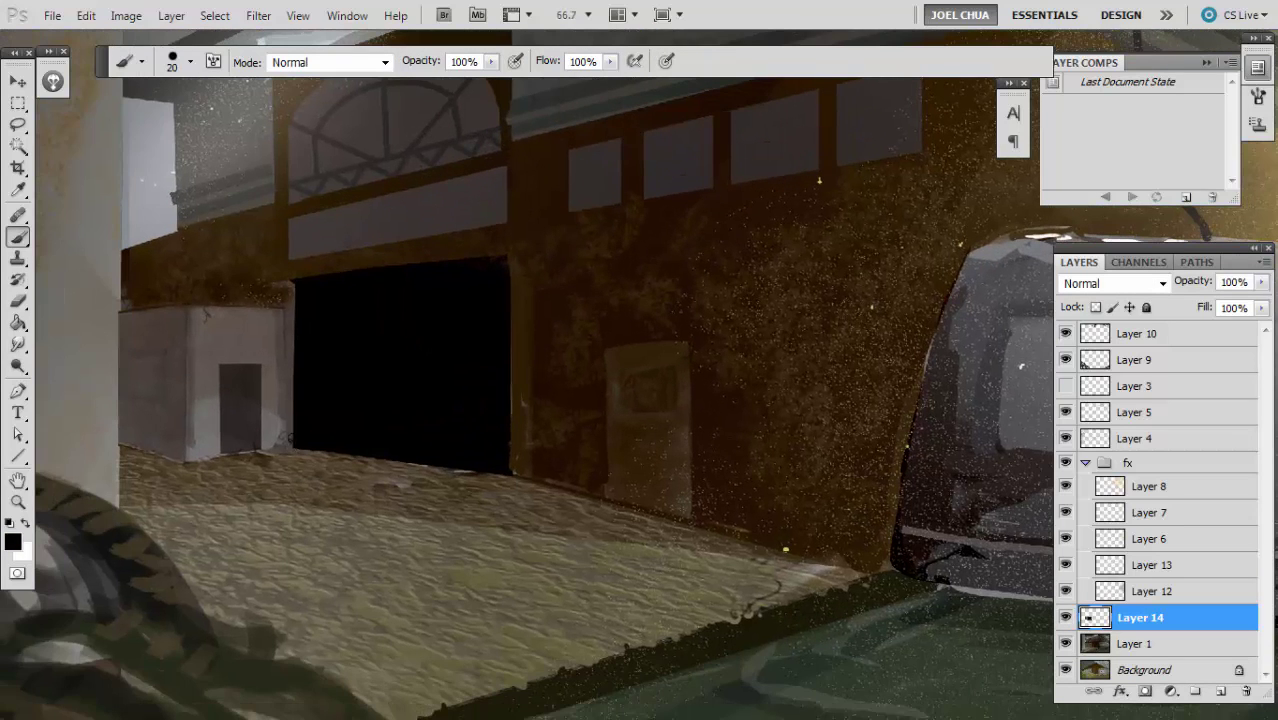
{"action": "left_click_drag", "start_coordinate": [288, 437], "coordinate": [348, 457]}
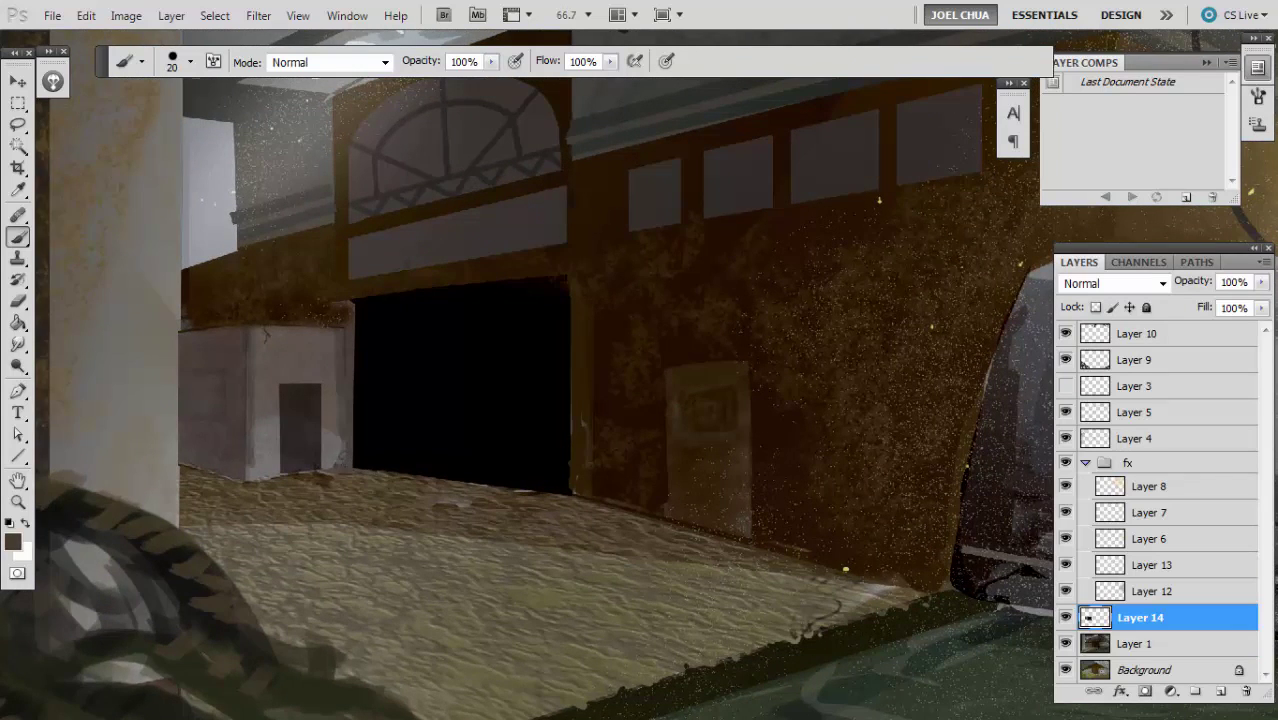
{"action": "key", "text": "ctrl+minus"}
{"action": "key", "text": "ctrl+plus"}
{"action": "left_click_drag", "start_coordinate": [383, 367], "coordinate": [409, 407]}
- Select the upper part of the black opening, leaving a thin left edge, and fill it with dark brown as a back wall
{"action": "key", "text": "l"}
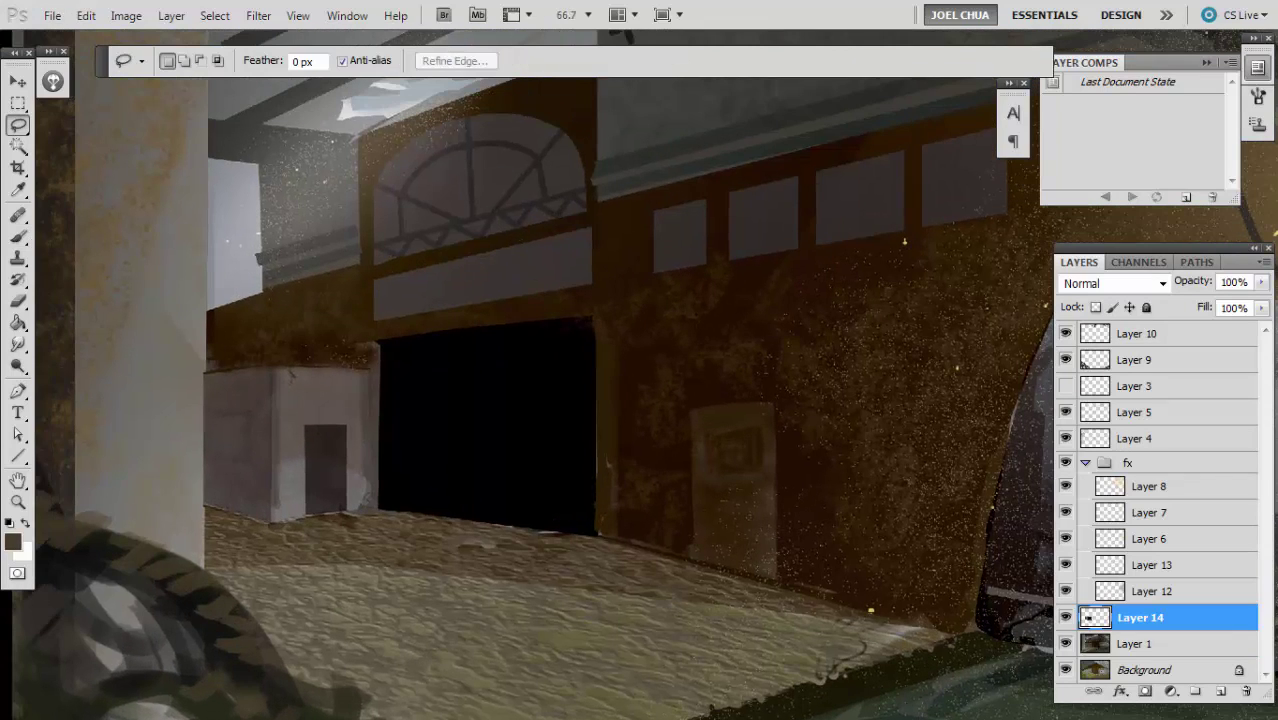
{"action": "left_click_drag", "start_coordinate": [460, 460], "coordinate": [594, 460]}
{"action": "left_click_drag", "start_coordinate": [589, 321], "coordinate": [380, 341]}
{"action": "left_click_drag", "start_coordinate": [384, 466], "coordinate": [382, 470]}
{"action": "key", "text": "m"}
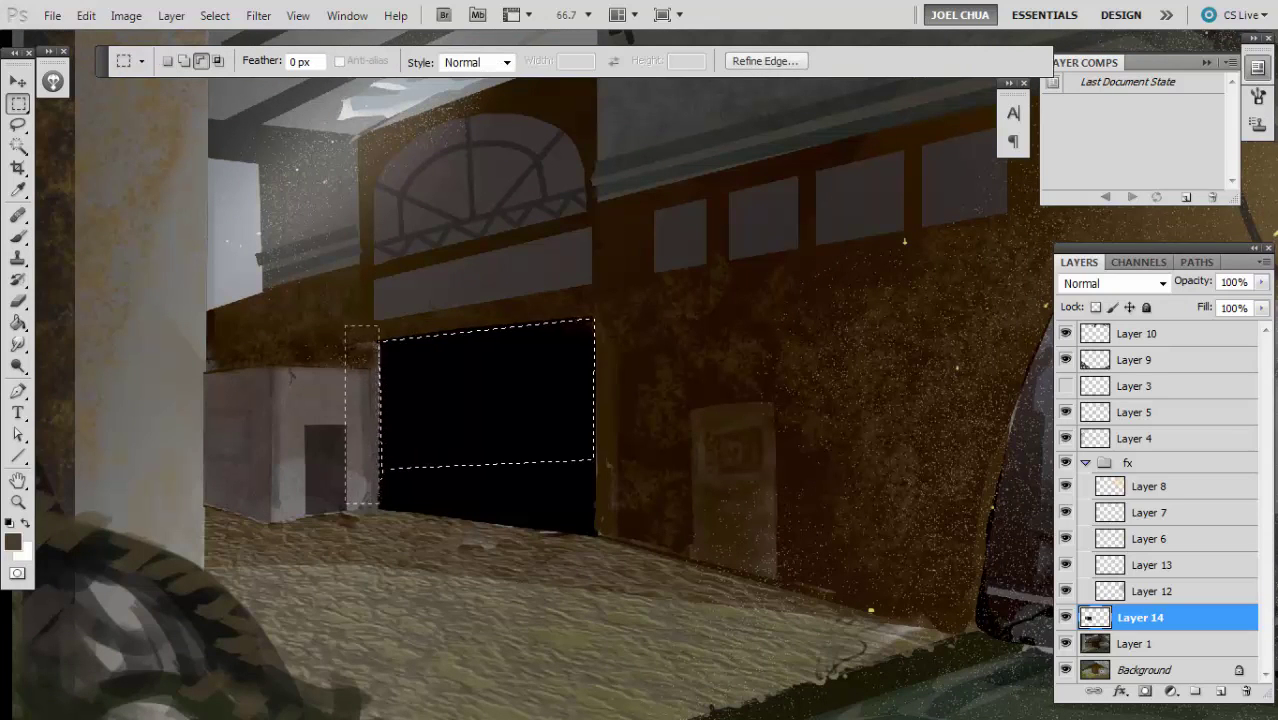
{"action": "key", "text": "b"}
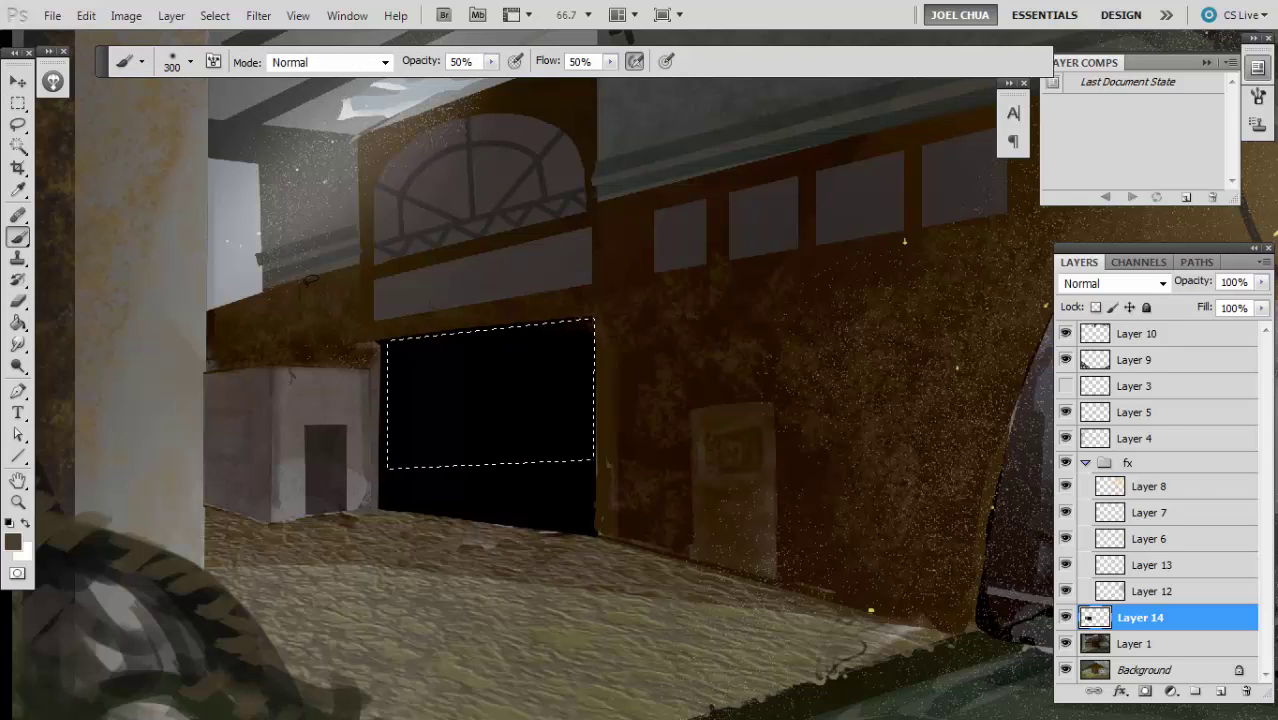
{"action": "key", "text": "alt+BackSpace"}
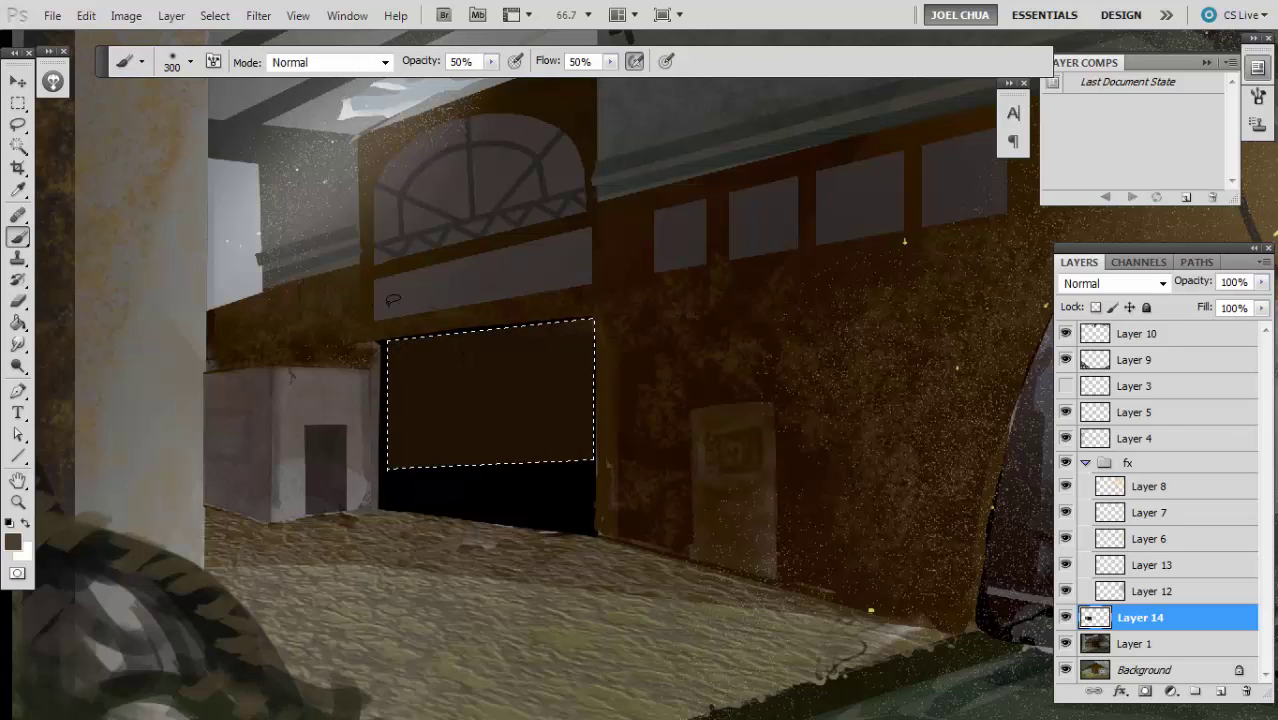
{"action": "key", "text": "ctrl+d"}
{"action": "key", "text": "l"}
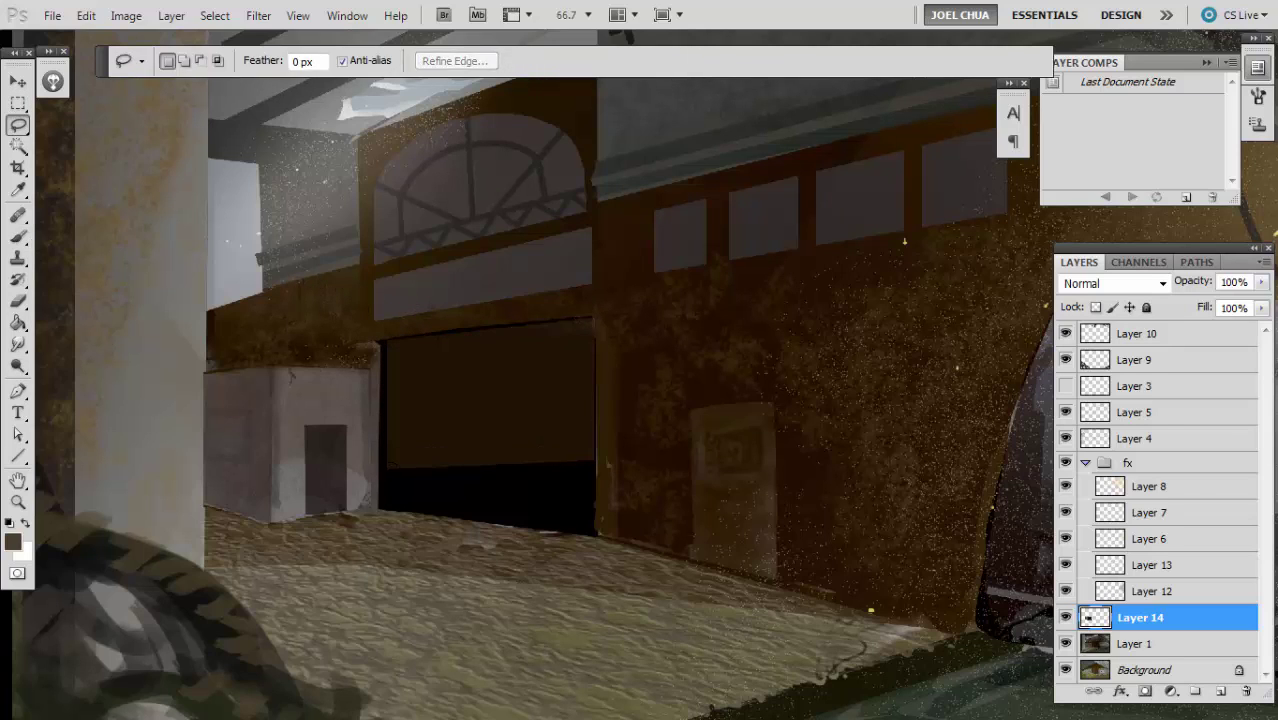
{"action": "key", "text": "ctrl+z"}
{"action": "key", "text": "ctrl+d"}
- Select the black strip at the base of the opening and add a new layer above Layer 14
{"action": "left_click_drag", "start_coordinate": [378, 510], "coordinate": [597, 541]}
{"action": "left_click_drag", "start_coordinate": [600, 456], "coordinate": [378, 470]}
{"action": "key", "text": "s"}
{"action": "key", "text": "ctrl+shift+alt+n"}
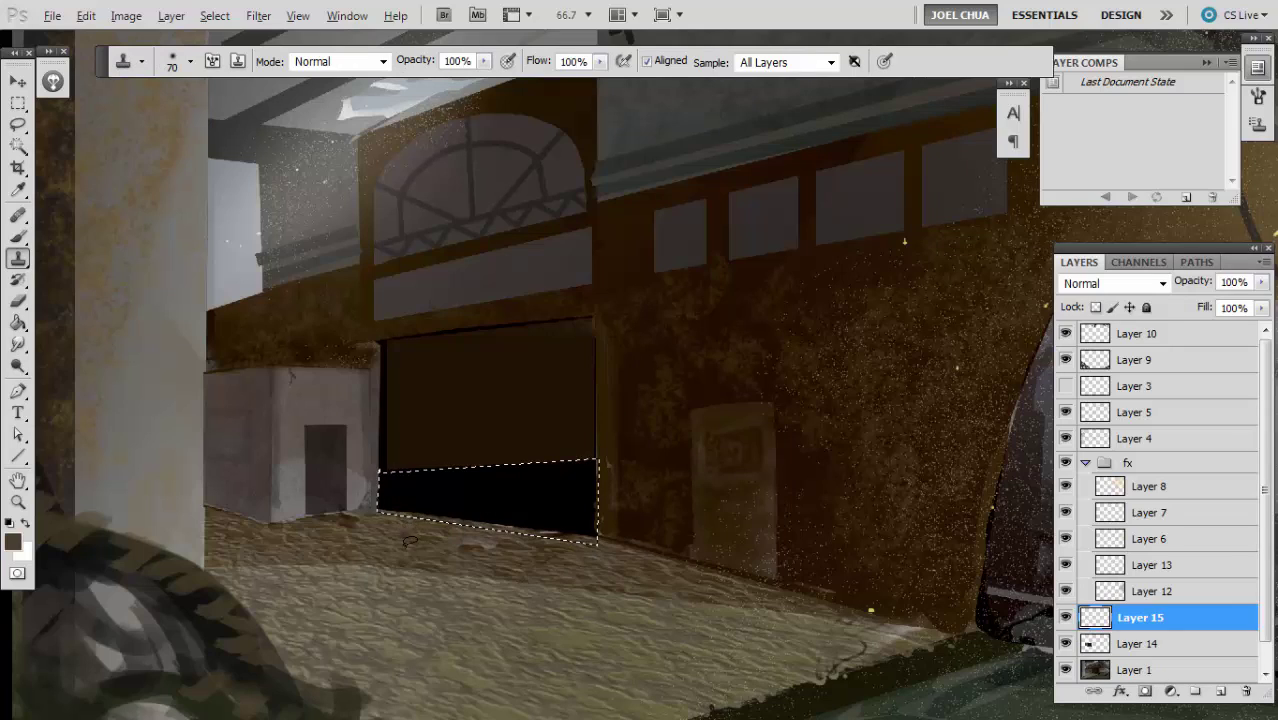
- Clone the cobblestone ground into the selected strip to extend the floor inside the opening, and deselect
{"action": "key", "text": "bracketright"}
{"action": "key", "text": "bracketright"}
{"action": "key", "text": "bracketright"}
{"action": "key", "text": "bracketright"}
{"action": "left_click", "coordinate": [414, 540], "text": "alt"}
{"action": "mouse_move", "coordinate": [398, 500]}
{"action": "left_mouse_down"}
{"action": "mouse_move", "coordinate": [487, 549]}
{"action": "mouse_move", "coordinate": [559, 551]}
{"action": "mouse_move", "coordinate": [474, 486]}
{"action": "mouse_move", "coordinate": [416, 478]}
{"action": "mouse_move", "coordinate": [636, 488]}
{"action": "left_mouse_up"}
{"action": "key", "text": "bracketleft"}
{"action": "key", "text": "bracketleft"}
{"action": "mouse_move", "coordinate": [490, 491]}
{"action": "left_mouse_down"}
{"action": "mouse_move", "coordinate": [540, 494]}
{"action": "mouse_move", "coordinate": [459, 486]}
{"action": "mouse_move", "coordinate": [380, 502]}
{"action": "left_mouse_up"}
{"action": "key", "text": "ctrl+d"}
{"action": "key", "text": "l"}
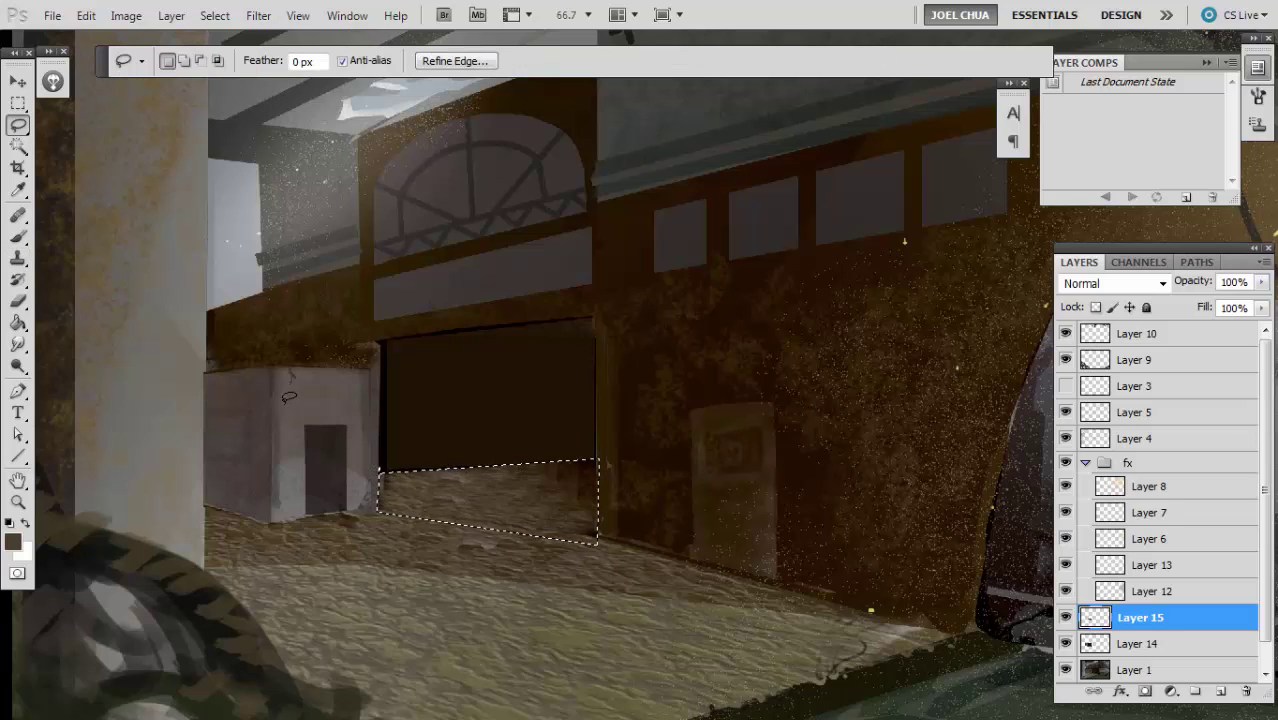
- Set the opacity of Layer 15 with the cloned floor to 56%
{"action": "key", "text": "s"}
{"action": "key", "text": "5"}
{"action": "key", "text": "v"}
{"action": "key", "text": "4"}
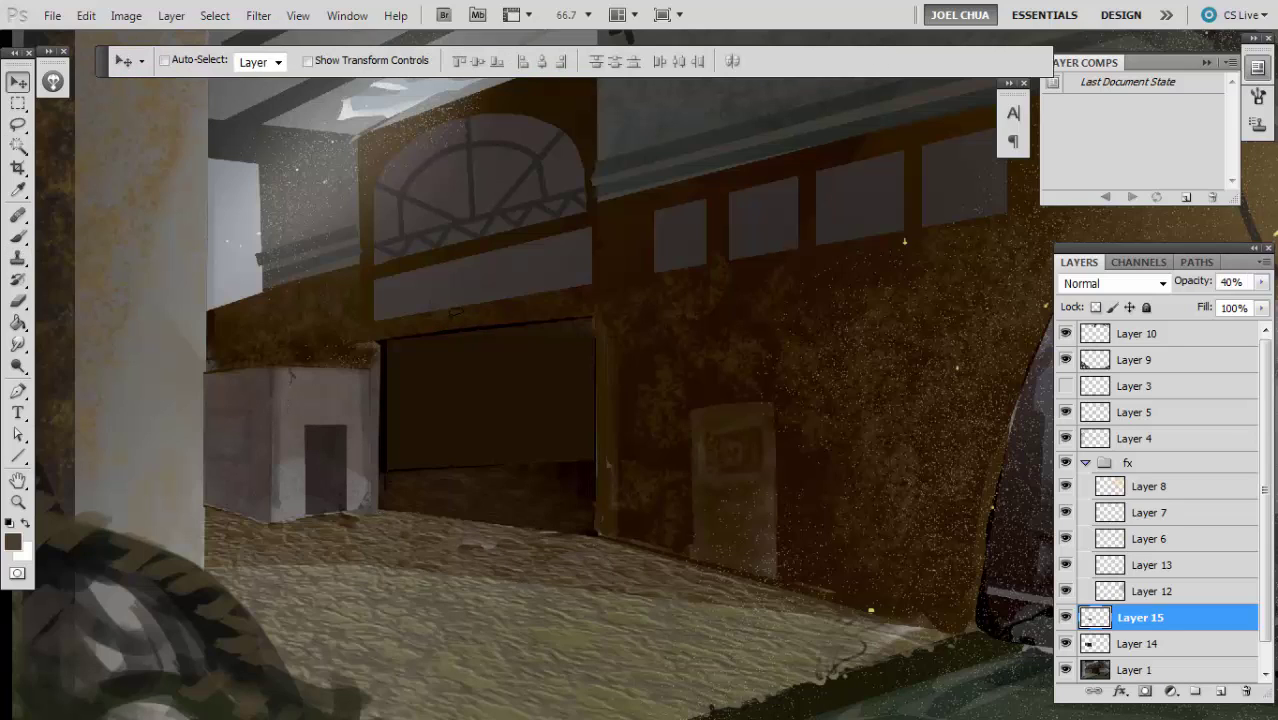
{"action": "key", "text": "5"}
{"action": "key", "text": "6"}
{"action": "key", "text": "l"}
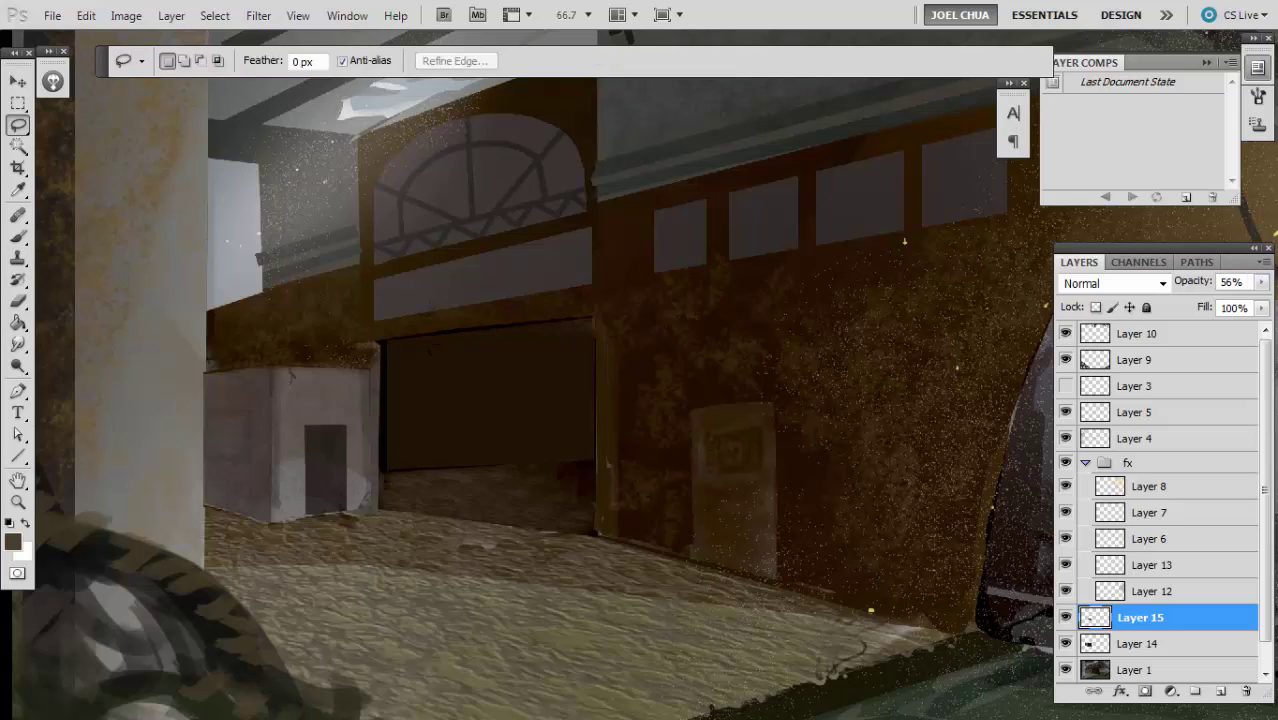
- Delete a patch of the cloned floor near the right side of the opening and deselect
{"action": "left_click_drag", "start_coordinate": [504, 297], "coordinate": [524, 339]}
{"action": "left_click_drag", "start_coordinate": [522, 508], "coordinate": [612, 522]}
{"action": "key", "text": "Delete"}
{"action": "key", "text": "ctrl+d"}
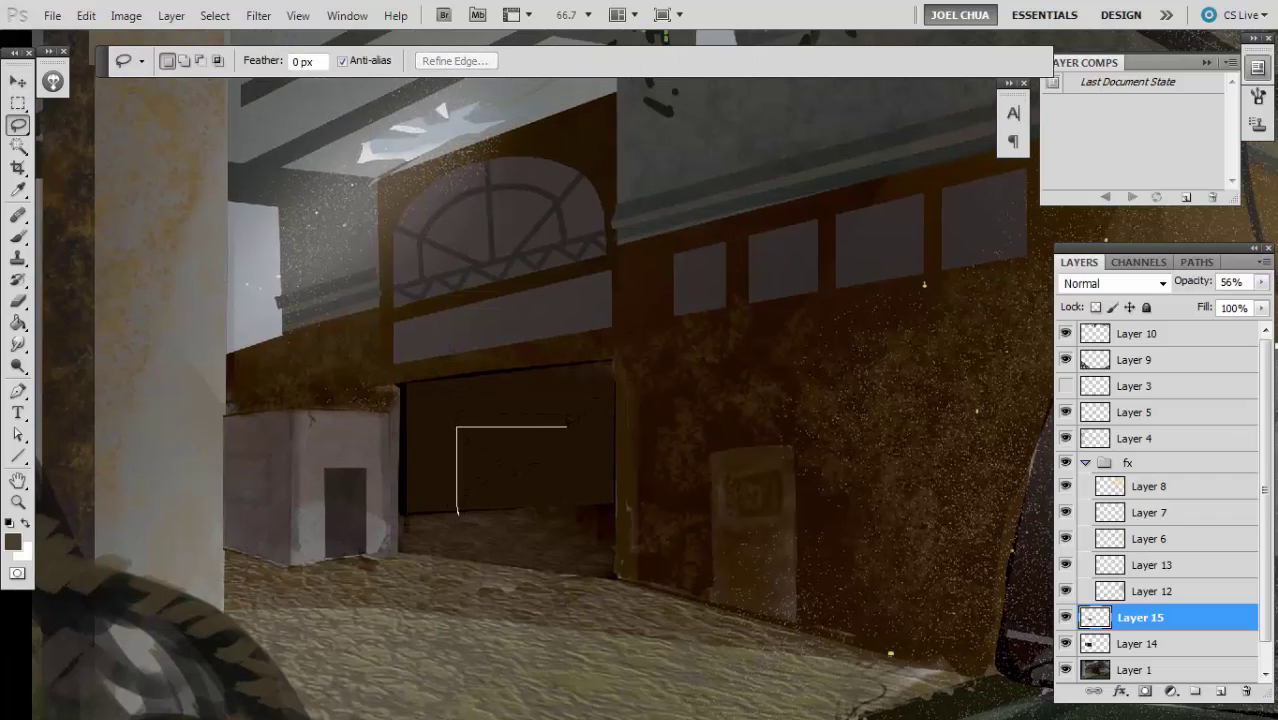
- Outline a rectangular window on the opening's back wall and fill it with light grey sampled from the bright gap
{"action": "left_click", "coordinate": [458, 512], "text": "alt"}
{"action": "key", "text": "ctrl+d"}
{"action": "key", "text": "b"}
{"action": "left_click", "coordinate": [254, 308], "text": "alt"}
{"action": "key", "text": "alt+BackSpace"}
{"action": "key", "text": "l"}
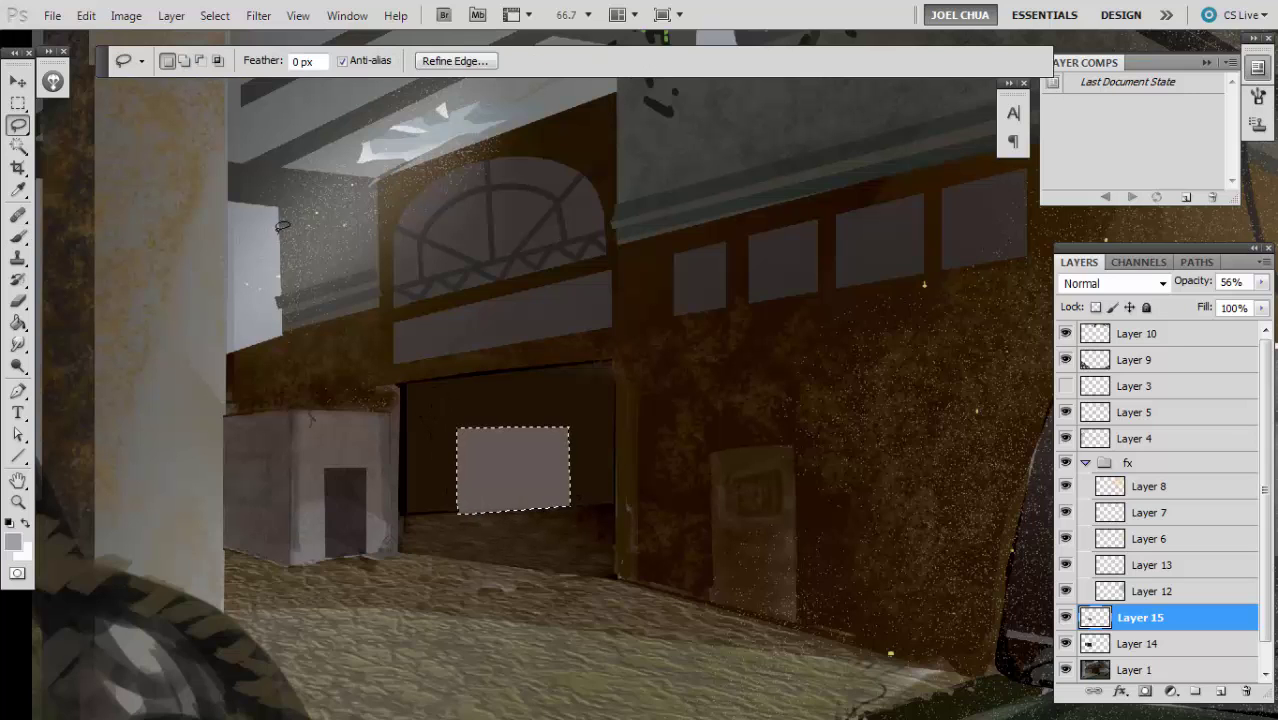
- Restore the selection around the new light rectangle and merge Layer 15 down into Layer 14
{"action": "key", "text": "ctrl+minus"}
{"action": "key", "text": "ctrl+minus"}
{"action": "key", "text": "ctrl+d"}
{"action": "key", "text": "ctrl+plus"}
{"action": "mouse_move", "coordinate": [451, 200]}
{"action": "left_mouse_down"}
{"action": "mouse_move", "coordinate": [470, 458]}
{"action": "mouse_move", "coordinate": [513, 246]}
{"action": "left_mouse_up"}
{"action": "key", "text": "ctrl+z"}
{"action": "key", "text": "ctrl+e"}
{"action": "key", "text": "b"}
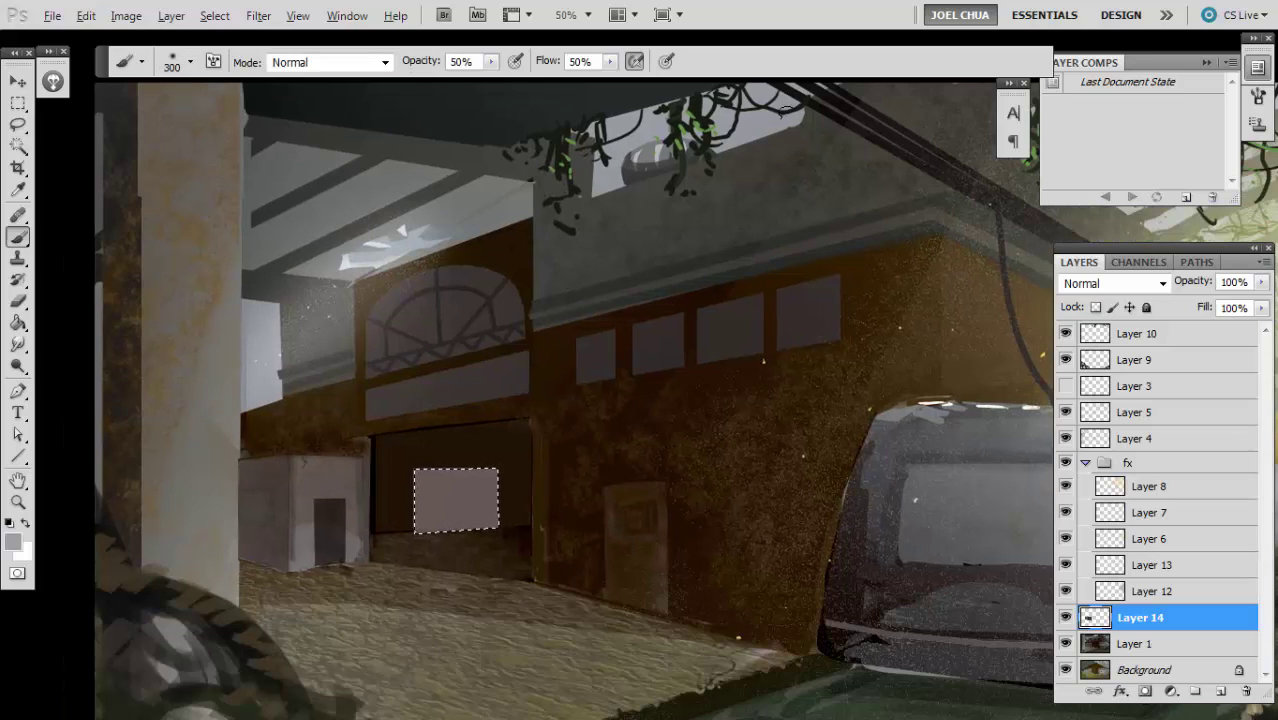
- Sample the light grey of the bright gap beside the pillar and refill the selected rectangle in the opening with it
{"action": "left_click", "coordinate": [288, 280], "text": "alt"}
{"action": "key", "text": "alt+BackSpace"}
{"action": "key", "text": "l"}
{"action": "key", "text": "ctrl+plus"}
{"action": "key", "text": "ctrl+plus"}
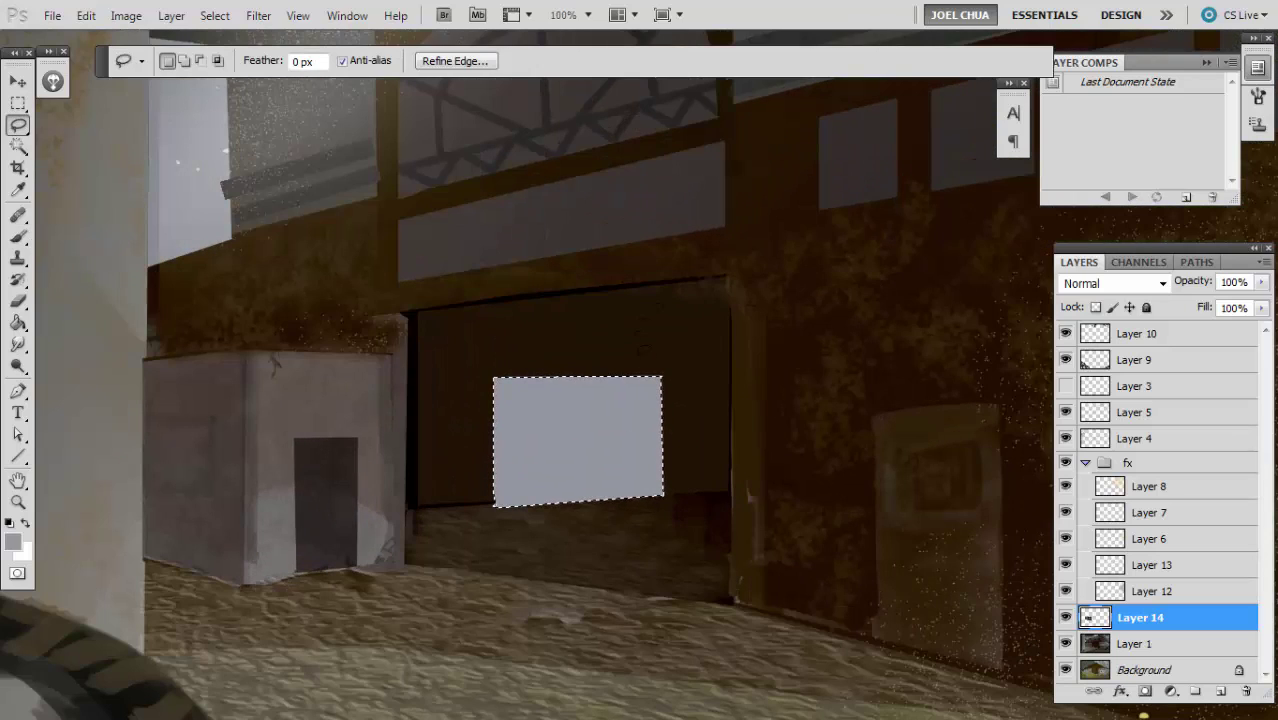
- Reduce the selection to a narrow vertical strip along the light rectangle's right edge and fill it with tan bf9f78
{"action": "key", "text": "m"}
{"action": "left_click_drag", "start_coordinate": [670, 497], "coordinate": [670, 497]}
{"action": "key", "text": "b"}
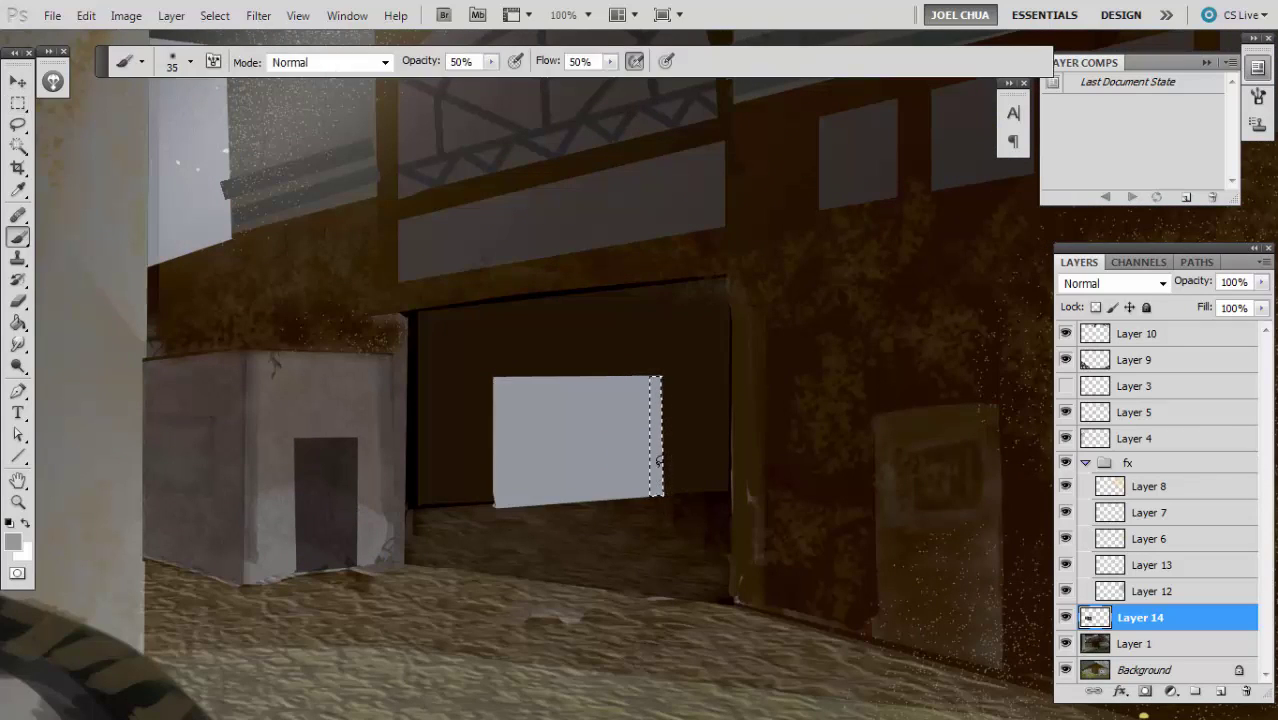
{"action": "left_click", "coordinate": [12, 541]}
{"action": "left_click", "coordinate": [933, 313]}
{"action": "key", "text": "Return"}
{"action": "key", "text": "l"}
{"action": "key", "text": "alt+BackSpace"}
{"action": "left_click", "coordinate": [12, 541]}
{"action": "left_click", "coordinate": [879, 266]}
{"action": "key", "text": "Return"}
{"action": "key", "text": "alt+BackSpace"}
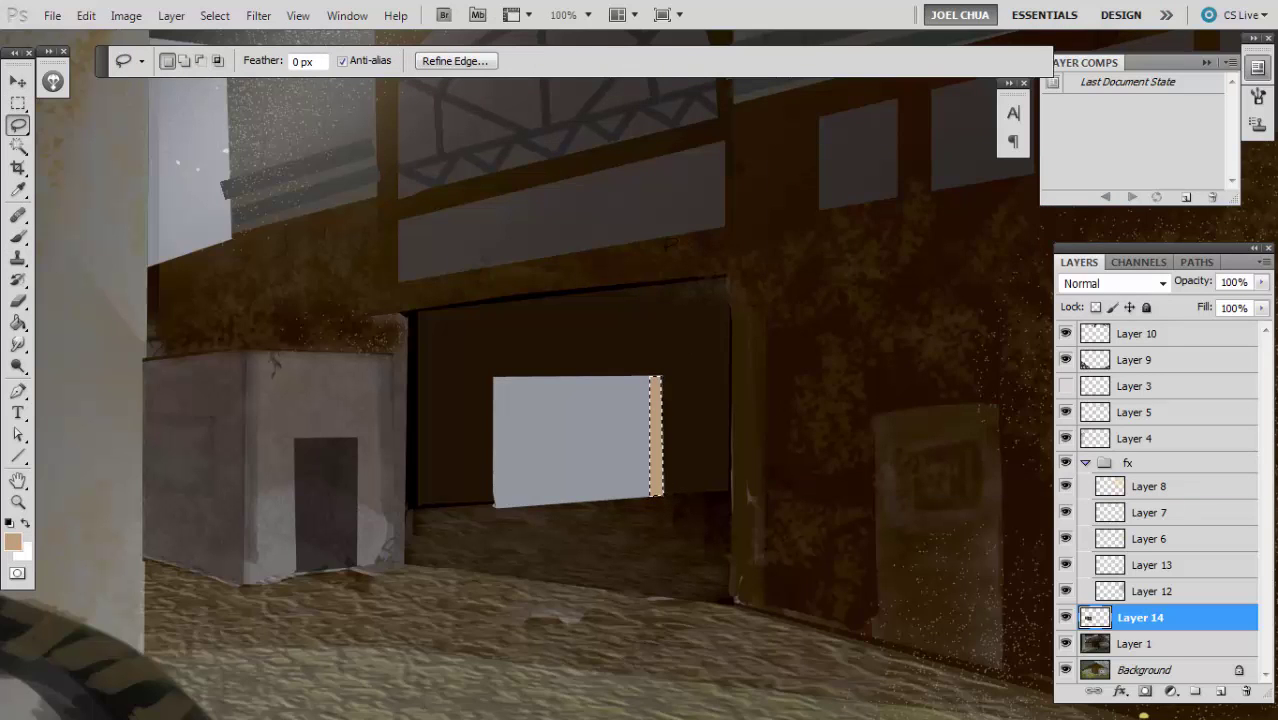
- Choose a paler peach foreground colour, refill the narrow strip with it and deselect
{"action": "key", "text": "ctrl+minus"}
{"action": "key", "text": "ctrl+minus"}
{"action": "key", "text": "ctrl+minus"}
{"action": "key", "text": "ctrl+plus"}
{"action": "key", "text": "ctrl+plus"}
{"action": "left_click", "coordinate": [12, 541]}
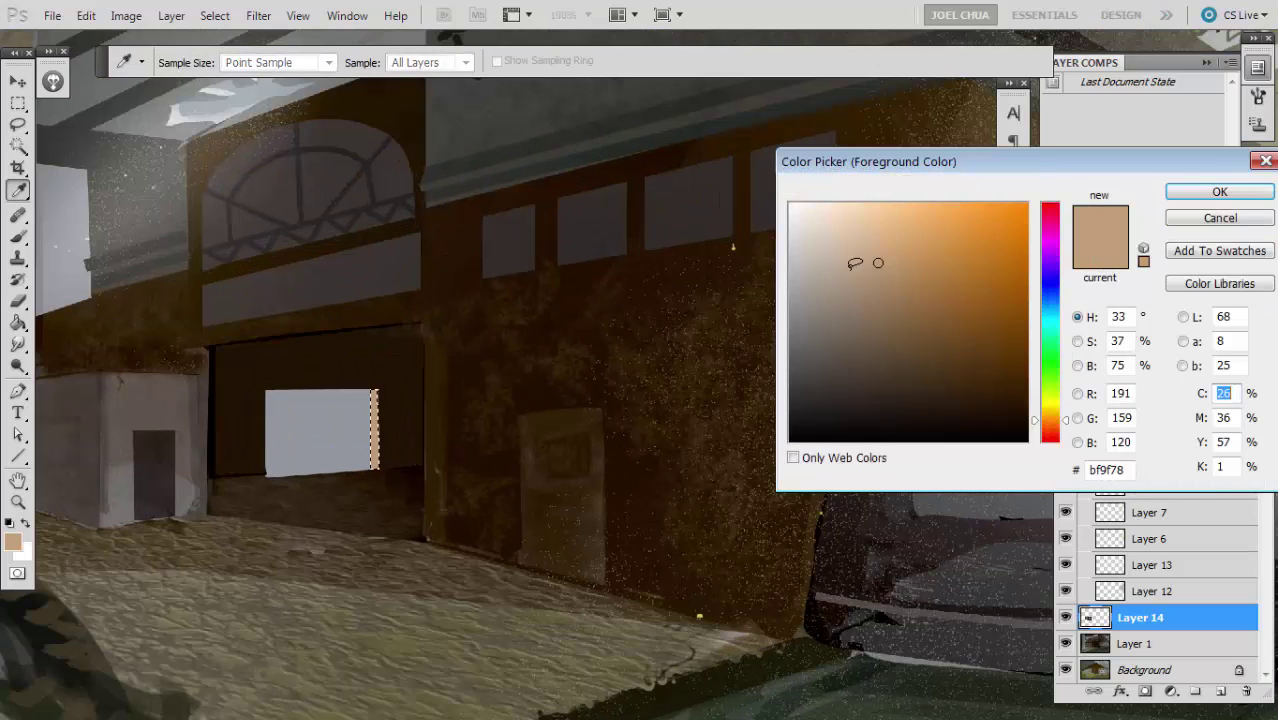
{"action": "left_click", "coordinate": [852, 225]}
{"action": "key", "text": "Return"}
{"action": "key", "text": "l"}
{"action": "key", "text": "alt+BackSpace"}
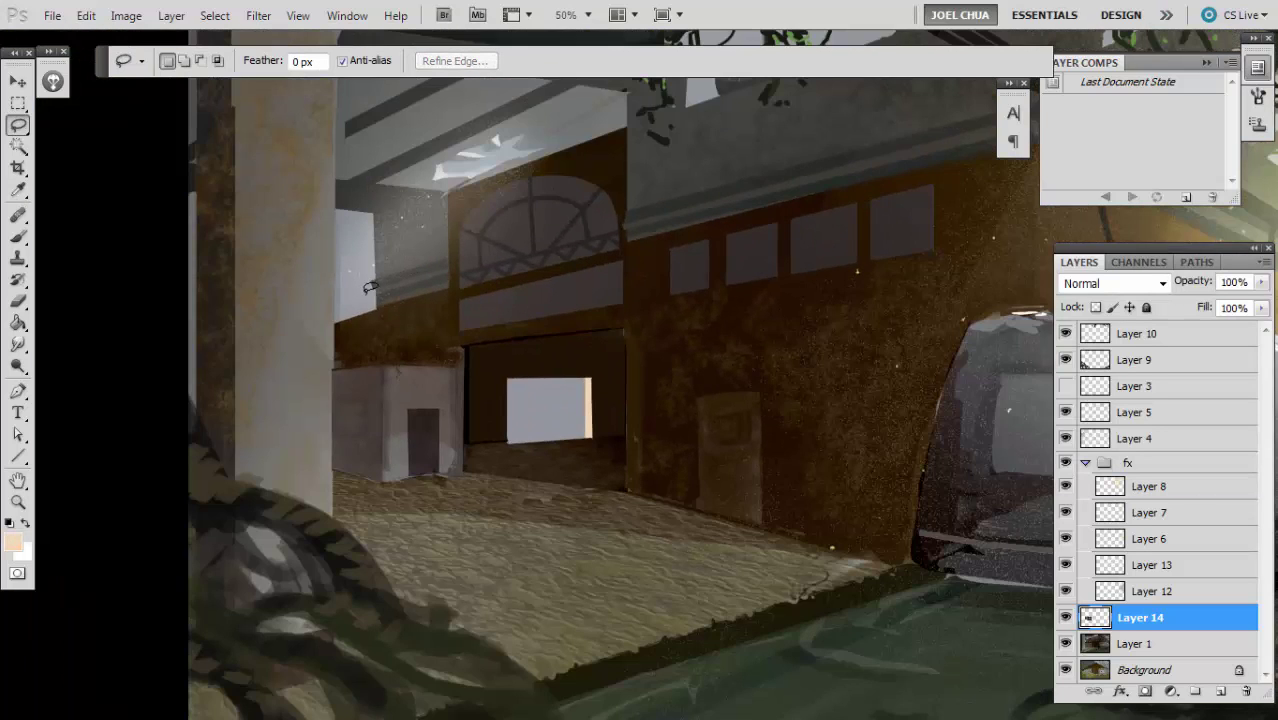
- Merge Layer 14 down into Layer 1
{"action": "key", "text": "ctrl+minus"}
{"action": "key", "text": "ctrl+minus"}
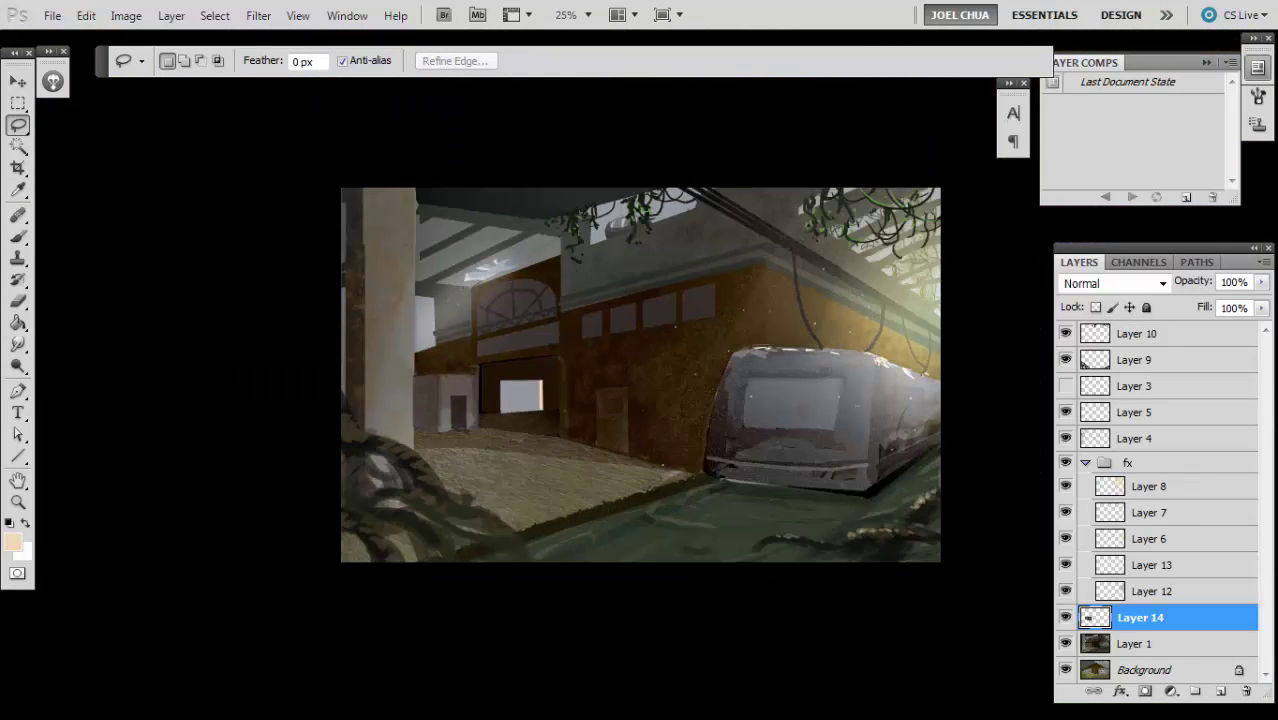
{"action": "key", "text": "ctrl+plus"}
{"action": "key", "text": "ctrl+plus"}
{"action": "key", "text": "ctrl+plus"}
{"action": "key", "text": "ctrl+plus"}
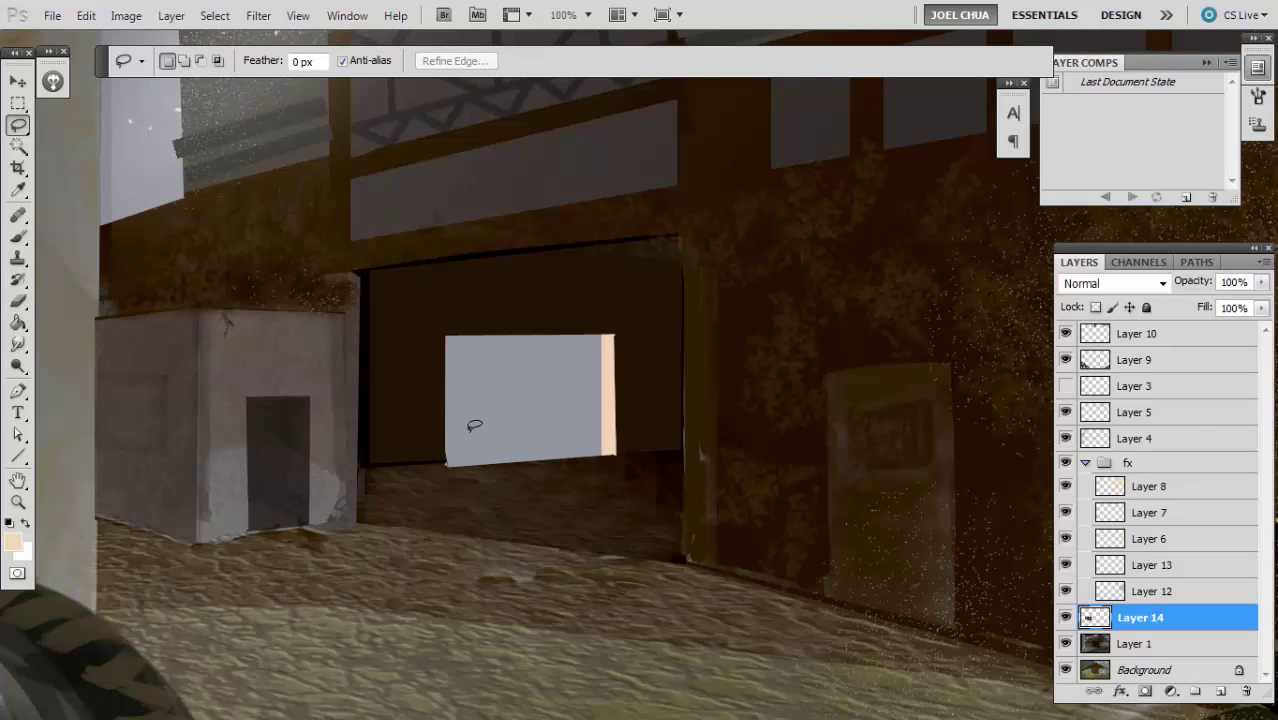
{"action": "key", "text": "ctrl+minus"}
{"action": "key", "text": "ctrl+minus"}
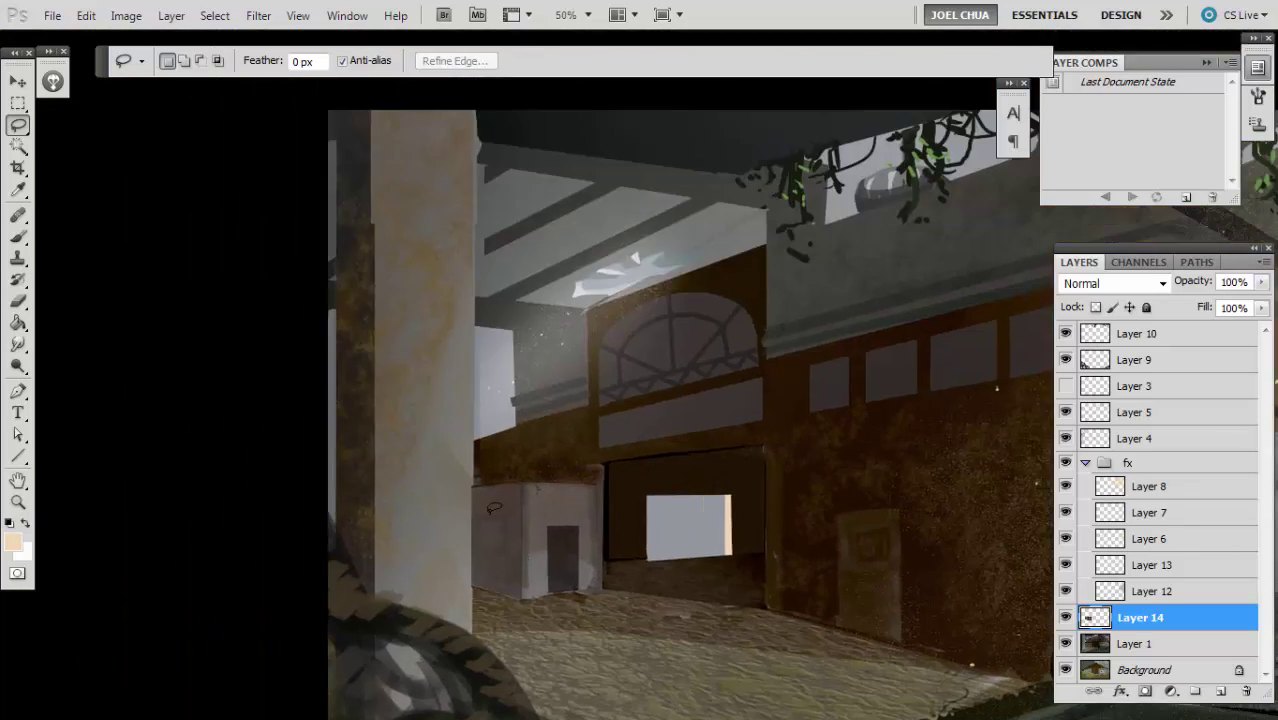
{"action": "key", "text": "ctrl+plus"}
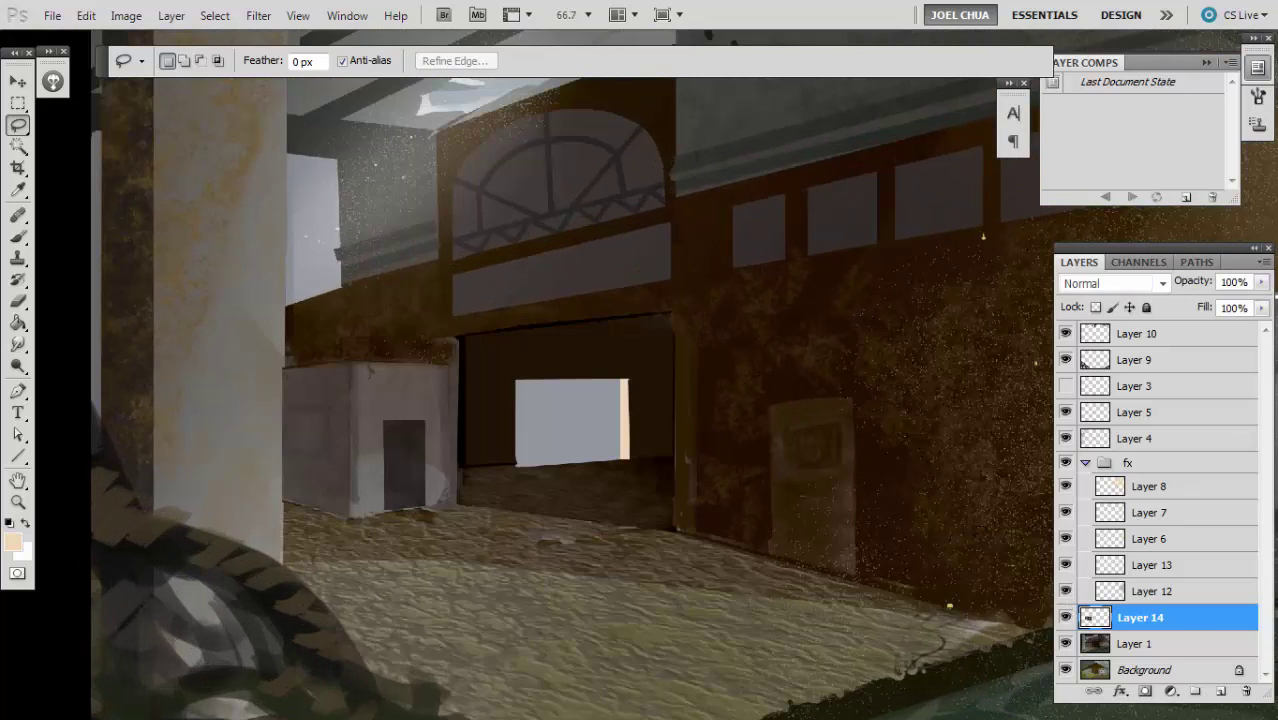
{"action": "key", "text": "ctrl+plus"}
{"action": "key", "text": "ctrl+e"}
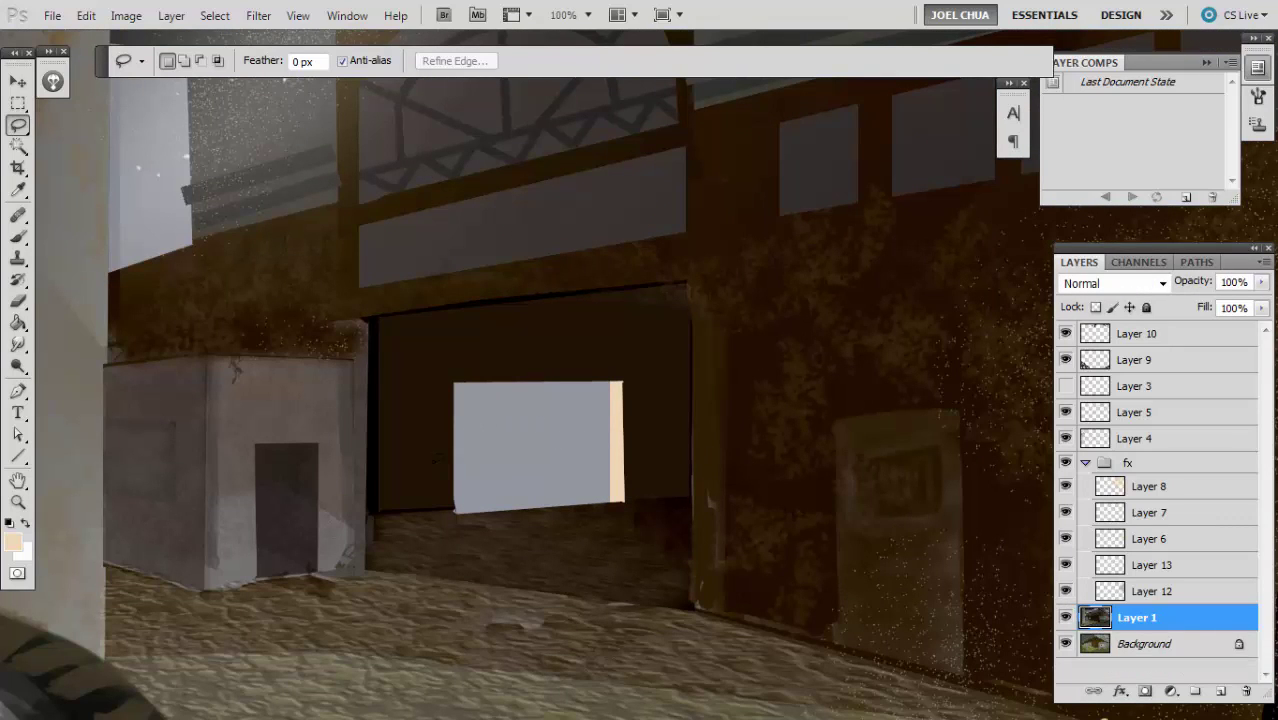
- Outline an uneven ground shape across the lower part of the light rectangle and fill it with dark grey
{"action": "mouse_move", "coordinate": [563, 467]}
{"action": "left_mouse_down"}
{"action": "mouse_move", "coordinate": [487, 548]}
{"action": "mouse_move", "coordinate": [396, 540]}
{"action": "left_mouse_up"}
{"action": "key", "text": "n"}
{"action": "left_click", "coordinate": [606, 450]}
{"action": "left_click", "coordinate": [826, 380]}
{"action": "left_click", "coordinate": [1042, 408]}
{"action": "key", "text": "Return"}
{"action": "key", "text": "g"}
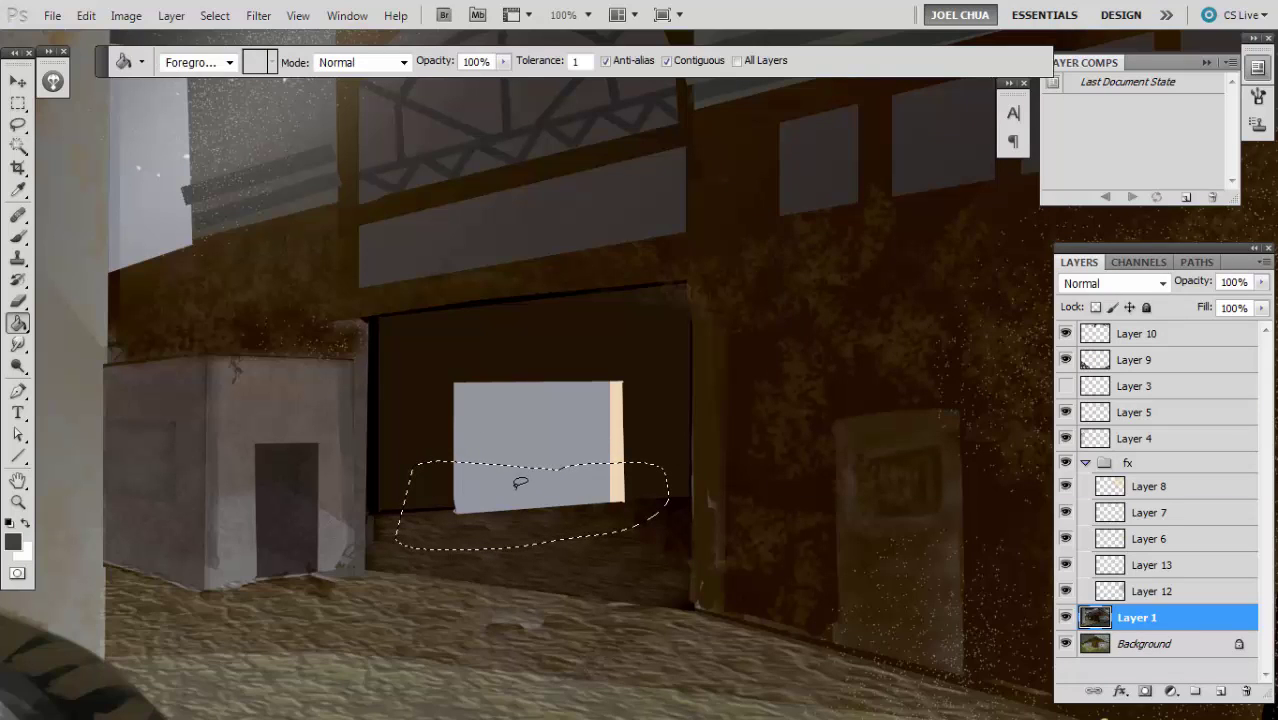
{"action": "left_click", "coordinate": [517, 482]}
- Fade the dark grey ground fill to a lower opacity so it blends into the light grey, and deselect
{"action": "key", "text": "ctrl+shift+f"}
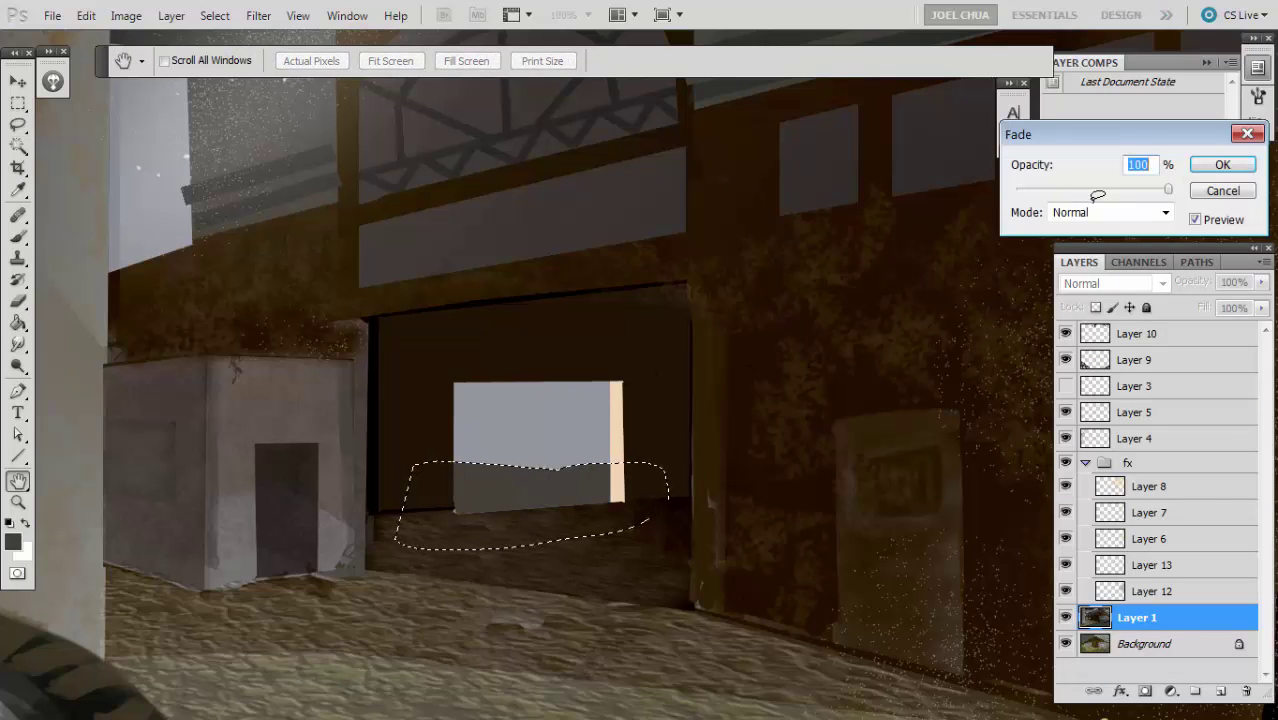
{"action": "left_click_drag", "start_coordinate": [1093, 190], "coordinate": [1073, 188]}
{"action": "key", "text": "Return"}
{"action": "key", "text": "l"}
{"action": "key", "text": "ctrl+d"}
{"action": "key", "text": "g"}
{"action": "left_click", "coordinate": [449, 444]}
{"action": "key", "text": "l"}
{"action": "key", "text": "ctrl+z"}
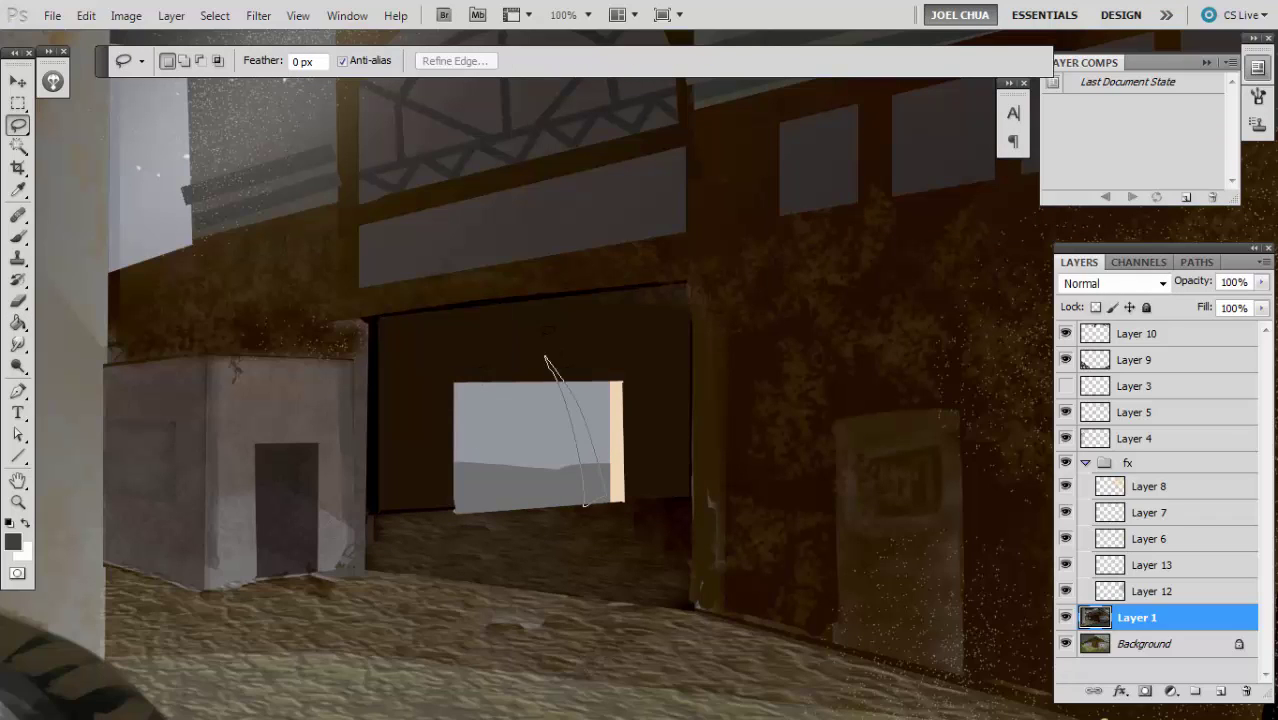
- Outline a forked tree trunk and a trunk at the left edge of the light rectangle, fill them with dark grey and deselect
{"action": "mouse_move", "coordinate": [546, 358]}
{"action": "left_mouse_down"}
{"action": "mouse_move", "coordinate": [588, 398]}
{"action": "mouse_move", "coordinate": [598, 436]}
{"action": "mouse_move", "coordinate": [558, 365]}
{"action": "left_mouse_up"}
{"action": "mouse_move", "coordinate": [448, 495]}
{"action": "left_mouse_down"}
{"action": "mouse_move", "coordinate": [477, 350]}
{"action": "mouse_move", "coordinate": [430, 507]}
{"action": "left_mouse_up"}
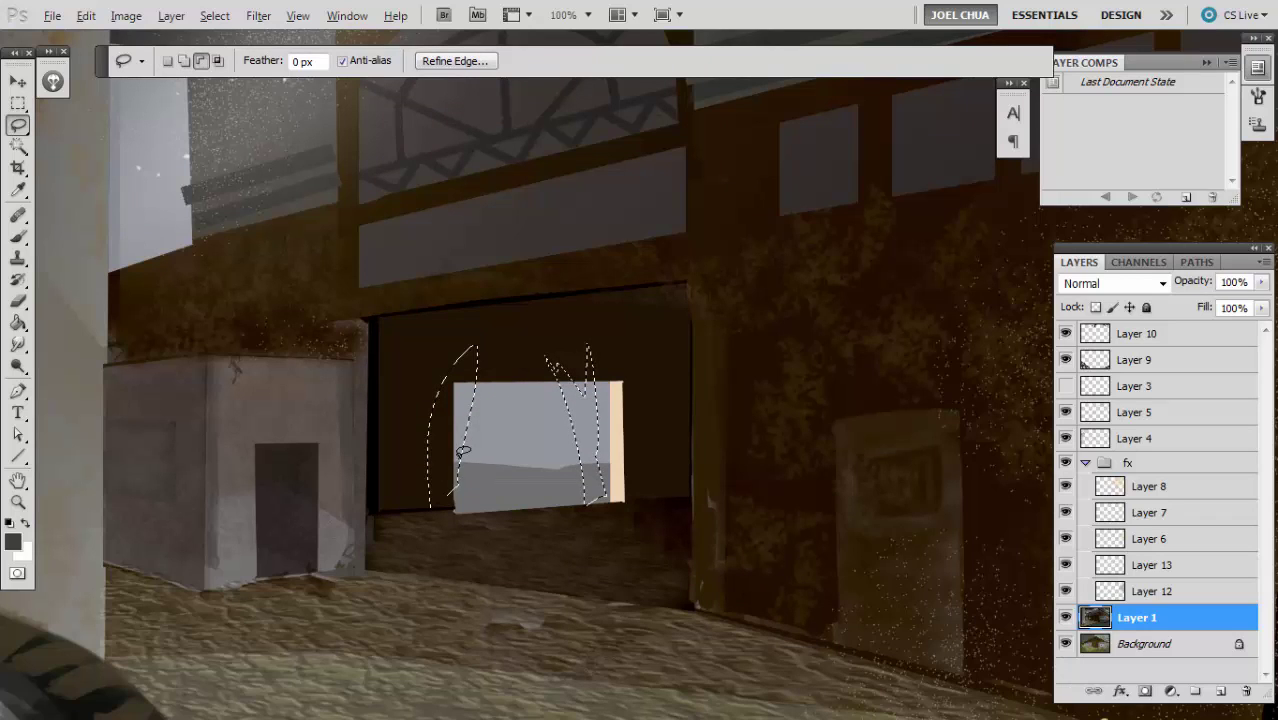
{"action": "left_click", "coordinate": [13, 541]}
{"action": "left_click", "coordinate": [525, 425]}
{"action": "left_click", "coordinate": [827, 390]}
{"action": "left_click", "coordinate": [1052, 408]}
{"action": "key", "text": "Return"}
{"action": "key", "text": "g"}
{"action": "left_click", "coordinate": [591, 418]}
{"action": "key", "text": "l"}
{"action": "key", "text": "ctrl+d"}
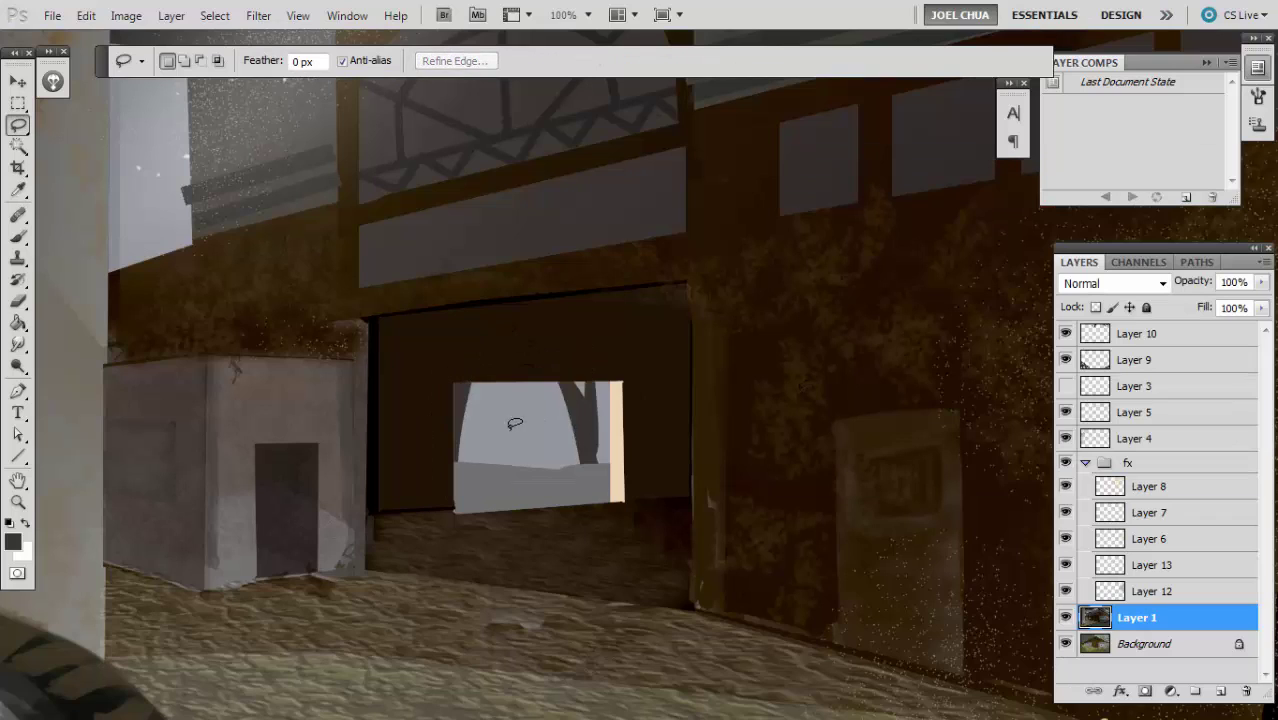
- Outline another slanted tree trunk between the existing two, fill it with the same dark grey and deselect
{"action": "left_click_drag", "start_coordinate": [511, 486], "coordinate": [499, 485]}
{"action": "key", "text": "g"}
{"action": "left_click", "coordinate": [500, 458]}
{"action": "key", "text": "l"}
{"action": "key", "text": "ctrl+d"}
- Paint thin hanging vines with a small dark brush among the trees and in the bright gap beside the pillar
{"action": "key", "text": "b"}
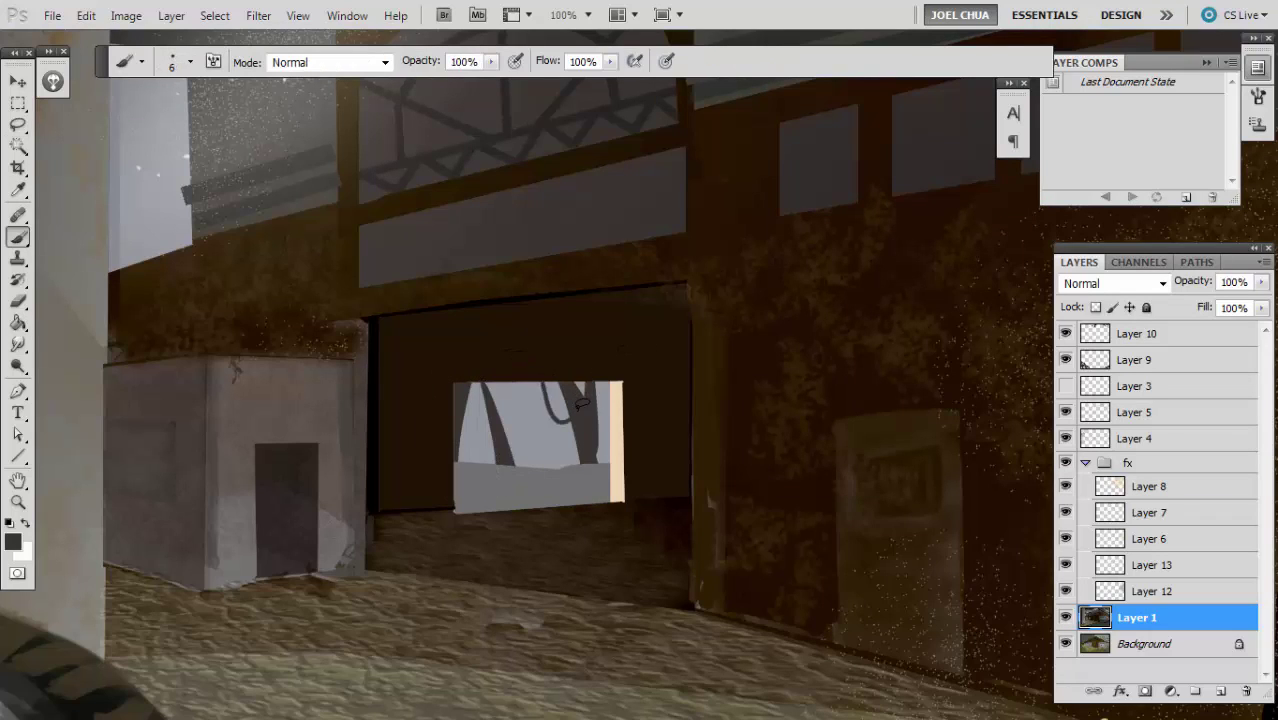
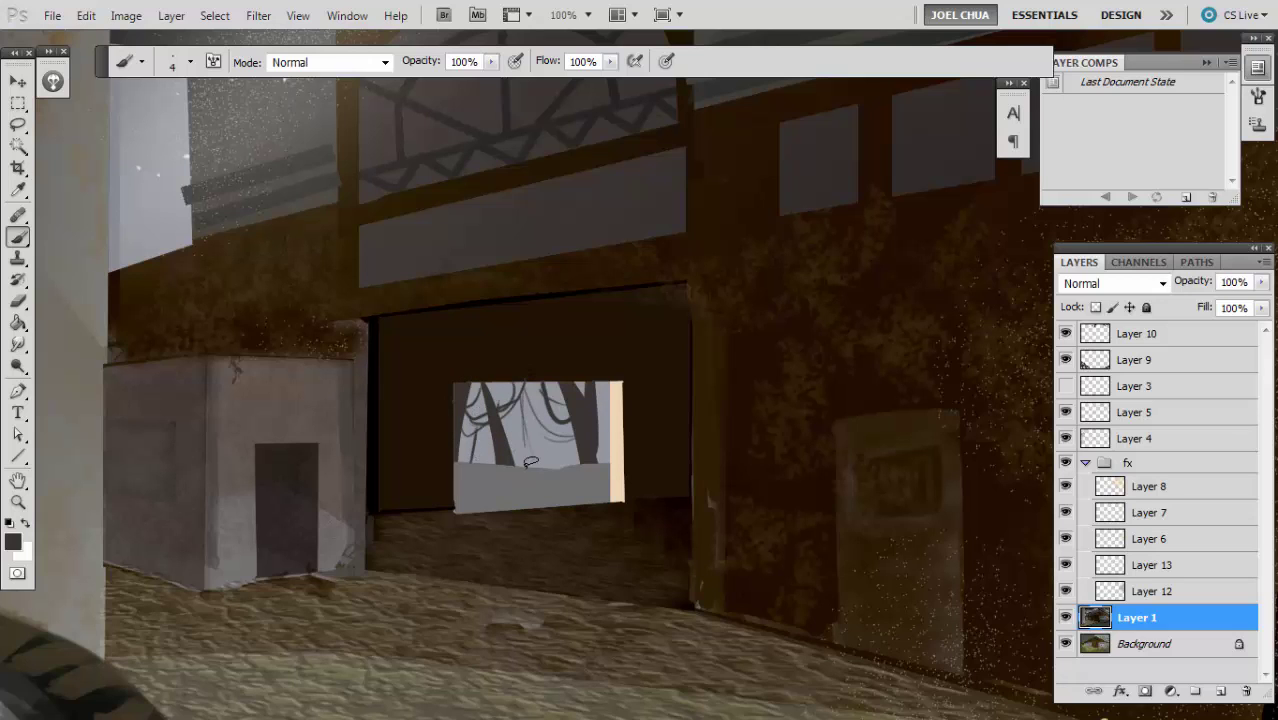
{"action": "key", "text": "ctrl+minus"}
{"action": "key", "text": "ctrl+minus"}
{"action": "key", "text": "ctrl+minus"}
{"action": "key", "text": "ctrl+plus"}
{"action": "left_click_drag", "start_coordinate": [388, 420], "coordinate": [716, 456]}
{"action": "key", "text": "ctrl+plus"}
{"action": "scroll", "coordinate": [641, 380], "scroll_direction": "up", "scroll_amount": 1}
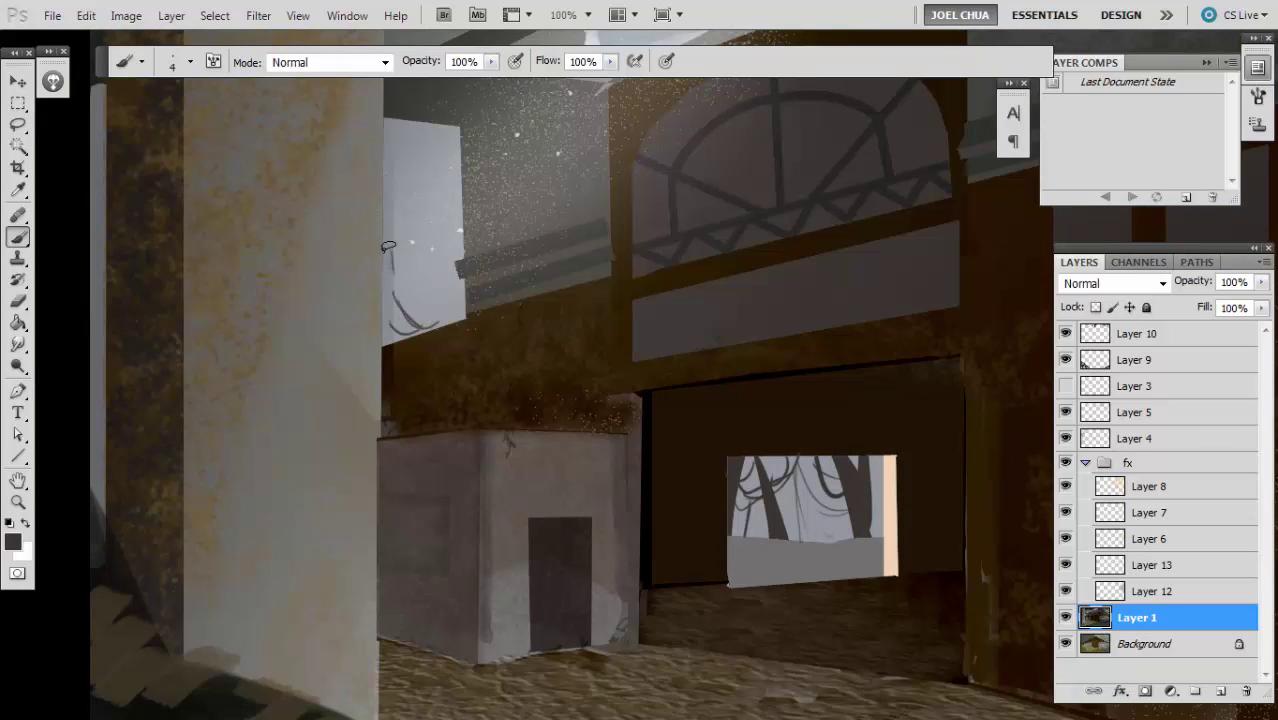
{"action": "left_click_drag", "start_coordinate": [388, 254], "coordinate": [392, 298]}
{"action": "left_click_drag", "start_coordinate": [458, 260], "coordinate": [404, 322]}
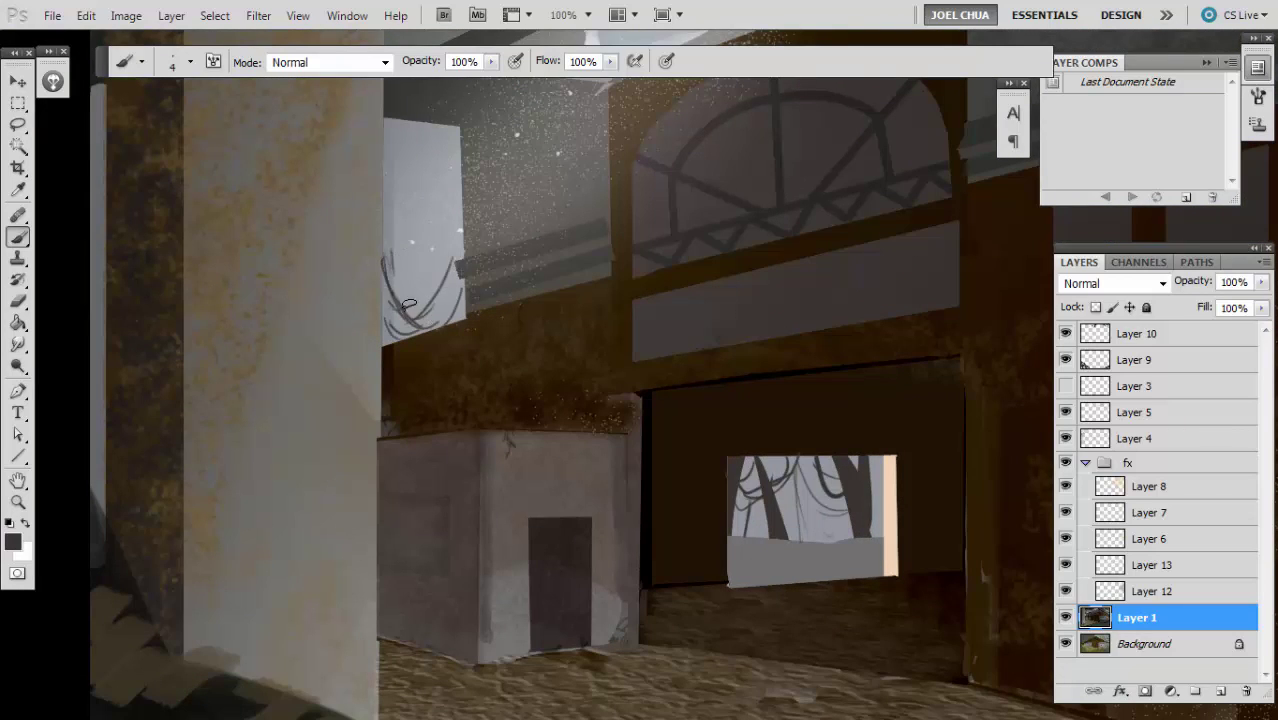
{"action": "scroll", "coordinate": [432, 310], "scroll_direction": "down", "scroll_amount": 2}
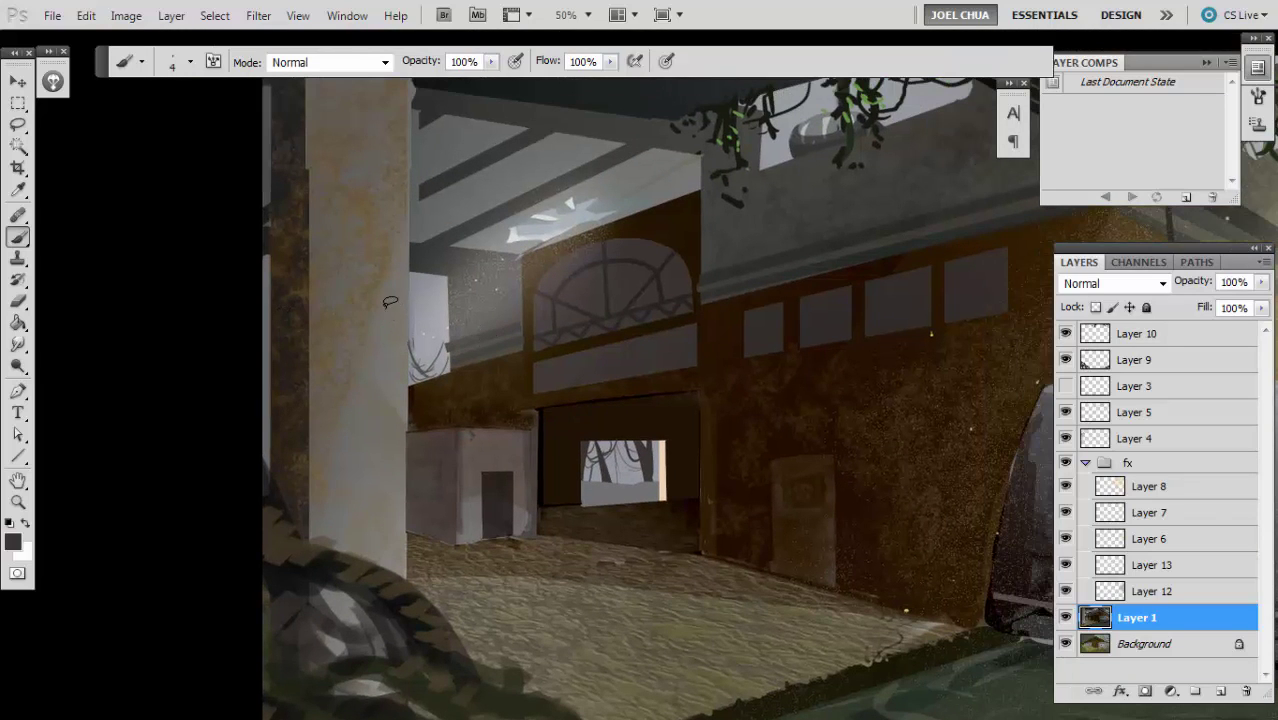
- Outline inset panes in the long horizontal window and the first small window, and lighten them against their darker edges
{"action": "key", "text": "ctrl+plus"}
{"action": "key", "text": "l"}
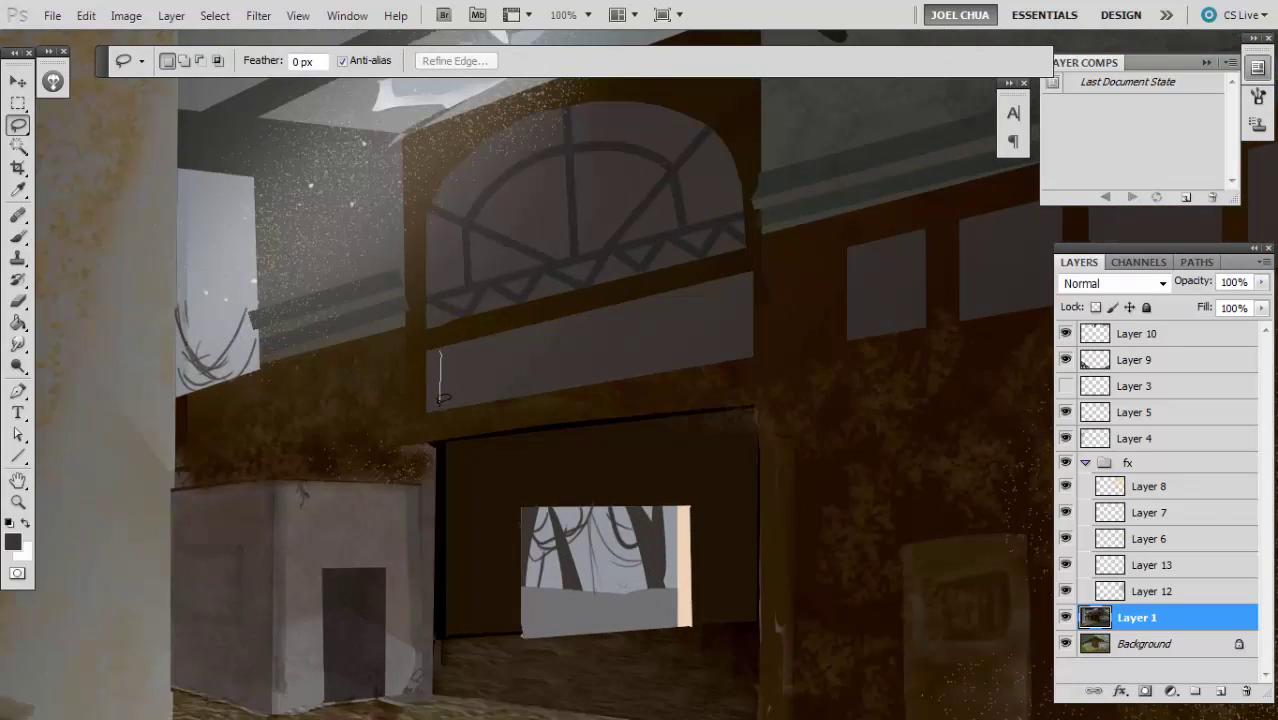
{"action": "left_click_drag", "start_coordinate": [440, 397], "coordinate": [752, 347]}
{"action": "left_click_drag", "start_coordinate": [748, 276], "coordinate": [440, 352]}
{"action": "left_click_drag", "start_coordinate": [864, 250], "coordinate": [511, 331]}
{"action": "key", "text": "ctrl+d"}
{"action": "key", "text": "alt+BackSpace"}
{"action": "key", "text": "ctrl+d"}
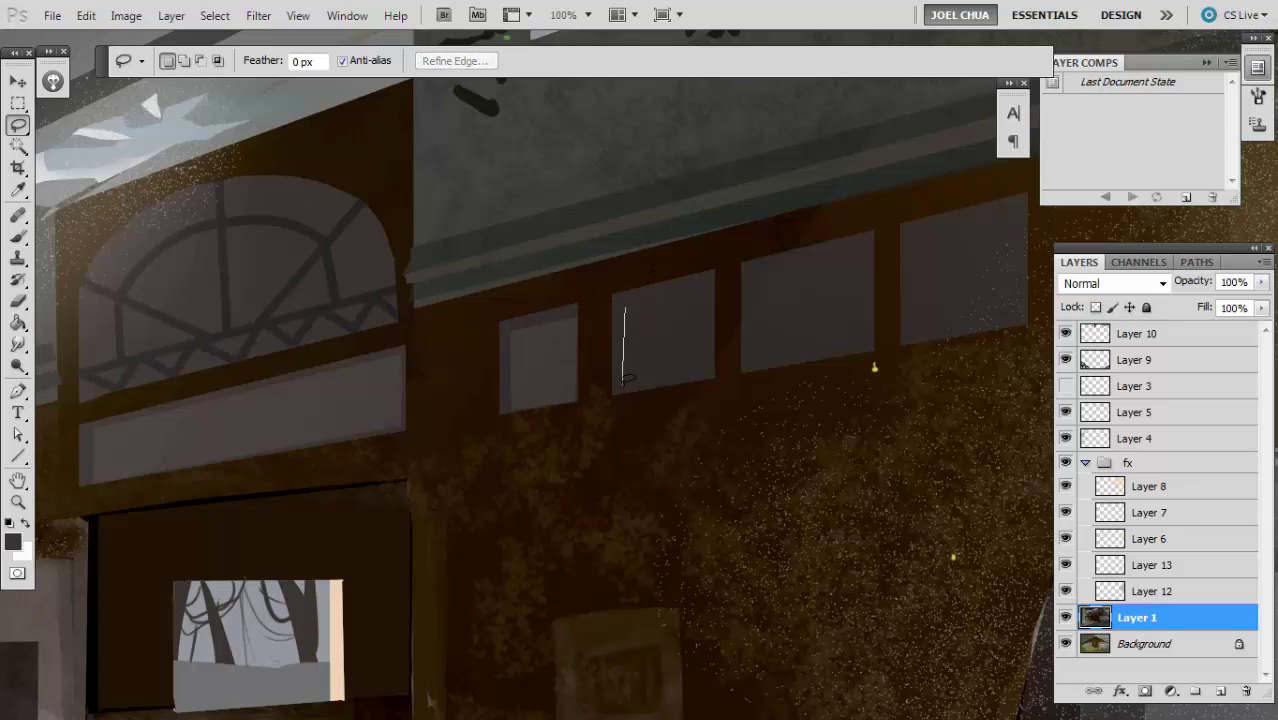
- Outline inset panes in the second and third small windows of the row and lighten them
{"action": "mouse_move", "coordinate": [712, 376]}
{"action": "left_mouse_down"}
{"action": "mouse_move", "coordinate": [709, 283]}
{"action": "mouse_move", "coordinate": [546, 323]}
{"action": "left_mouse_up"}
{"action": "key", "text": "Delete"}
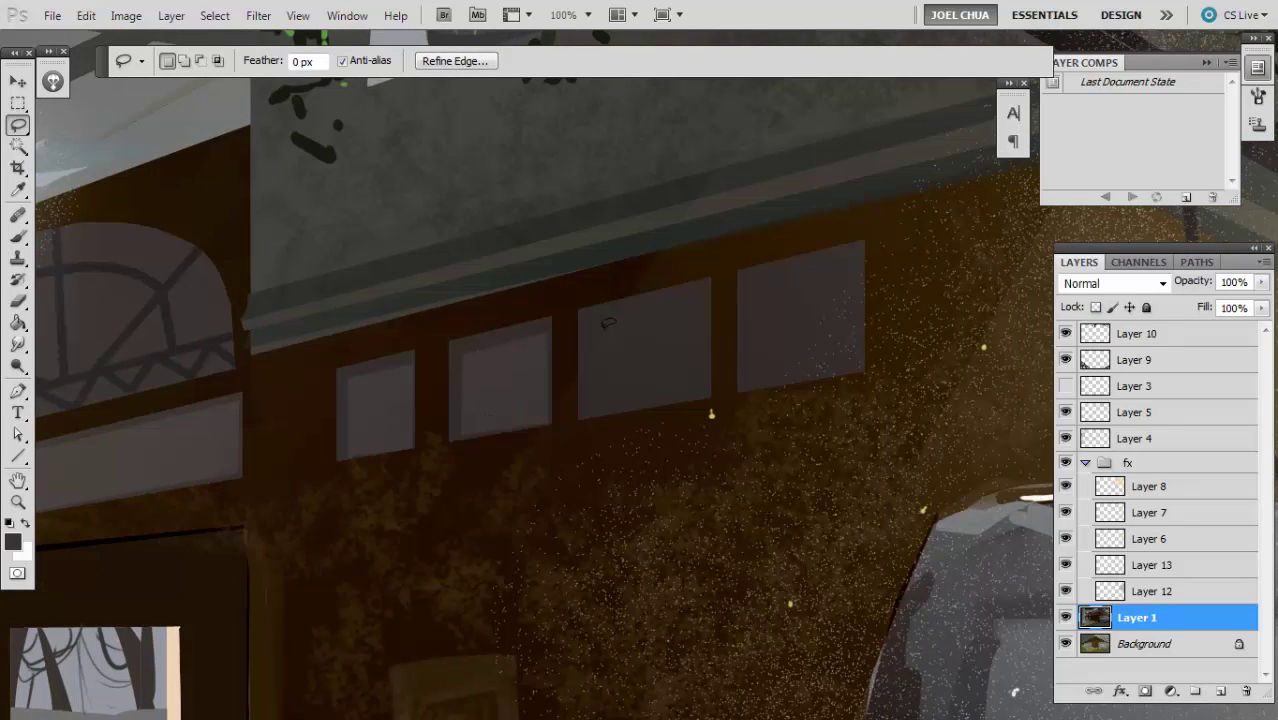
{"action": "key", "text": "ctrl+d"}
{"action": "left_click_drag", "start_coordinate": [688, 396], "coordinate": [709, 397]}
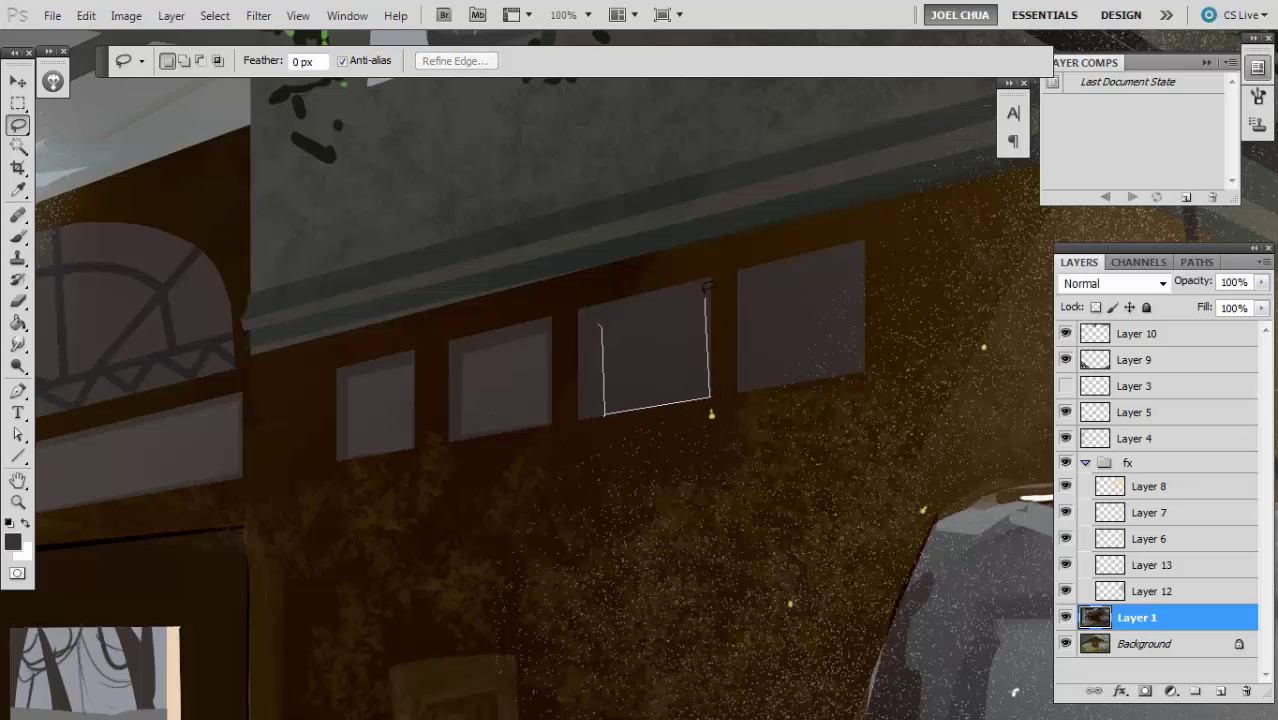
{"action": "left_click_drag", "start_coordinate": [705, 287], "coordinate": [588, 324]}
{"action": "mouse_move", "coordinate": [688, 394]}
{"action": "left_mouse_down"}
{"action": "mouse_move", "coordinate": [709, 396]}
{"action": "mouse_move", "coordinate": [588, 326]}
{"action": "left_mouse_up"}
{"action": "key", "text": "Delete"}
{"action": "key", "text": "ctrl+d"}
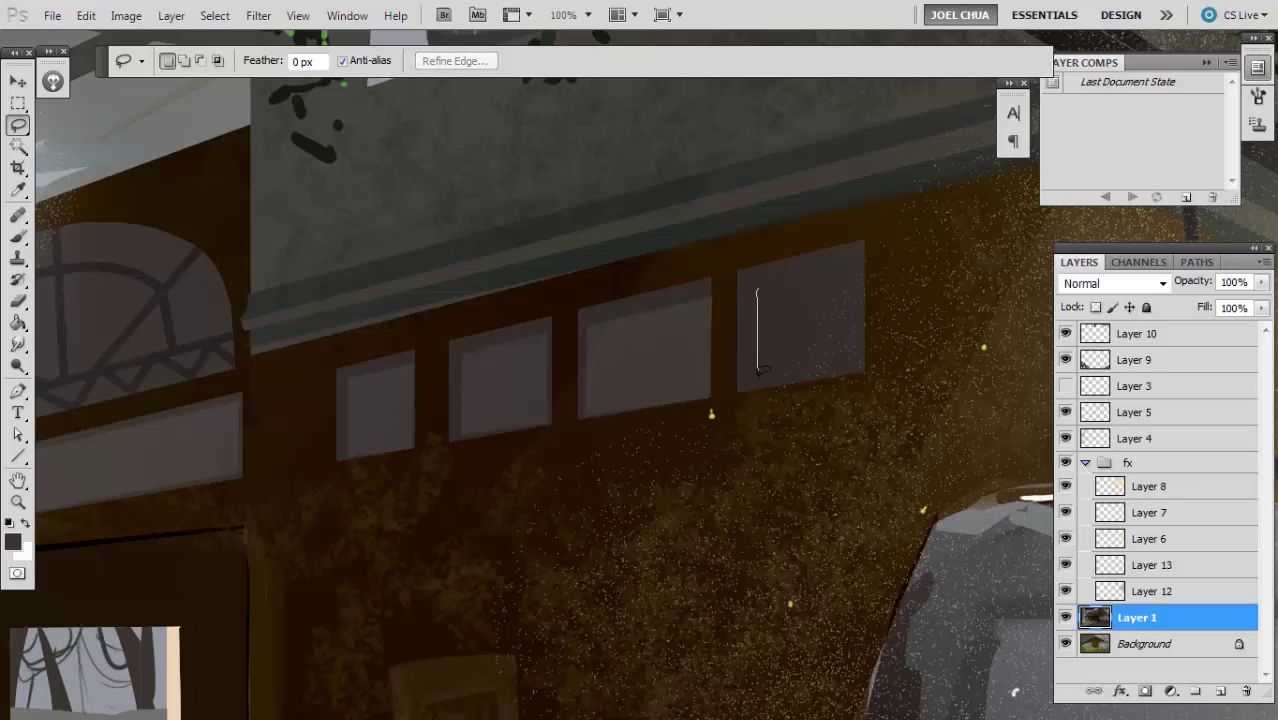
- Outline an inset pane in the fourth small window and lighten it to match the others
{"action": "mouse_move", "coordinate": [860, 360]}
{"action": "left_mouse_down"}
{"action": "mouse_move", "coordinate": [866, 266]}
{"action": "mouse_move", "coordinate": [757, 289]}
{"action": "left_mouse_up"}
{"action": "key", "text": "ctrl+minus"}
{"action": "key", "text": "ctrl+minus"}
{"action": "key", "text": "ctrl+minus"}
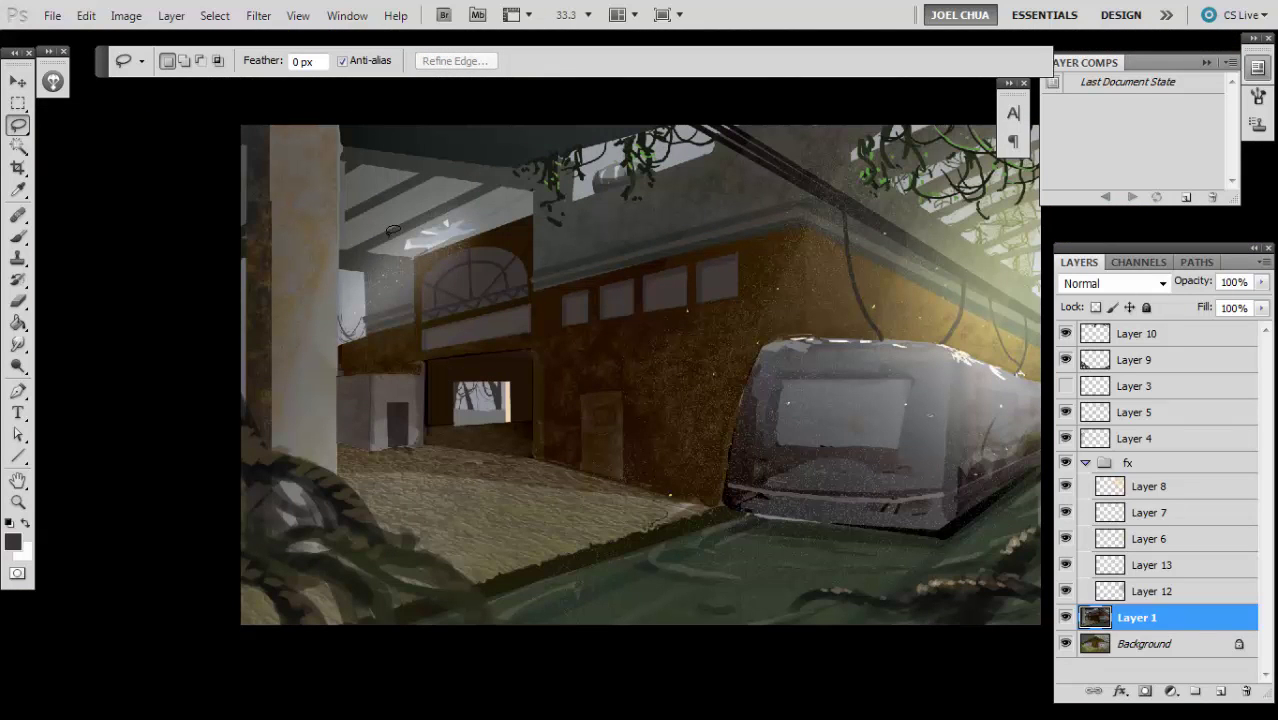
- Brighten the long horizontal window's pane with the Dodge tool on Highlights at 50% exposure
{"action": "key", "text": "ctrl+plus"}
{"action": "key", "text": "ctrl+plus"}
{"action": "key", "text": "ctrl+plus"}
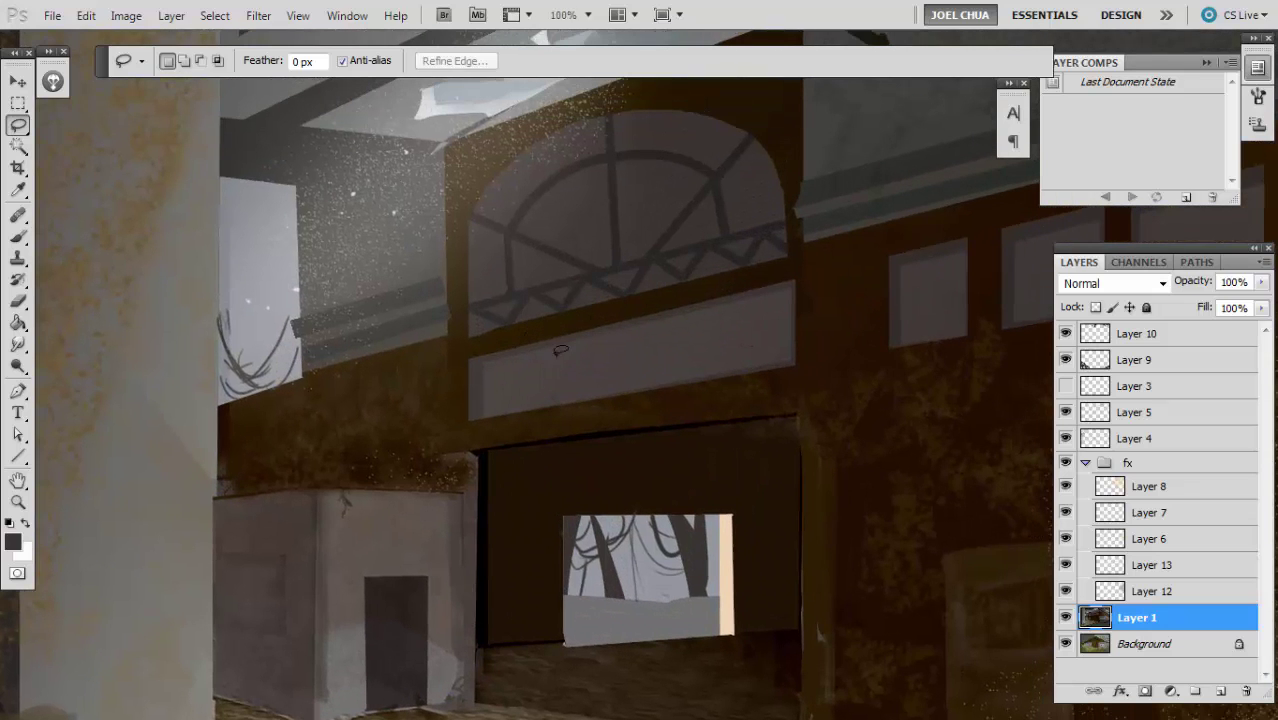
{"action": "key", "text": "o"}
{"action": "key", "text": "["}
{"action": "mouse_move", "coordinate": [517, 388]}
{"action": "left_mouse_down"}
{"action": "mouse_move", "coordinate": [670, 340]}
{"action": "mouse_move", "coordinate": [520, 386]}
{"action": "left_mouse_up"}
{"action": "key", "text": "["}
{"action": "key", "text": "ctrl+minus"}
{"action": "key", "text": "ctrl+minus"}
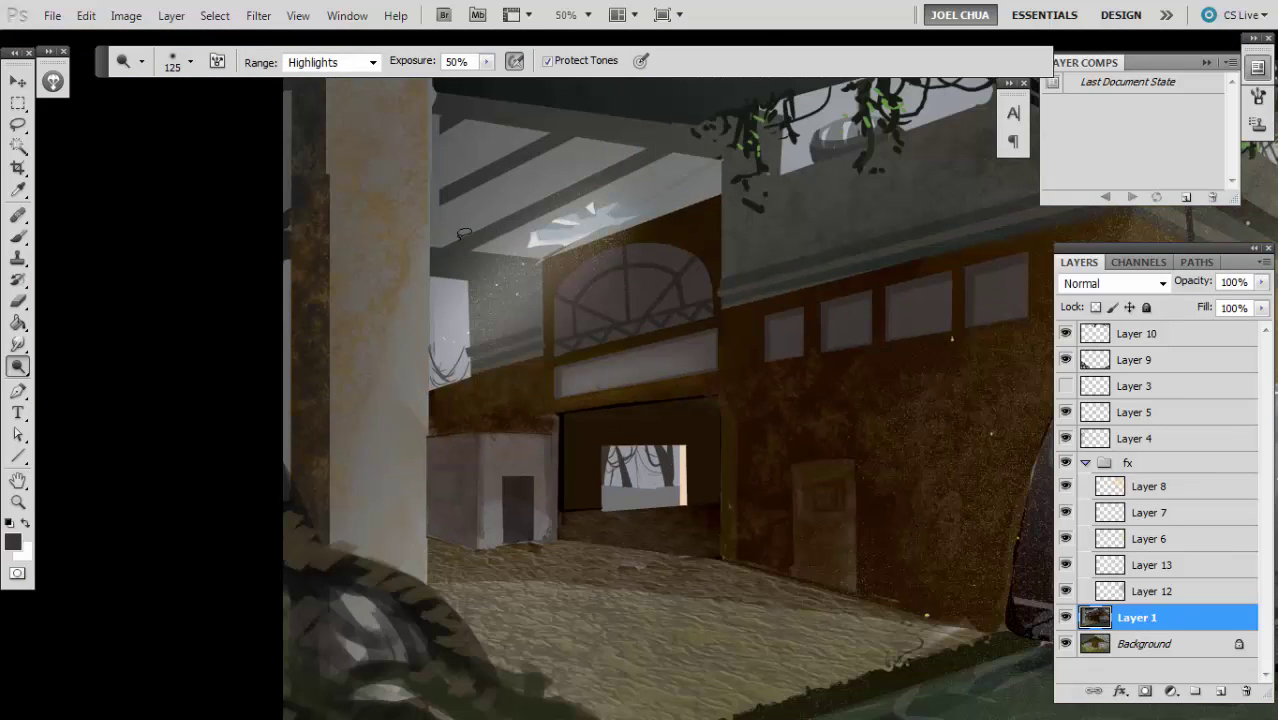
- Select the arched window with the Magic Wand, copy it to a new layer and lighten its midtones with Levels
{"action": "key", "text": "ctrl+plus"}
{"action": "key", "text": "ctrl+plus"}
{"action": "key", "text": "l"}
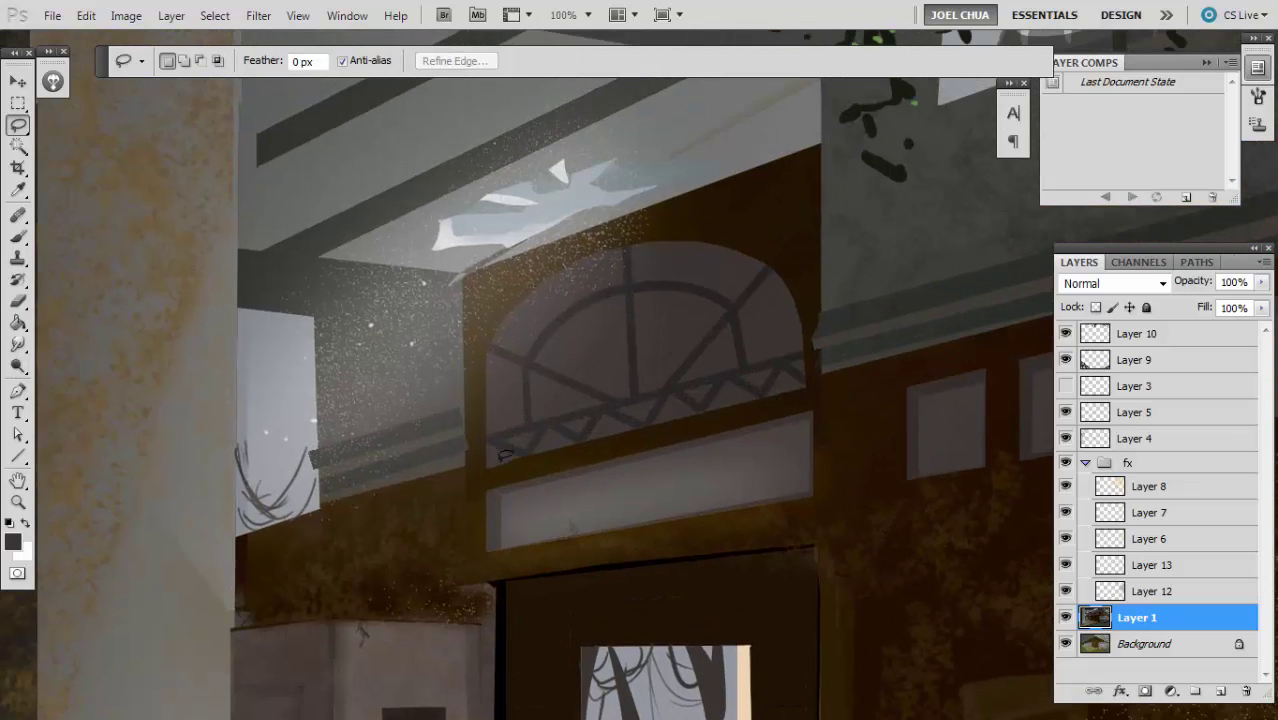
{"action": "key", "text": "w"}
{"action": "left_click", "coordinate": [597, 366]}
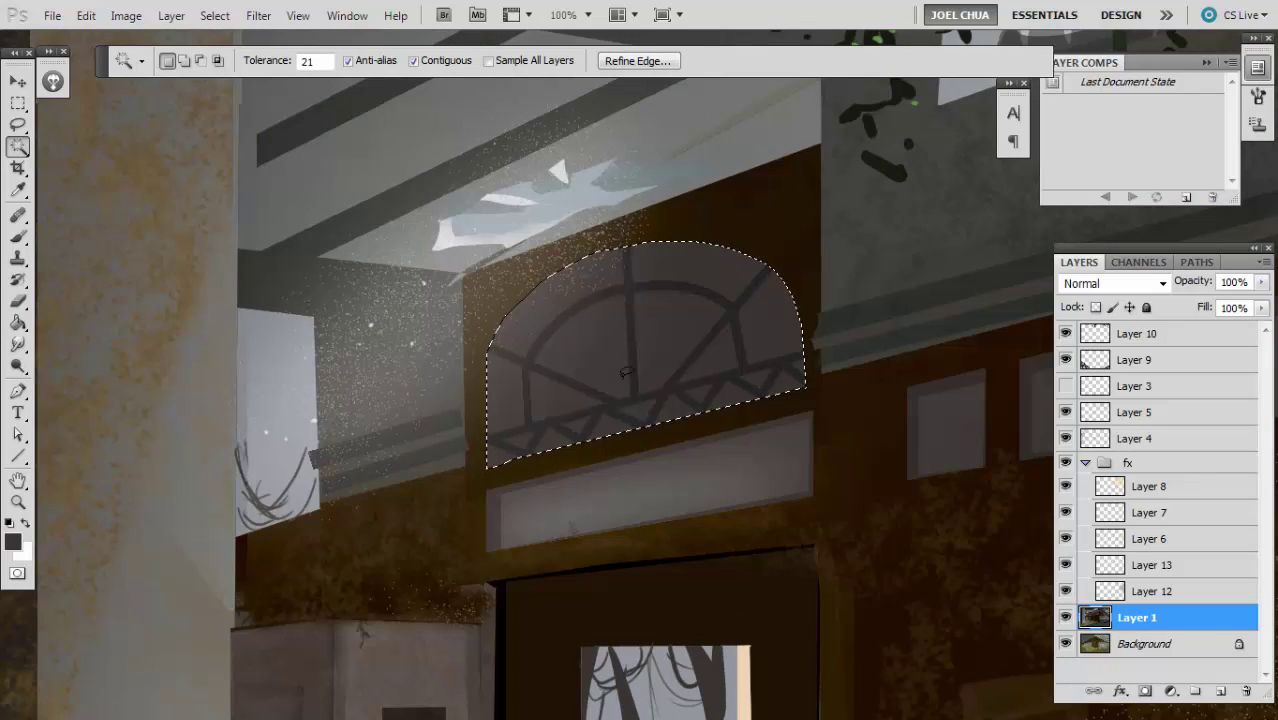
{"action": "key", "text": "ctrl+j"}
{"action": "key", "text": "ctrl+l"}
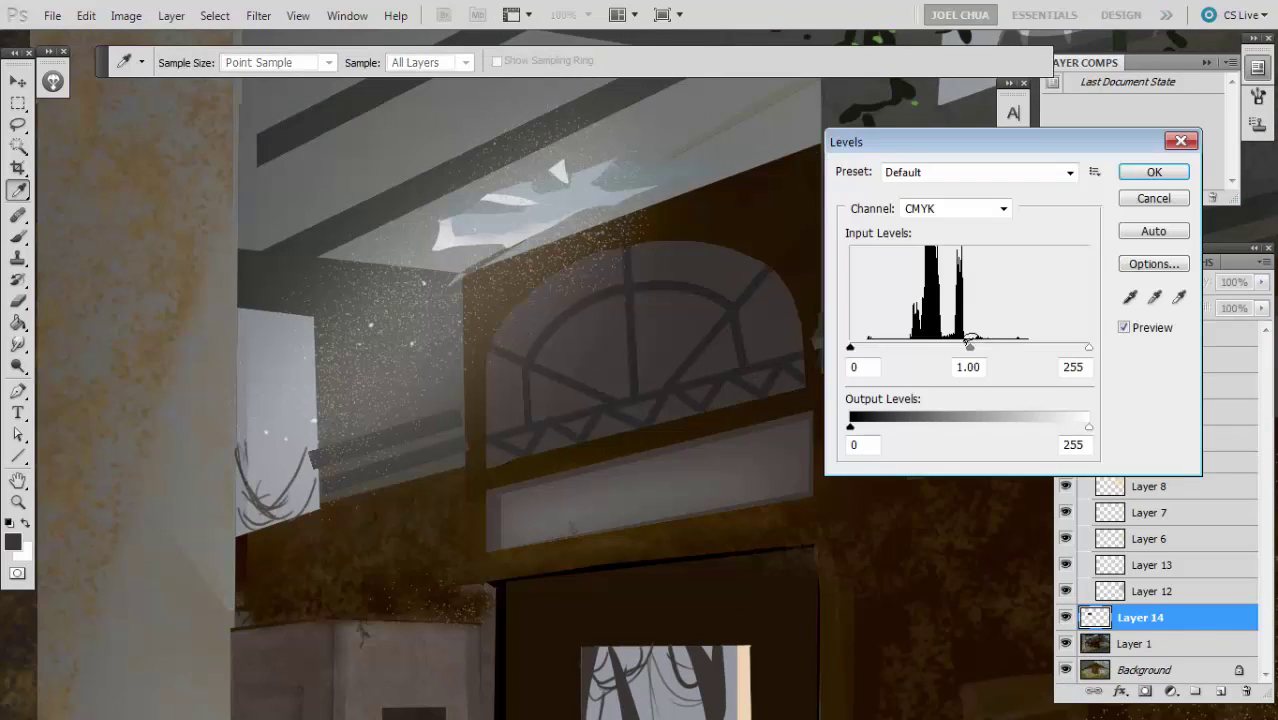
{"action": "left_click_drag", "start_coordinate": [969, 346], "coordinate": [950, 346]}
{"action": "key", "text": "Return"}
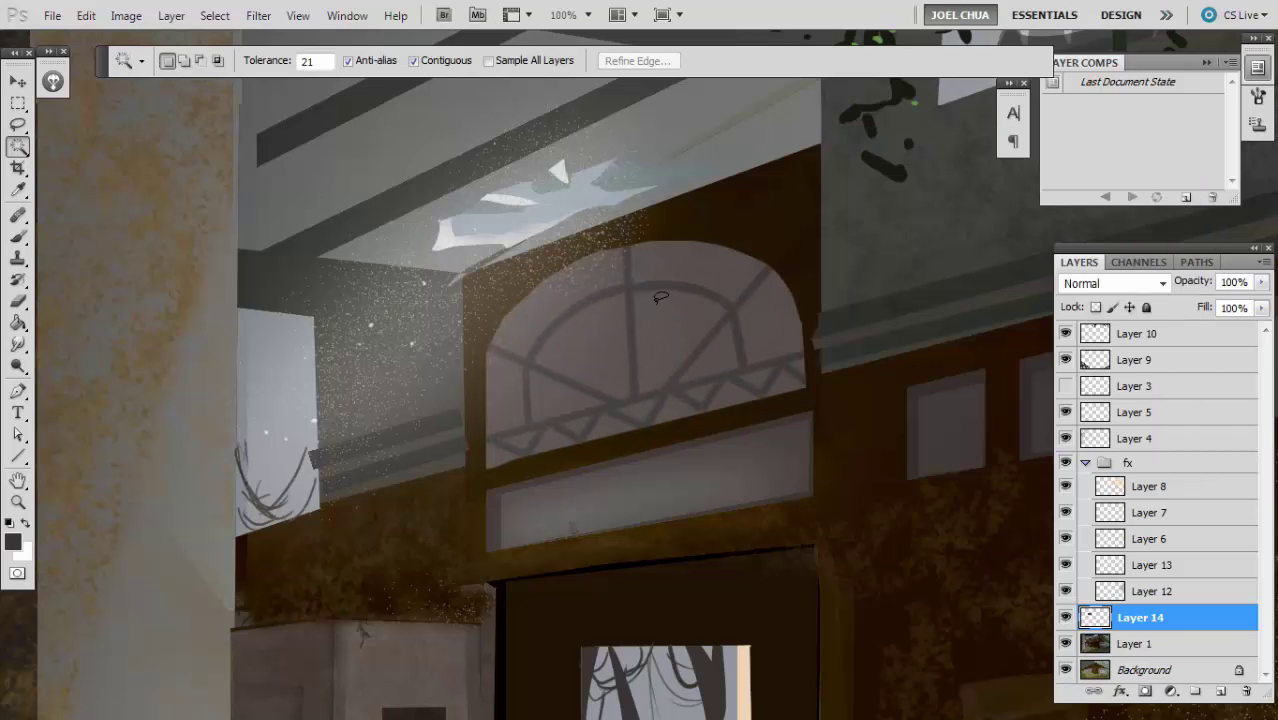
- Select the frame bars and right-hand area of the lightened arched window copy, delete them and deselect
{"action": "left_click", "coordinate": [641, 279]}
{"action": "key", "text": "Delete"}
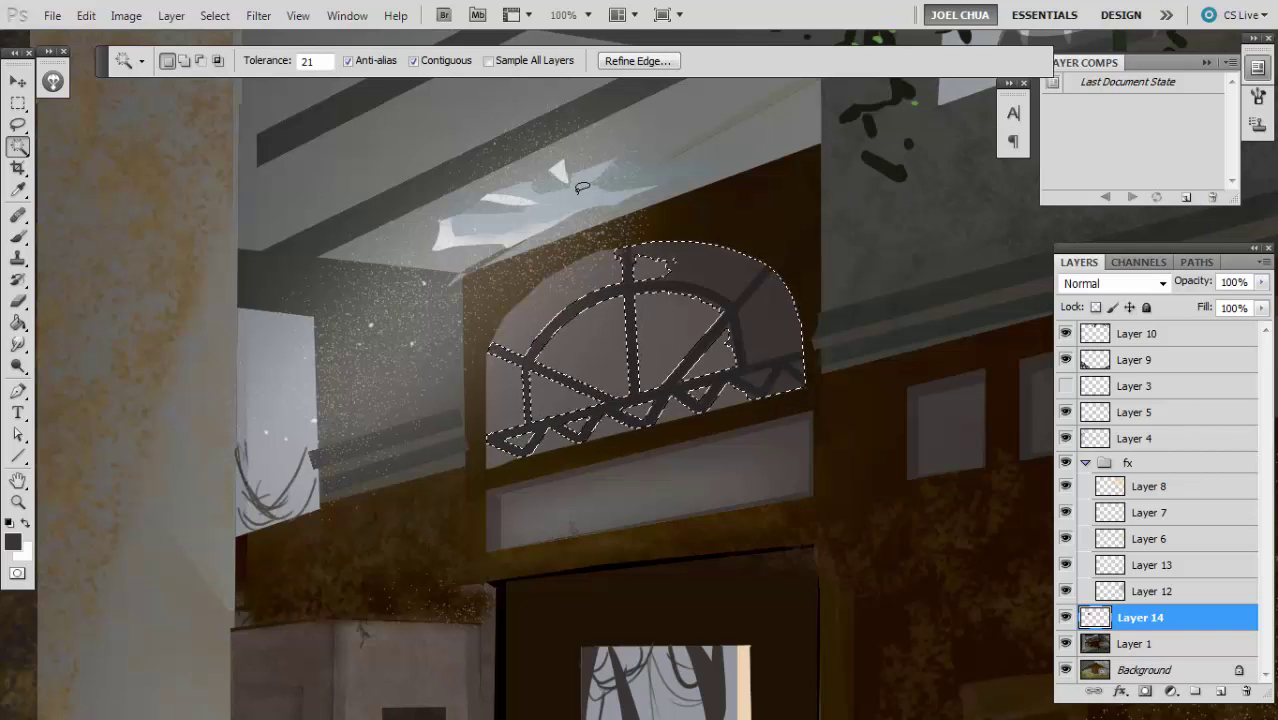
{"action": "key", "text": "l"}
{"action": "key", "text": "ctrl+d"}
{"action": "key", "text": "ctrl+minus"}
{"action": "key", "text": "ctrl+minus"}
{"action": "key", "text": "ctrl+plus"}
{"action": "key", "text": "ctrl+plus"}
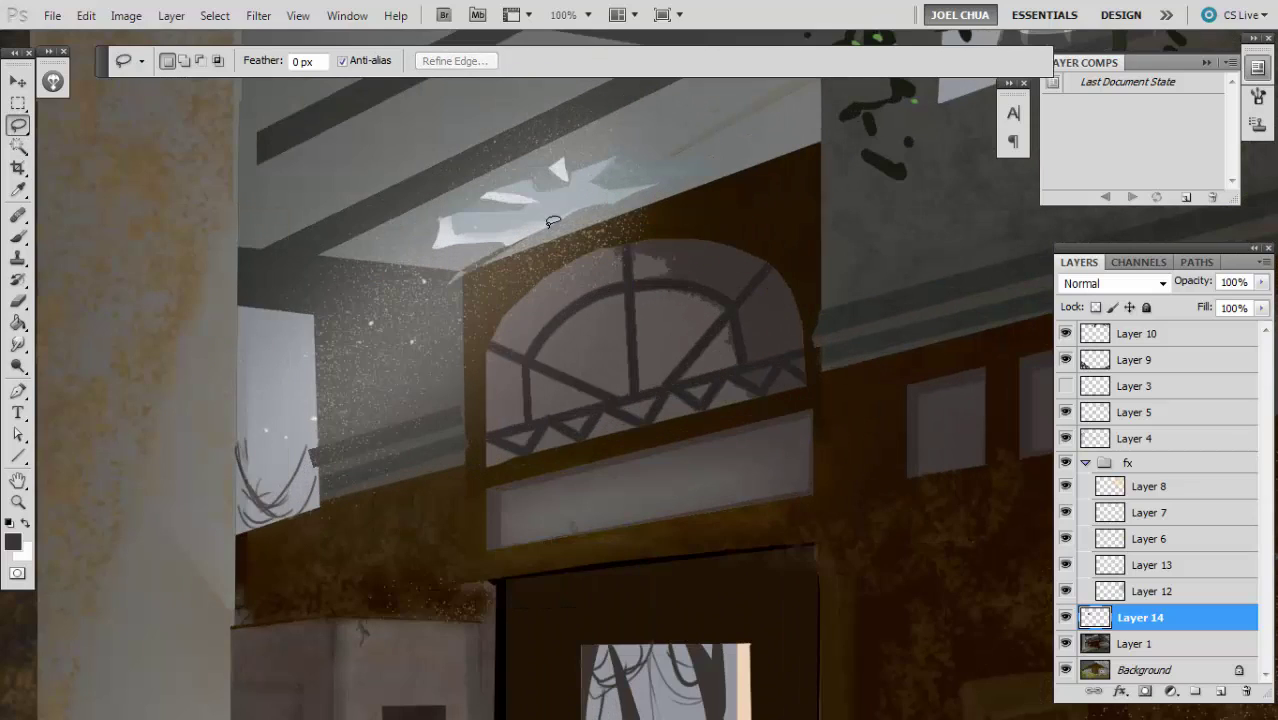
- Add a mask to Layer 14 and paint black with a size 175 brush to soften the arched window's right side
{"action": "left_click", "coordinate": [1145, 691]}
{"action": "key", "text": "b"}
{"action": "key", "text": "bracketright"}
{"action": "key", "text": "bracketright"}
{"action": "key", "text": "bracketright"}
{"action": "key", "text": "bracketright"}
{"action": "left_click_drag", "start_coordinate": [724, 350], "coordinate": [672, 320]}
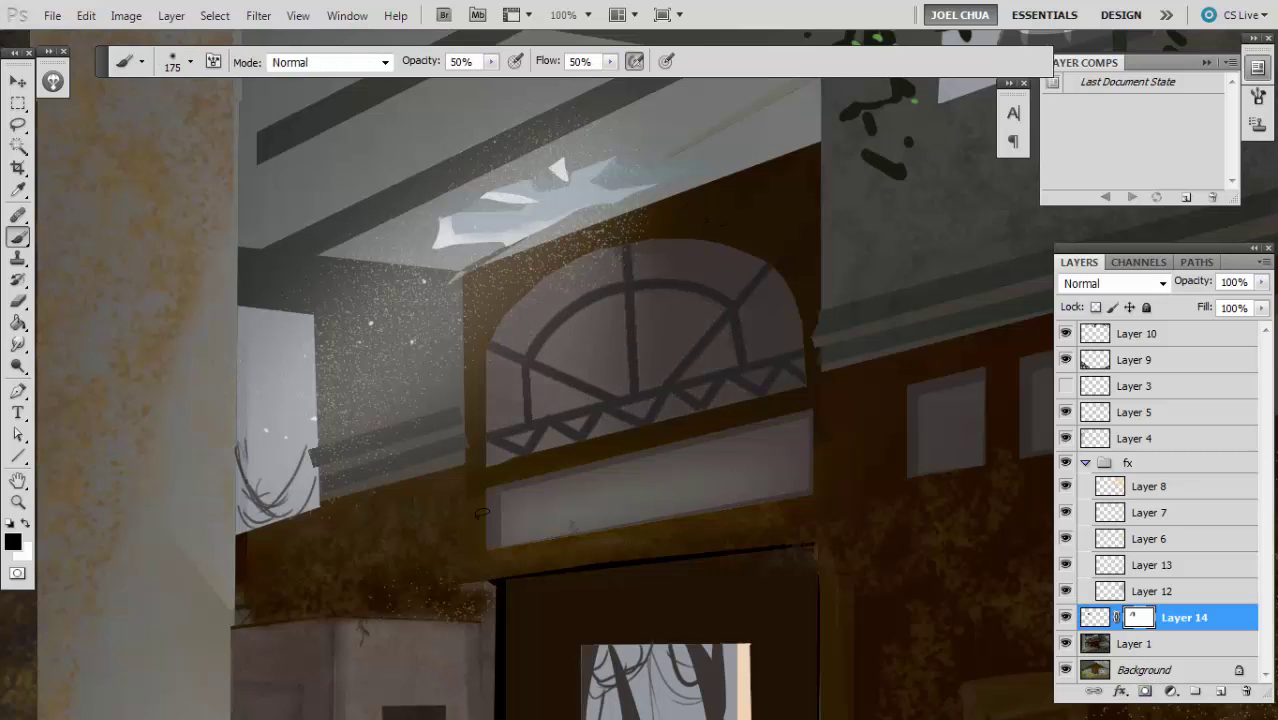
- Merge Layer 14 down into Layer 1 and brighten the arched window's panes with the Dodge tool on Highlights at 50% exposure
{"action": "key", "text": "ctrl+minus"}
{"action": "key", "text": "ctrl+minus"}
{"action": "key", "text": "ctrl+plus"}
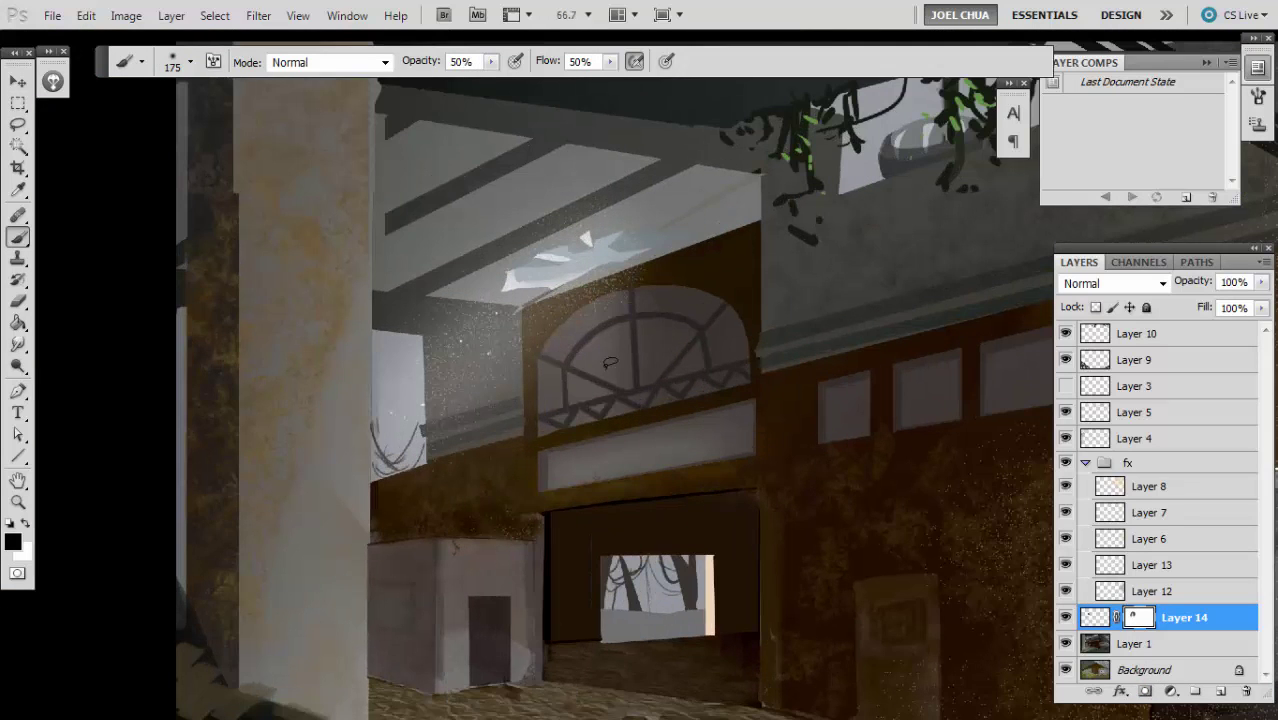
{"action": "key", "text": "ctrl+plus"}
{"action": "key", "text": "ctrl+e"}
{"action": "key", "text": "o"}
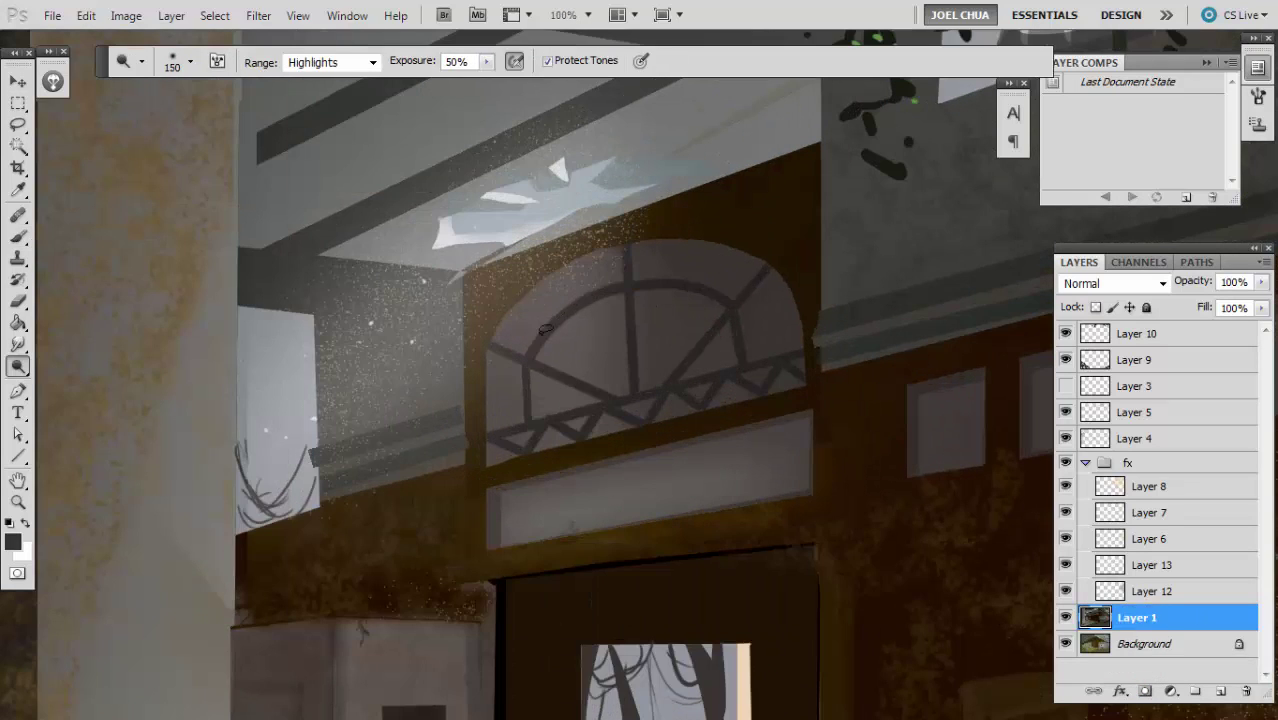
{"action": "mouse_move", "coordinate": [543, 365]}
{"action": "left_mouse_down"}
{"action": "mouse_move", "coordinate": [606, 252]}
{"action": "mouse_move", "coordinate": [580, 290]}
{"action": "mouse_move", "coordinate": [590, 275]}
{"action": "left_mouse_up"}
{"action": "key", "text": "ctrl+minus"}
{"action": "key", "text": "ctrl+minus"}
{"action": "key", "text": "ctrl+plus"}
{"action": "key", "text": "ctrl+plus"}
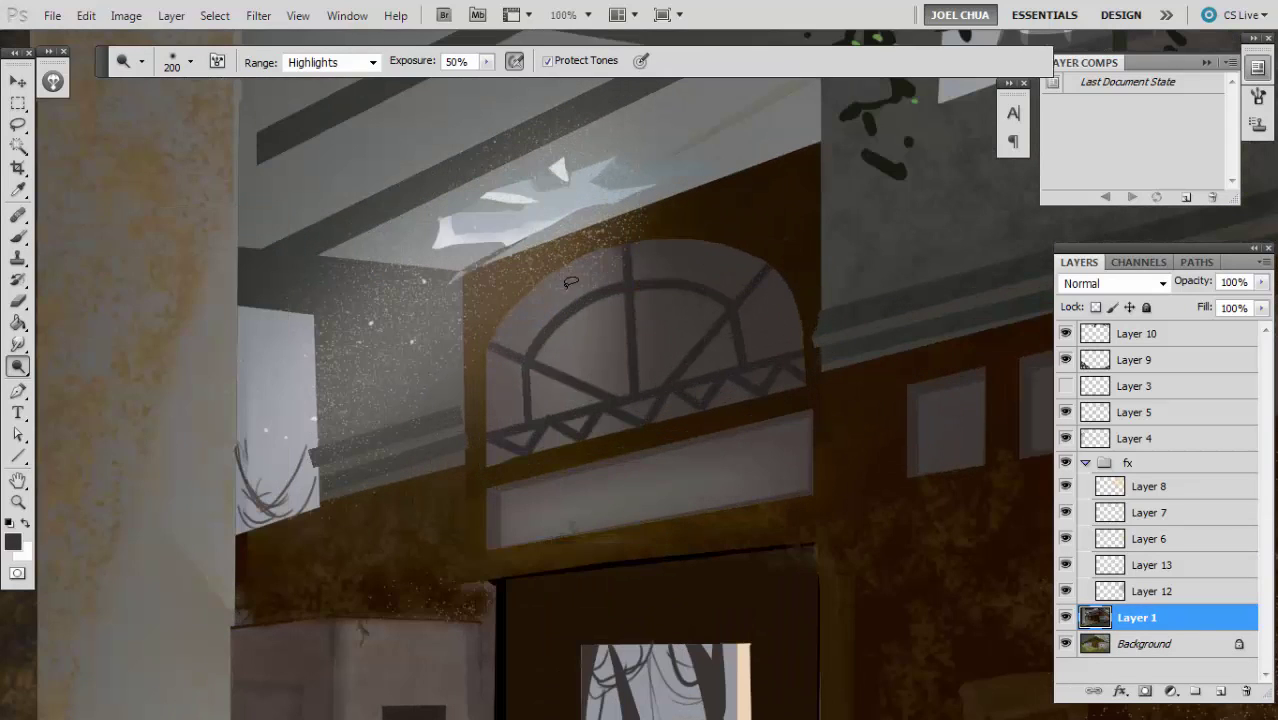
- Try dodging speckles onto the arched window with the Dodge Explosion preset at 100% exposure, and undo it
{"action": "left_click", "coordinate": [147, 61]}
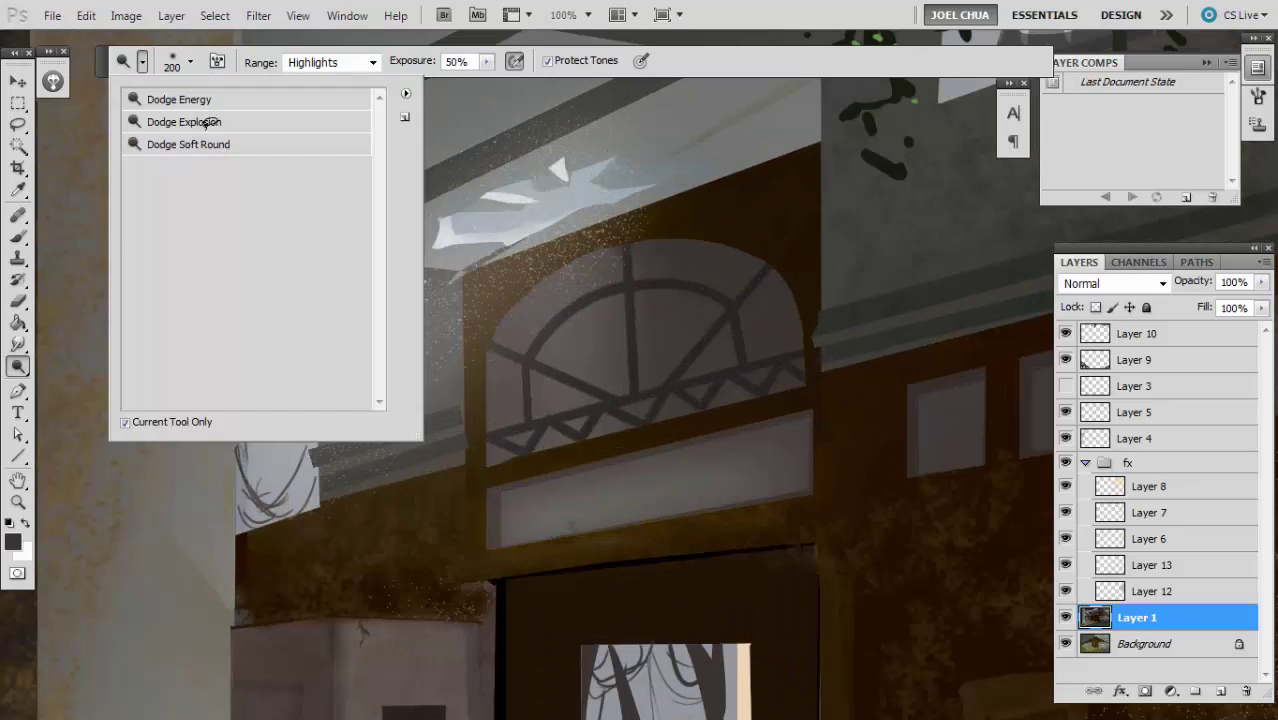
{"action": "left_click", "coordinate": [209, 121]}
{"action": "left_click", "coordinate": [463, 266]}
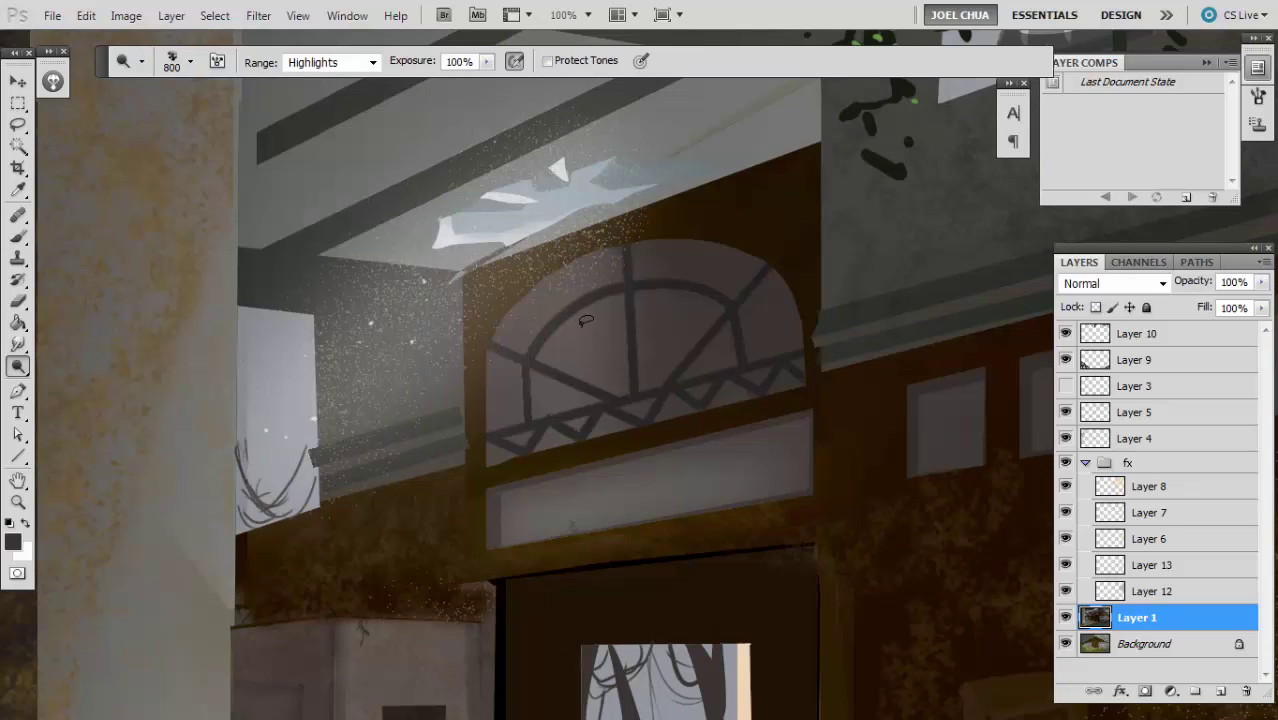
{"action": "mouse_move", "coordinate": [552, 393]}
{"action": "left_mouse_down"}
{"action": "mouse_move", "coordinate": [548, 320]}
{"action": "mouse_move", "coordinate": [516, 404]}
{"action": "left_mouse_up"}
{"action": "key", "text": "["}
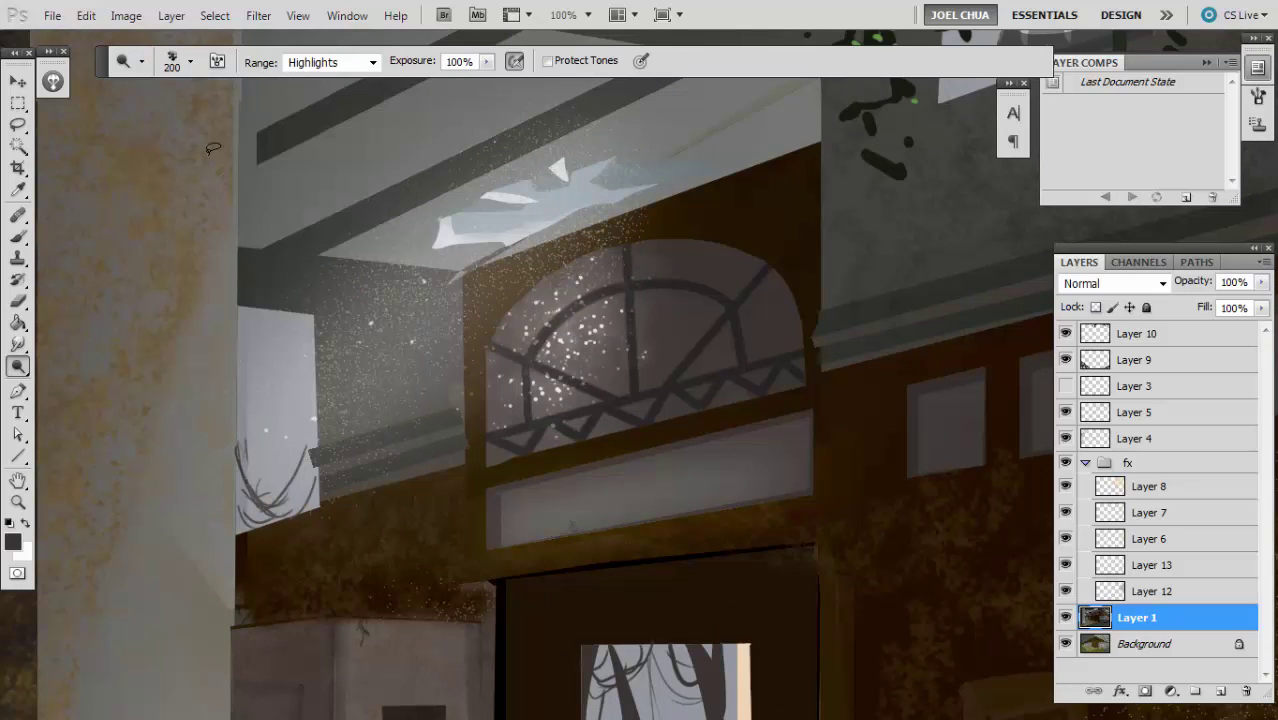
{"action": "key", "text": "ctrl+z"}
- Try dodging cloudy highlights onto the arched window with the Dodge Energy preset at size 300, and undo it
{"action": "left_click", "coordinate": [144, 60]}
{"action": "left_click", "coordinate": [168, 100]}
{"action": "left_click", "coordinate": [536, 269]}
{"action": "left_click", "coordinate": [621, 297]}
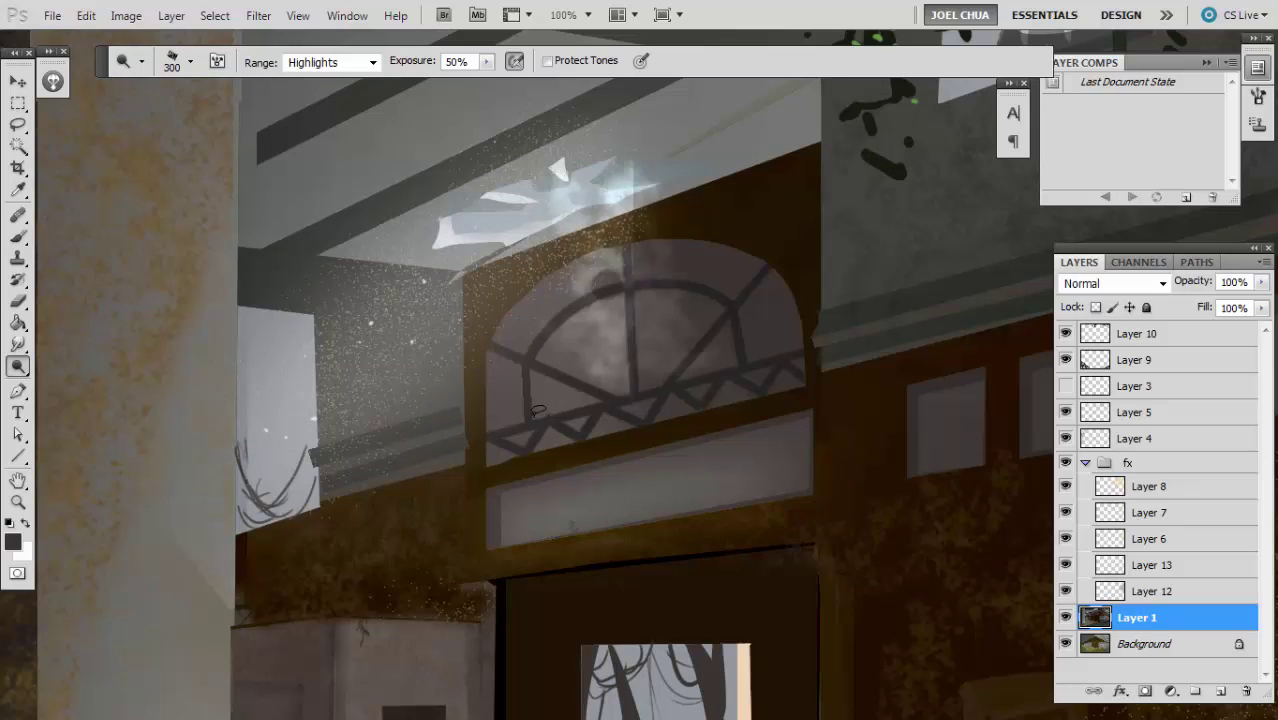
{"action": "mouse_move", "coordinate": [522, 433]}
{"action": "left_mouse_down"}
{"action": "mouse_move", "coordinate": [590, 350]}
{"action": "mouse_move", "coordinate": [490, 455]}
{"action": "left_mouse_up"}
{"action": "key", "text": "ctrl+z"}
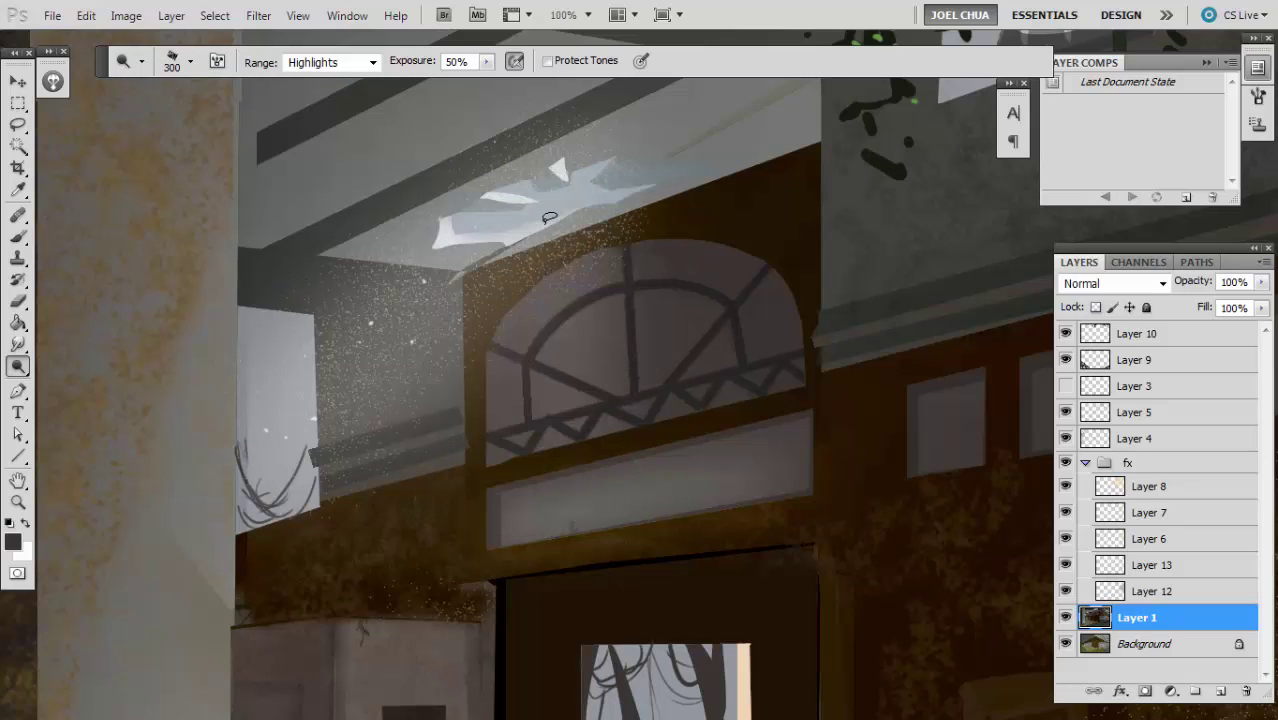
- Create a new layer above Layer 1, choose a size 175 textured brush and mix a lighter, cool grey foreground colour
{"action": "key", "text": "b"}
{"action": "right_click", "coordinate": [627, 268]}
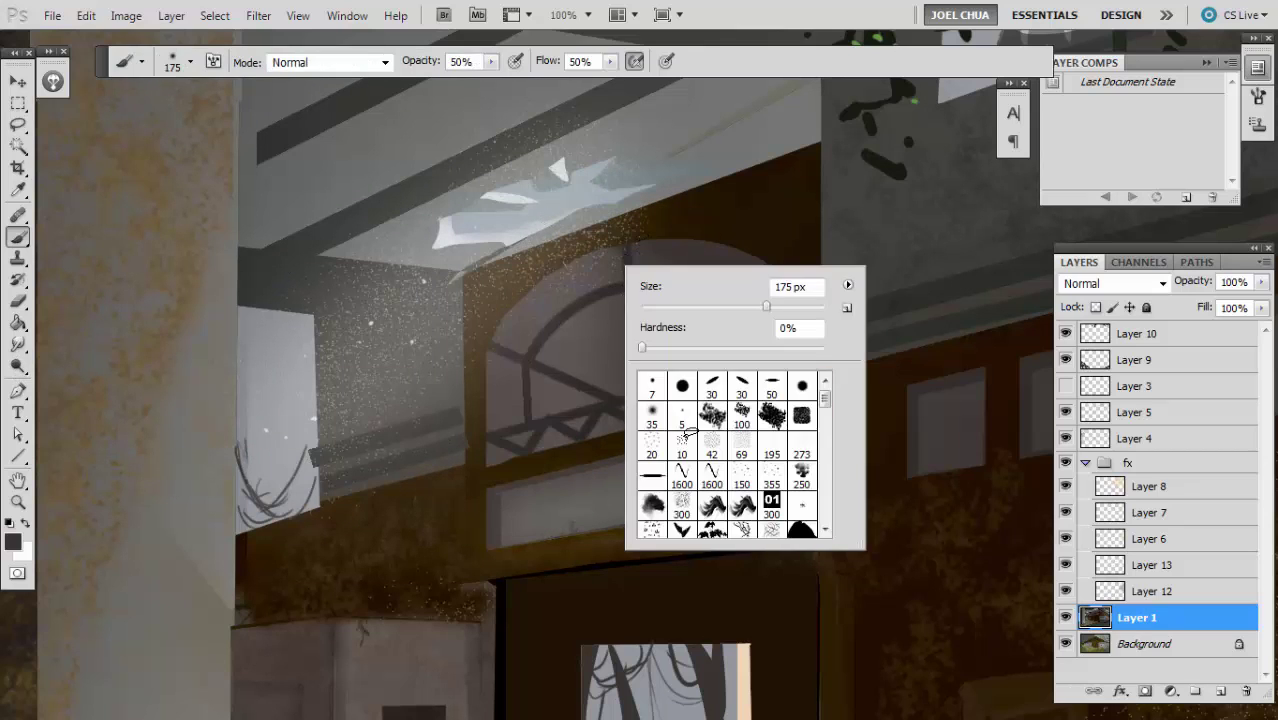
{"action": "double_click", "coordinate": [713, 418]}
{"action": "key", "text": "ctrl+shift+alt+n"}
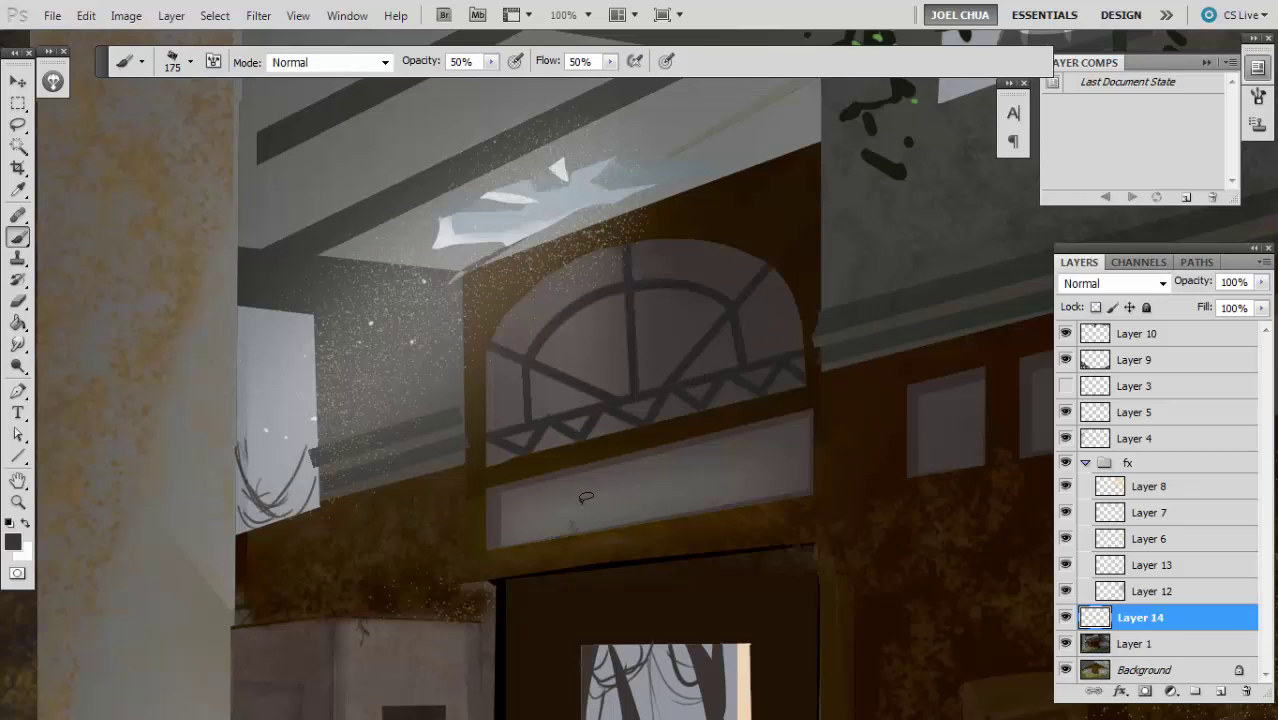
{"action": "mouse_move", "coordinate": [508, 364]}
{"action": "left_mouse_down"}
{"action": "mouse_move", "coordinate": [523, 169]}
{"action": "mouse_move", "coordinate": [503, 289]}
{"action": "left_mouse_up"}
{"action": "left_click", "coordinate": [529, 230], "text": "alt"}
{"action": "key", "text": "n"}
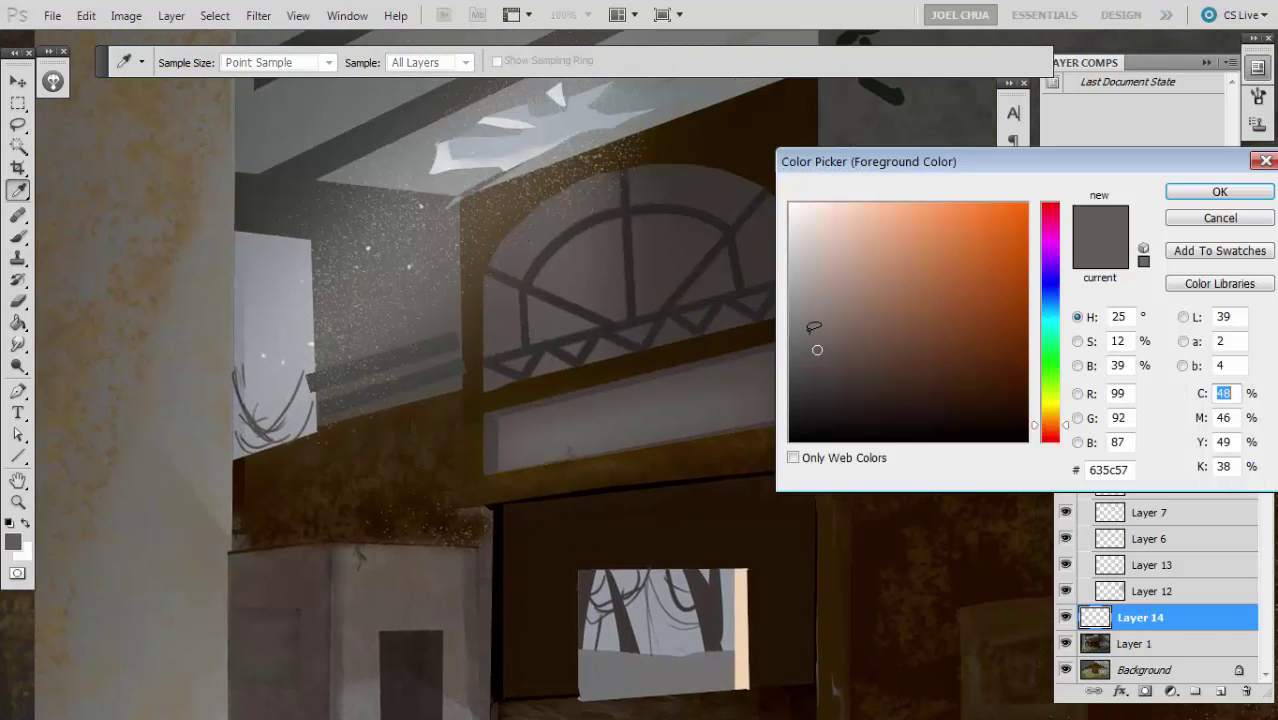
{"action": "left_click_drag", "start_coordinate": [813, 328], "coordinate": [810, 298]}
{"action": "left_click", "coordinate": [1050, 316]}
{"action": "key", "text": "Return"}
- Paint textured grey haze across the arched window, reducing the brush to size 100 for the smaller strokes
{"action": "left_click_drag", "start_coordinate": [560, 250], "coordinate": [550, 335]}
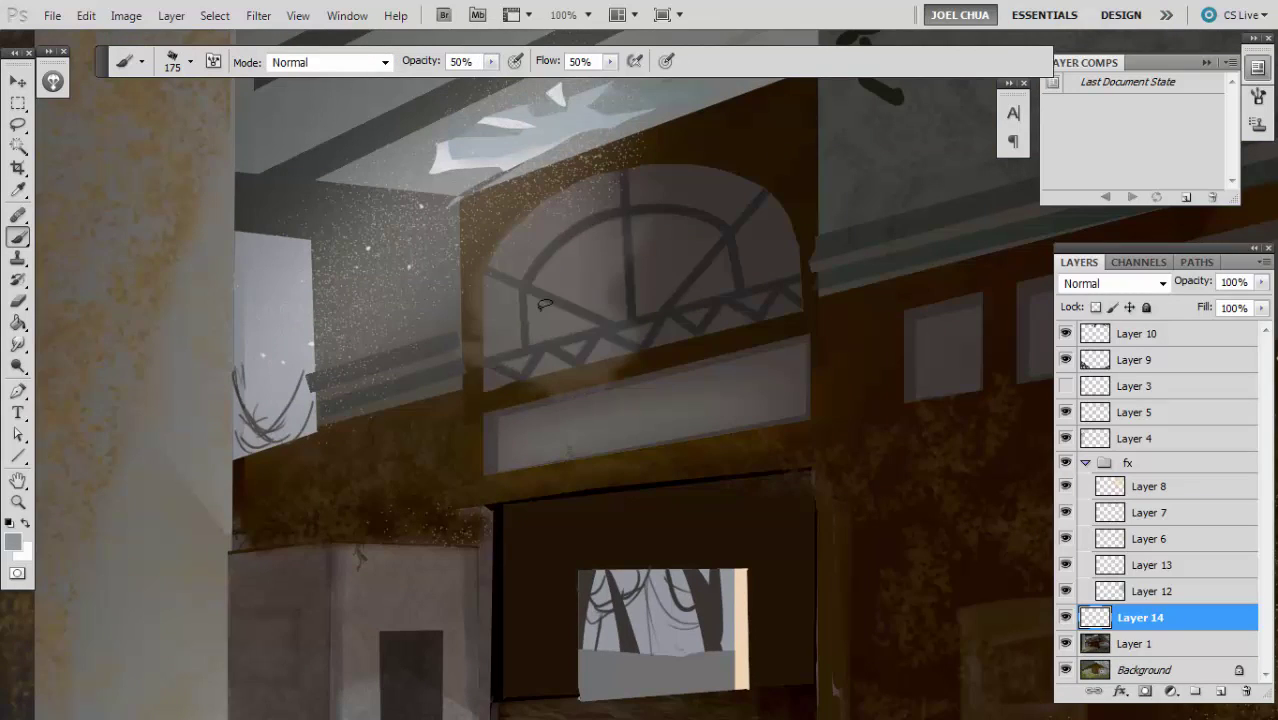
{"action": "key", "text": "["}
{"action": "key", "text": "["}
{"action": "key", "text": "["}
{"action": "mouse_move", "coordinate": [620, 232]}
{"action": "left_mouse_down"}
{"action": "mouse_move", "coordinate": [601, 298]}
{"action": "mouse_move", "coordinate": [656, 285]}
{"action": "left_mouse_up"}
{"action": "mouse_move", "coordinate": [543, 255]}
{"action": "left_mouse_down"}
{"action": "mouse_move", "coordinate": [643, 308]}
{"action": "mouse_move", "coordinate": [695, 245]}
{"action": "left_mouse_up"}
- Raise the black point of Layer 14's Blend If Underlying Layer range to keep the haze off the dark window bars
{"action": "double_click", "coordinate": [1200, 612]}
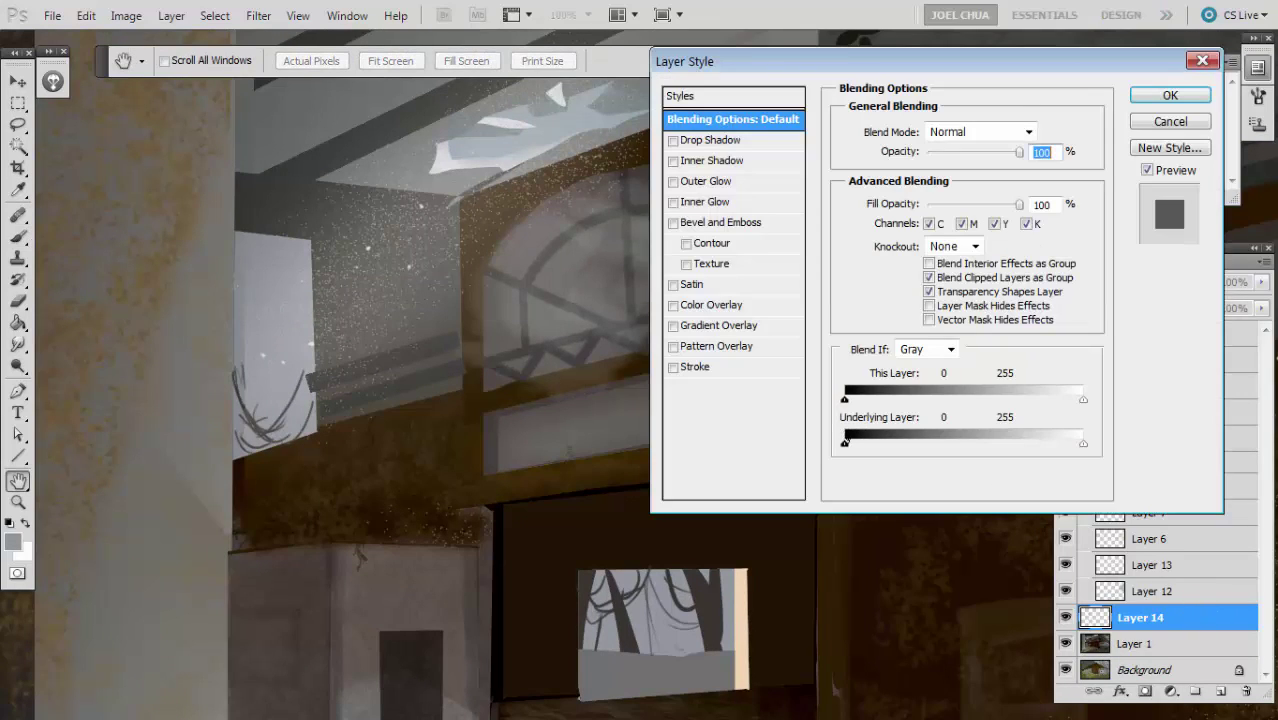
{"action": "left_click_drag", "start_coordinate": [845, 441], "coordinate": [880, 443]}
{"action": "key", "text": "Return"}
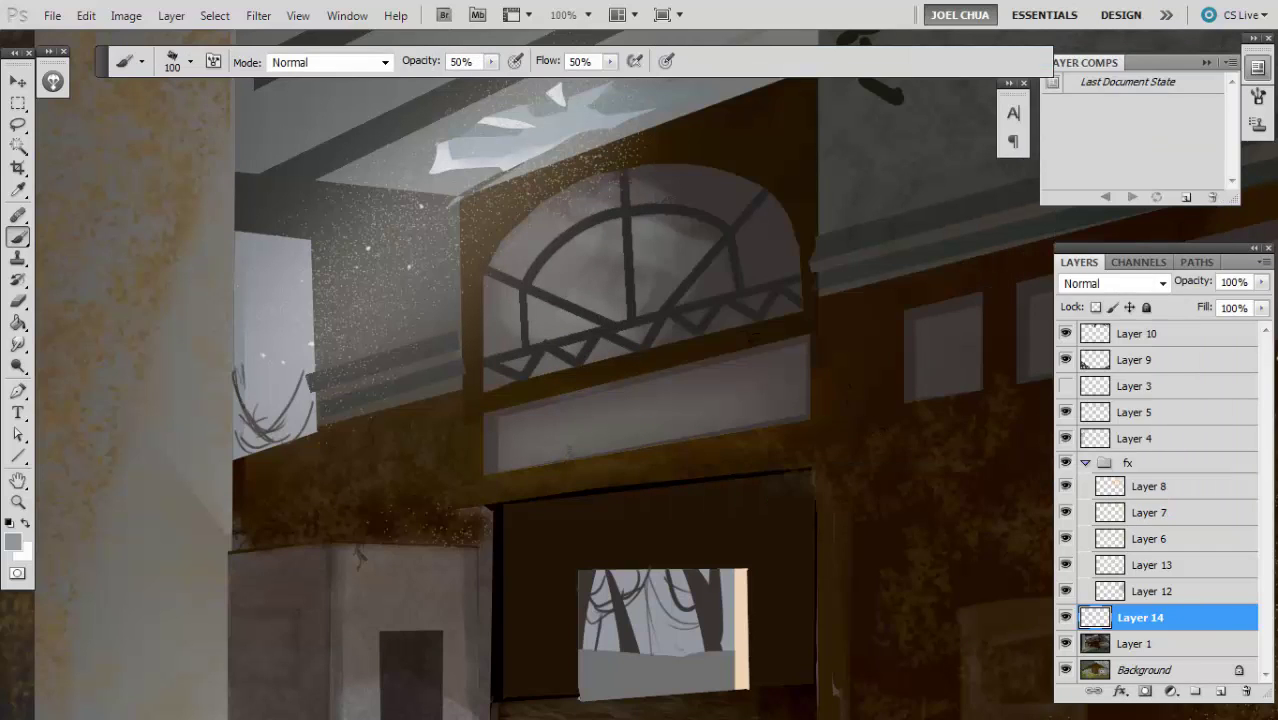
- Erase parts of the arched window's haze with a textured eraser and merge Layer 14 down into Layer 1
{"action": "key", "text": "e"}
{"action": "right_click", "coordinate": [703, 240]}
{"action": "double_click", "coordinate": [804, 376]}
{"action": "mouse_move", "coordinate": [700, 240]}
{"action": "left_mouse_down"}
{"action": "mouse_move", "coordinate": [655, 280]}
{"action": "mouse_move", "coordinate": [636, 330]}
{"action": "left_mouse_up"}
{"action": "key", "text": "bracketleft"}
{"action": "key", "text": "bracketleft"}
{"action": "key", "text": "bracketleft"}
{"action": "left_click_drag", "start_coordinate": [640, 230], "coordinate": [560, 310]}
{"action": "mouse_move", "coordinate": [512, 345]}
{"action": "left_mouse_down"}
{"action": "mouse_move", "coordinate": [522, 251]}
{"action": "mouse_move", "coordinate": [513, 258]}
{"action": "left_mouse_up"}
{"action": "key", "text": "ctrl+minus"}
{"action": "key", "text": "ctrl+minus"}
{"action": "key", "text": "bracketright"}
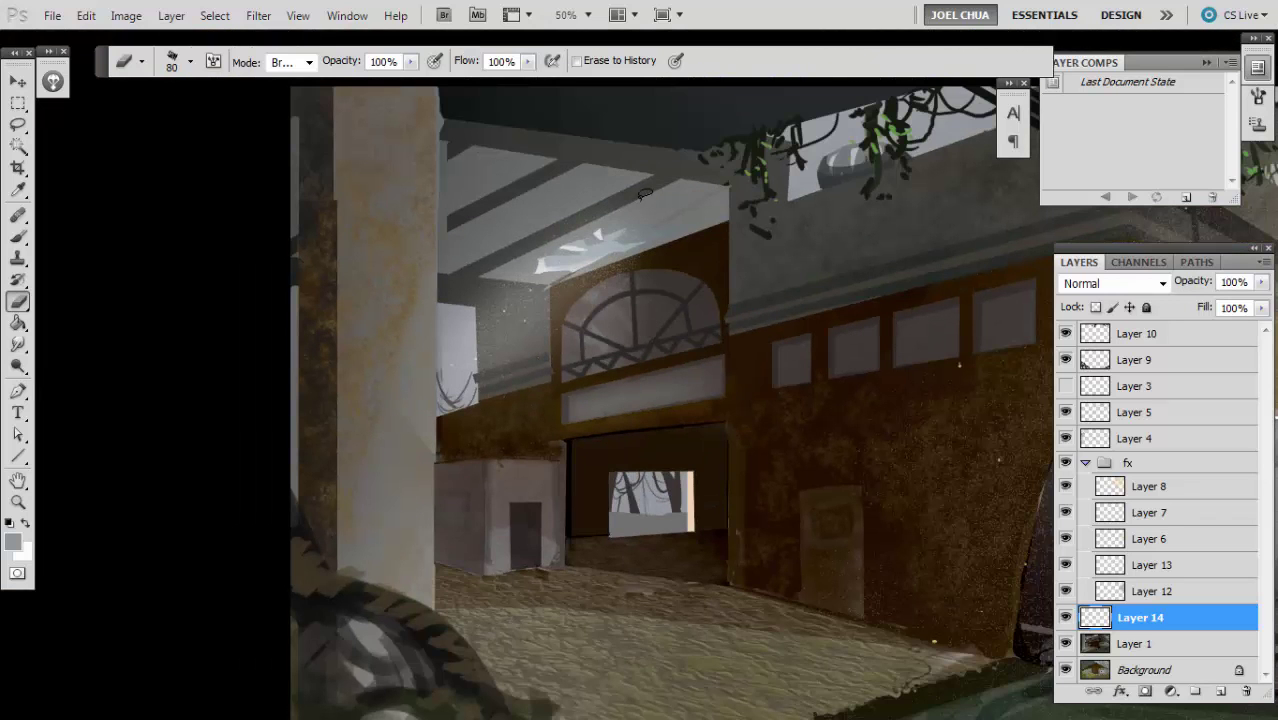
{"action": "key", "text": "ctrl+e"}
- Lasso several irregular reflection patches on the long horizontal window, fill them with the foreground grey and deselect
{"action": "left_click_drag", "start_coordinate": [605, 300], "coordinate": [431, 215]}
{"action": "left_click_drag", "start_coordinate": [369, 273], "coordinate": [359, 301]}
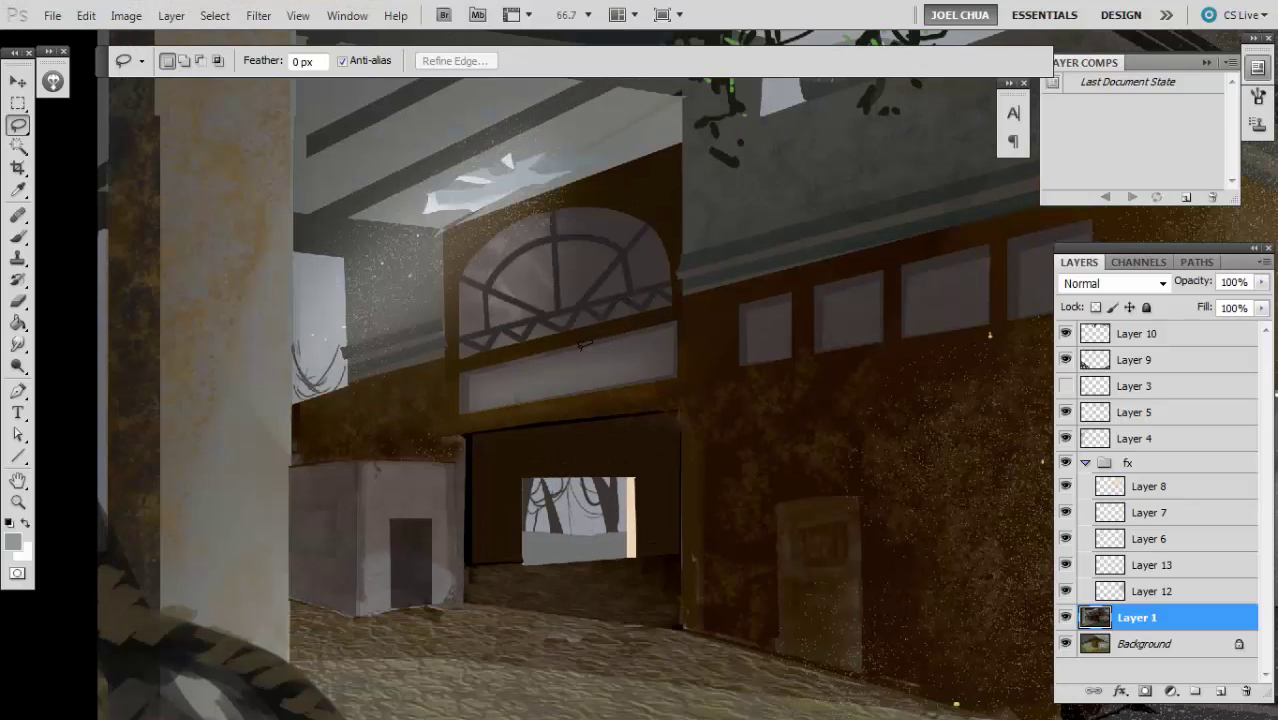
{"action": "left_click_drag", "start_coordinate": [564, 356], "coordinate": [536, 376]}
{"action": "key", "text": "alt+BackSpace"}
{"action": "mouse_move", "coordinate": [622, 338]}
{"action": "left_mouse_down"}
{"action": "mouse_move", "coordinate": [643, 378]}
{"action": "mouse_move", "coordinate": [666, 337]}
{"action": "left_mouse_up"}
{"action": "key", "text": "alt+BackSpace"}
{"action": "mouse_move", "coordinate": [484, 404]}
{"action": "left_mouse_down"}
{"action": "mouse_move", "coordinate": [532, 372]}
{"action": "mouse_move", "coordinate": [476, 378]}
{"action": "mouse_move", "coordinate": [505, 389]}
{"action": "left_mouse_up"}
{"action": "key", "text": "alt+BackSpace"}
{"action": "mouse_move", "coordinate": [592, 347]}
{"action": "left_mouse_down"}
{"action": "mouse_move", "coordinate": [625, 374]}
{"action": "mouse_move", "coordinate": [604, 358]}
{"action": "left_mouse_up"}
{"action": "key", "text": "alt+BackSpace"}
{"action": "key", "text": "ctrl+d"}
- Lasso irregular reflection shapes inside the row of small windows on the brown wall and fill them with the foreground grey
{"action": "mouse_move", "coordinate": [783, 341]}
{"action": "left_mouse_down"}
{"action": "mouse_move", "coordinate": [772, 300]}
{"action": "mouse_move", "coordinate": [874, 298]}
{"action": "mouse_move", "coordinate": [852, 287]}
{"action": "mouse_move", "coordinate": [690, 366]}
{"action": "mouse_move", "coordinate": [807, 346]}
{"action": "mouse_move", "coordinate": [780, 334]}
{"action": "left_mouse_up"}
{"action": "key", "text": "alt+BackSpace"}
{"action": "key", "text": "ctrl+d"}
{"action": "key", "text": "alt+BackSpace"}
{"action": "key", "text": "ctrl+d"}
{"action": "key", "text": "alt+BackSpace"}
{"action": "key", "text": "alt+BackSpace"}
{"action": "mouse_move", "coordinate": [755, 355]}
{"action": "left_mouse_down"}
{"action": "mouse_move", "coordinate": [786, 387]}
{"action": "mouse_move", "coordinate": [757, 352]}
{"action": "left_mouse_up"}
{"action": "key", "text": "Delete"}
{"action": "mouse_move", "coordinate": [884, 320]}
{"action": "left_mouse_down"}
{"action": "mouse_move", "coordinate": [870, 332]}
{"action": "mouse_move", "coordinate": [915, 298]}
{"action": "mouse_move", "coordinate": [884, 330]}
{"action": "mouse_move", "coordinate": [876, 312]}
{"action": "mouse_move", "coordinate": [908, 360]}
{"action": "mouse_move", "coordinate": [910, 348]}
{"action": "mouse_move", "coordinate": [875, 345]}
{"action": "left_mouse_up"}
{"action": "left_click", "coordinate": [878, 310]}
{"action": "key", "text": "alt+BackSpace"}
{"action": "key", "text": "alt+BackSpace"}
{"action": "key", "text": "ctrl+minus"}
{"action": "key", "text": "ctrl+minus"}
{"action": "key", "text": "ctrl+minus"}
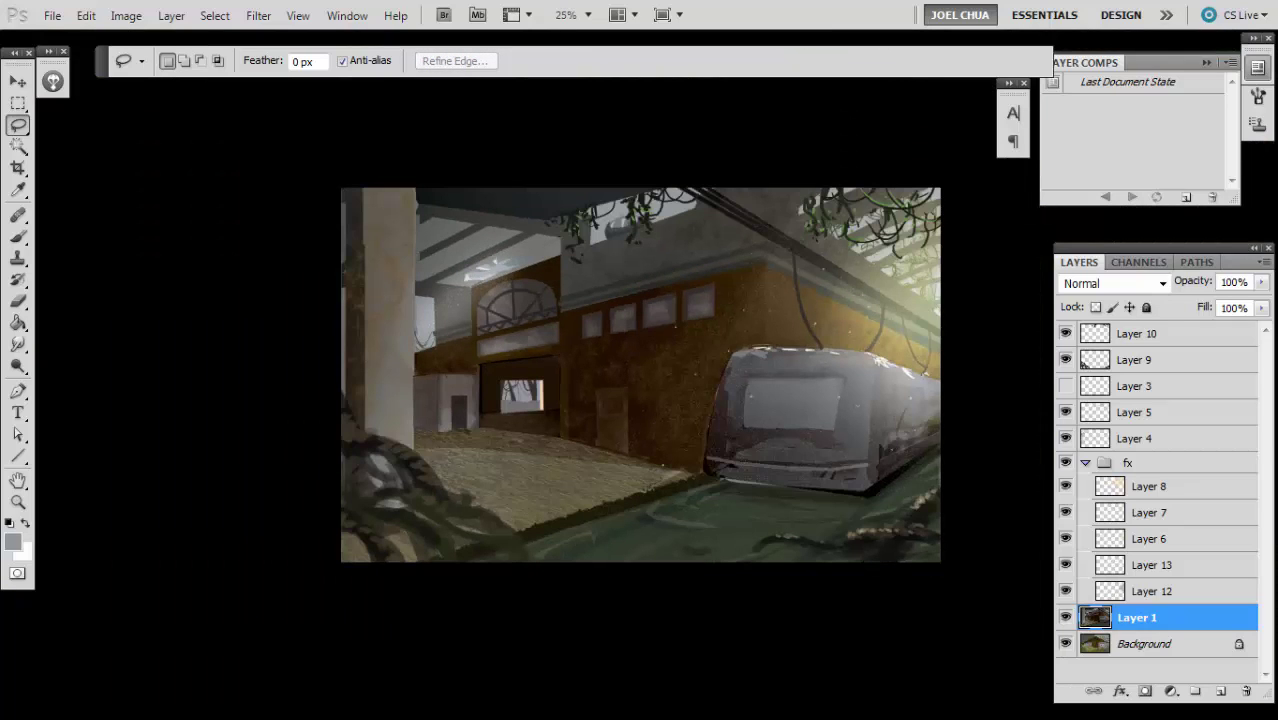
- Lasso a slanted area of light on the lower pillar, brighten it with the Dodge tool and fade the effect to 44%
{"action": "left_click_drag", "start_coordinate": [369, 235], "coordinate": [518, 285]}
{"action": "key", "text": "ctrl+plus"}
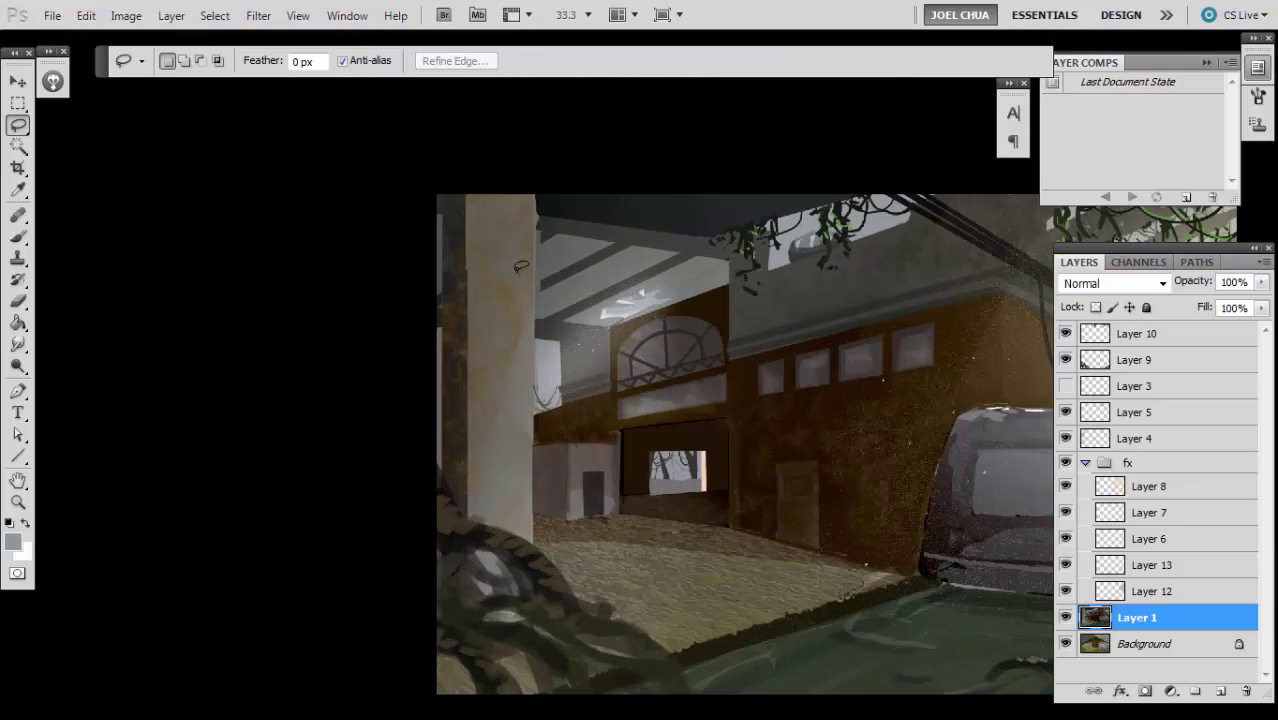
{"action": "mouse_move", "coordinate": [474, 360]}
{"action": "left_mouse_down"}
{"action": "mouse_move", "coordinate": [476, 516]}
{"action": "mouse_move", "coordinate": [536, 506]}
{"action": "mouse_move", "coordinate": [533, 322]}
{"action": "mouse_move", "coordinate": [481, 508]}
{"action": "left_mouse_up"}
{"action": "key", "text": "o"}
{"action": "key", "text": "ctrl+shift+f"}
{"action": "left_click_drag", "start_coordinate": [1093, 188], "coordinate": [1084, 189]}
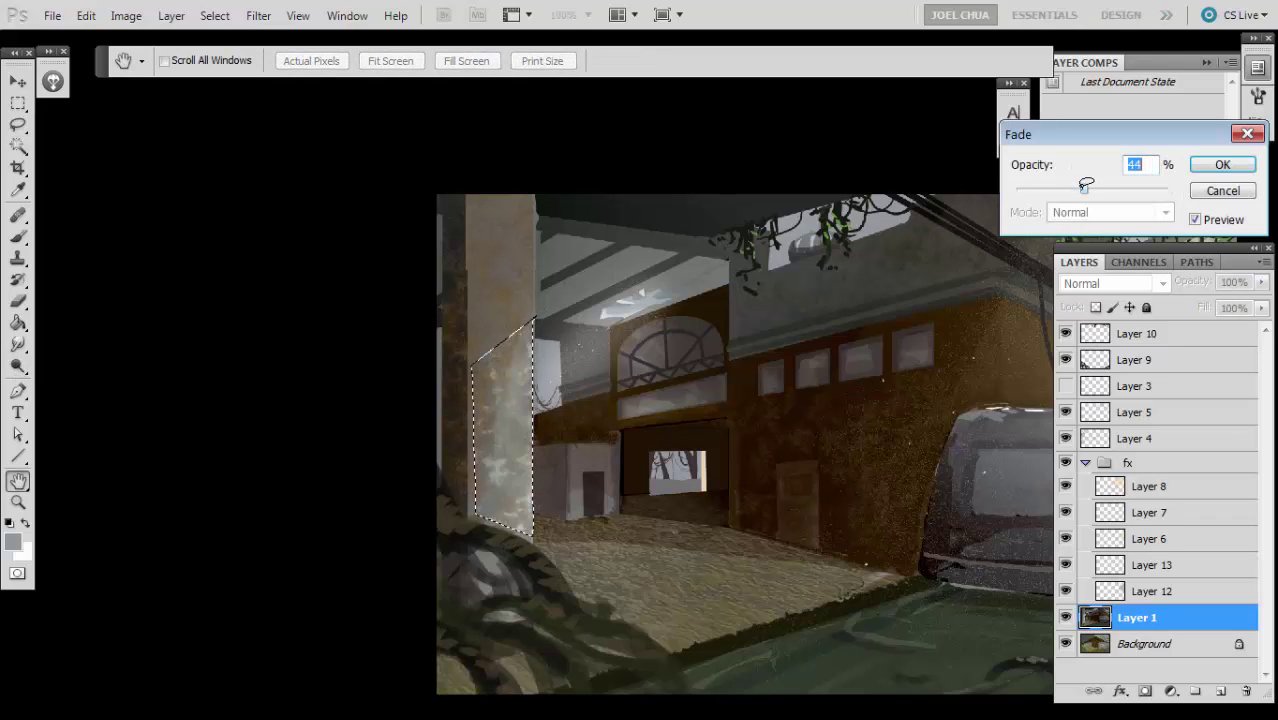
{"action": "key", "text": "Return"}
- Mix a golden tan foreground colour and paint it over the selected lower pillar with a much larger soft brush
{"action": "key", "text": "b"}
{"action": "key", "text": "n"}
{"action": "left_click_drag", "start_coordinate": [1042, 404], "coordinate": [1047, 416]}
{"action": "mouse_move", "coordinate": [811, 298]}
{"action": "left_mouse_down"}
{"action": "mouse_move", "coordinate": [861, 274]}
{"action": "mouse_move", "coordinate": [895, 294]}
{"action": "left_mouse_up"}
{"action": "key", "text": "Return"}
{"action": "key", "text": "b"}
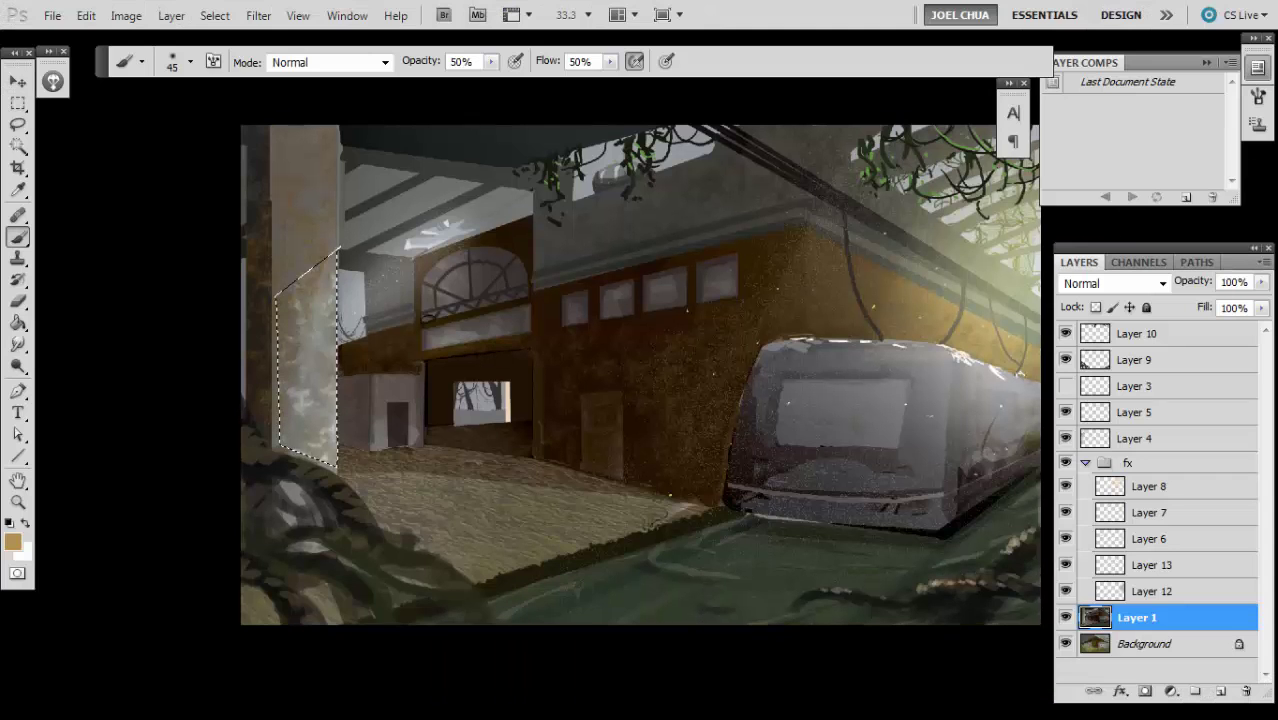
{"action": "key", "text": "bracketright"}
{"action": "key", "text": "bracketright"}
{"action": "key", "text": "bracketright"}
{"action": "key", "text": "bracketright"}
{"action": "key", "text": "bracketright"}
{"action": "key", "text": "bracketright"}
{"action": "key", "text": "bracketright"}
{"action": "key", "text": "bracketright"}
{"action": "key", "text": "bracketright"}
{"action": "key", "text": "bracketright"}
{"action": "key", "text": "bracketright"}
{"action": "key", "text": "bracketright"}
{"action": "key", "text": "bracketright"}
{"action": "key", "text": "bracketright"}
{"action": "key", "text": "bracketright"}
{"action": "key", "text": "bracketright"}
{"action": "key", "text": "bracketright"}
{"action": "key", "text": "bracketright"}
{"action": "key", "text": "bracketright"}
{"action": "mouse_move", "coordinate": [302, 301]}
{"action": "left_mouse_down"}
{"action": "mouse_move", "coordinate": [294, 446]}
{"action": "mouse_move", "coordinate": [242, 193]}
{"action": "left_mouse_up"}
- Set the foreground colour to pale beige, touch up the sunlit part of the pillar and deselect
{"action": "key", "text": "l"}
{"action": "key", "text": "ctrl+minus"}
{"action": "key", "text": "n"}
{"action": "left_click", "coordinate": [835, 254]}
{"action": "key", "text": "Return"}
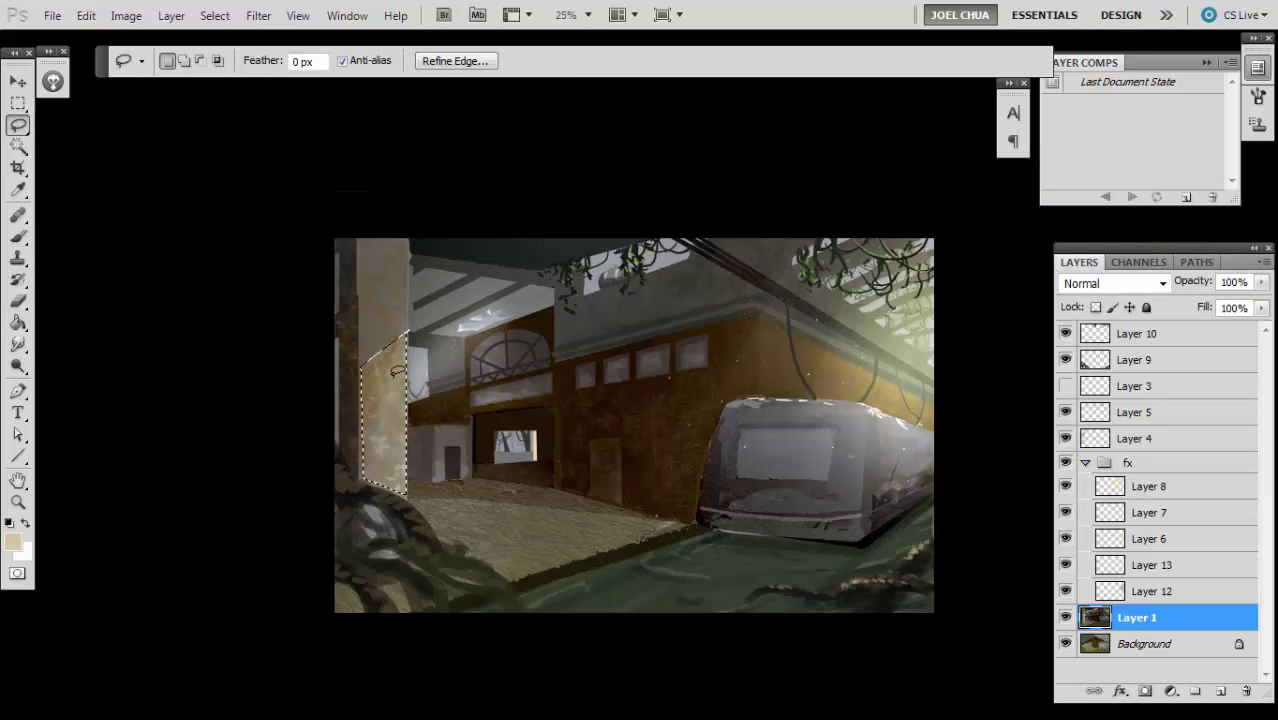
{"action": "key", "text": "b"}
{"action": "key", "text": "l"}
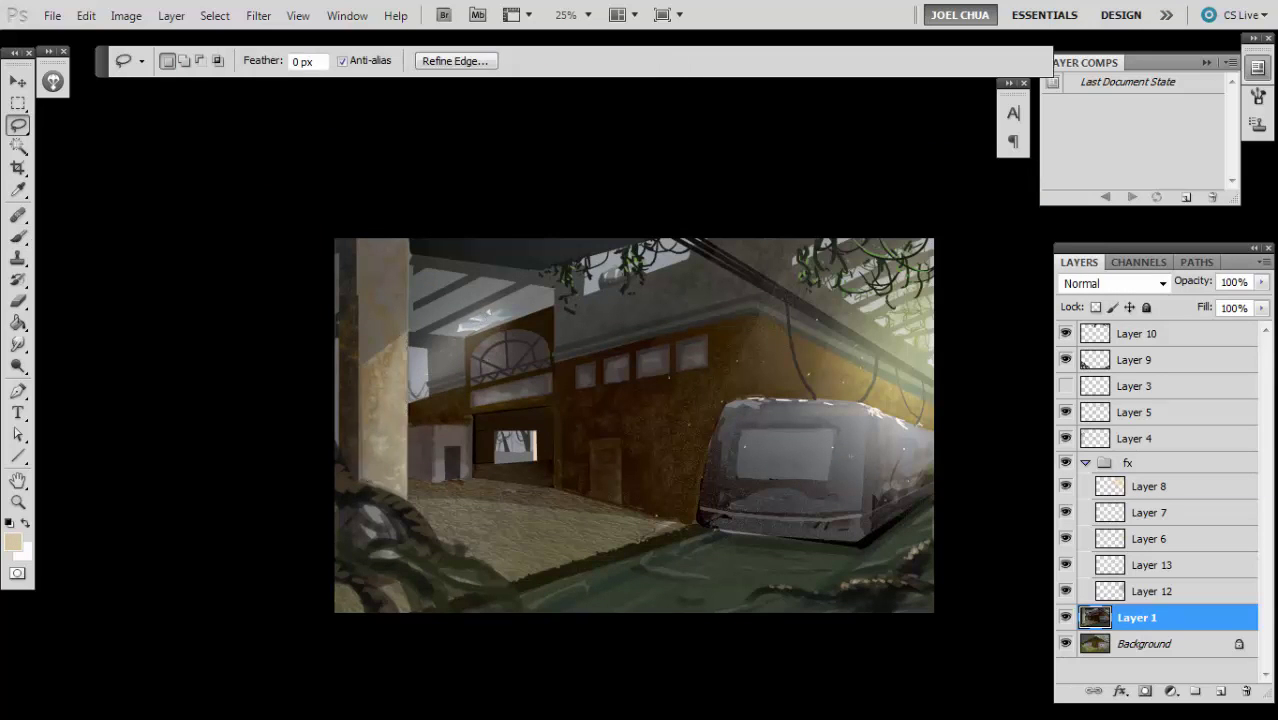
{"action": "key", "text": "ctrl+d"}
- Lasso reflection shapes on the train's front windshield and fill them with the foreground beige
{"action": "key", "text": "ctrl+minus"}
{"action": "key", "text": "ctrl+plus"}
{"action": "key", "text": "ctrl+plus"}
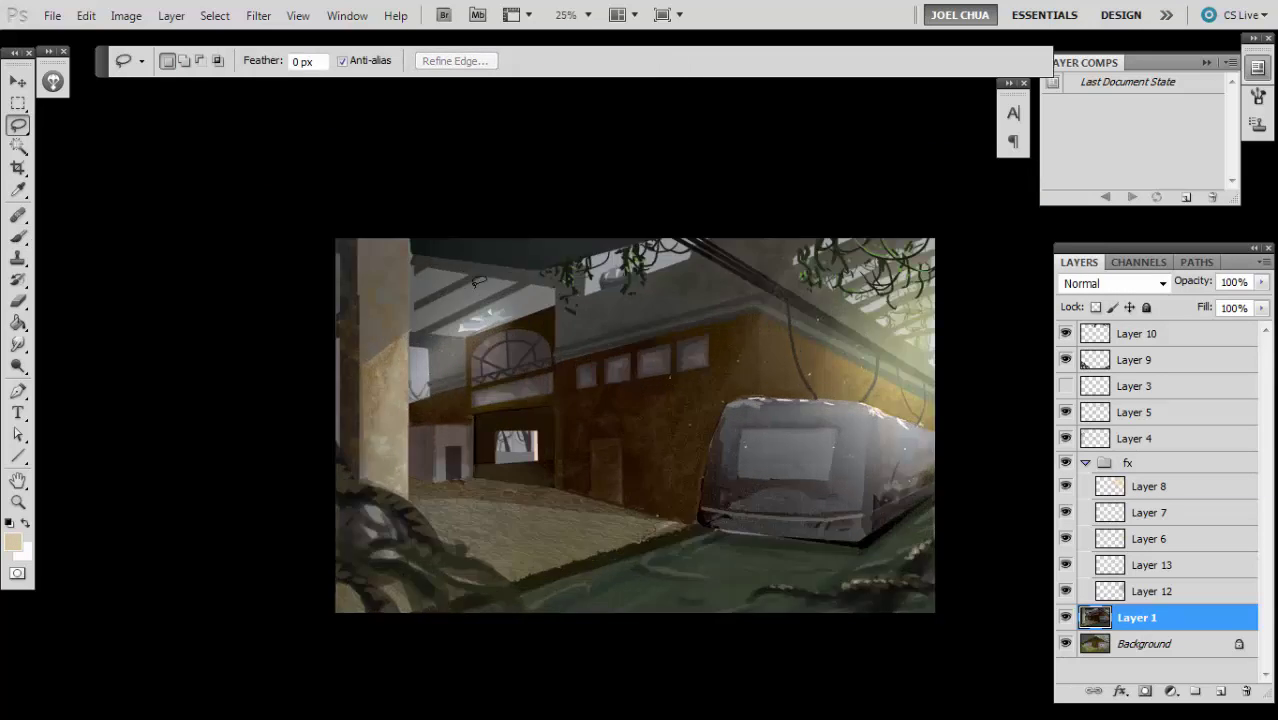
{"action": "left_click_drag", "start_coordinate": [508, 424], "coordinate": [584, 434]}
{"action": "key", "text": "alt+BackSpace"}
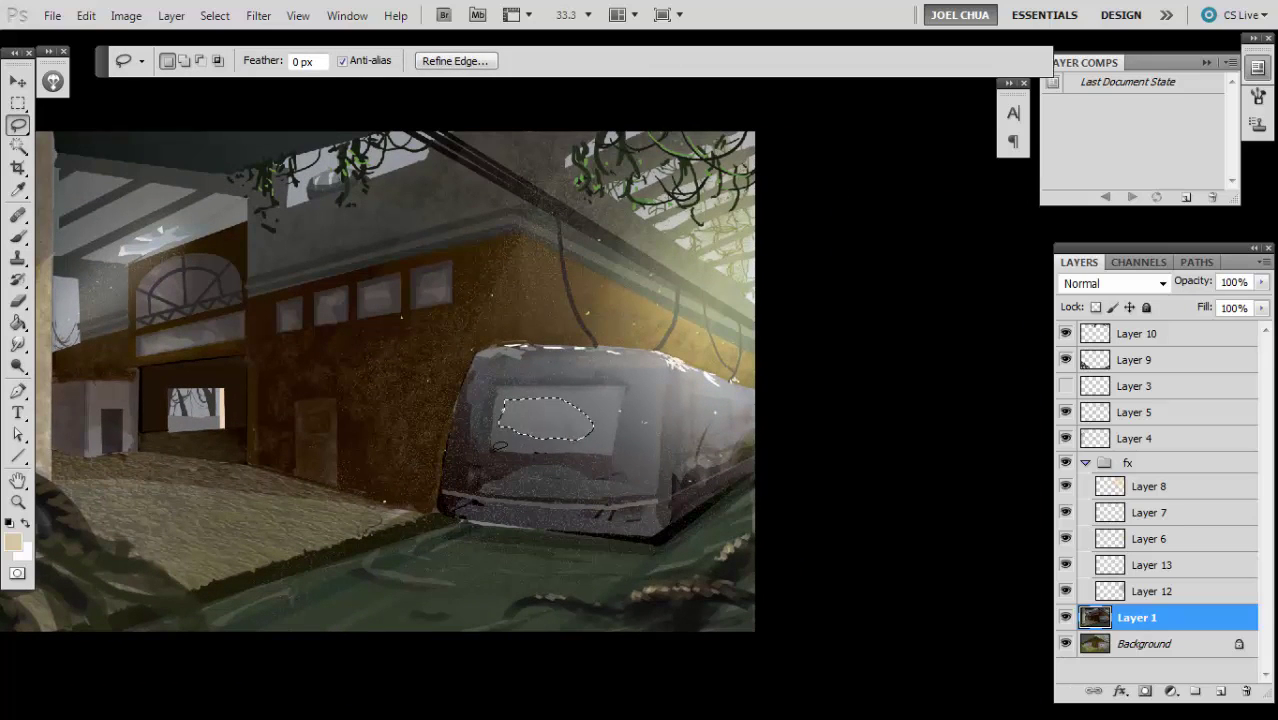
{"action": "left_click_drag", "start_coordinate": [494, 452], "coordinate": [546, 442]}
{"action": "mouse_move", "coordinate": [607, 397]}
{"action": "left_mouse_down"}
{"action": "mouse_move", "coordinate": [500, 408]}
{"action": "mouse_move", "coordinate": [494, 450]}
{"action": "left_mouse_up"}
{"action": "key", "text": "alt+BackSpace"}
- Lasso reflection shapes on the train's side windows, fill them with the foreground beige and deselect
{"action": "mouse_move", "coordinate": [706, 402]}
{"action": "left_mouse_down"}
{"action": "mouse_move", "coordinate": [709, 441]}
{"action": "mouse_move", "coordinate": [727, 410]}
{"action": "mouse_move", "coordinate": [724, 440]}
{"action": "mouse_move", "coordinate": [740, 441]}
{"action": "mouse_move", "coordinate": [744, 406]}
{"action": "mouse_move", "coordinate": [741, 434]}
{"action": "mouse_move", "coordinate": [716, 444]}
{"action": "mouse_move", "coordinate": [741, 434]}
{"action": "left_mouse_up"}
{"action": "key", "text": "alt+BackSpace"}
{"action": "key", "text": "alt+BackSpace"}
{"action": "key", "text": "alt+BackSpace"}
{"action": "key", "text": "alt+BackSpace"}
{"action": "key", "text": "alt+BackSpace"}
{"action": "key", "text": "ctrl+d"}
- Examine the whole composition and the passage opening beneath the arched window
{"action": "key", "text": "ctrl+minus"}
{"action": "left_click_drag", "start_coordinate": [522, 343], "coordinate": [731, 307]}
{"action": "key", "text": "ctrl+plus"}
{"action": "key", "text": "ctrl+plus"}
{"action": "key", "text": "ctrl+plus"}
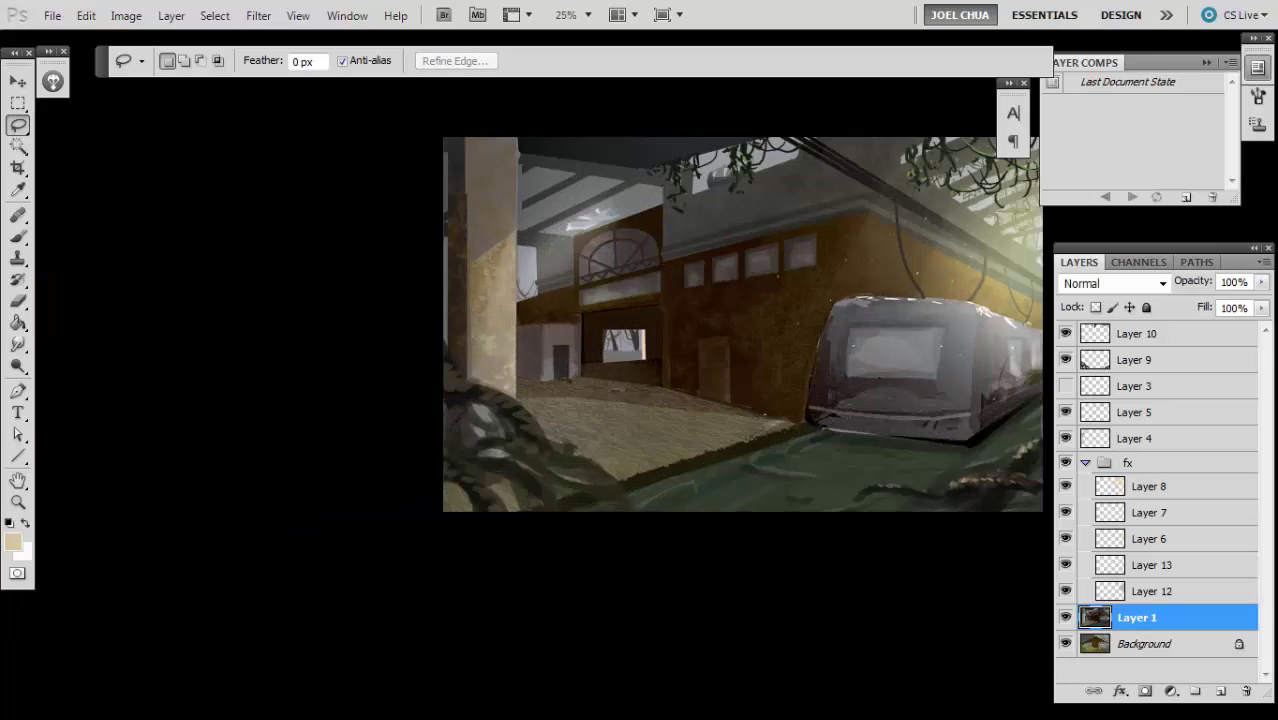
{"action": "key", "text": "ctrl+plus"}
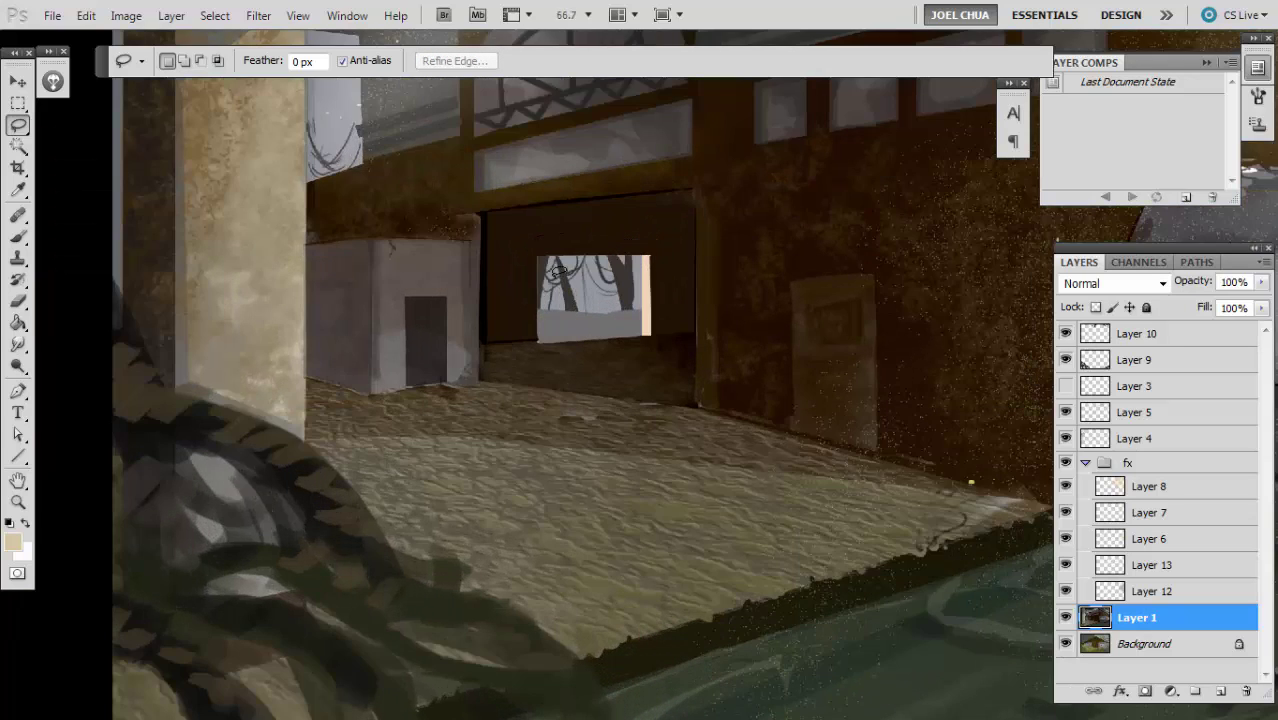
{"action": "key", "text": "ctrl+minus"}
{"action": "key", "text": "ctrl+minus"}
{"action": "key", "text": "ctrl+minus"}
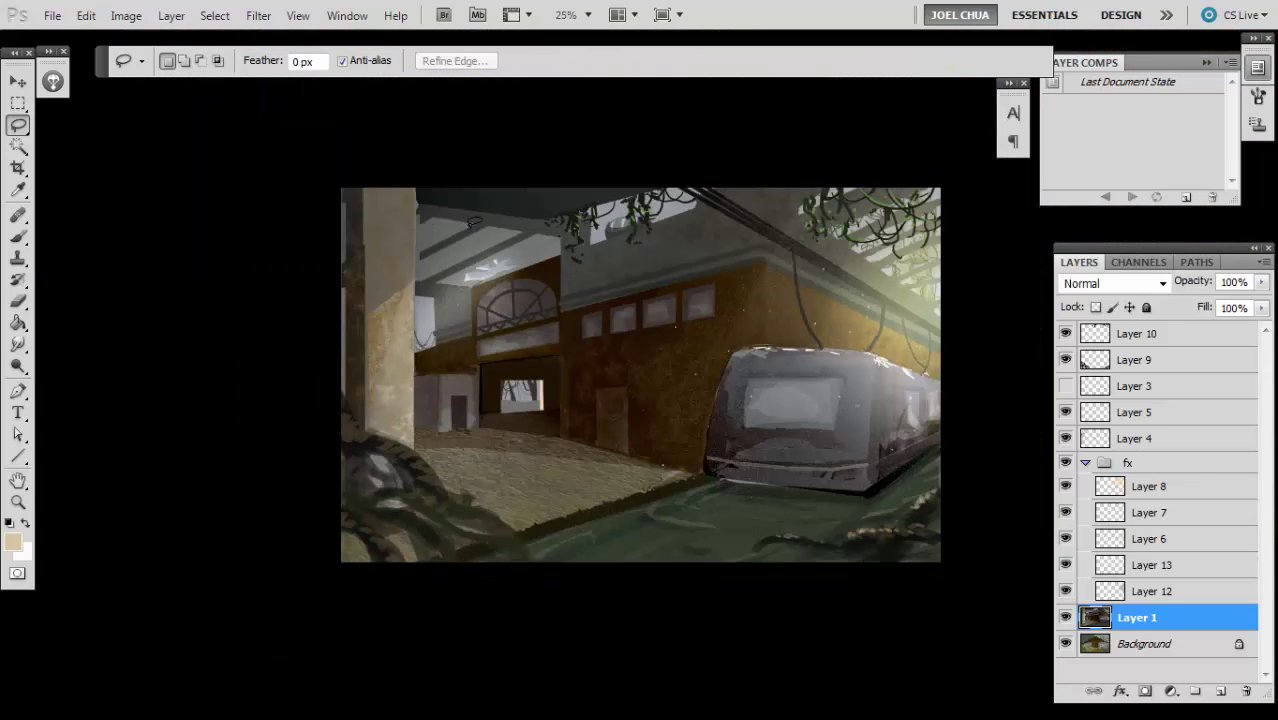
- On a new layer, select the passage beneath the arched window and paint soft haze there in grey sampled from the opening's ground
{"action": "key", "text": "ctrl+plus"}
{"action": "key", "text": "ctrl+plus"}
{"action": "key", "text": "ctrl+plus"}
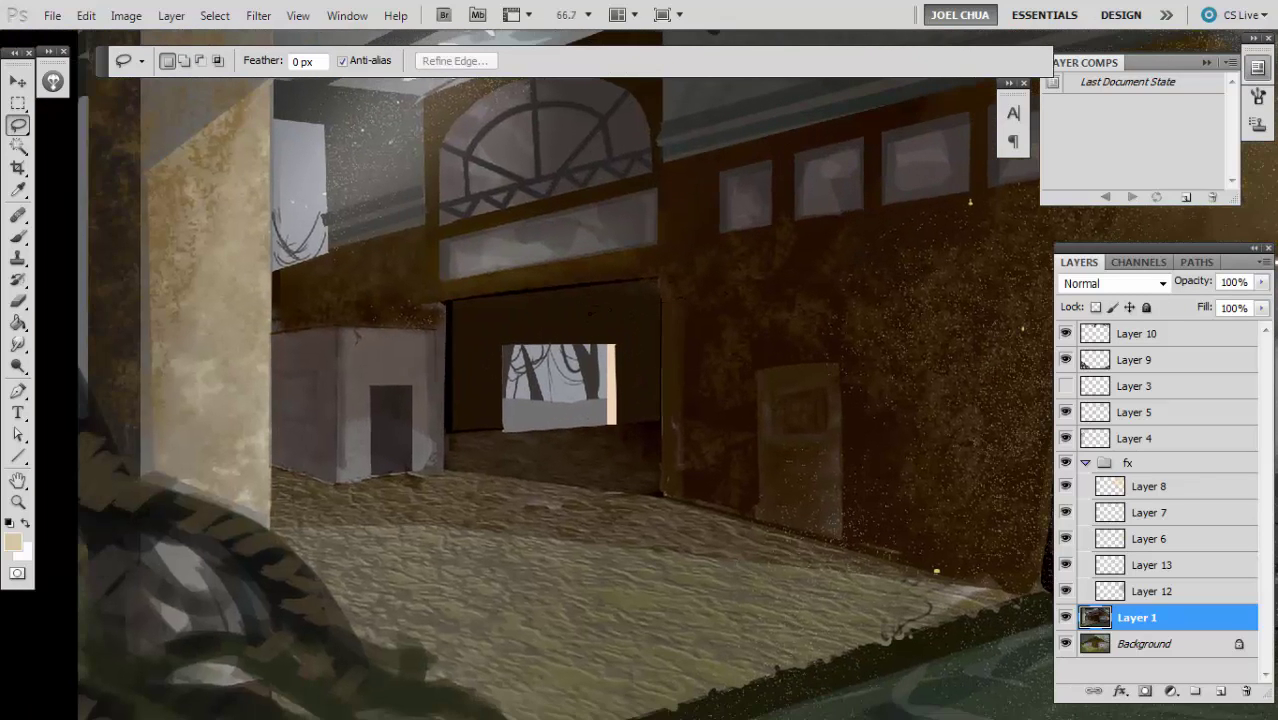
{"action": "key", "text": "ctrl+shift+alt+n"}
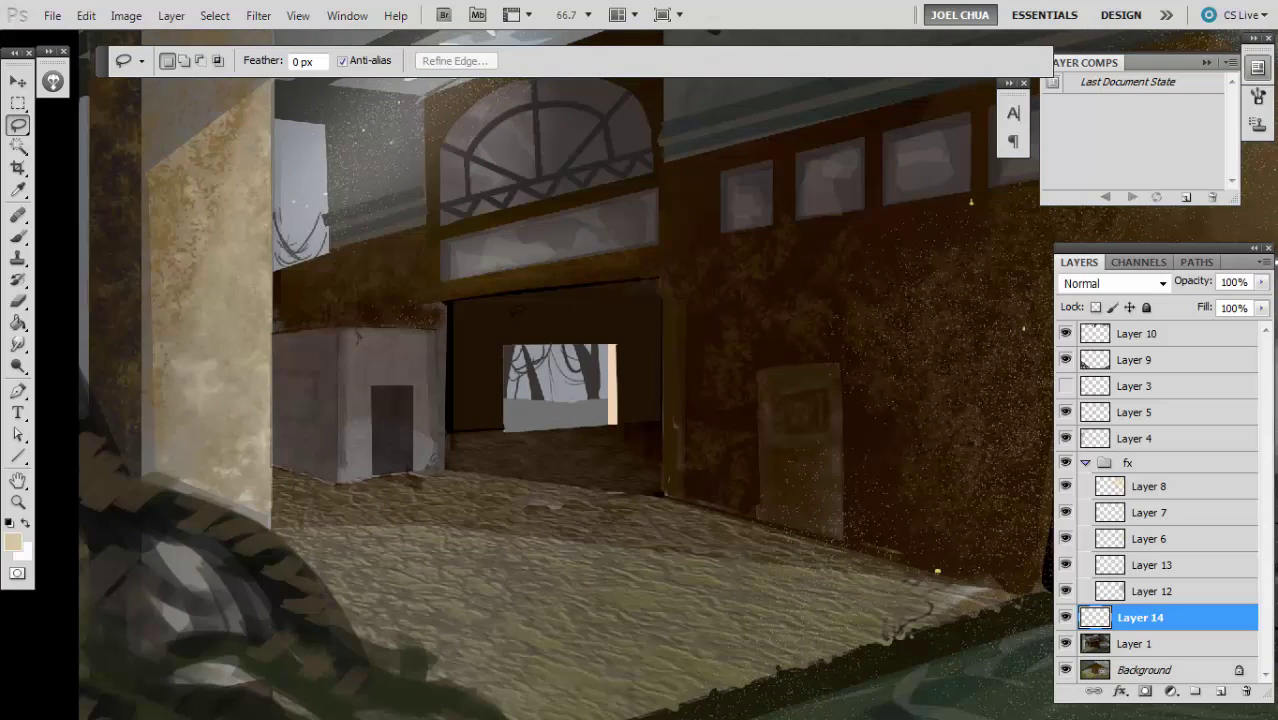
{"action": "key", "text": "b"}
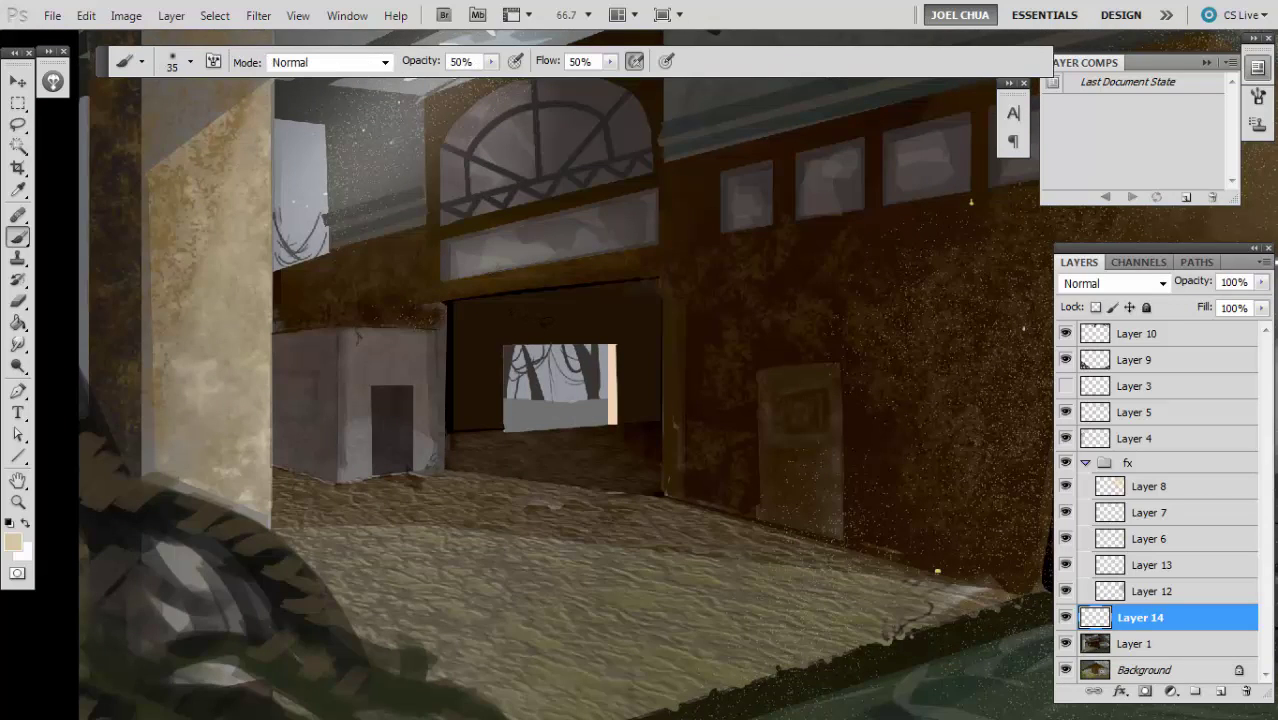
{"action": "left_click", "coordinate": [528, 425], "text": "alt"}
{"action": "key", "text": "l"}
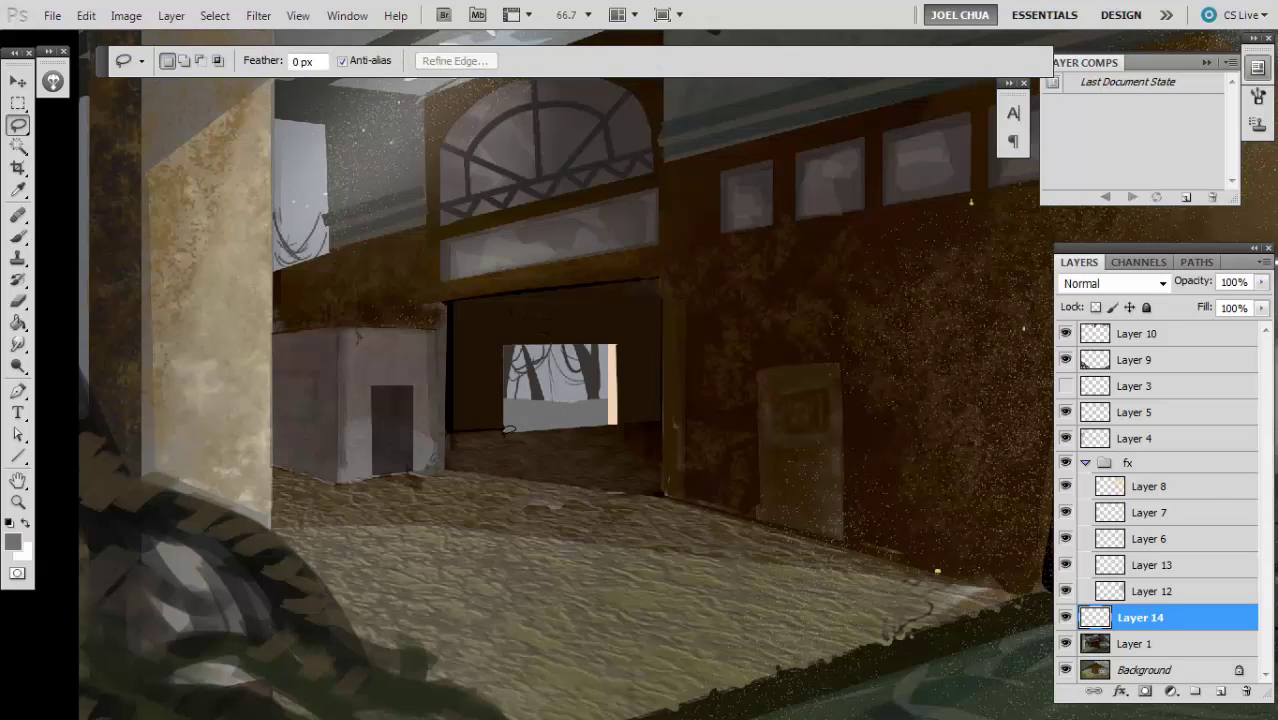
{"action": "mouse_move", "coordinate": [502, 432]}
{"action": "left_mouse_down"}
{"action": "mouse_move", "coordinate": [616, 446]}
{"action": "mouse_move", "coordinate": [505, 426]}
{"action": "left_mouse_up"}
{"action": "key", "text": "b"}
{"action": "left_click", "coordinate": [552, 388]}
{"action": "key", "text": "bracketleft"}
{"action": "key", "text": "ctrl+minus"}
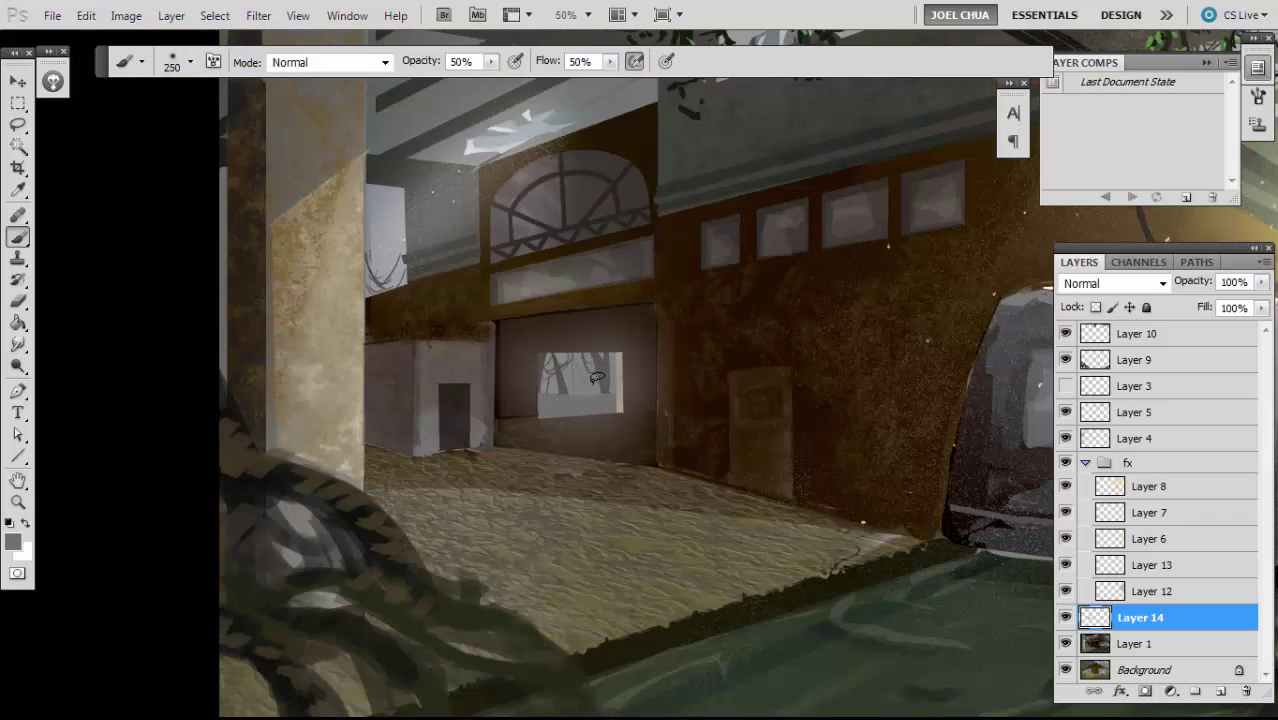
- Sample dark brown from the passage interior and retouch the opening's right edge inside a rectangular selection, then deselect
{"action": "left_click", "coordinate": [630, 343], "text": "alt"}
{"action": "key", "text": "m"}
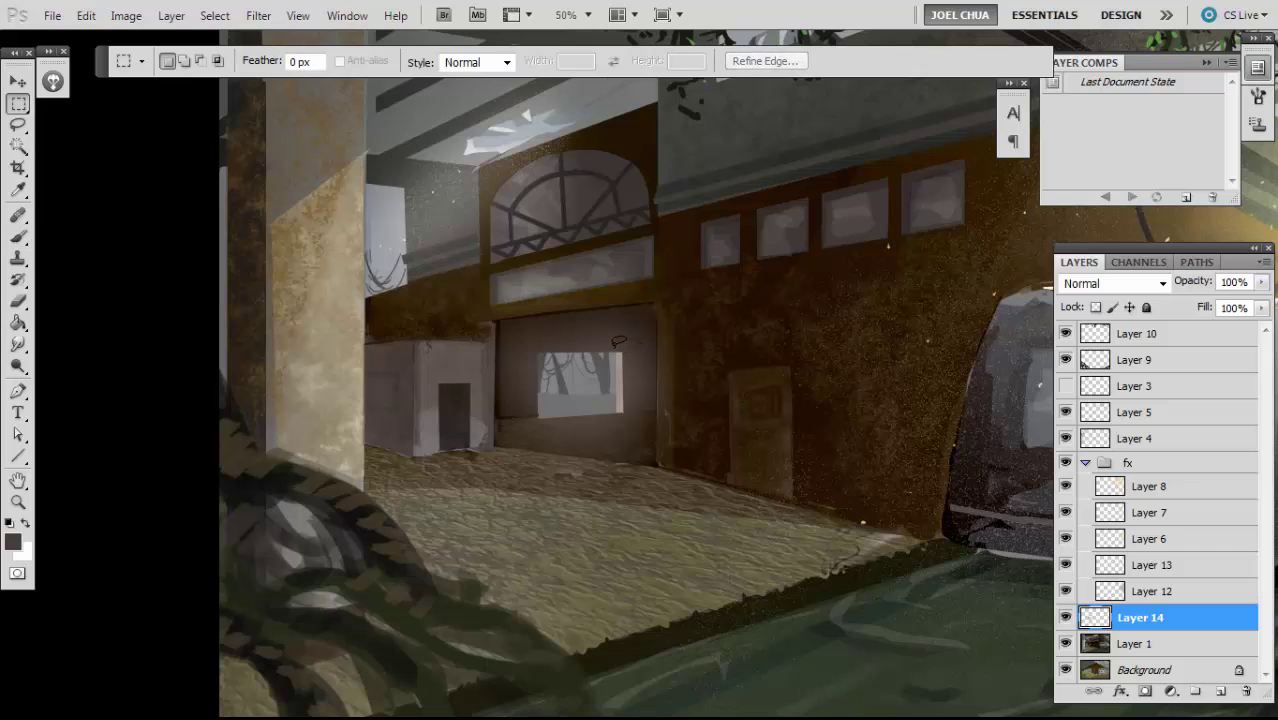
{"action": "left_click_drag", "start_coordinate": [614, 348], "coordinate": [637, 411]}
{"action": "key", "text": "b"}
{"action": "key", "text": "bracketleft"}
{"action": "key", "text": "bracketleft"}
{"action": "key", "text": "bracketleft"}
{"action": "key", "text": "bracketleft"}
{"action": "left_click", "coordinate": [628, 326], "text": "alt"}
{"action": "key", "text": "bracketright"}
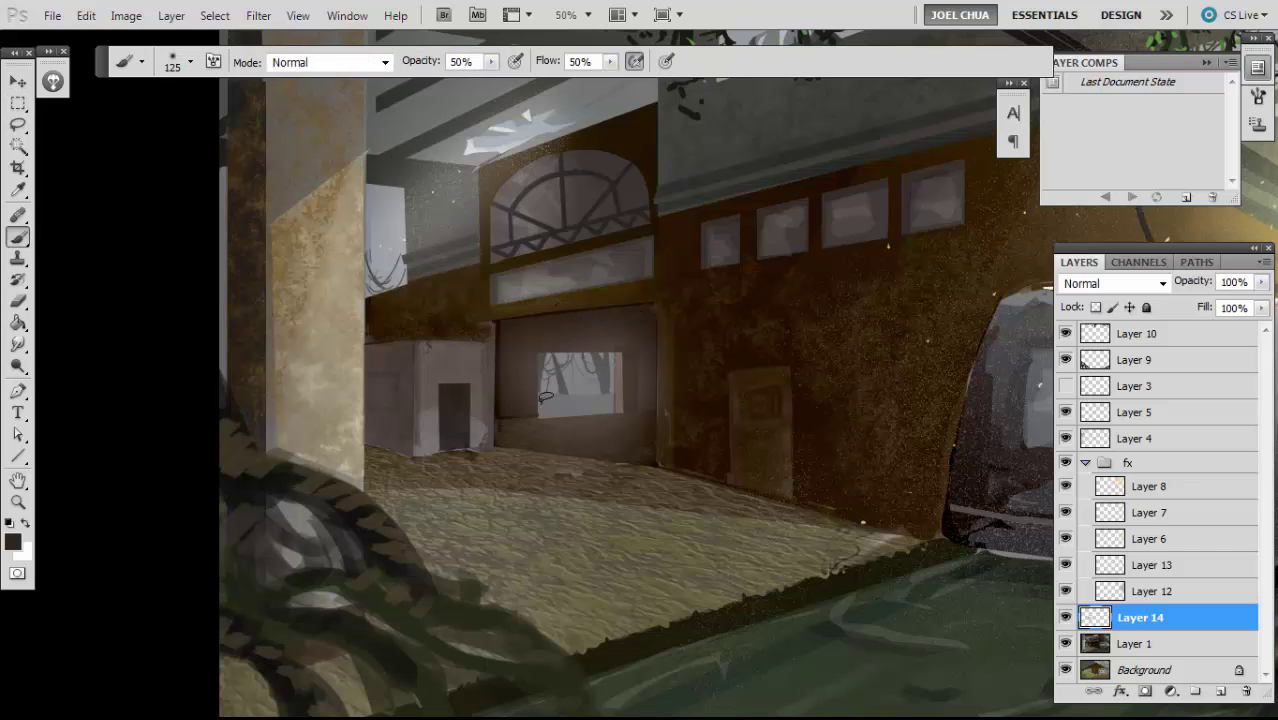
{"action": "key", "text": "ctrl+d"}
- Lower the opacity of the passage haze layer to 56%
{"action": "key", "text": "ctrl+minus"}
{"action": "key", "text": "v"}
{"action": "key", "text": "5"}
{"action": "key", "text": "4"}
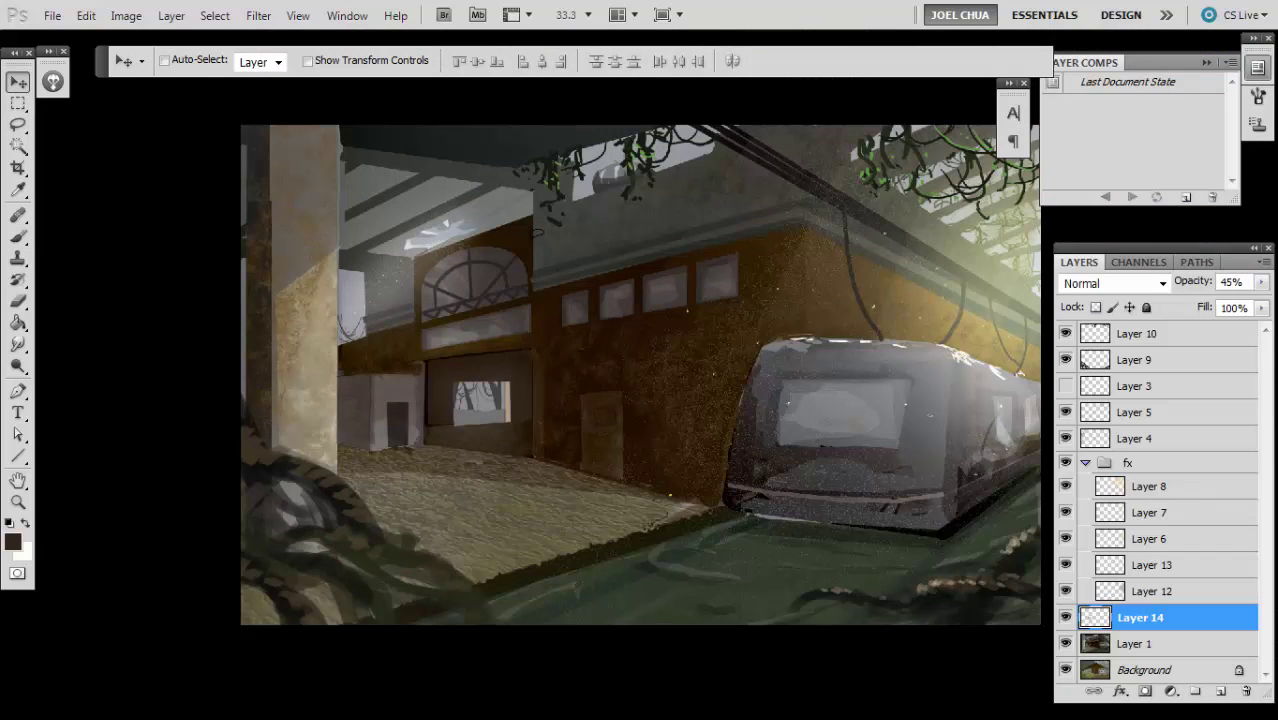
{"action": "key", "text": "ctrl+minus"}
{"action": "key", "text": "ctrl+plus"}
{"action": "key", "text": "ctrl+plus"}
{"action": "key", "text": "ctrl+plus"}
- Select the whole passage rectangle beneath the arched window with straight-edged lasso corners
{"action": "left_click_drag", "start_coordinate": [274, 313], "coordinate": [505, 273]}
{"action": "key", "text": "l"}
{"action": "left_click", "coordinate": [445, 311], "text": "alt"}
{"action": "left_click", "coordinate": [650, 286], "text": "alt"}
{"action": "left_click", "coordinate": [652, 492]}
{"action": "left_click", "coordinate": [442, 477]}
{"action": "left_click", "coordinate": [445, 311]}
- On a new layer, paint soft haze across the selected passage in light grey sampled from the opening, then deselect
{"action": "key", "text": "b"}
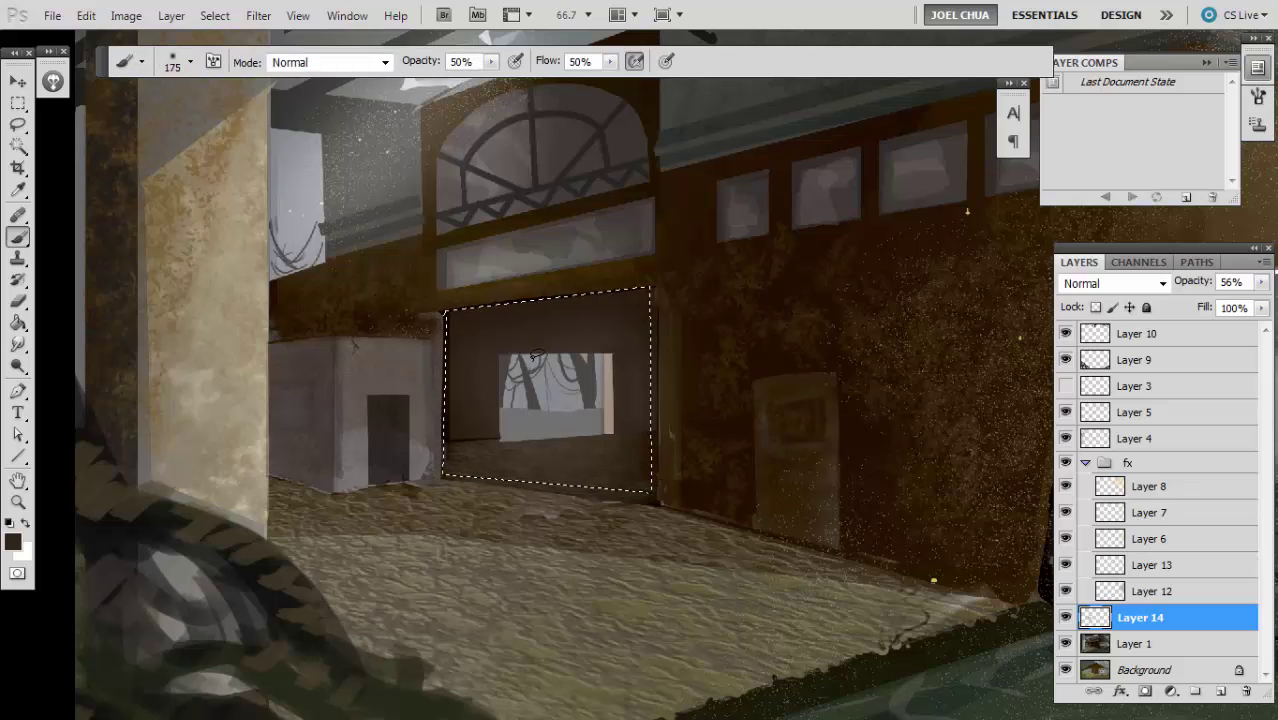
{"action": "left_click", "coordinate": [532, 356], "text": "alt"}
{"action": "key", "text": "ctrl+shift+alt+n"}
{"action": "key", "text": "]"}
{"action": "key", "text": "]"}
{"action": "mouse_move", "coordinate": [440, 380]}
{"action": "left_mouse_down"}
{"action": "mouse_move", "coordinate": [483, 287]}
{"action": "mouse_move", "coordinate": [671, 394]}
{"action": "left_mouse_up"}
{"action": "key", "text": "ctrl+d"}
{"action": "key", "text": "l"}
- Lower the new haze layer's opacity to 45%
{"action": "key", "text": "ctrl+minus"}
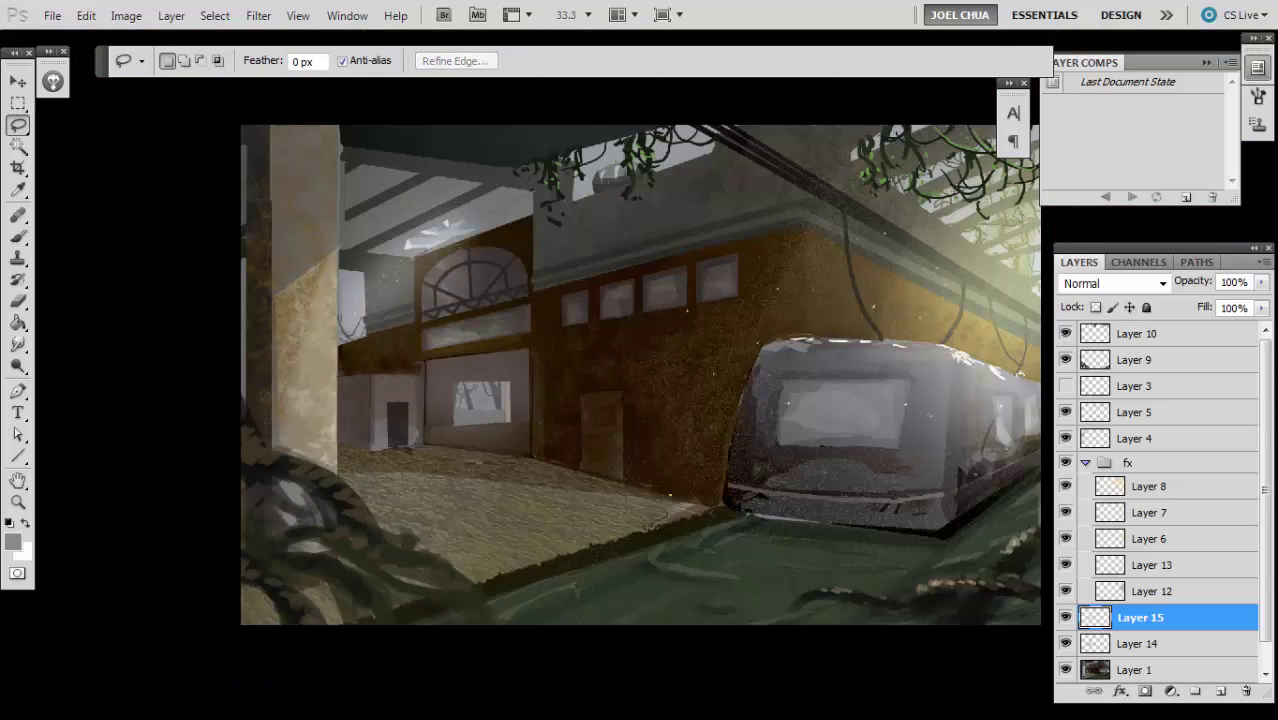
{"action": "key", "text": "v"}
{"action": "key", "text": "4"}
{"action": "key", "text": "5"}
{"action": "key", "text": "ctrl+plus"}
{"action": "key", "text": "l"}
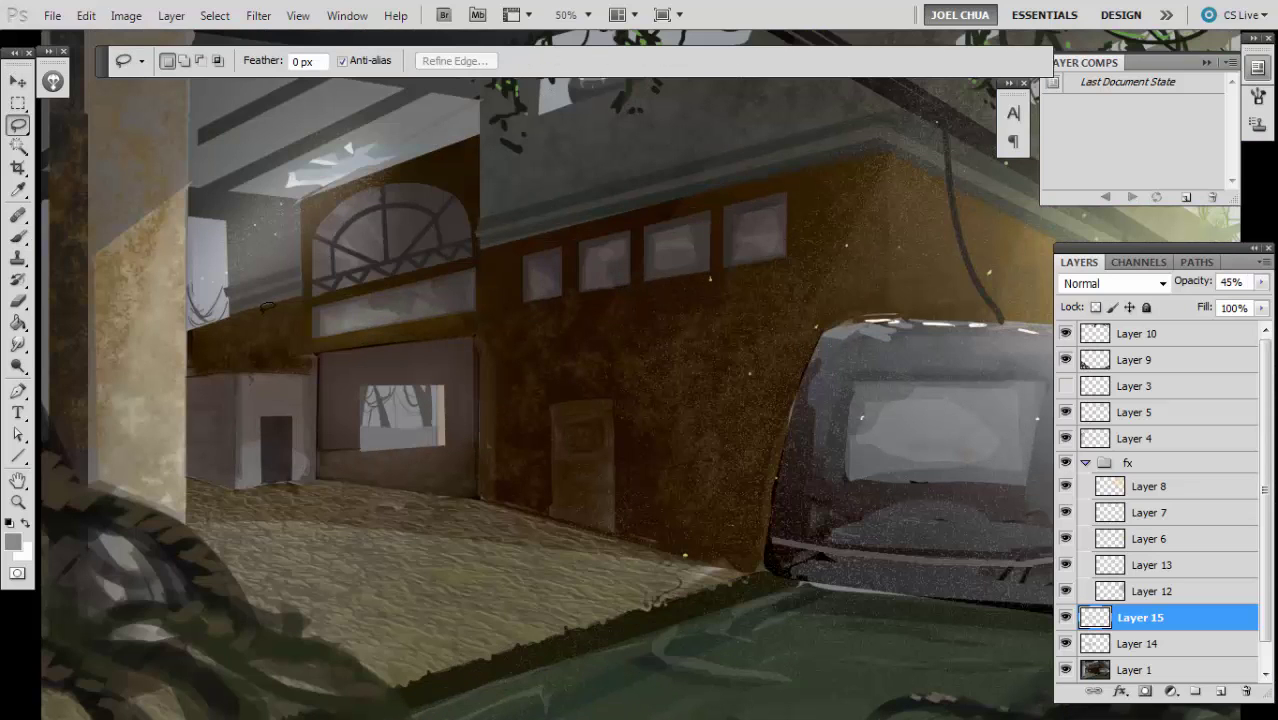
{"action": "key", "text": "m"}
{"action": "left_click_drag", "start_coordinate": [262, 312], "coordinate": [317, 441]}
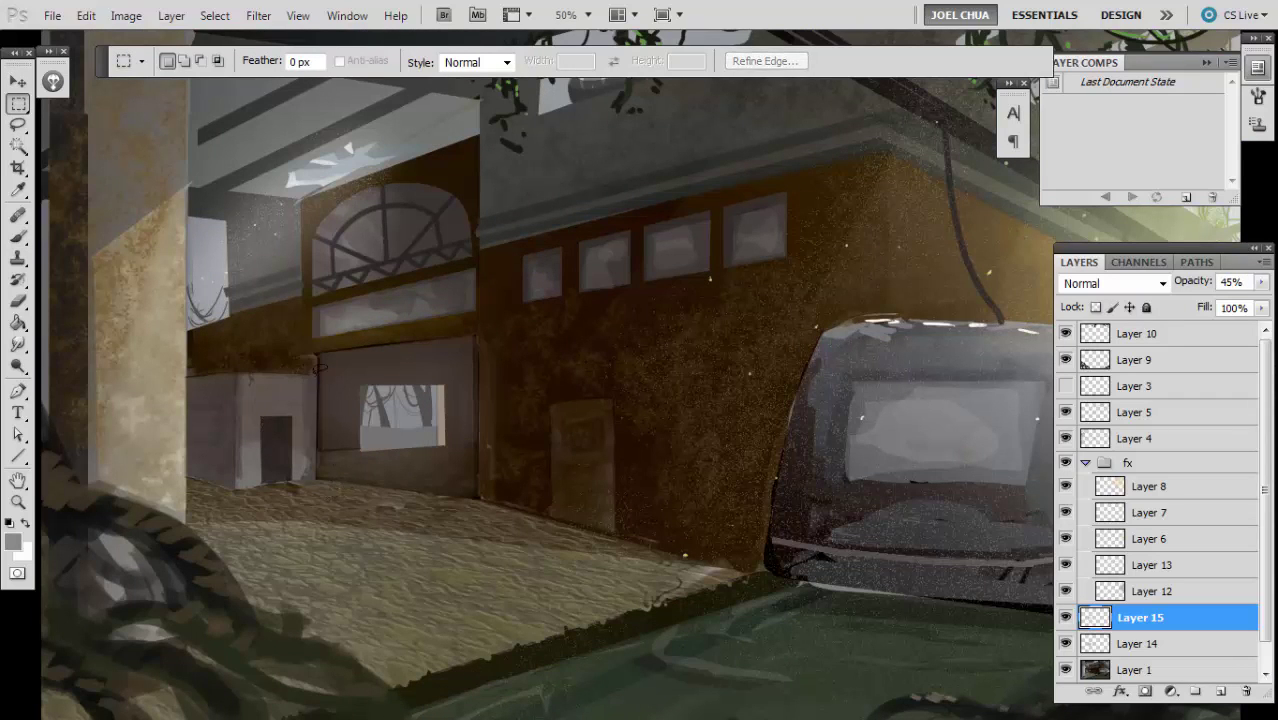
{"action": "key", "text": "ctrl+d"}
- Merge the new haze layer into Layer 14 beneath it
{"action": "key", "text": "l"}
{"action": "key", "text": "ctrl+minus"}
{"action": "key", "text": "ctrl+minus"}
{"action": "key", "text": "ctrl+plus"}
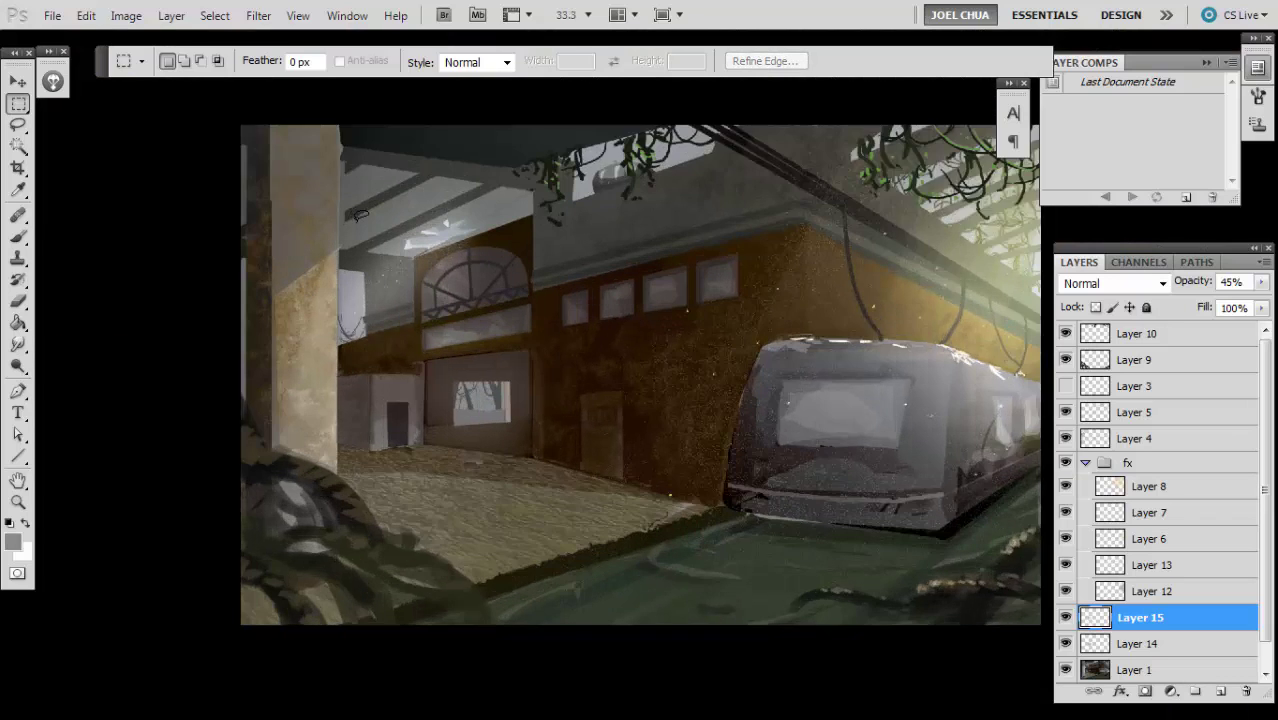
{"action": "key", "text": "ctrl+plus"}
{"action": "key", "text": "ctrl+e"}
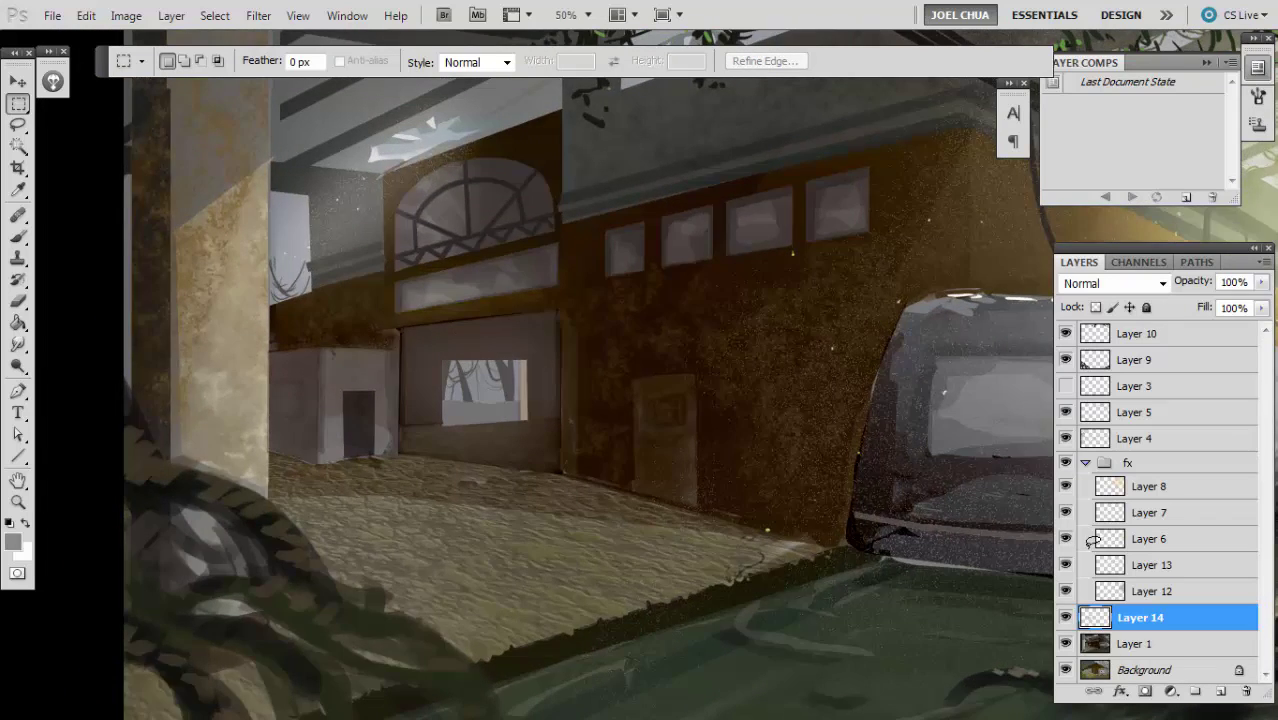
{"action": "key", "text": "ctrl+minus"}
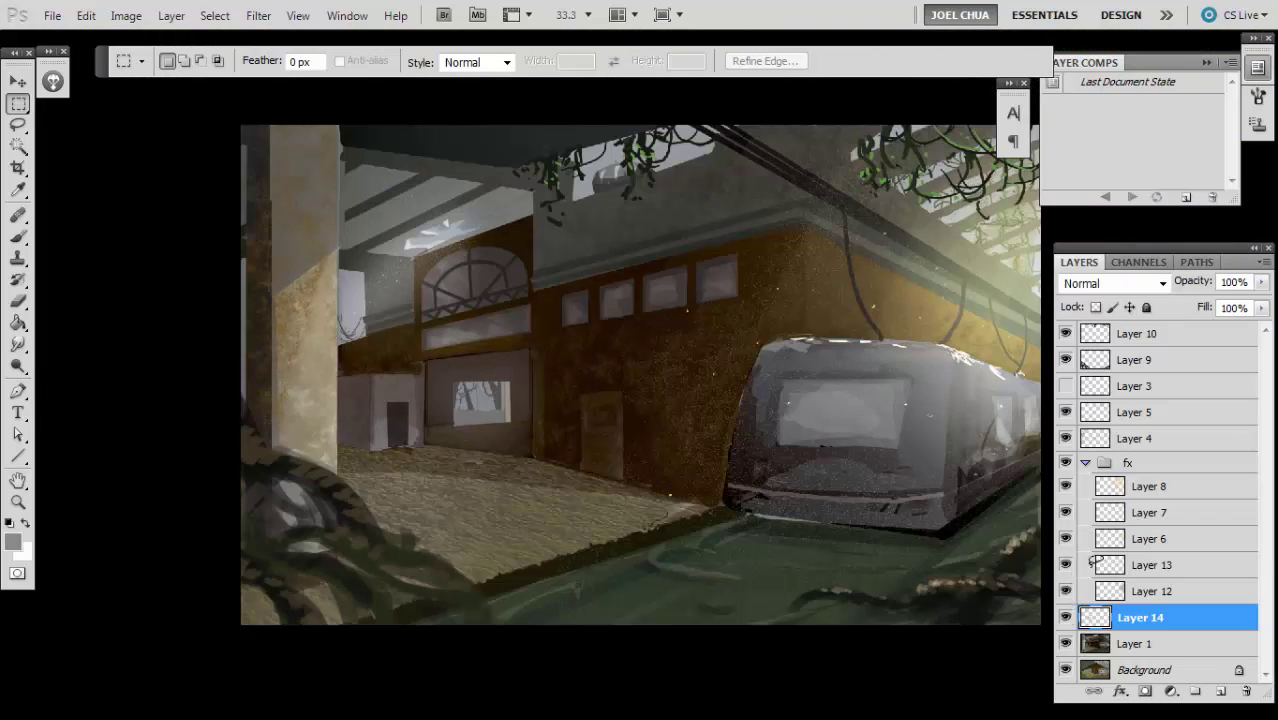
- Collapse the fx group and add a new layer directly above Layer 1
{"action": "left_click", "coordinate": [1100, 487]}
{"action": "left_click", "coordinate": [1085, 462]}
{"action": "left_click", "coordinate": [1093, 506]}
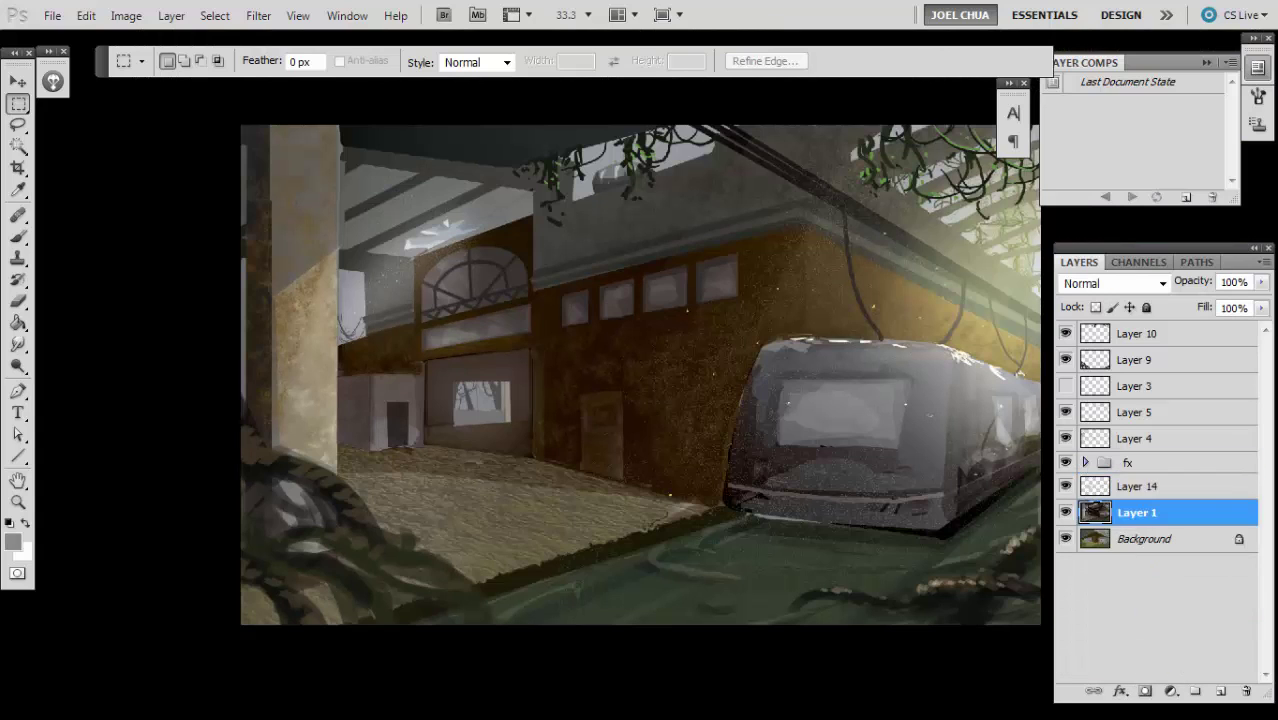
{"action": "key", "text": "ctrl+shift+alt+n"}
- Paint soft grey haze over the ground in front of the passage with a much larger brush
{"action": "key", "text": "b"}
{"action": "key", "text": "bracketright"}
{"action": "key", "text": "bracketright"}
{"action": "key", "text": "bracketright"}
{"action": "key", "text": "bracketright"}
{"action": "key", "text": "bracketright"}
{"action": "key", "text": "bracketright"}
{"action": "key", "text": "bracketright"}
{"action": "key", "text": "bracketright"}
{"action": "key", "text": "bracketright"}
{"action": "key", "text": "bracketright"}
{"action": "key", "text": "bracketright"}
{"action": "key", "text": "bracketright"}
{"action": "key", "text": "bracketright"}
{"action": "mouse_move", "coordinate": [512, 428]}
{"action": "left_mouse_down"}
{"action": "mouse_move", "coordinate": [395, 440]}
{"action": "mouse_move", "coordinate": [570, 450]}
{"action": "mouse_move", "coordinate": [632, 476]}
{"action": "left_mouse_up"}
- Pick a different eraser tip and thin the grey haze in front of the passage
{"action": "key", "text": "e"}
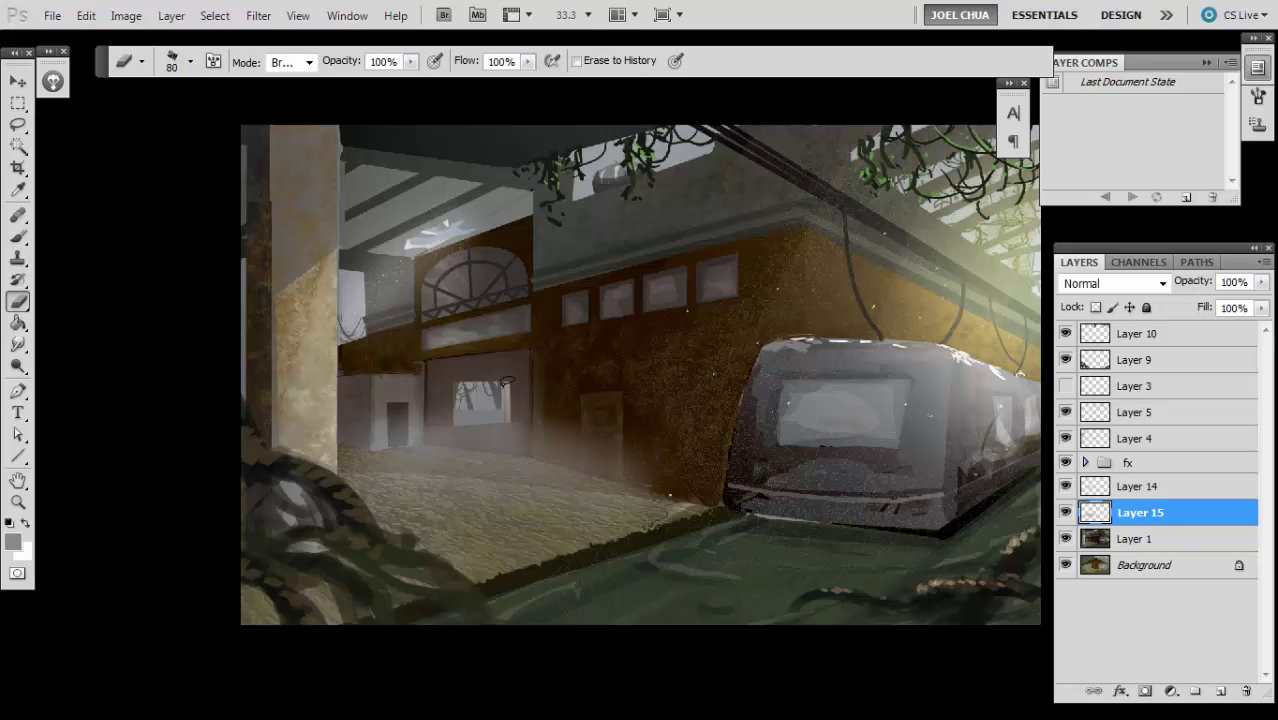
{"action": "right_click", "coordinate": [628, 472]}
{"action": "double_click", "coordinate": [715, 535]}
{"action": "mouse_move", "coordinate": [560, 425]}
{"action": "left_mouse_down"}
{"action": "mouse_move", "coordinate": [620, 470]}
{"action": "mouse_move", "coordinate": [370, 445]}
{"action": "mouse_move", "coordinate": [509, 481]}
{"action": "left_mouse_up"}
- Sample the swamp green, adjust it in the colour picker and brush soft green haze across the foreground water
{"action": "key", "text": "b"}
{"action": "left_click", "coordinate": [736, 561], "text": "alt"}
{"action": "key", "text": "n"}
{"action": "left_click", "coordinate": [867, 332]}
{"action": "left_click", "coordinate": [1050, 384]}
{"action": "left_click_drag", "start_coordinate": [1049, 384], "coordinate": [1049, 388]}
{"action": "left_click", "coordinate": [928, 313]}
{"action": "key", "text": "Return"}
{"action": "mouse_move", "coordinate": [890, 560]}
{"action": "left_mouse_down"}
{"action": "mouse_move", "coordinate": [640, 568]}
{"action": "mouse_move", "coordinate": [376, 539]}
{"action": "left_mouse_up"}
- Erase and repaint parts of the green foreground haze, and choose a more muted green as the foreground colour
{"action": "key", "text": "ctrl+minus"}
{"action": "key", "text": "e"}
{"action": "mouse_move", "coordinate": [530, 525]}
{"action": "left_mouse_down"}
{"action": "mouse_move", "coordinate": [779, 551]}
{"action": "mouse_move", "coordinate": [552, 515]}
{"action": "left_mouse_up"}
{"action": "key", "text": "b"}
{"action": "left_click_drag", "start_coordinate": [932, 518], "coordinate": [880, 494]}
{"action": "key", "text": "n"}
{"action": "left_click", "coordinate": [888, 325]}
{"action": "key", "text": "Return"}
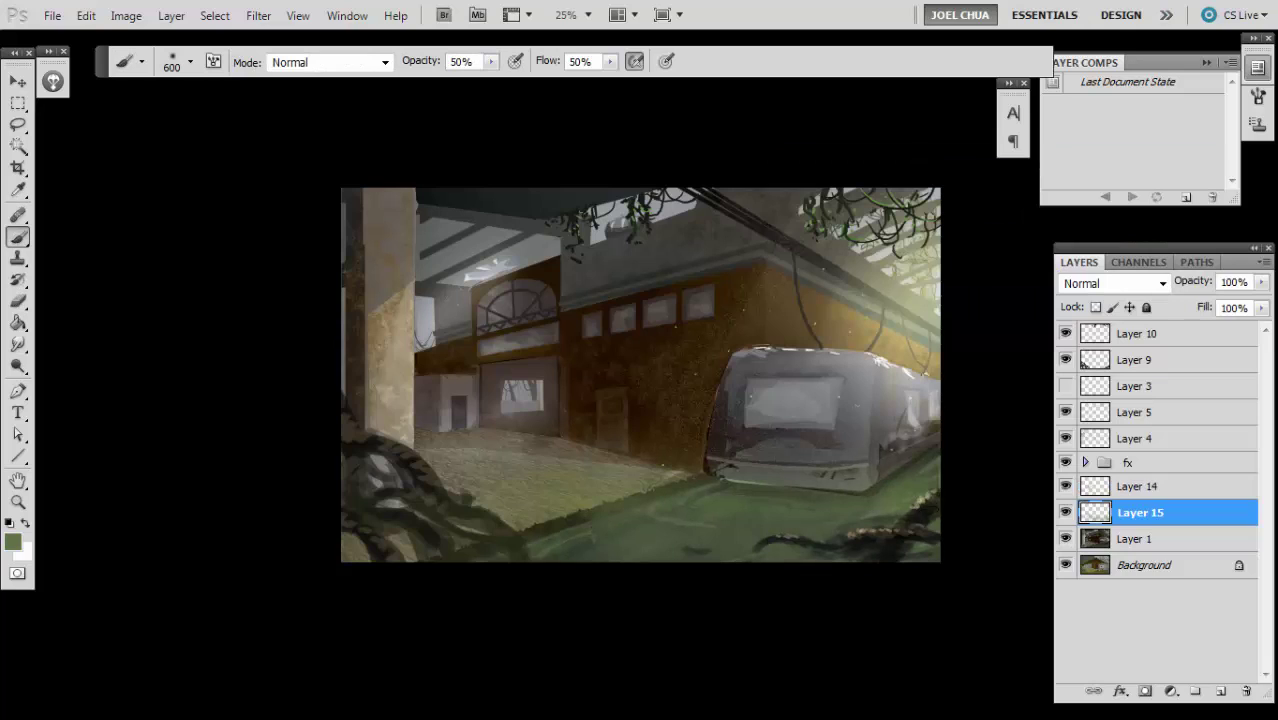
- Move the haze layer up the stack to directly beneath Layer 10
{"action": "key", "text": "ctrl+bracketright"}
{"action": "key", "text": "ctrl+bracketright"}
{"action": "key", "text": "ctrl+bracketright"}
{"action": "key", "text": "ctrl+bracketright"}
{"action": "key", "text": "ctrl+bracketright"}
{"action": "key", "text": "ctrl+bracketright"}
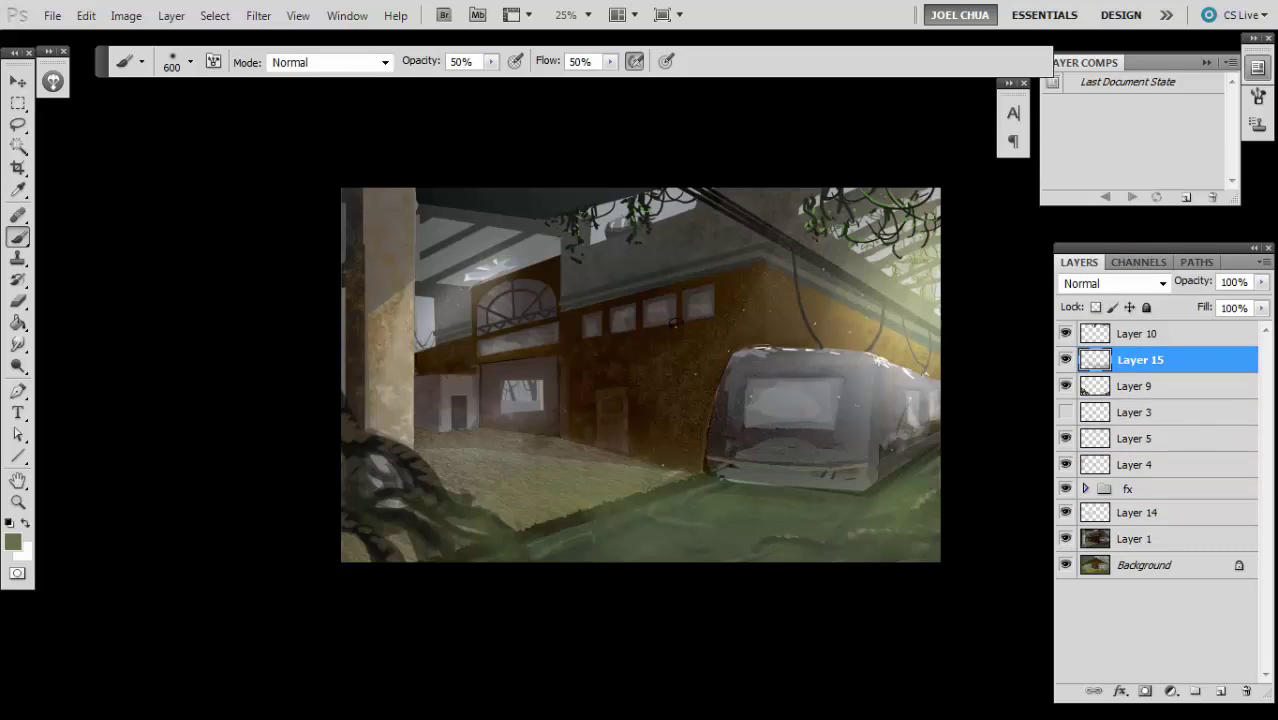
- Blend the muted green haze over the foreground water and bank by alternately erasing and brushing
{"action": "key", "text": "e"}
{"action": "left_click_drag", "start_coordinate": [932, 519], "coordinate": [730, 561]}
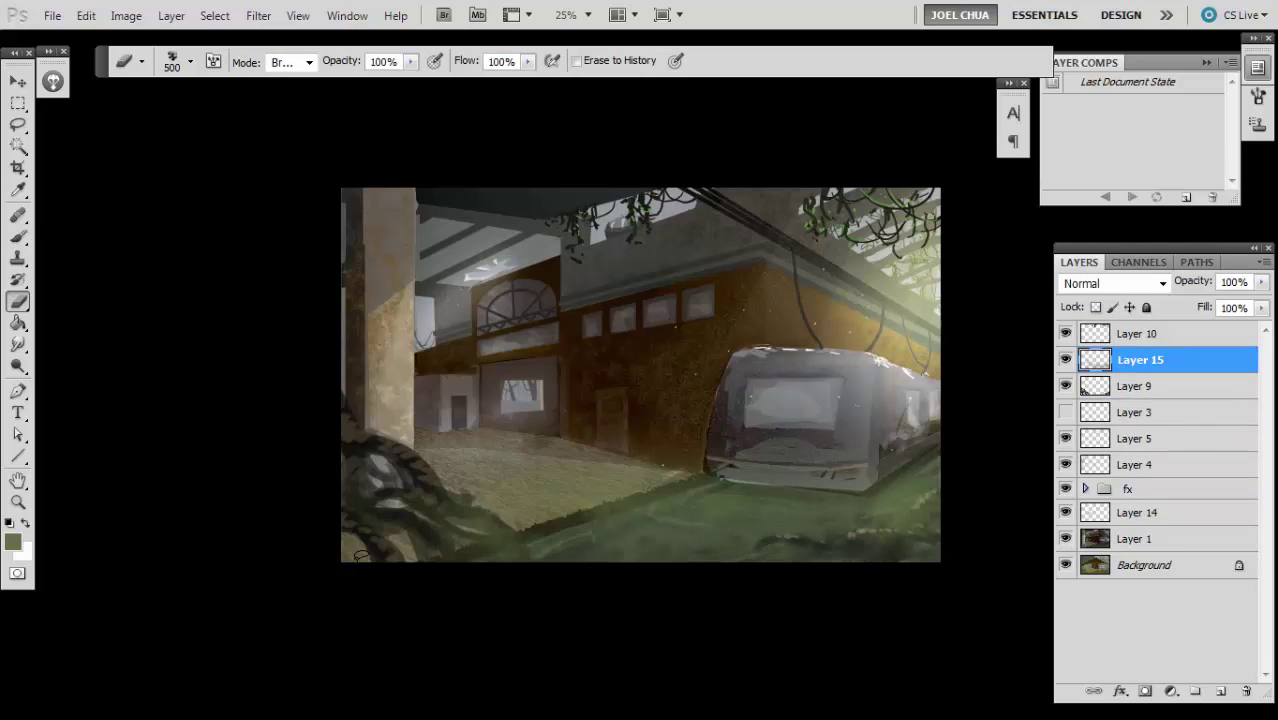
{"action": "key", "text": "b"}
{"action": "left_click_drag", "start_coordinate": [527, 540], "coordinate": [626, 528]}
{"action": "key", "text": "e"}
{"action": "mouse_move", "coordinate": [483, 472]}
{"action": "left_mouse_down"}
{"action": "mouse_move", "coordinate": [600, 540]}
{"action": "mouse_move", "coordinate": [880, 544]}
{"action": "left_mouse_up"}
- Erase haze from the paved ground and brush muted green haze over the roots below the pillar, trimming the excess
{"action": "key", "text": "b"}
{"action": "key", "text": "e"}
{"action": "mouse_move", "coordinate": [576, 446]}
{"action": "left_mouse_down"}
{"action": "mouse_move", "coordinate": [491, 463]}
{"action": "mouse_move", "coordinate": [440, 437]}
{"action": "left_mouse_up"}
{"action": "key", "text": "b"}
{"action": "left_click_drag", "start_coordinate": [350, 545], "coordinate": [570, 515]}
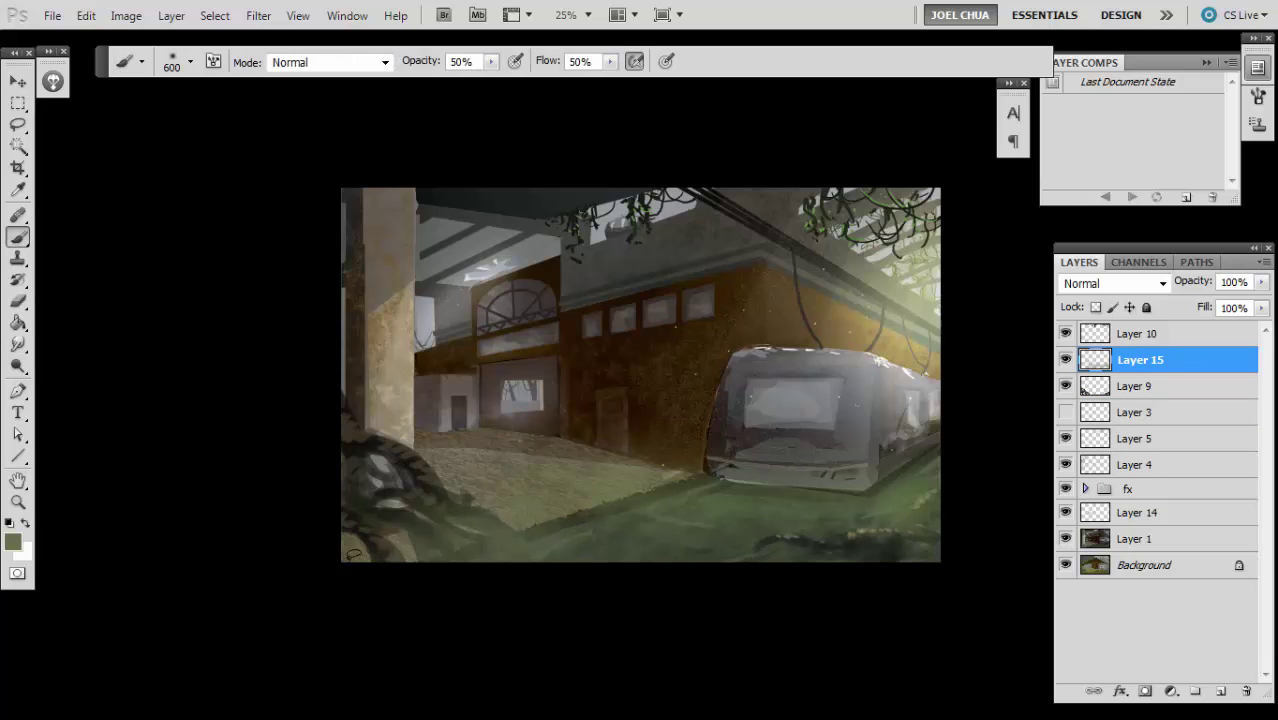
{"action": "key", "text": "e"}
{"action": "left_click_drag", "start_coordinate": [470, 558], "coordinate": [534, 552]}
- Add another new layer directly above Layer 1
{"action": "key", "text": "ctrl+plus"}
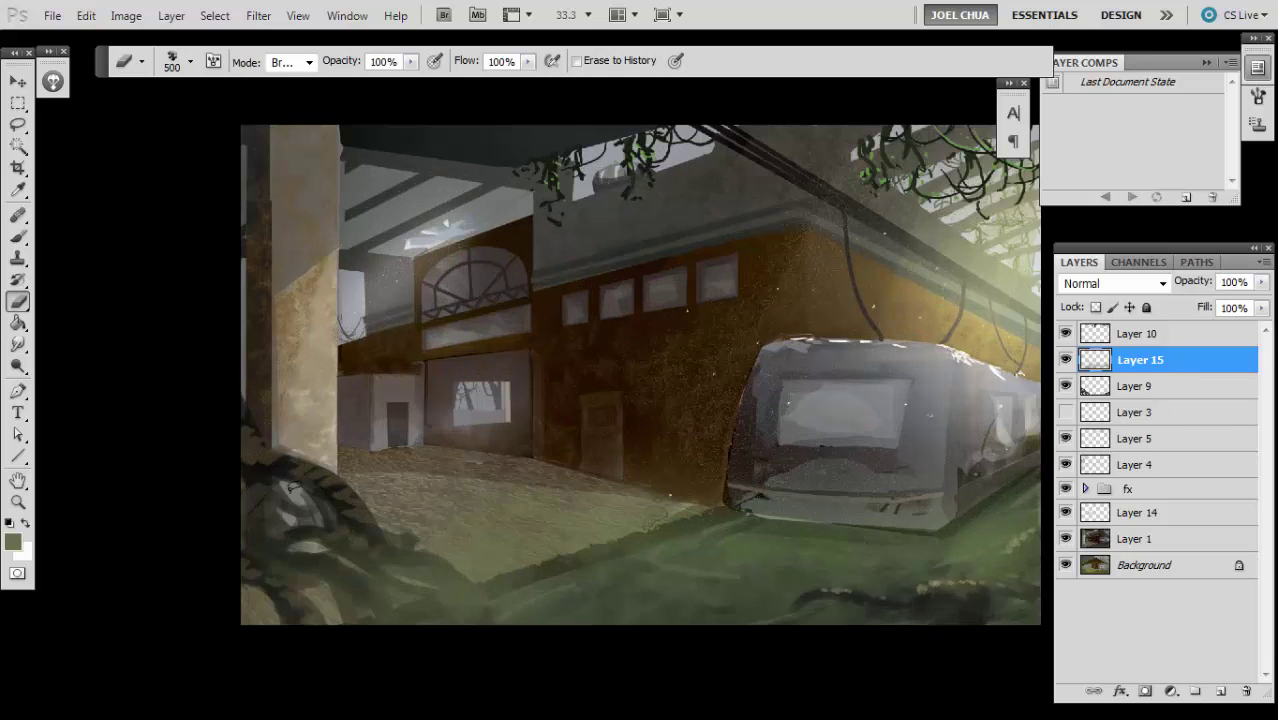
{"action": "left_click_drag", "start_coordinate": [587, 413], "coordinate": [709, 373]}
{"action": "key", "text": "b"}
{"action": "key", "text": "alt+comma"}
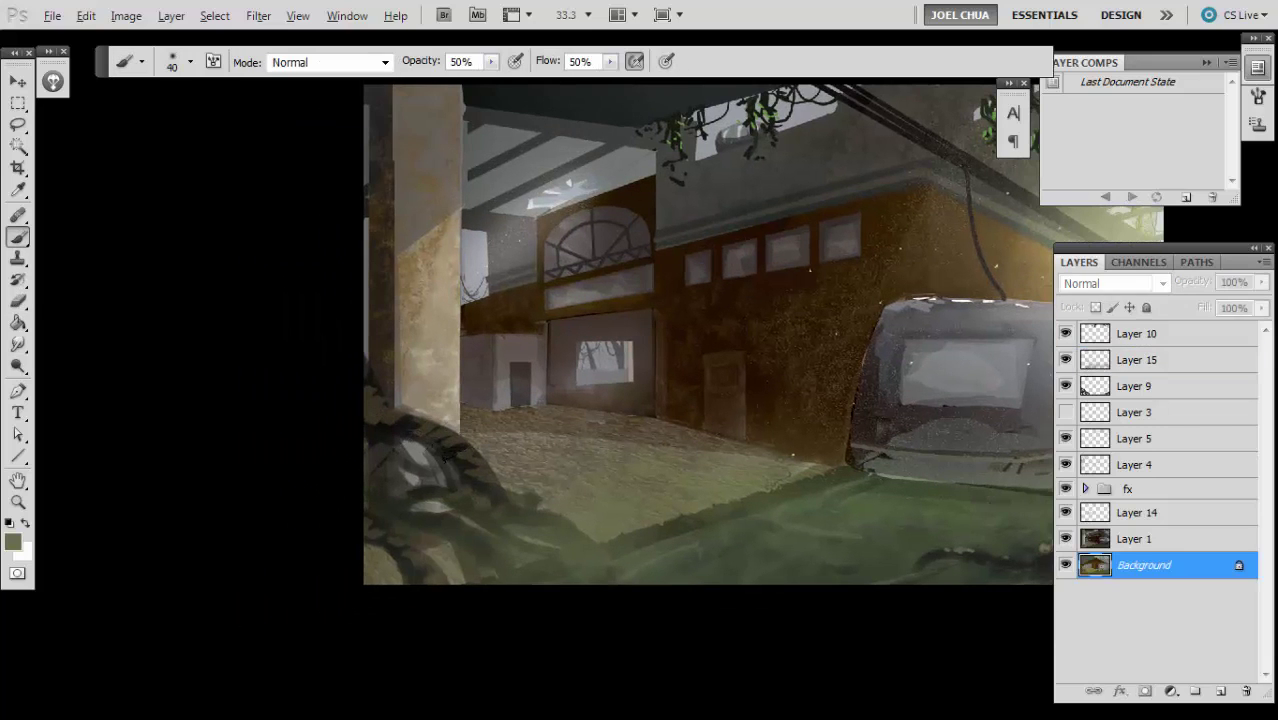
{"action": "key", "text": "alt+bracketright"}
{"action": "key", "text": "ctrl+shift+alt+n"}
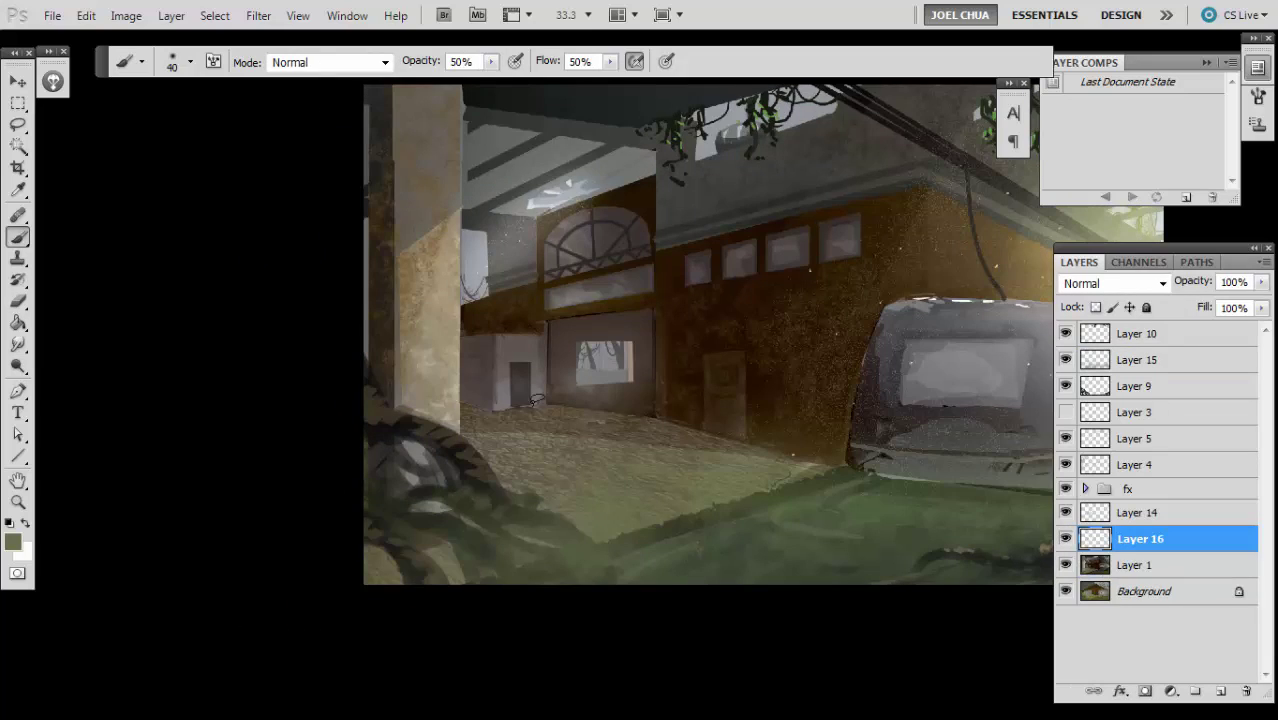
{"action": "key", "text": "l"}
{"action": "mouse_move", "coordinate": [372, 560]}
{"action": "left_mouse_down"}
{"action": "mouse_move", "coordinate": [410, 582]}
{"action": "mouse_move", "coordinate": [411, 557]}
{"action": "mouse_move", "coordinate": [466, 570]}
{"action": "mouse_move", "coordinate": [365, 526]}
{"action": "mouse_move", "coordinate": [364, 556]}
{"action": "left_mouse_up"}
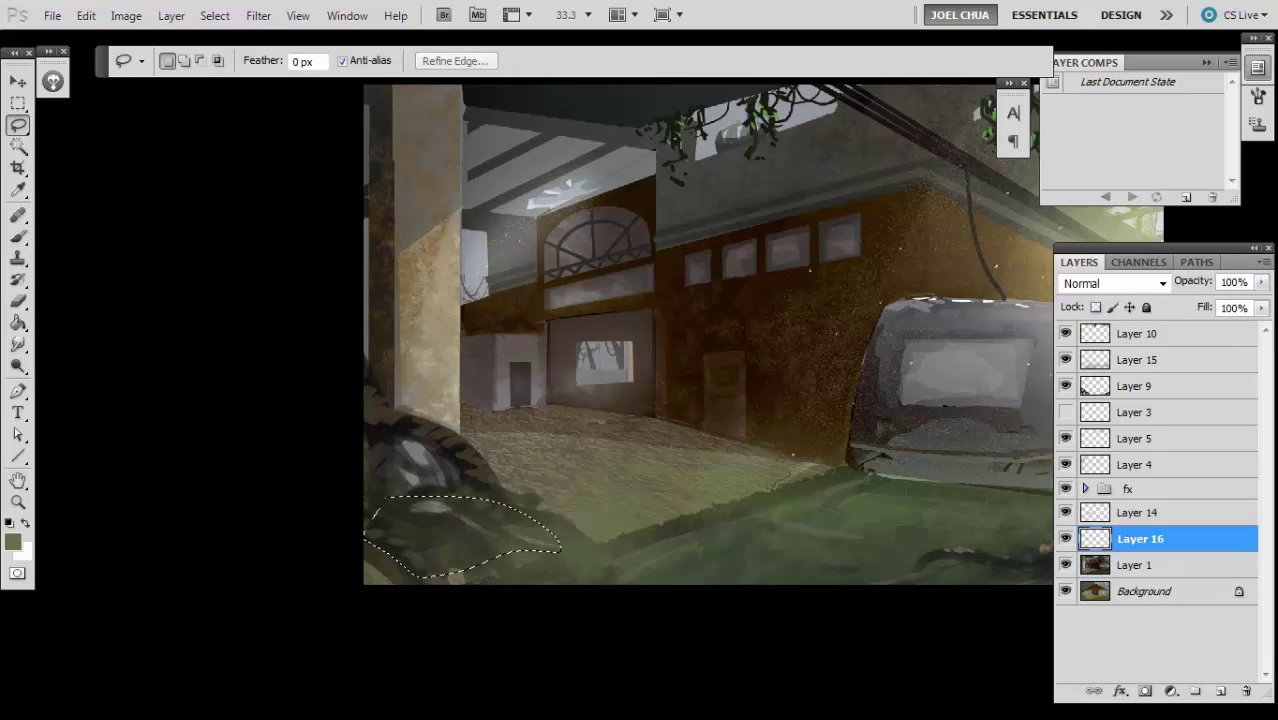
{"action": "key", "text": "ctrl+d"}
{"action": "key", "text": "ctrl+minus"}
{"action": "key", "text": "ctrl+minus"}
{"action": "key", "text": "ctrl+plus"}
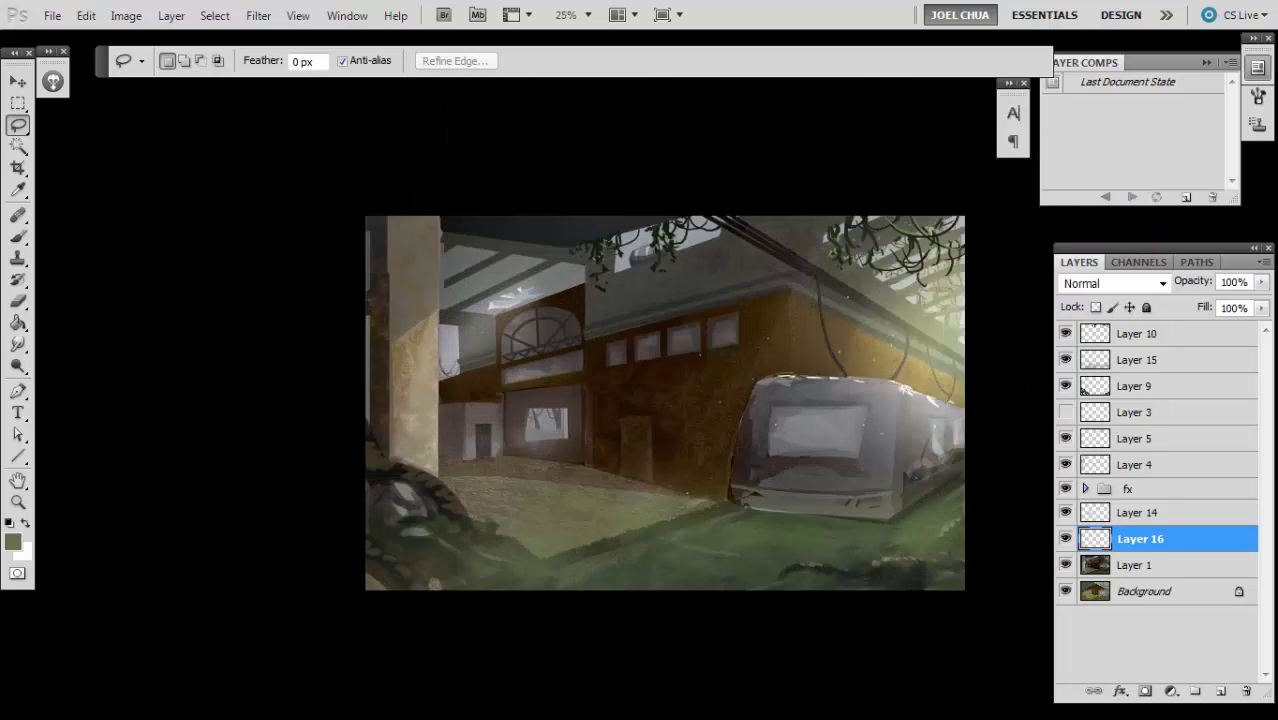
- Add a new layer above Layer 10 and set up a hard full-opacity brush with a green foreground colour
{"action": "key", "text": "ctrl+plus"}
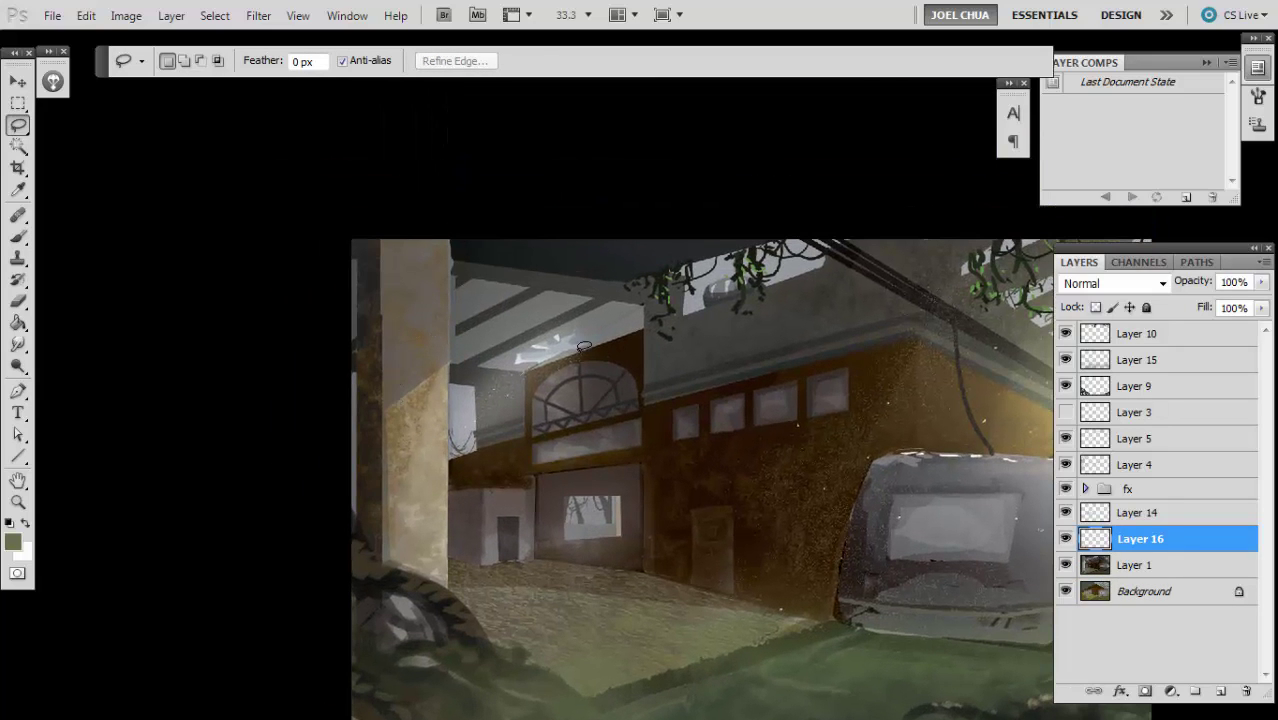
{"action": "left_click", "coordinate": [1098, 328]}
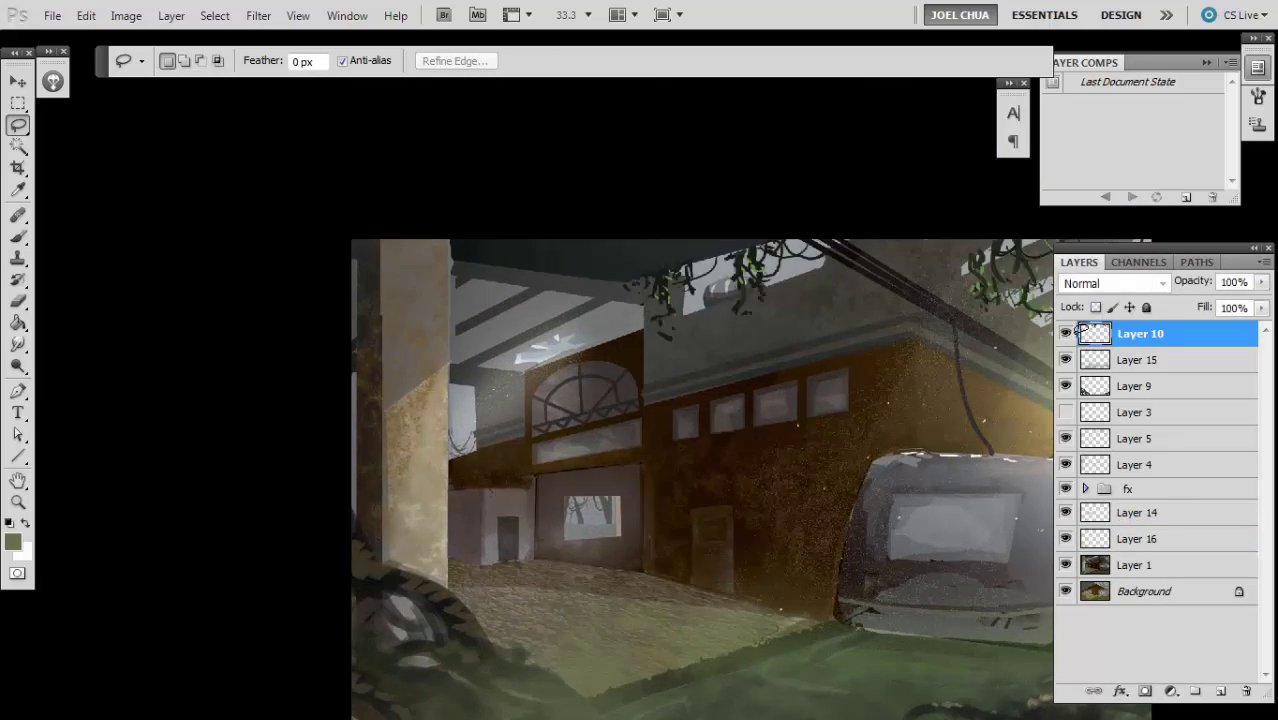
{"action": "key", "text": "ctrl+shift+alt+n"}
{"action": "key", "text": "b"}
{"action": "key", "text": "n"}
{"action": "left_click", "coordinate": [873, 286]}
{"action": "left_click", "coordinate": [1051, 382]}
{"action": "key", "text": "Return"}
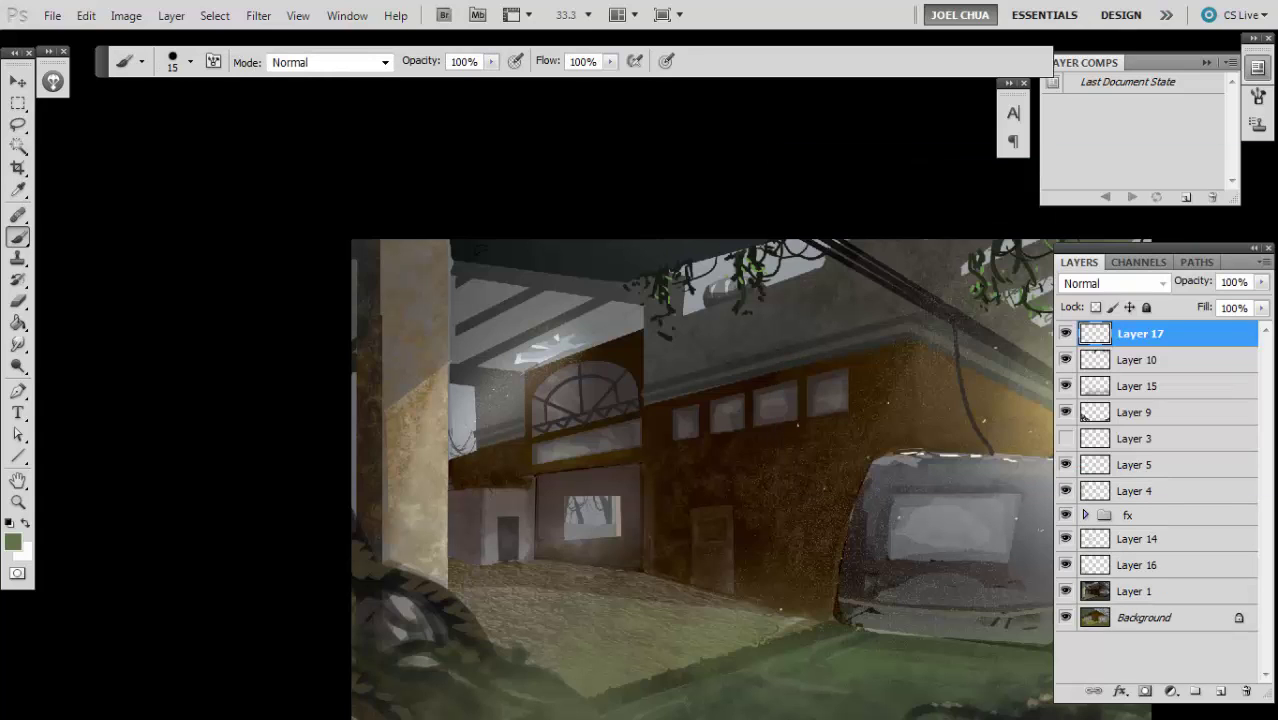
- Paint looping vines across the top of the pillar in green, then add strands in a very dark green
{"action": "key", "text": "]"}
{"action": "key", "text": "]"}
{"action": "mouse_move", "coordinate": [420, 276]}
{"action": "left_mouse_down"}
{"action": "mouse_move", "coordinate": [352, 308]}
{"action": "mouse_move", "coordinate": [372, 310]}
{"action": "left_mouse_up"}
{"action": "key", "text": "n"}
{"action": "left_click", "coordinate": [924, 399]}
{"action": "key", "text": "Return"}
{"action": "key", "text": "["}
{"action": "left_click_drag", "start_coordinate": [435, 256], "coordinate": [353, 326]}
{"action": "key", "text": "bracketright"}
{"action": "key", "text": "ctrl+minus"}
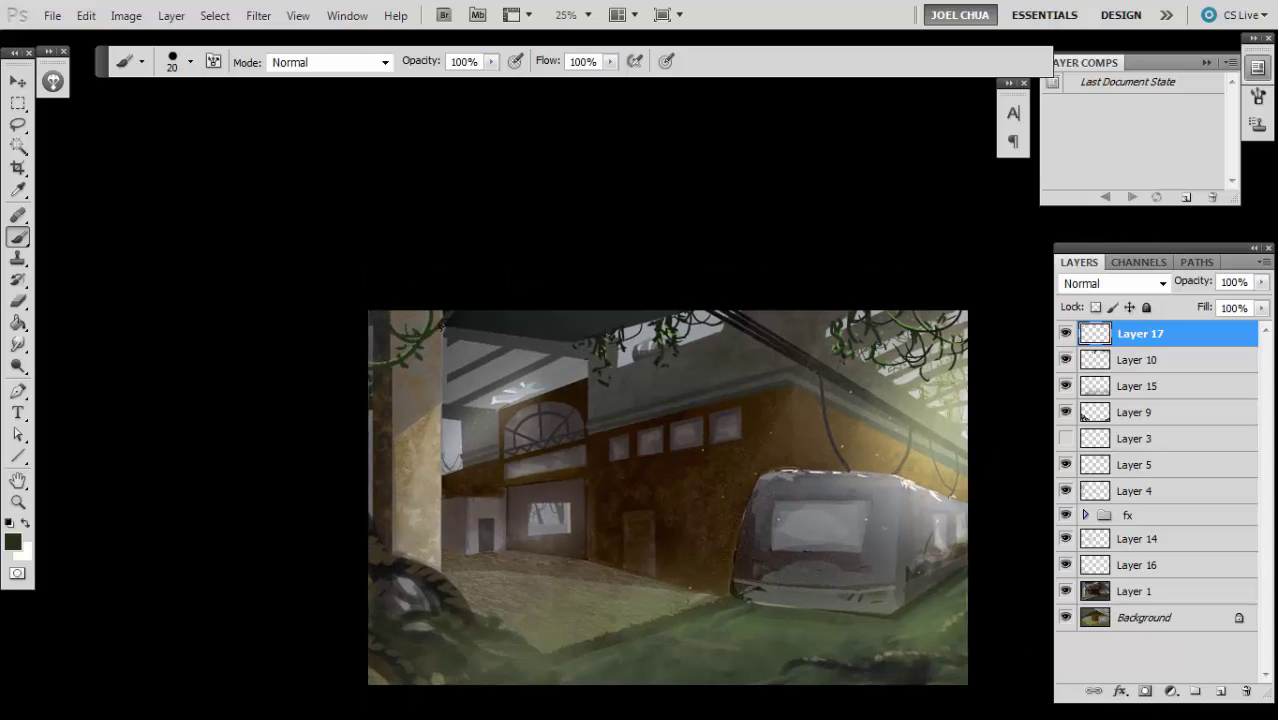
- Extend the dark green vines with leafy strands hanging down the pillar's face and edge
{"action": "left_click_drag", "start_coordinate": [434, 367], "coordinate": [360, 295]}
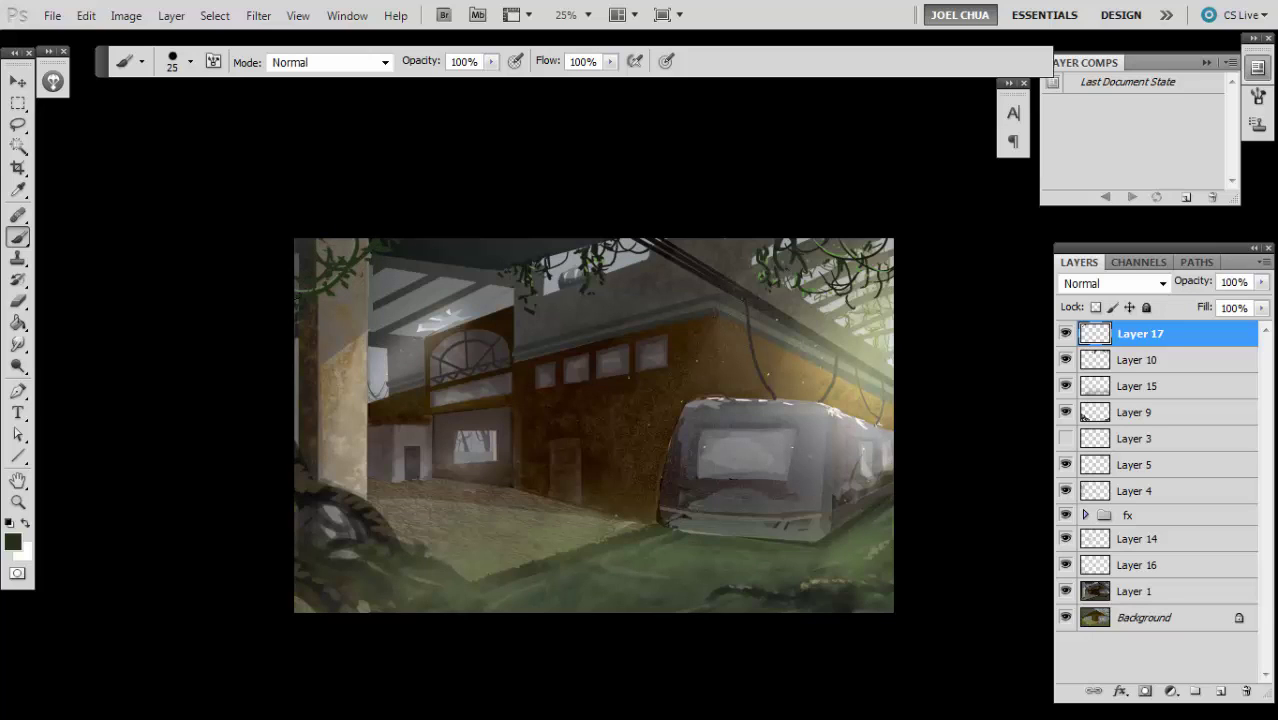
{"action": "left_click_drag", "start_coordinate": [302, 288], "coordinate": [374, 306]}
{"action": "left_click_drag", "start_coordinate": [346, 240], "coordinate": [349, 349]}
{"action": "left_click_drag", "start_coordinate": [368, 266], "coordinate": [374, 349]}
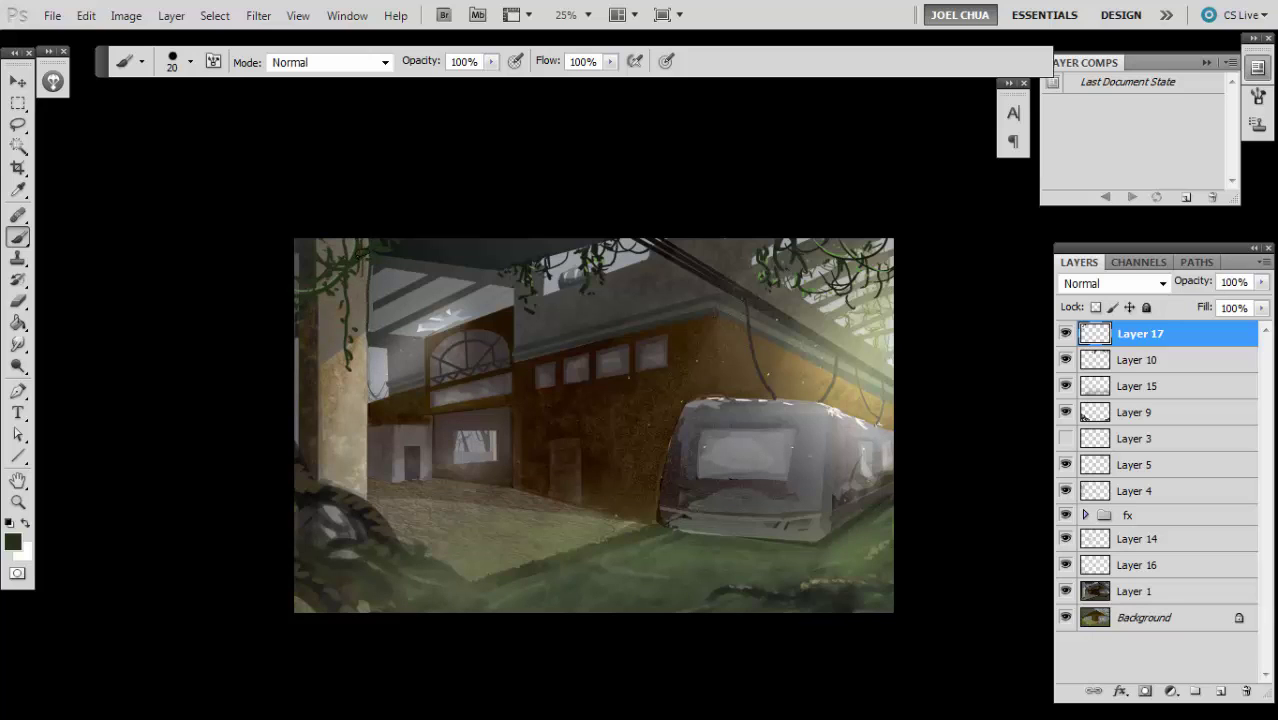
{"action": "left_click_drag", "start_coordinate": [362, 268], "coordinate": [366, 340]}
- Choose a bright light green, reduce the brush to 10 px and dab highlights on the pillar's vine leaves
{"action": "key", "text": "n"}
{"action": "left_click_drag", "start_coordinate": [924, 399], "coordinate": [925, 330]}
{"action": "key", "text": "Return"}
{"action": "key", "text": "n"}
{"action": "left_click", "coordinate": [894, 229]}
{"action": "key", "text": "Return"}
{"action": "key", "text": "["}
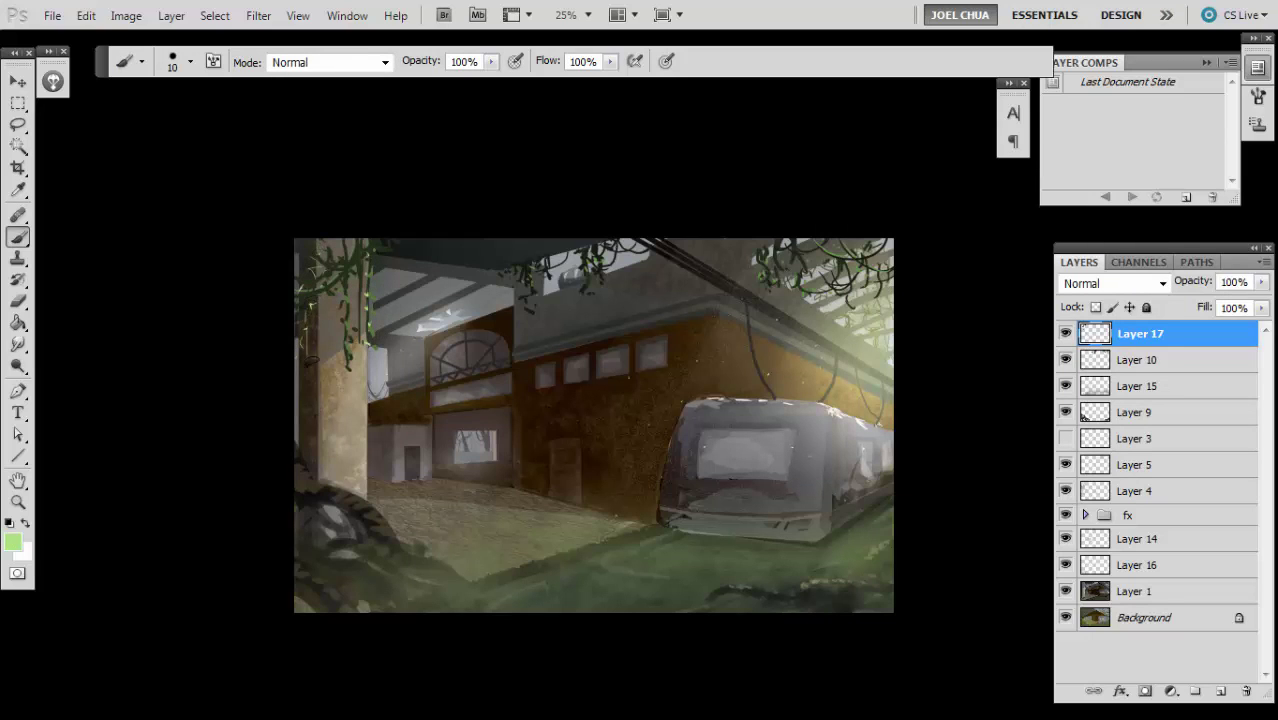
- Save the painting as a layered Photoshop file in the Tami Society folder, and preview it without the interface
{"action": "key", "text": "ctrl+shift+s"}
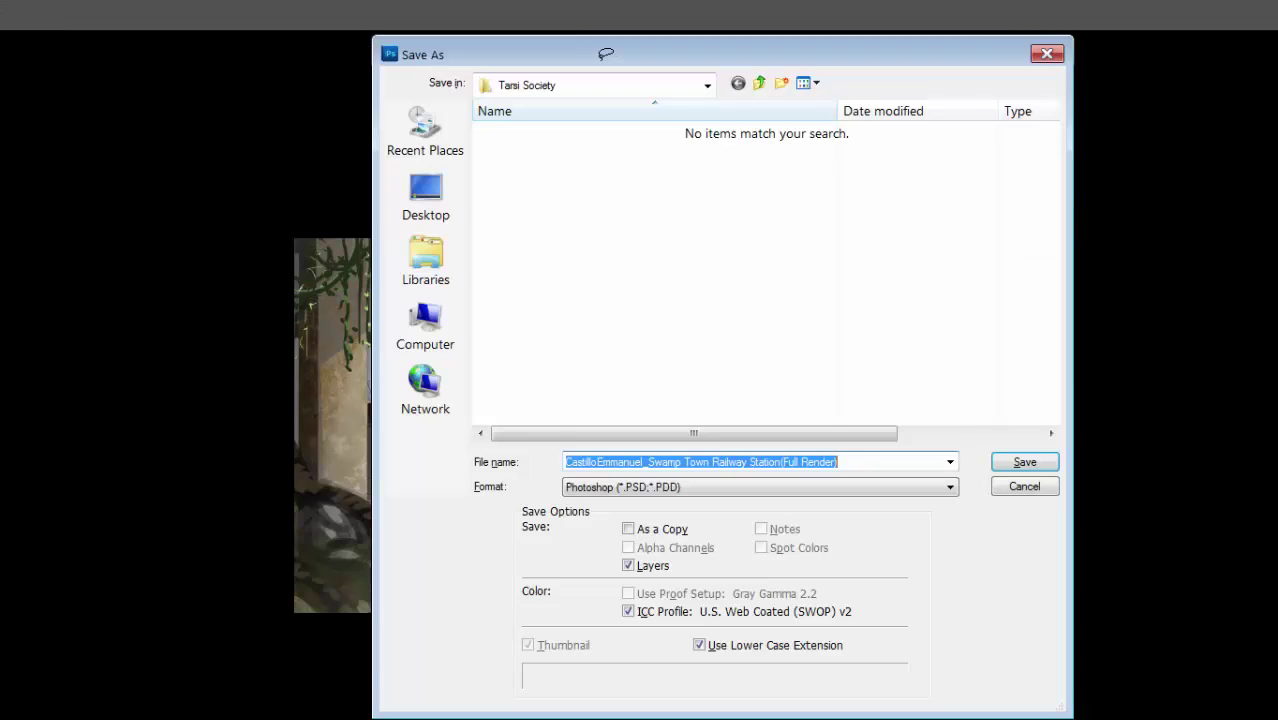
{"action": "left_click", "coordinate": [1001, 470]}
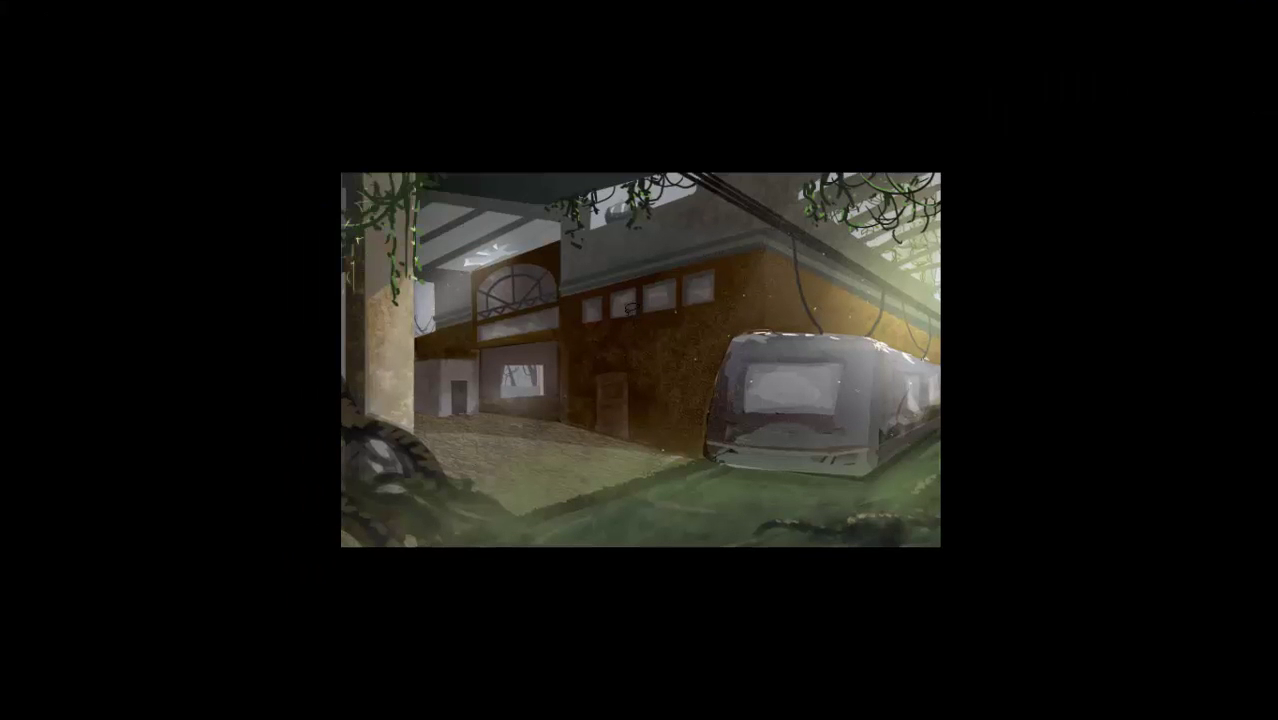
{"action": "key", "text": "Tab"}
{"action": "key", "text": "Tab"}
{"action": "key", "text": "Tab"}
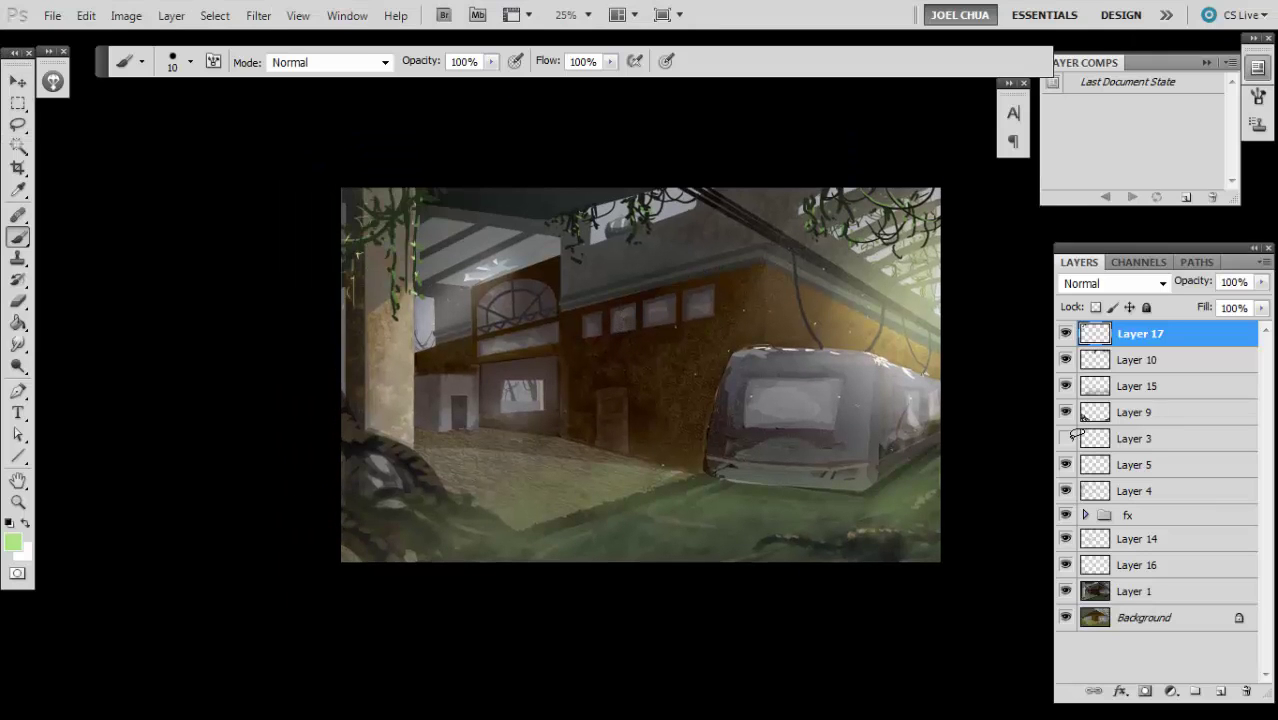
- Group all layers from Layer 17 down to Layer 1, leaving only the Background outside the group
{"action": "left_click", "coordinate": [1110, 563], "text": "shift"}
{"action": "left_click", "coordinate": [1123, 590], "text": "shift"}
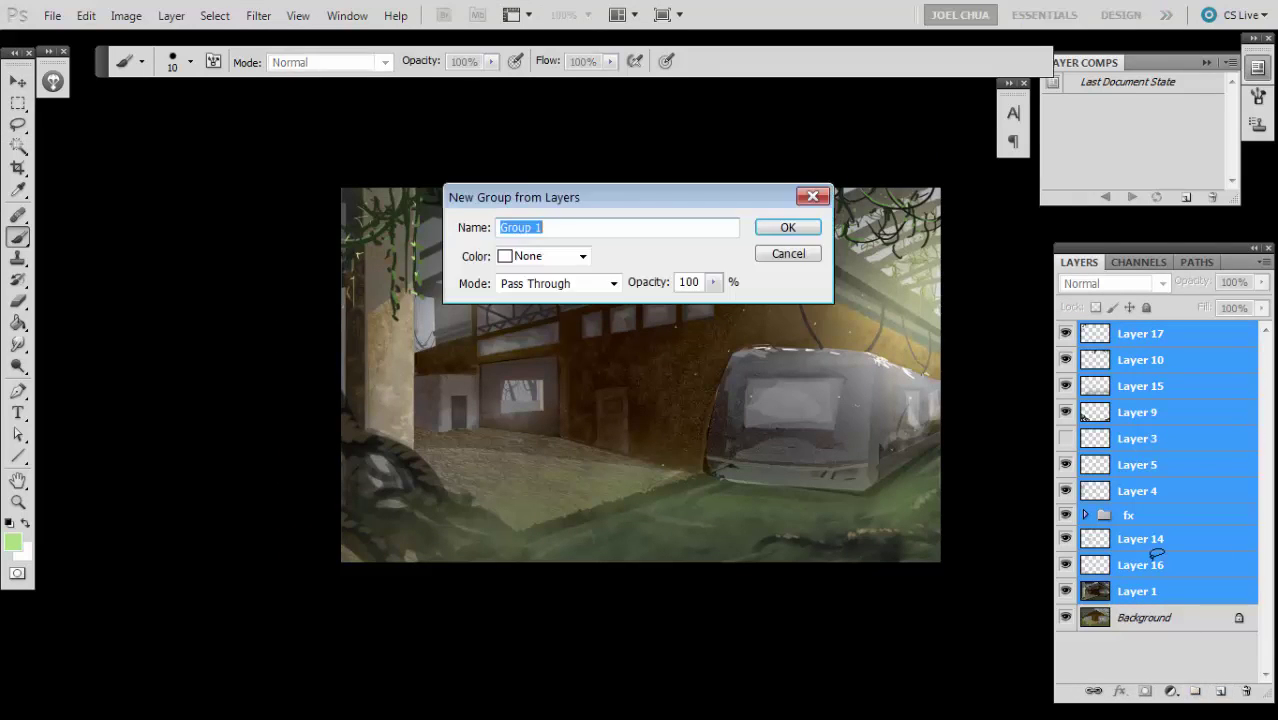
{"action": "key", "text": "ctrl+g"}
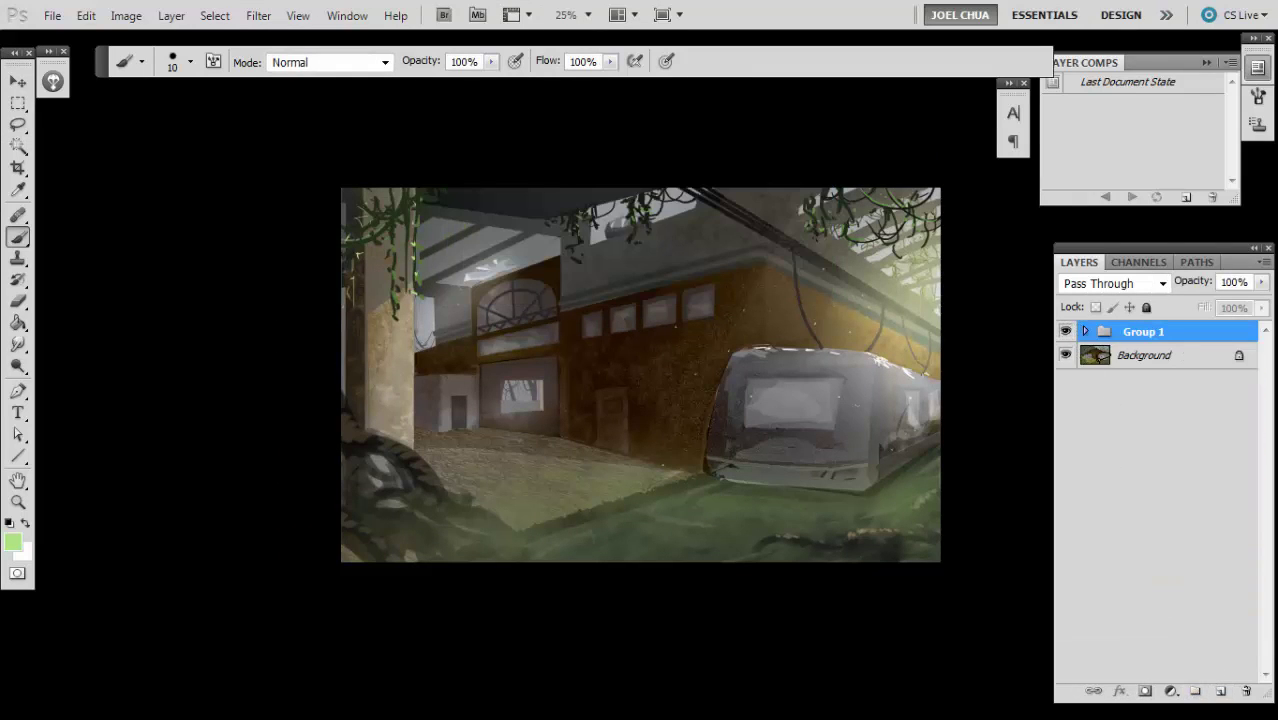
- Expand Group 1 and make Layer 1, just above the Background, the active layer
{"action": "left_click", "coordinate": [1120, 355]}
{"action": "left_click", "coordinate": [1085, 331]}
{"action": "left_click_drag", "start_coordinate": [734, 386], "coordinate": [609, 374]}
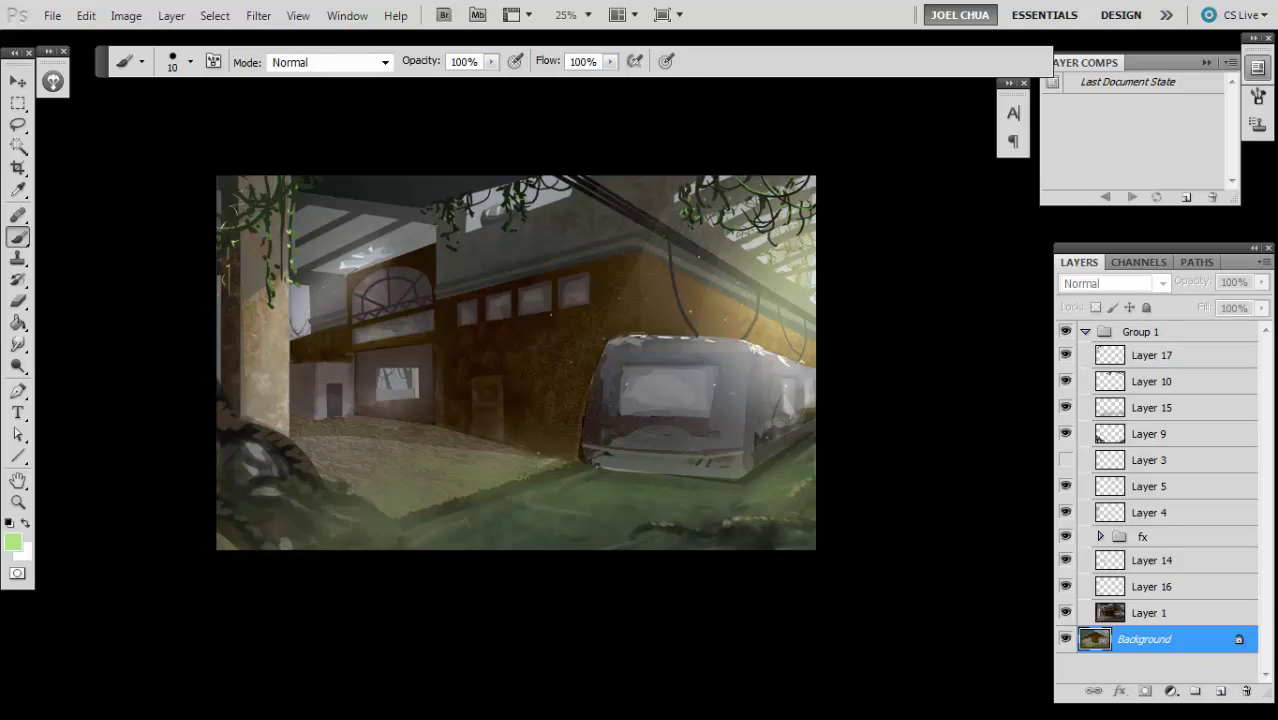
{"action": "left_click", "coordinate": [1112, 586]}
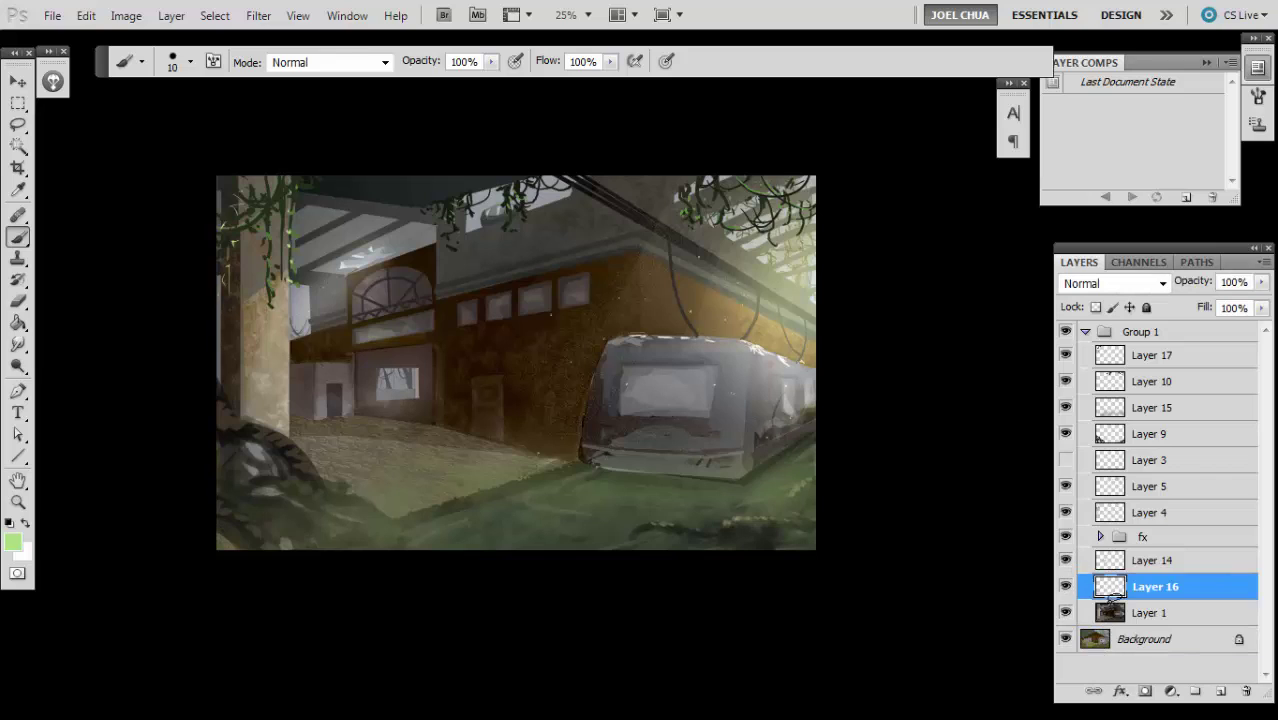
{"action": "left_click", "coordinate": [1112, 608]}
- Burn weathered texture into the train's front and darken its base with a 250 px textured brush on Midtones at 50% exposure
{"action": "key", "text": "o"}
{"action": "left_click", "coordinate": [140, 61]}
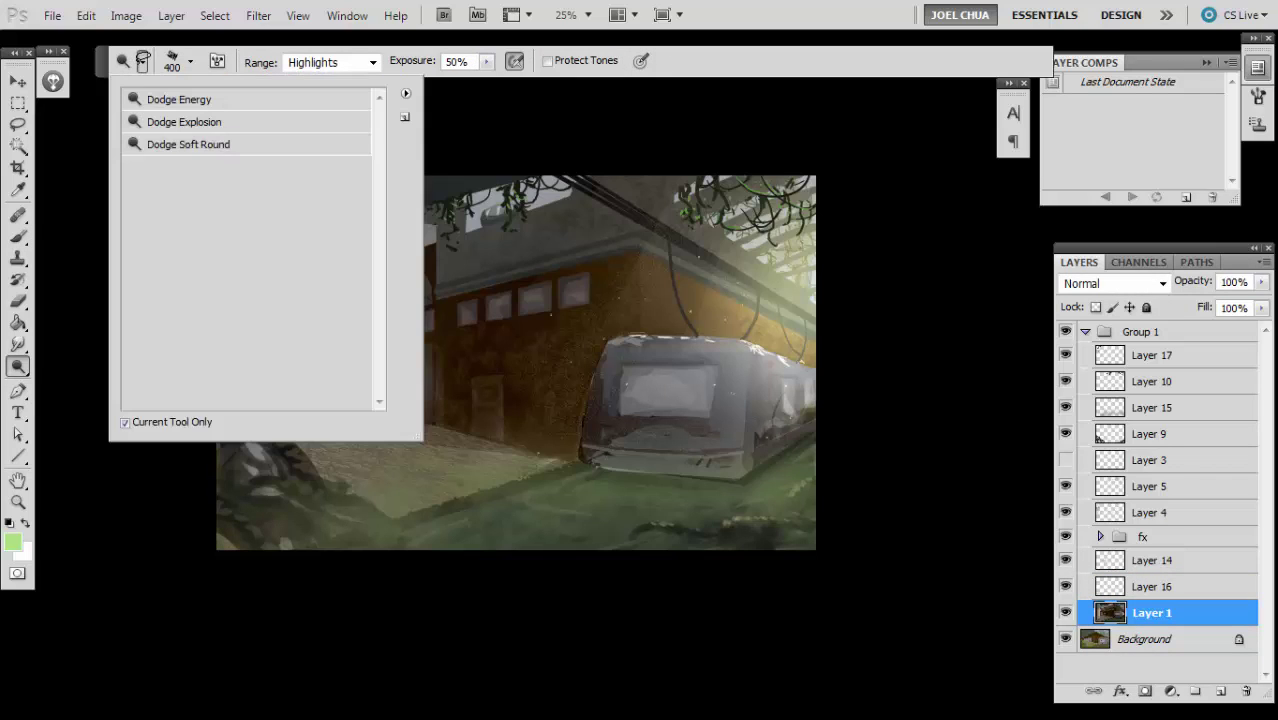
{"action": "left_click", "coordinate": [176, 134]}
{"action": "left_click", "coordinate": [141, 61]}
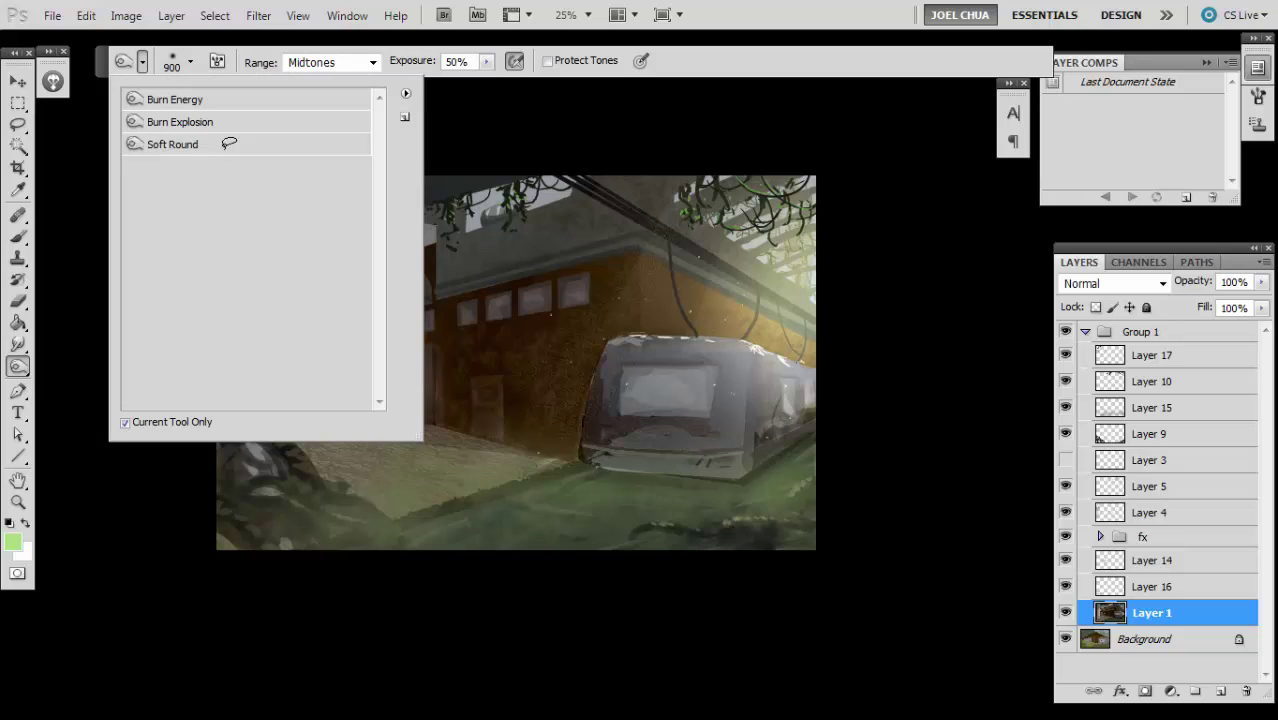
{"action": "left_click", "coordinate": [228, 142]}
{"action": "left_click", "coordinate": [219, 118]}
{"action": "double_click", "coordinate": [224, 143]}
{"action": "right_click", "coordinate": [542, 306]}
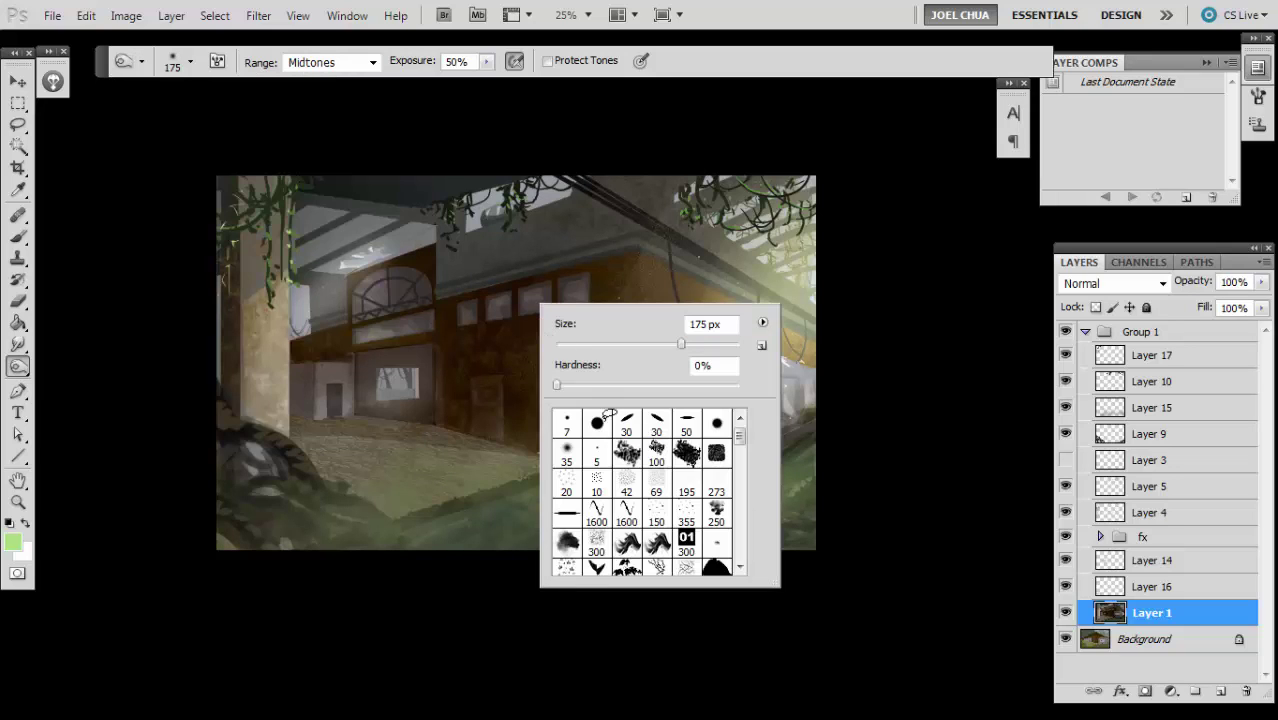
{"action": "double_click", "coordinate": [596, 542]}
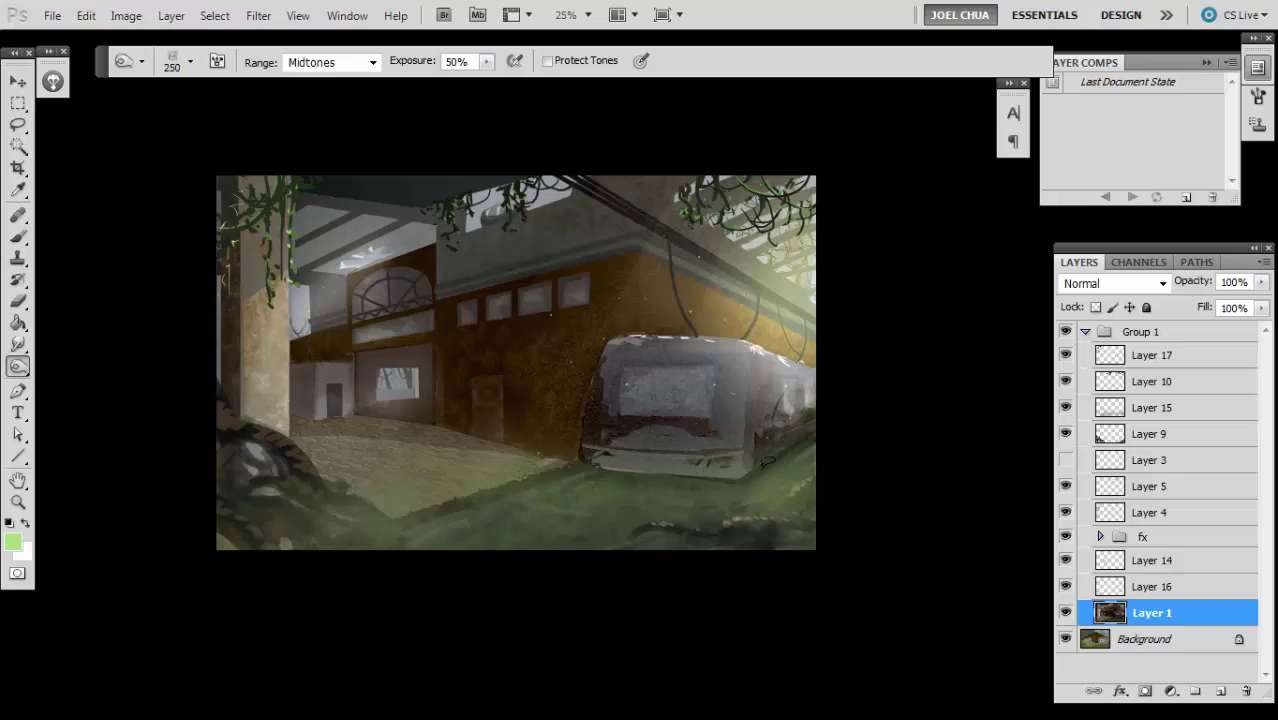
{"action": "key", "text": "l"}
{"action": "mouse_move", "coordinate": [578, 456]}
{"action": "left_mouse_down"}
{"action": "mouse_move", "coordinate": [745, 470]}
{"action": "mouse_move", "coordinate": [590, 472]}
{"action": "mouse_move", "coordinate": [604, 478]}
{"action": "mouse_move", "coordinate": [604, 460]}
{"action": "mouse_move", "coordinate": [584, 460]}
{"action": "mouse_move", "coordinate": [676, 470]}
{"action": "mouse_move", "coordinate": [600, 466]}
{"action": "mouse_move", "coordinate": [698, 489]}
{"action": "mouse_move", "coordinate": [816, 420]}
{"action": "mouse_move", "coordinate": [616, 462]}
{"action": "mouse_move", "coordinate": [494, 450]}
{"action": "left_mouse_up"}
{"action": "key", "text": "ctrl+d"}
- On a new layer above Layer 1, sketch thin pale grey lines on the grass around the train's base with a 9 px brush
{"action": "key", "text": "n"}
{"action": "left_click", "coordinate": [809, 250]}
{"action": "left_click", "coordinate": [1050, 400]}
{"action": "key", "text": "Return"}
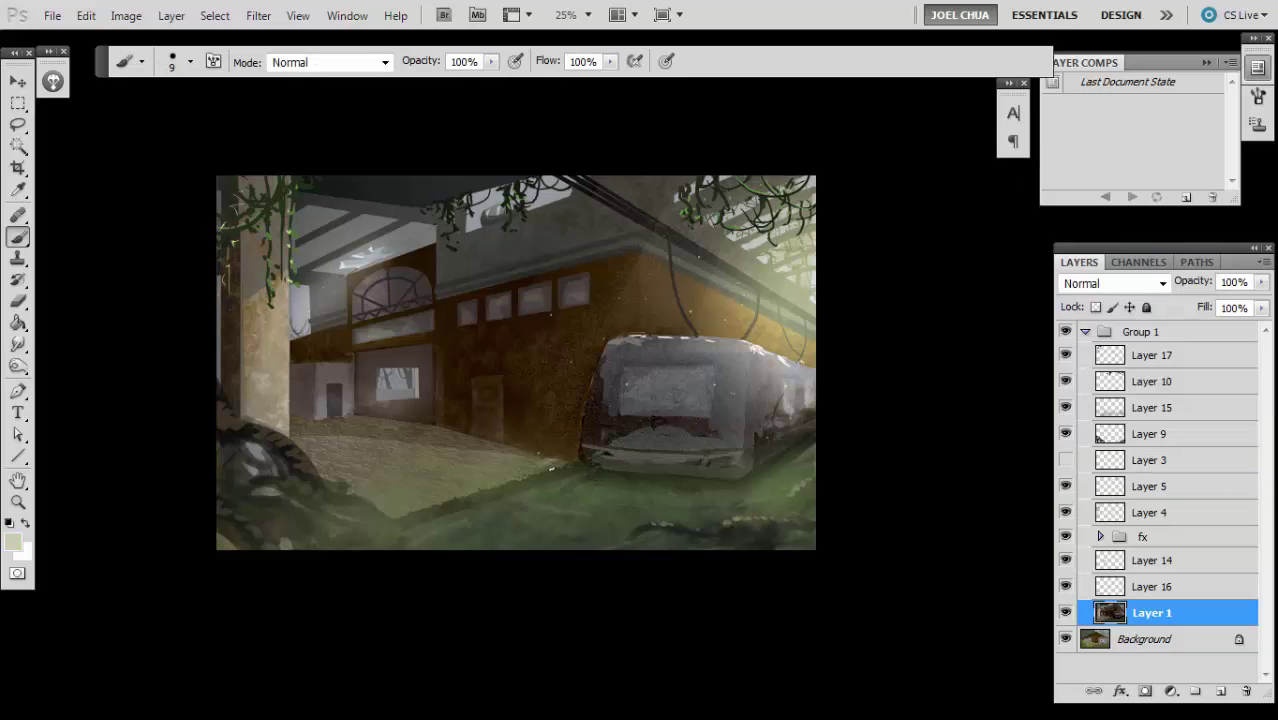
{"action": "key", "text": "l"}
{"action": "key", "text": "b"}
{"action": "key", "text": "ctrl+shift+alt+n"}
{"action": "mouse_move", "coordinate": [632, 471]}
{"action": "left_mouse_down"}
{"action": "mouse_move", "coordinate": [741, 480]}
{"action": "mouse_move", "coordinate": [771, 464]}
{"action": "mouse_move", "coordinate": [607, 479]}
{"action": "mouse_move", "coordinate": [735, 482]}
{"action": "mouse_move", "coordinate": [810, 451]}
{"action": "left_mouse_up"}
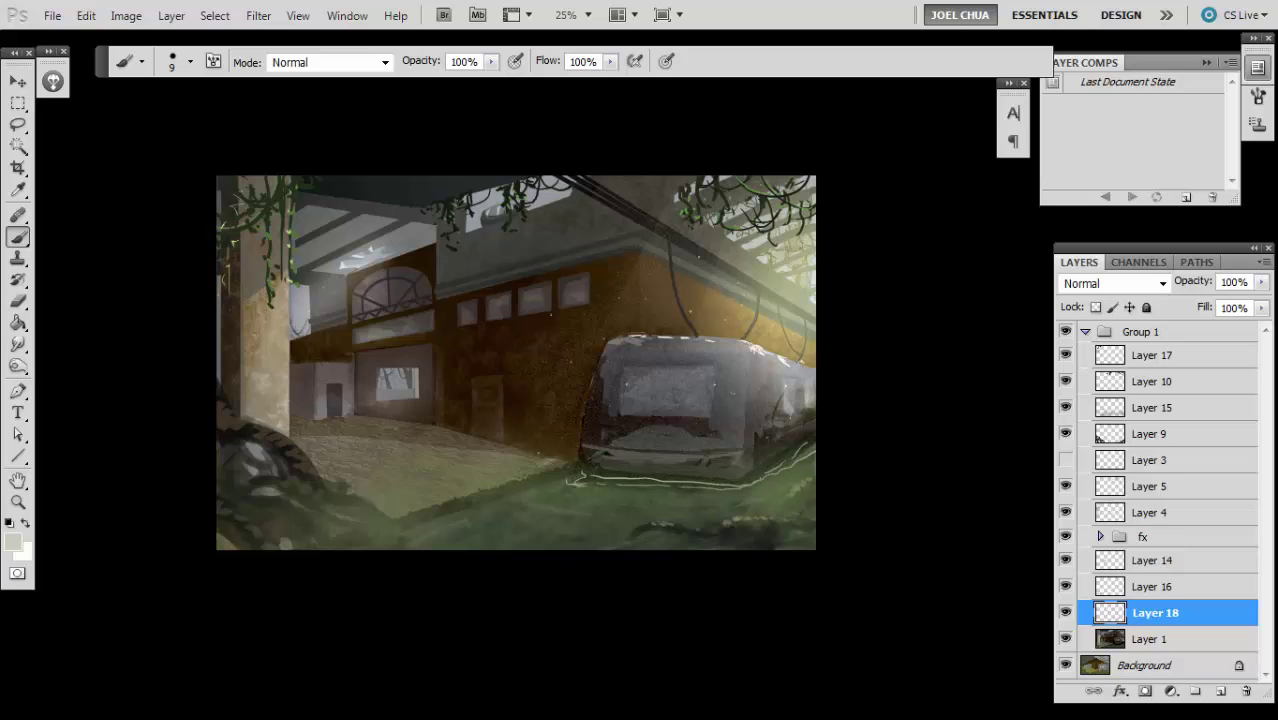
- Reduce the opacity of the pale line layer to 63% and merge it down into Layer 1
{"action": "key", "text": "v"}
{"action": "key", "text": "4"}
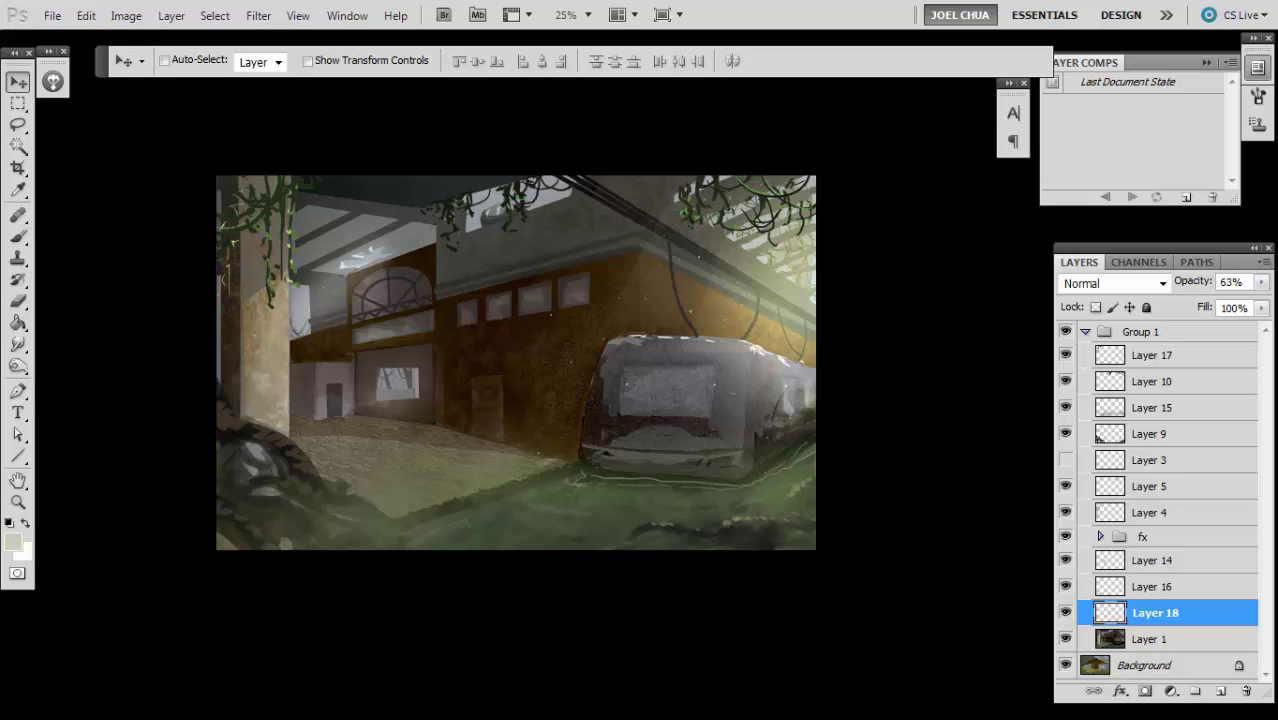
{"action": "key", "text": "ctrl+e"}
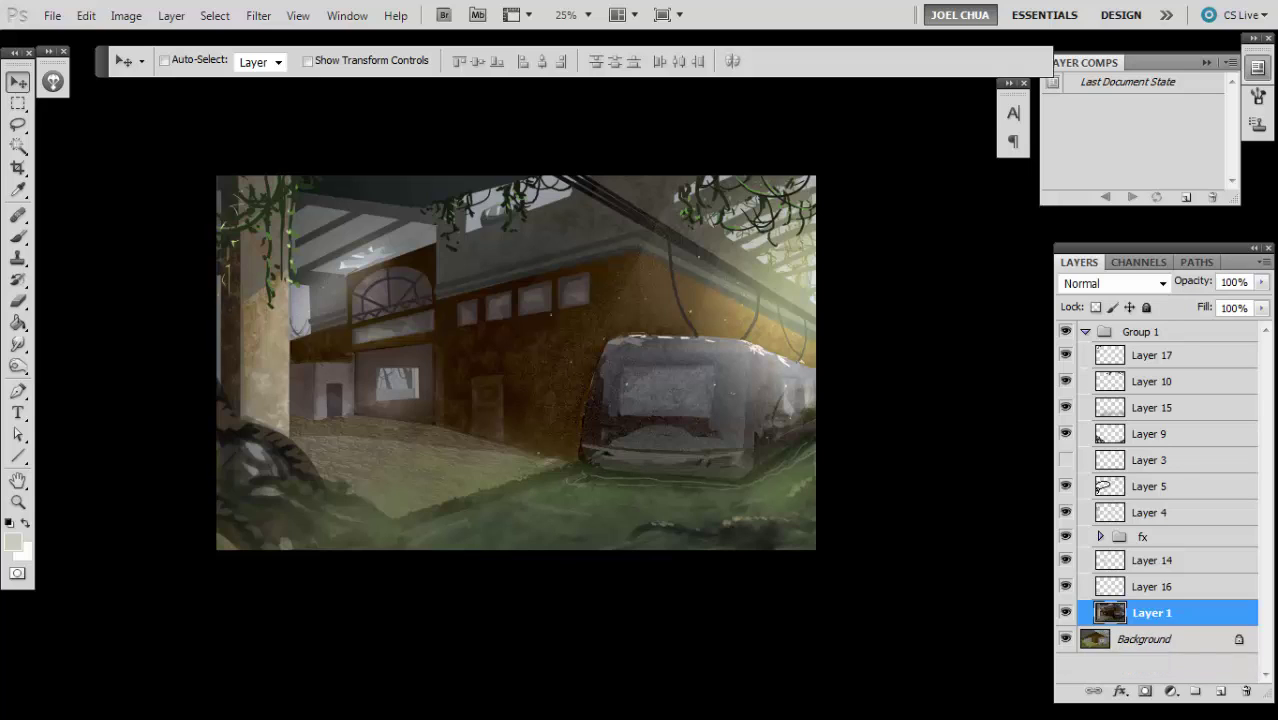
- Collapse Group 1 and toggle its visibility repeatedly to compare the repainted scene with the original Background, leaving the group shown
{"action": "left_click", "coordinate": [1087, 330]}
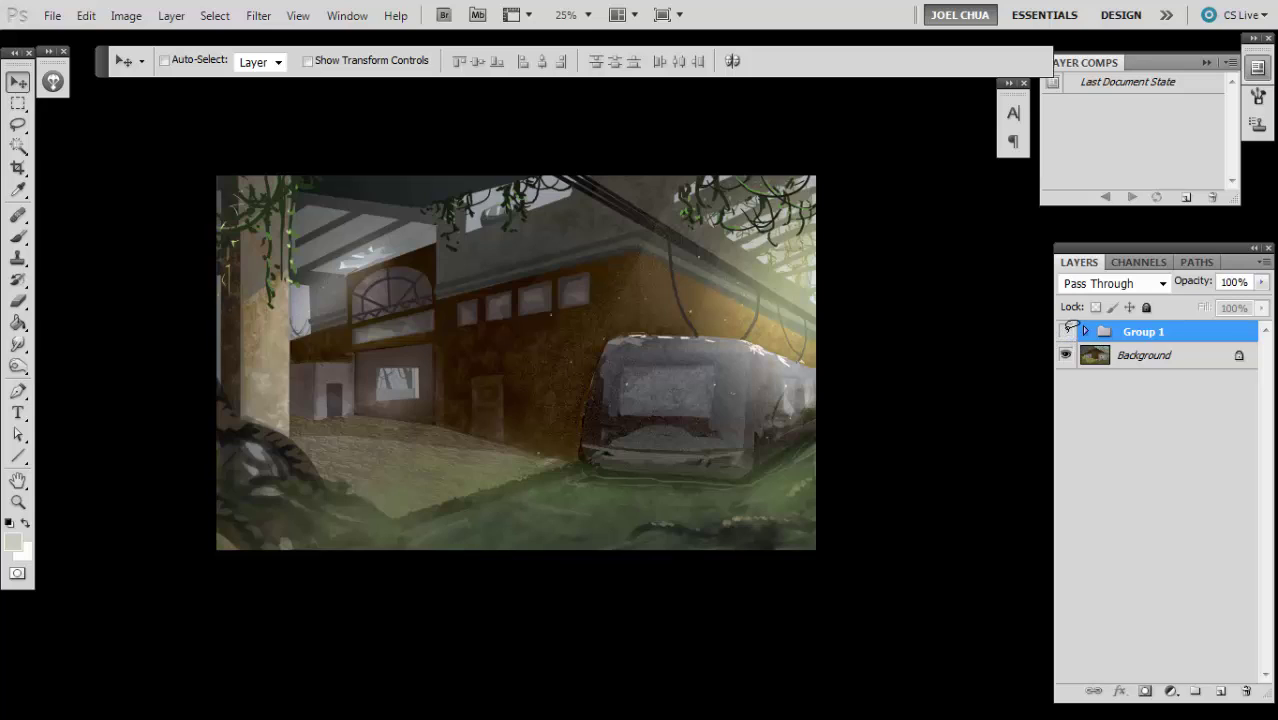
{"action": "left_click", "coordinate": [1066, 331]}
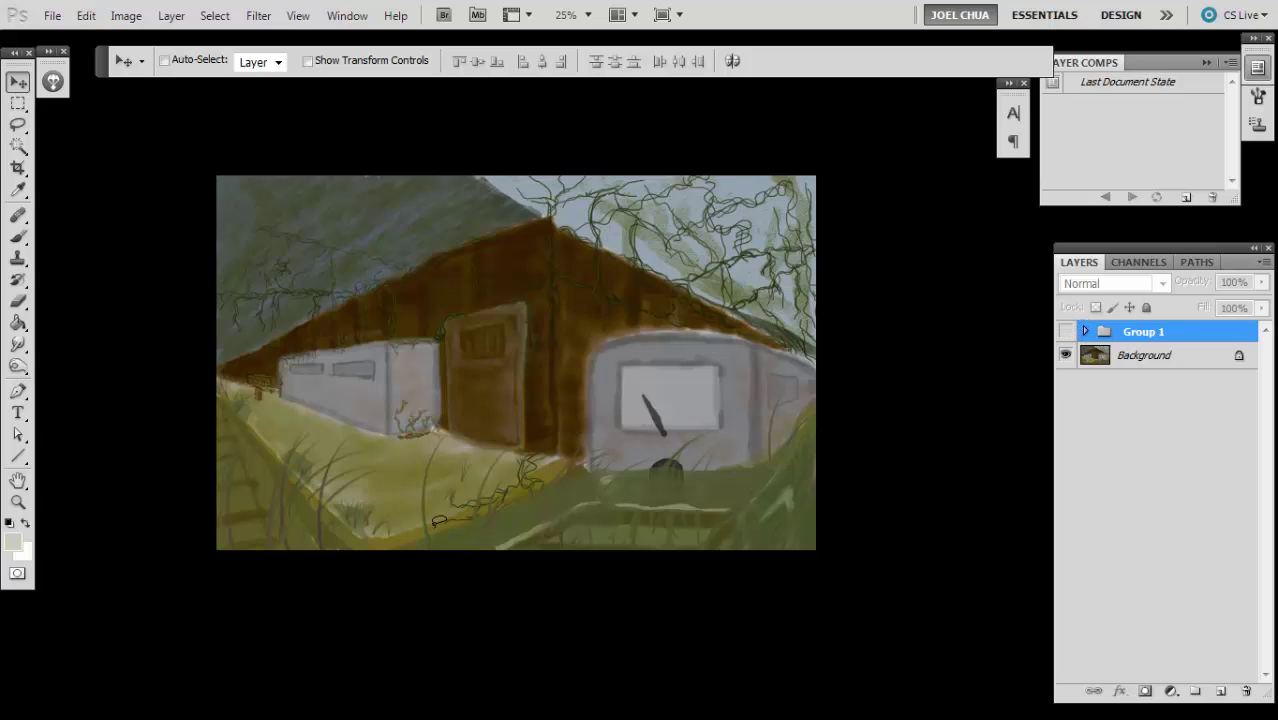
{"action": "left_click", "coordinate": [1066, 331]}
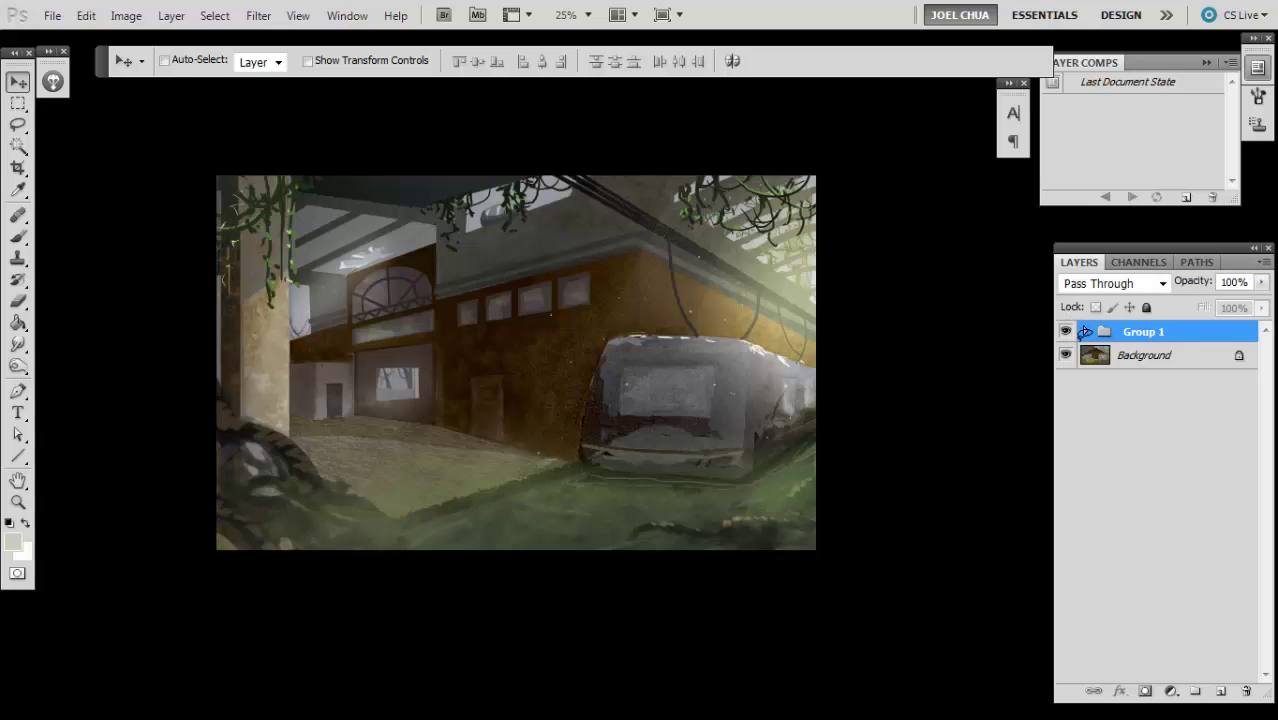
{"action": "left_click", "coordinate": [1066, 331]}
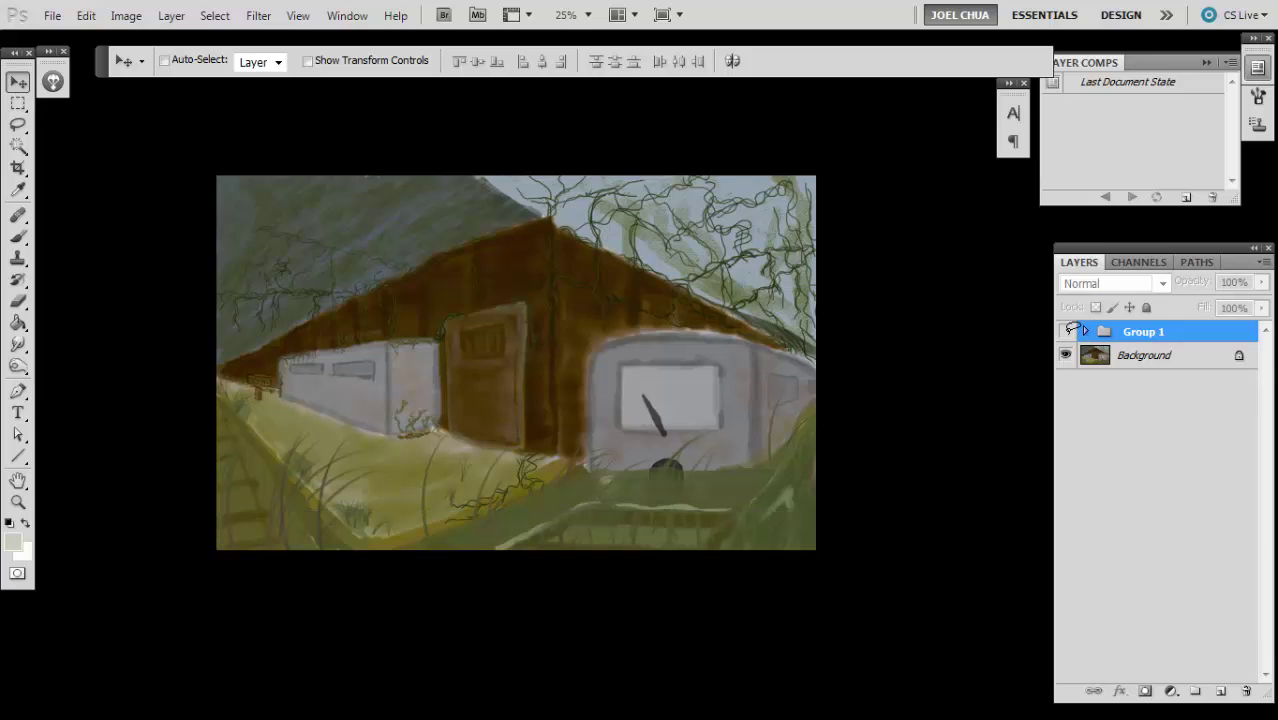
{"action": "left_click", "coordinate": [1066, 331]}
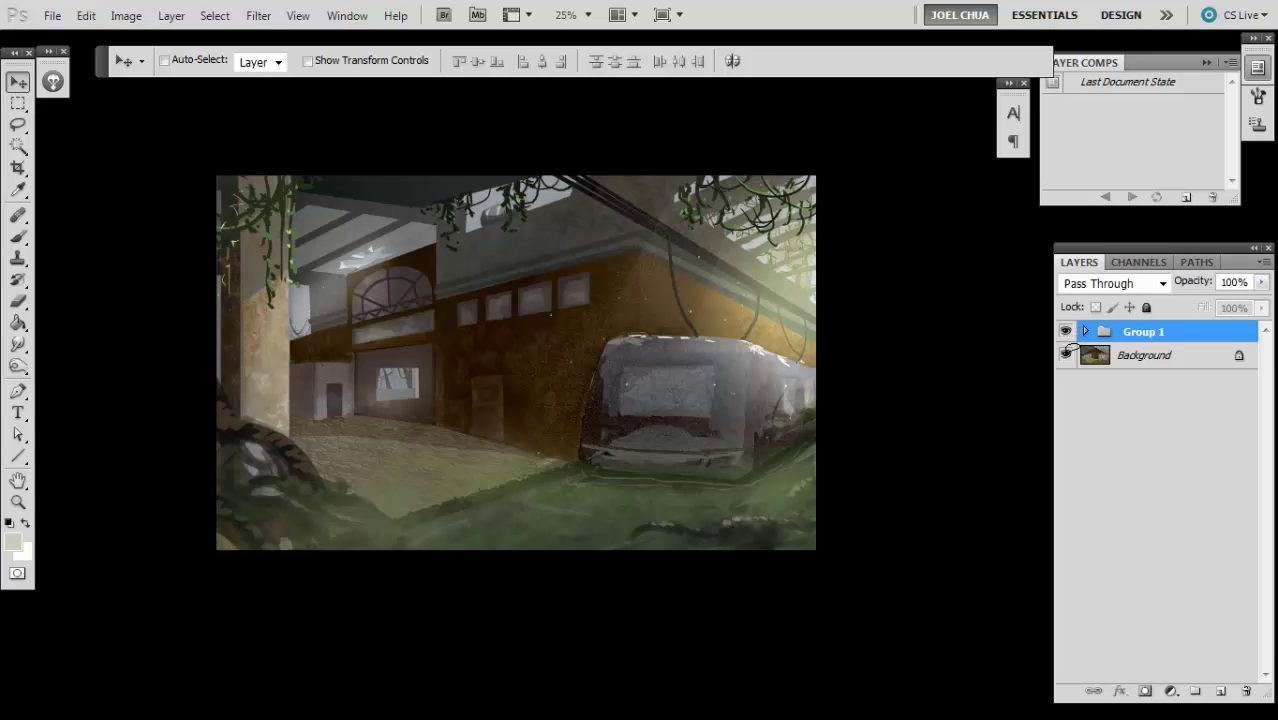
{"action": "left_click", "coordinate": [1066, 331]}
{"action": "left_click", "coordinate": [1066, 331]}
{"action": "left_click", "coordinate": [1066, 331]}
{"action": "left_click", "coordinate": [1067, 330]}
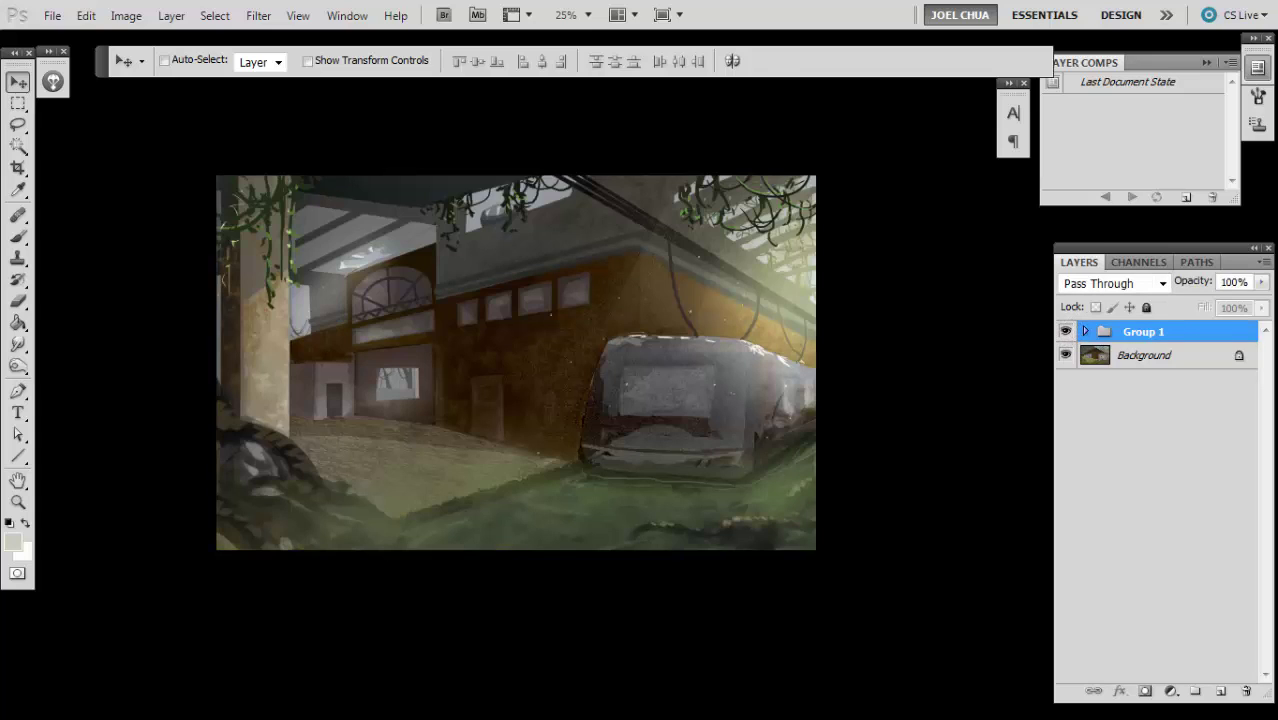